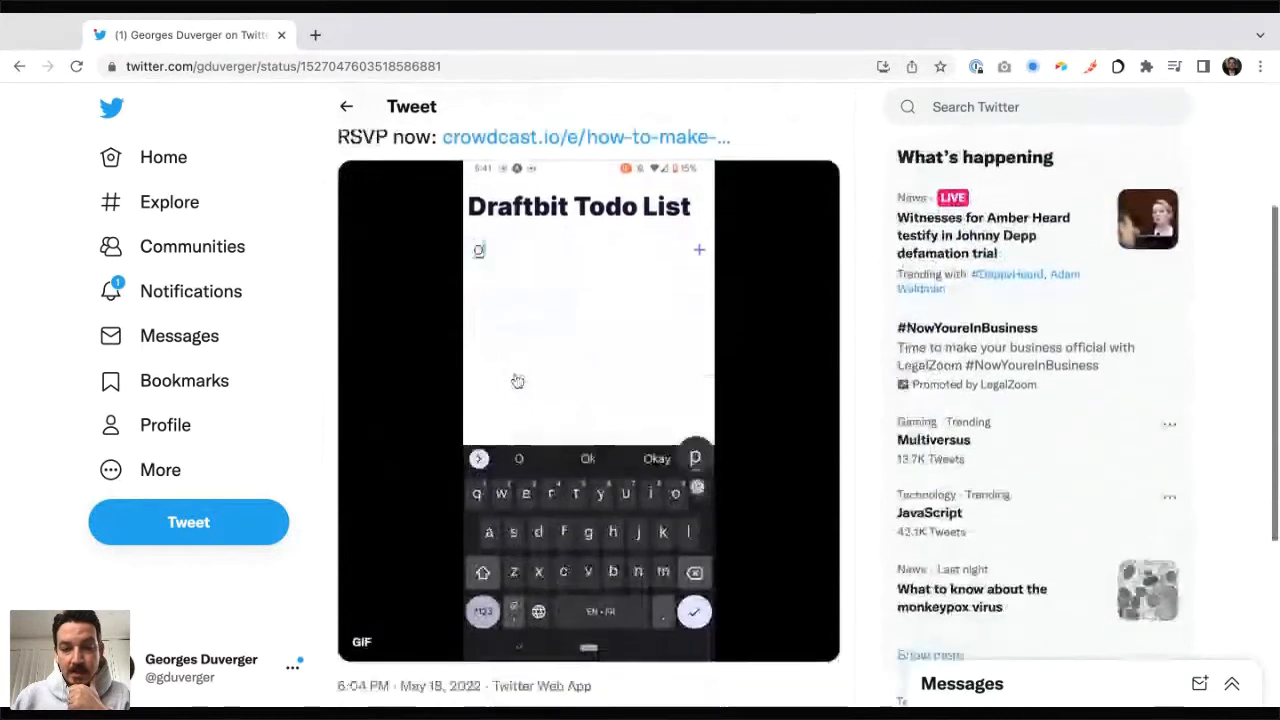
{"action": "scroll", "coordinate": [594, 381], "scroll_direction": "down", "scroll_amount": 1}
{"action": "scroll", "coordinate": [593, 381], "scroll_direction": "up", "scroll_amount": 1}
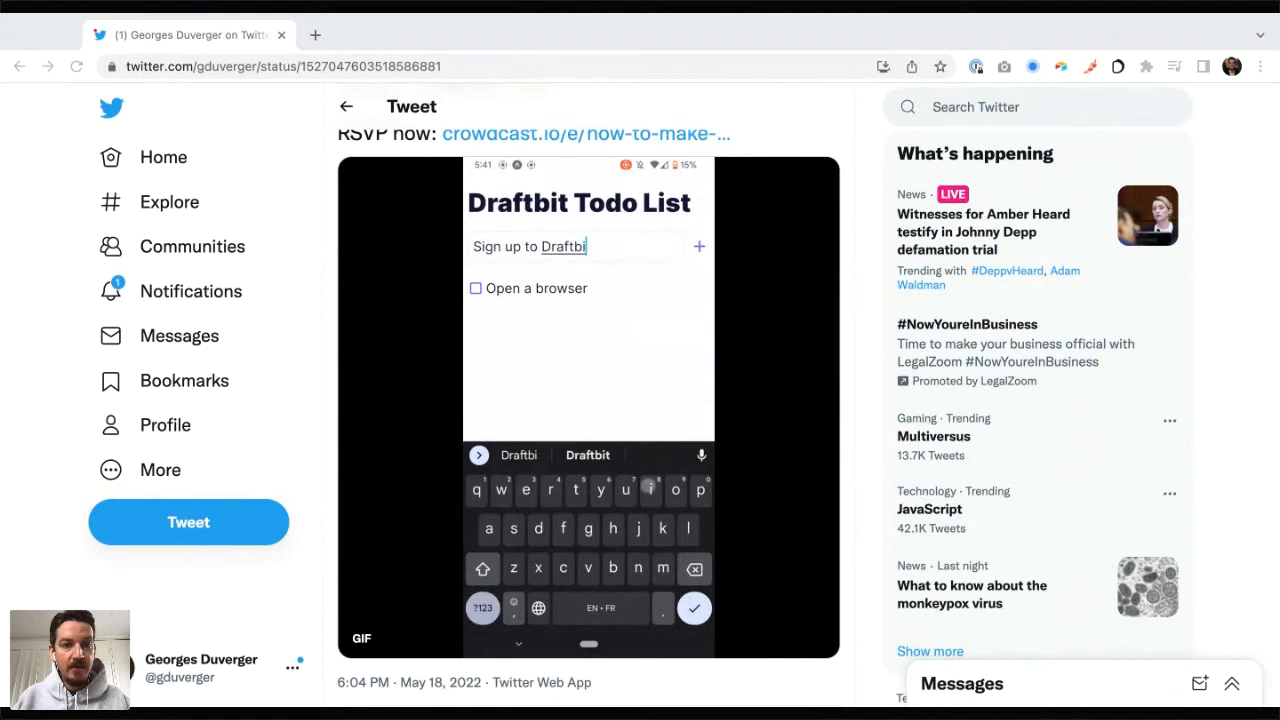
Step: Go to the Draftbit dashboard at build.draftbit.com
{"action": "left_click", "coordinate": [264, 66]}
{"action": "type", "text": "build"}
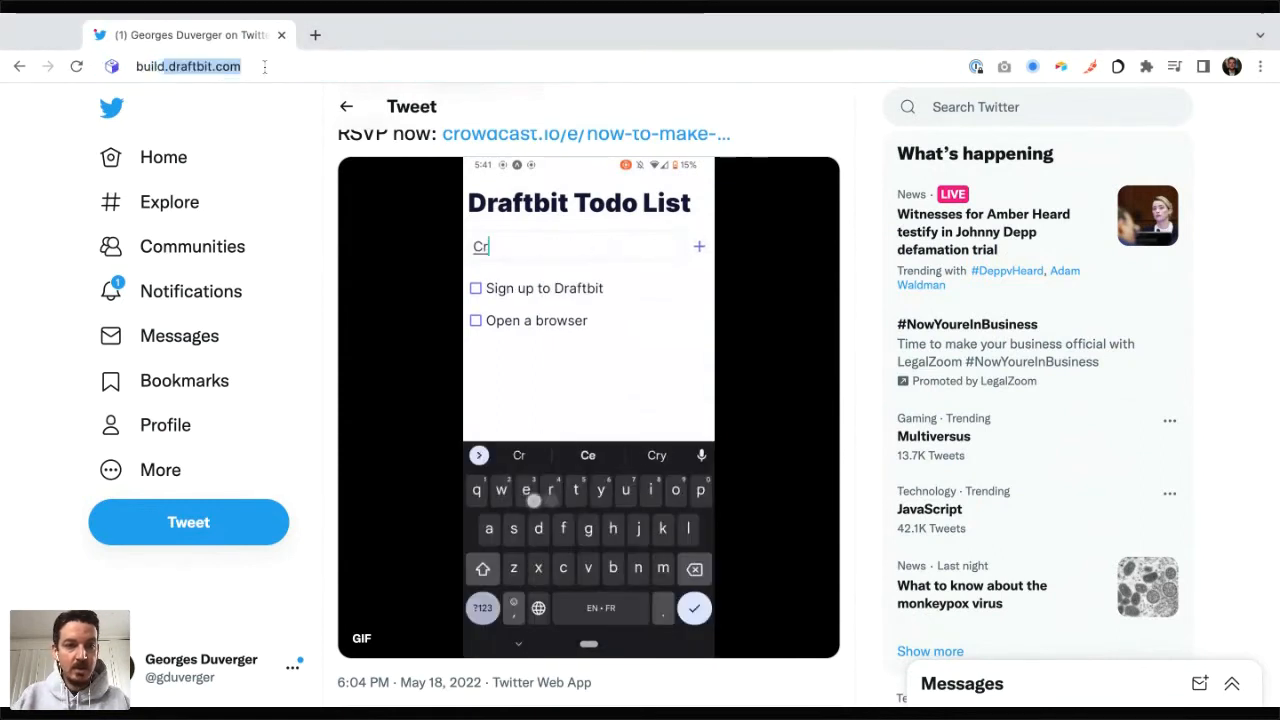
{"action": "key", "text": "Return"}
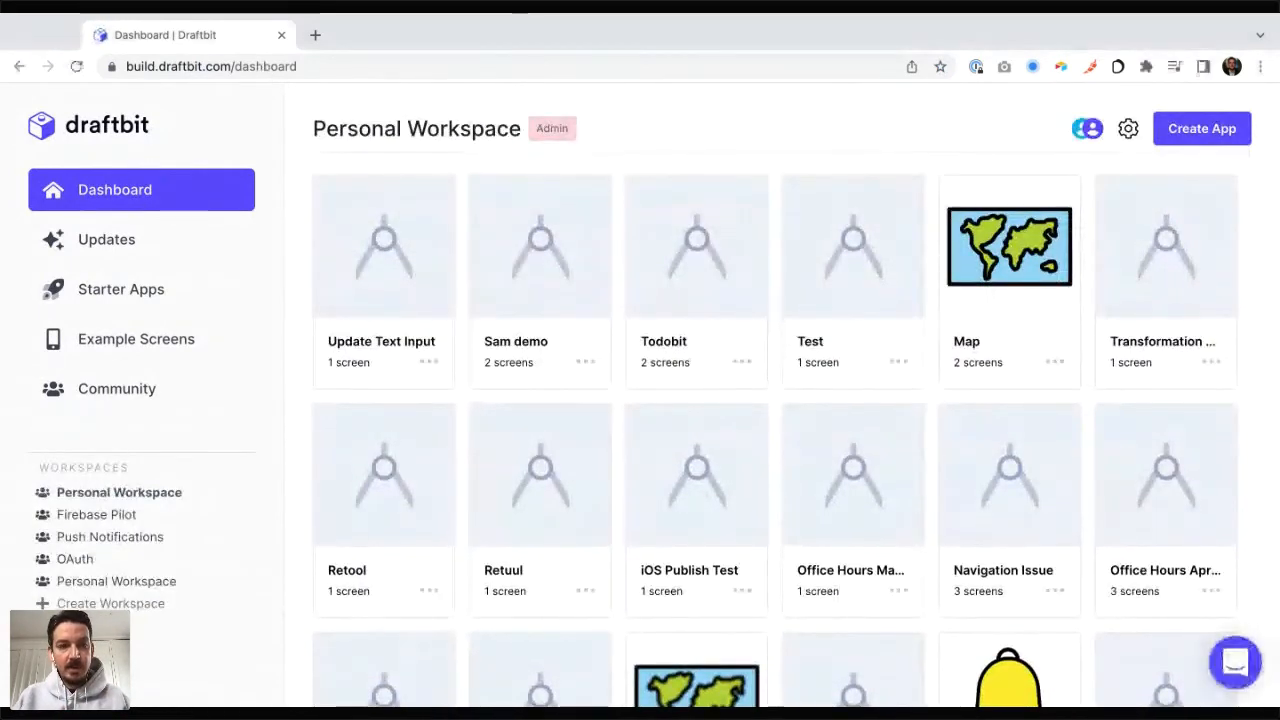
Step: Load Airtable in a new browser tab and open the recently used Todobit base
{"action": "key", "text": "ctrl+t"}
{"action": "type", "text": "a"}
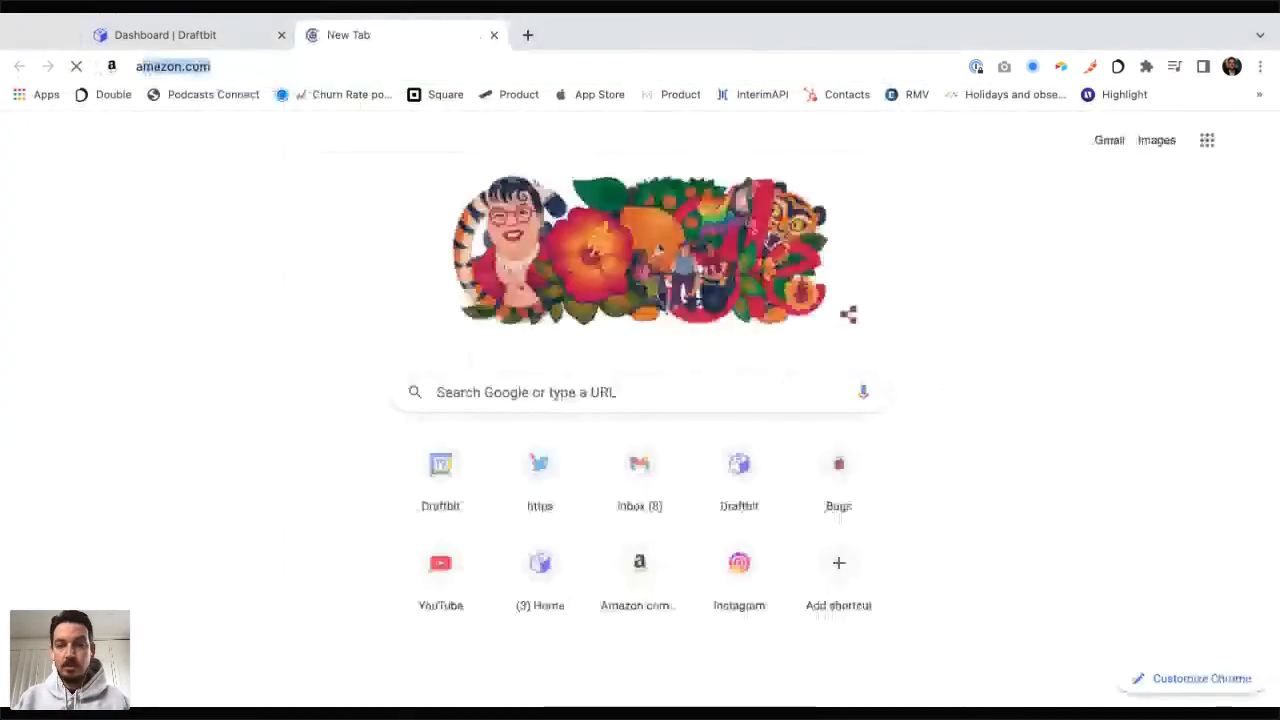
{"action": "type", "text": "irtable"}
{"action": "key", "text": "Return"}
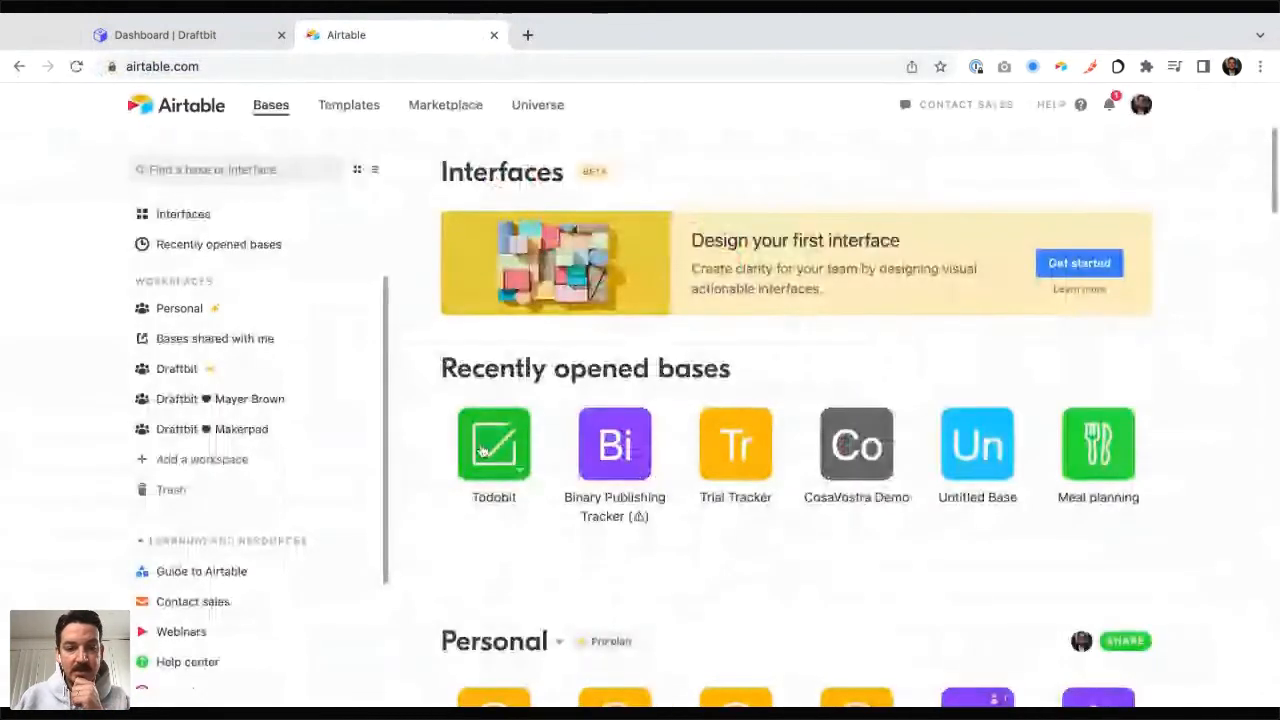
{"action": "left_click", "coordinate": [485, 450]}
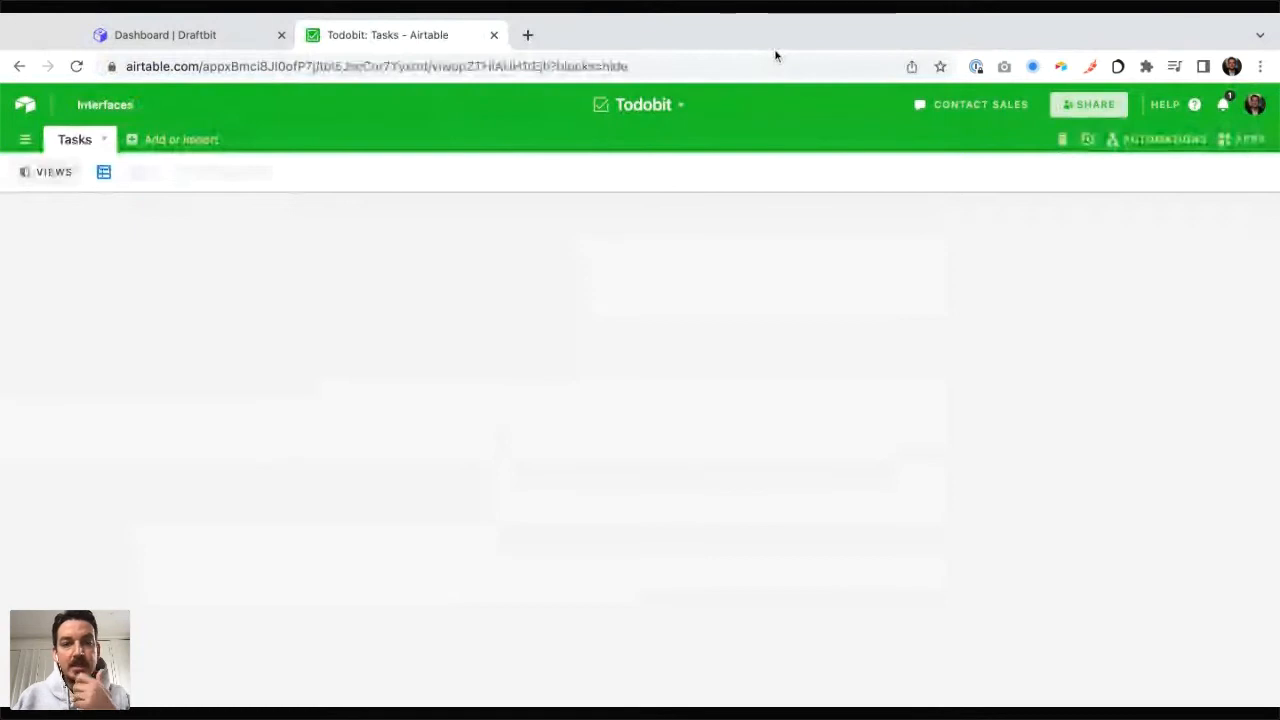
Step: Rename the Todobit base as "Todo List"
{"action": "left_click", "coordinate": [680, 104]}
{"action": "left_click", "coordinate": [544, 124]}
{"action": "key", "text": "BackSpace"}
{"action": "key", "text": "BackSpace"}
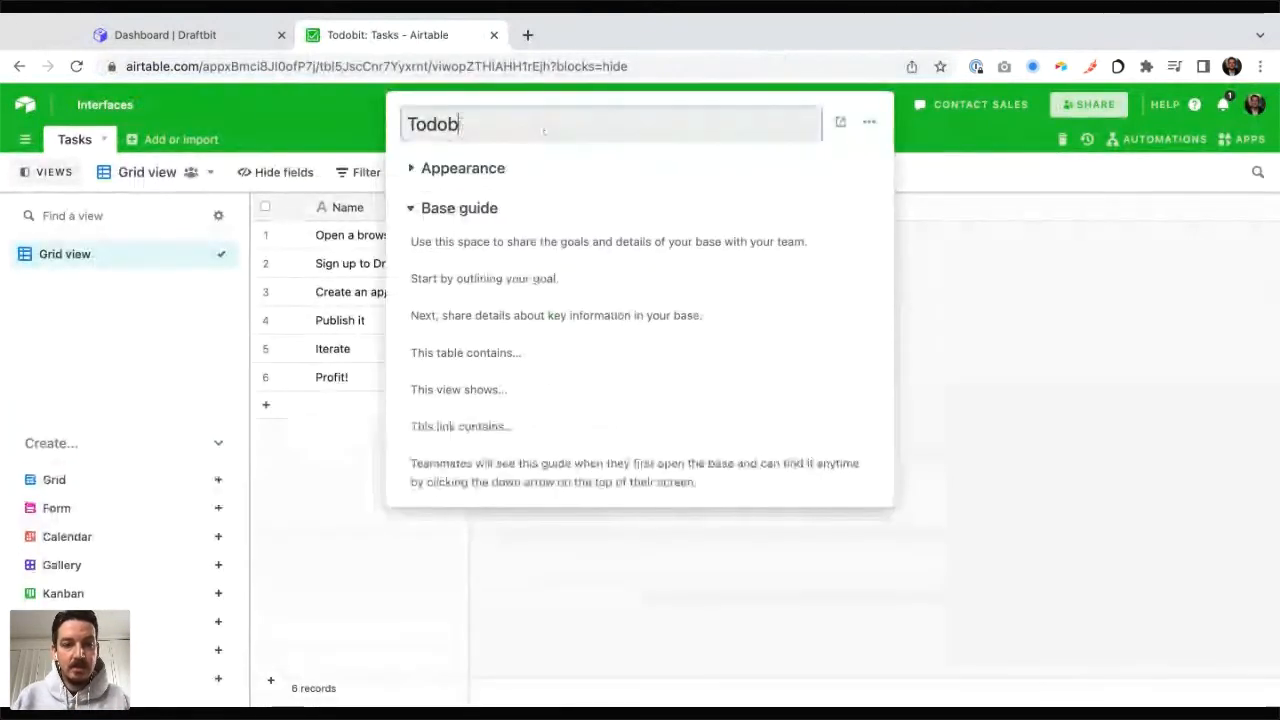
{"action": "key", "text": "BackSpace"}
{"action": "type", "text": "List"}
{"action": "key", "text": "Return"}
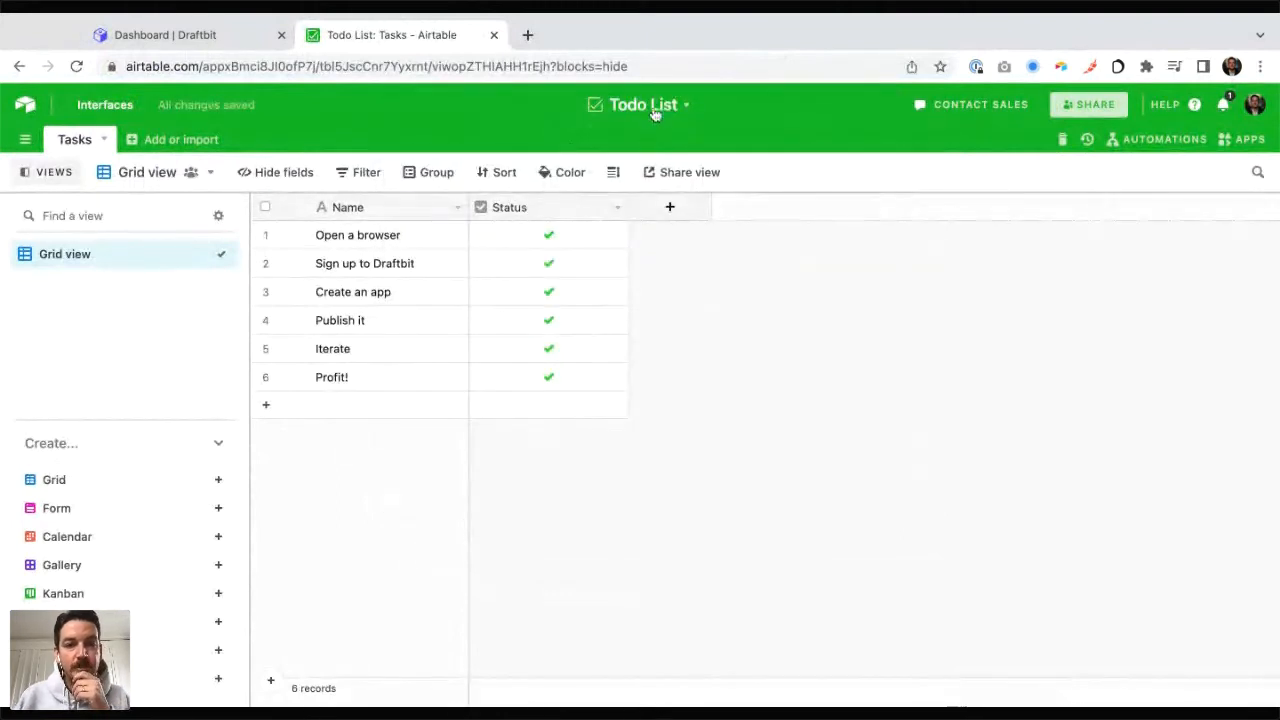
{"action": "key", "text": "super+Tab"}
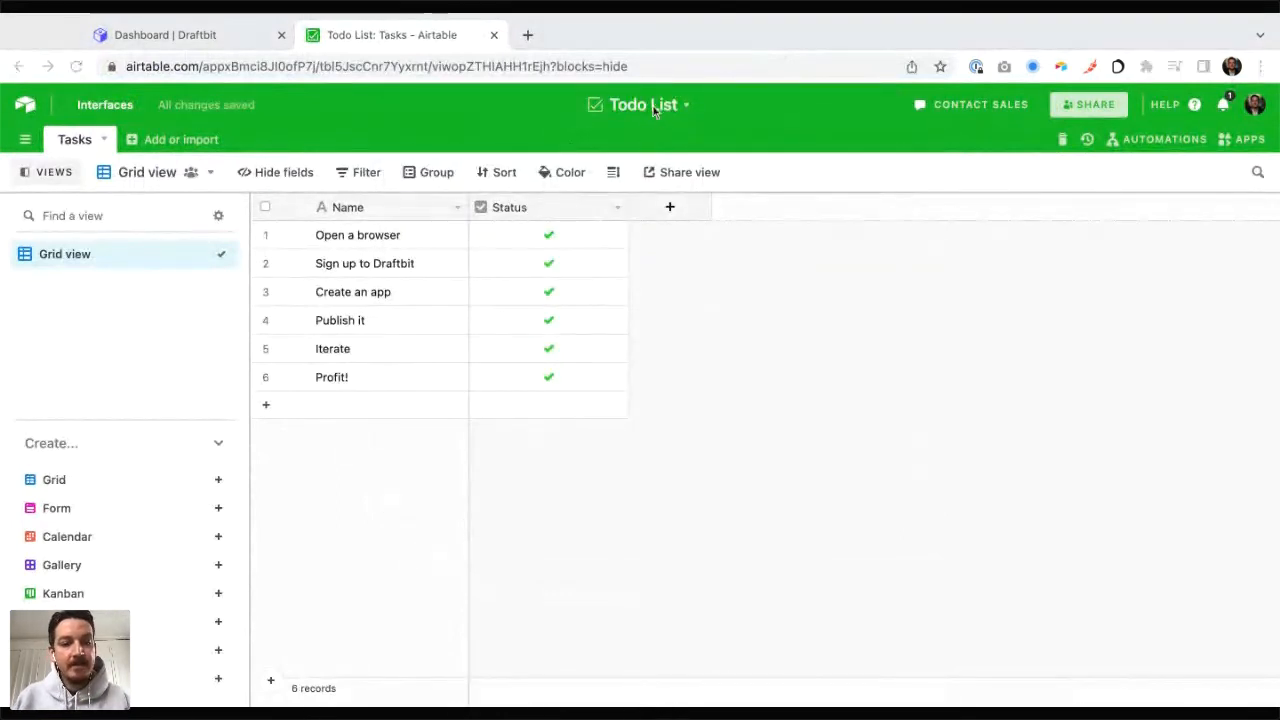
{"action": "key", "text": "super+Tab"}
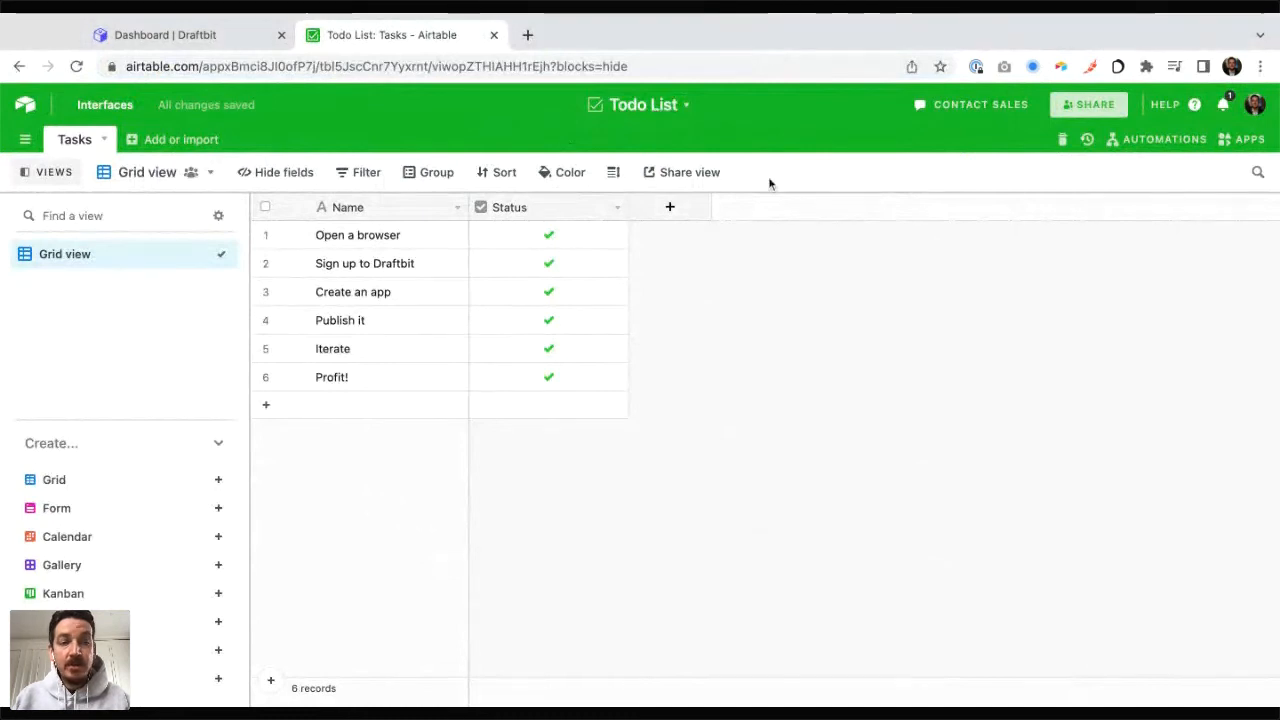
Step: Return to the overview of all Airtable bases and reopen the Todo List base
{"action": "left_click", "coordinate": [25, 106]}
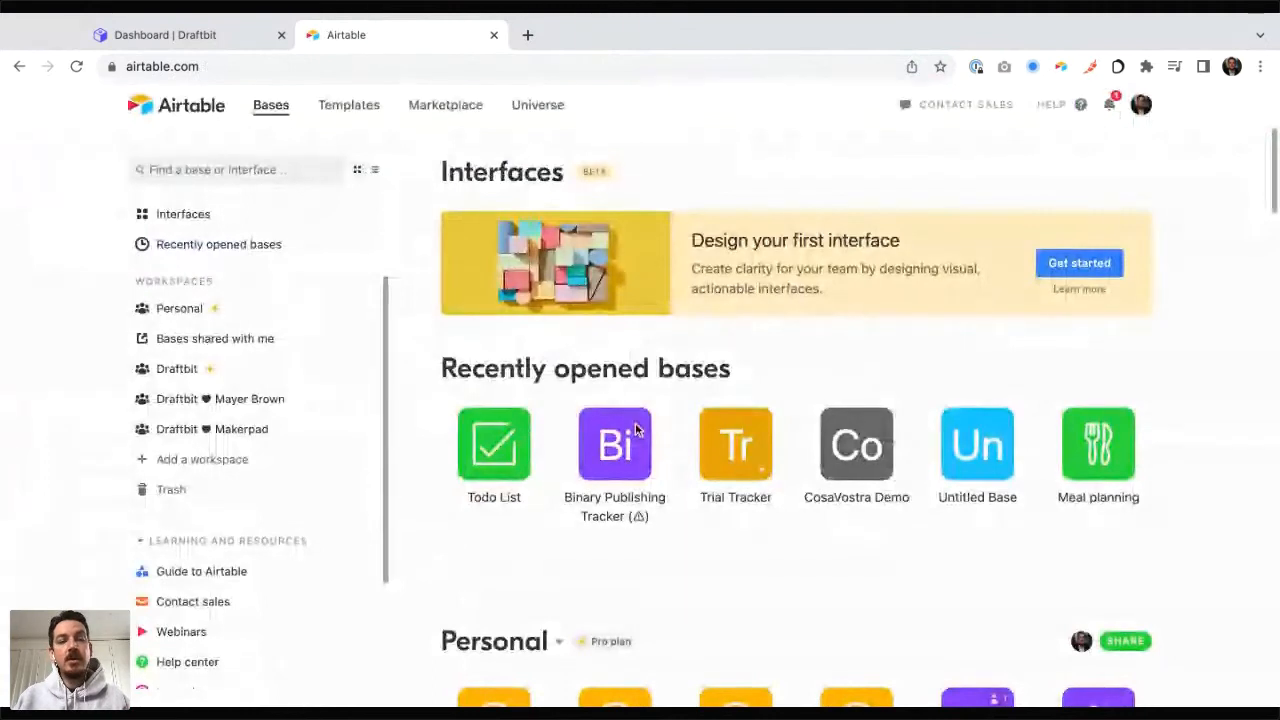
{"action": "left_click", "coordinate": [505, 445]}
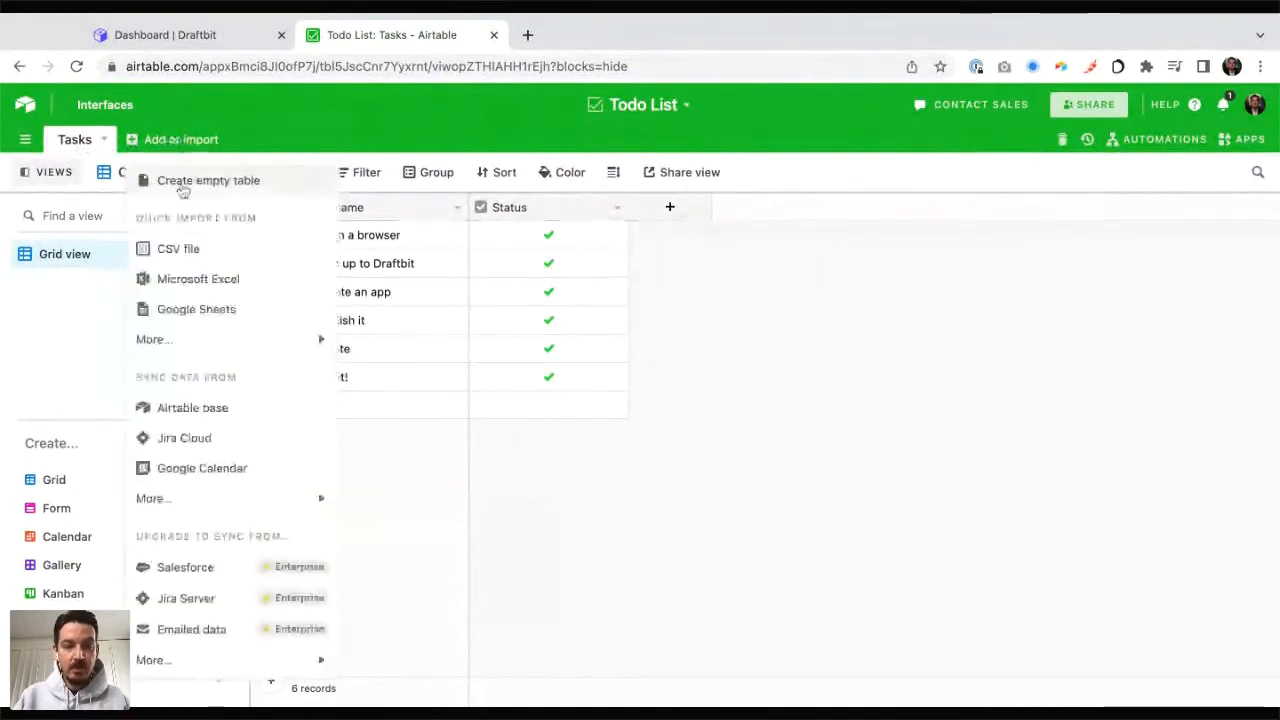
Step: Create an empty table named "Foo" in the Todo List base
{"action": "left_click", "coordinate": [181, 186]}
{"action": "type", "text": "Foo"}
{"action": "key", "text": "Return"}
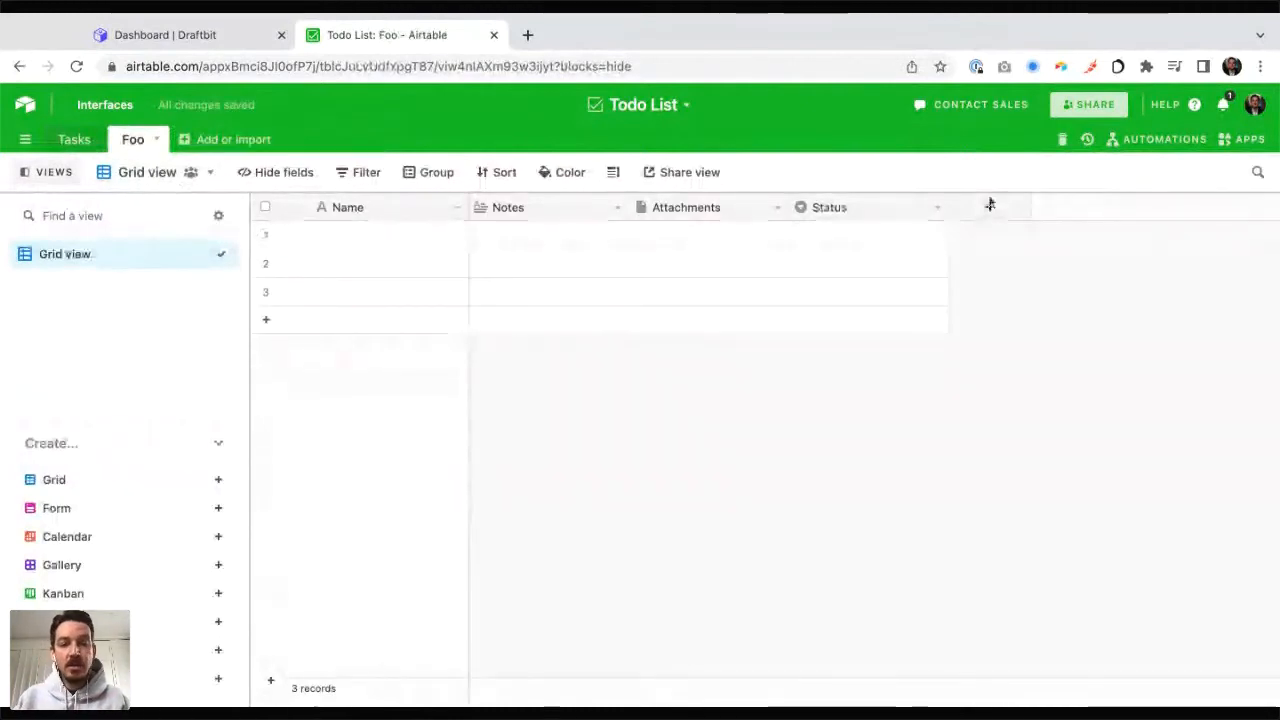
Step: Inspect the Name, Notes, Attachments and Status cells in the first record of the Foo table
{"action": "left_click", "coordinate": [365, 235]}
{"action": "left_click", "coordinate": [516, 229]}
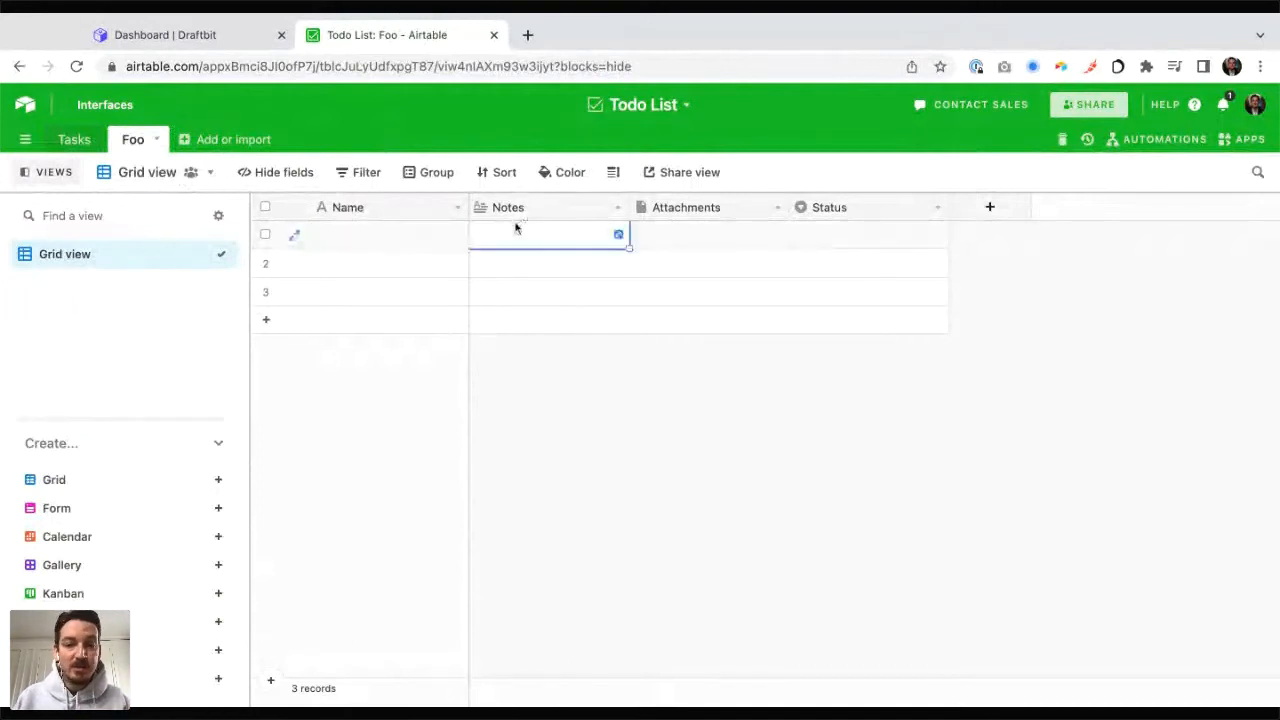
{"action": "left_click", "coordinate": [725, 238]}
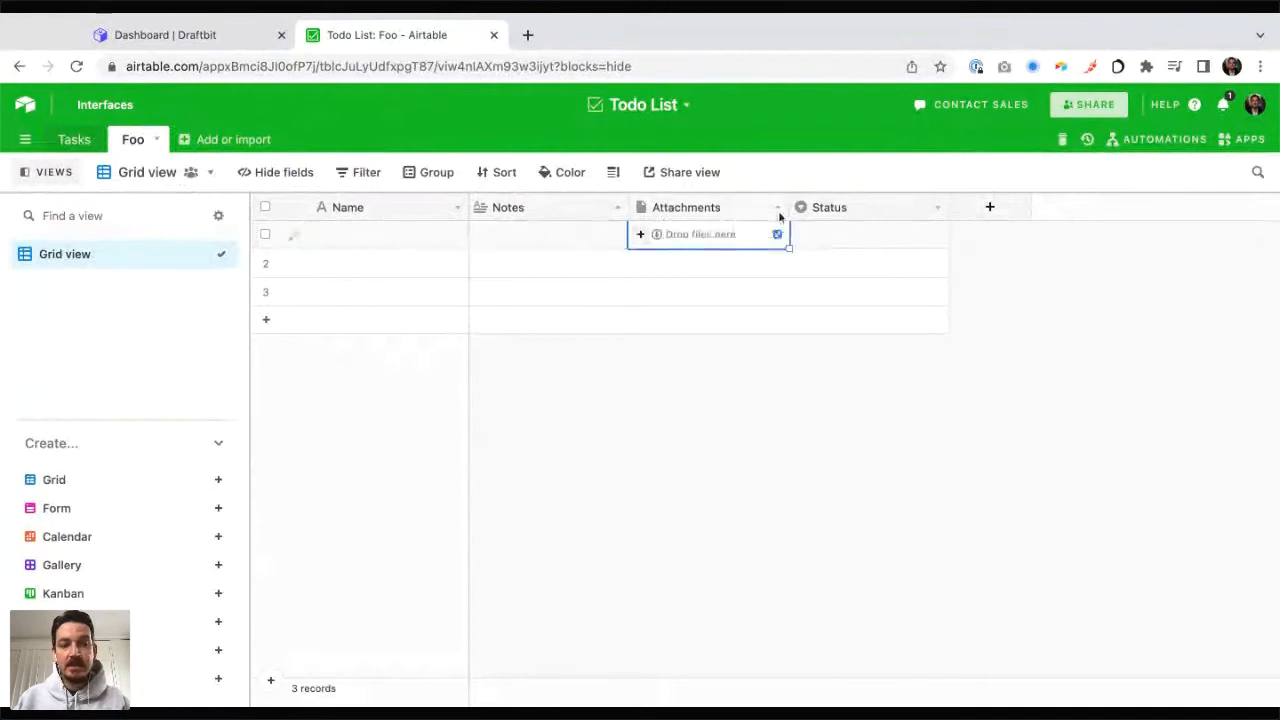
{"action": "left_click", "coordinate": [833, 237]}
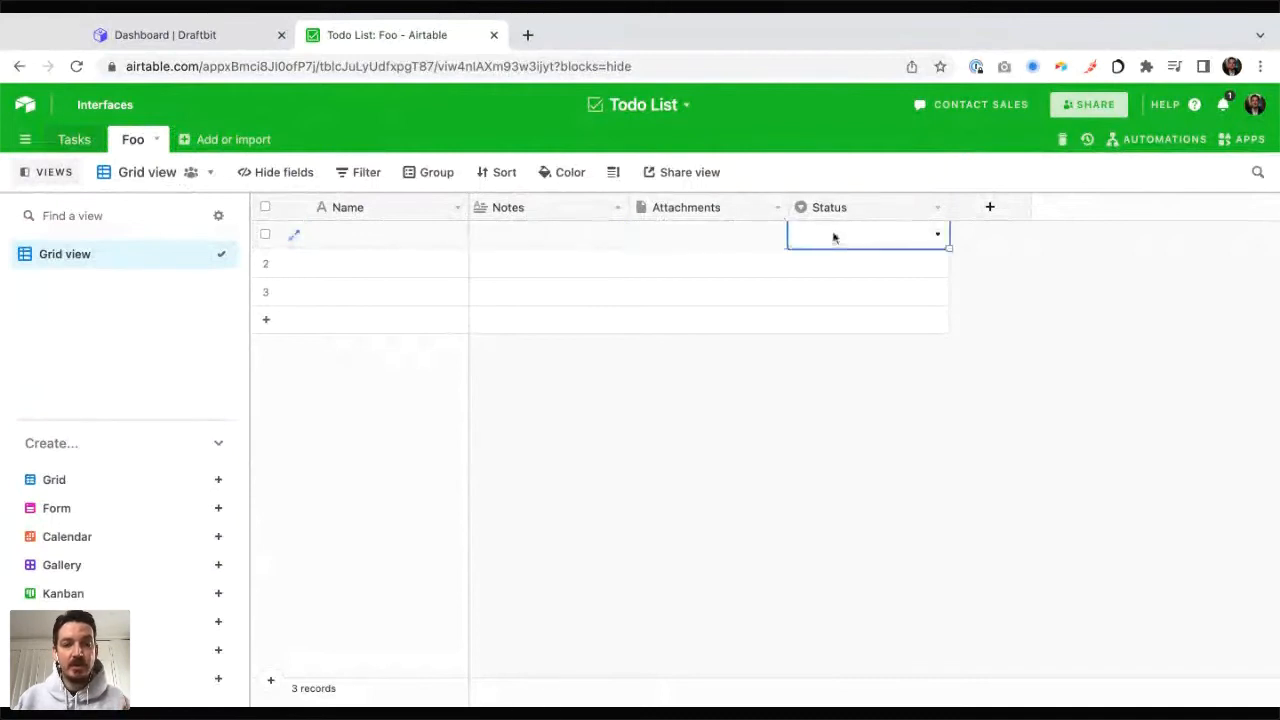
Step: Delete the Foo table from the Todo List base
{"action": "left_click", "coordinate": [155, 141]}
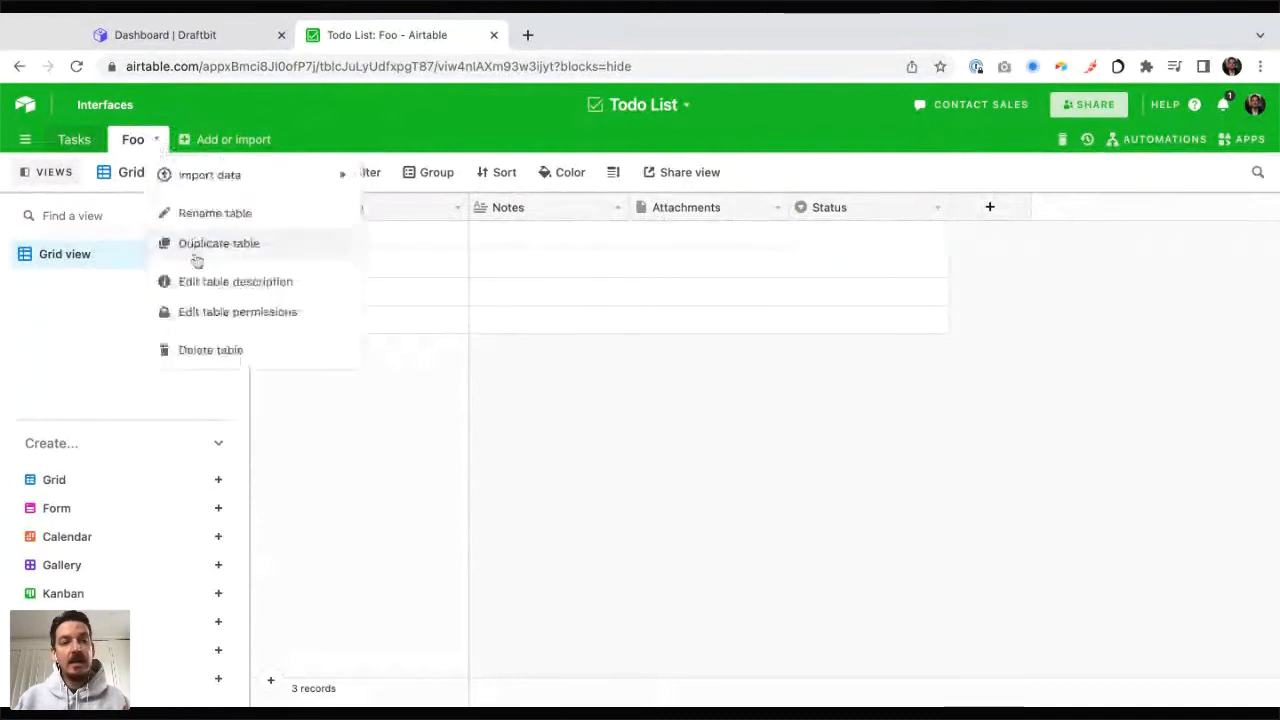
{"action": "left_click", "coordinate": [204, 352]}
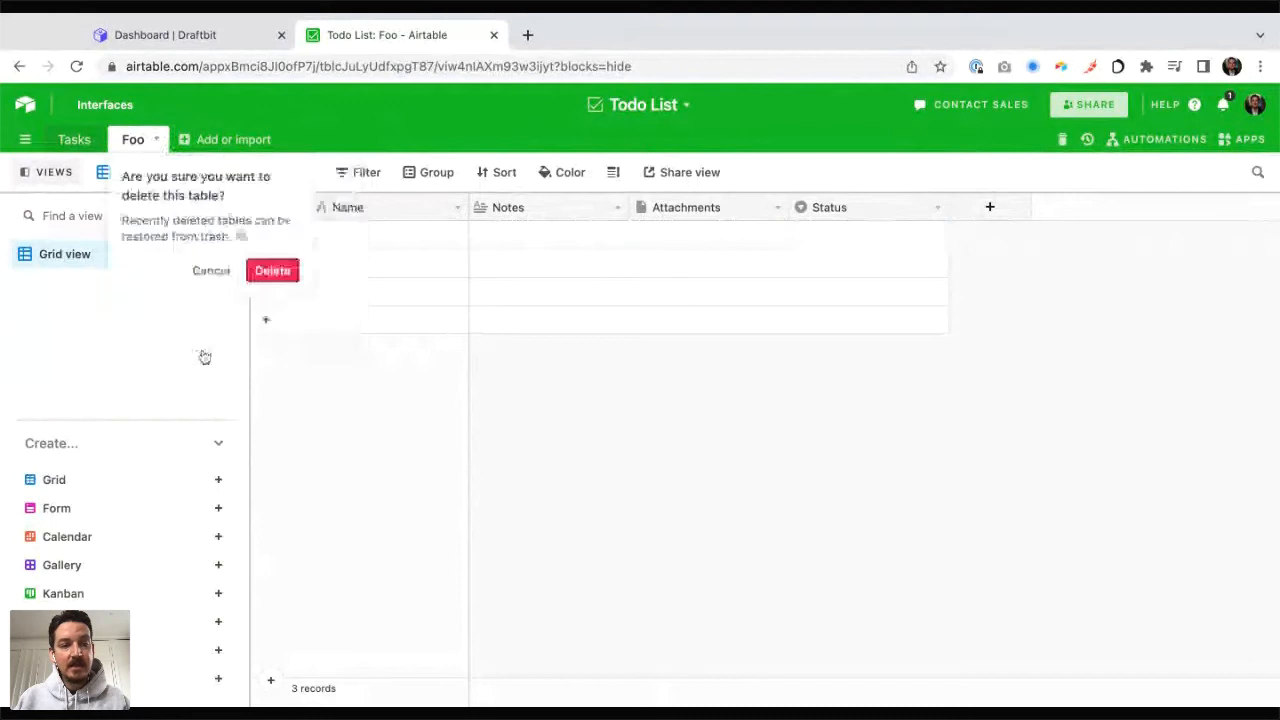
{"action": "left_click", "coordinate": [272, 272]}
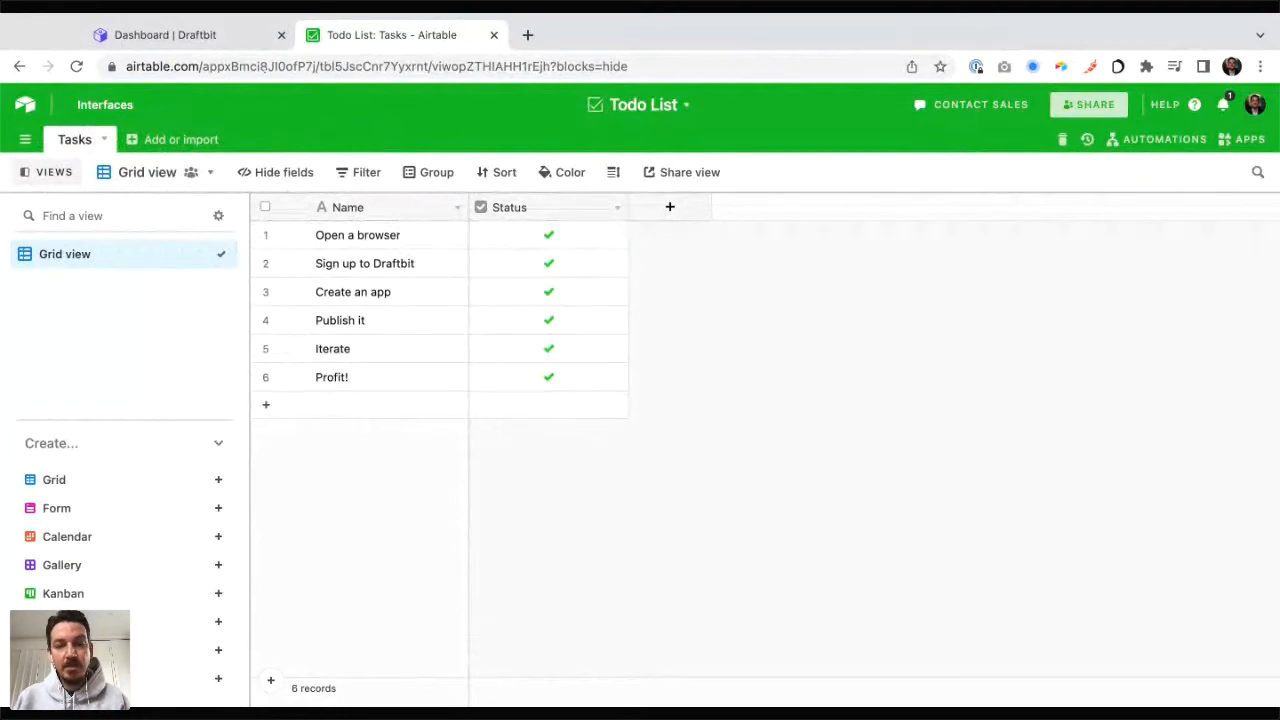
Step: Switch to Draftbit, create a blank app named "Todo List" and open it in the builder
{"action": "left_click", "coordinate": [228, 37]}
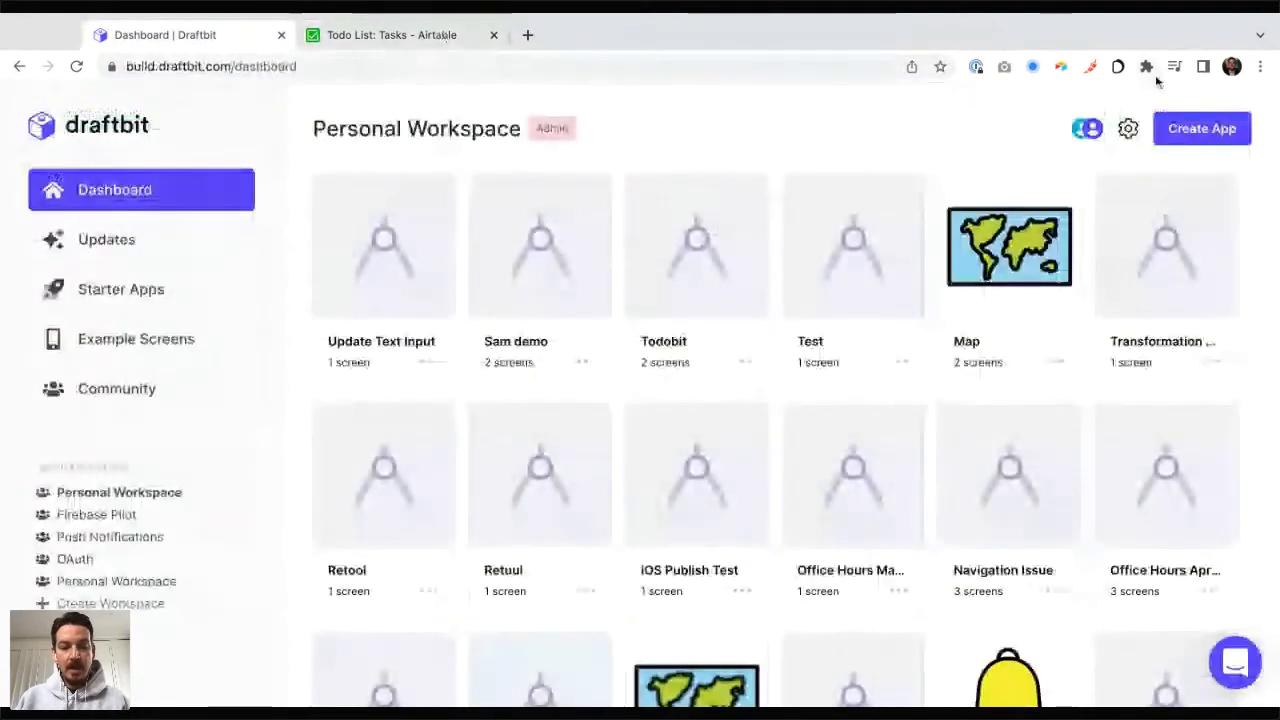
{"action": "left_click", "coordinate": [1183, 136]}
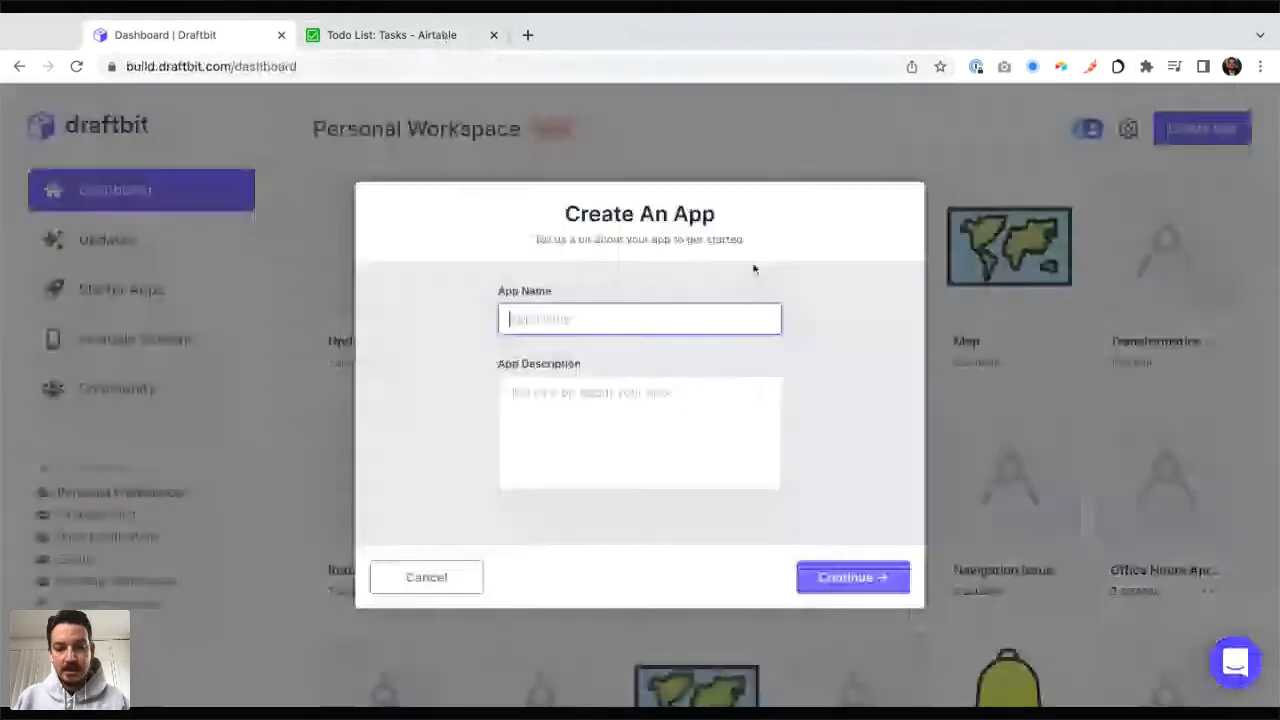
{"action": "type", "text": "Todo List"}
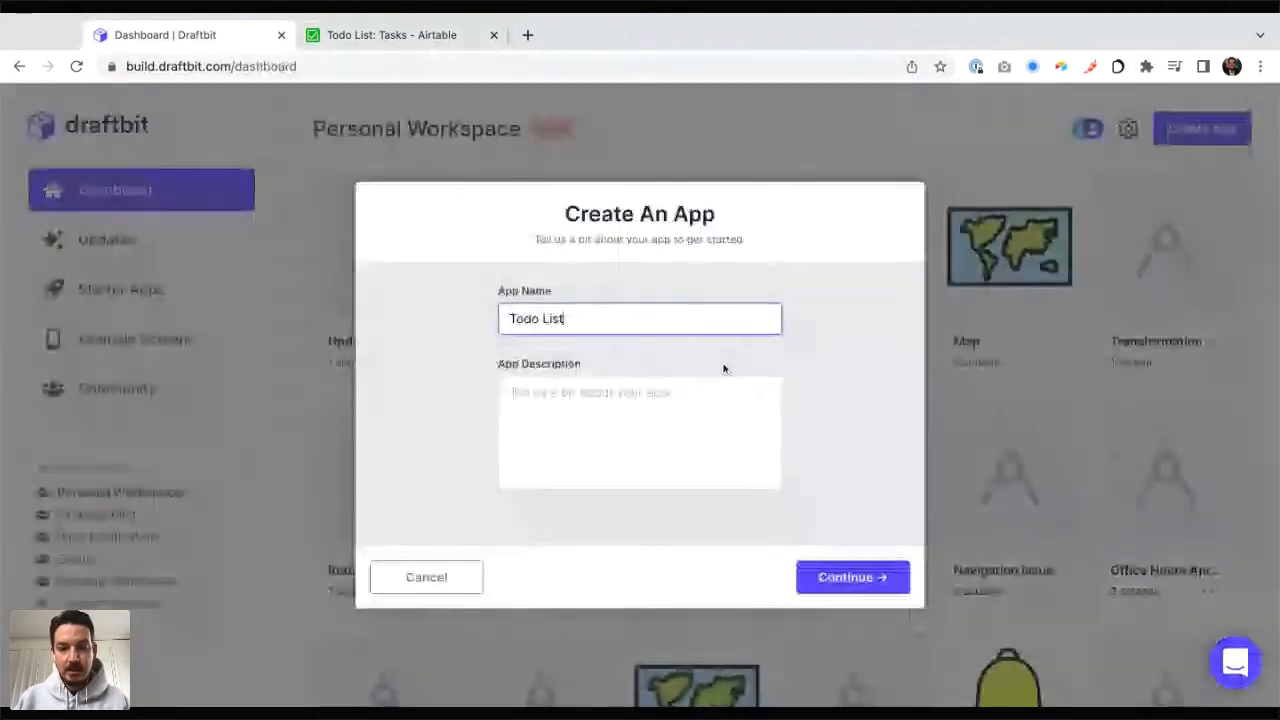
{"action": "left_click", "coordinate": [876, 588]}
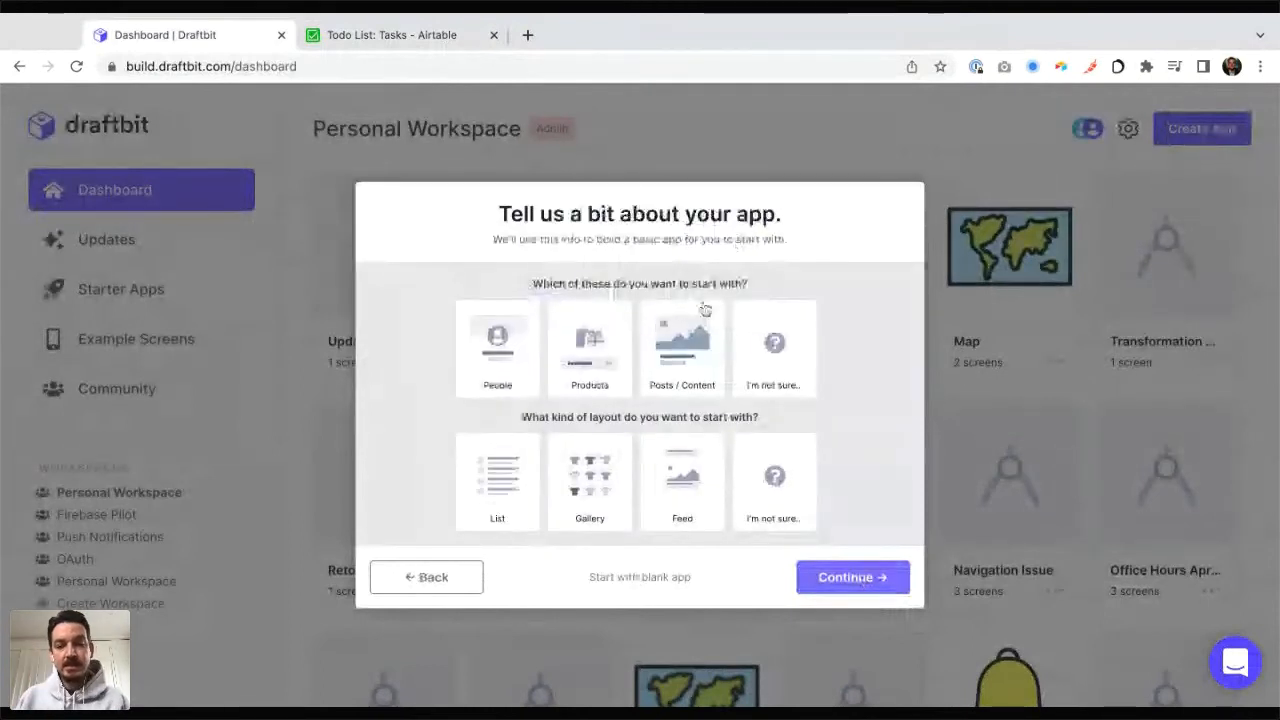
{"action": "left_click", "coordinate": [651, 578]}
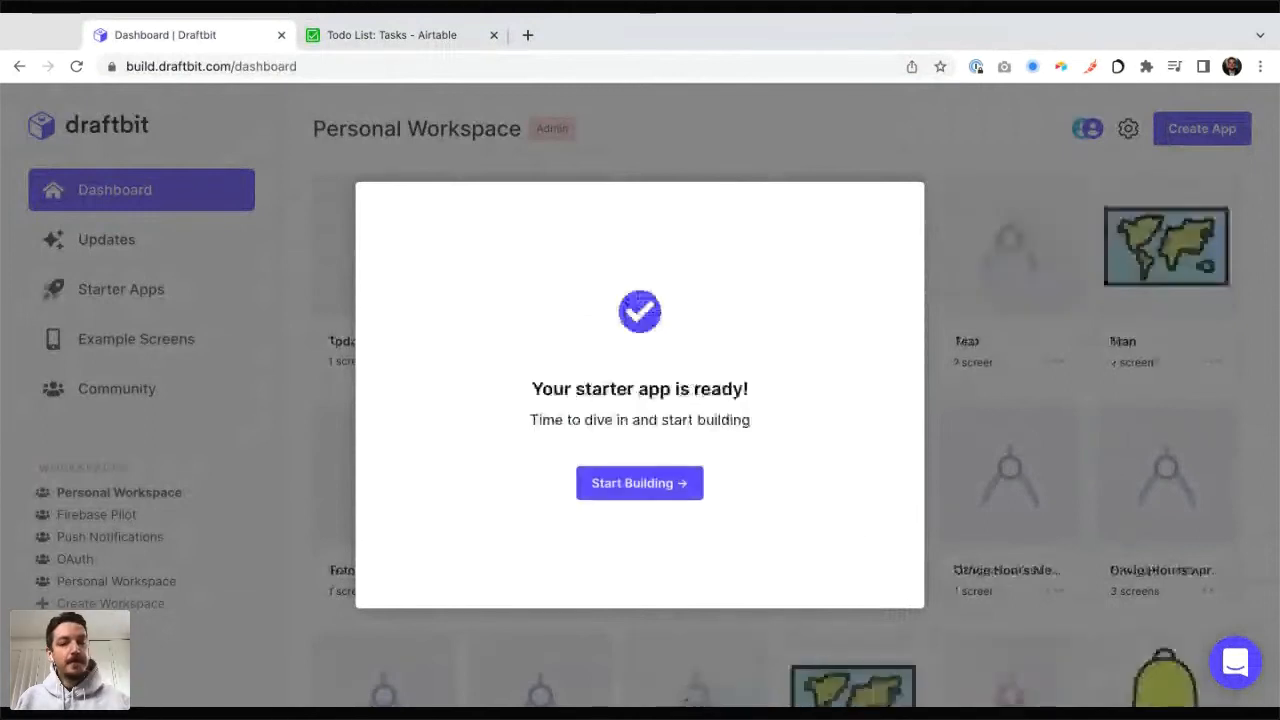
{"action": "left_click", "coordinate": [665, 483]}
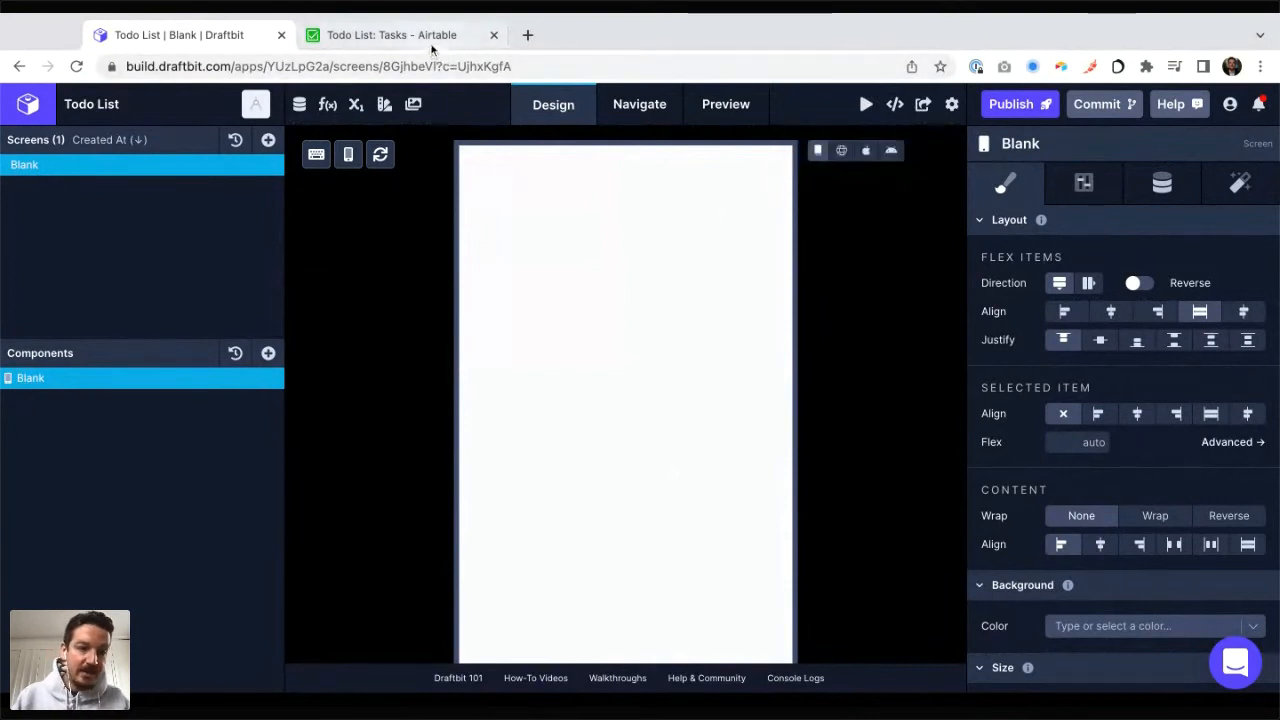
Step: Rename the app's Blank screen as "List"
{"action": "double_click", "coordinate": [25, 166]}
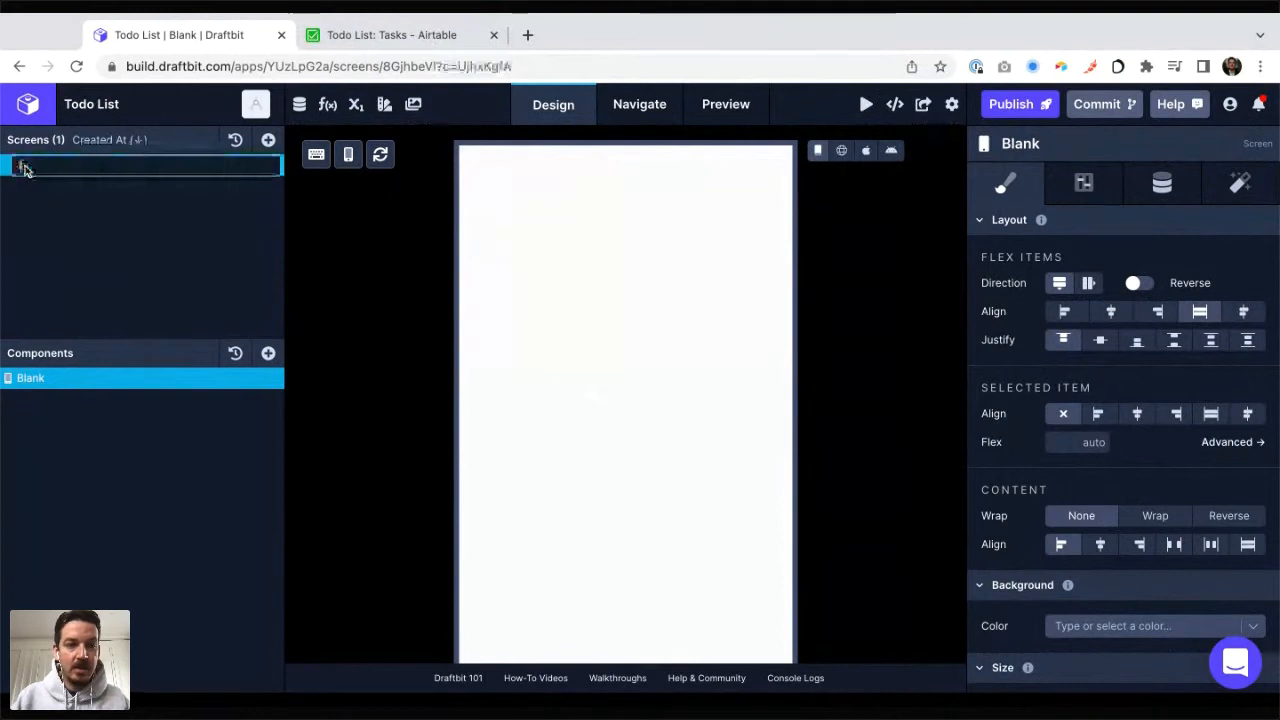
{"action": "type", "text": "List"}
{"action": "key", "text": "Return"}
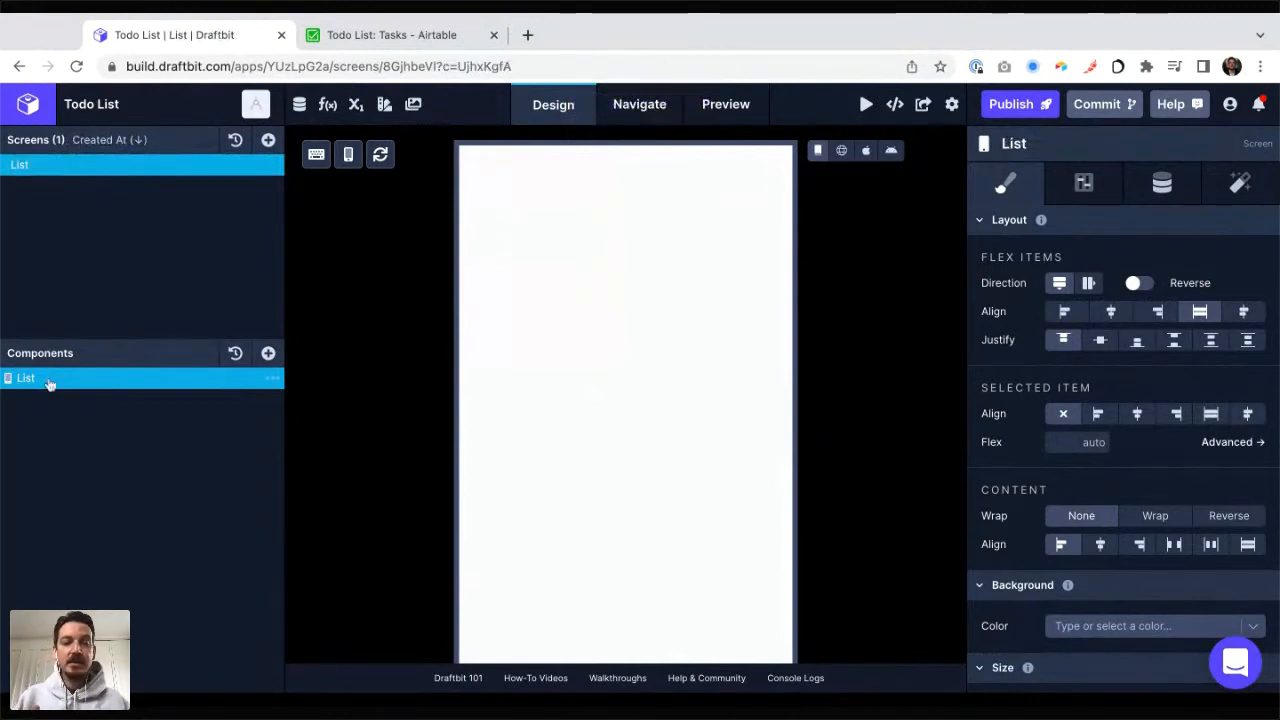
Step: Enlarge the builder and examine the List screen's style settings, including layout, size, position, borders and effects
{"action": "key", "text": "super+plus"}
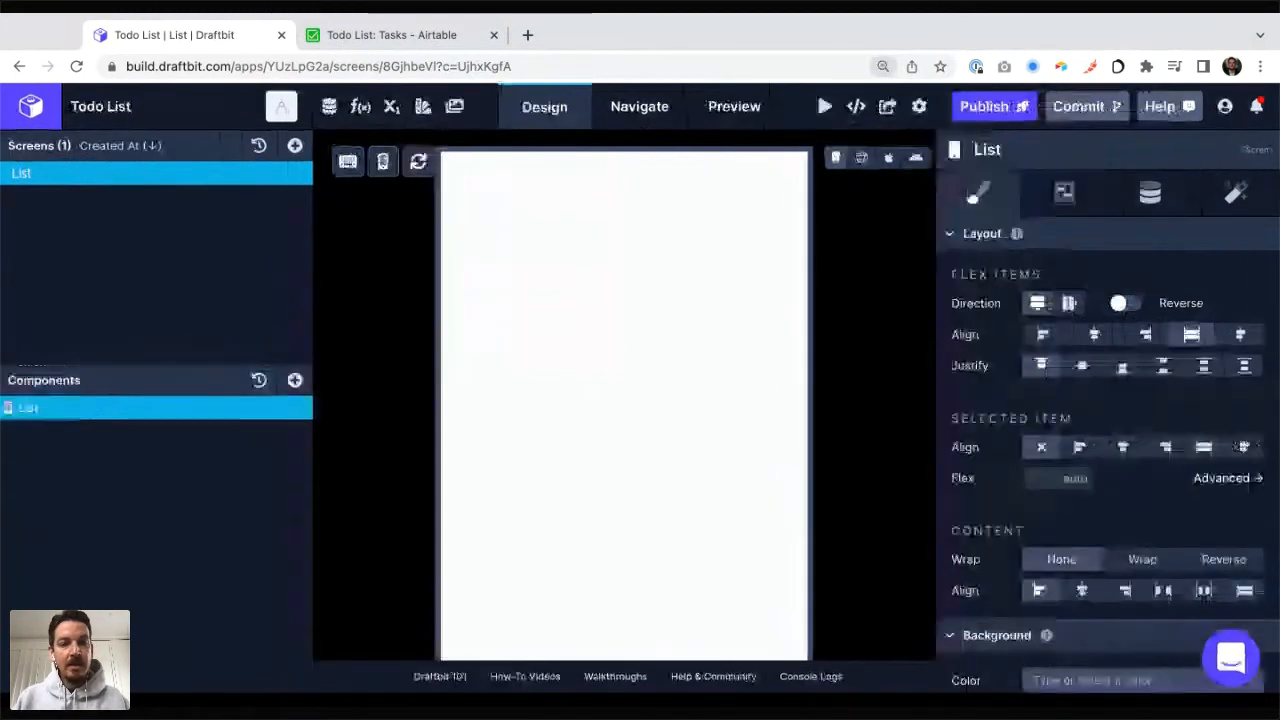
{"action": "key", "text": "super+plus"}
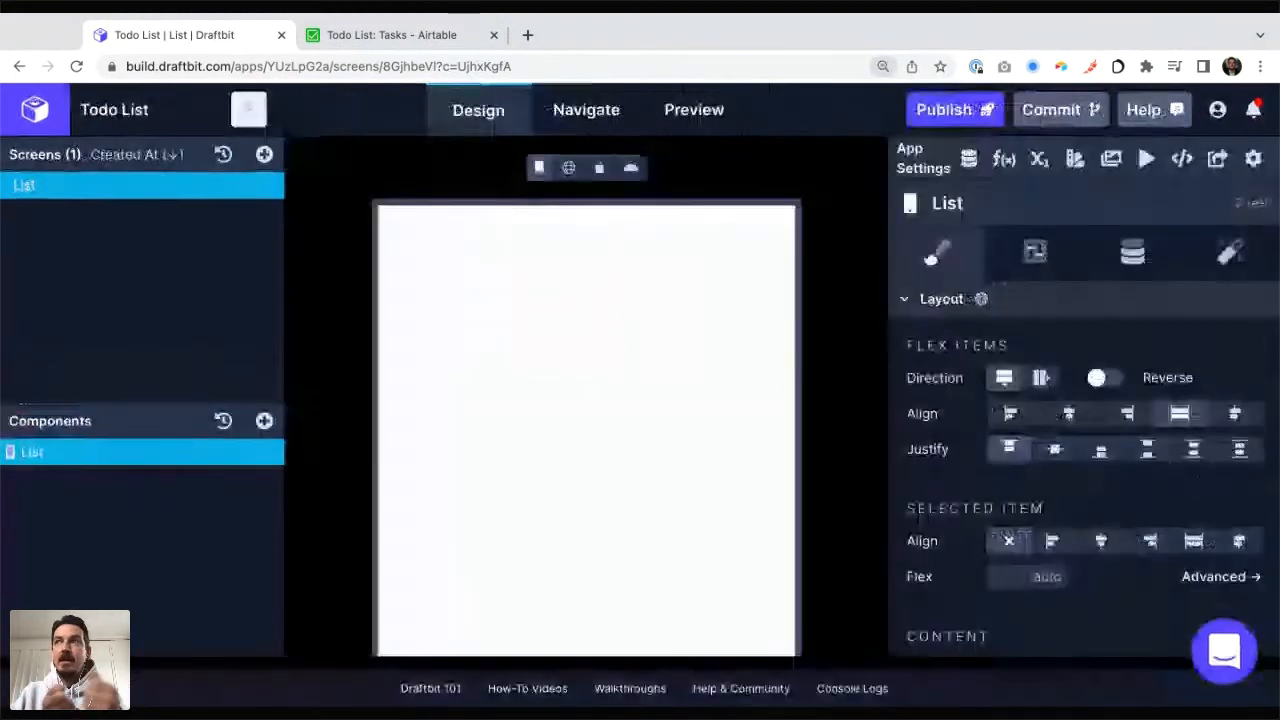
{"action": "key", "text": "super+minus"}
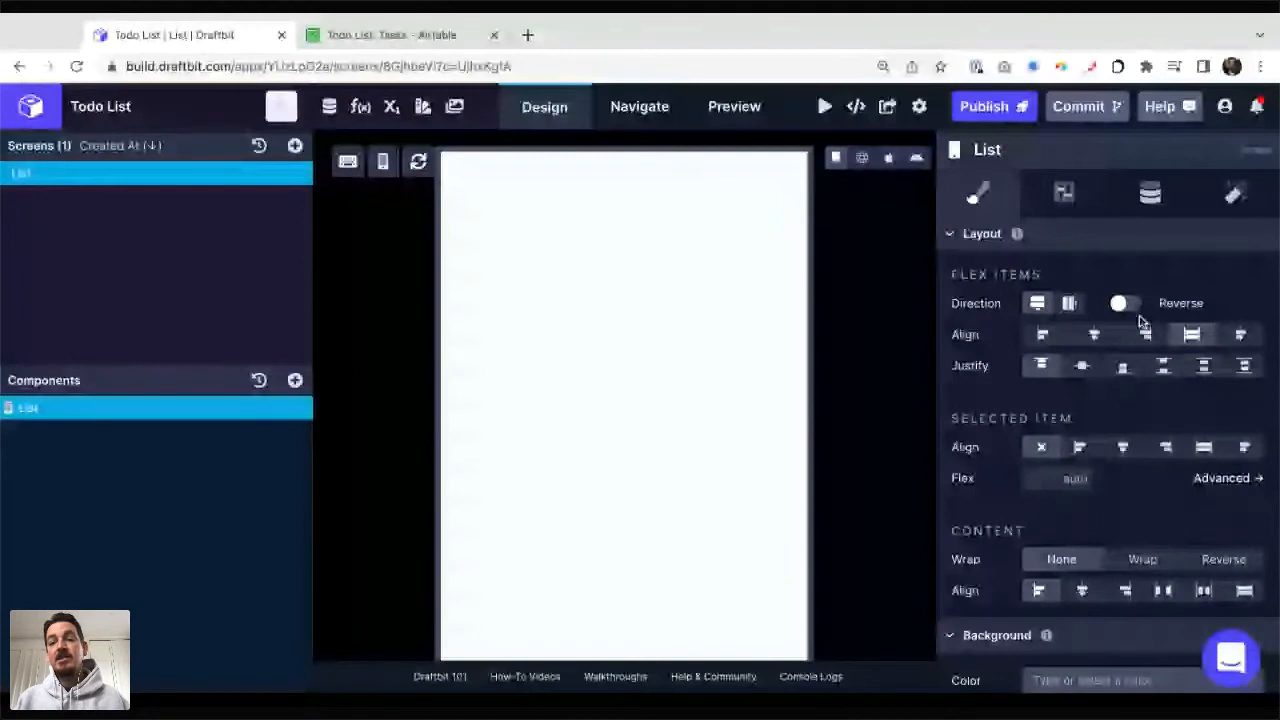
{"action": "scroll", "coordinate": [1180, 337], "scroll_direction": "down", "scroll_amount": 5}
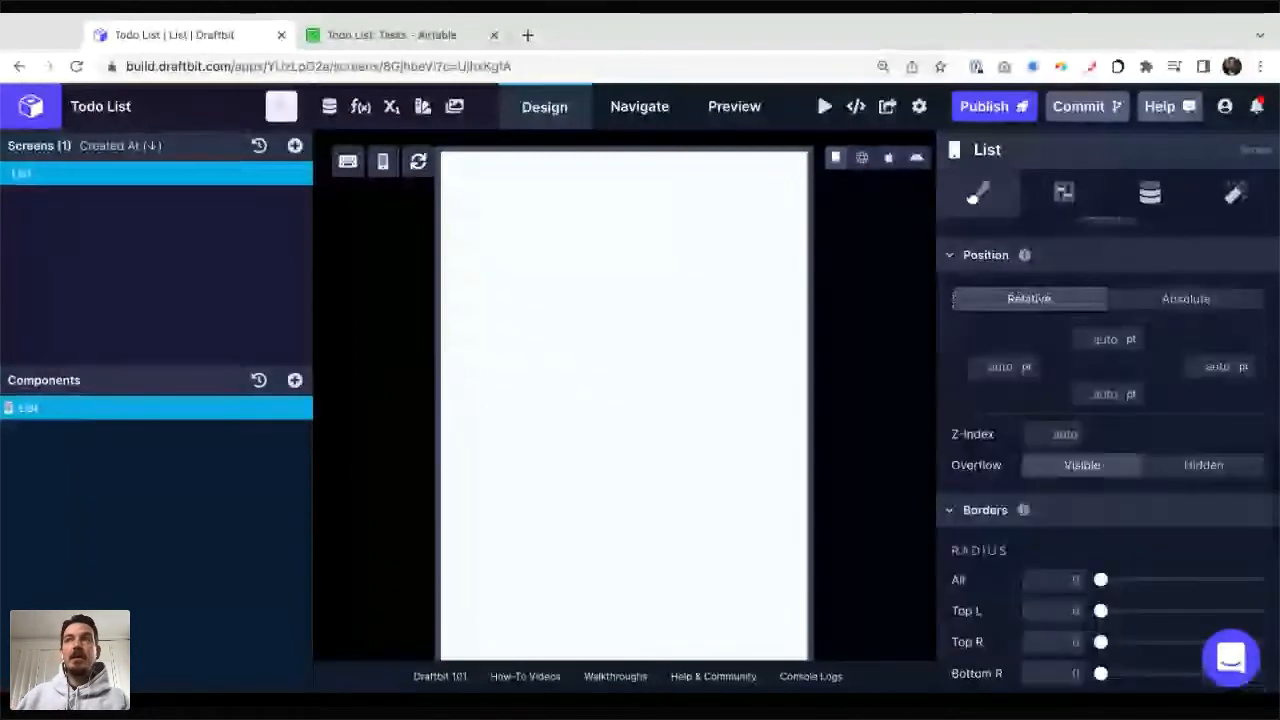
{"action": "scroll", "coordinate": [1108, 420], "scroll_direction": "down", "scroll_amount": 5}
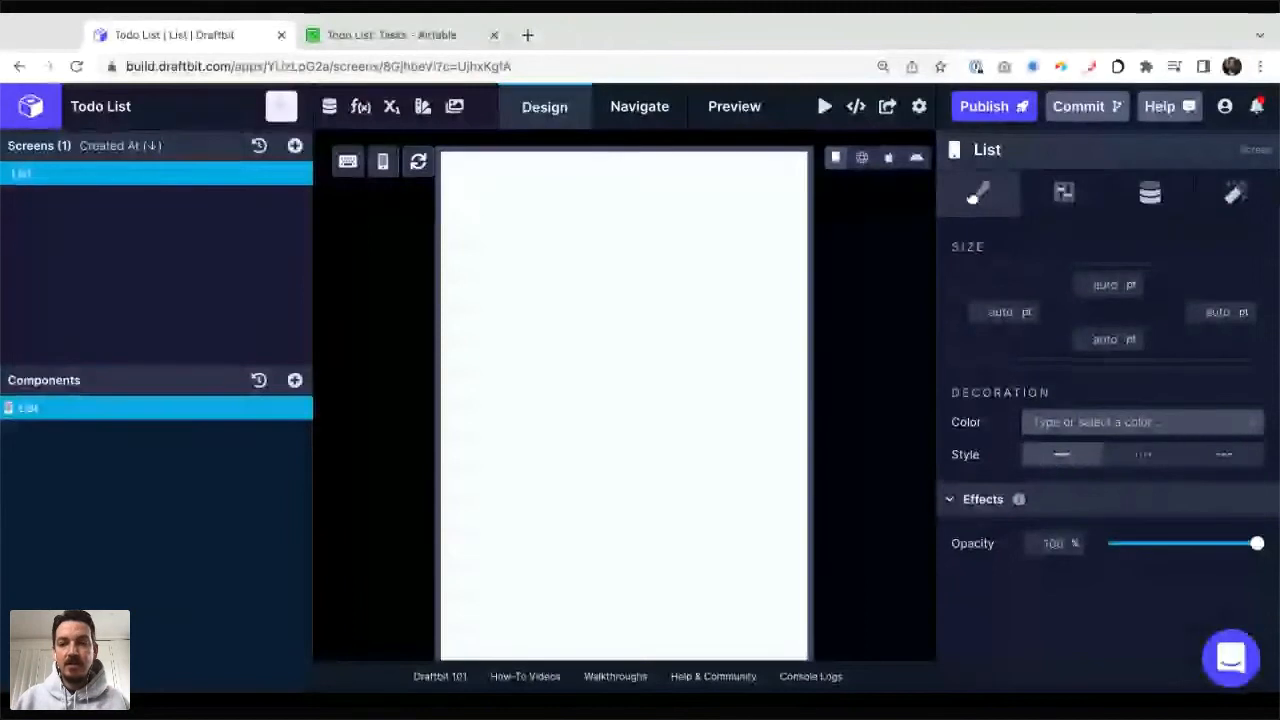
{"action": "scroll", "coordinate": [1108, 430], "scroll_direction": "up", "scroll_amount": 2}
{"action": "scroll", "coordinate": [1191, 334], "scroll_direction": "up", "scroll_amount": 3}
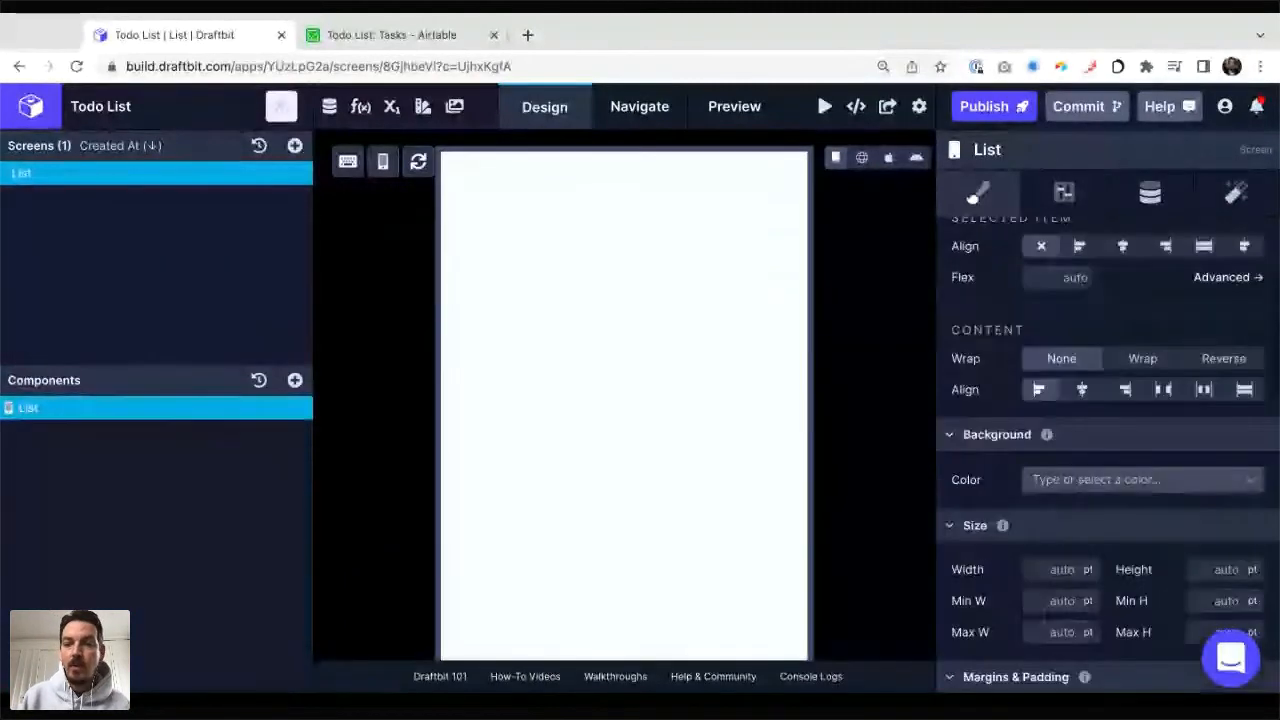
{"action": "scroll", "coordinate": [1191, 334], "scroll_direction": "up", "scroll_amount": 2}
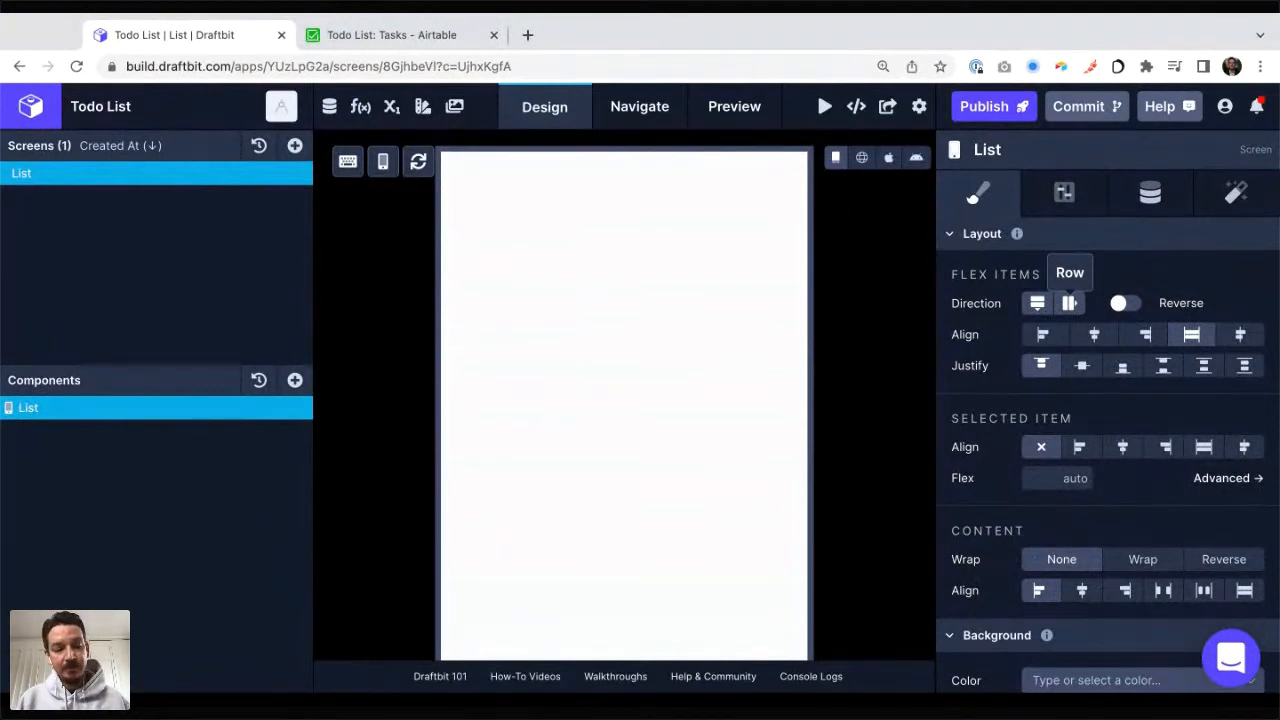
{"action": "key", "text": "super+Tab"}
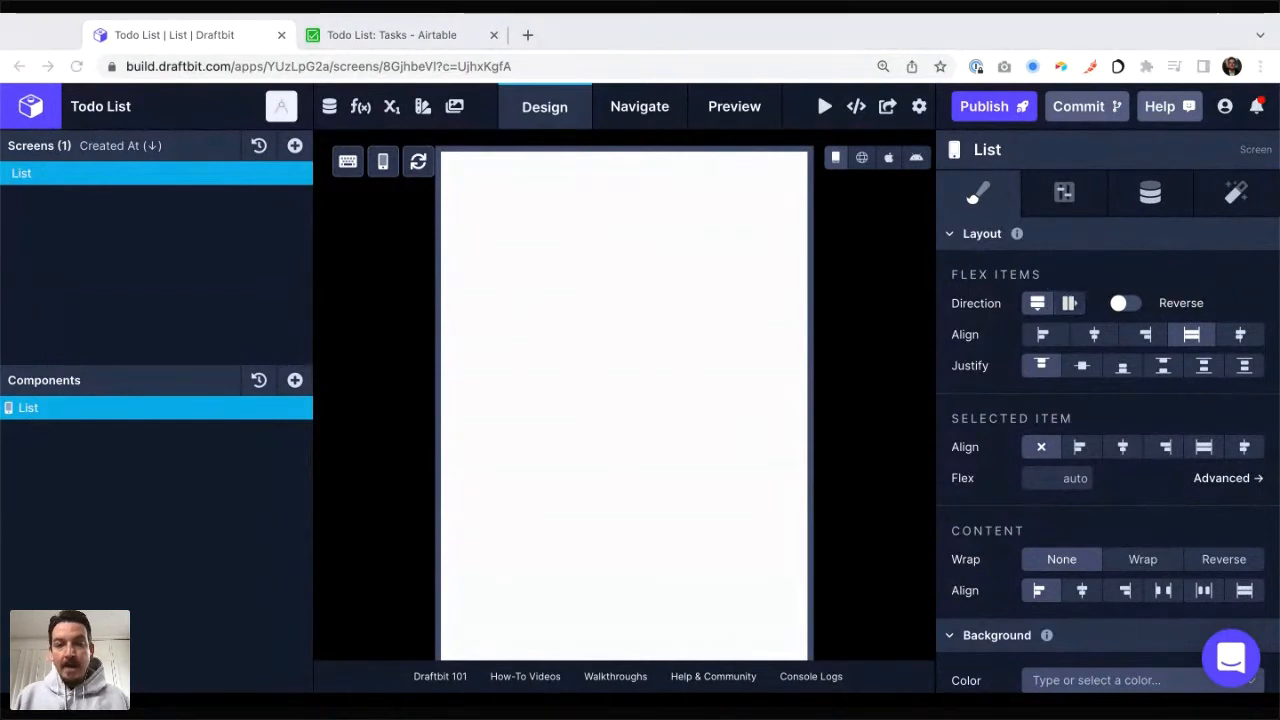
{"action": "key", "text": "super+Tab"}
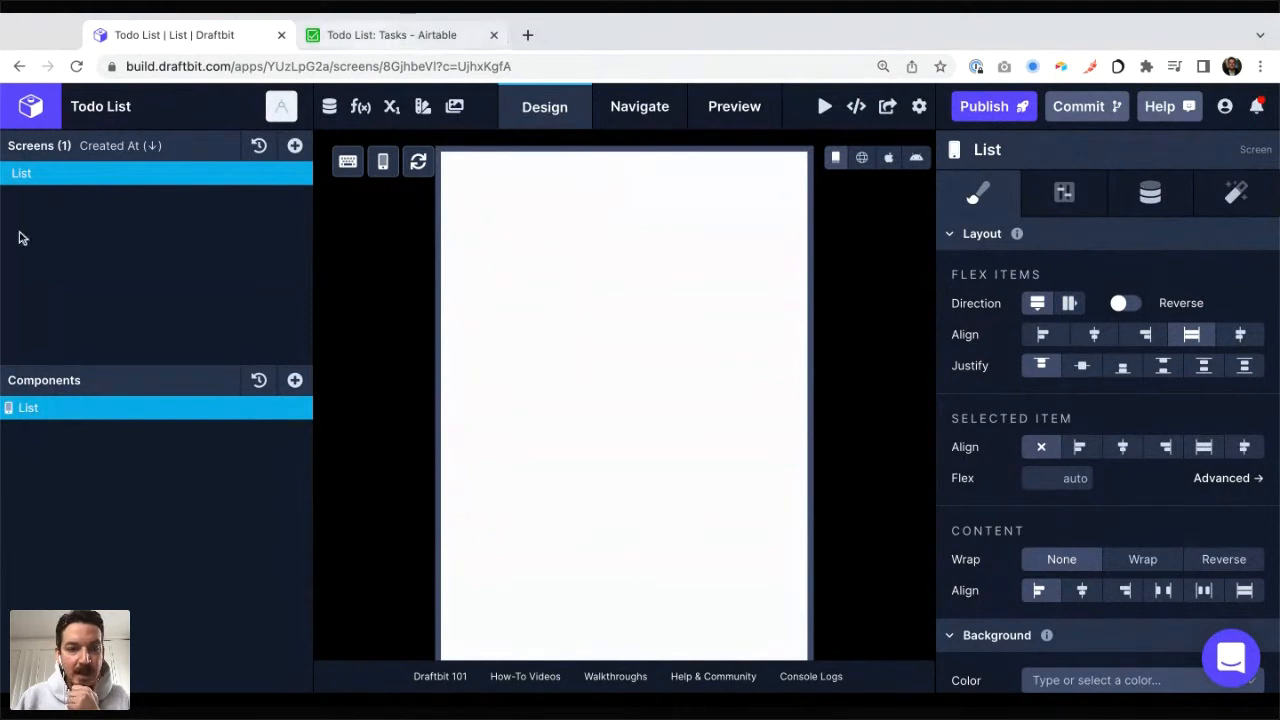
{"action": "left_click", "coordinate": [428, 40]}
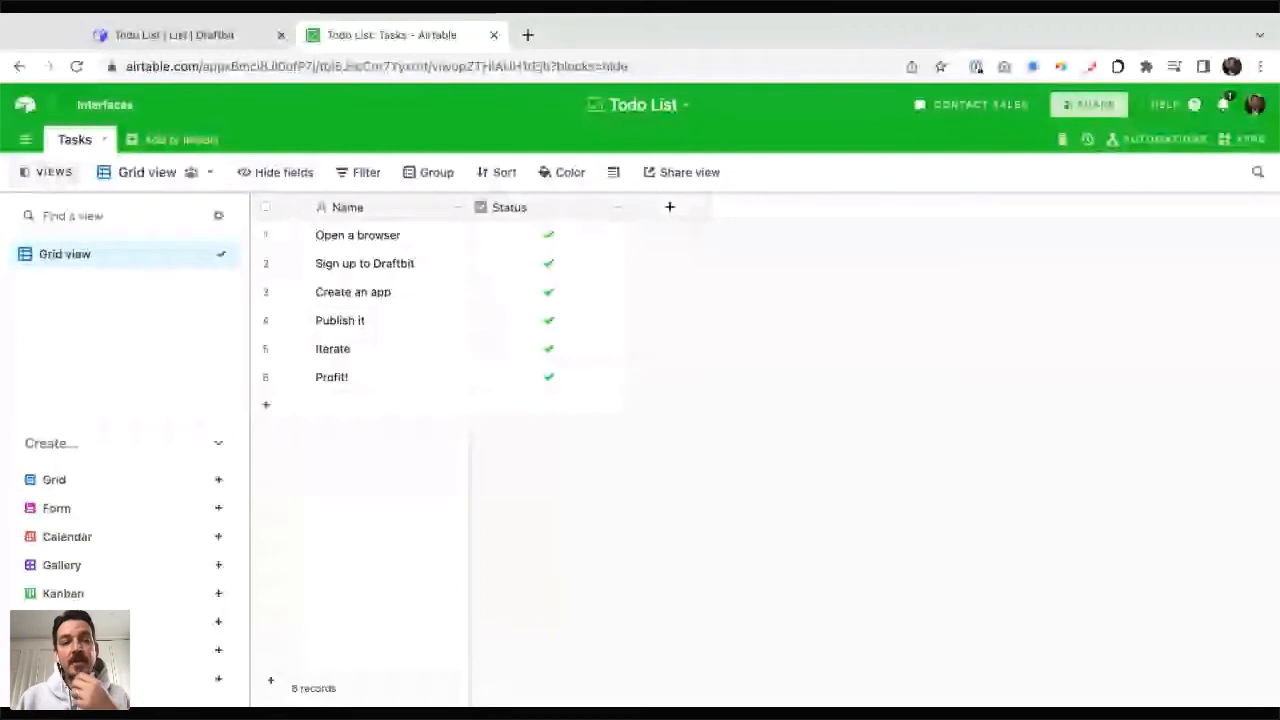
{"action": "left_click", "coordinate": [195, 35]}
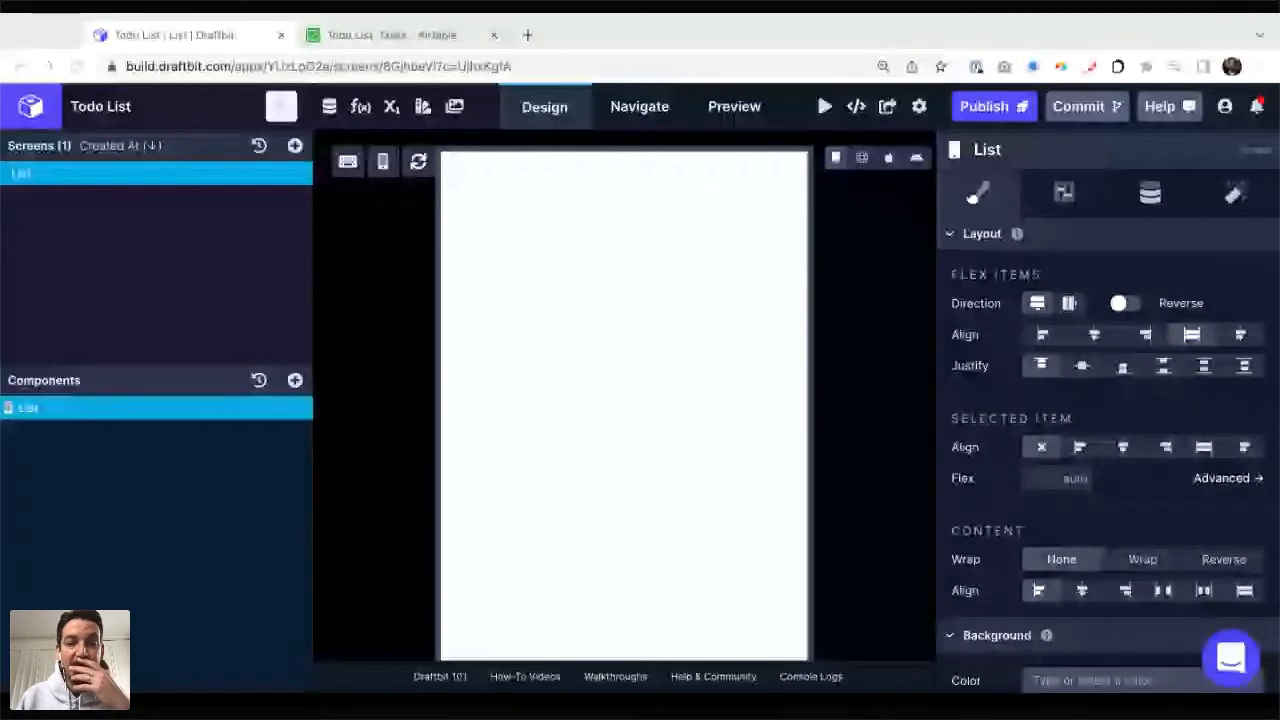
{"action": "key", "text": "super+Tab"}
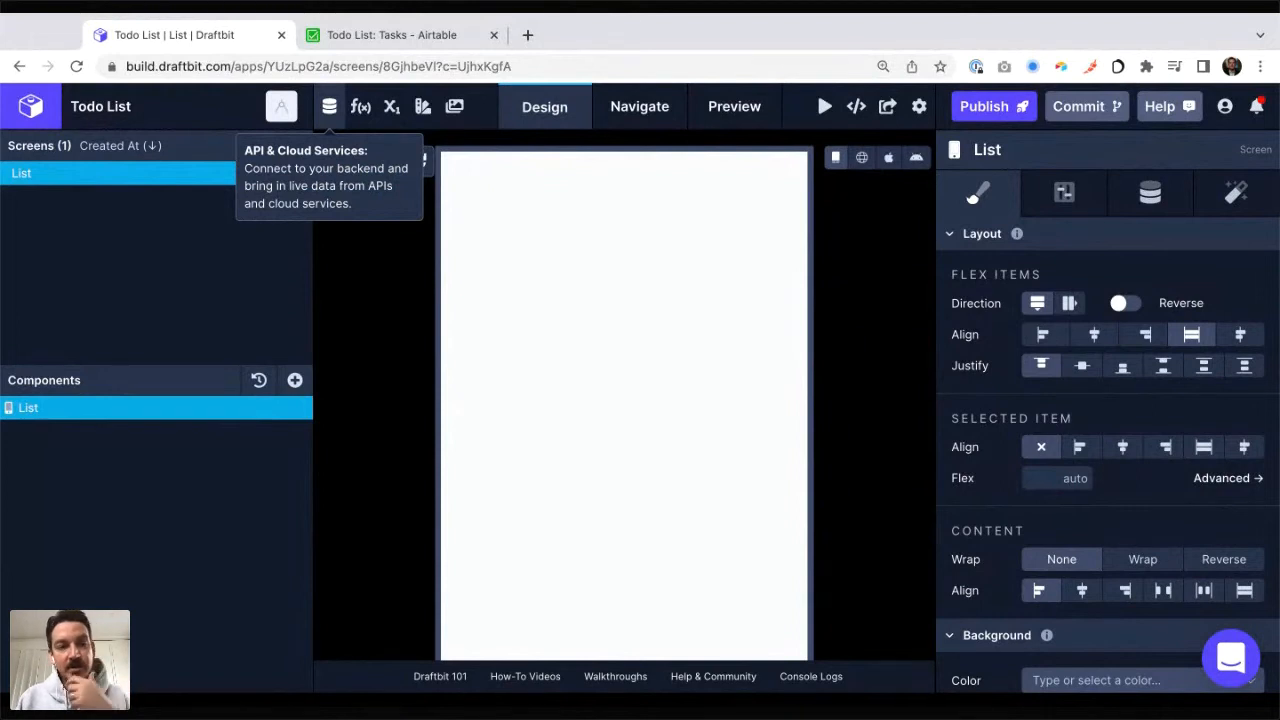
Step: Start adding a custom Rest API service to the app and name it "Todo List (Airtable)"
{"action": "left_click", "coordinate": [329, 106]}
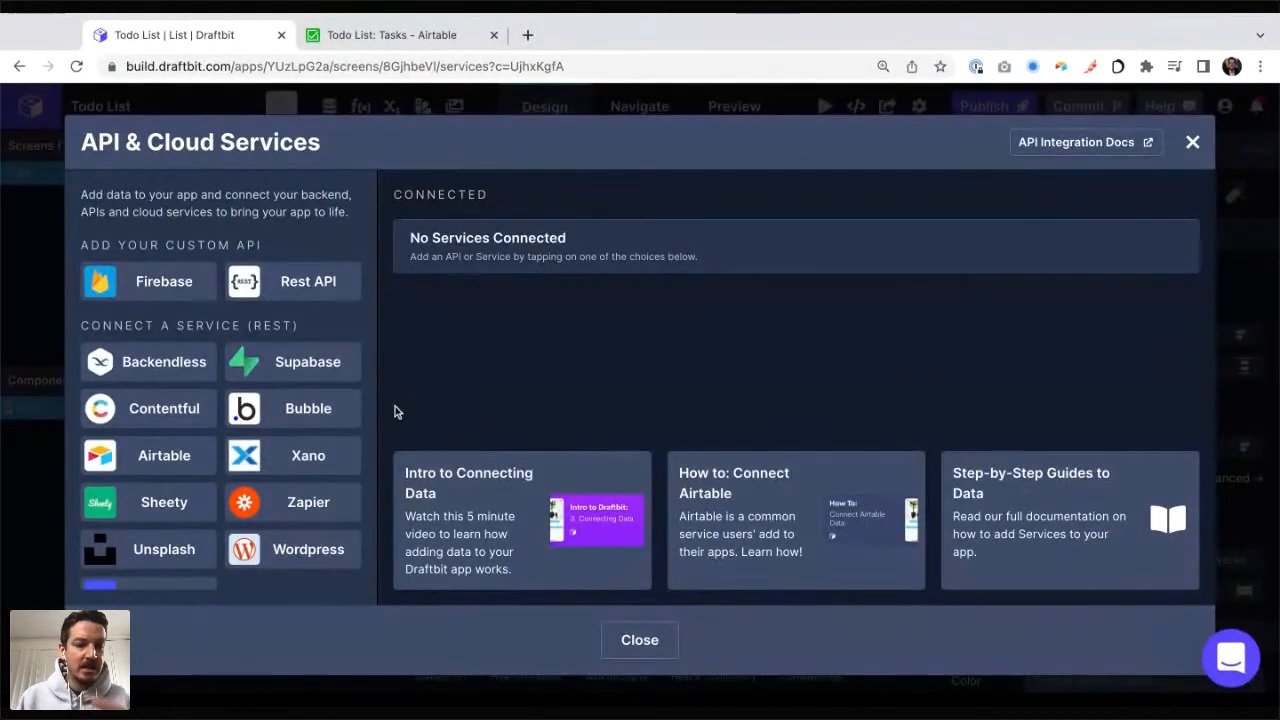
{"action": "scroll", "coordinate": [180, 386], "scroll_direction": "down", "scroll_amount": 1}
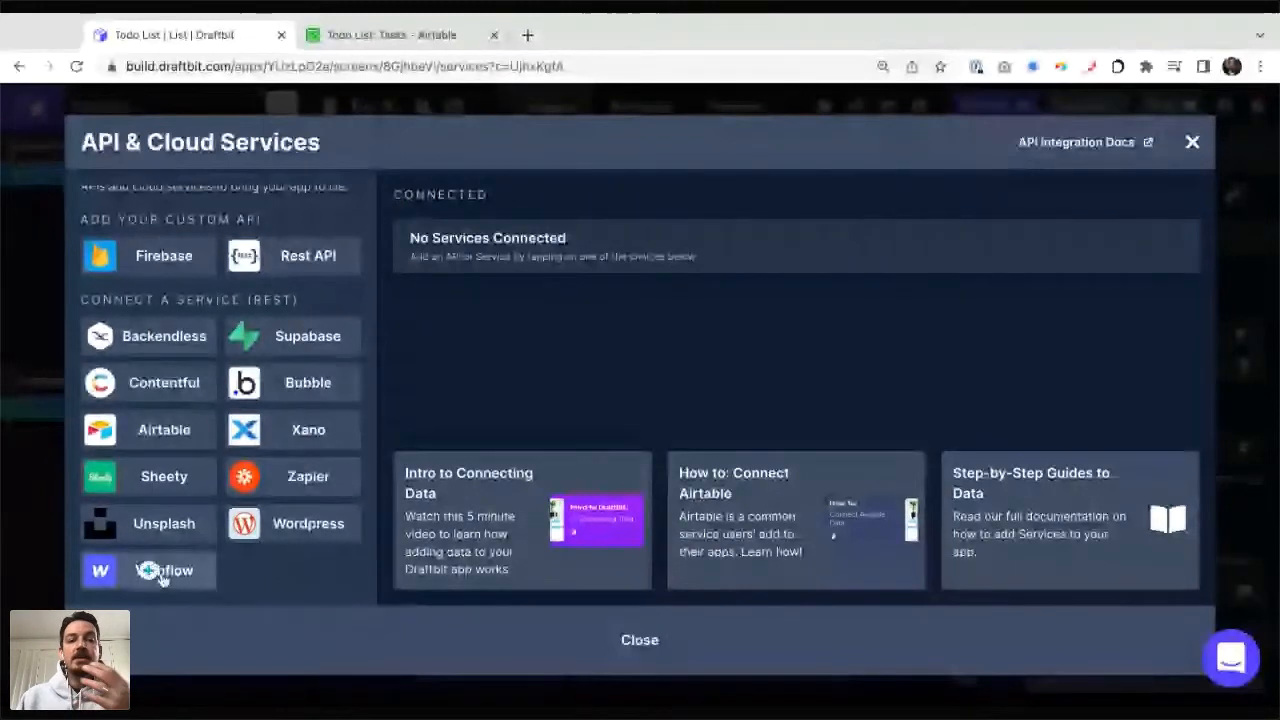
{"action": "scroll", "coordinate": [300, 405], "scroll_direction": "up", "scroll_amount": 1}
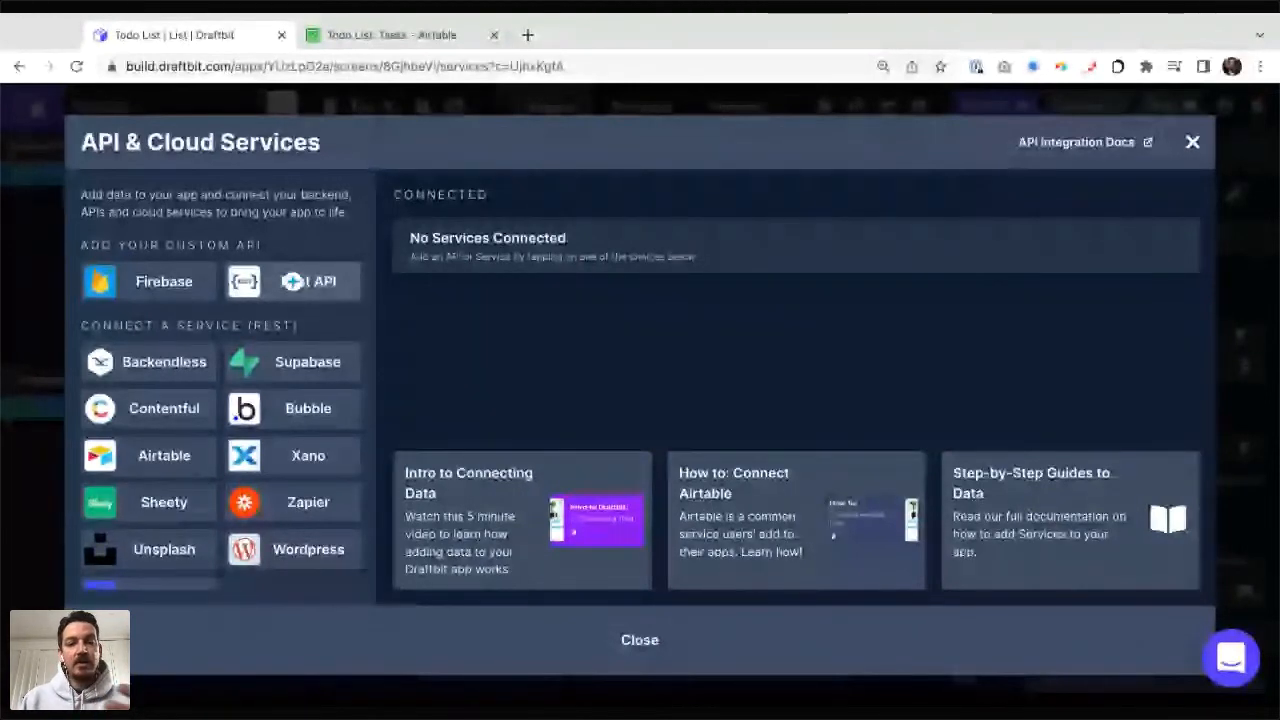
{"action": "left_click", "coordinate": [292, 281]}
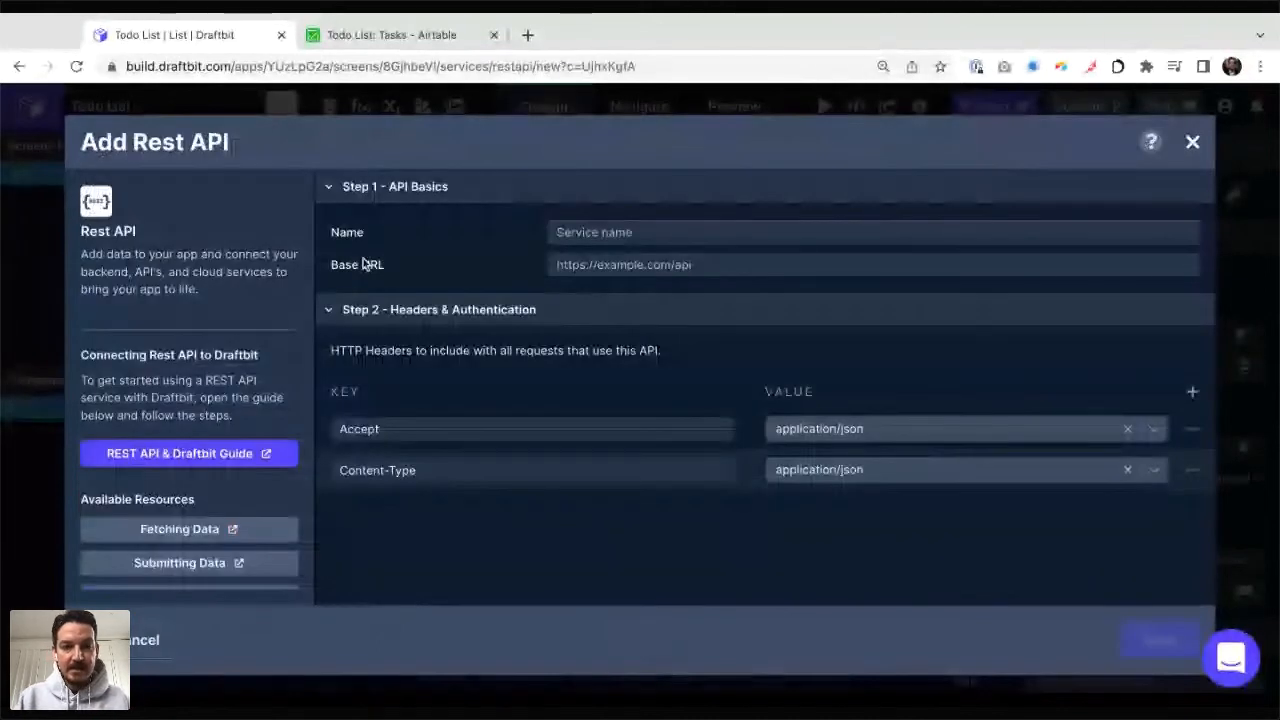
{"action": "type", "text": "Todo Li"}
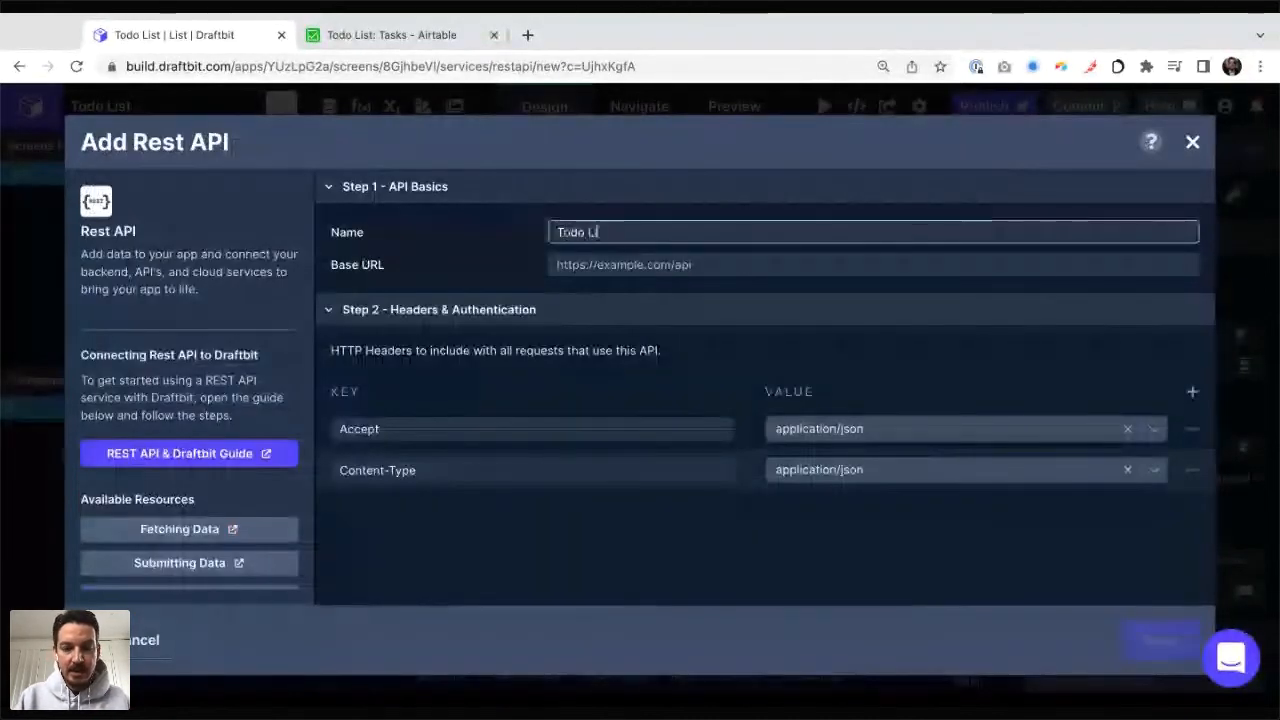
{"action": "type", "text": "st (Airtable)"}
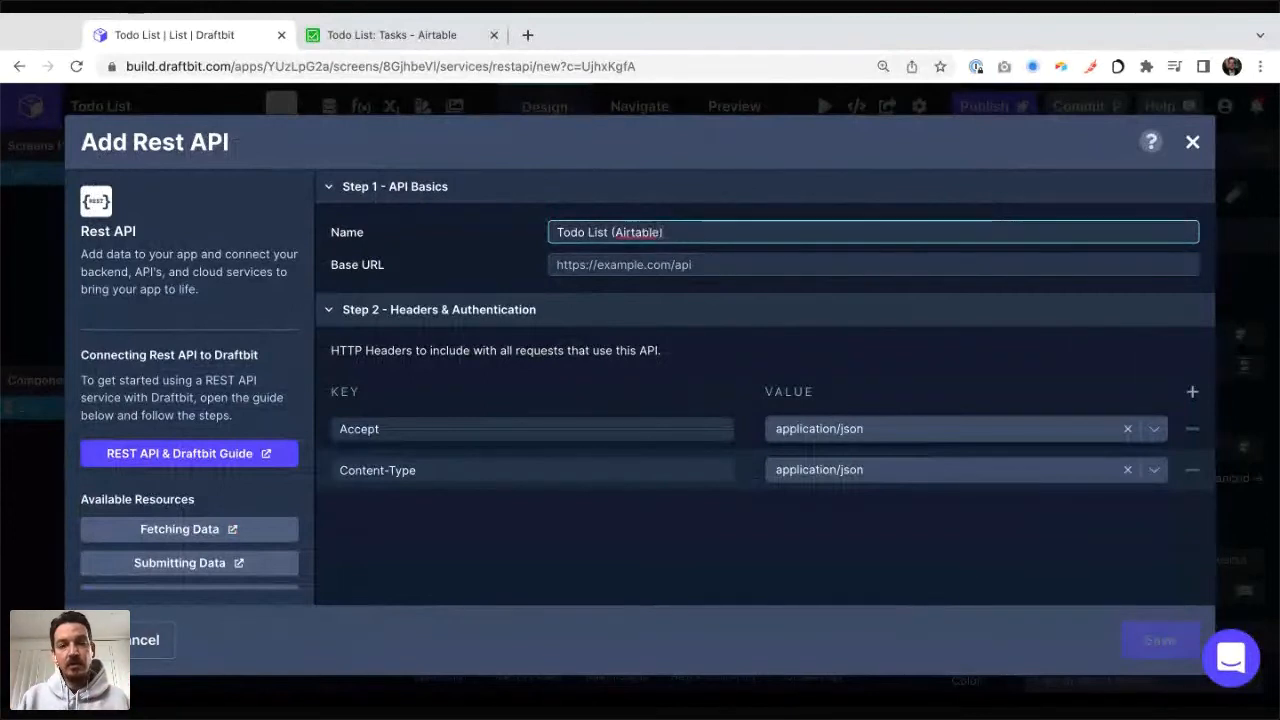
{"action": "key", "text": "ctrl+shift+Left"}
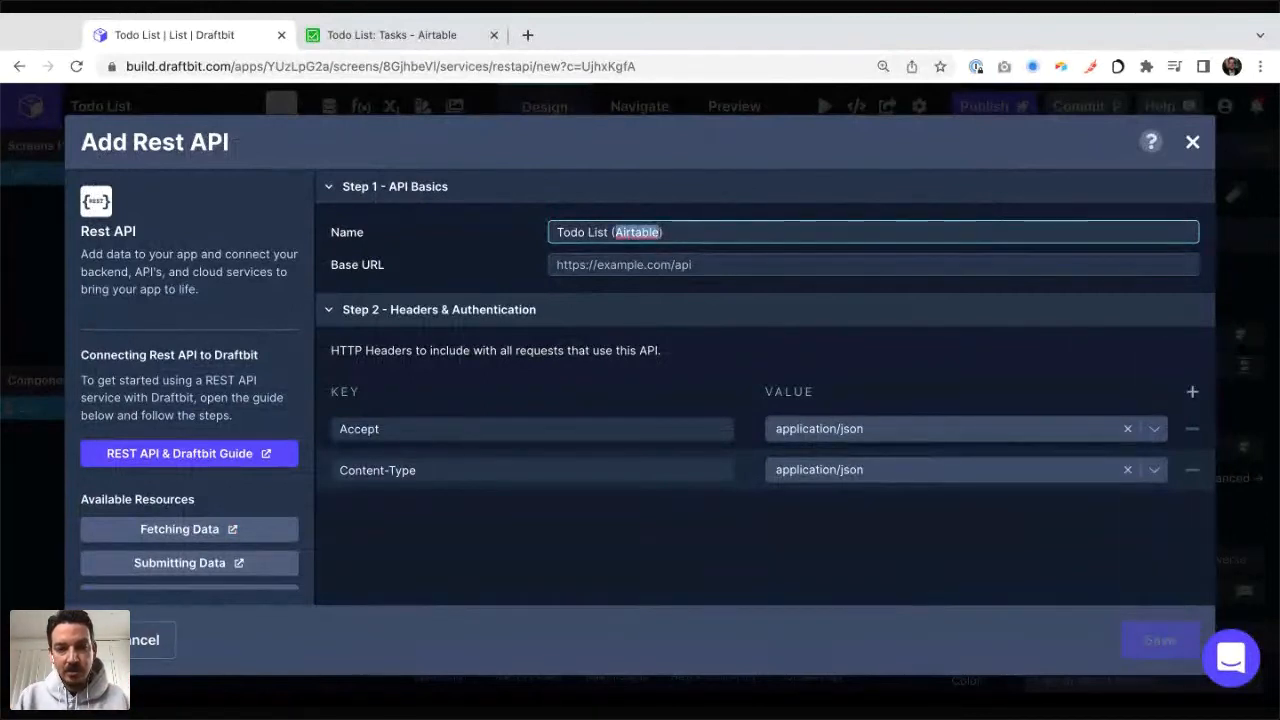
{"action": "type", "text": "Airtable)"}
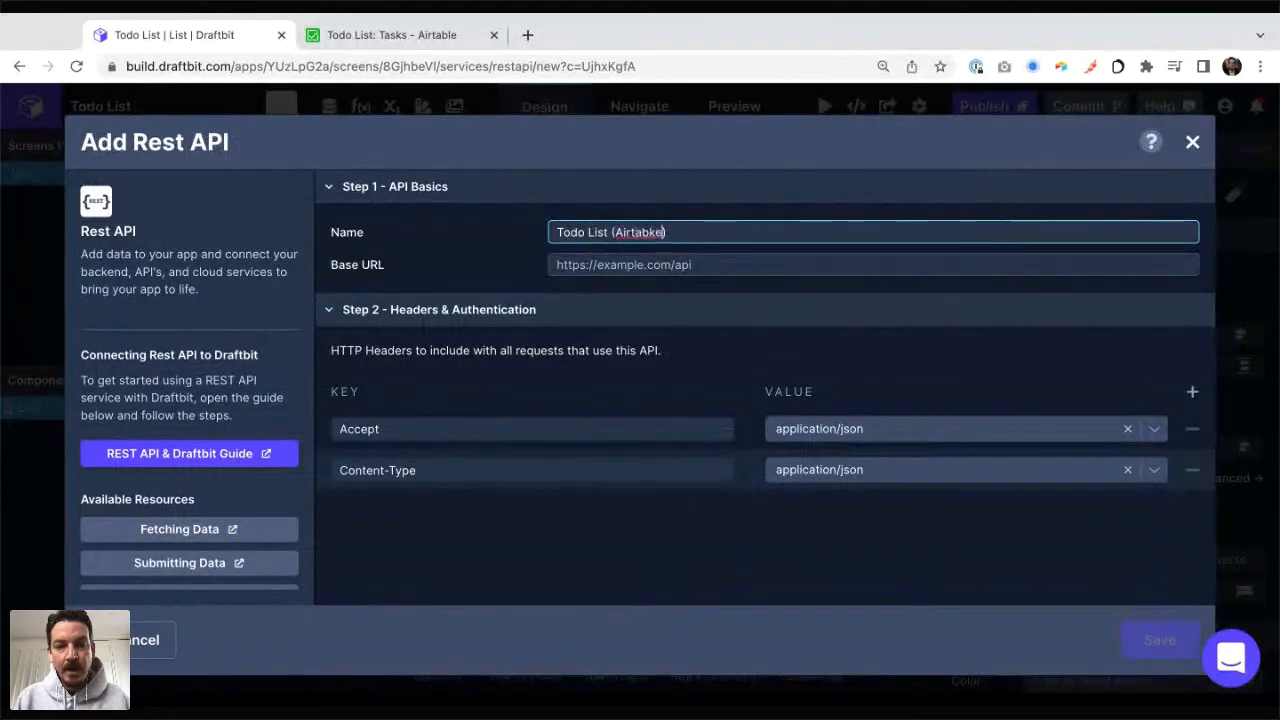
Step: Switch to the Todo List base in Airtable and open its API documentation
{"action": "left_click", "coordinate": [592, 268]}
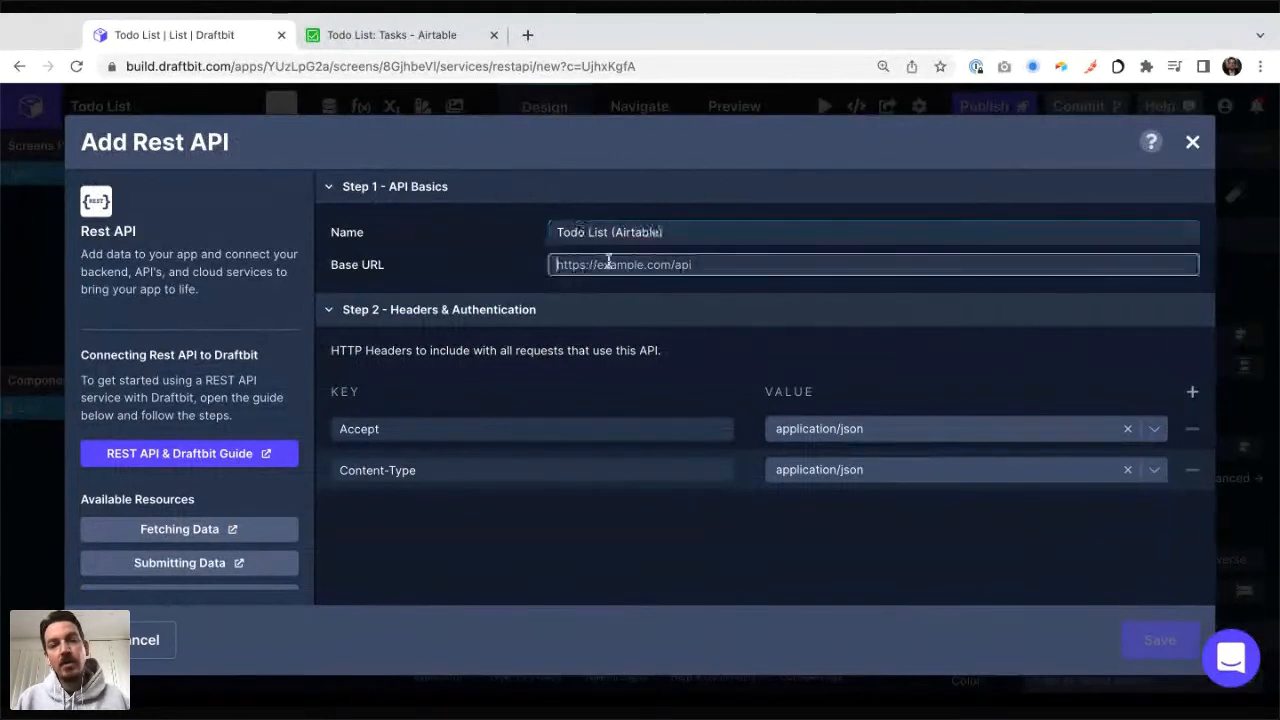
{"action": "left_click", "coordinate": [346, 42]}
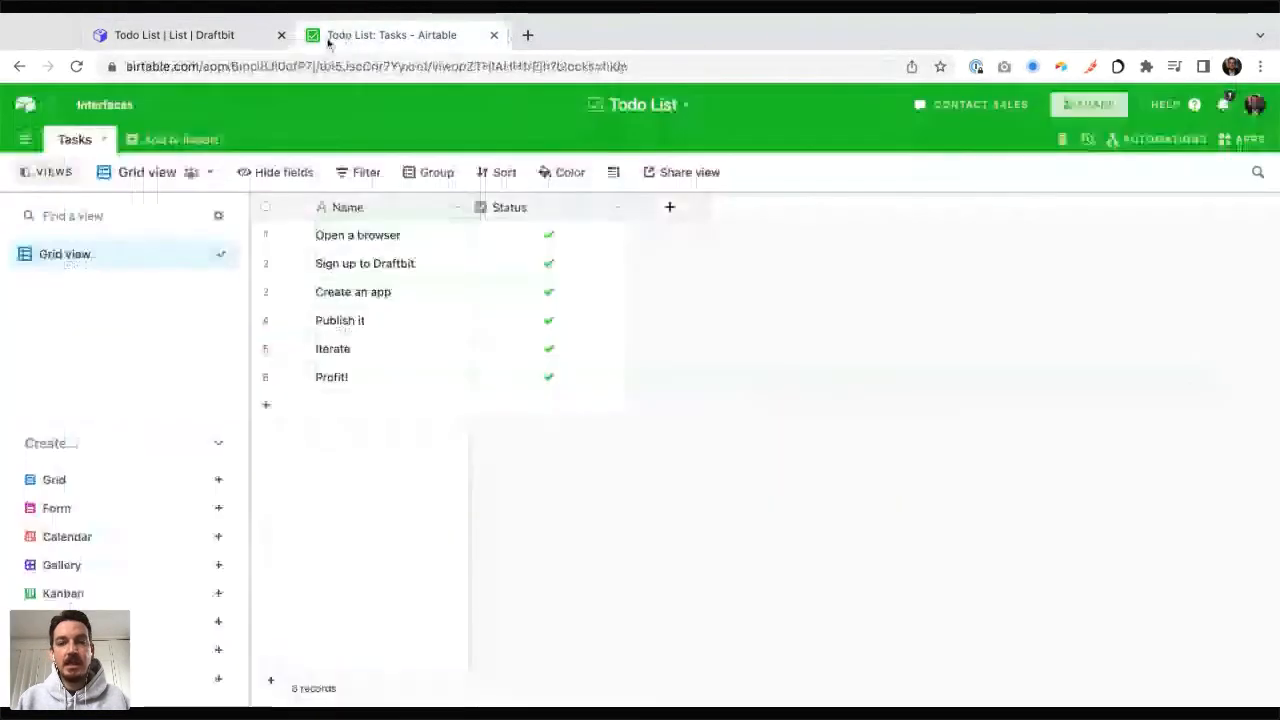
{"action": "left_click_drag", "start_coordinate": [133, 66], "coordinate": [542, 66]}
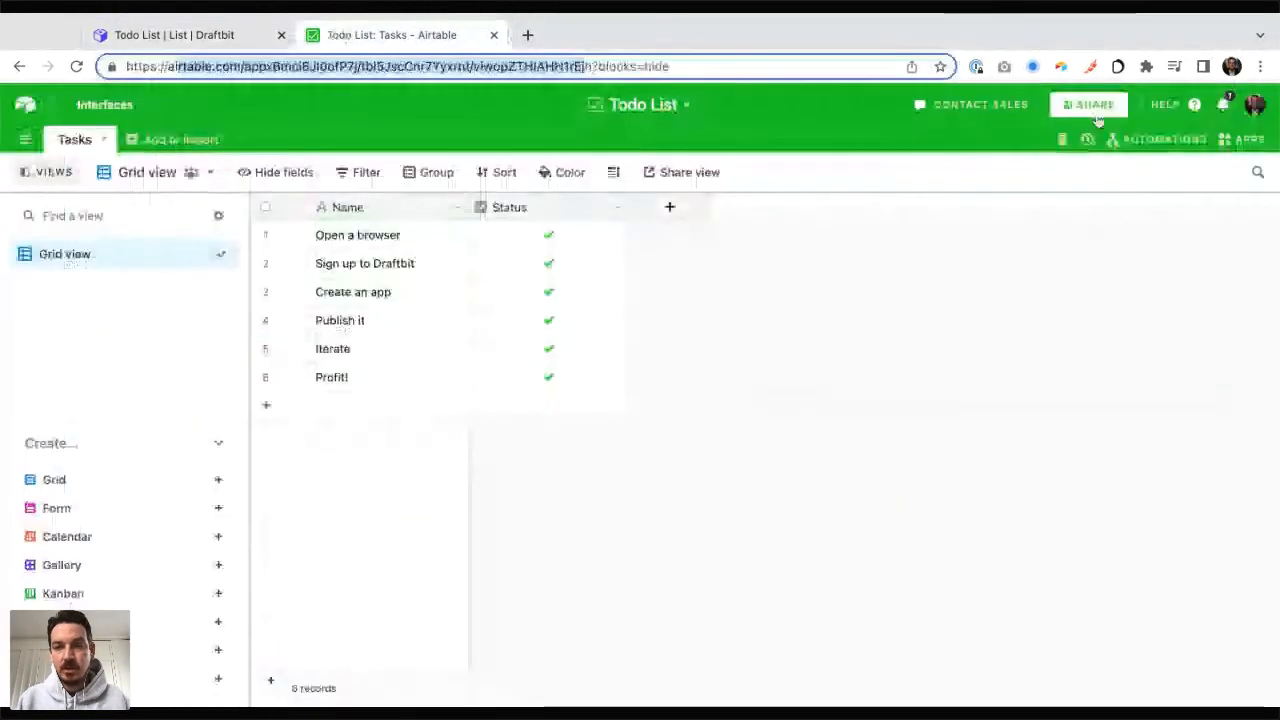
{"action": "left_click", "coordinate": [1166, 106]}
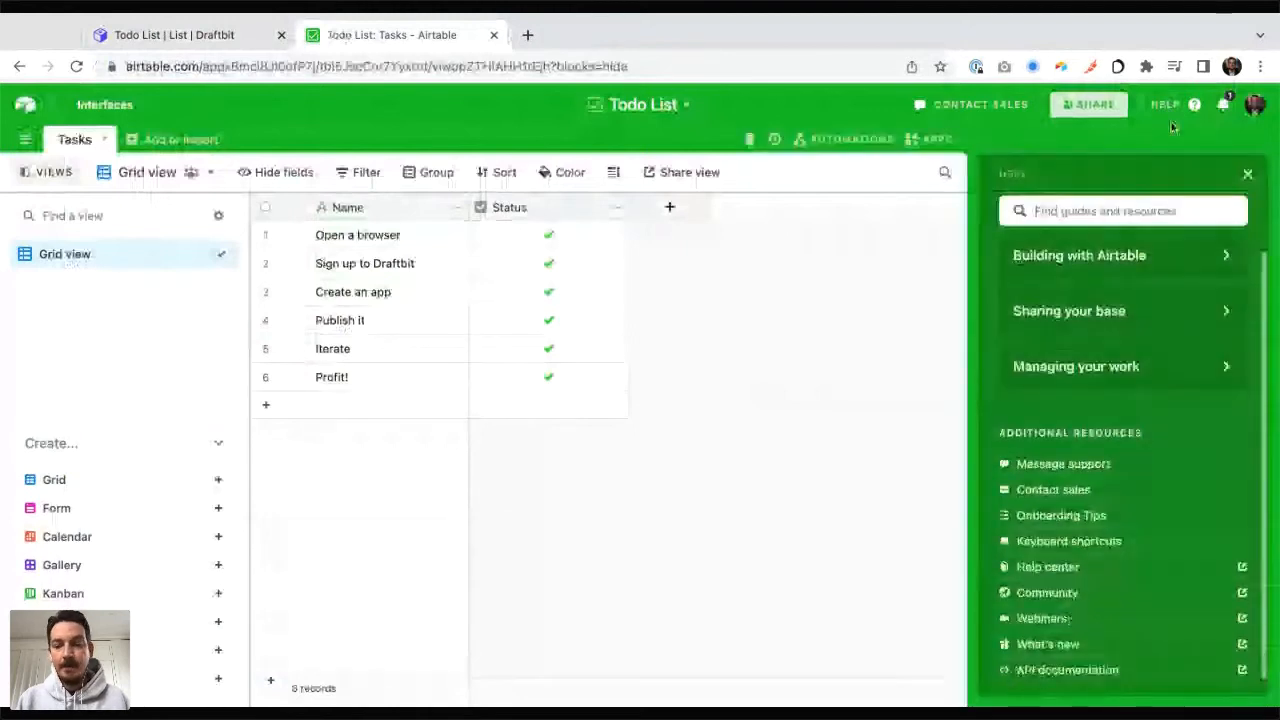
{"action": "left_click", "coordinate": [1045, 676]}
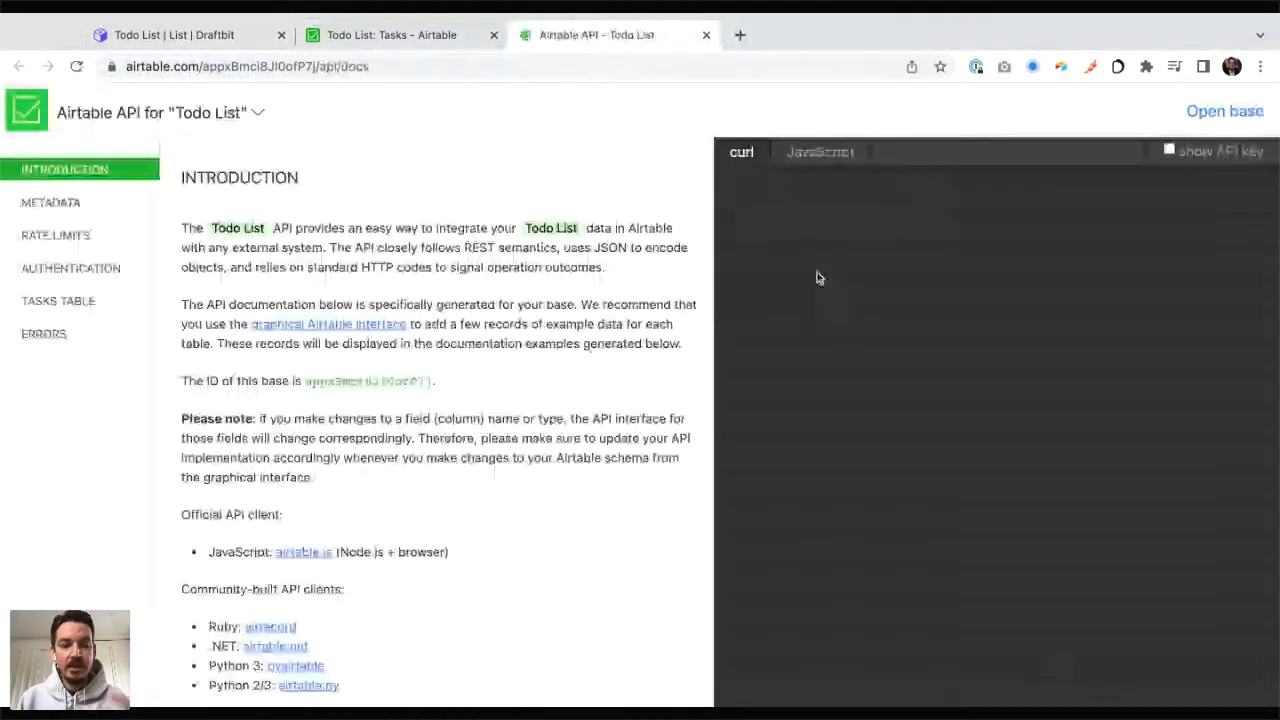
Step: Copy the request URL from the documentation's Authentication example and set it as the Draftbit service's Base URL, without the /Tasks part
{"action": "scroll", "coordinate": [427, 434], "scroll_direction": "down", "scroll_amount": 2}
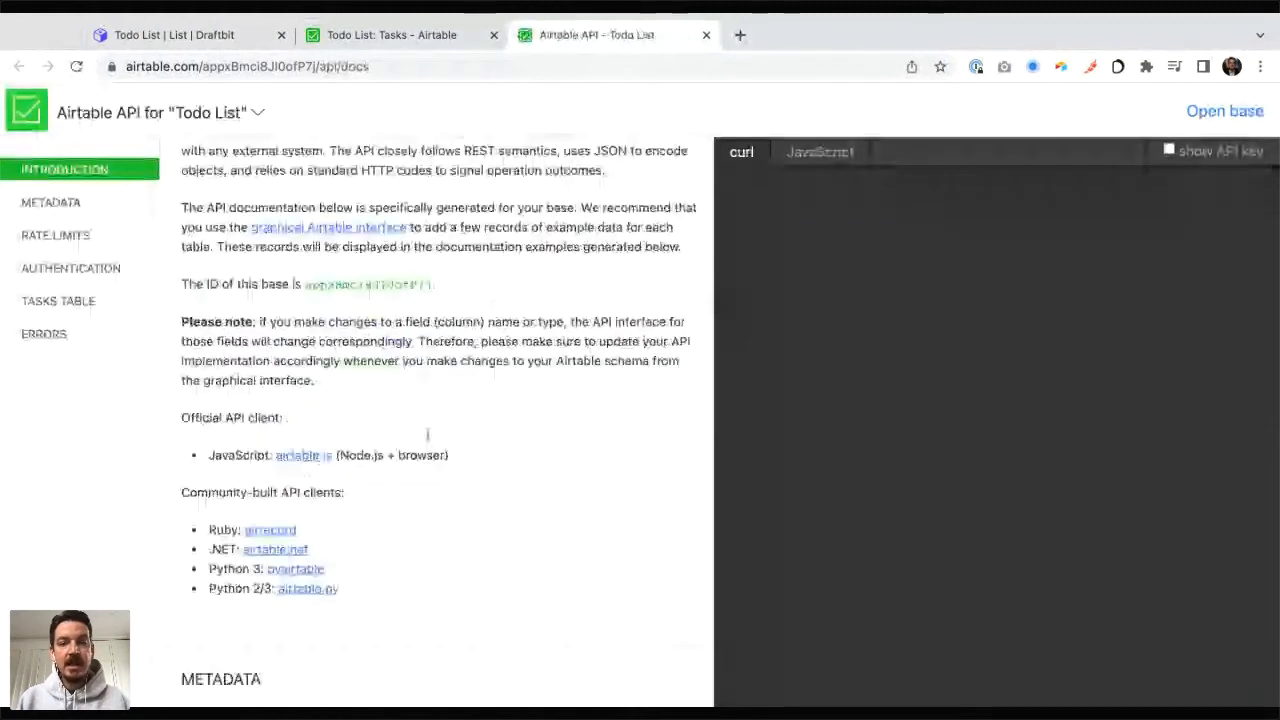
{"action": "scroll", "coordinate": [427, 434], "scroll_direction": "down", "scroll_amount": 1}
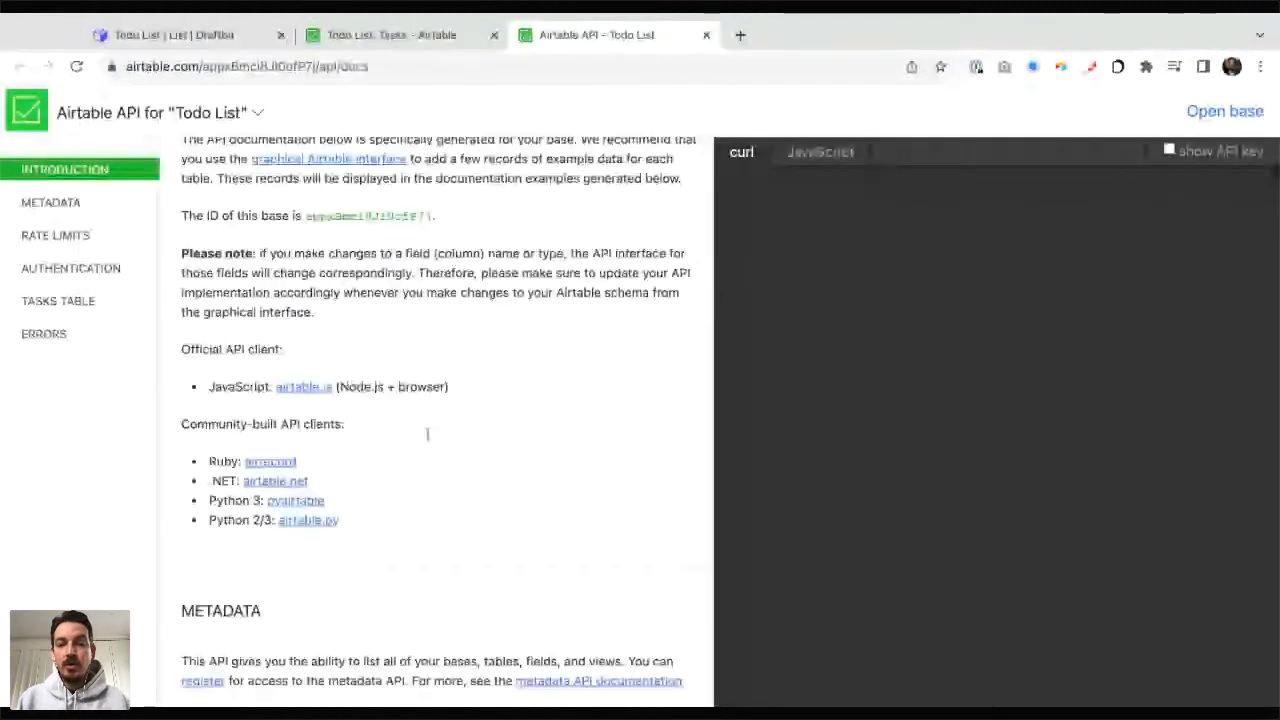
{"action": "scroll", "coordinate": [427, 434], "scroll_direction": "down", "scroll_amount": 10}
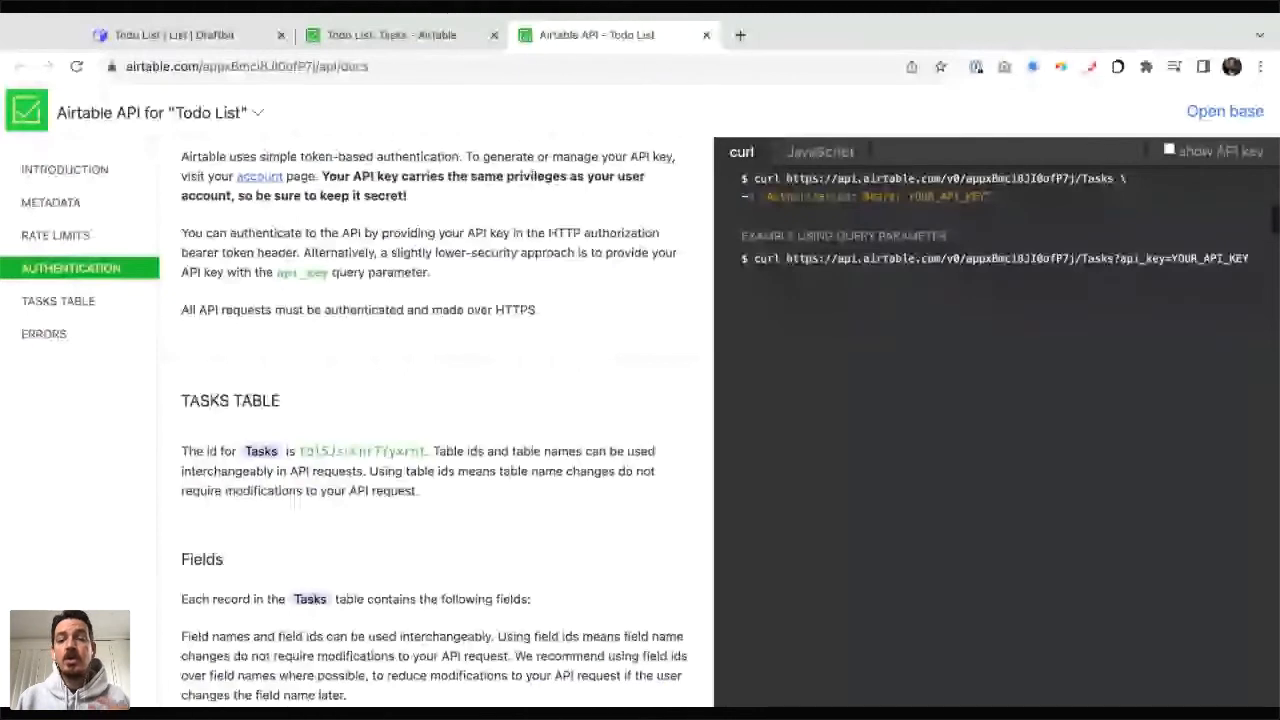
{"action": "scroll", "coordinate": [803, 316], "scroll_direction": "up", "scroll_amount": 2}
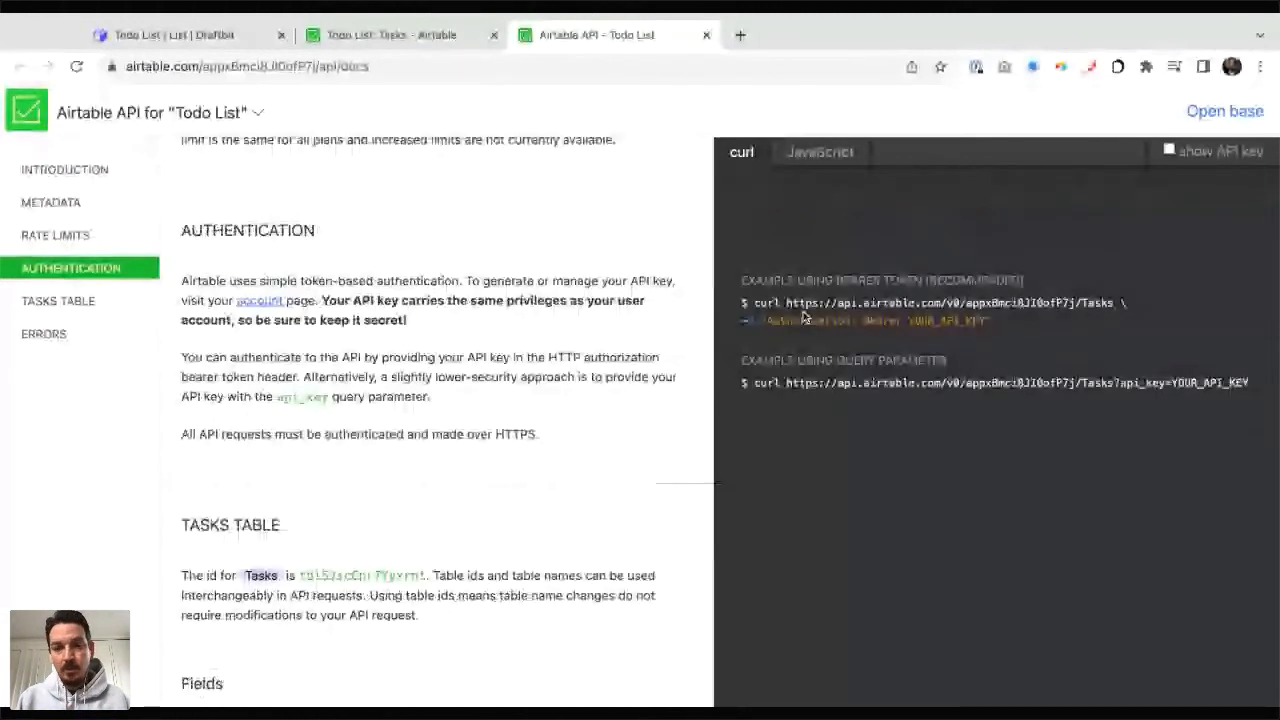
{"action": "left_click_drag", "start_coordinate": [819, 302], "coordinate": [1113, 302]}
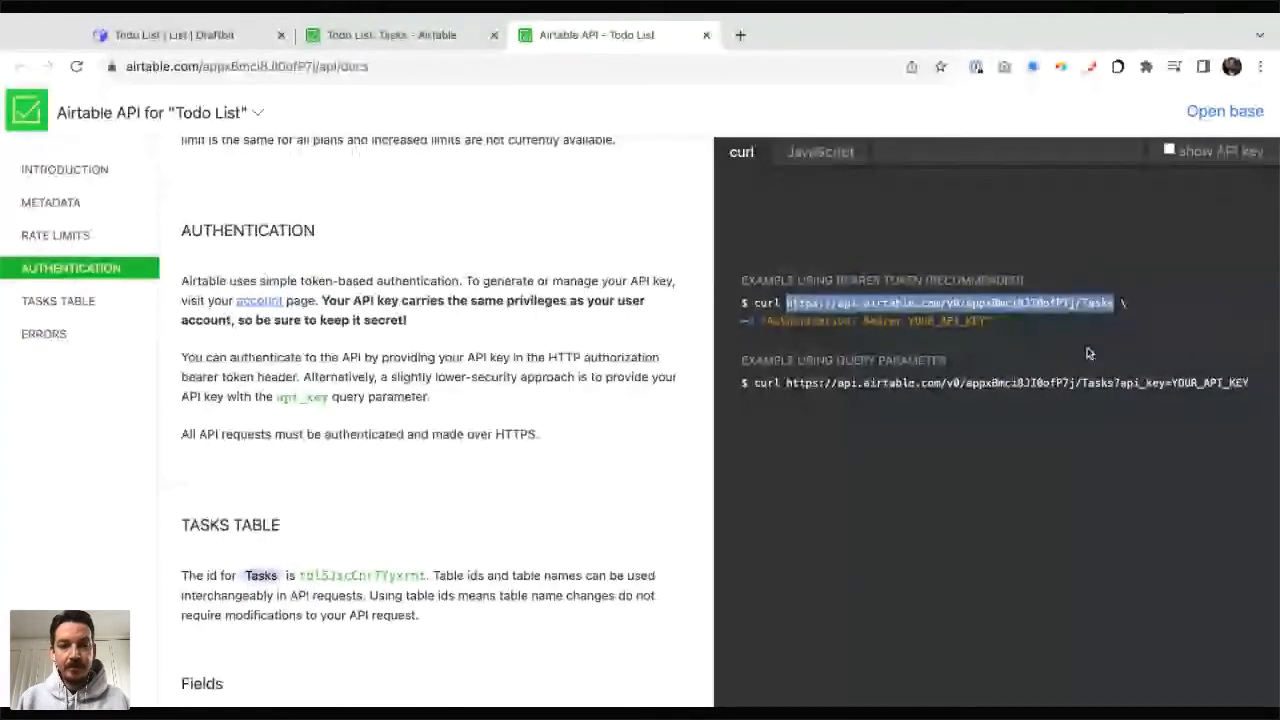
{"action": "key", "text": "ctrl+1"}
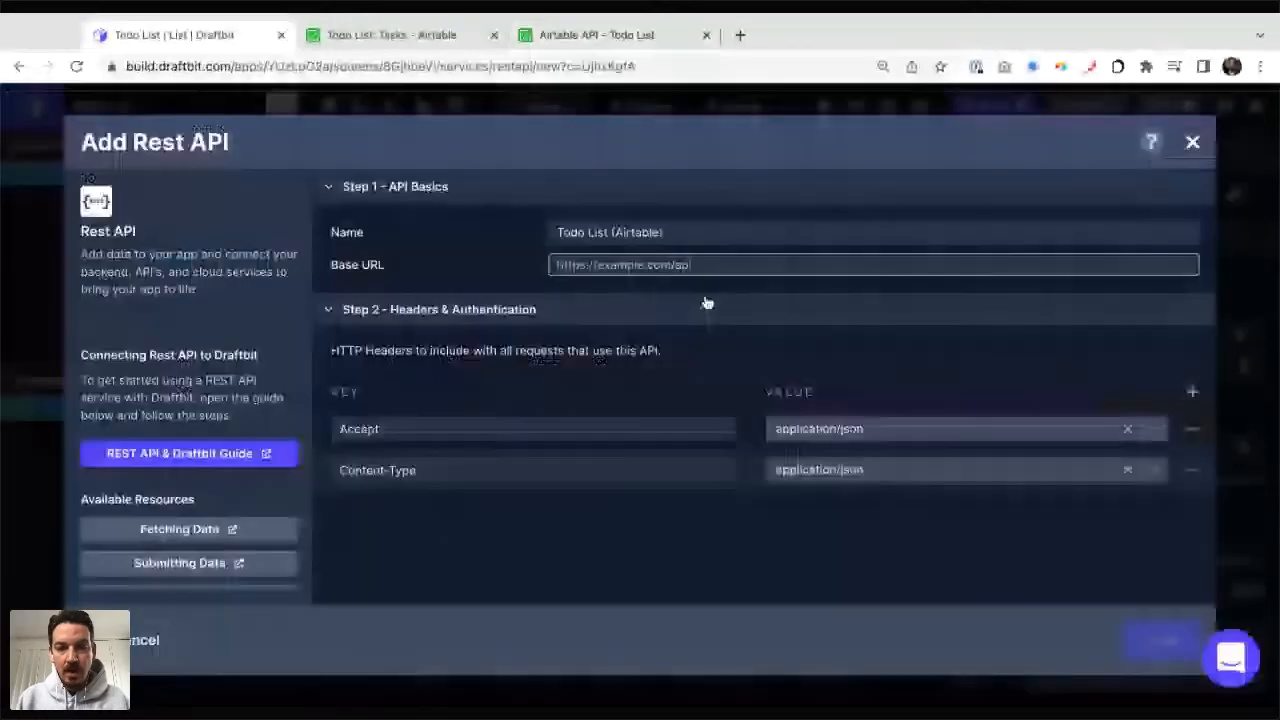
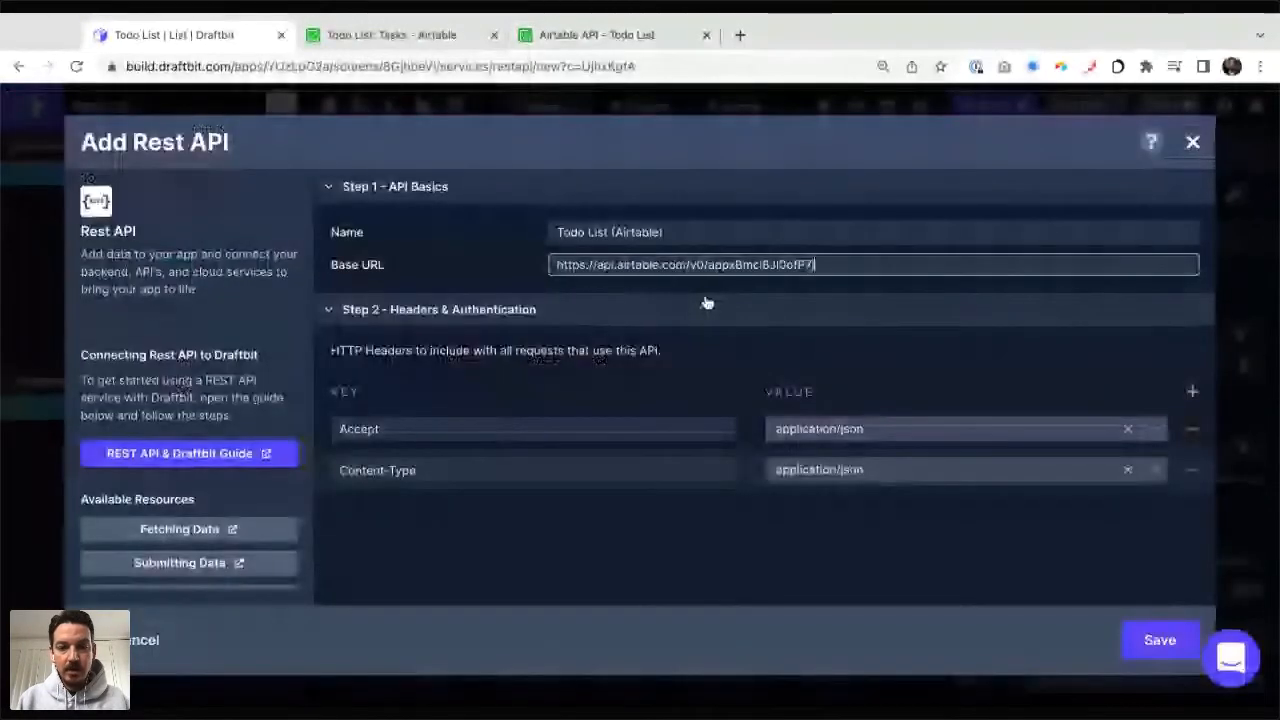
{"action": "left_click", "coordinate": [643, 289]}
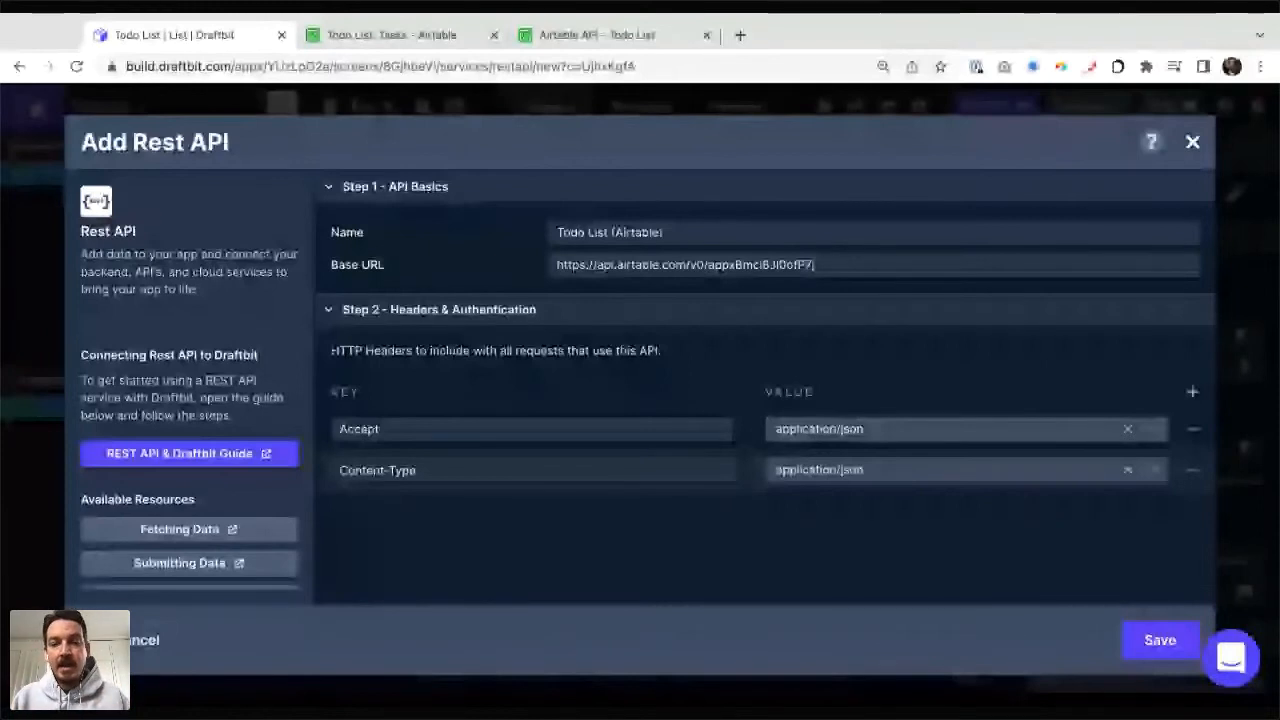
Step: Check the bearer token example in the Airtable API docs and add an Authorization header to the Draftbit service with a value starting "Bearer "
{"action": "left_click", "coordinate": [655, 36]}
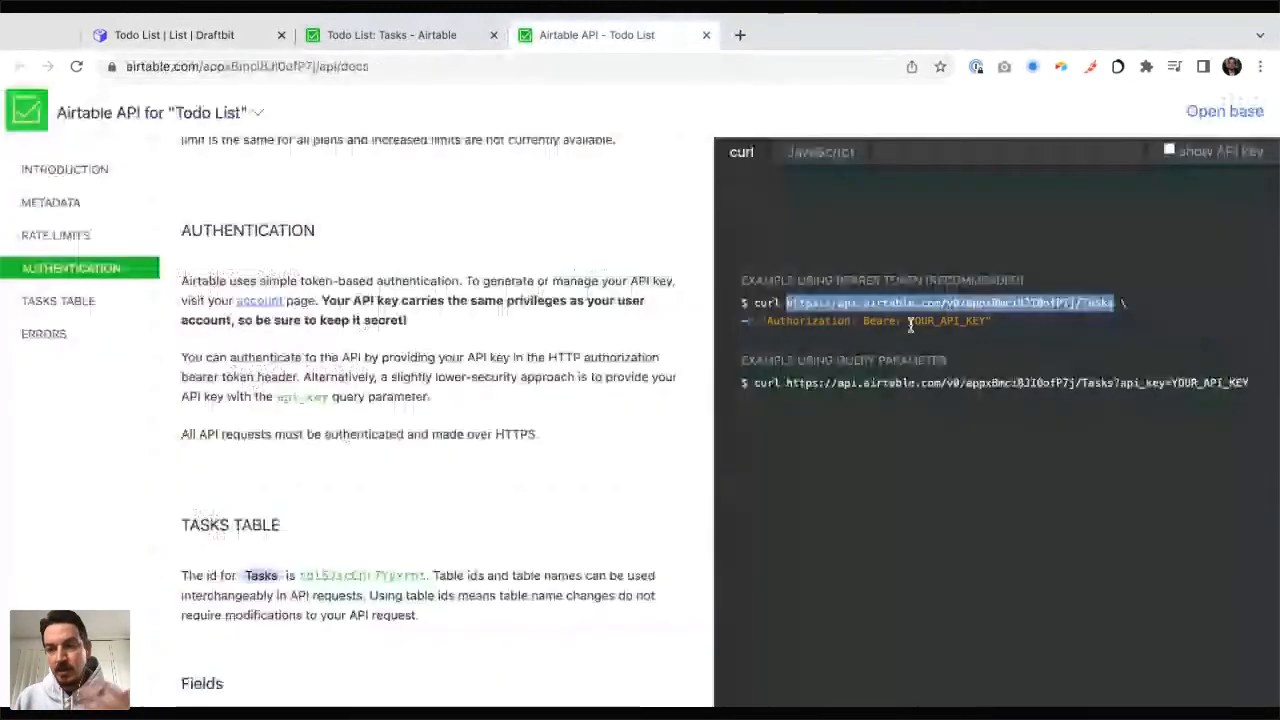
{"action": "double_click", "coordinate": [910, 321]}
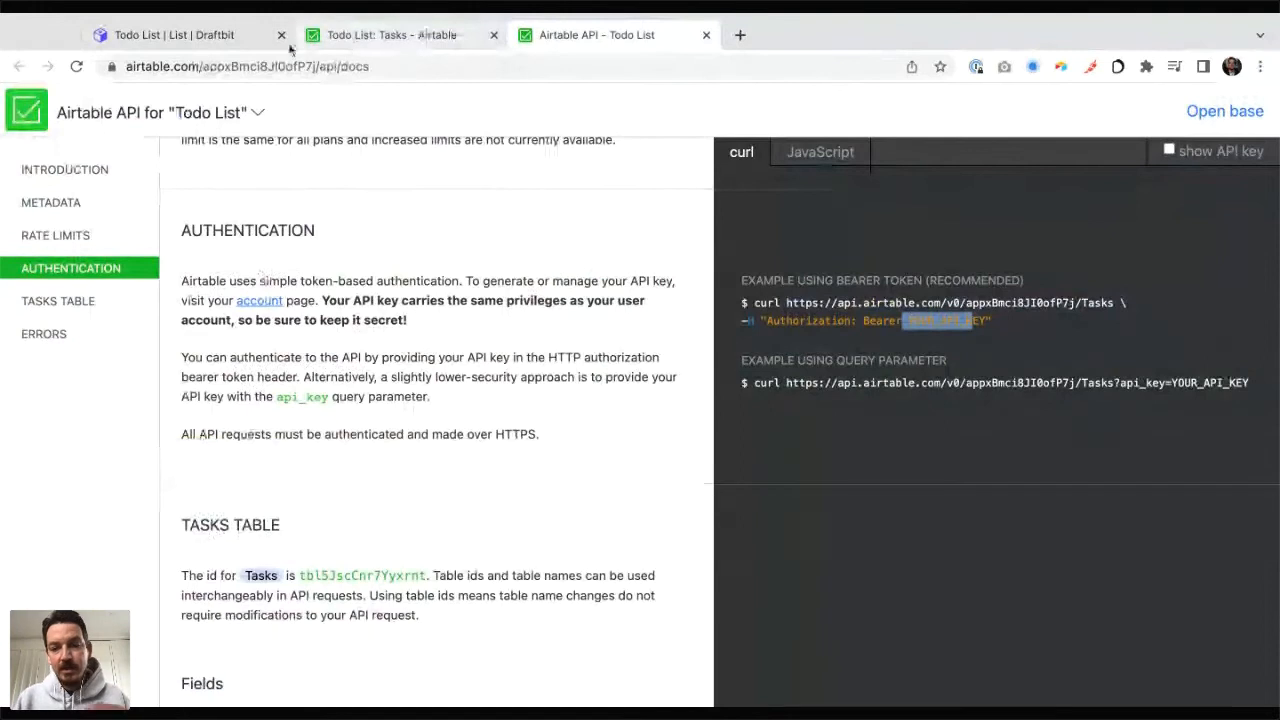
{"action": "left_click", "coordinate": [250, 35]}
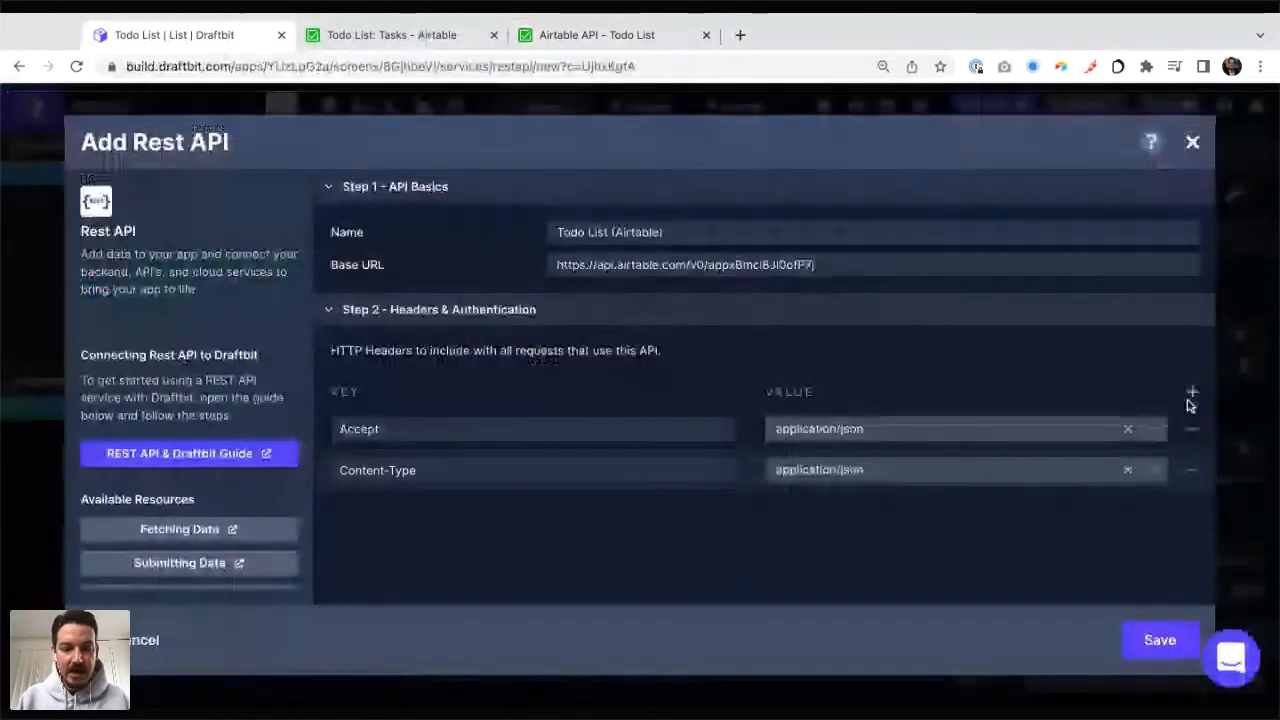
{"action": "left_click", "coordinate": [1192, 391]}
{"action": "left_click", "coordinate": [492, 511]}
{"action": "type", "text": "Authe"}
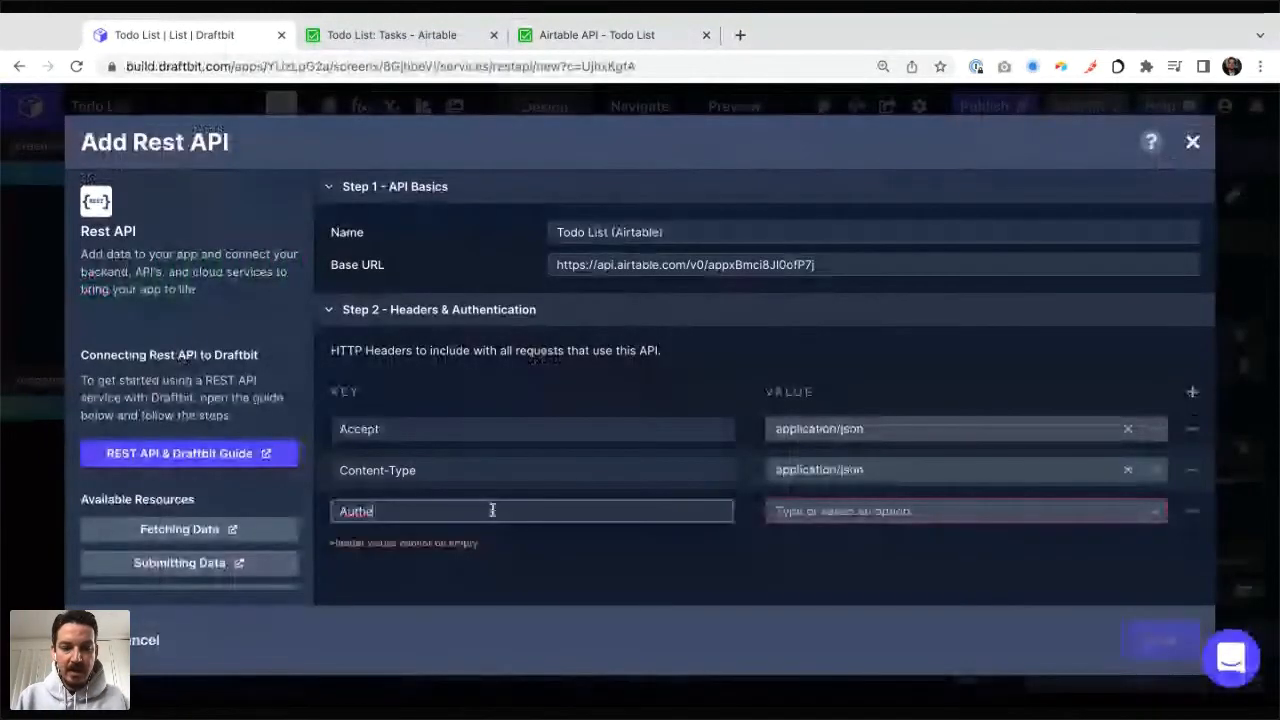
{"action": "type", "text": "rization"}
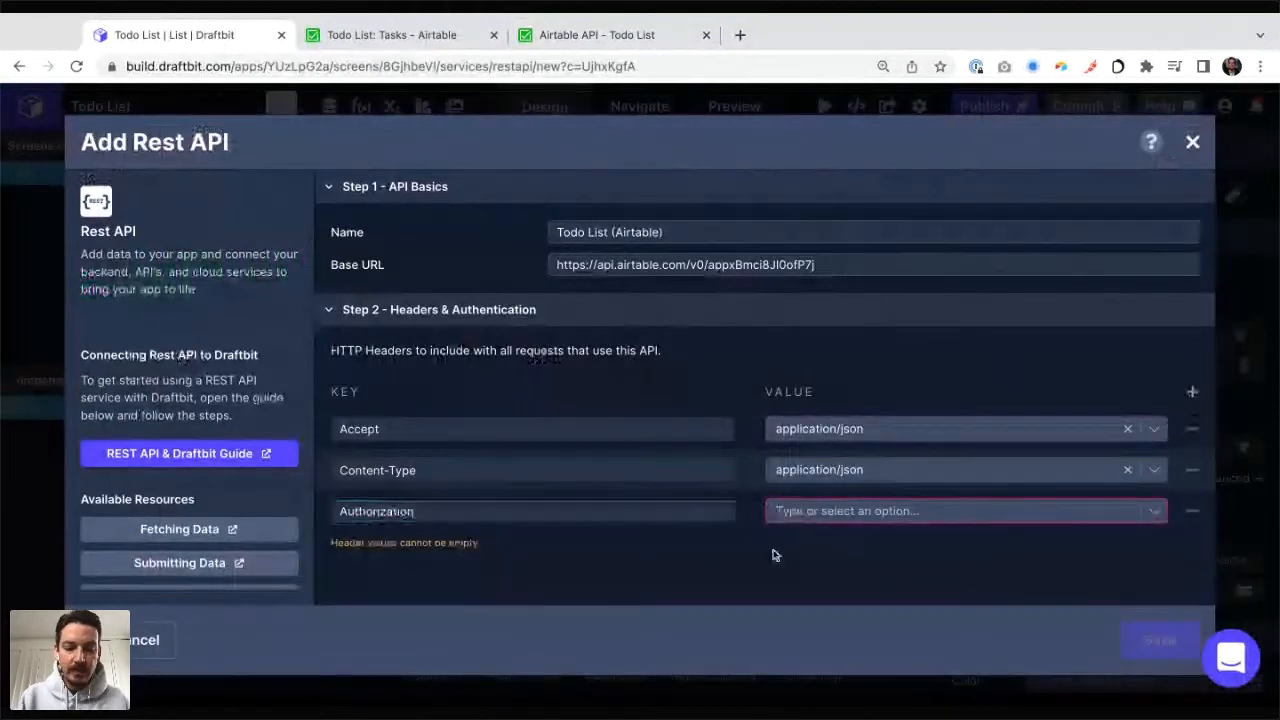
{"action": "left_click", "coordinate": [815, 519]}
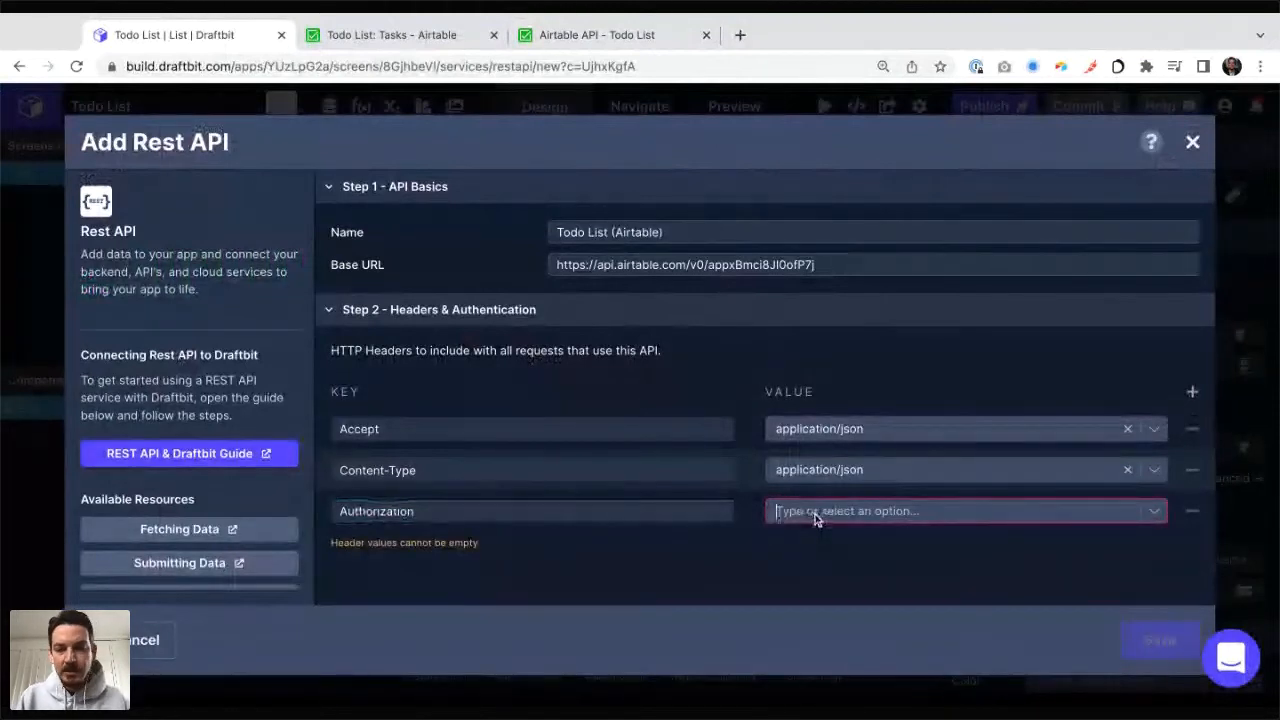
{"action": "type", "text": "Bearer"}
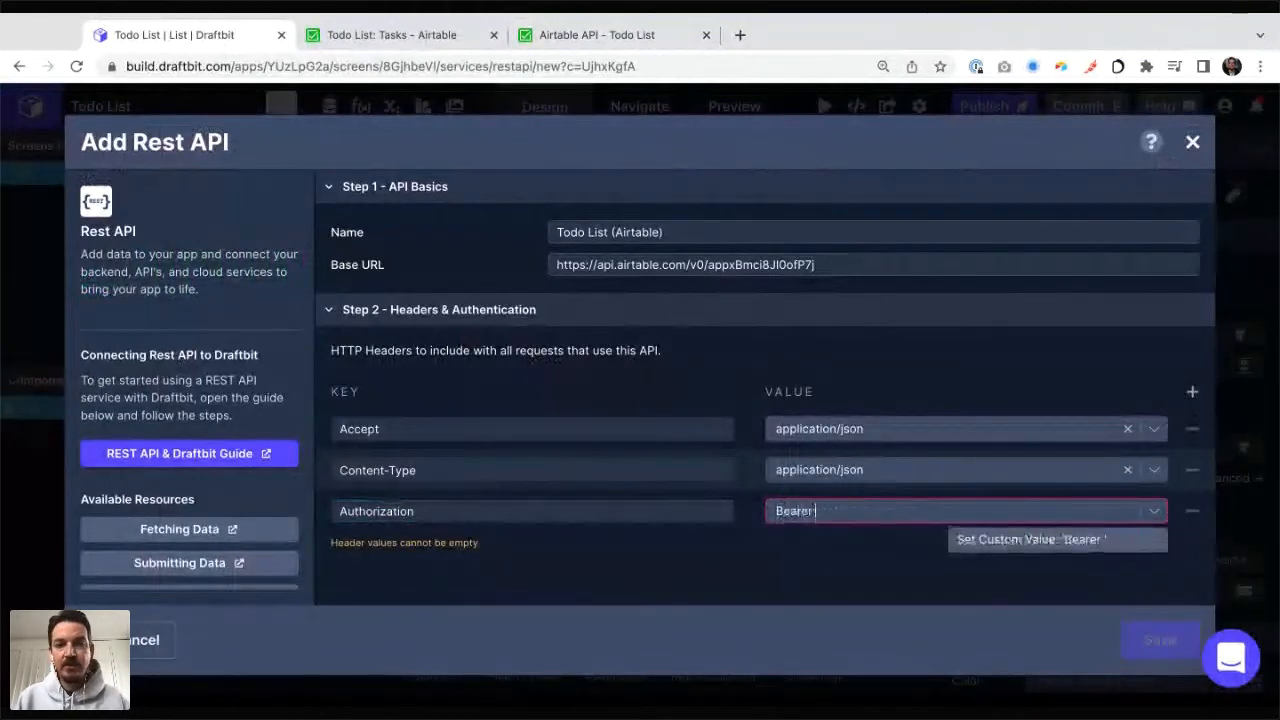
Step: Review the Authentication section's bearer token example in the Airtable API docs and return to the Draftbit service setup
{"action": "left_click", "coordinate": [616, 36]}
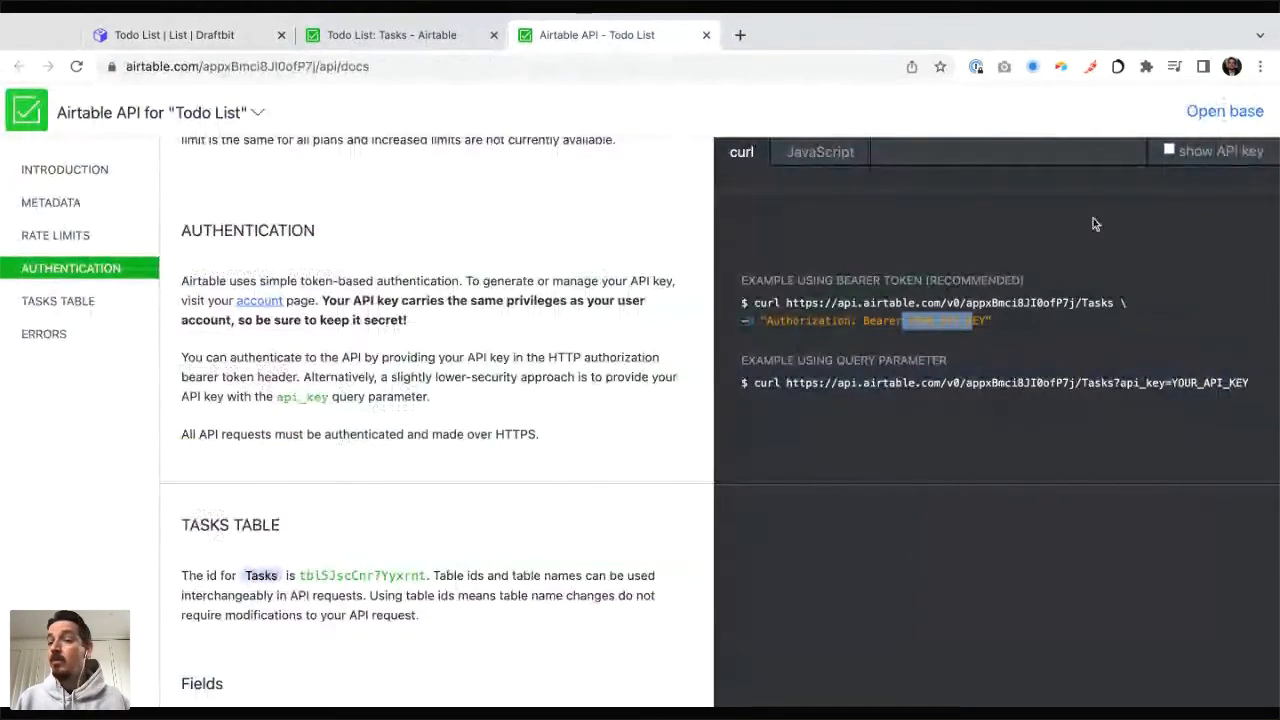
{"action": "scroll", "coordinate": [1093, 218], "scroll_direction": "down", "scroll_amount": 2}
{"action": "left_click", "coordinate": [937, 246]}
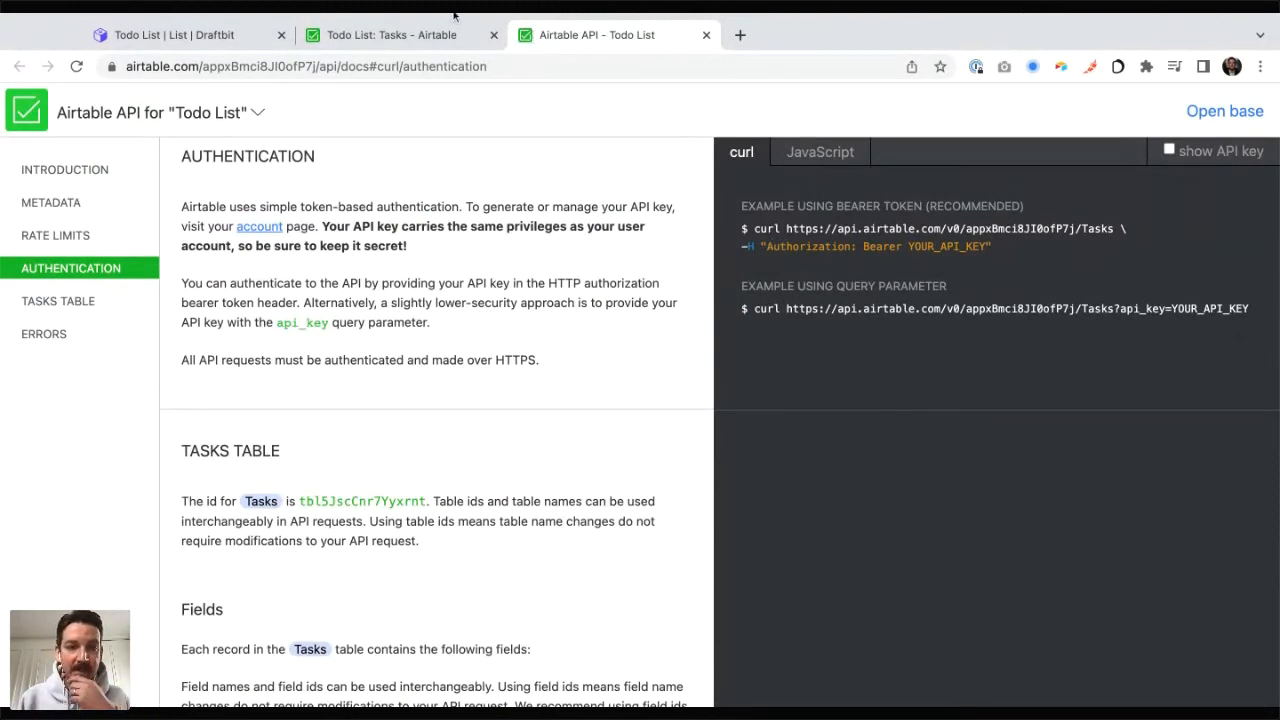
{"action": "left_click", "coordinate": [186, 36]}
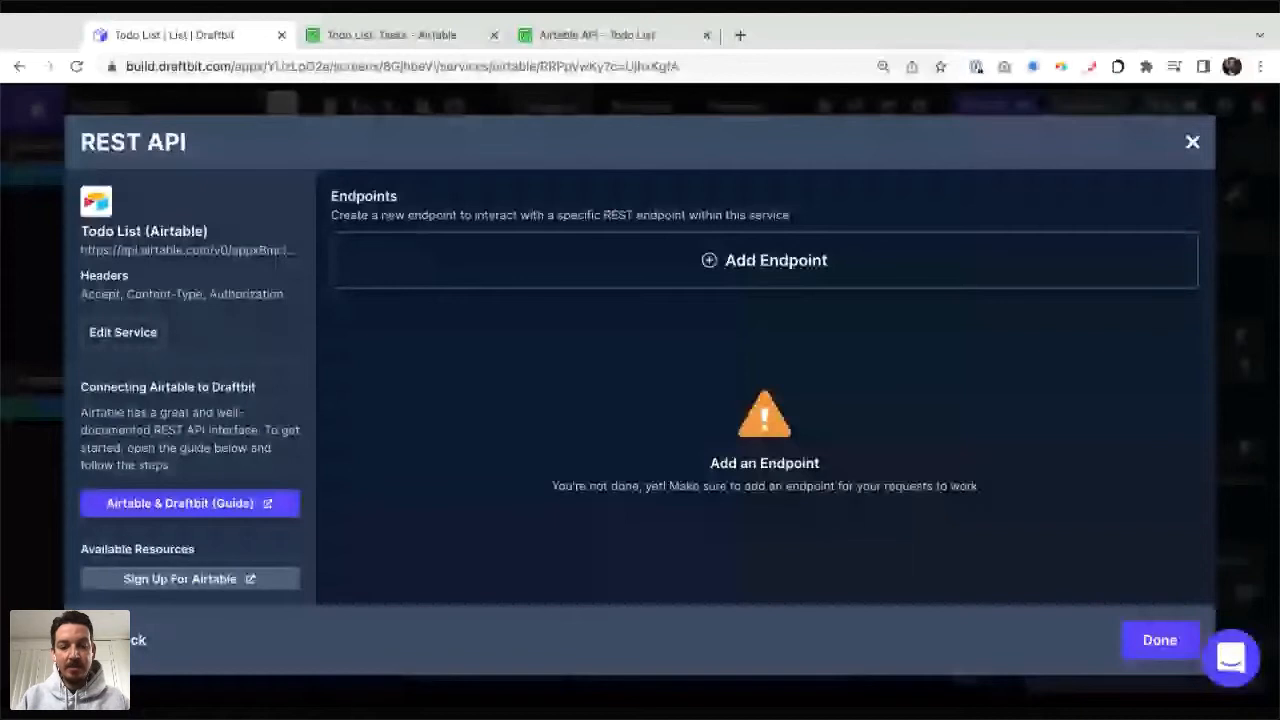
Step: Add a new endpoint to the Todo List (Airtable) service and name it "Get Tasks"
{"action": "left_click", "coordinate": [629, 236]}
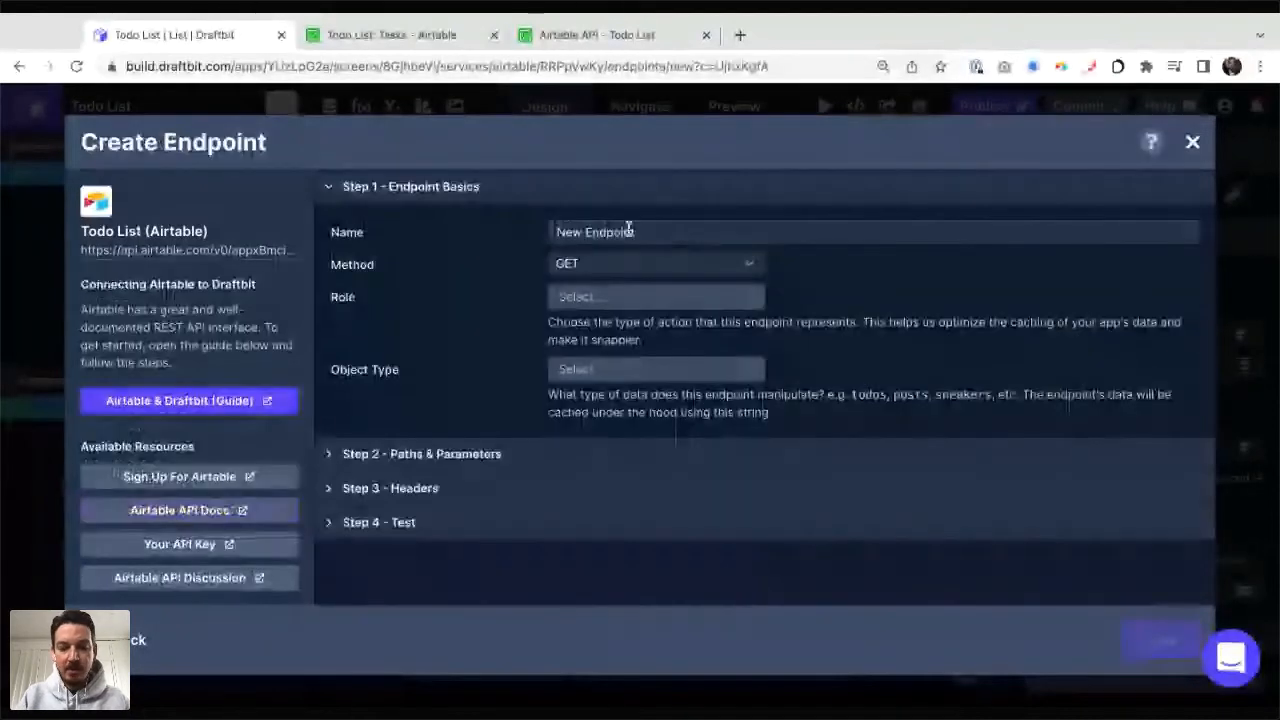
{"action": "left_click", "coordinate": [629, 231]}
{"action": "type", "text": "Get Tasks"}
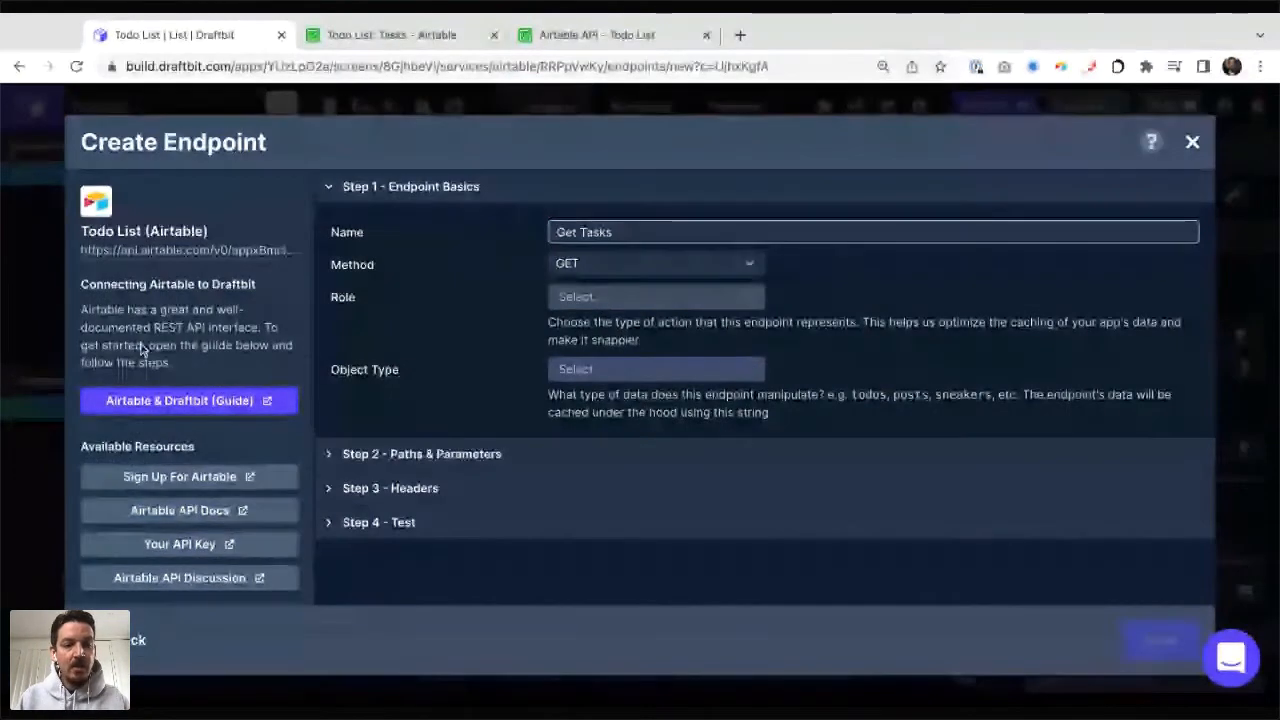
Step: Open the Airtable & Draftbit guide, look through its Base URL and API key setup instructions, and return to the endpoint form
{"action": "left_click", "coordinate": [168, 401]}
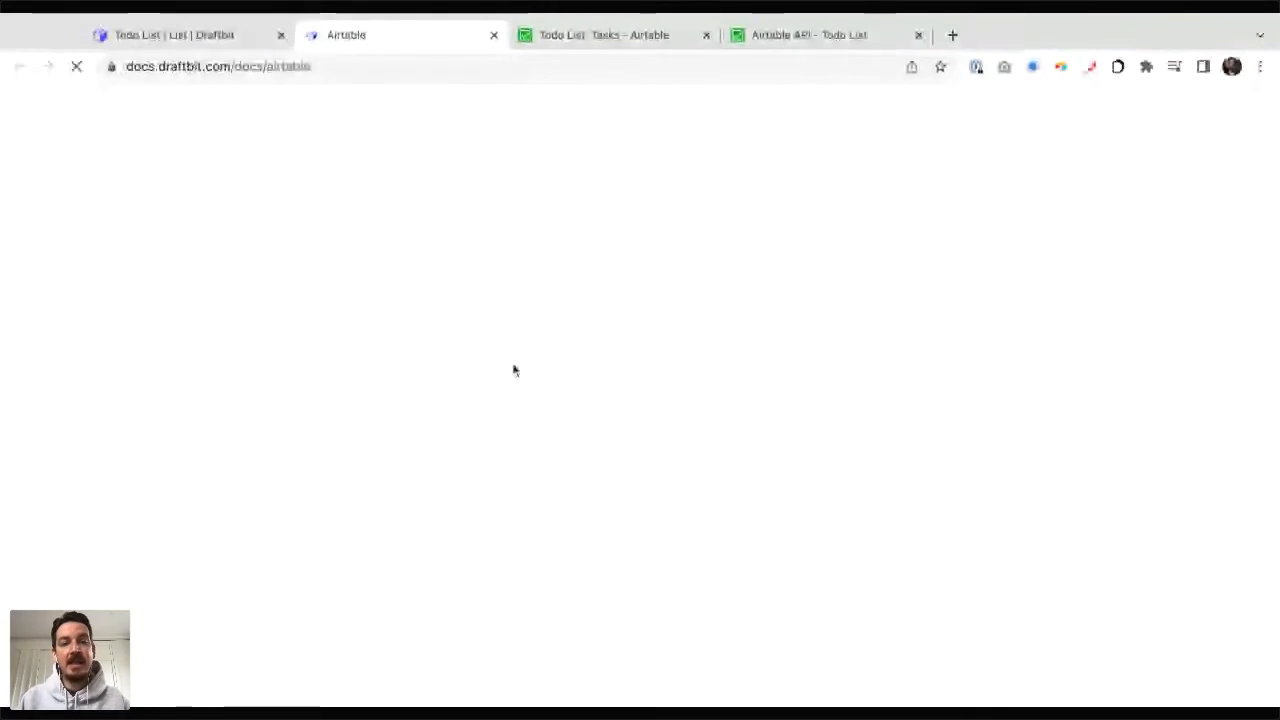
{"action": "scroll", "coordinate": [513, 370], "scroll_direction": "down", "scroll_amount": 5}
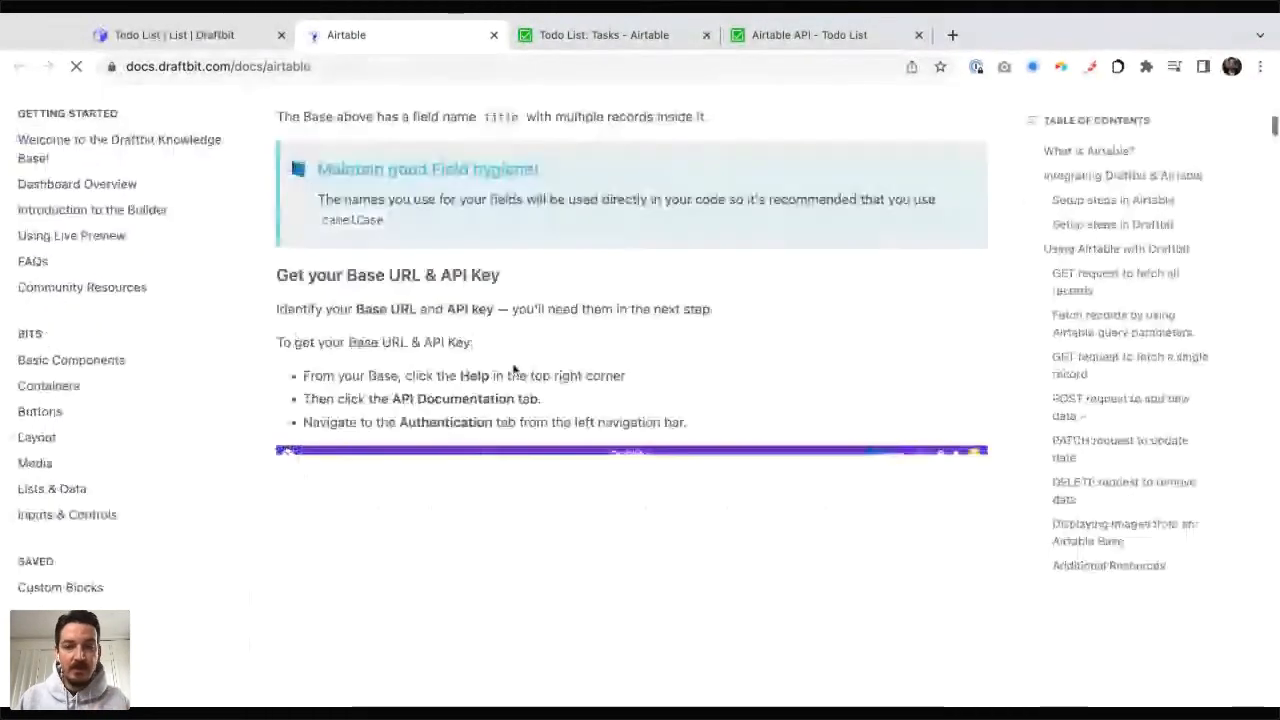
{"action": "scroll", "coordinate": [513, 370], "scroll_direction": "down", "scroll_amount": 5}
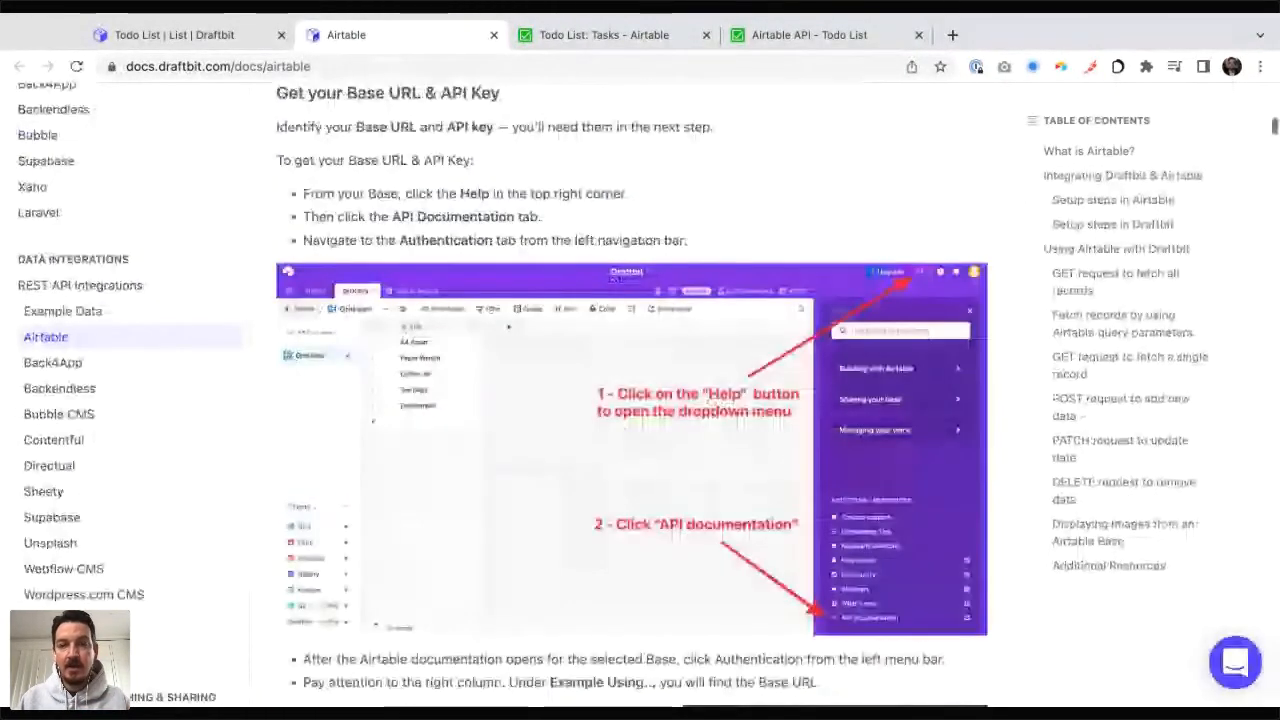
{"action": "scroll", "coordinate": [838, 122], "scroll_direction": "down", "scroll_amount": 7}
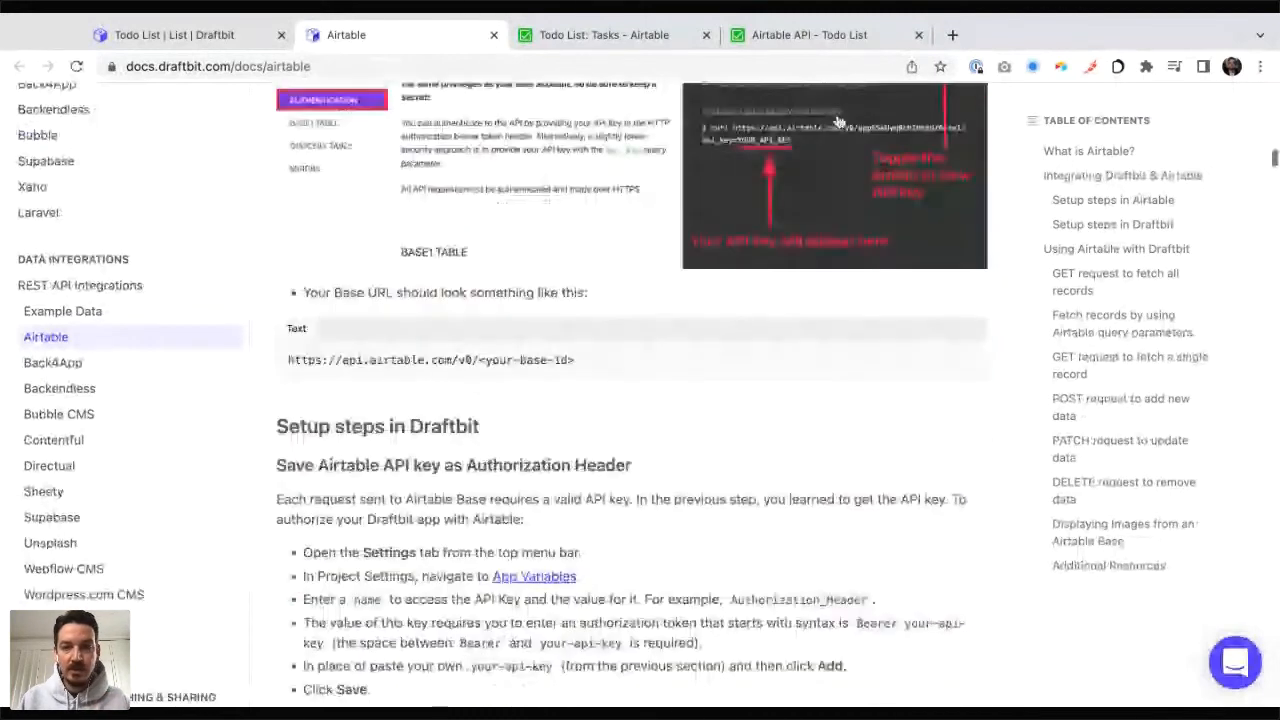
{"action": "scroll", "coordinate": [838, 122], "scroll_direction": "down", "scroll_amount": 6}
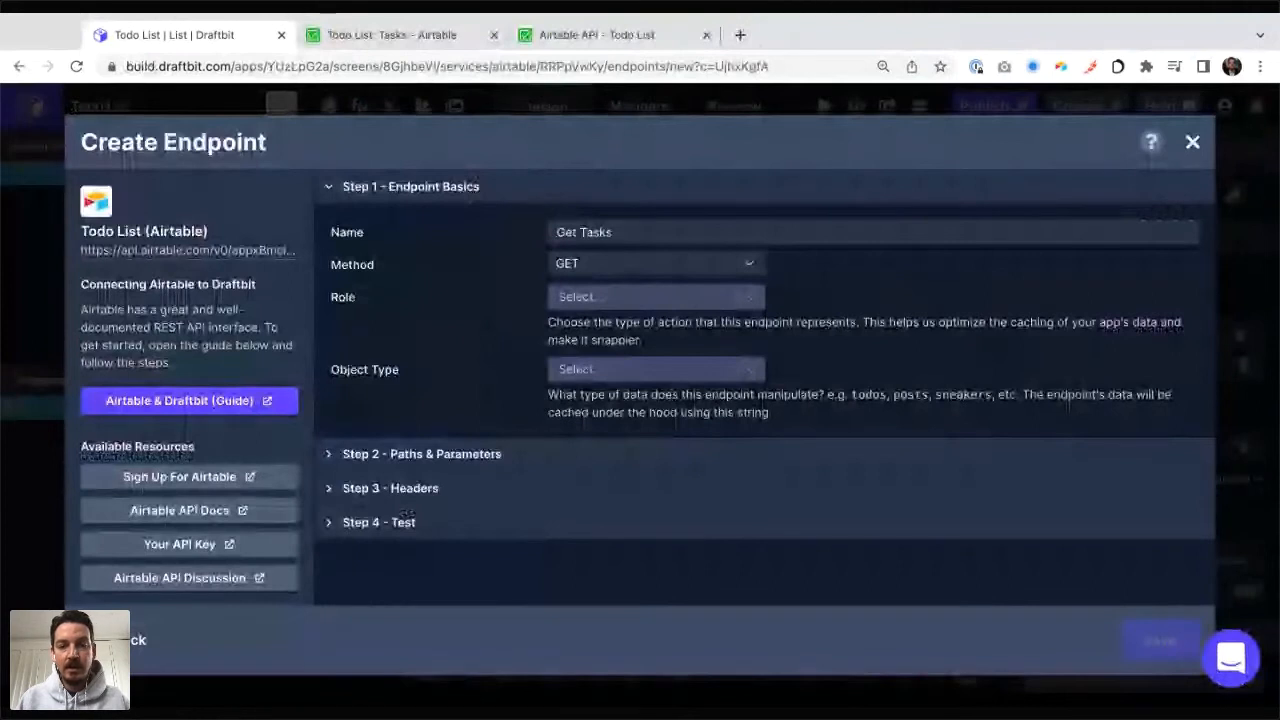
Step: Set the endpoint's role to Get Many and its object type to the custom cache key "tasks"
{"action": "left_click", "coordinate": [655, 297]}
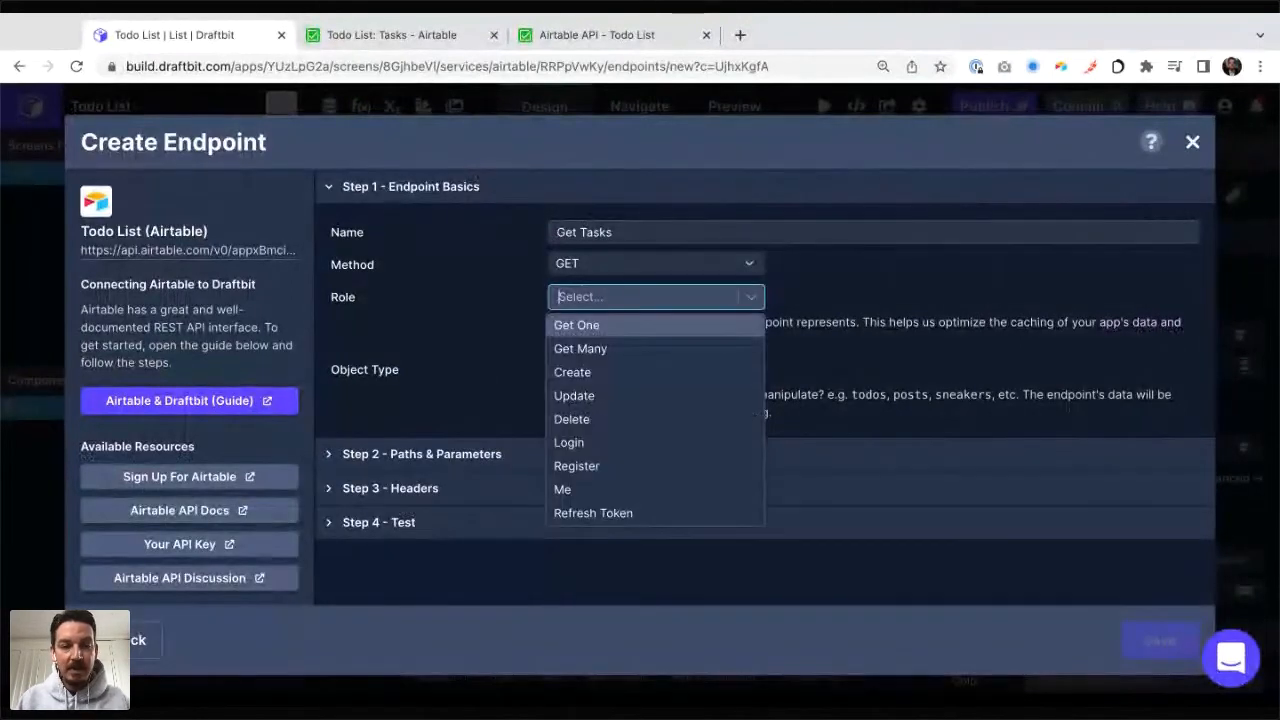
{"action": "left_click", "coordinate": [580, 348]}
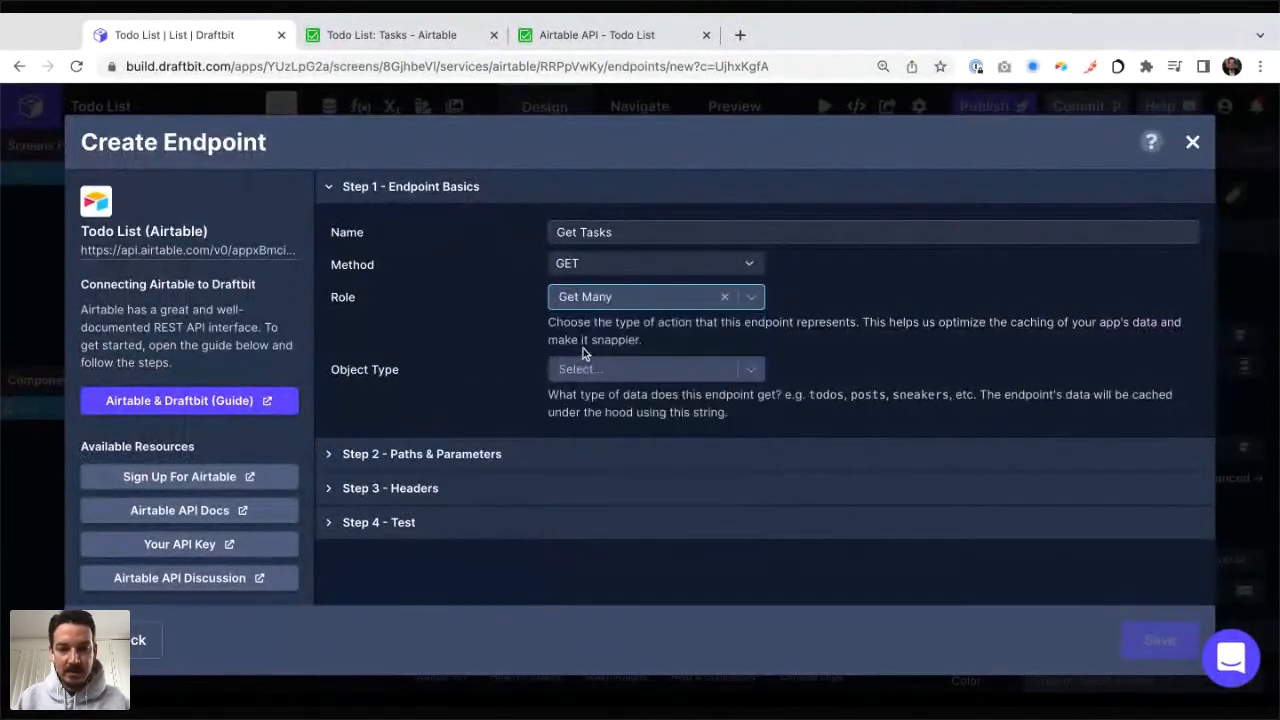
{"action": "left_click", "coordinate": [577, 372]}
{"action": "type", "text": "tasks"}
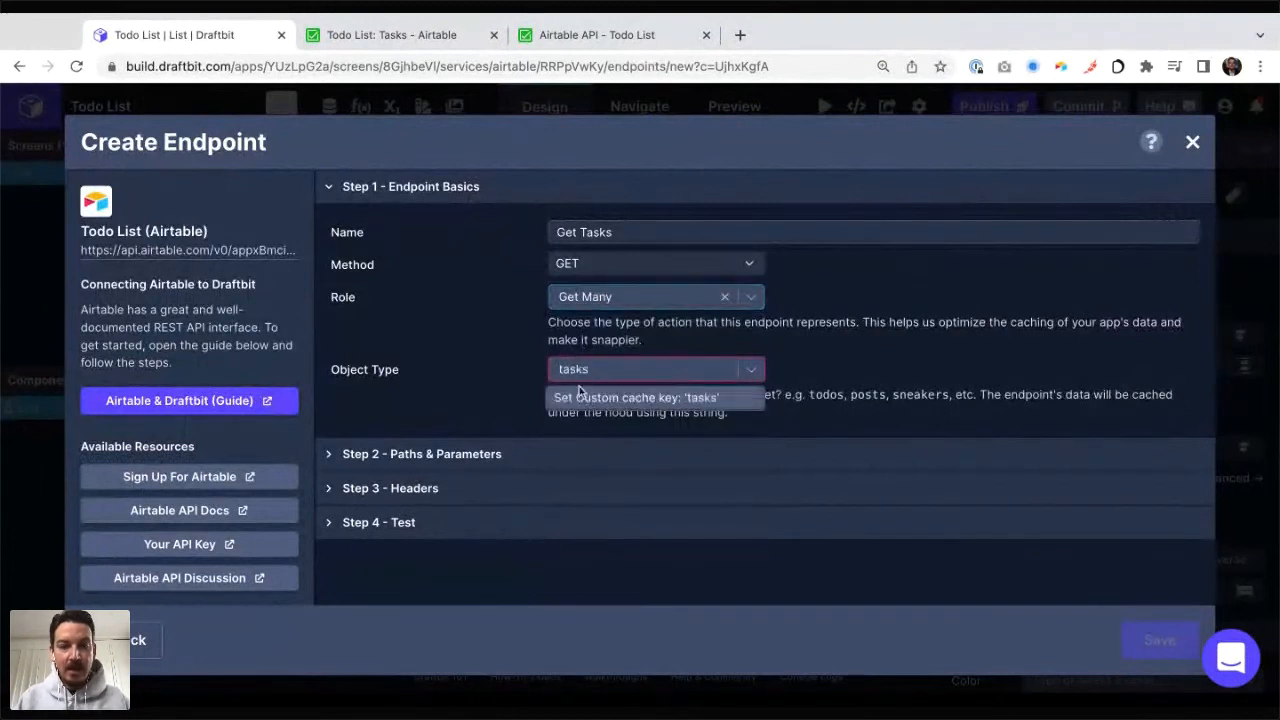
{"action": "left_click", "coordinate": [580, 390]}
Step: Set the endpoint's path to /Tasks and run a test request on it
{"action": "left_click", "coordinate": [517, 455]}
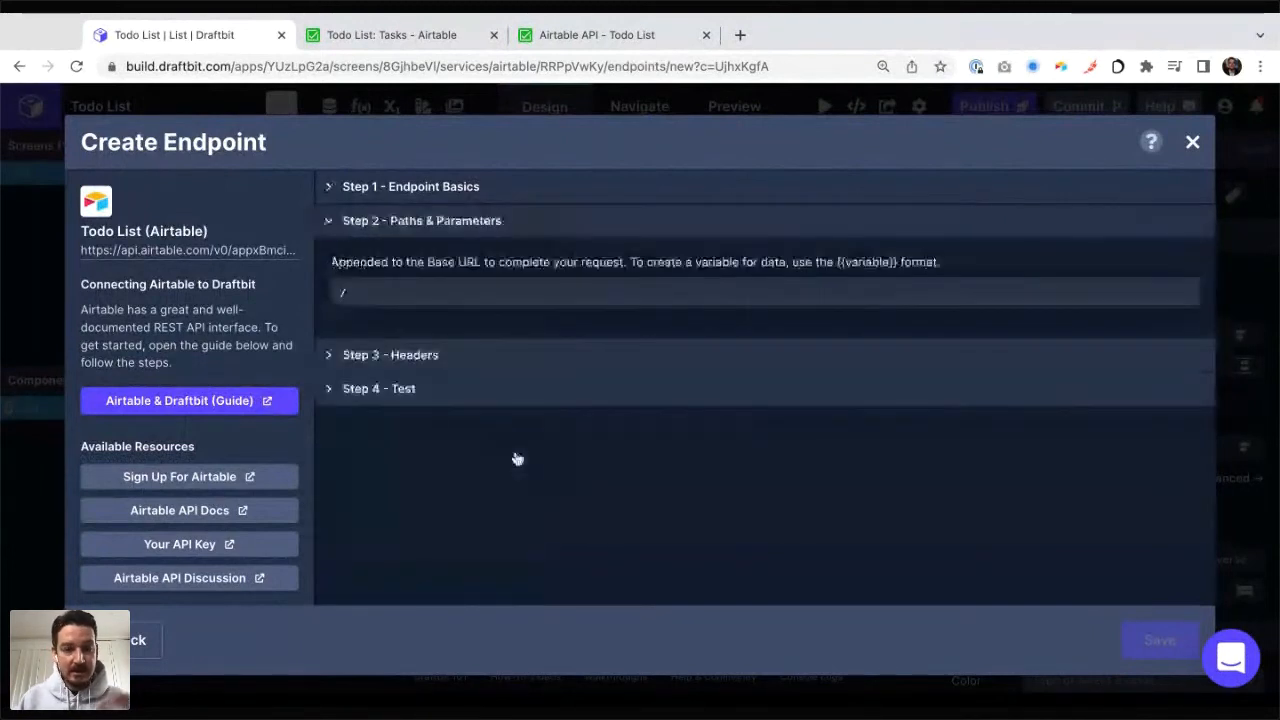
{"action": "left_click", "coordinate": [412, 295]}
{"action": "type", "text": "Tasks"}
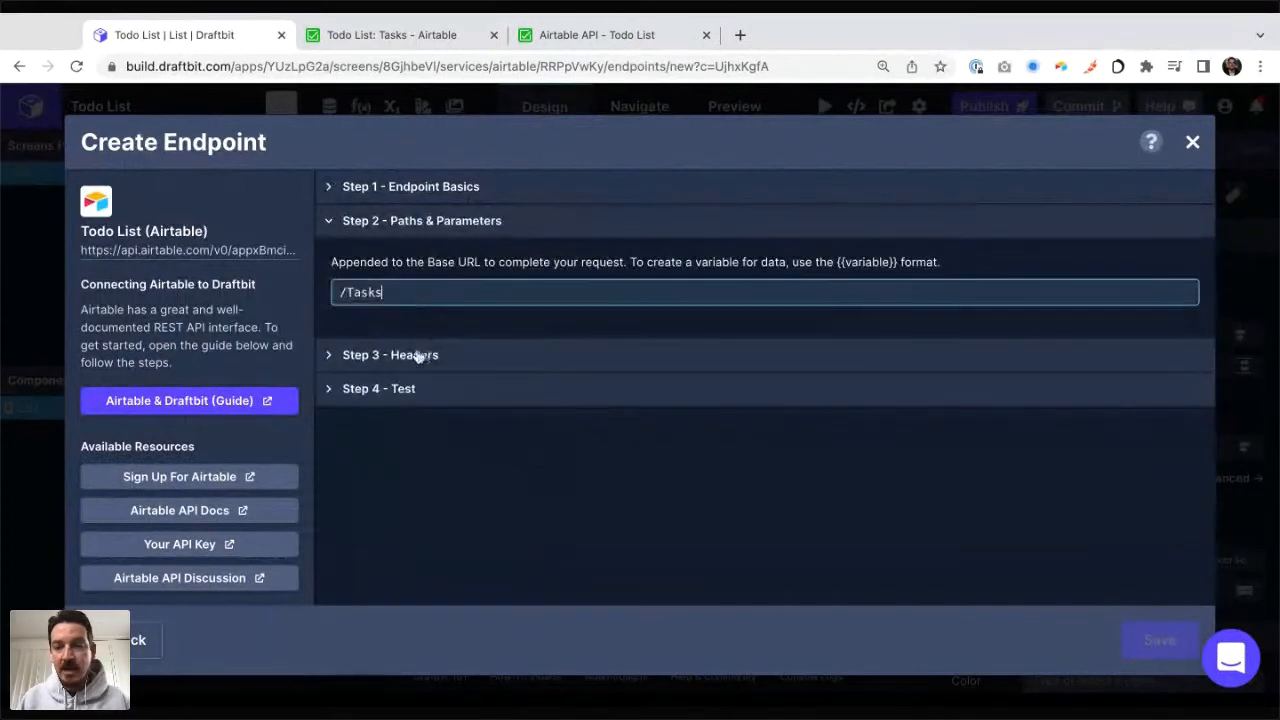
{"action": "left_click", "coordinate": [404, 392]}
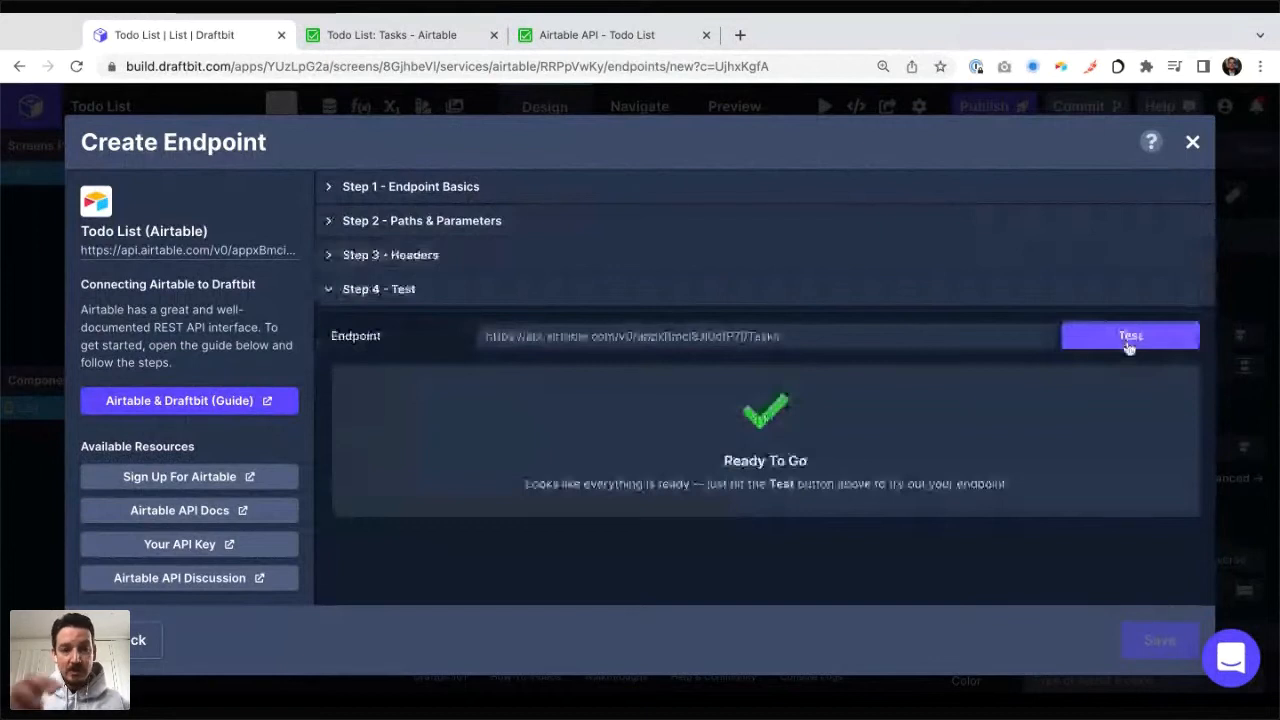
{"action": "left_click", "coordinate": [1129, 340]}
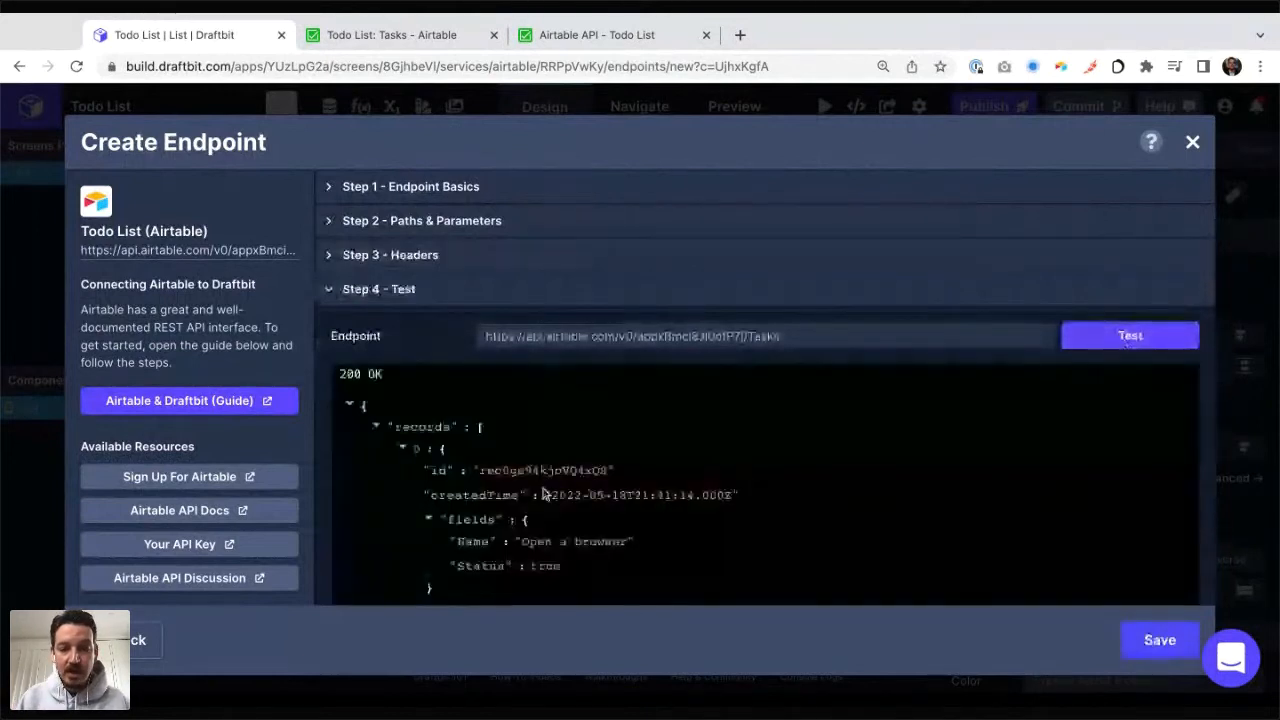
Step: Examine the records in the test response and compare their fields with the Tasks table in Airtable
{"action": "left_click_drag", "start_coordinate": [370, 408], "coordinate": [514, 566]}
{"action": "scroll", "coordinate": [557, 539], "scroll_direction": "down", "scroll_amount": 1}
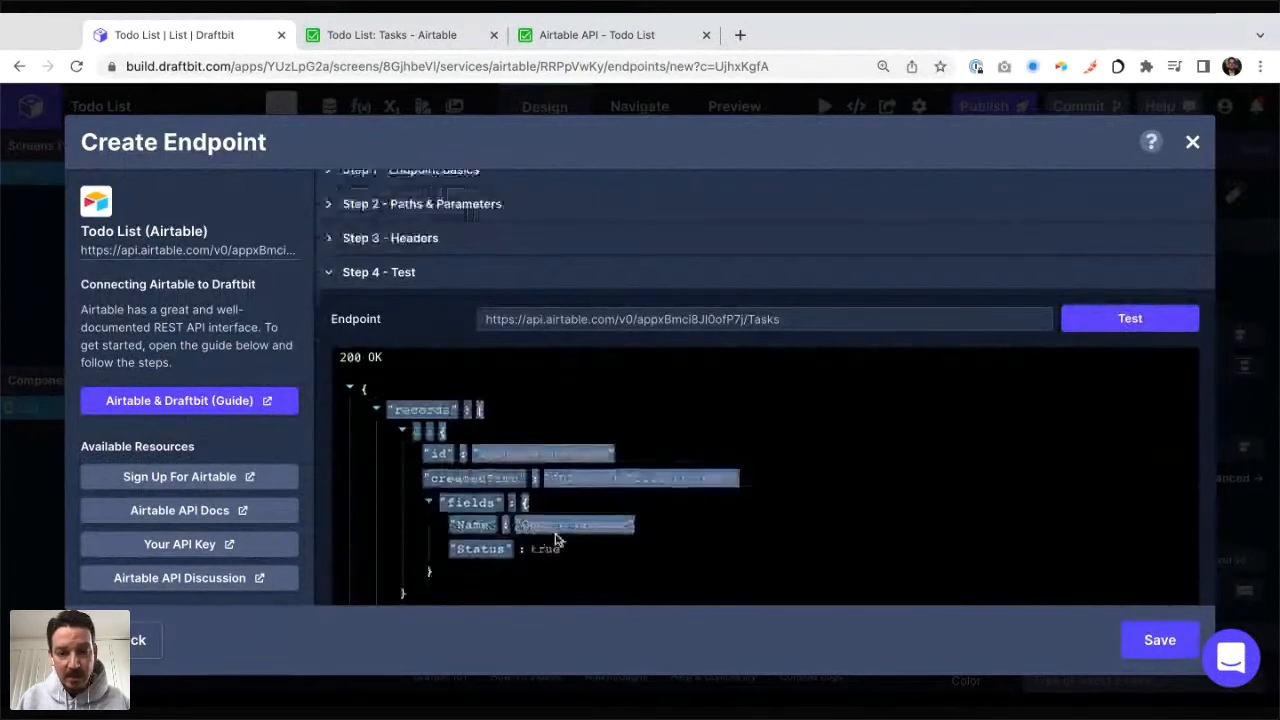
{"action": "scroll", "coordinate": [584, 436], "scroll_direction": "down", "scroll_amount": 1}
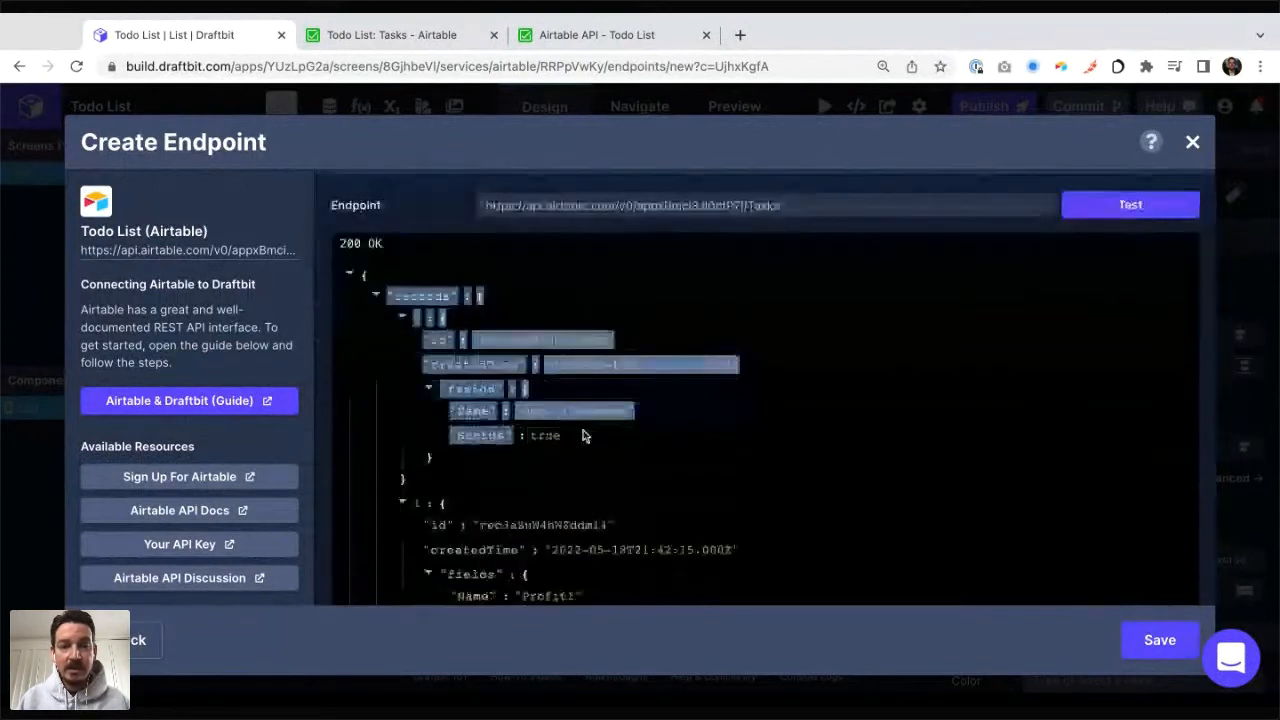
{"action": "left_click_drag", "start_coordinate": [537, 411], "coordinate": [626, 412]}
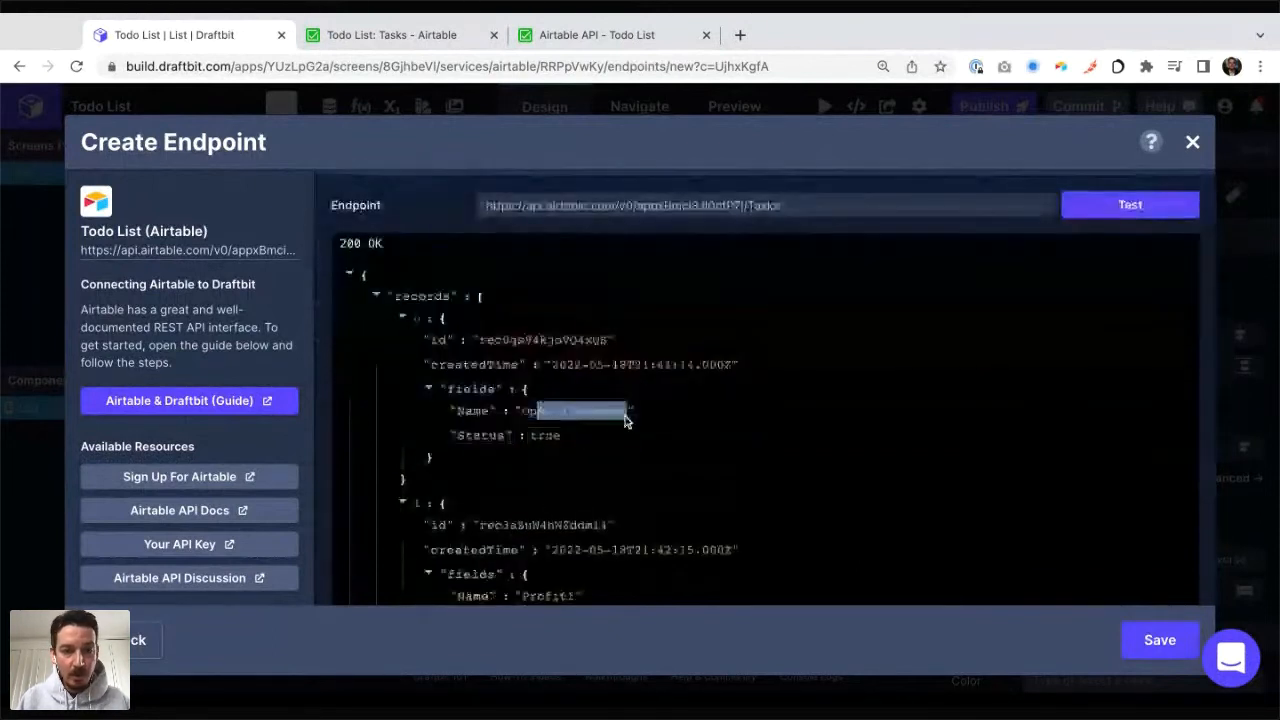
{"action": "left_click", "coordinate": [400, 36]}
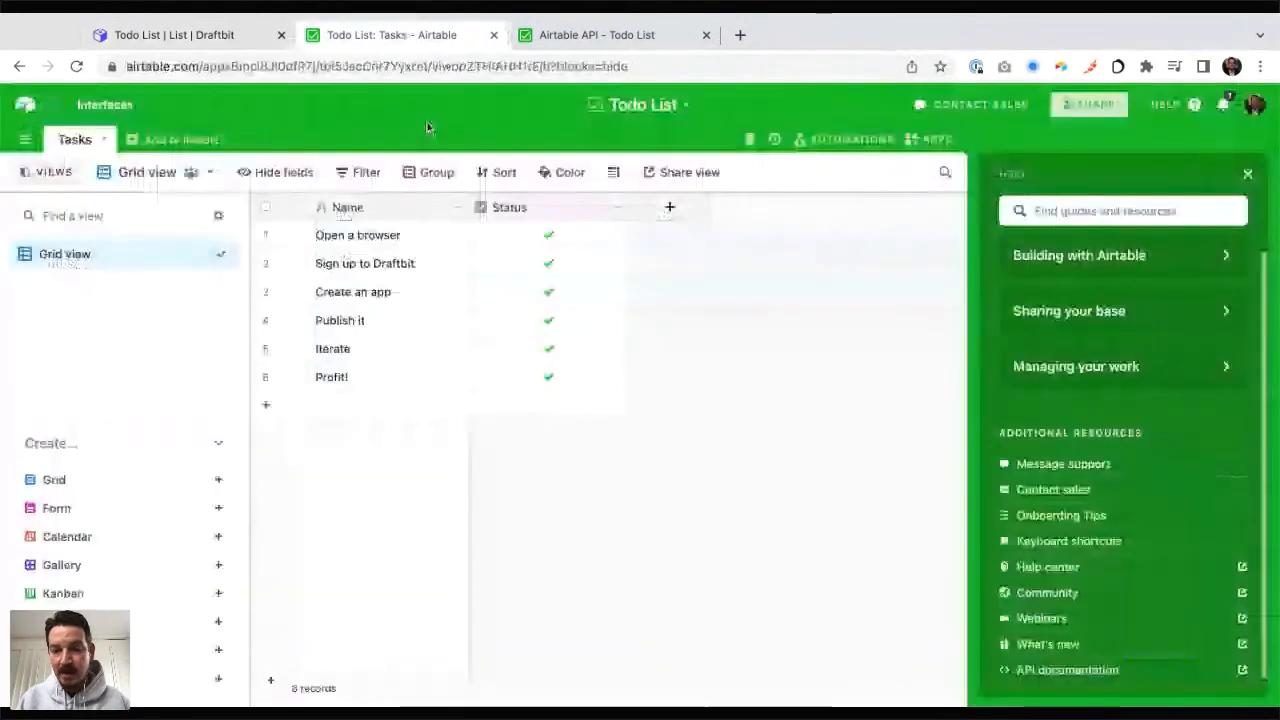
{"action": "left_click", "coordinate": [175, 35]}
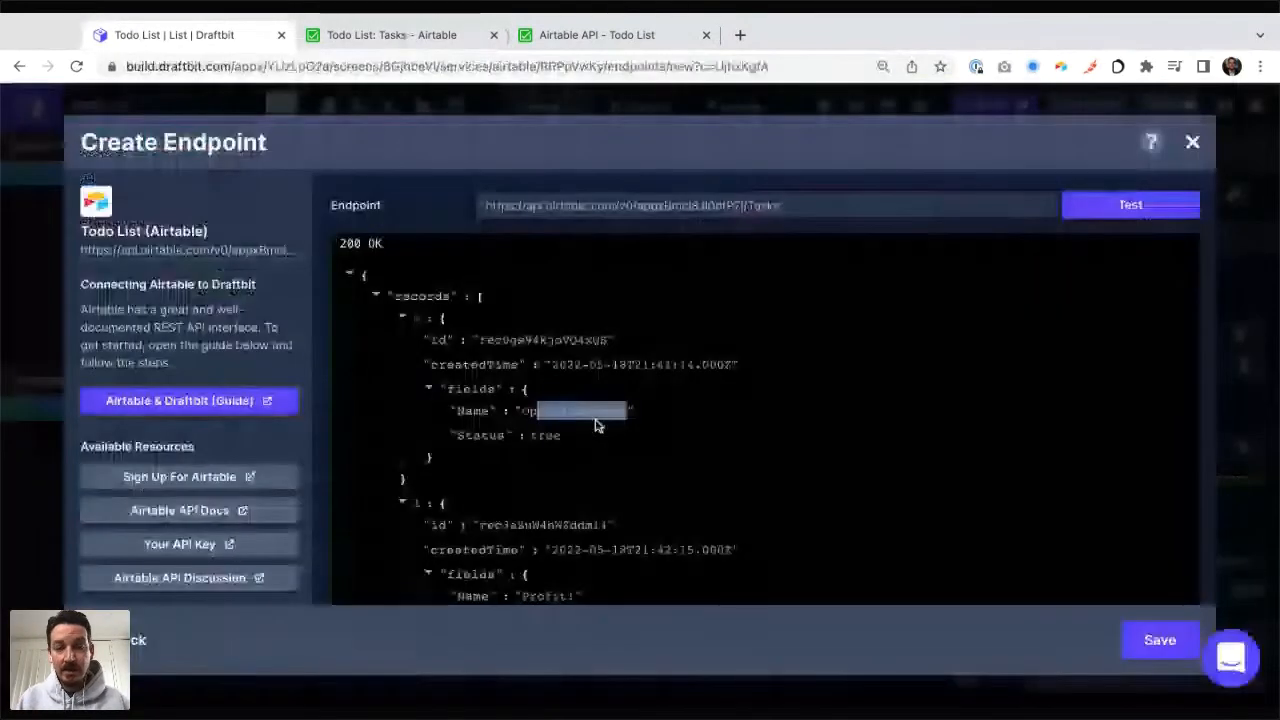
Step: Save the Get Tasks endpoint and finish the REST API service setup
{"action": "left_click", "coordinate": [1157, 640]}
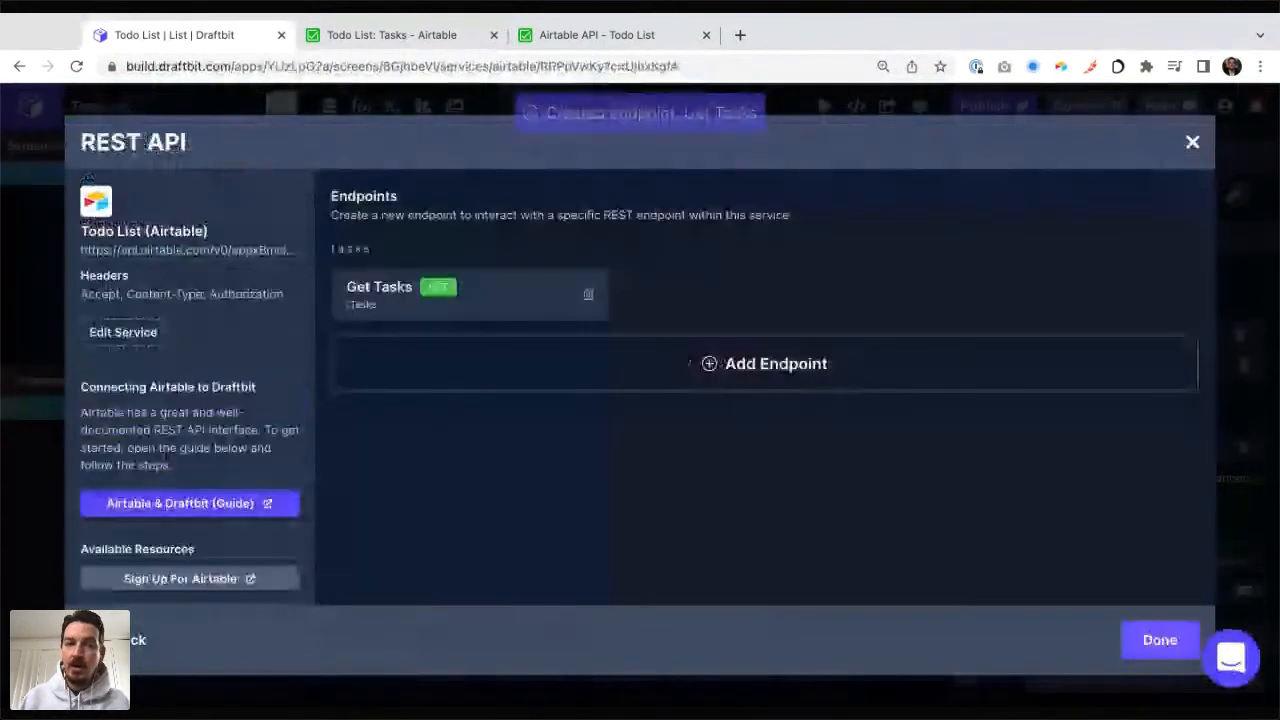
{"action": "left_click", "coordinate": [1159, 640]}
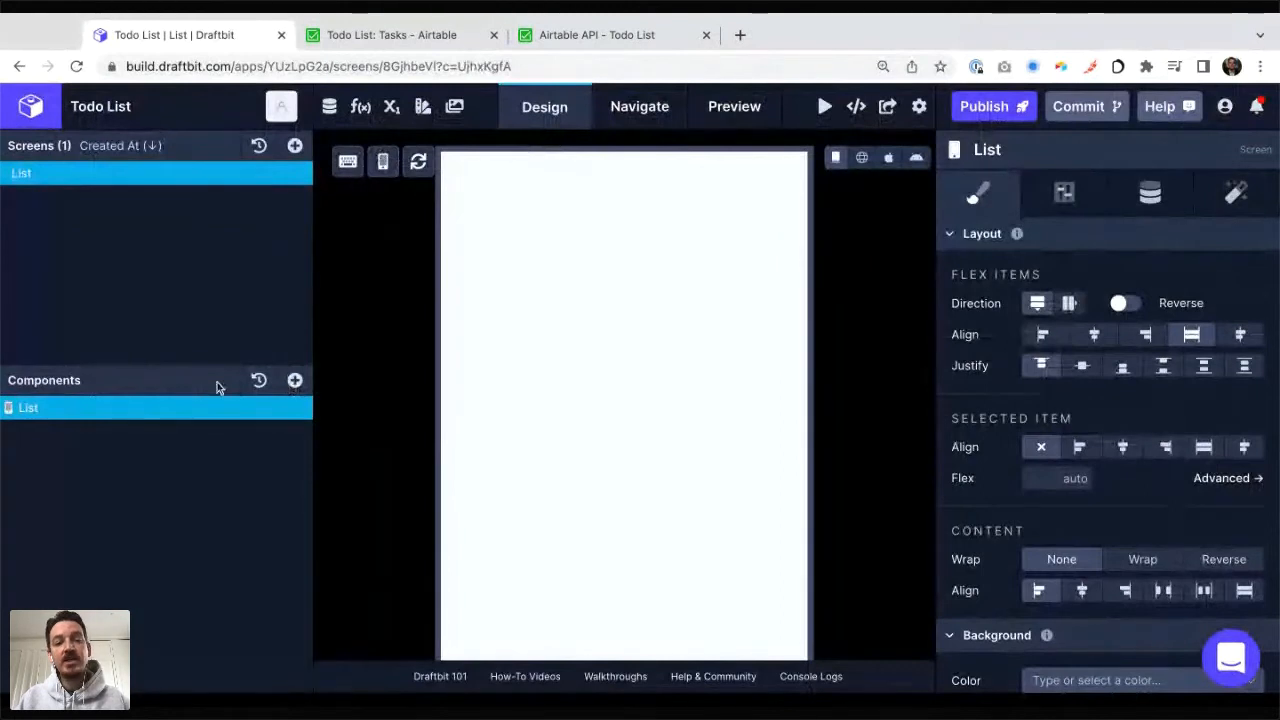
Step: Add a Fetch component to the List screen
{"action": "left_click", "coordinate": [296, 382]}
{"action": "type", "text": "fe"}
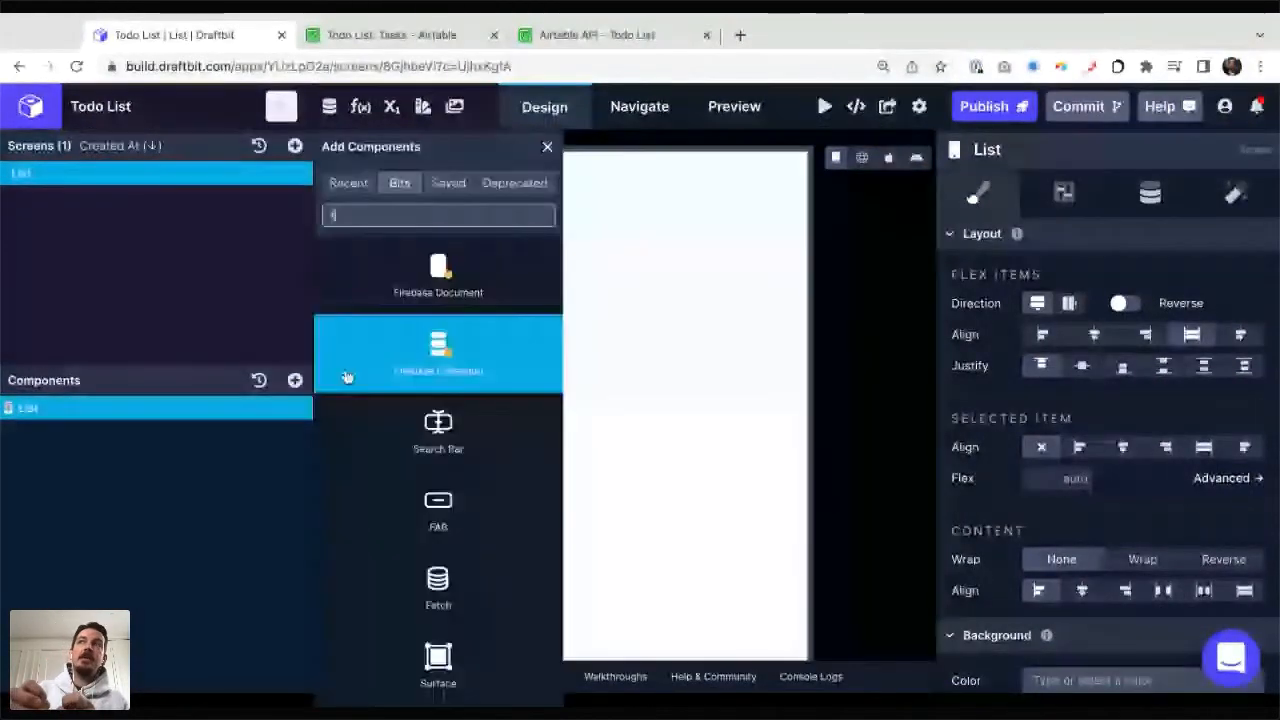
{"action": "left_click", "coordinate": [438, 275]}
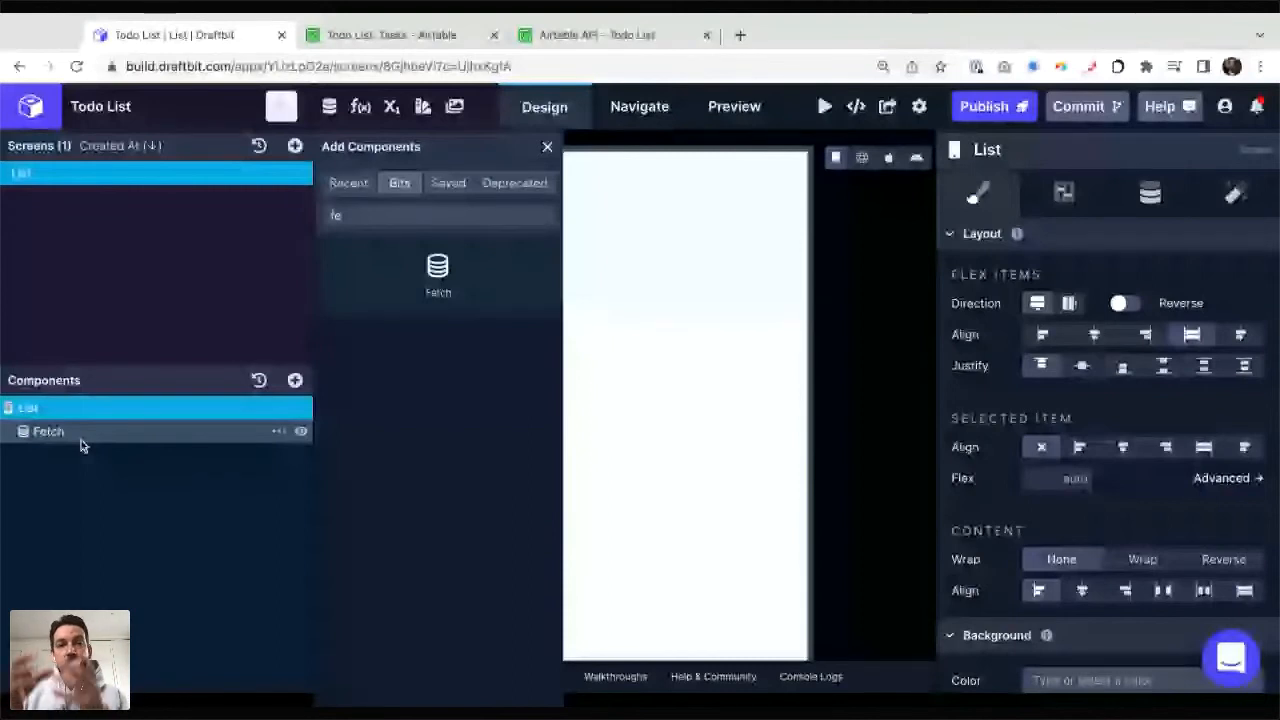
Step: Set the Fetch component's service to Todo List (Airtable) (REST) and its endpoint to Get Tasks (GET)
{"action": "left_click", "coordinate": [81, 441]}
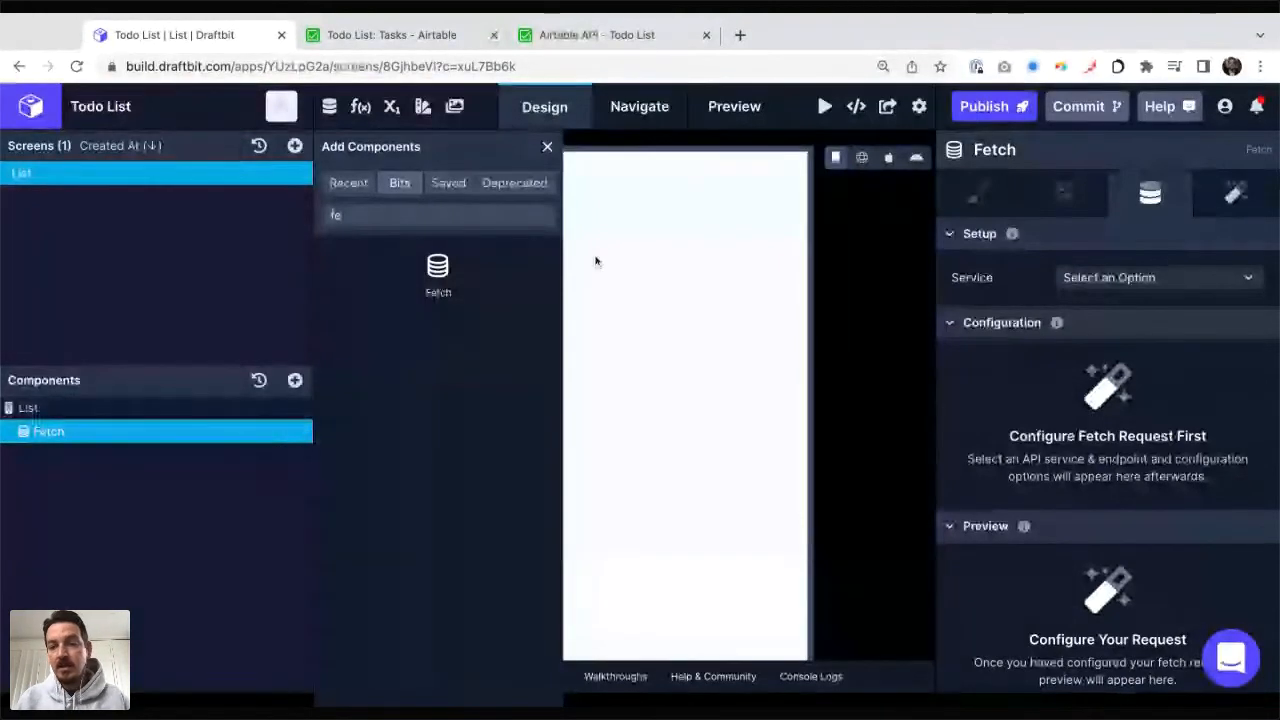
{"action": "left_click", "coordinate": [547, 146]}
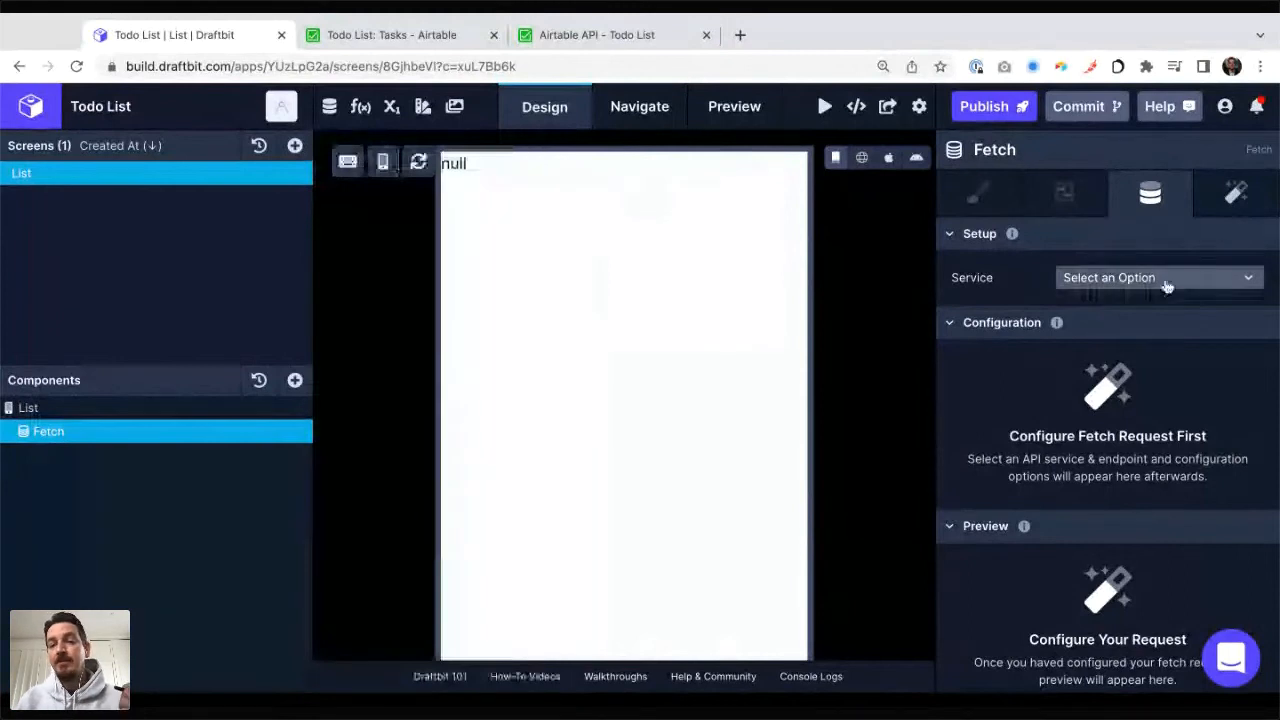
{"action": "left_click", "coordinate": [1166, 285]}
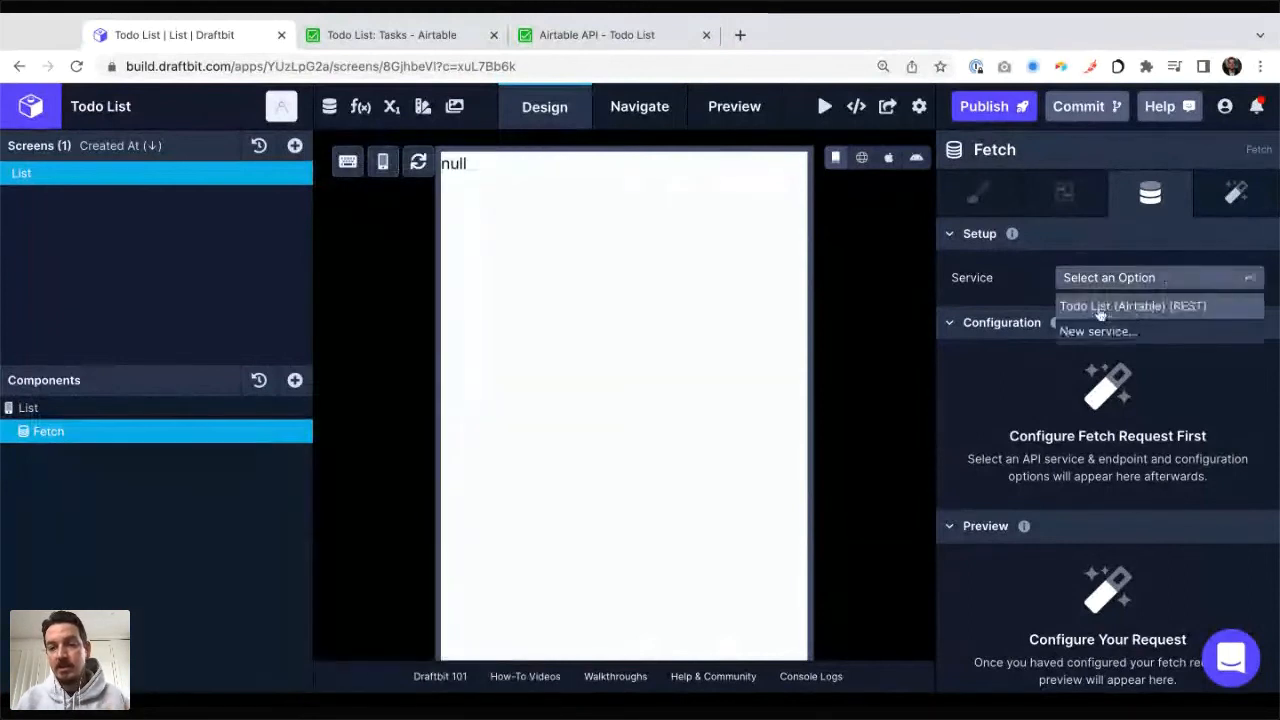
{"action": "left_click", "coordinate": [1098, 308]}
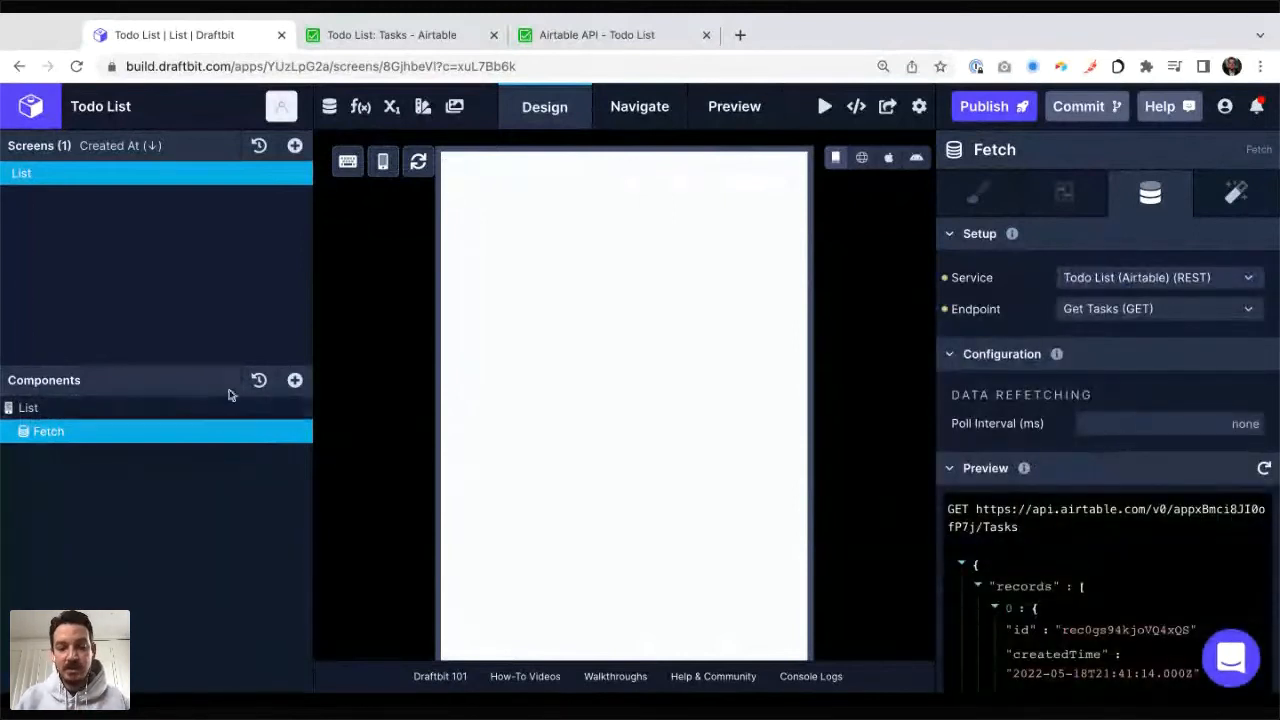
Step: Add a List component inside the Fetch component and set its data source to records
{"action": "left_click", "coordinate": [295, 382]}
{"action": "type", "text": "list"}
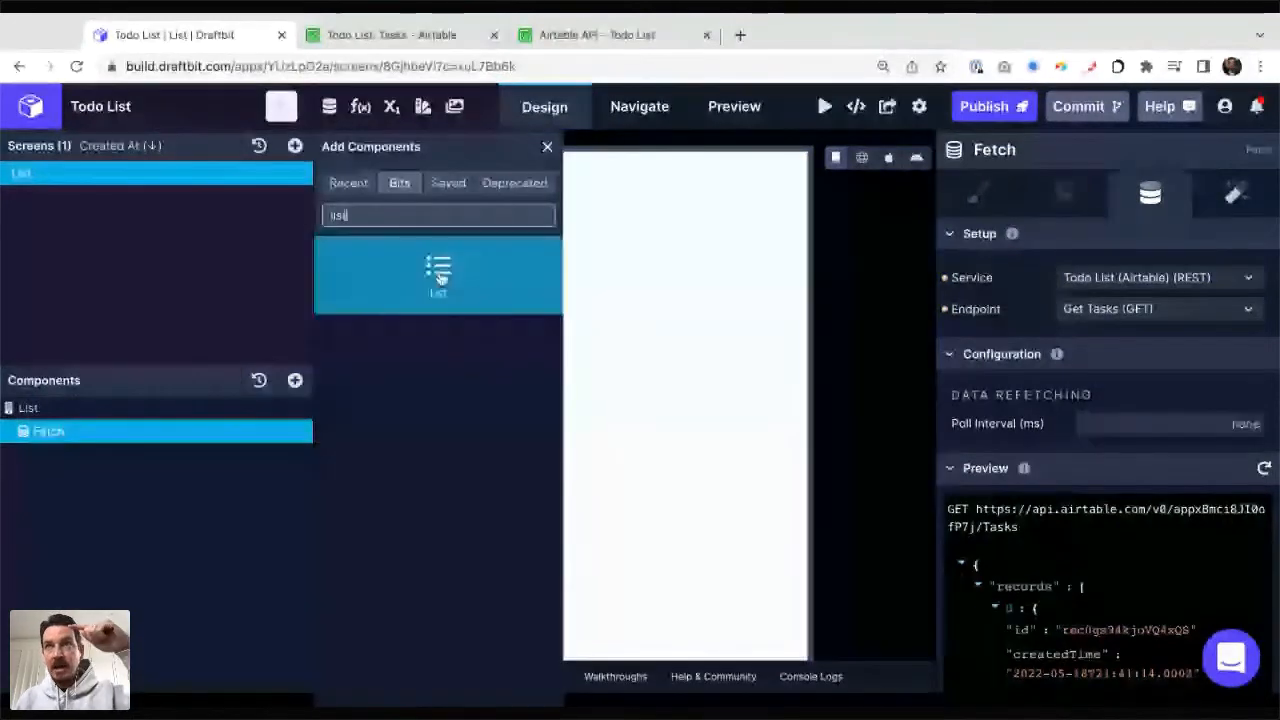
{"action": "left_click", "coordinate": [440, 272]}
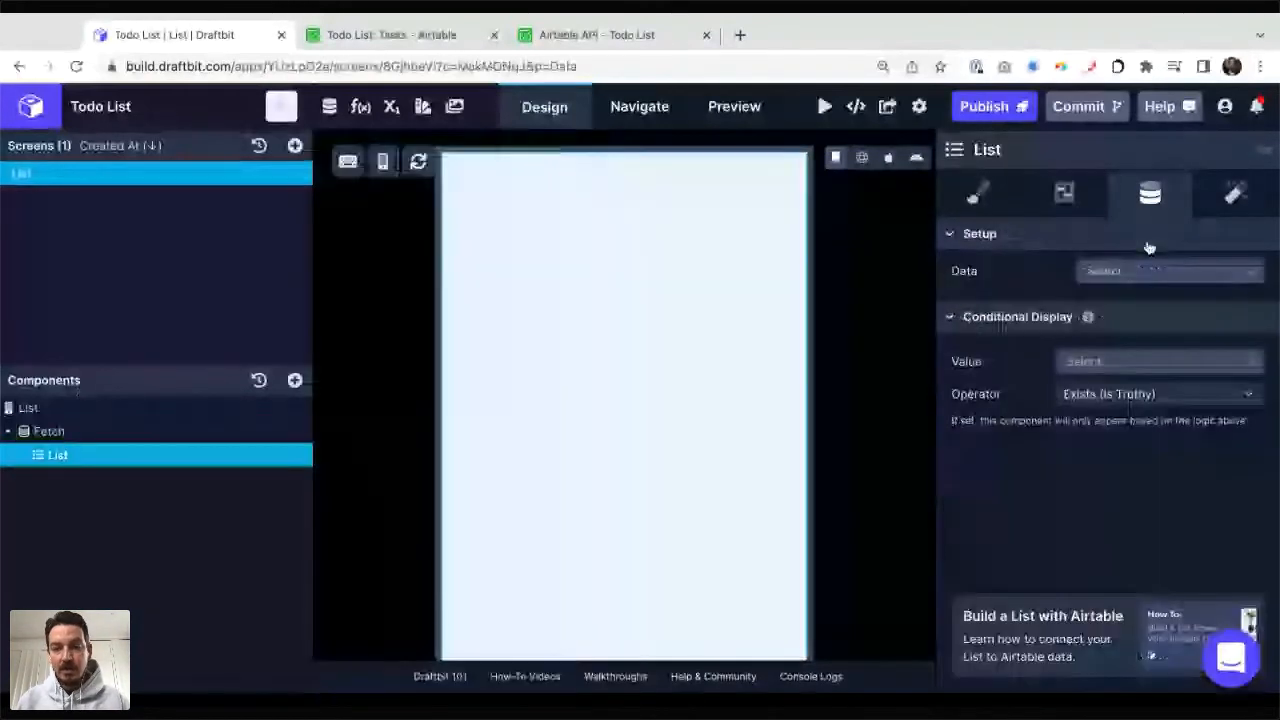
{"action": "left_click", "coordinate": [1150, 270]}
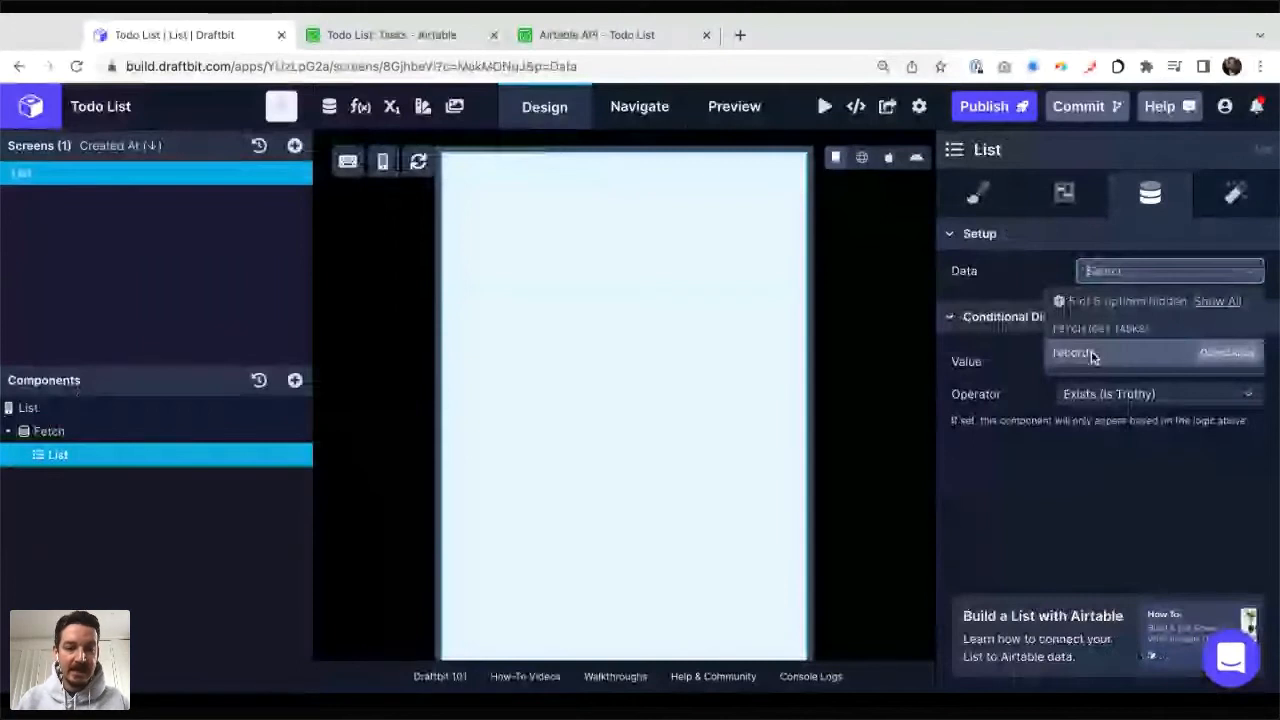
{"action": "left_click", "coordinate": [1093, 355]}
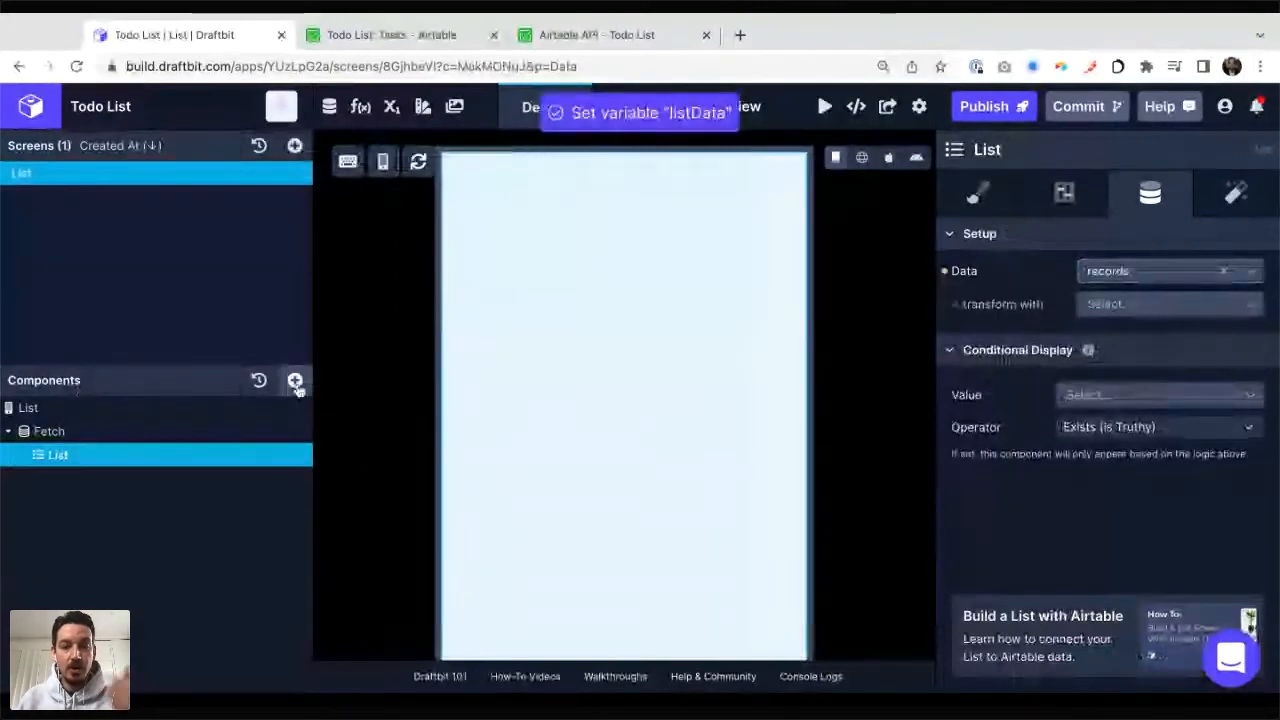
Step: Add a Text component inside the List component and select it for editing
{"action": "left_click", "coordinate": [295, 381]}
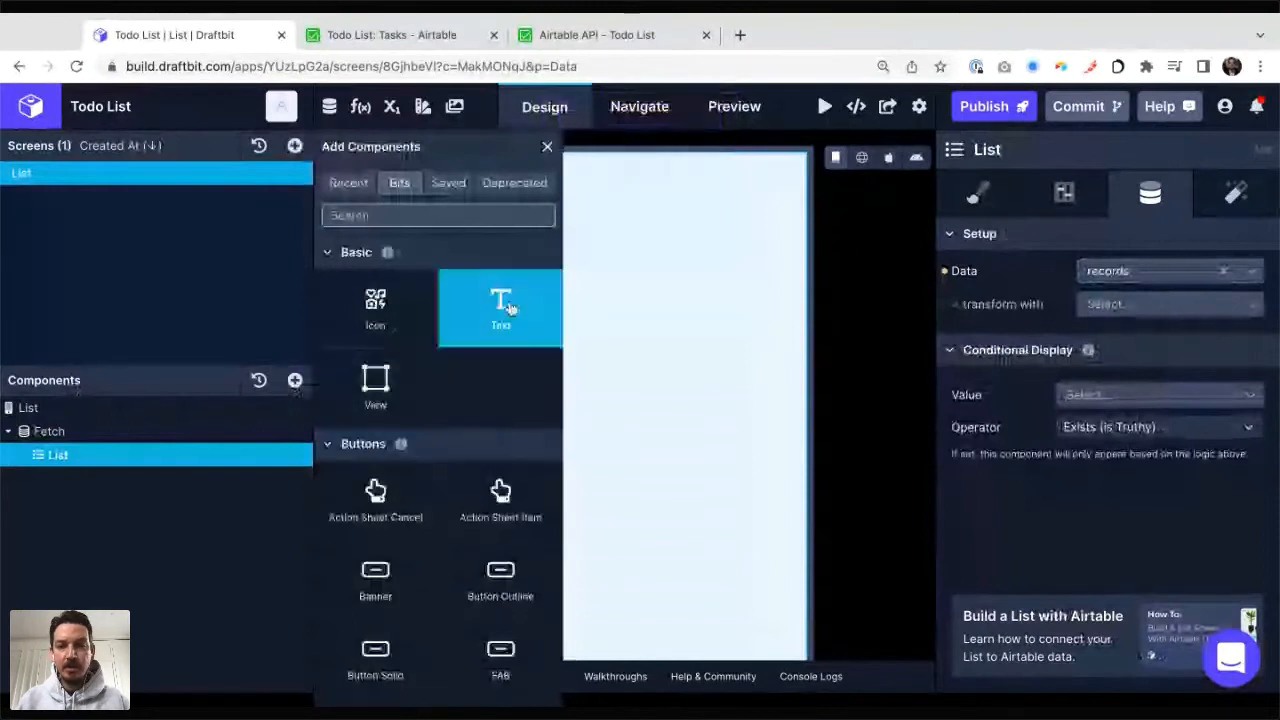
{"action": "left_click_drag", "start_coordinate": [500, 305], "coordinate": [79, 480]}
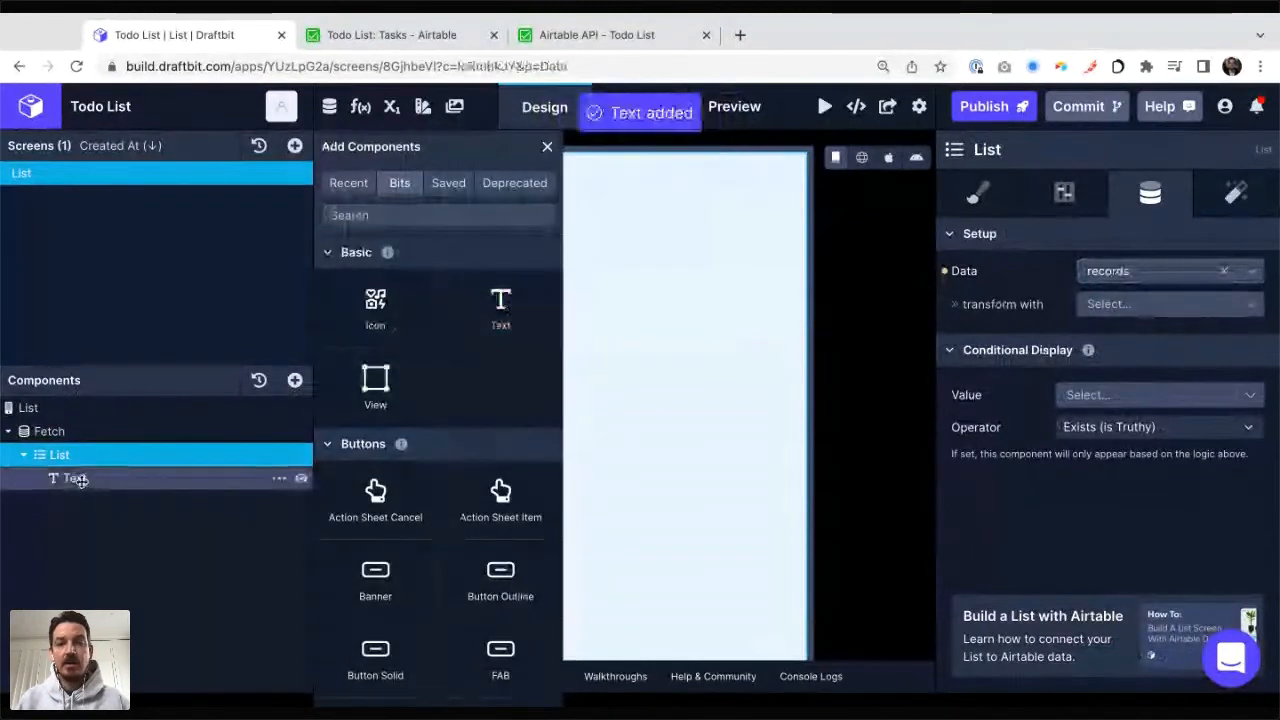
{"action": "left_click", "coordinate": [81, 481]}
{"action": "left_click", "coordinate": [547, 147]}
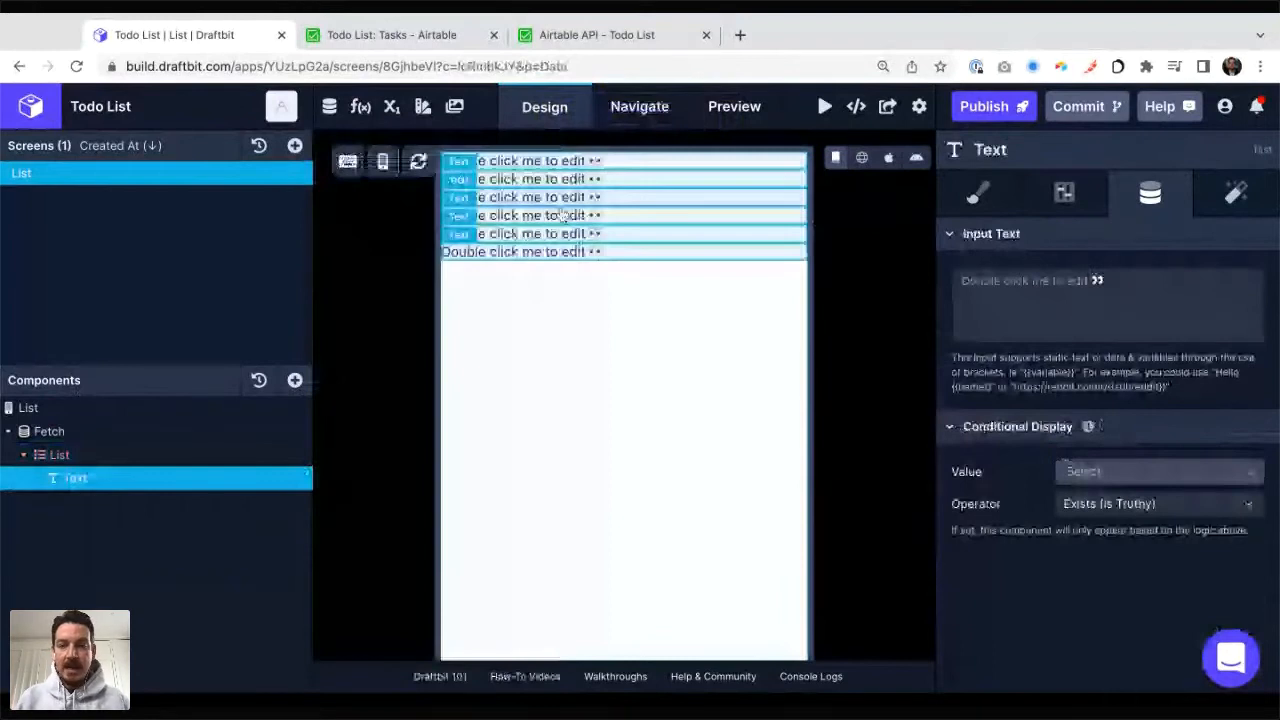
Step: Set the Text component's content to "Name: {{name}}"
{"action": "left_click", "coordinate": [1071, 295]}
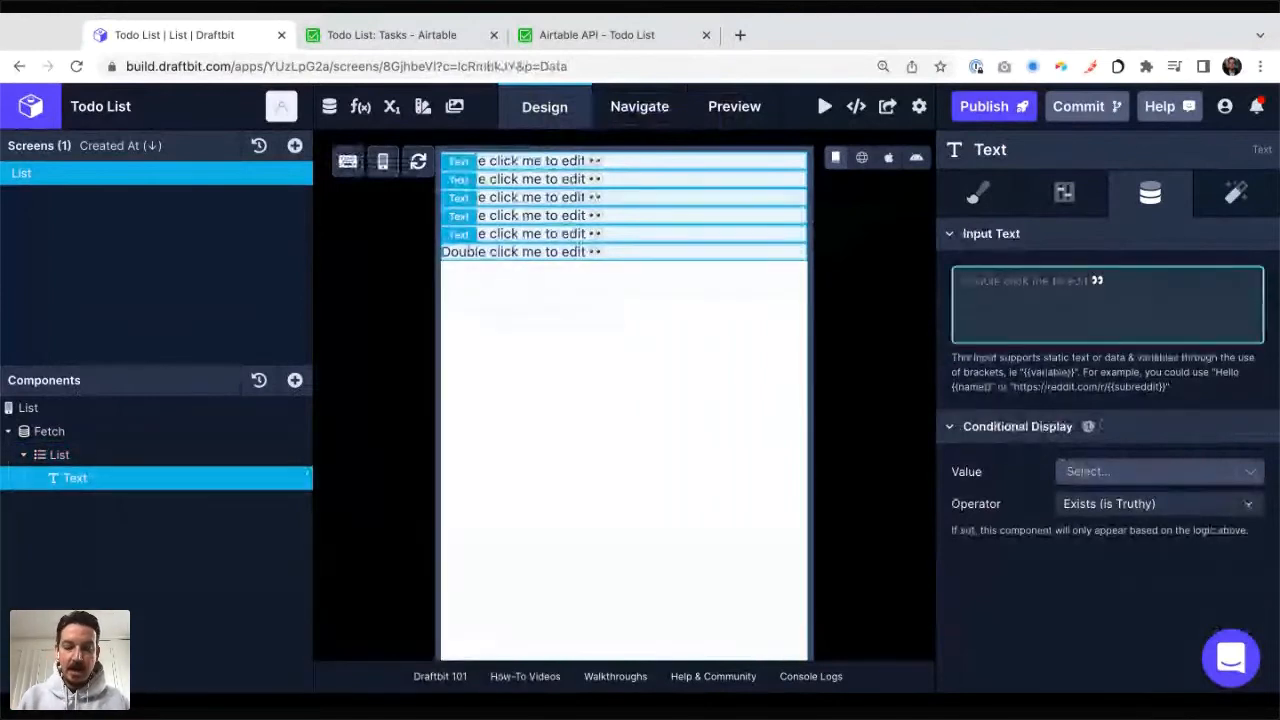
{"action": "type", "text": "Name"}
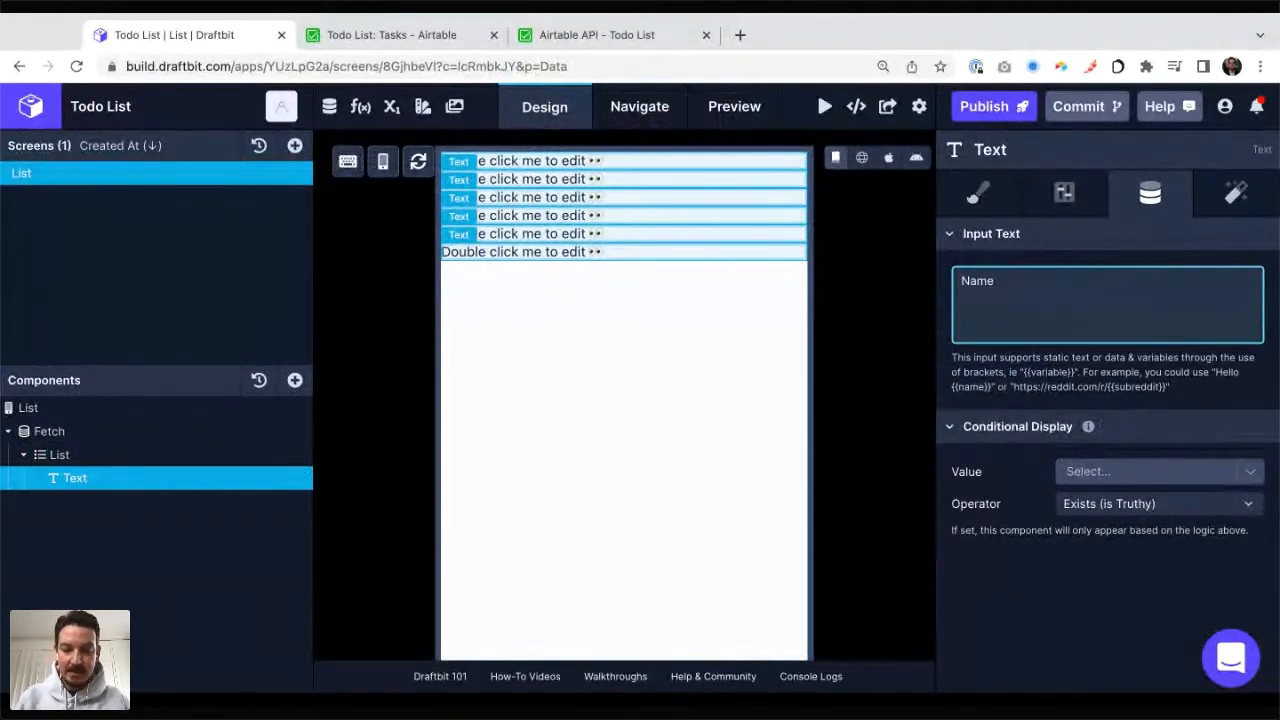
{"action": "type", "text": ": {{n"}
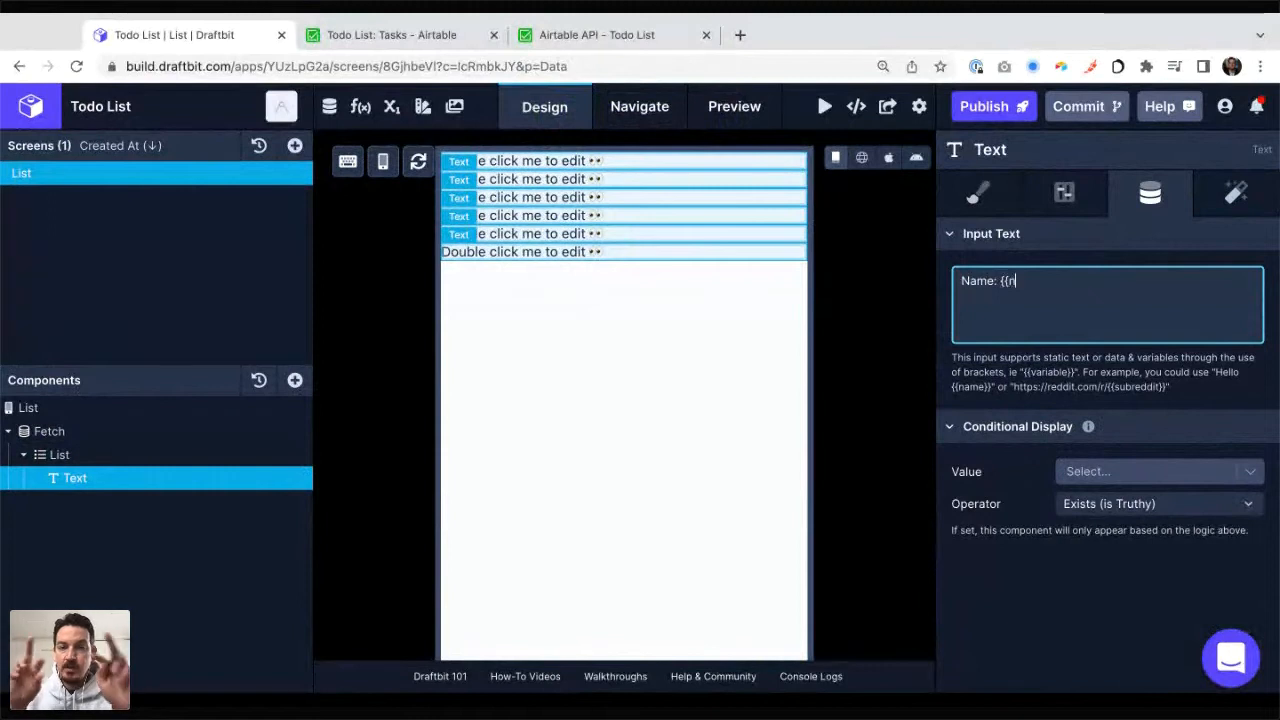
{"action": "type", "text": "ame}}"}
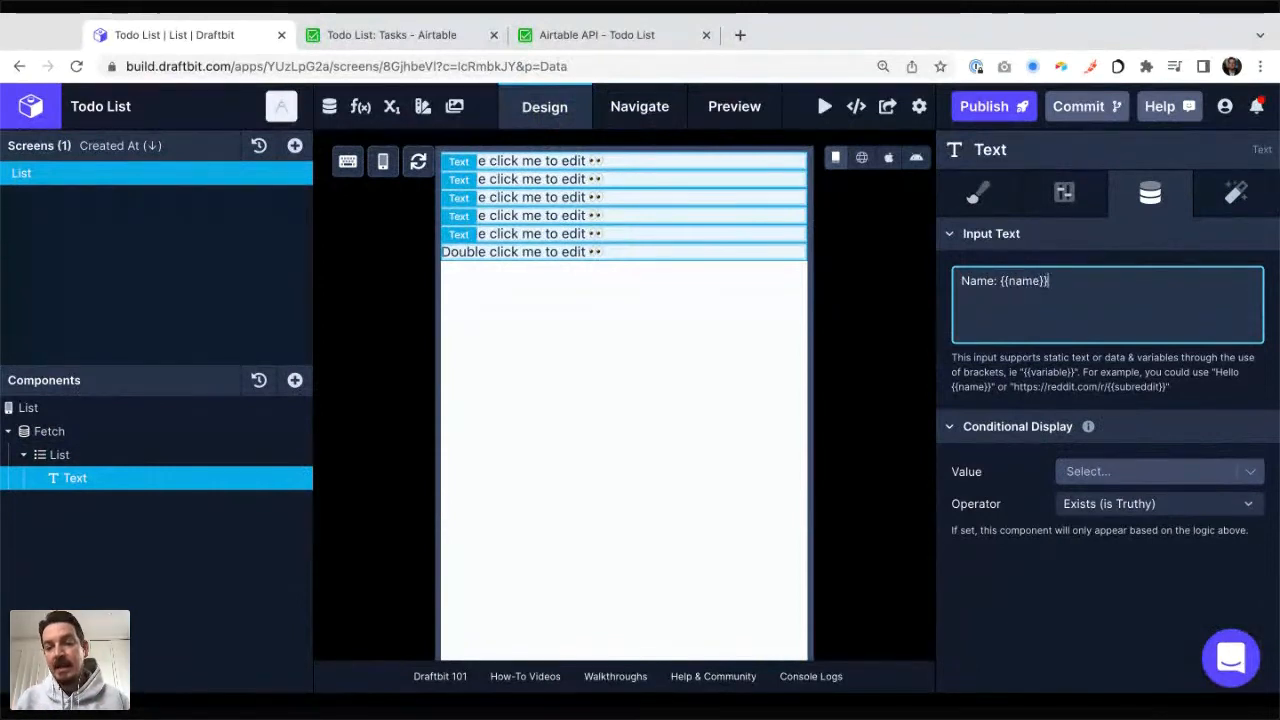
{"action": "left_click", "coordinate": [1175, 376]}
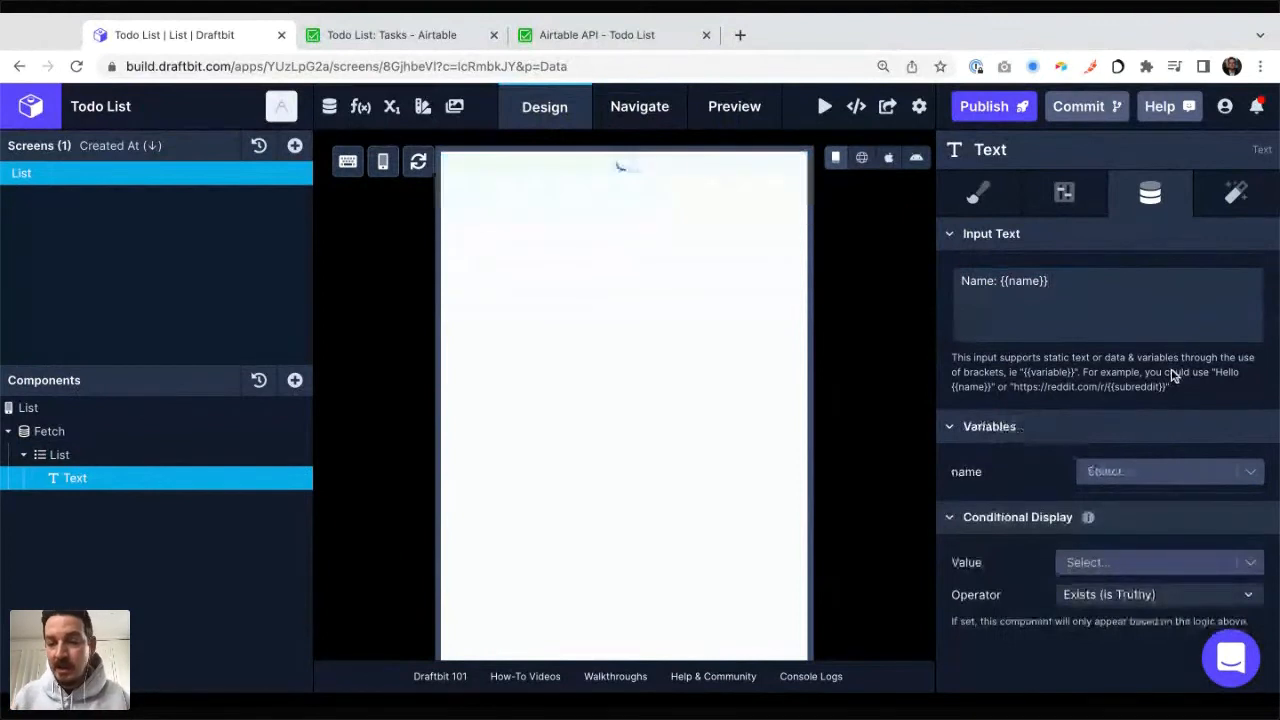
Step: Bind the Text component's name variable to the list item's fields.Name
{"action": "left_click", "coordinate": [1115, 472]}
{"action": "scroll", "coordinate": [1118, 570], "scroll_direction": "down", "scroll_amount": 1}
{"action": "scroll", "coordinate": [1100, 565], "scroll_direction": "up", "scroll_amount": 1}
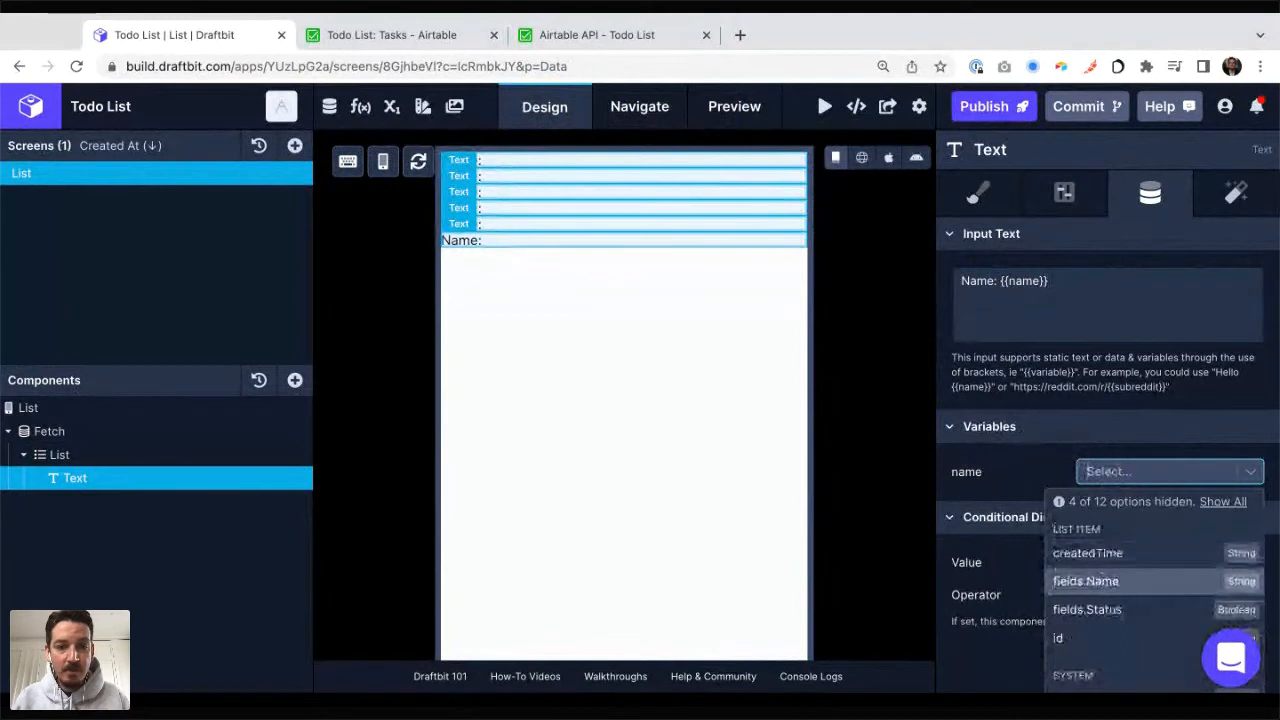
{"action": "left_click", "coordinate": [1100, 581]}
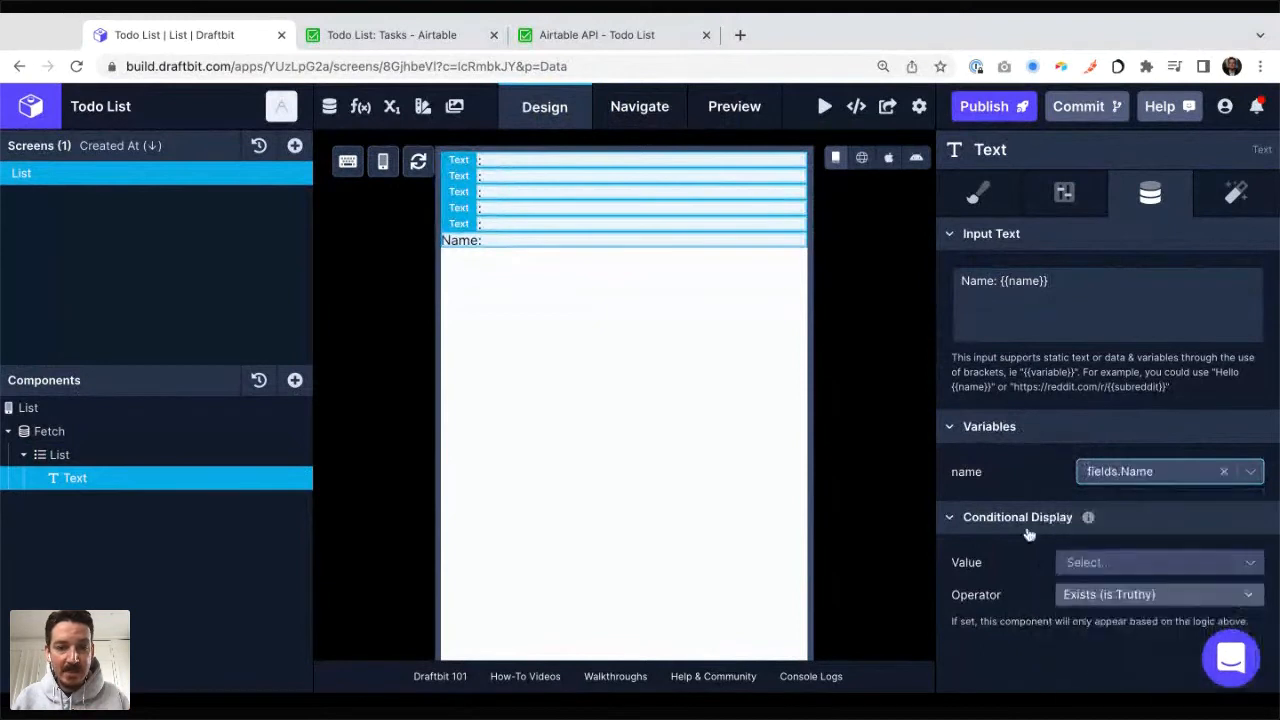
Step: Compare the listed task names with the Airtable Tasks table, using Draftbit's Web Preview of the List screen
{"action": "left_click", "coordinate": [447, 38]}
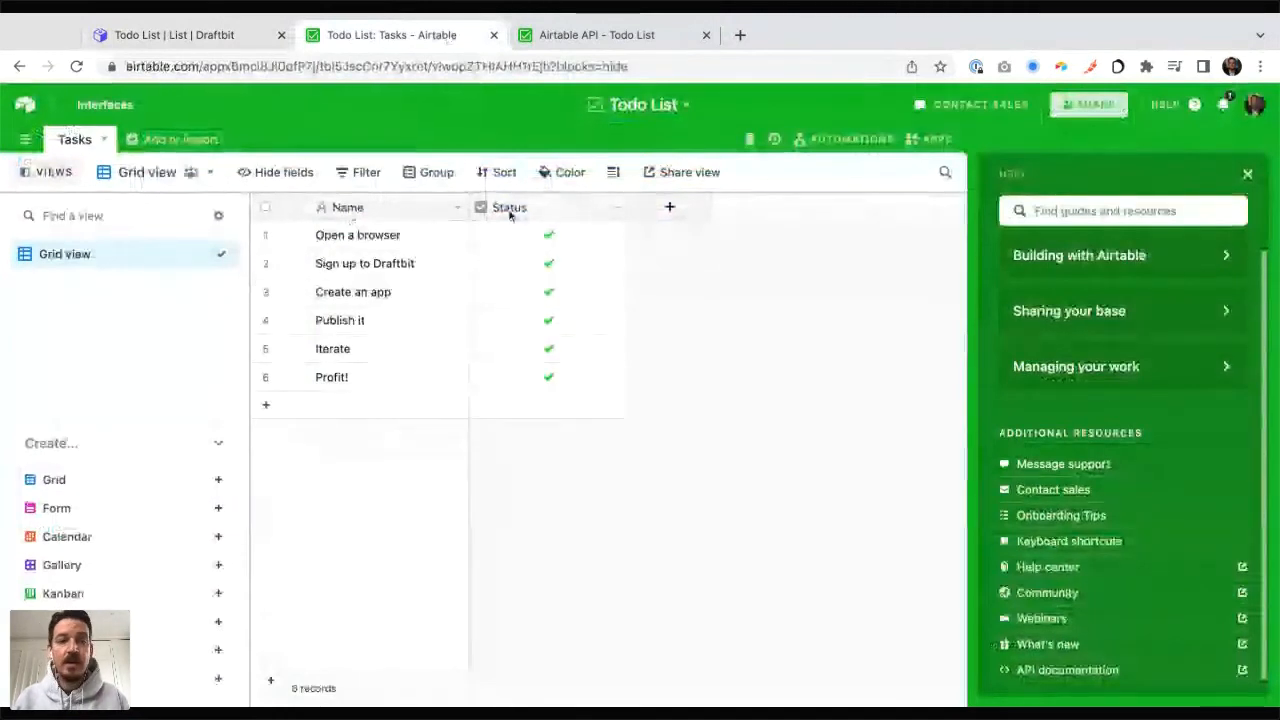
{"action": "left_click", "coordinate": [172, 36]}
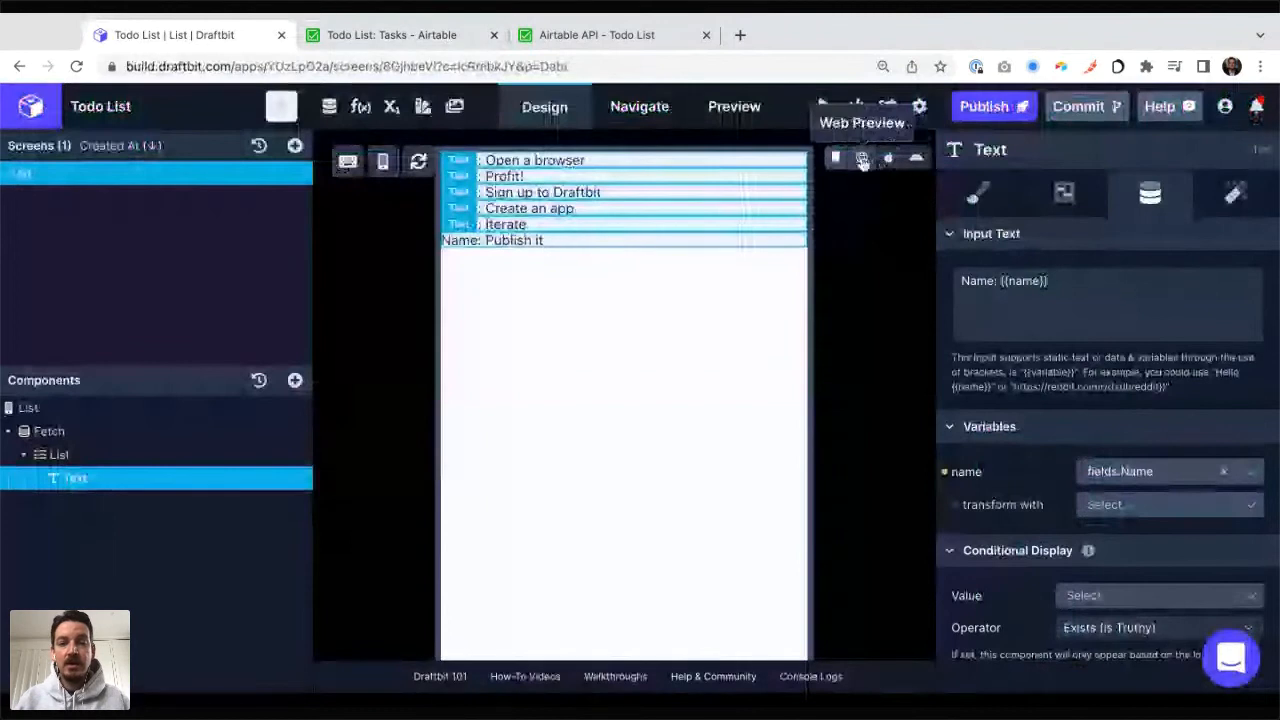
{"action": "left_click", "coordinate": [862, 160]}
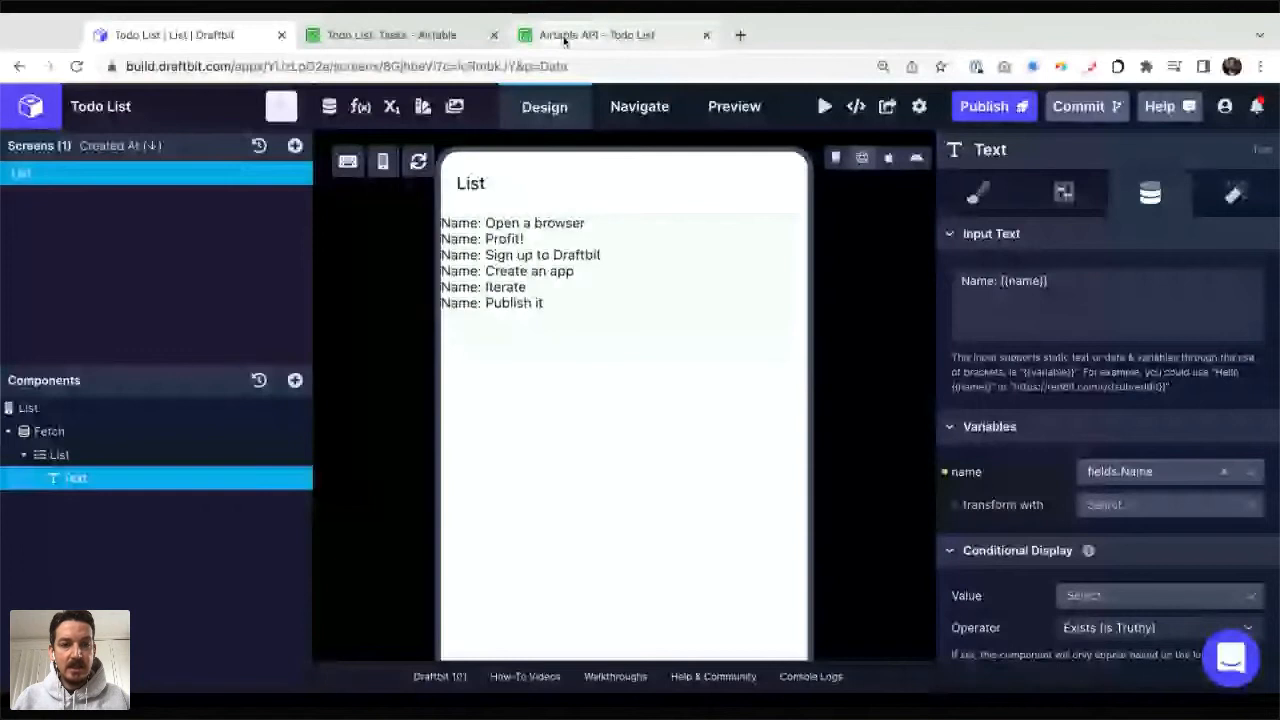
{"action": "left_click", "coordinate": [400, 35]}
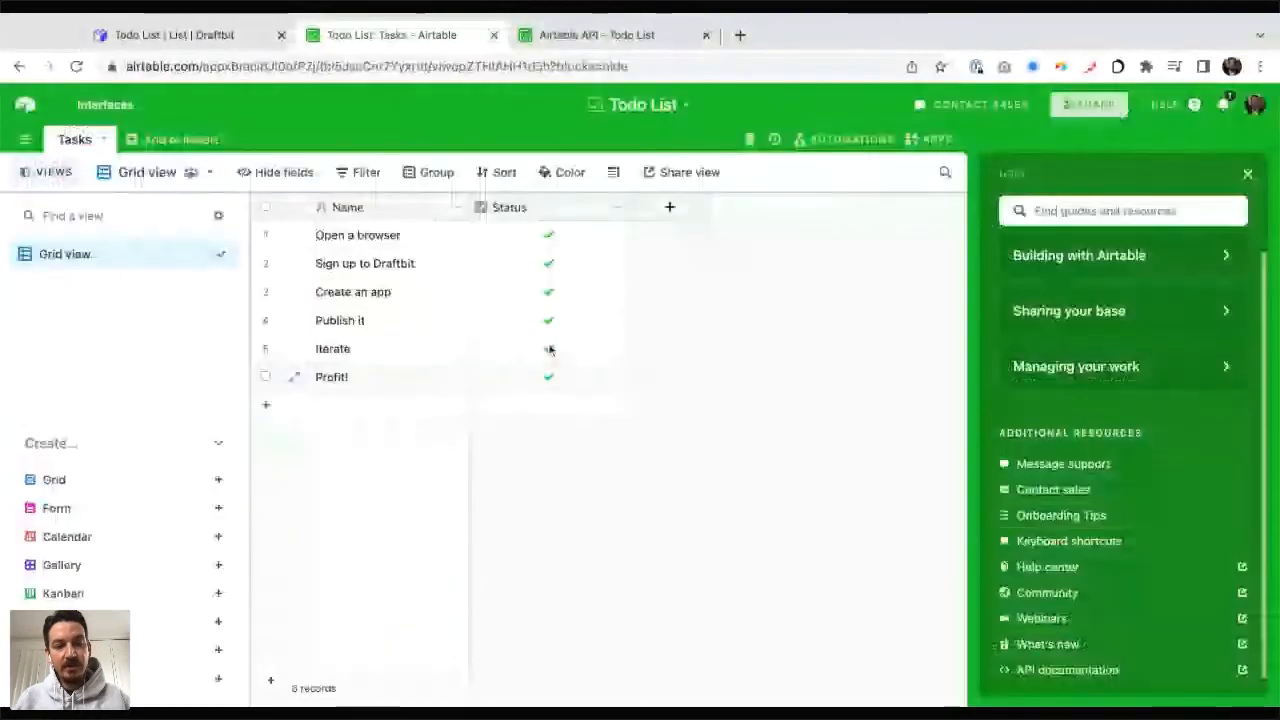
{"action": "left_click", "coordinate": [224, 38]}
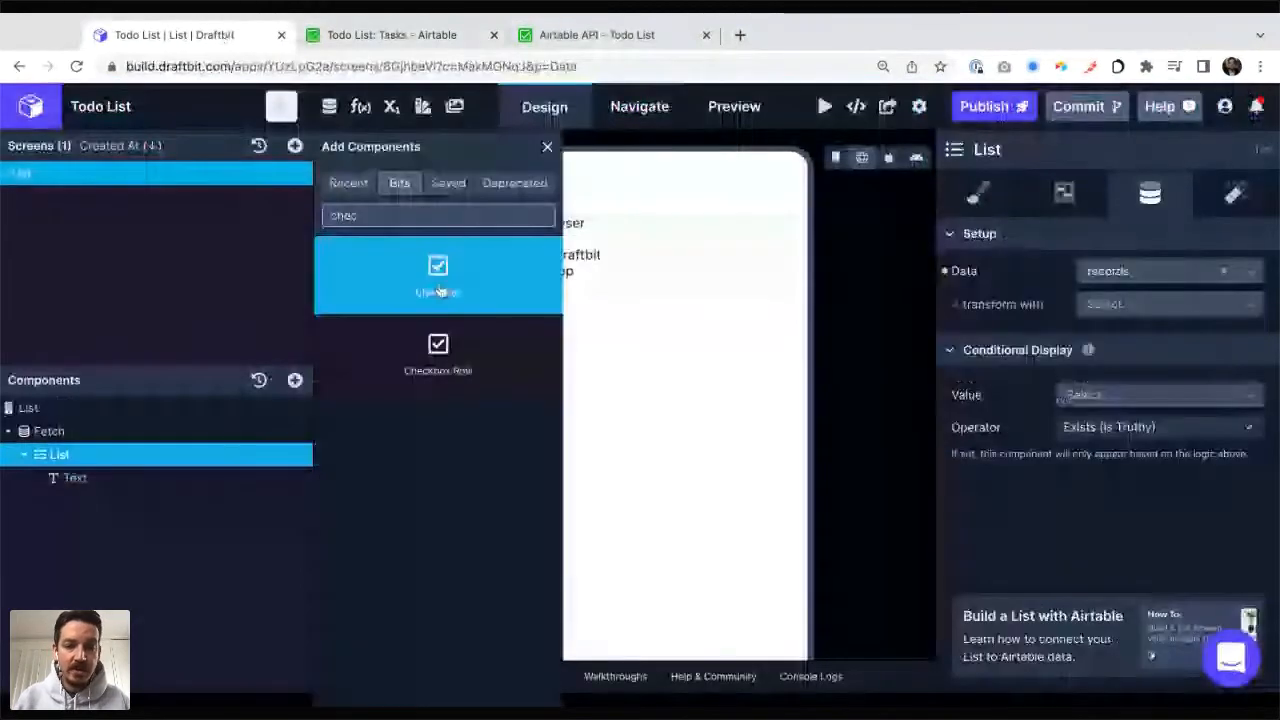
Step: Clear the component search and look through the available component categories down to Inputs & Controls
{"action": "key", "text": "BackSpace"}
{"action": "key", "text": "BackSpace"}
{"action": "key", "text": "BackSpace"}
{"action": "key", "text": "BackSpace"}
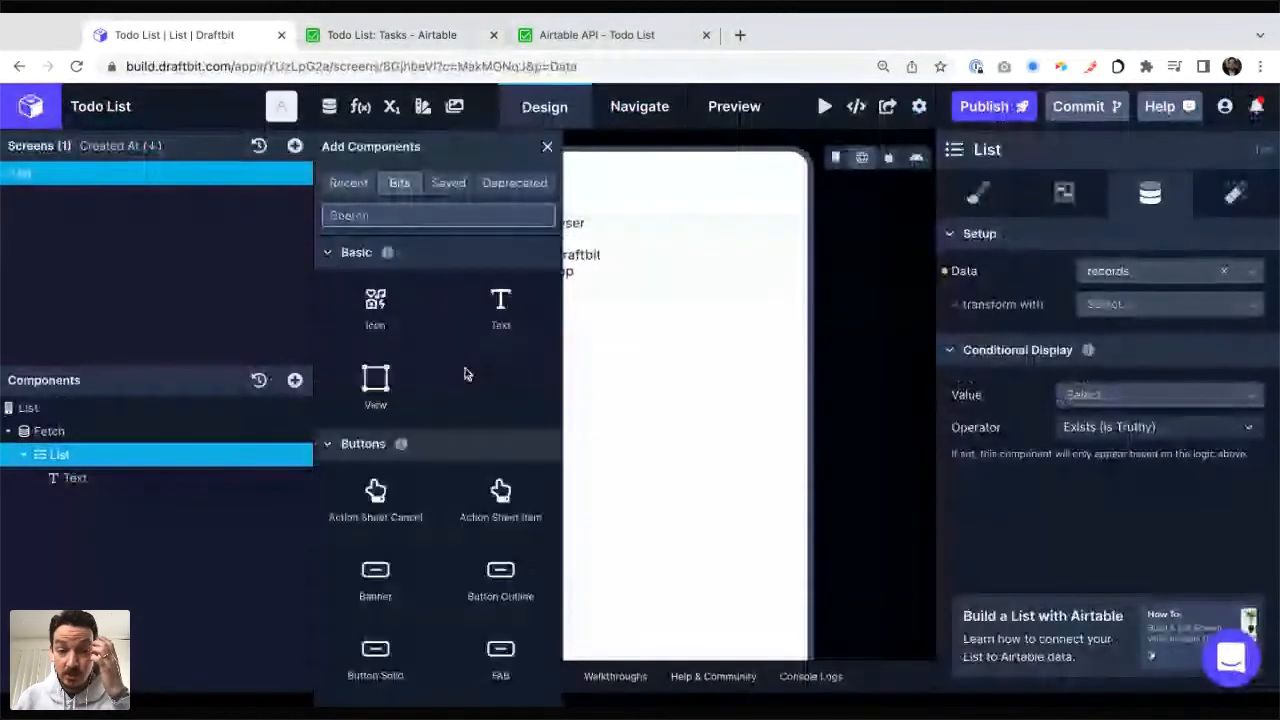
{"action": "scroll", "coordinate": [465, 370], "scroll_direction": "down", "scroll_amount": 10}
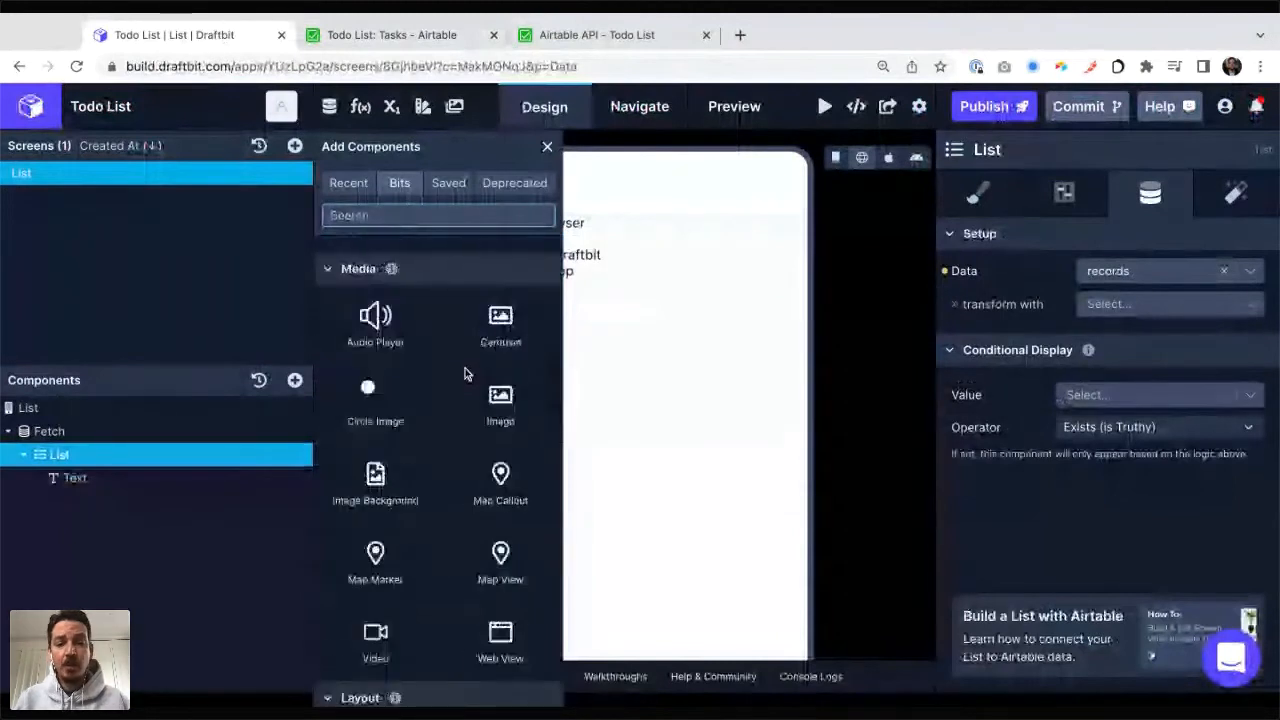
{"action": "scroll", "coordinate": [465, 374], "scroll_direction": "down", "scroll_amount": 5}
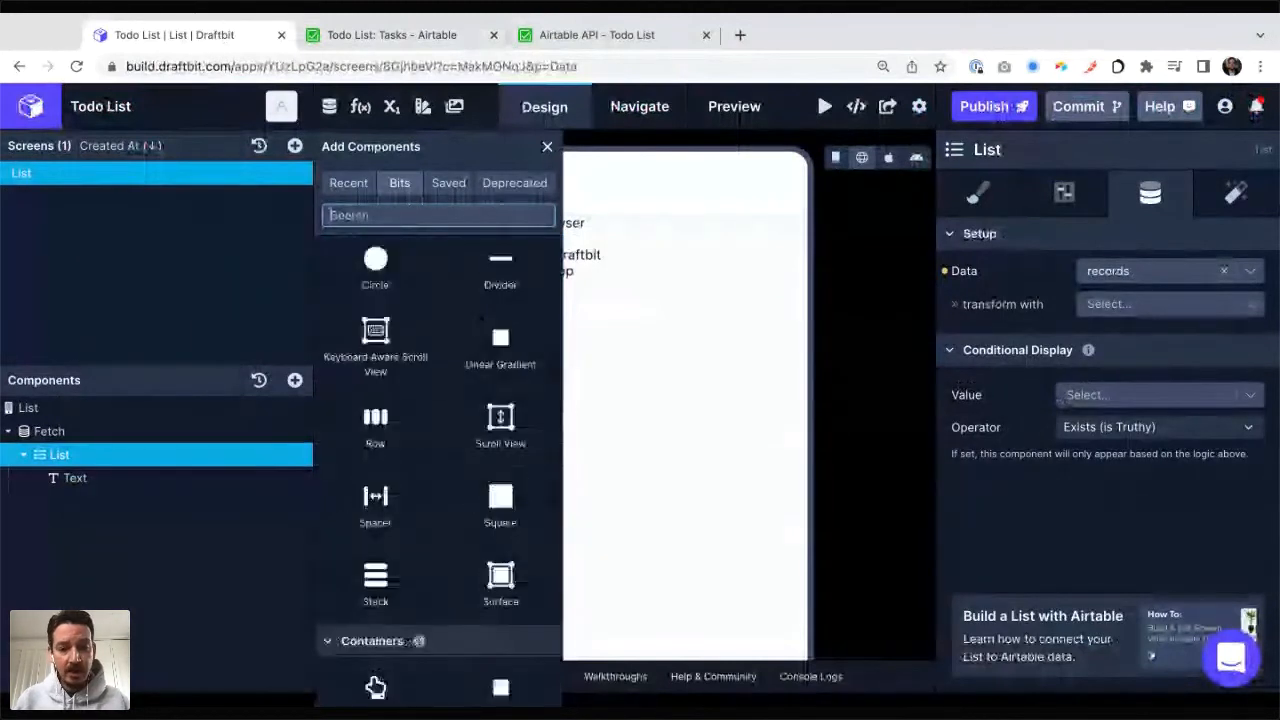
{"action": "scroll", "coordinate": [438, 450], "scroll_direction": "down", "scroll_amount": 5}
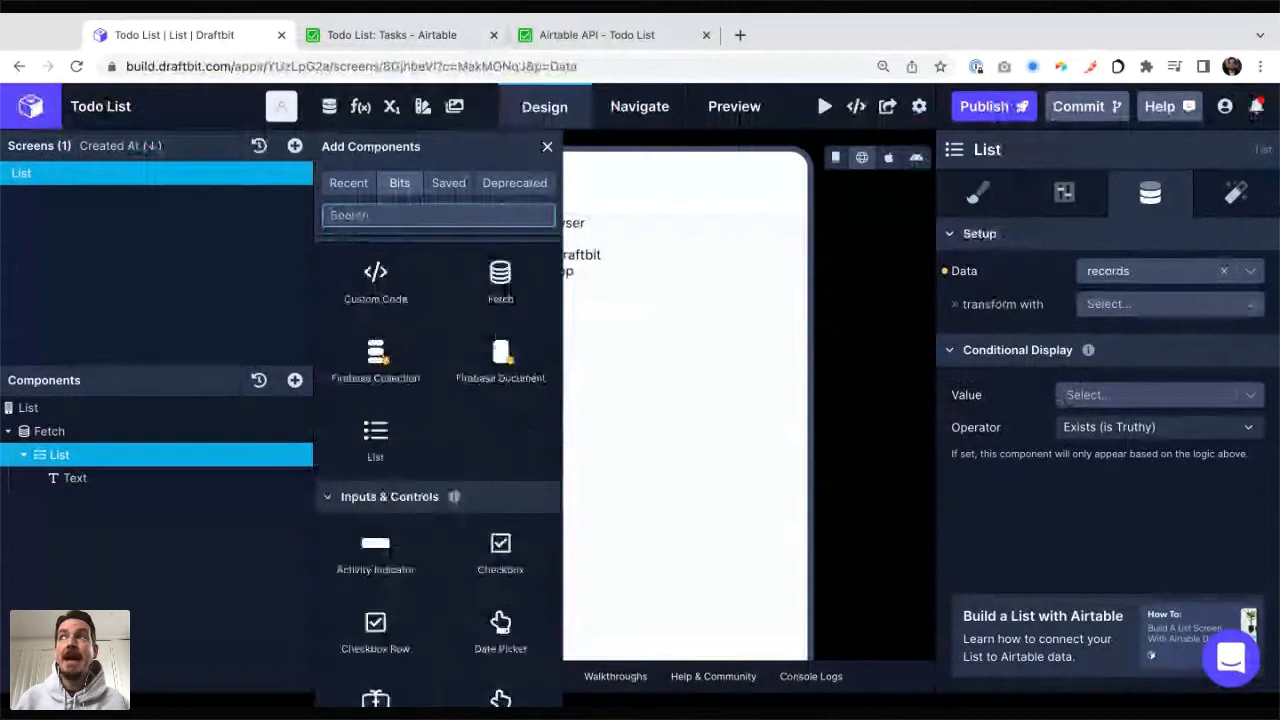
{"action": "scroll", "coordinate": [500, 350], "scroll_direction": "down", "scroll_amount": 5}
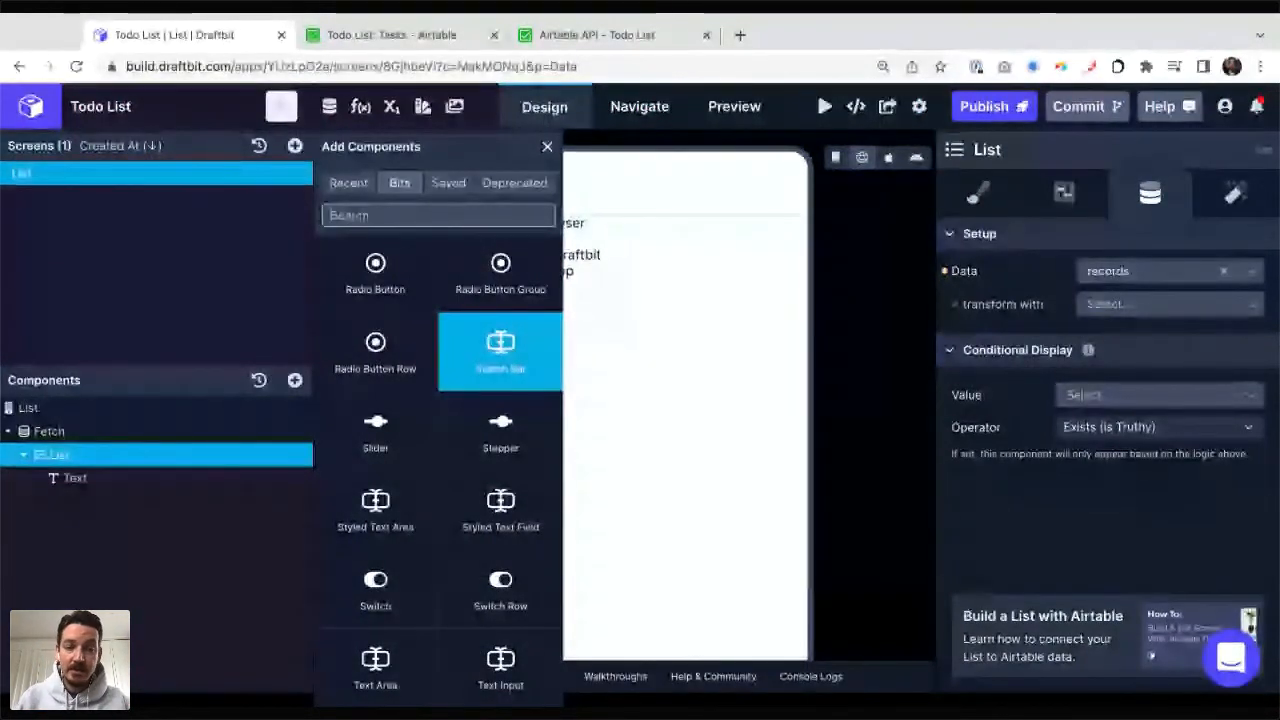
Step: Find the Checkbox component, add it inside the List component, and place it above the Text
{"action": "type", "text": "che"}
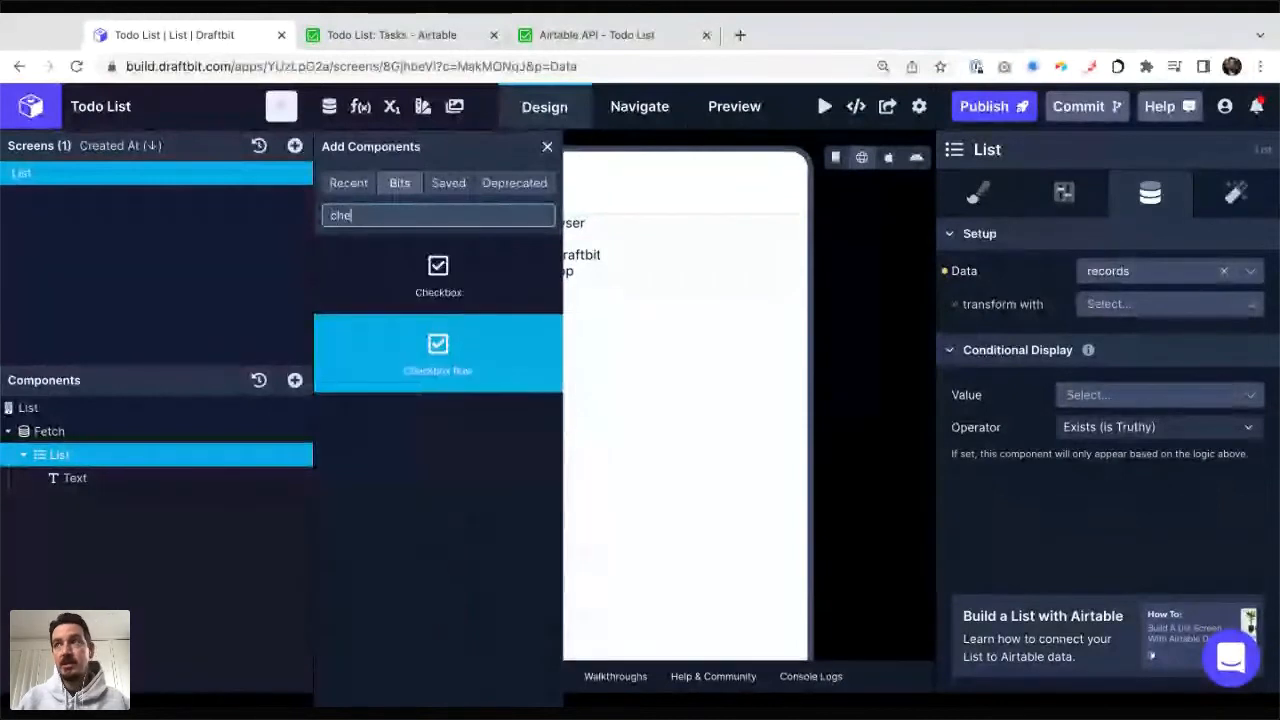
{"action": "type", "text": "c"}
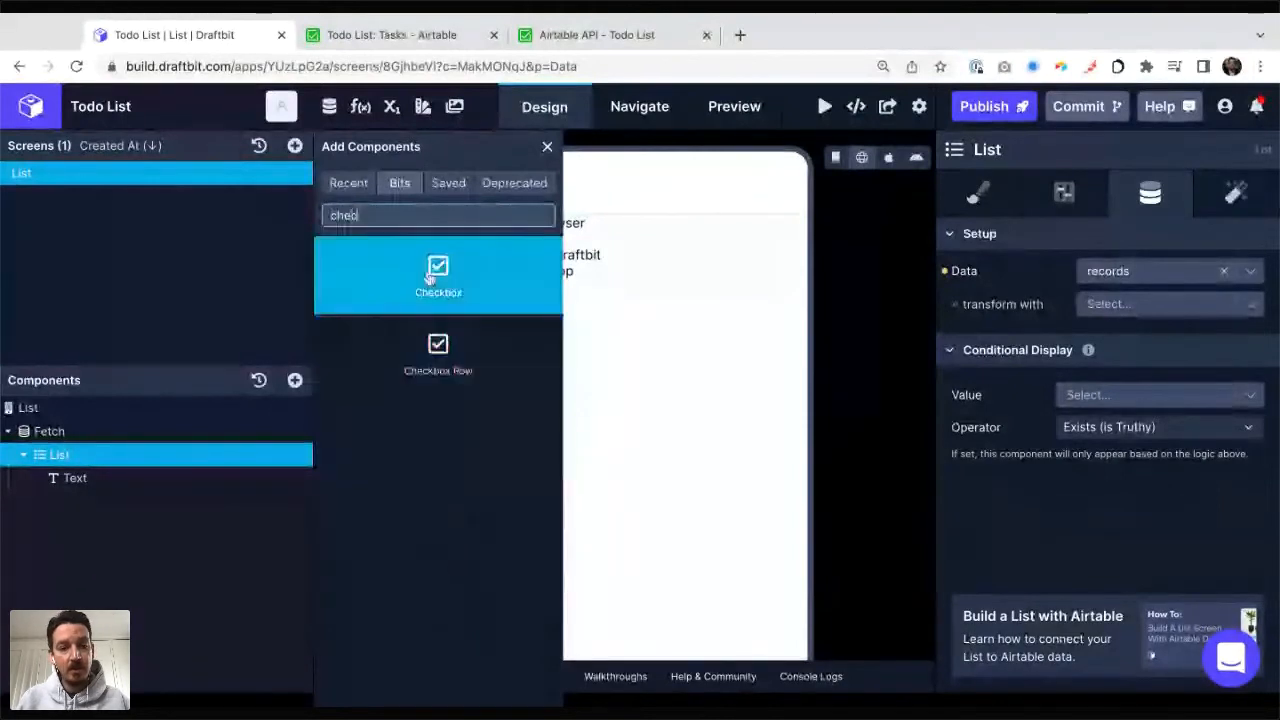
{"action": "left_click", "coordinate": [428, 279]}
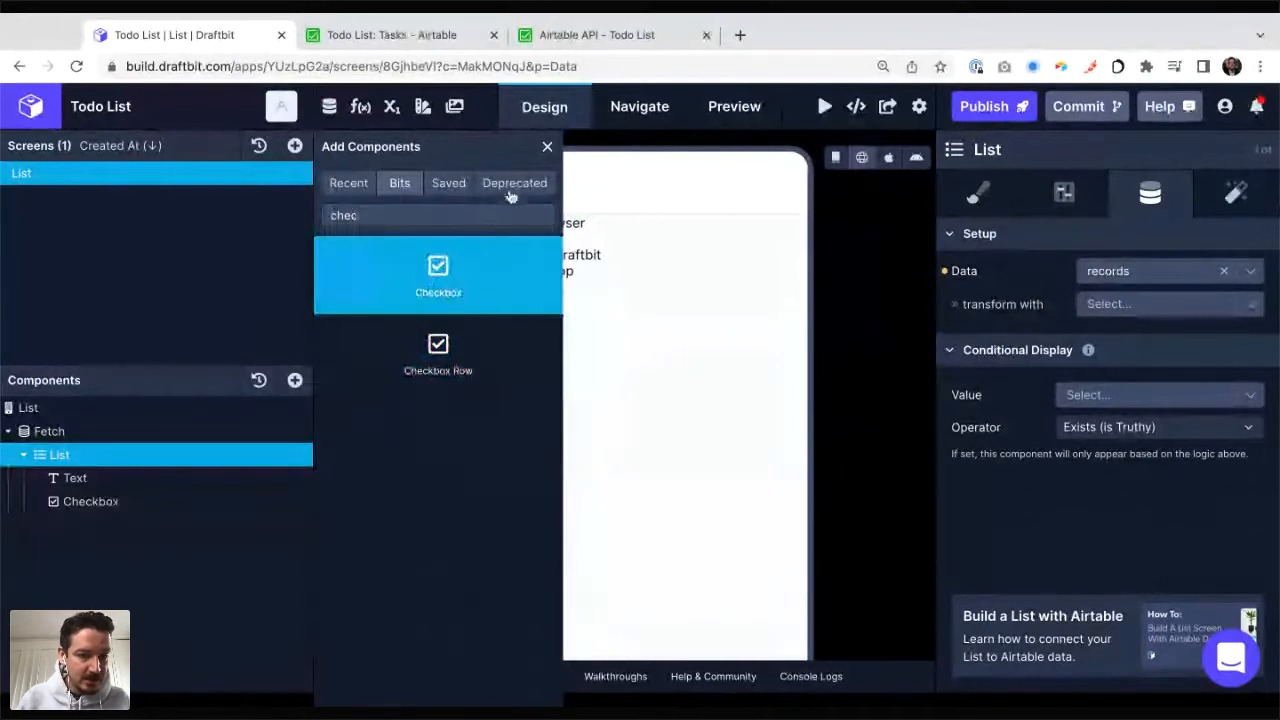
{"action": "left_click", "coordinate": [548, 148]}
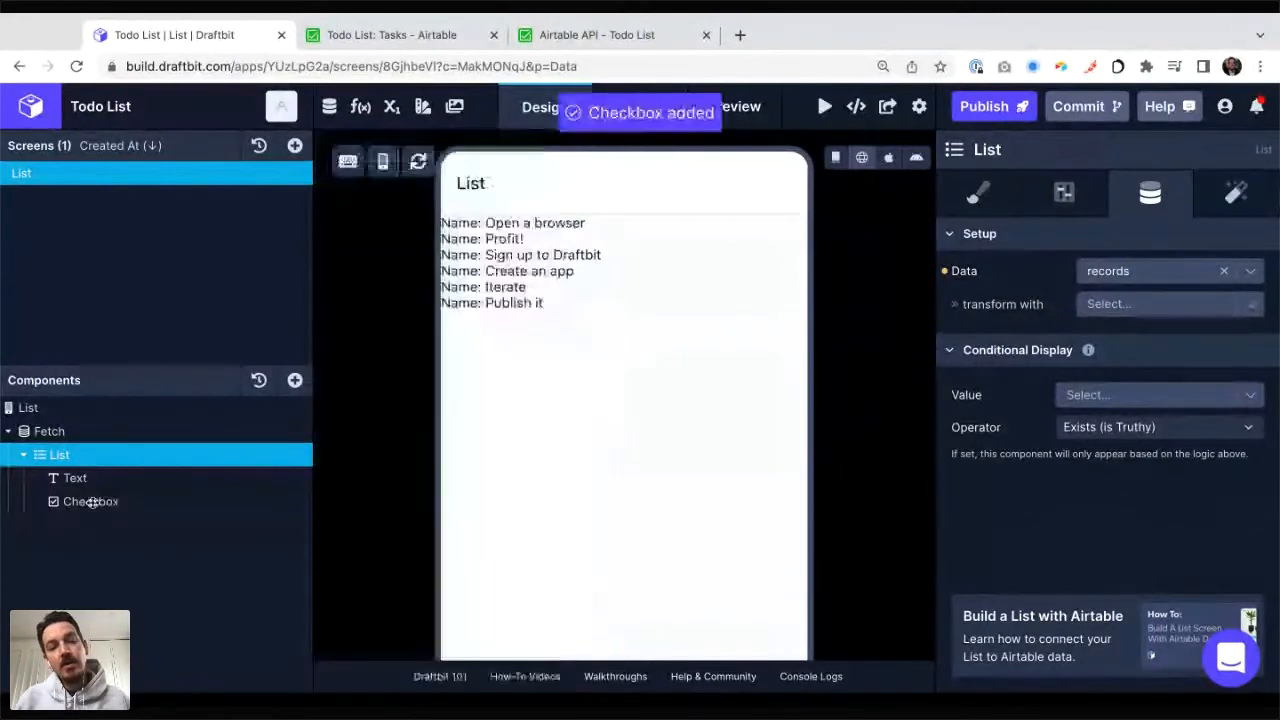
{"action": "left_click_drag", "start_coordinate": [91, 502], "coordinate": [96, 461]}
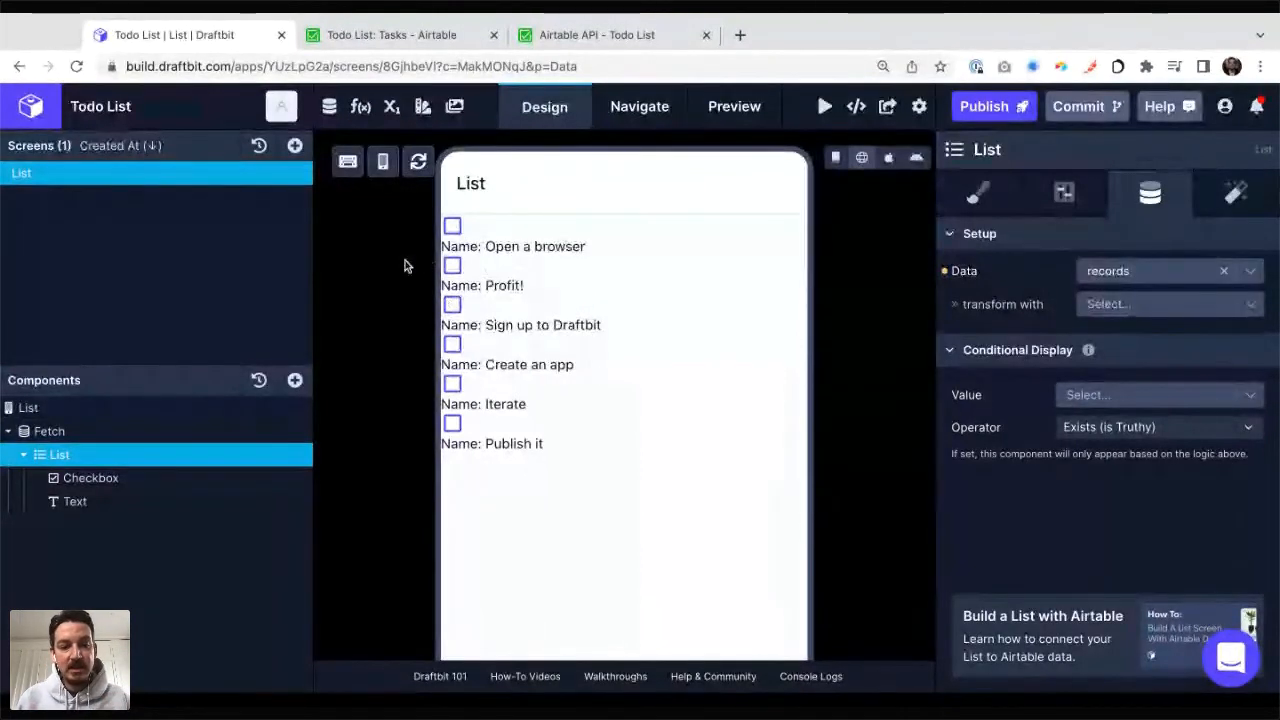
Step: Add a View component inside the List component
{"action": "left_click", "coordinate": [295, 380]}
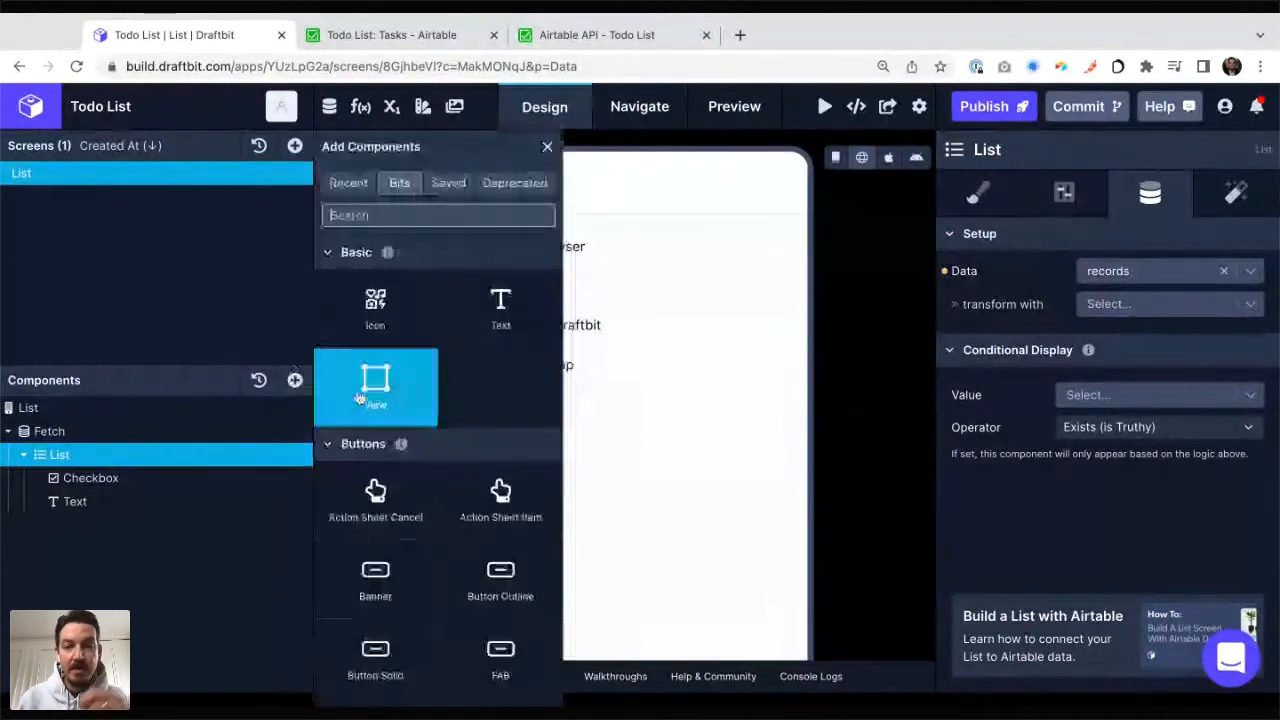
{"action": "left_click", "coordinate": [399, 373]}
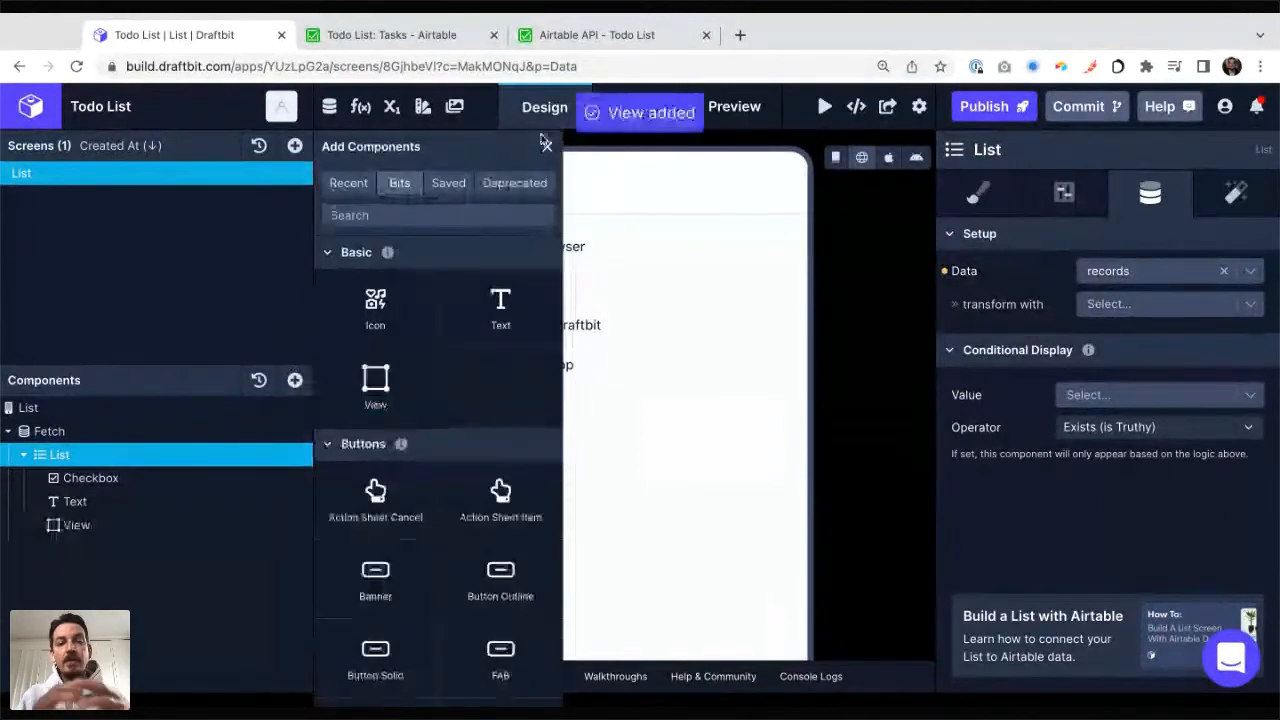
{"action": "left_click", "coordinate": [548, 151]}
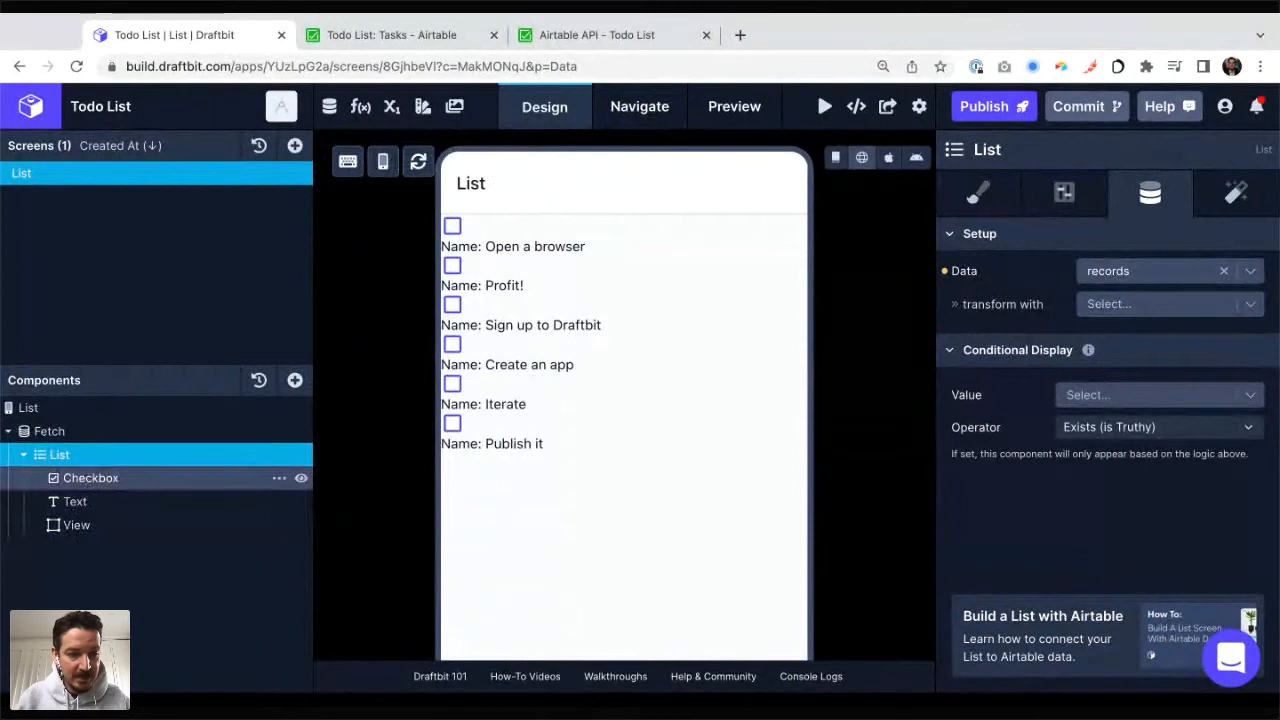
Step: Nest the Checkbox and Text inside the View, Checkbox first, and open the View's style settings
{"action": "left_click_drag", "start_coordinate": [90, 478], "coordinate": [76, 524]}
{"action": "left_click_drag", "start_coordinate": [74, 474], "coordinate": [90, 497]}
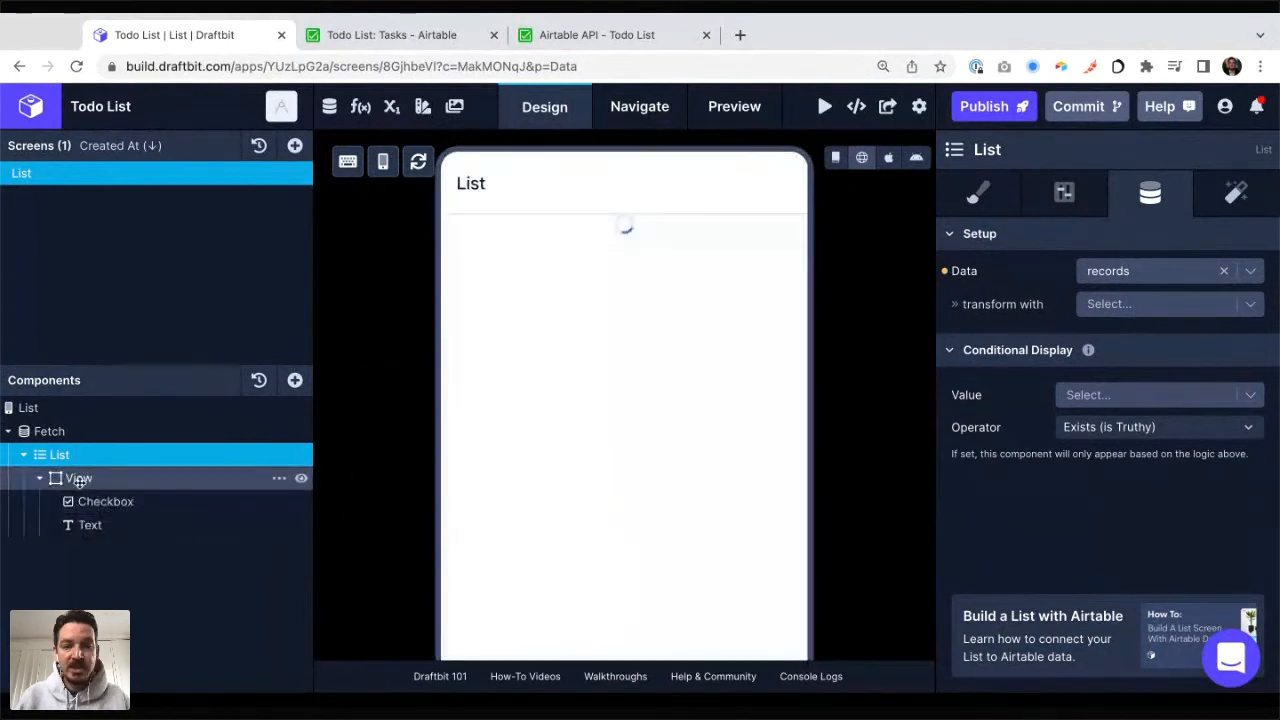
{"action": "left_click", "coordinate": [79, 479]}
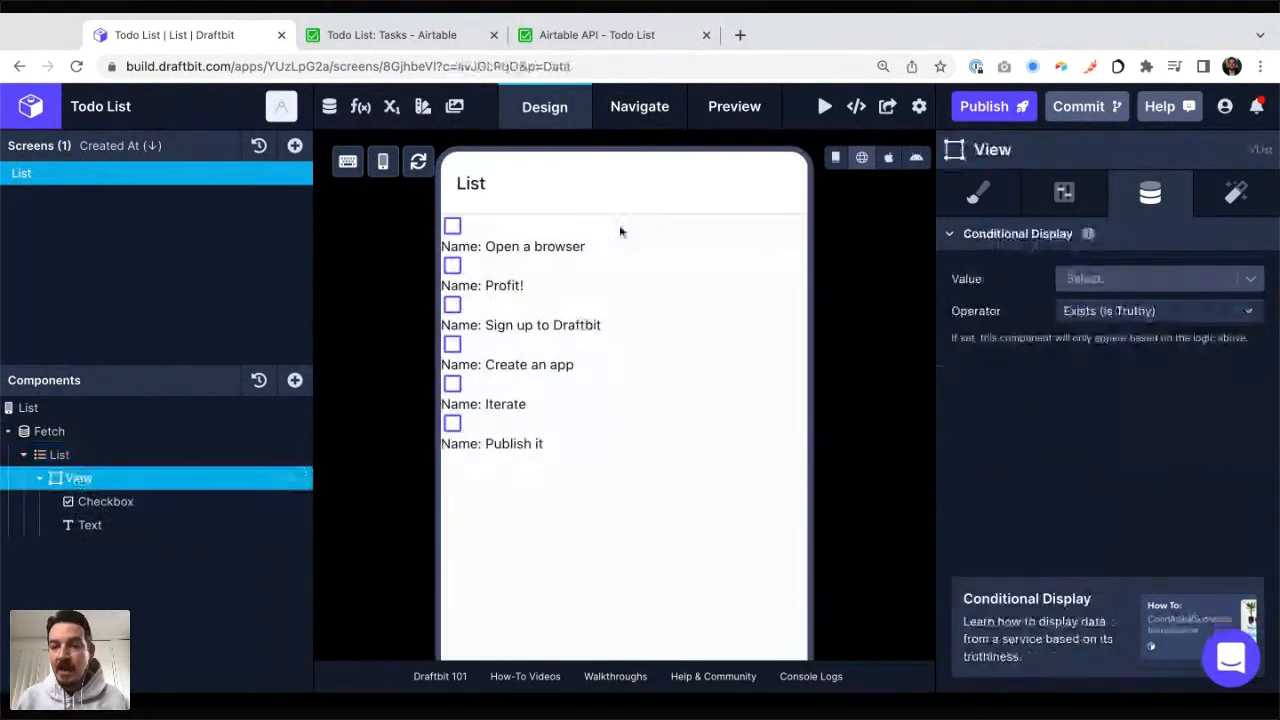
{"action": "left_click", "coordinate": [973, 193]}
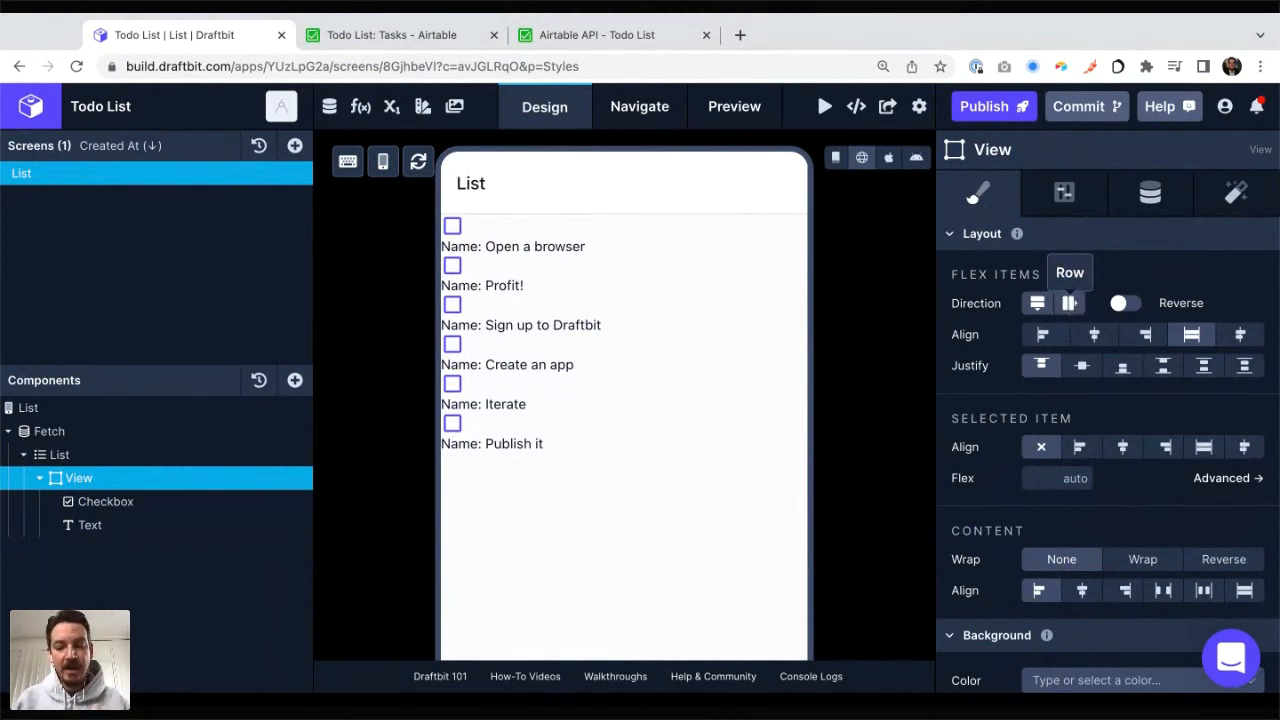
Step: Open the Draftbit Community site in a new browser tab and search it for "flexbox"
{"action": "key", "text": "ctrl+t"}
{"action": "type", "text": "comm"}
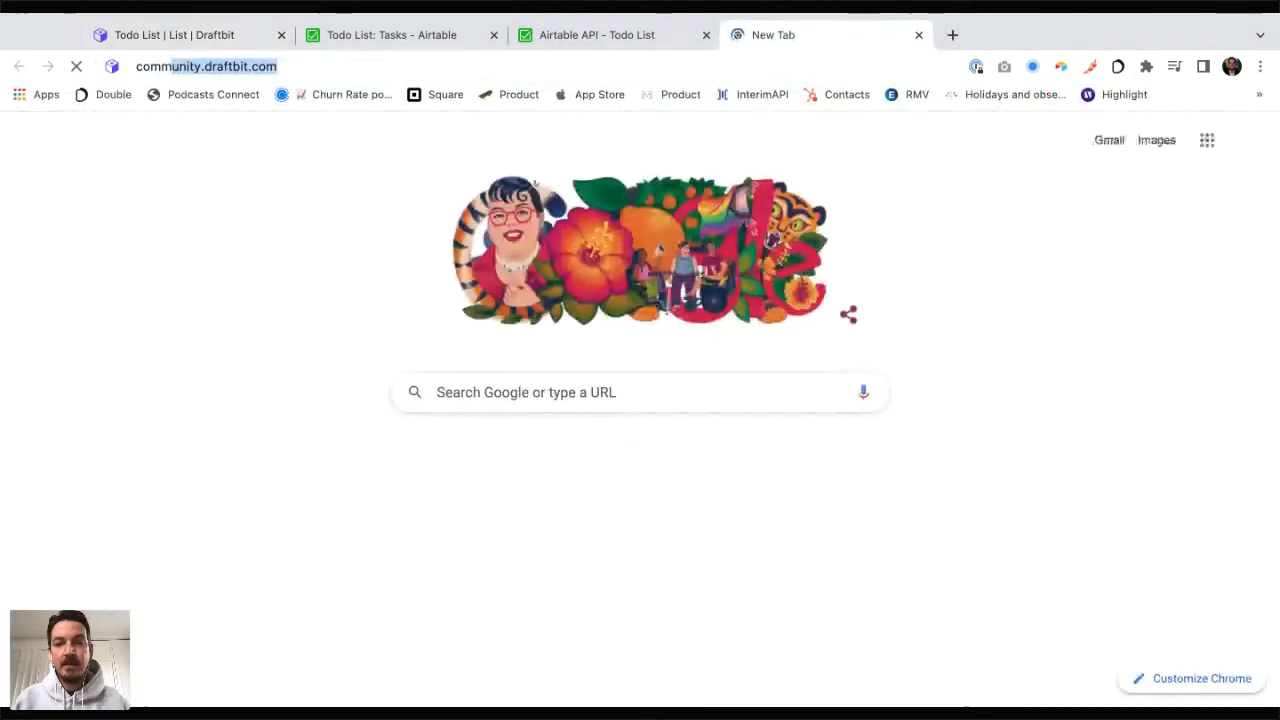
{"action": "key", "text": "Return"}
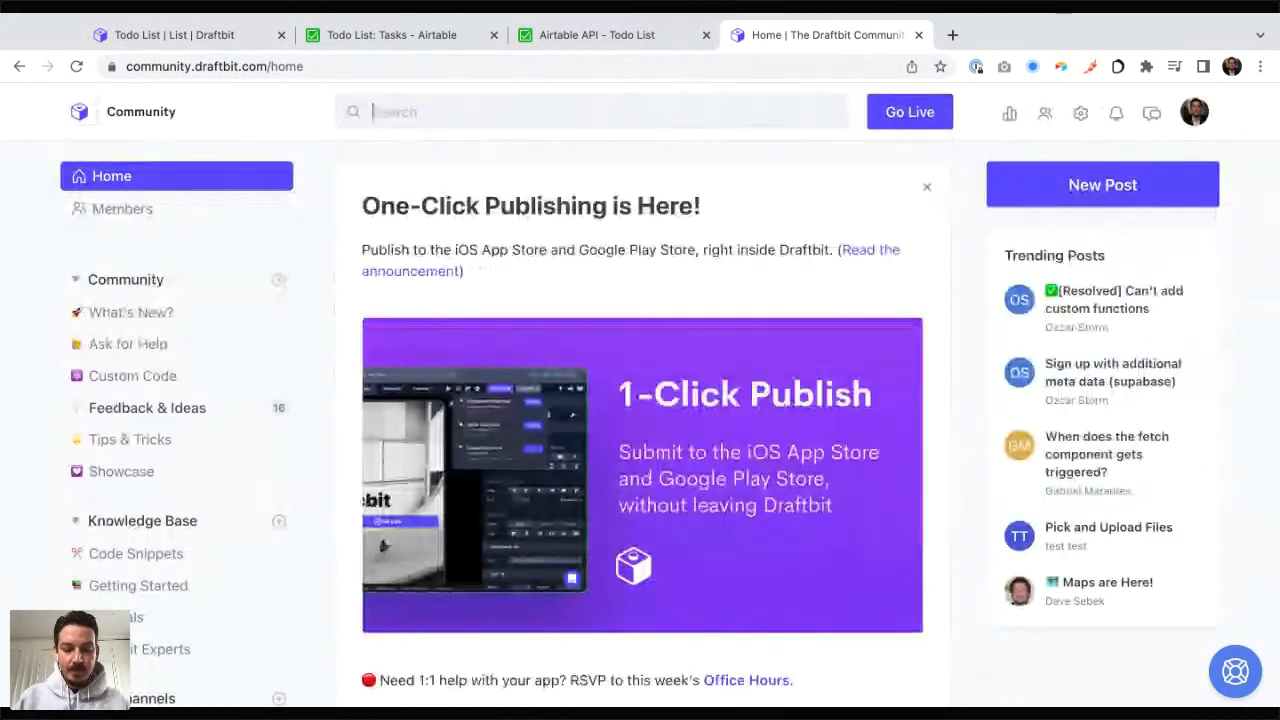
{"action": "type", "text": "flex"}
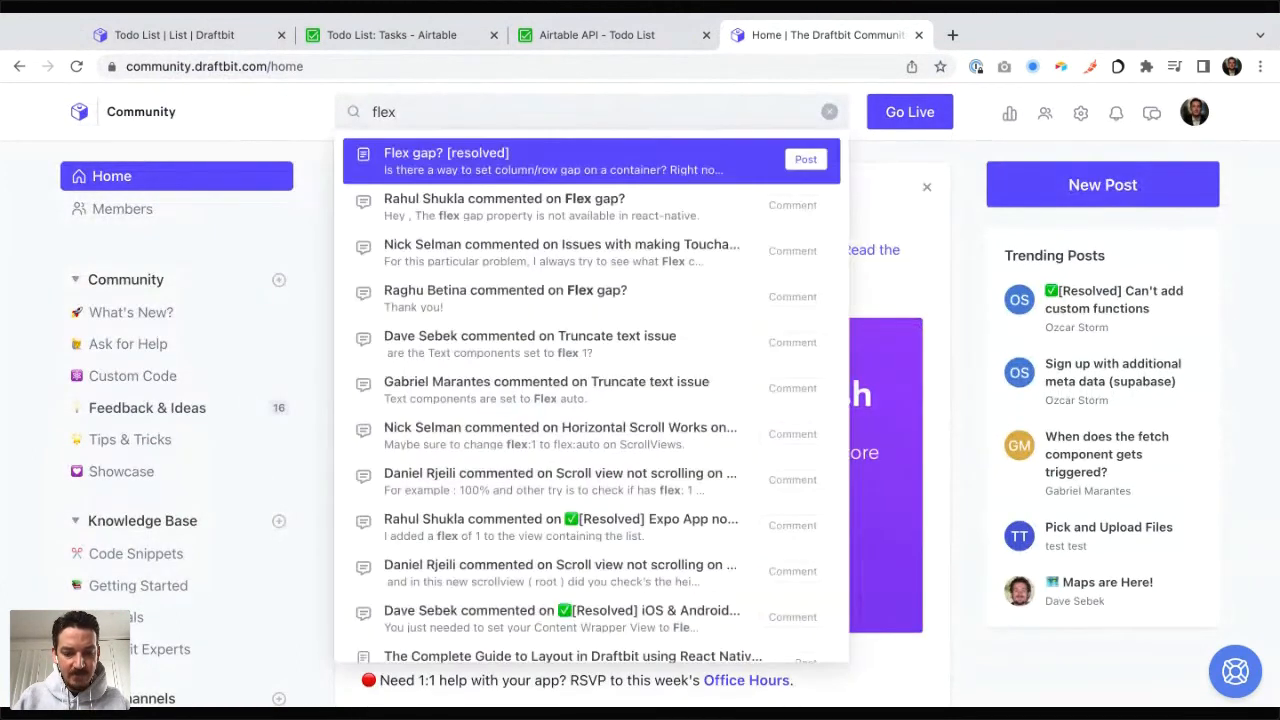
{"action": "type", "text": "box"}
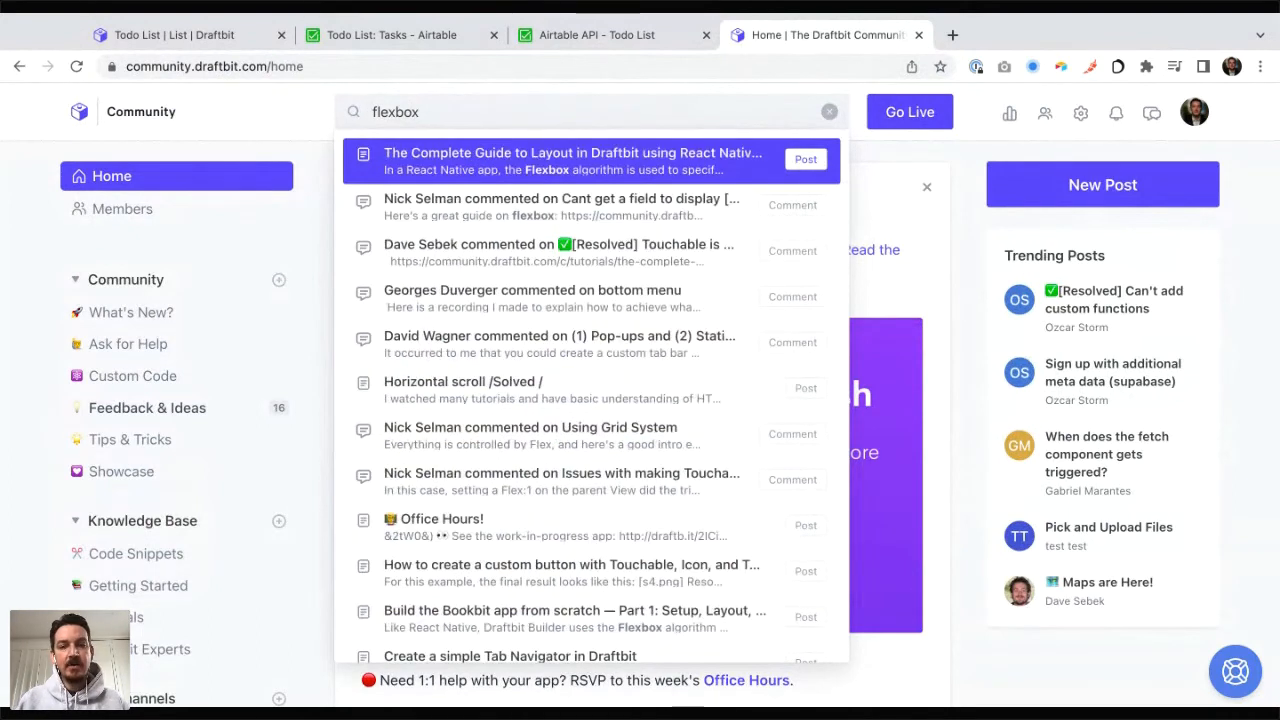
Step: Open the complete guide to layout with React Native Flexbox and read through its flexDirection and justifyContent sections
{"action": "left_click", "coordinate": [548, 162]}
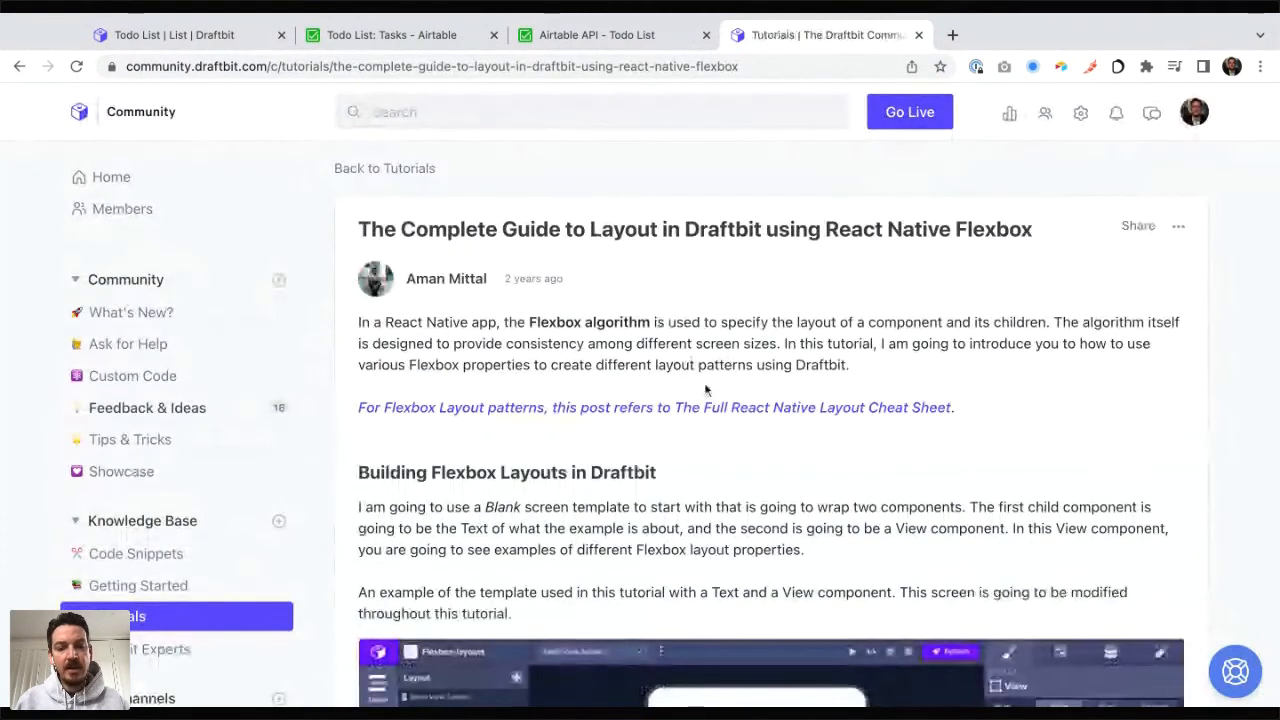
{"action": "scroll", "coordinate": [705, 389], "scroll_direction": "down", "scroll_amount": 2}
{"action": "scroll", "coordinate": [704, 382], "scroll_direction": "down", "scroll_amount": 6}
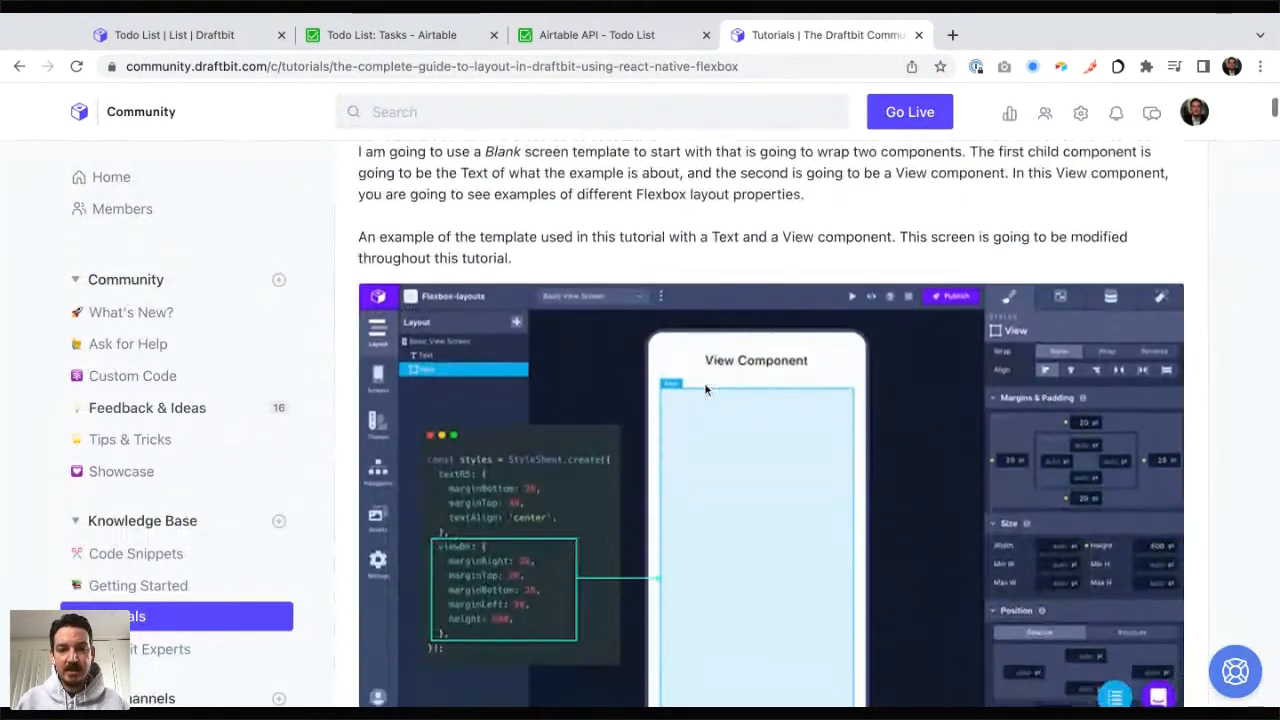
{"action": "scroll", "coordinate": [704, 382], "scroll_direction": "down", "scroll_amount": 16}
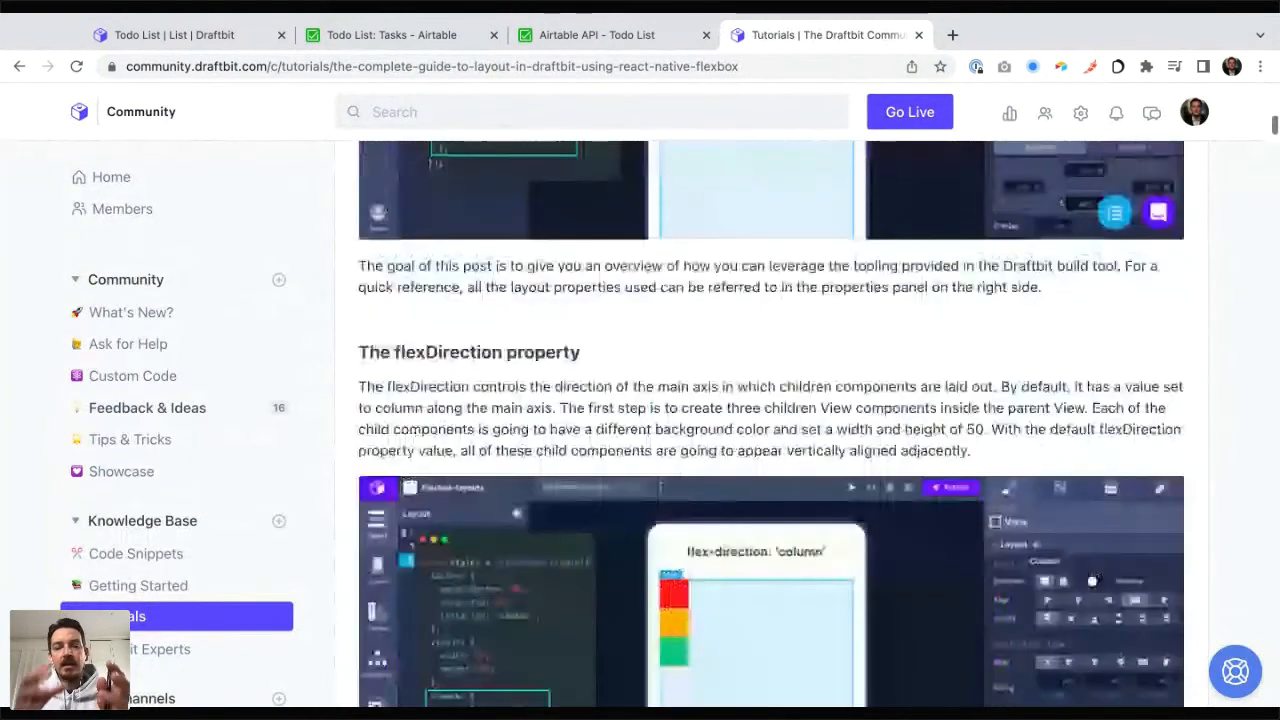
{"action": "scroll", "coordinate": [704, 382], "scroll_direction": "down", "scroll_amount": 11}
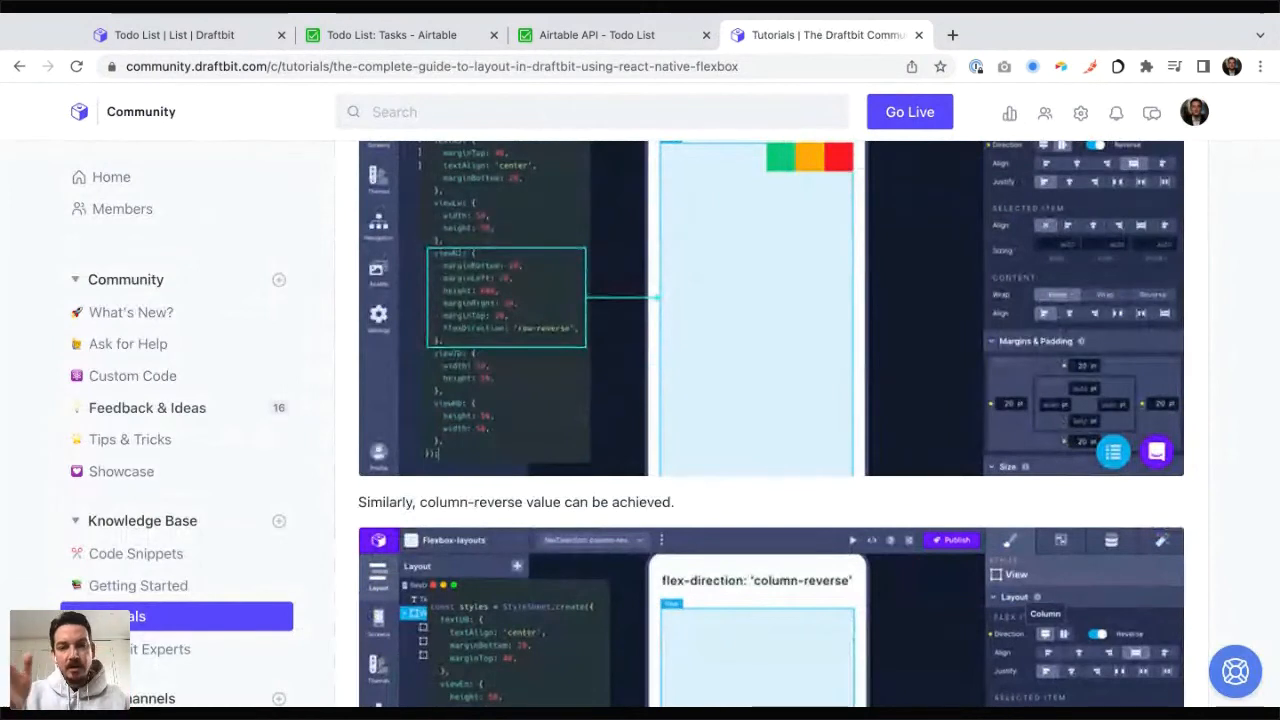
{"action": "scroll", "coordinate": [770, 420], "scroll_direction": "down", "scroll_amount": 1}
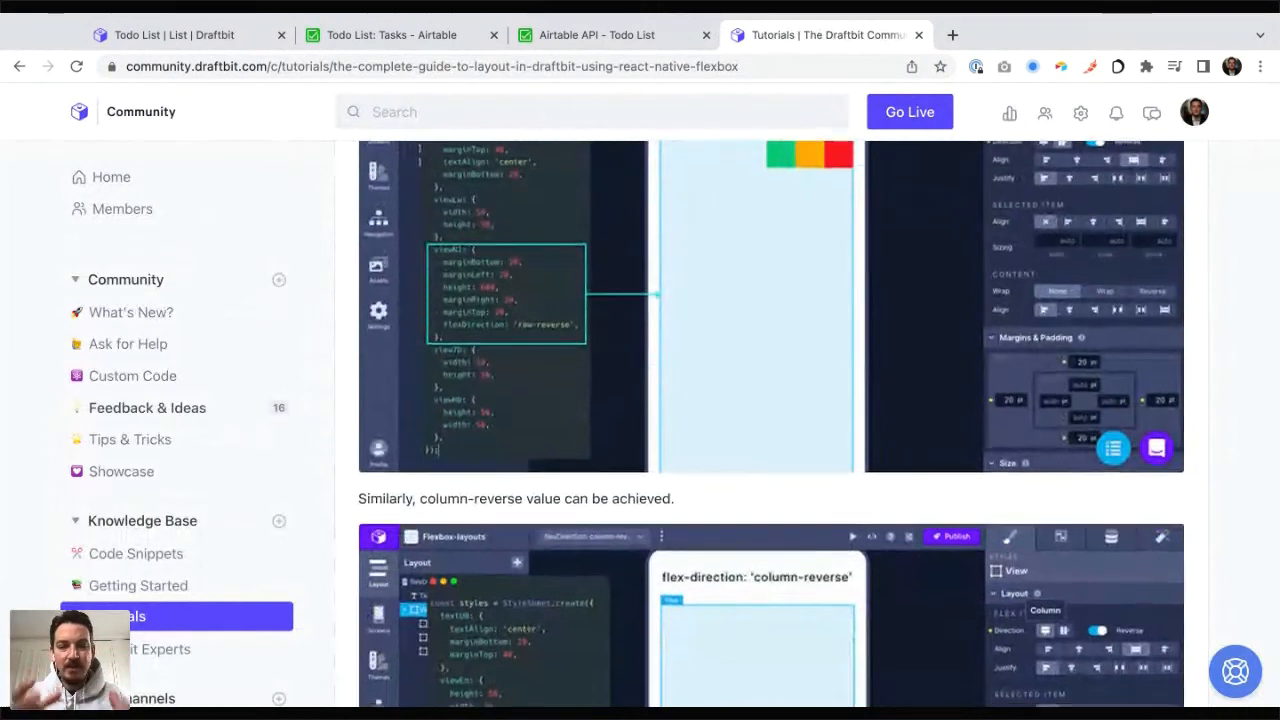
{"action": "scroll", "coordinate": [770, 420], "scroll_direction": "down", "scroll_amount": 1}
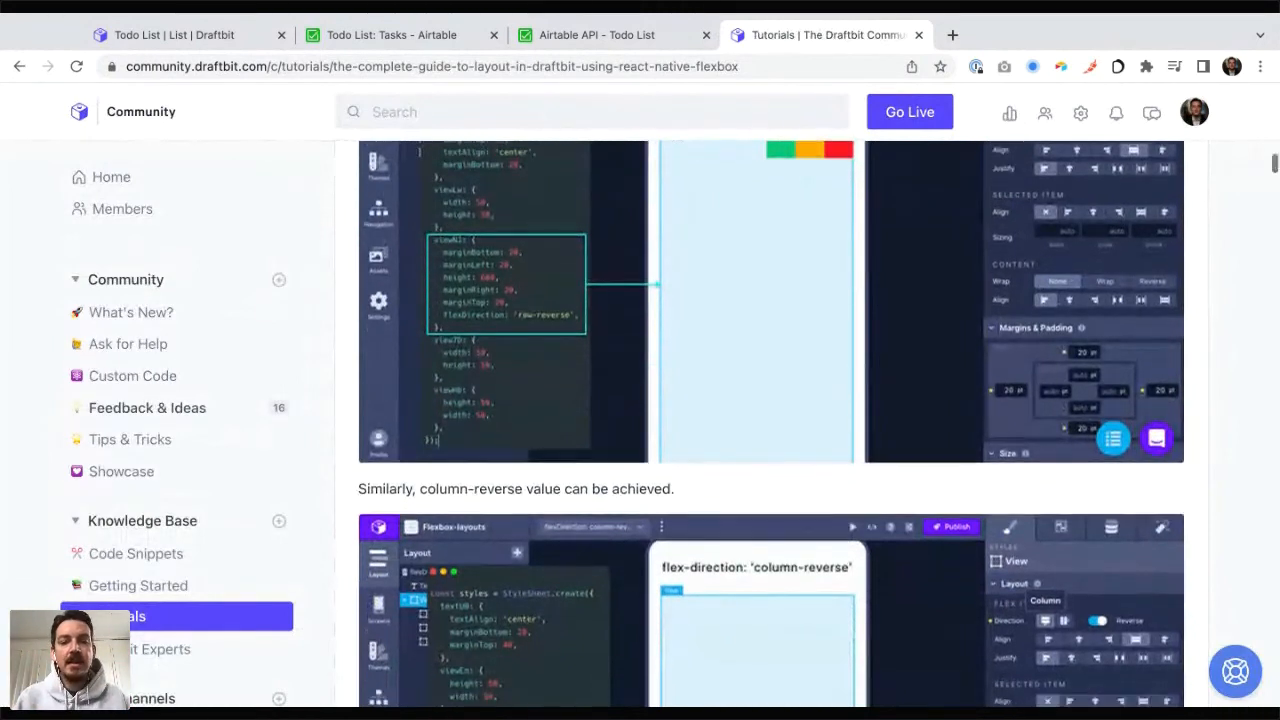
{"action": "scroll", "coordinate": [770, 420], "scroll_direction": "down", "scroll_amount": 3}
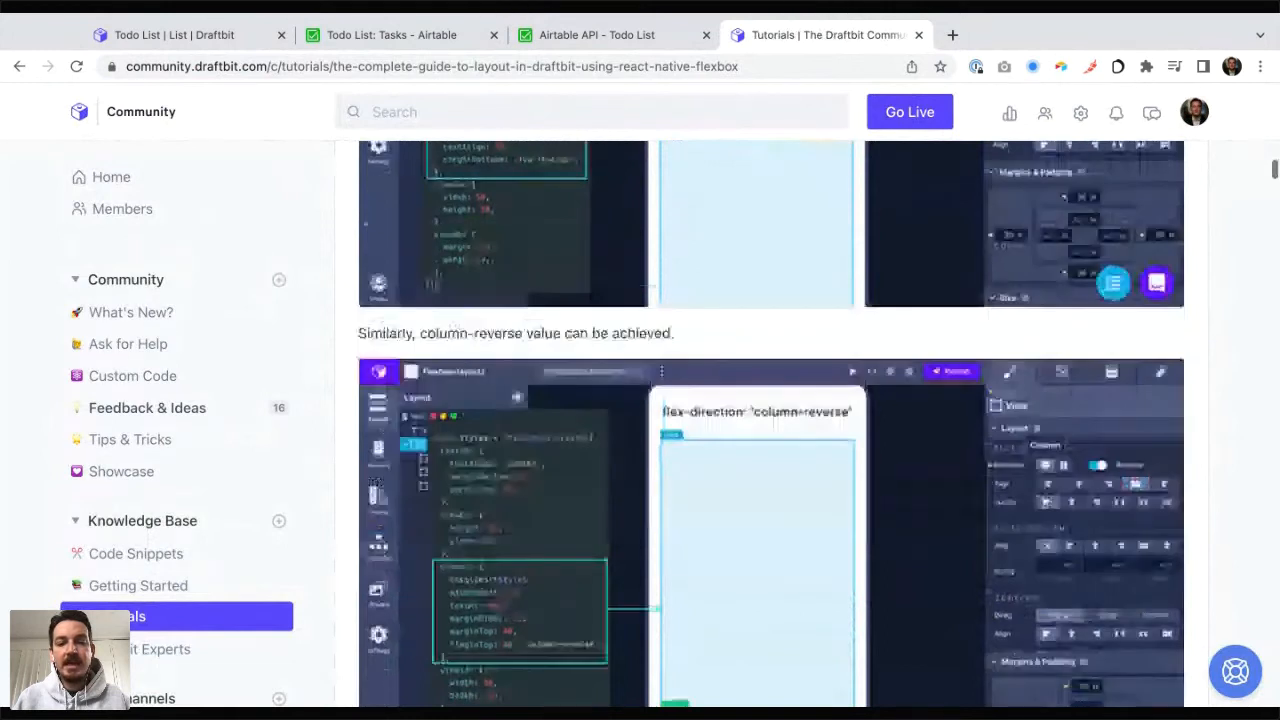
{"action": "scroll", "coordinate": [770, 420], "scroll_direction": "down", "scroll_amount": 8}
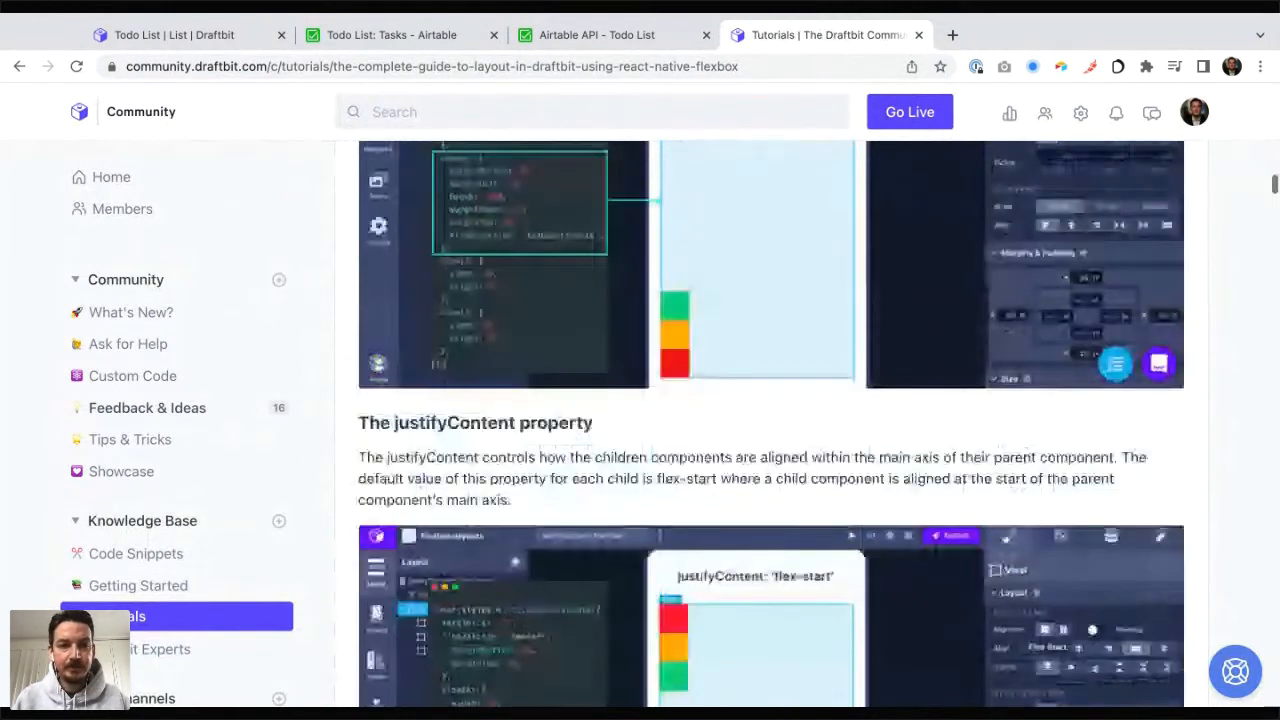
{"action": "scroll", "coordinate": [770, 424], "scroll_direction": "down", "scroll_amount": 20}
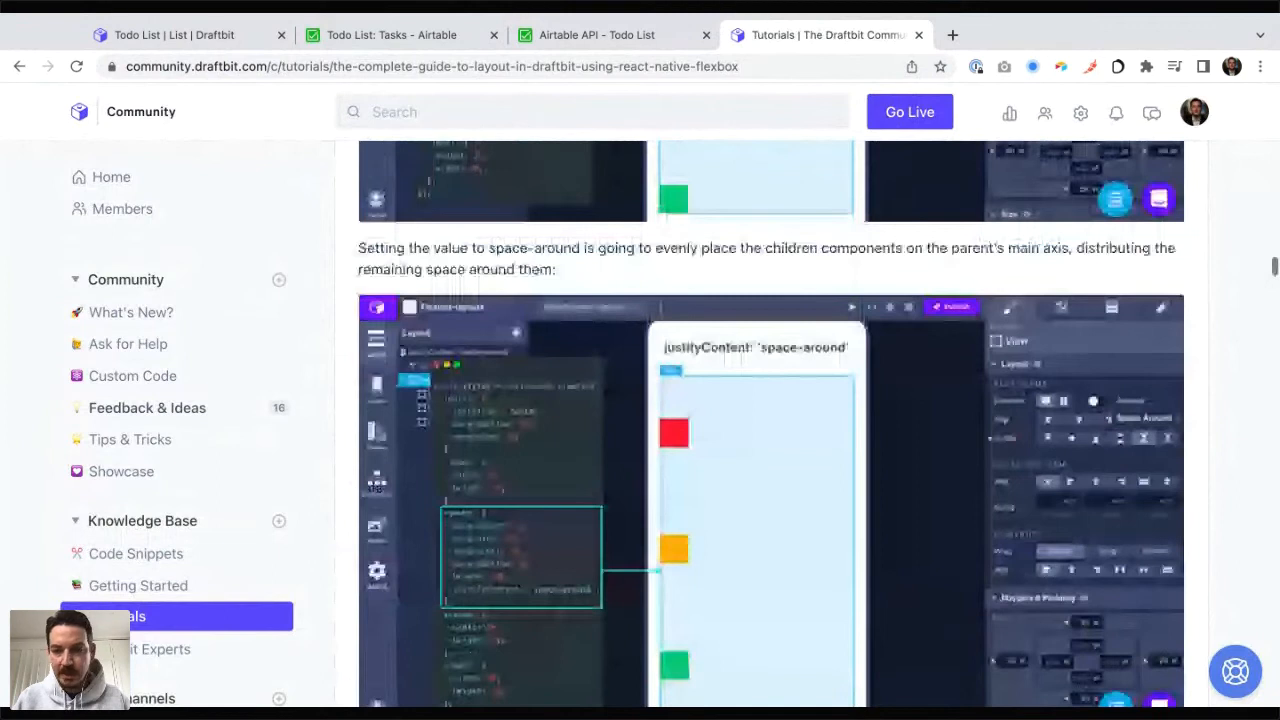
{"action": "scroll", "coordinate": [770, 424], "scroll_direction": "down", "scroll_amount": 2}
{"action": "left_click", "coordinate": [280, 66]}
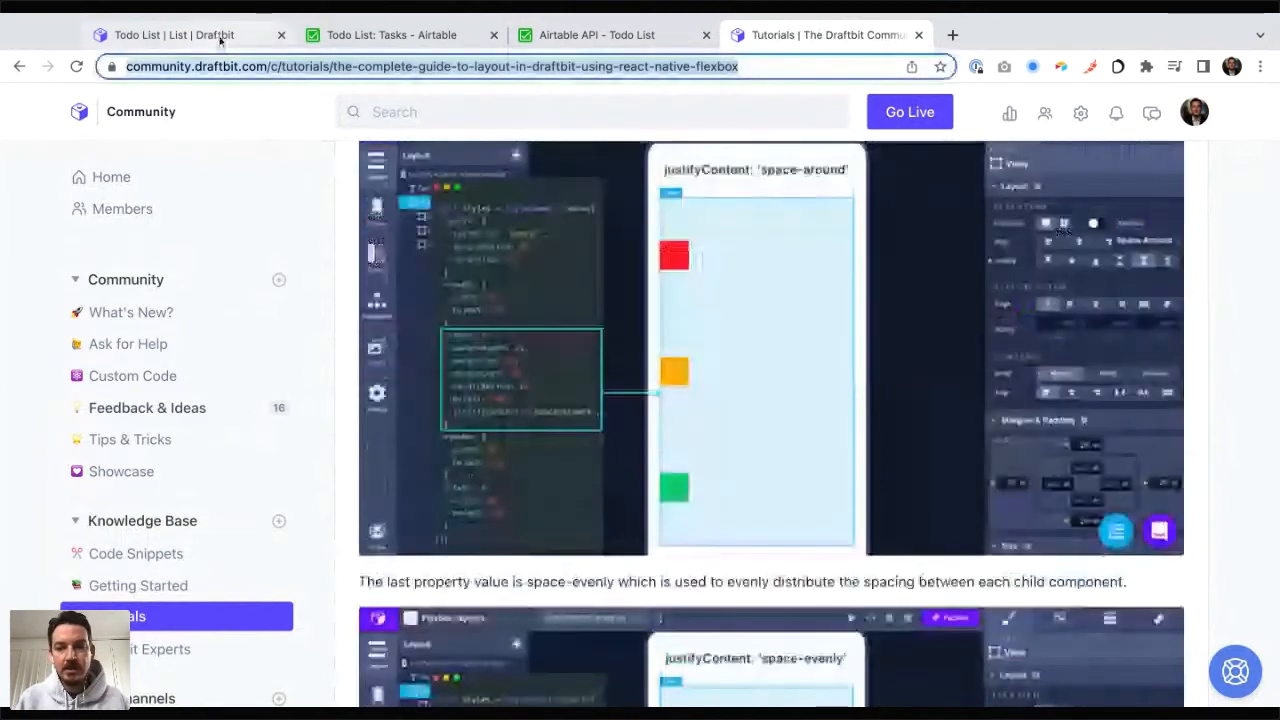
Step: Back in Draftbit, set the View's flex direction to Row and its item alignment to center
{"action": "left_click", "coordinate": [220, 38]}
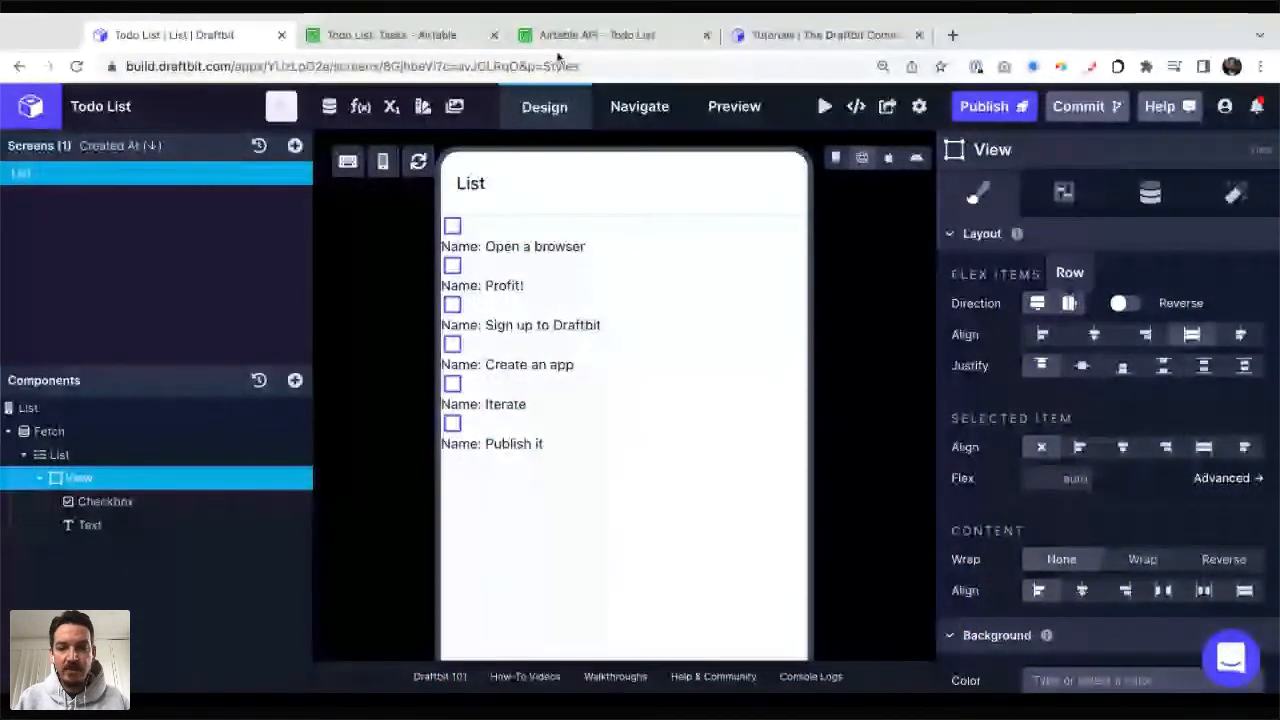
{"action": "left_click", "coordinate": [1069, 304]}
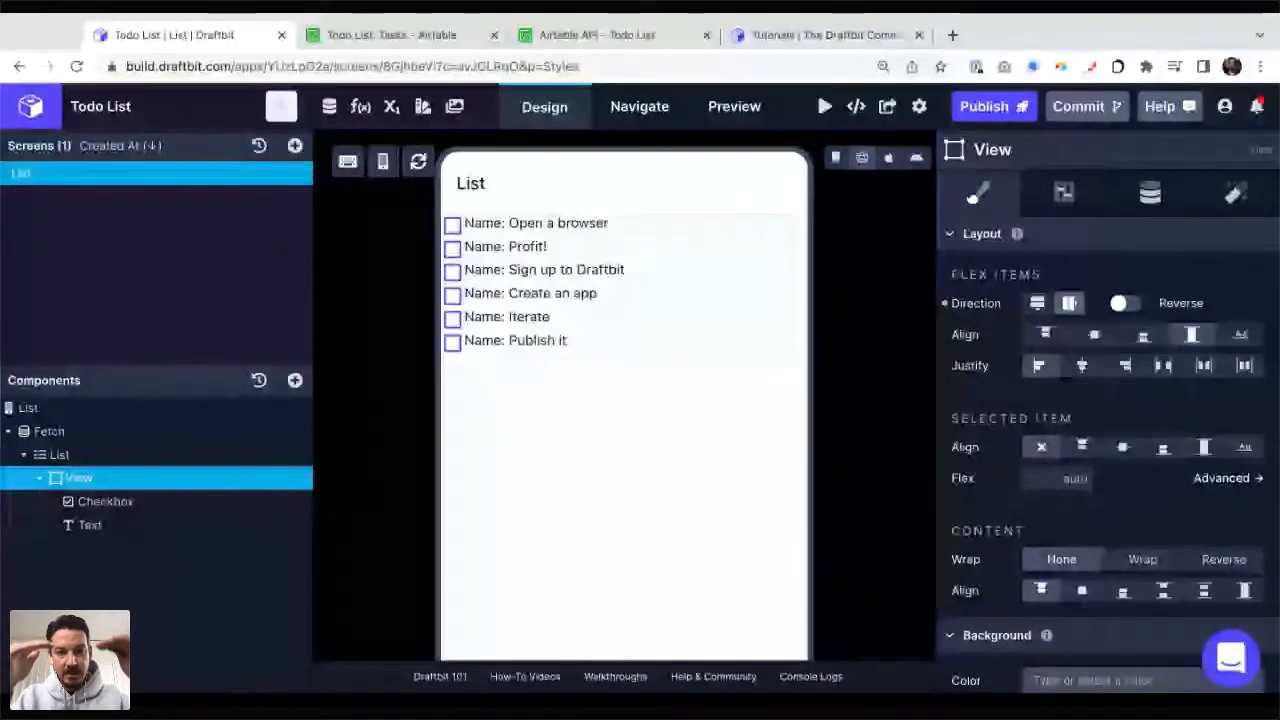
{"action": "left_click", "coordinate": [1094, 336]}
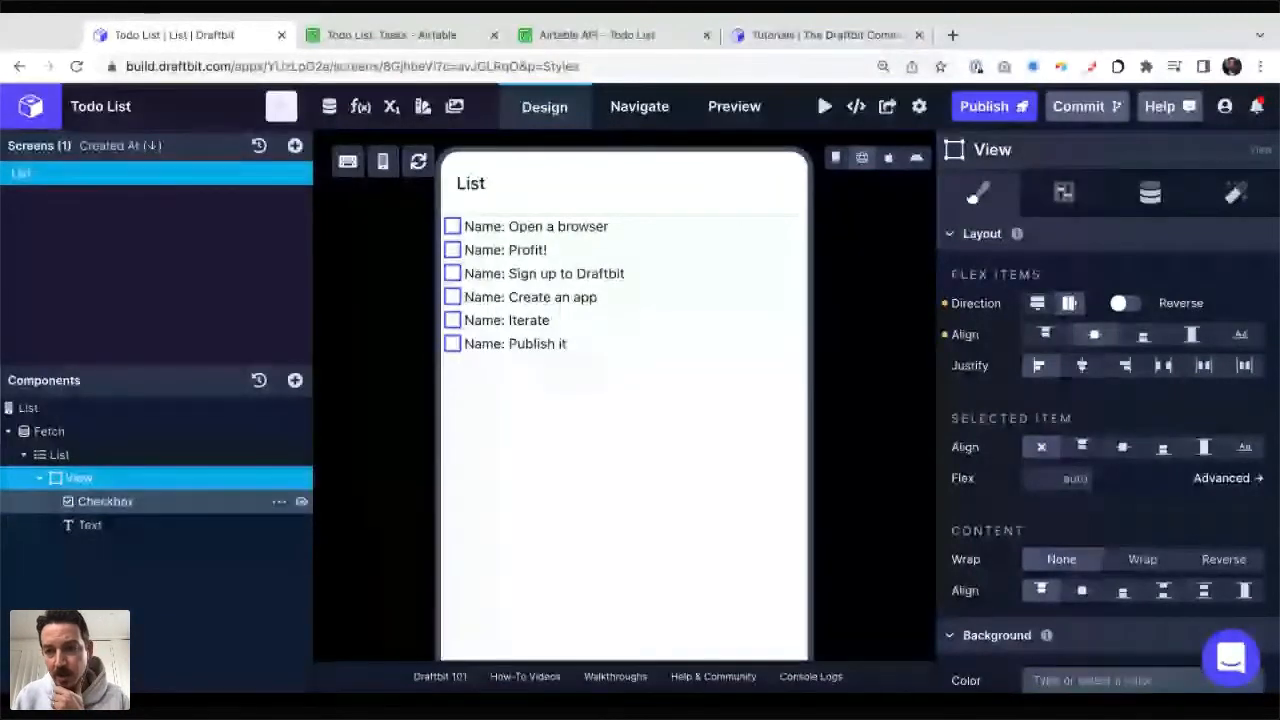
Step: Bind the Checkbox's Initial Value to fields.Status from the list item
{"action": "left_click", "coordinate": [106, 502]}
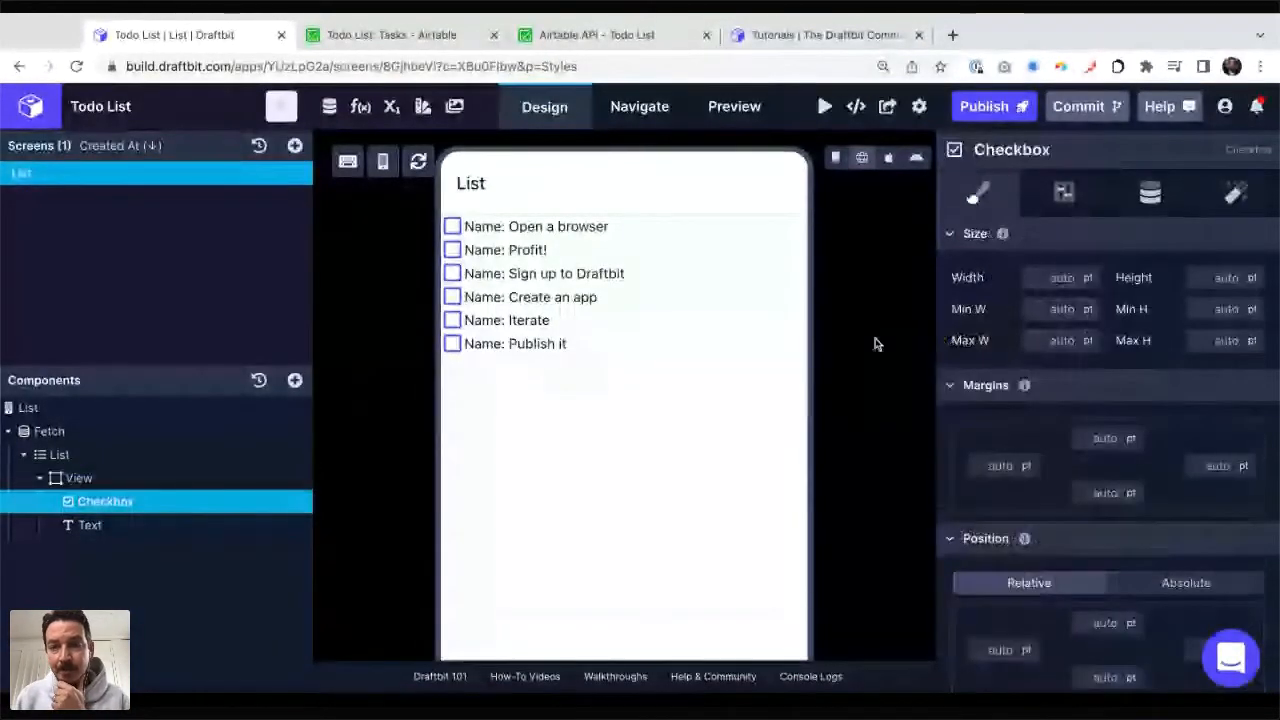
{"action": "left_click", "coordinate": [1149, 195]}
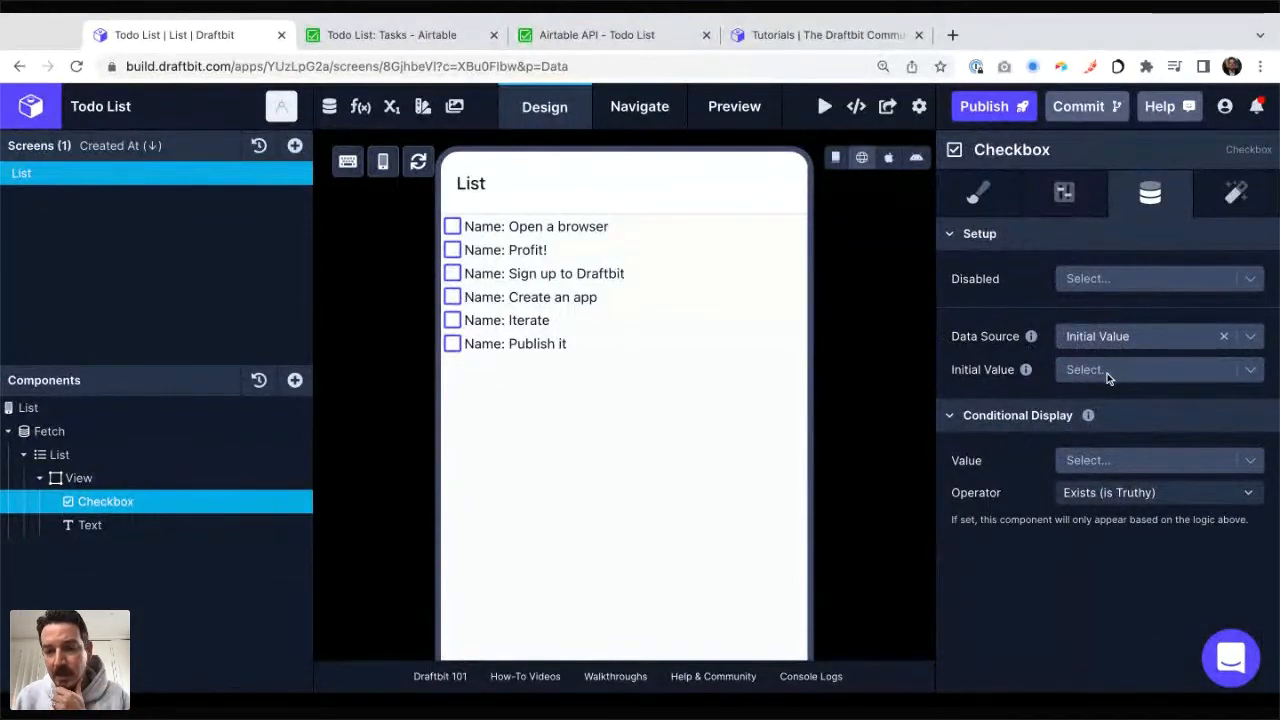
{"action": "left_click", "coordinate": [1107, 373]}
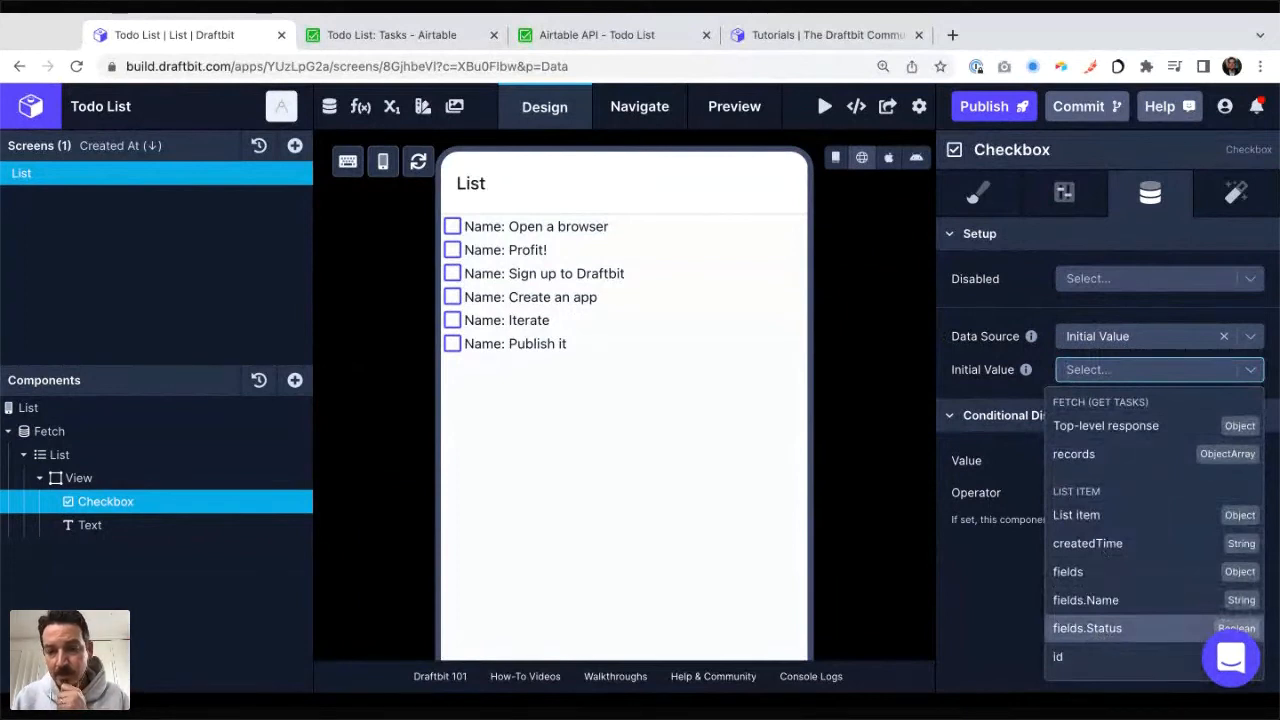
{"action": "left_click", "coordinate": [1100, 629]}
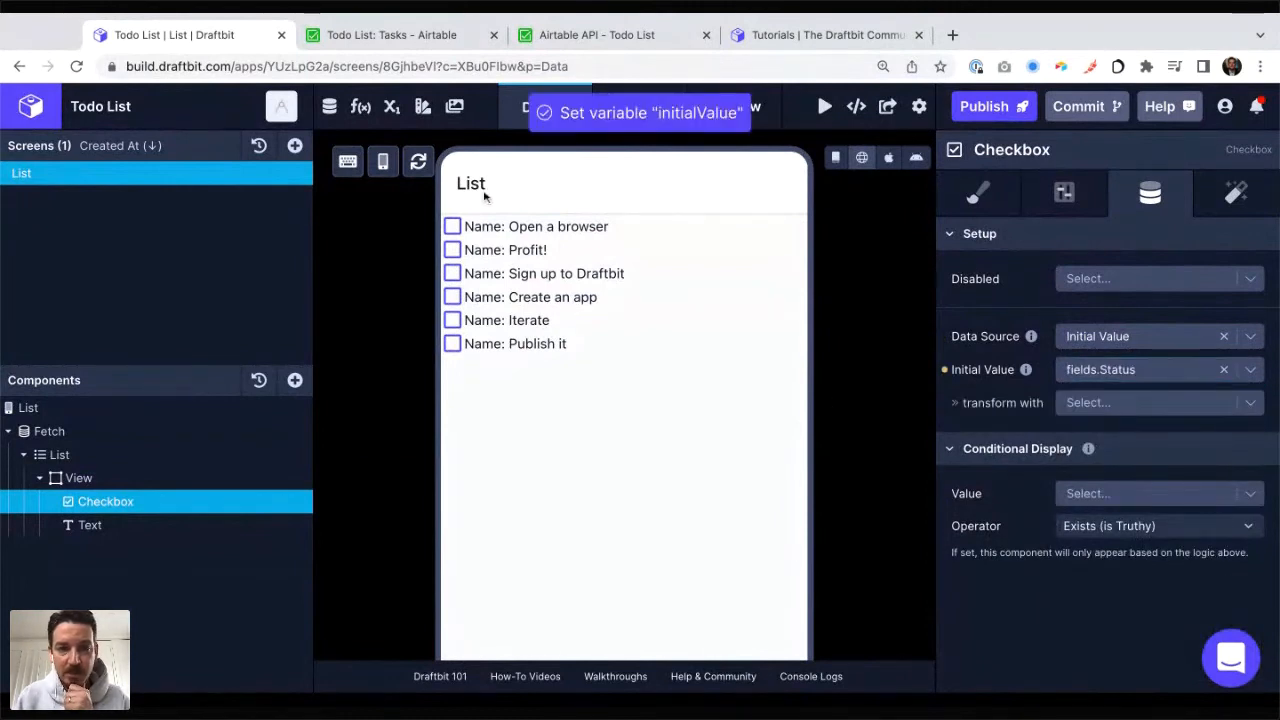
Step: In the Airtable Tasks table, uncheck Status for Sign up to Draftbit, Publish it and Profit!, and return to Draftbit
{"action": "left_click", "coordinate": [425, 36]}
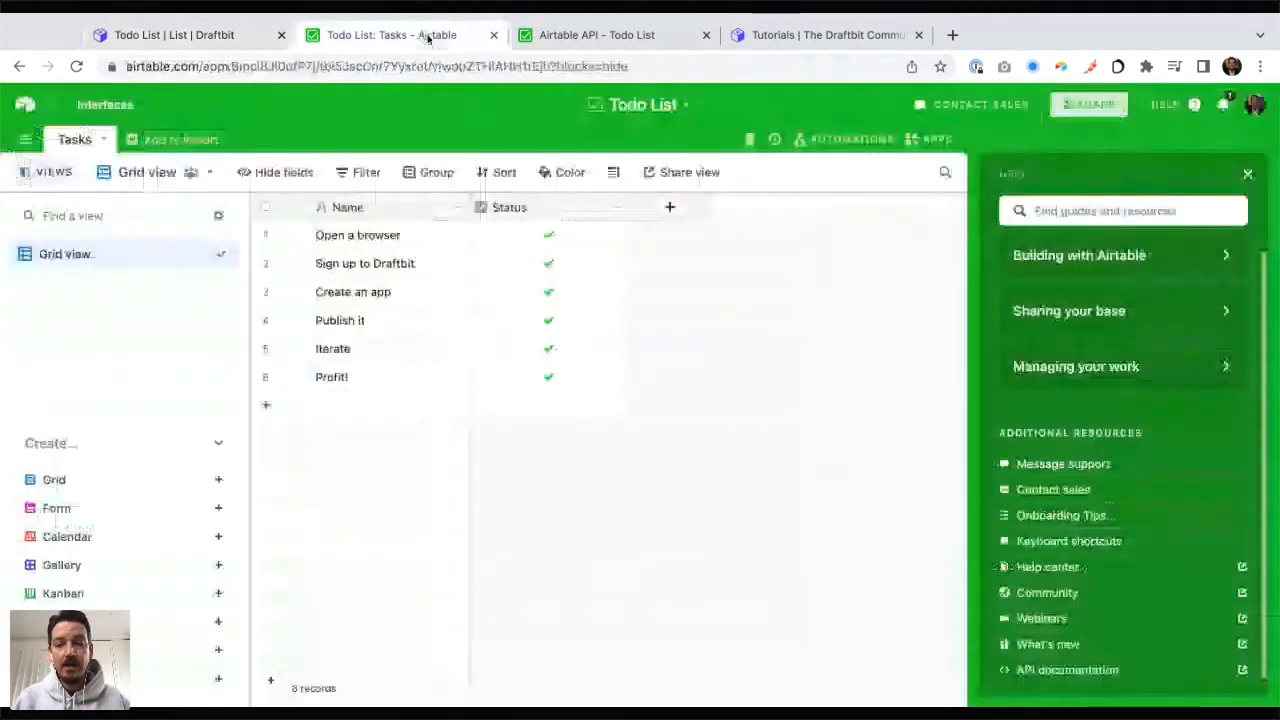
{"action": "left_click", "coordinate": [185, 36]}
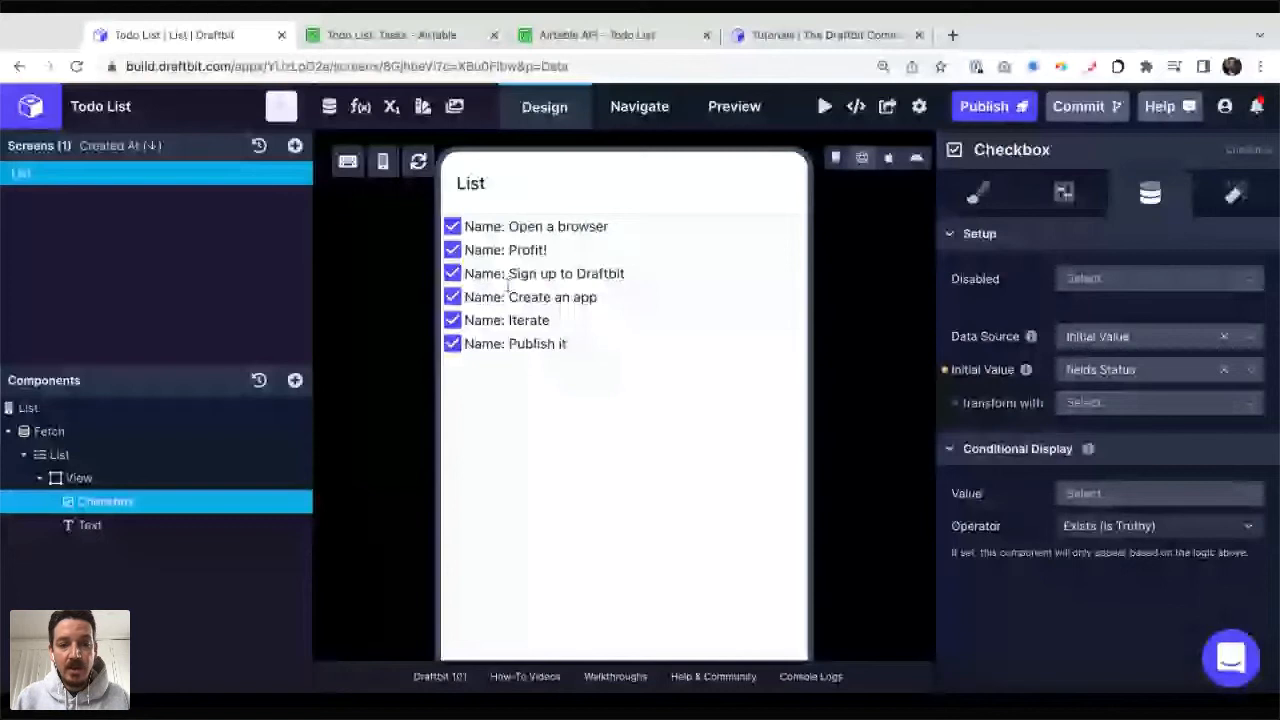
{"action": "key", "text": "ctrl+Tab"}
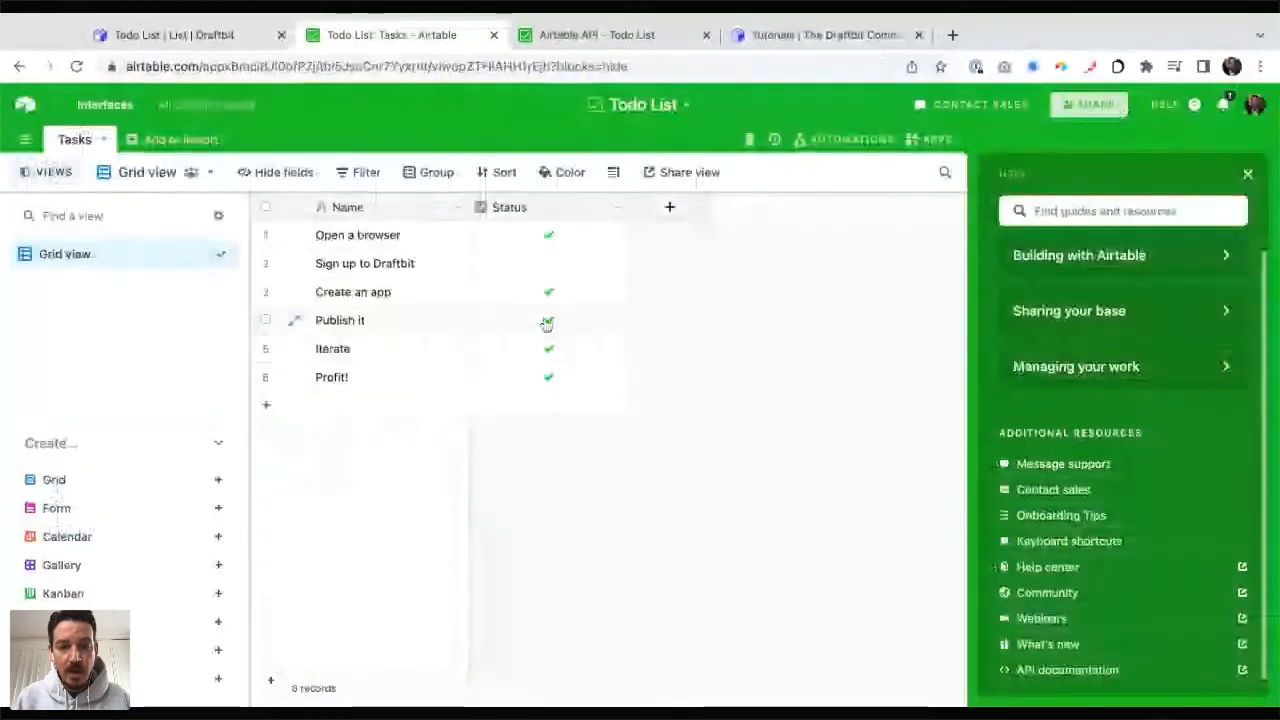
{"action": "left_click", "coordinate": [548, 323]}
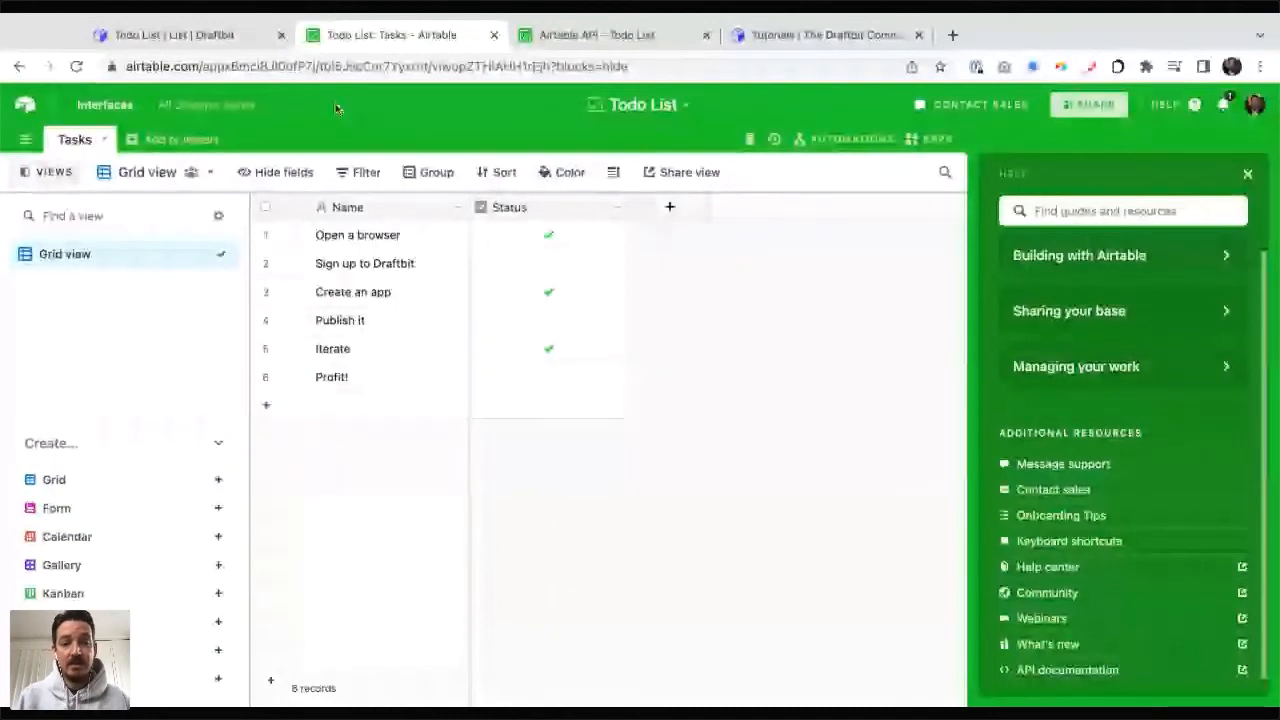
{"action": "left_click", "coordinate": [222, 34]}
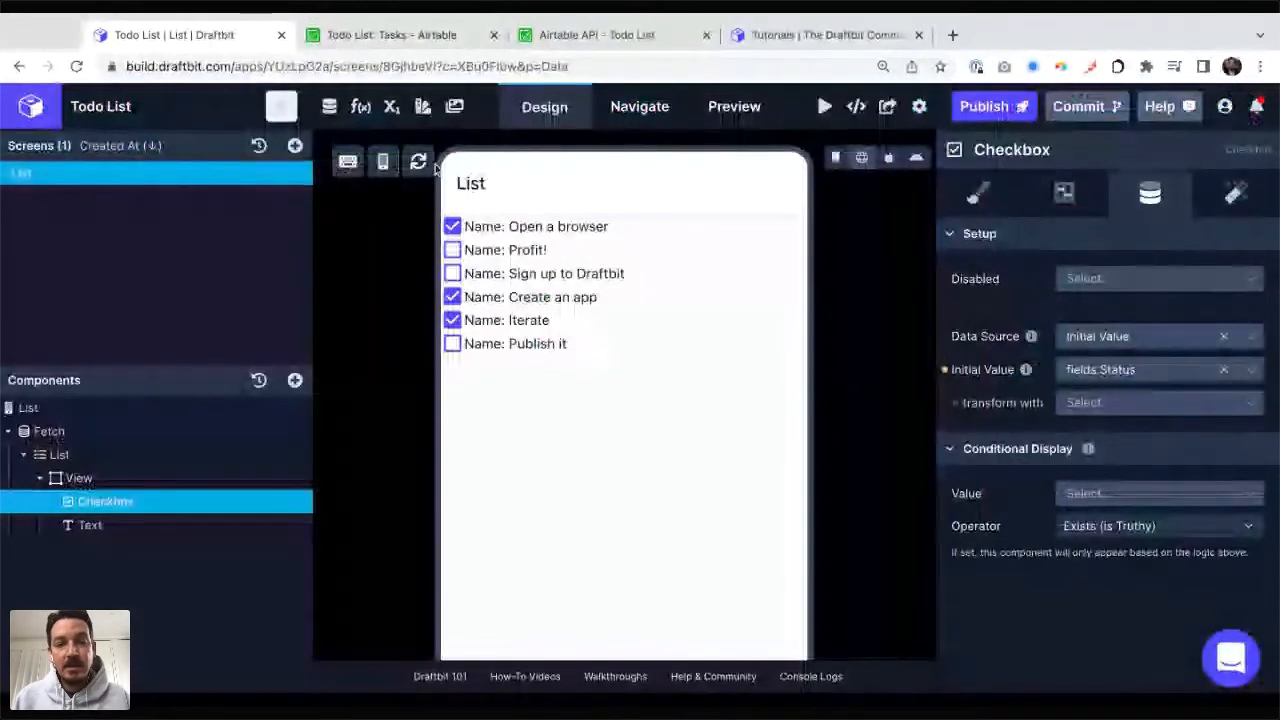
Step: Compare the order of the tasks in the Airtable grid with their order in the Draftbit preview
{"action": "left_click", "coordinate": [396, 38]}
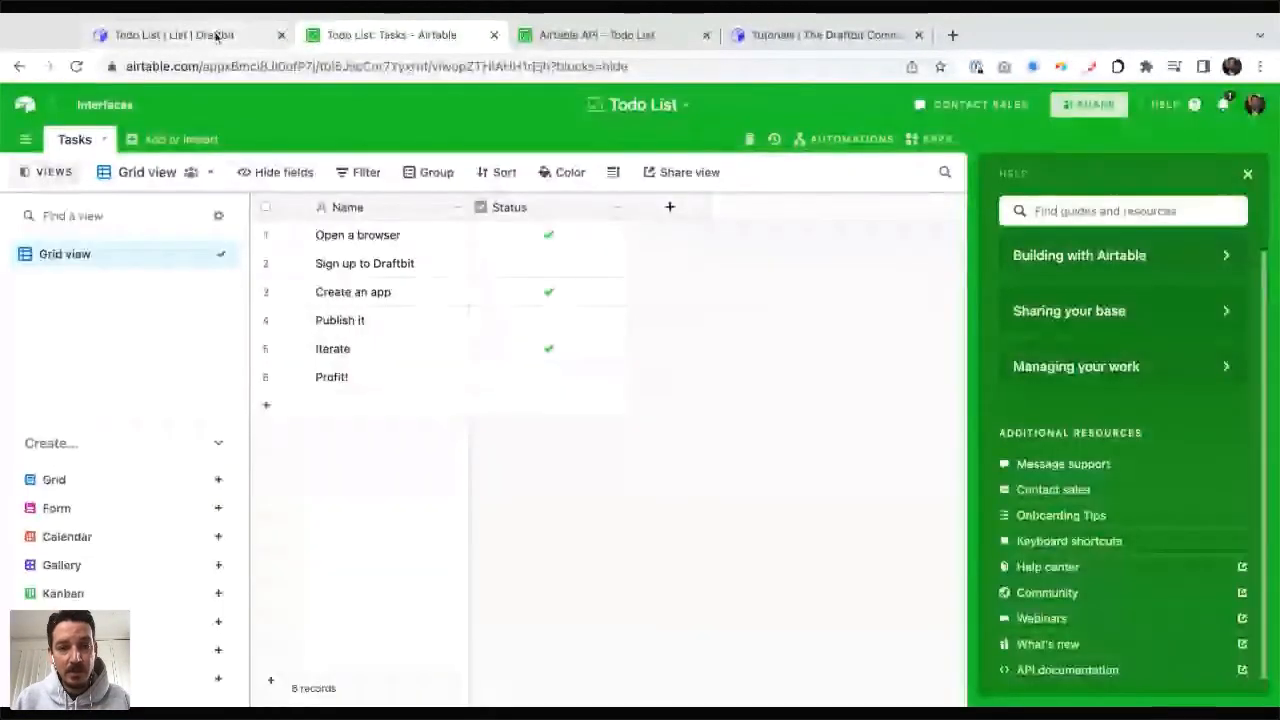
{"action": "left_click", "coordinate": [217, 37]}
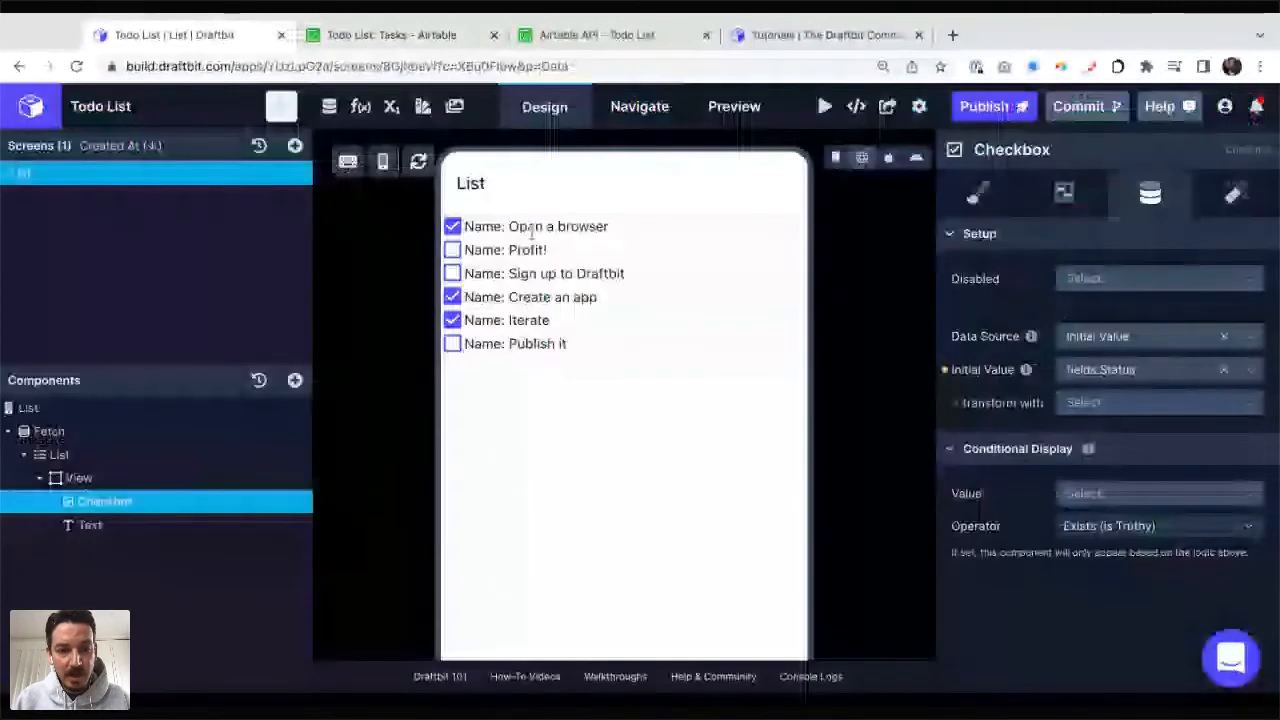
{"action": "left_click", "coordinate": [391, 36]}
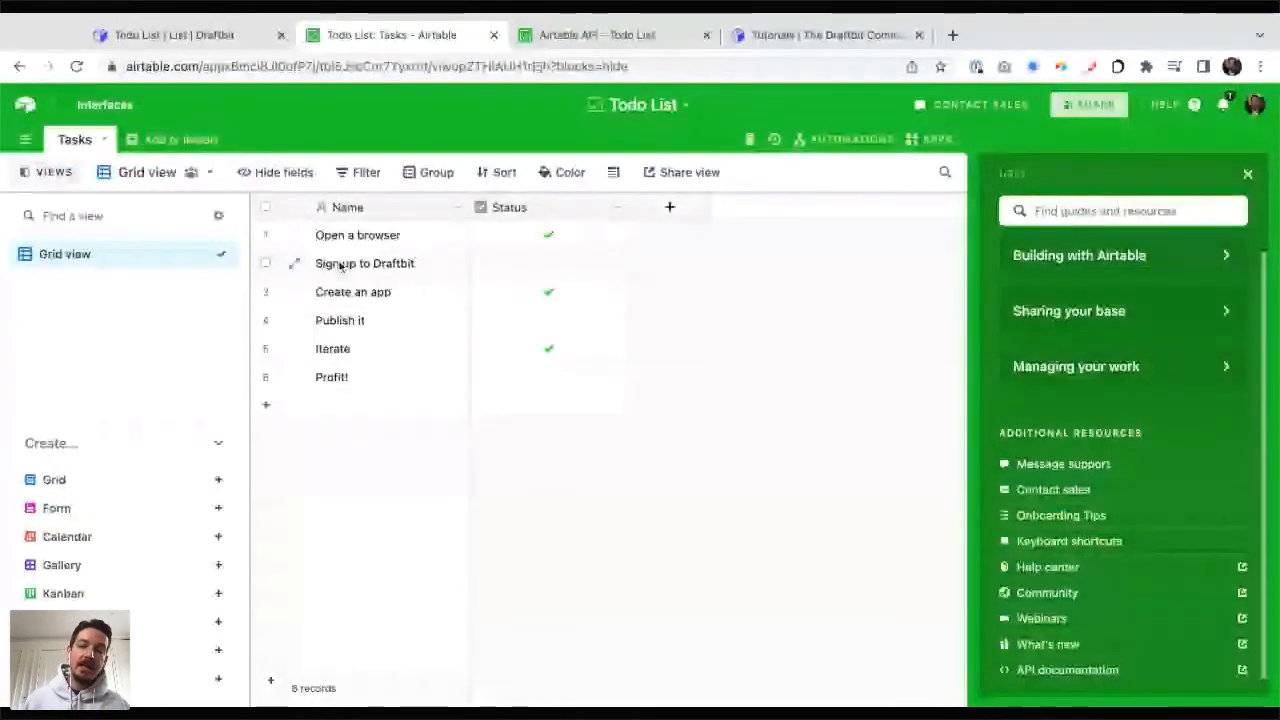
{"action": "left_click", "coordinate": [175, 36]}
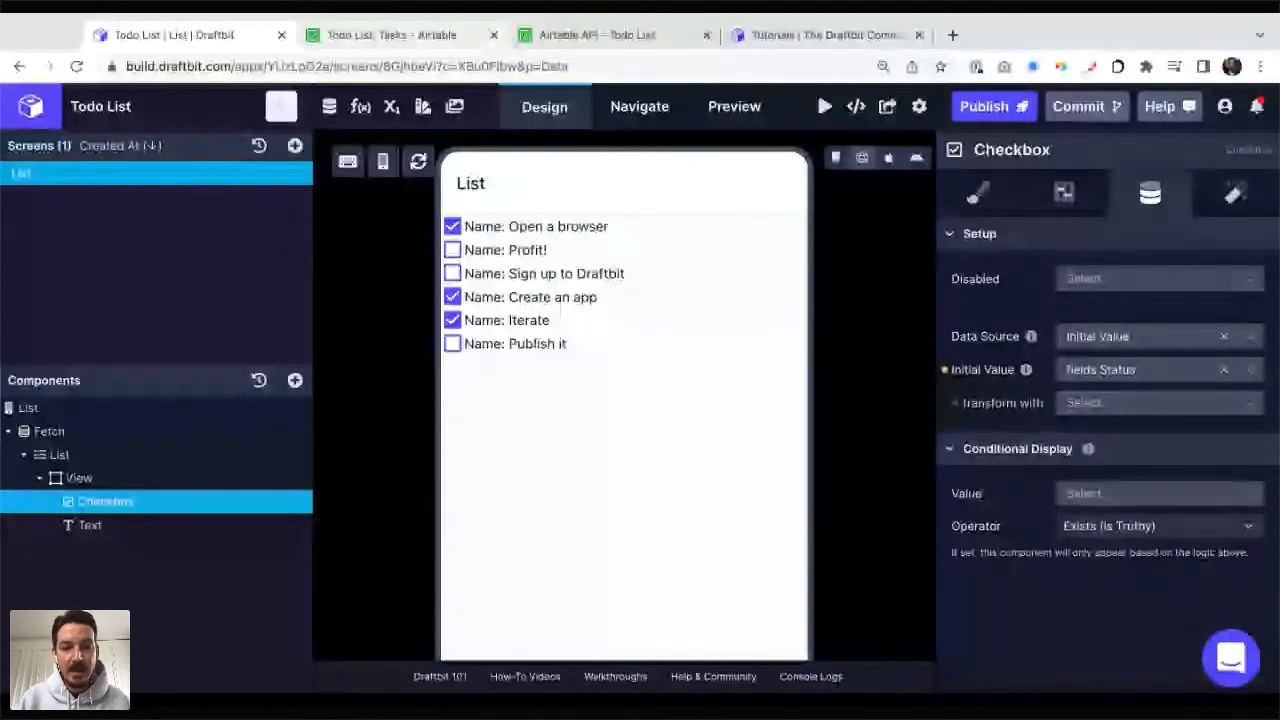
Step: Add a new record named "Latest" to the Airtable Tasks table and return to the Draftbit preview
{"action": "left_click", "coordinate": [408, 36]}
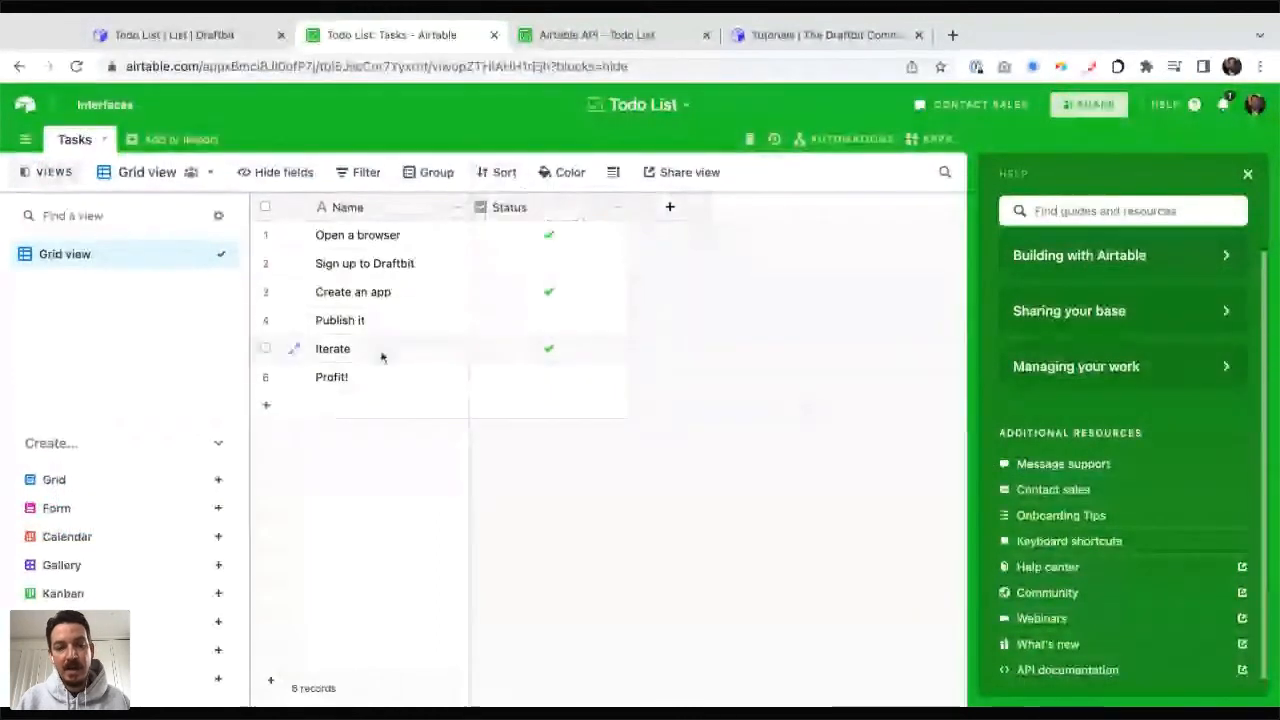
{"action": "left_click", "coordinate": [300, 409]}
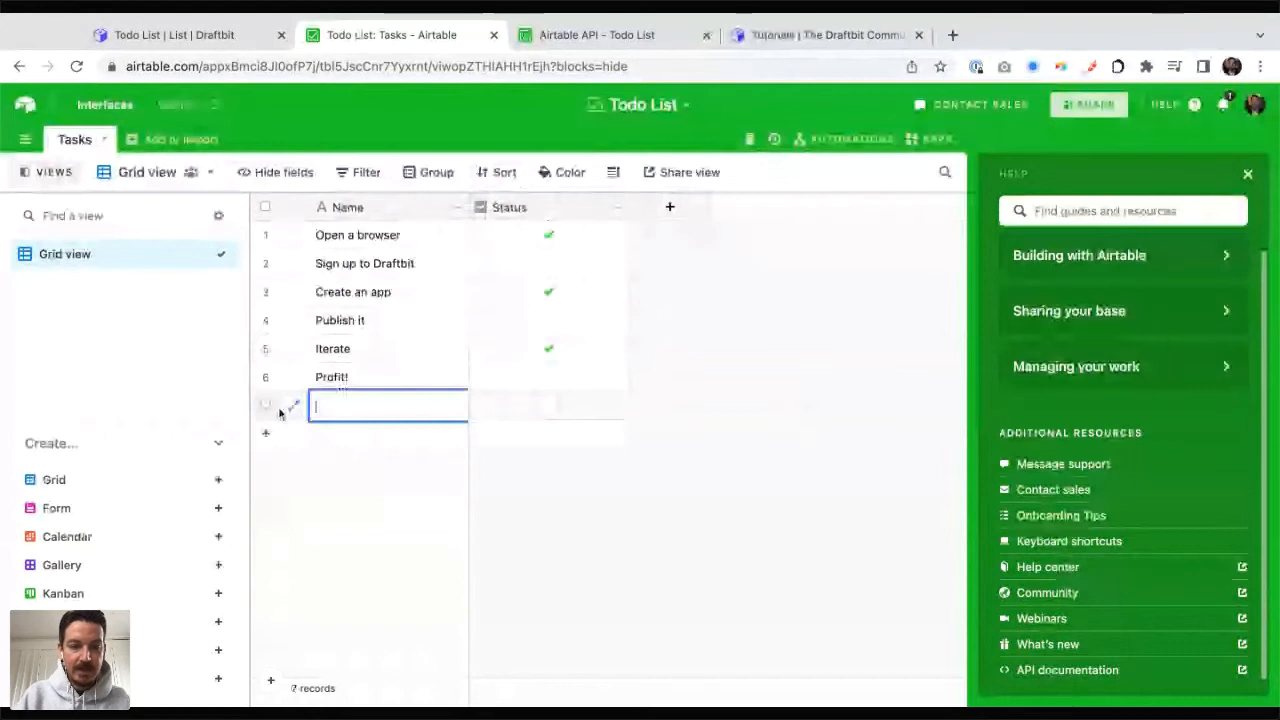
{"action": "type", "text": "Latest"}
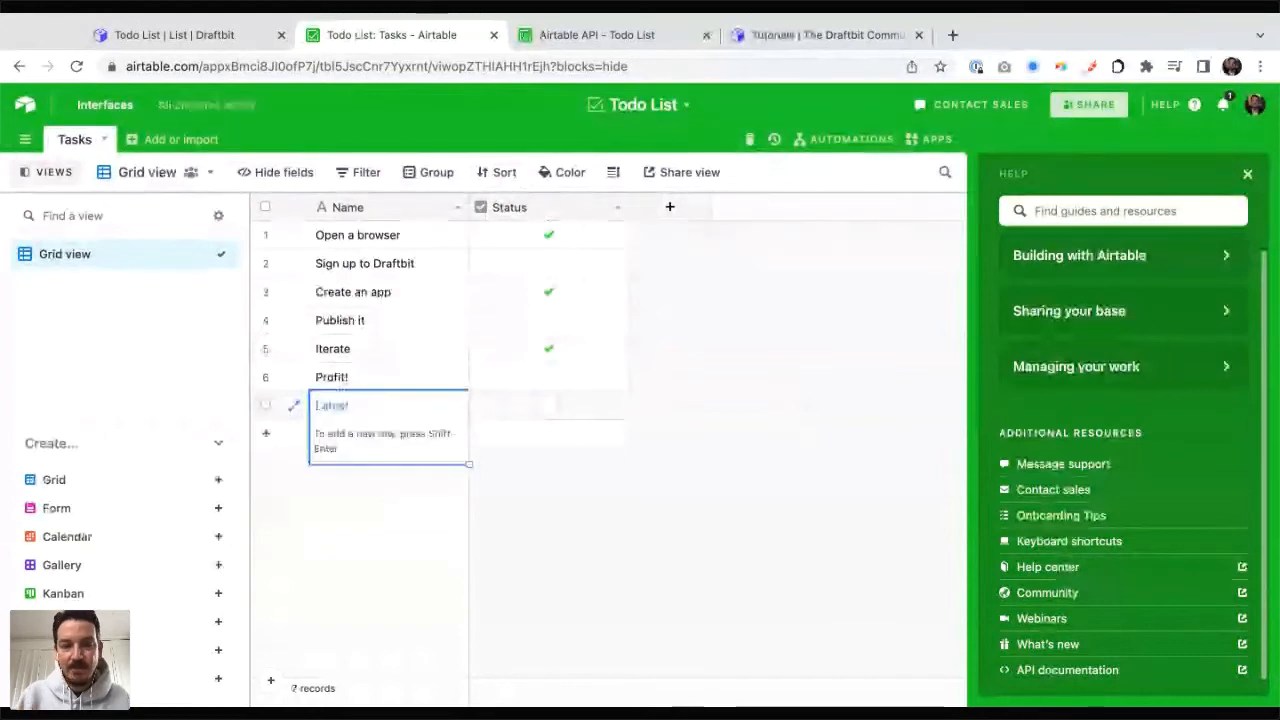
{"action": "left_click", "coordinate": [607, 500]}
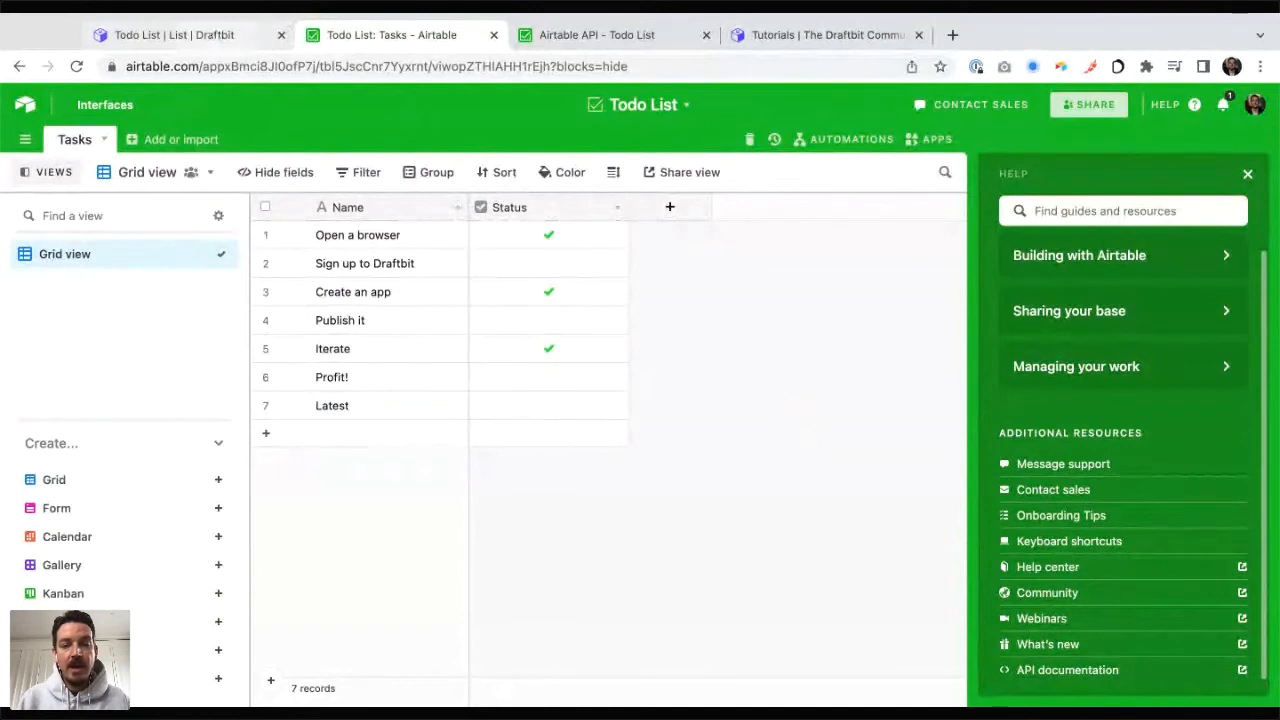
{"action": "key", "text": "ctrl+shift+Tab"}
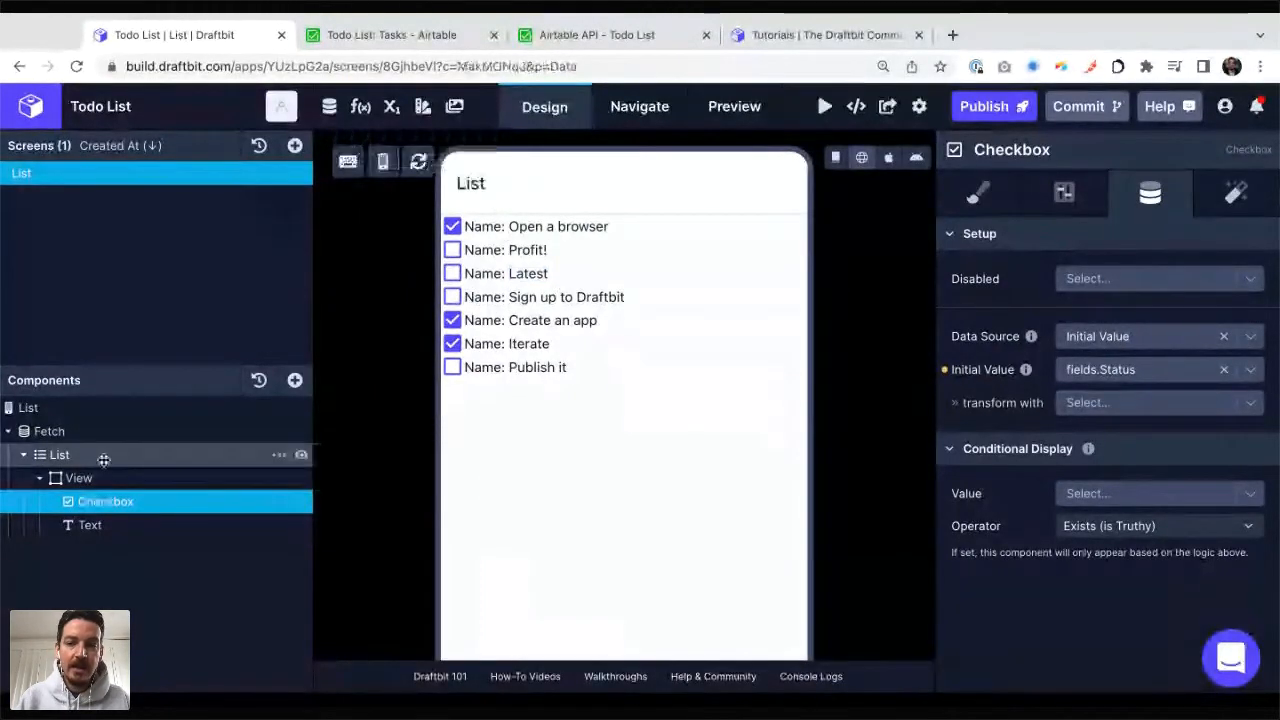
Step: Check the List component's data settings, and look up the List records section for the Tasks table in the Airtable API documentation
{"action": "left_click", "coordinate": [95, 454]}
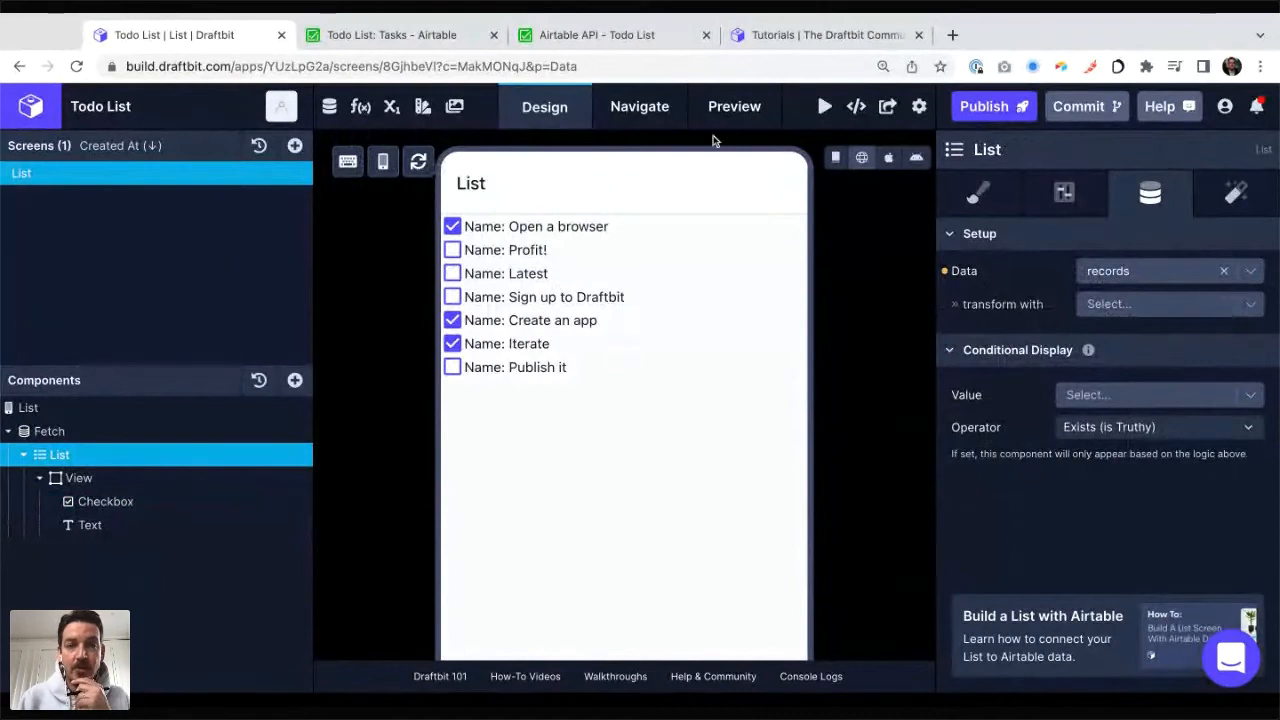
{"action": "left_click", "coordinate": [440, 40]}
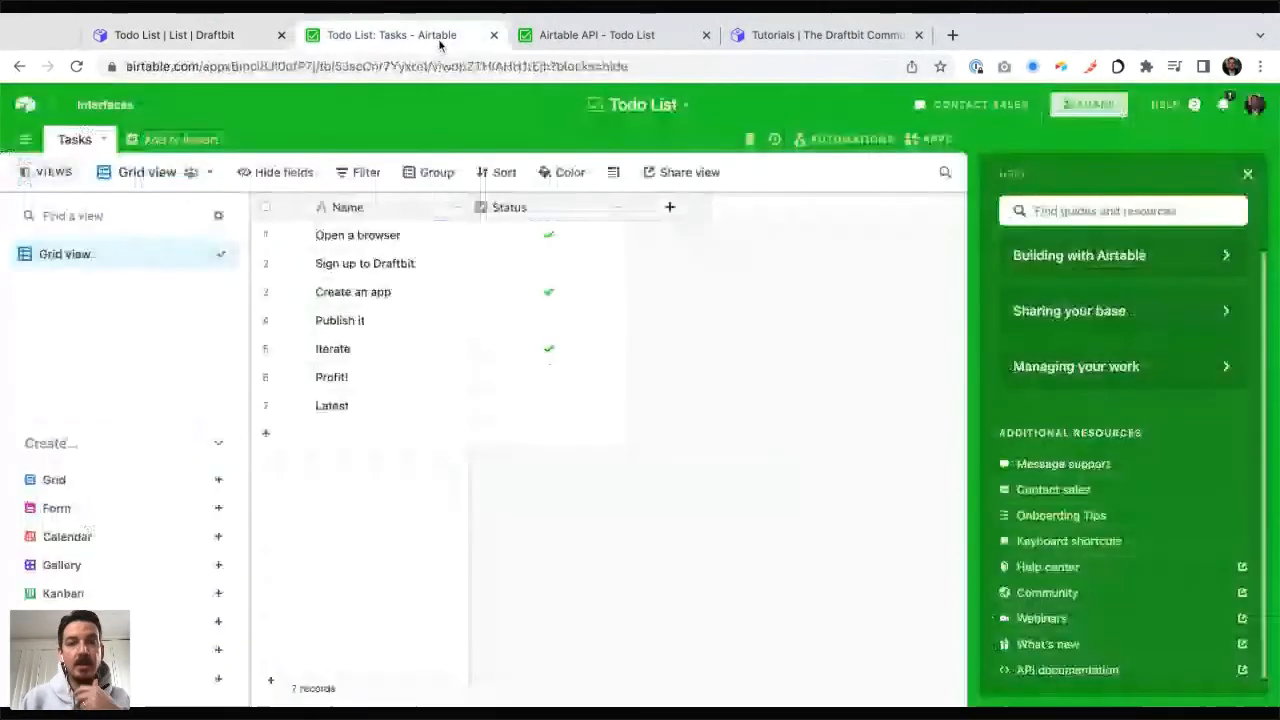
{"action": "left_click", "coordinate": [590, 38]}
{"action": "left_click", "coordinate": [58, 300]}
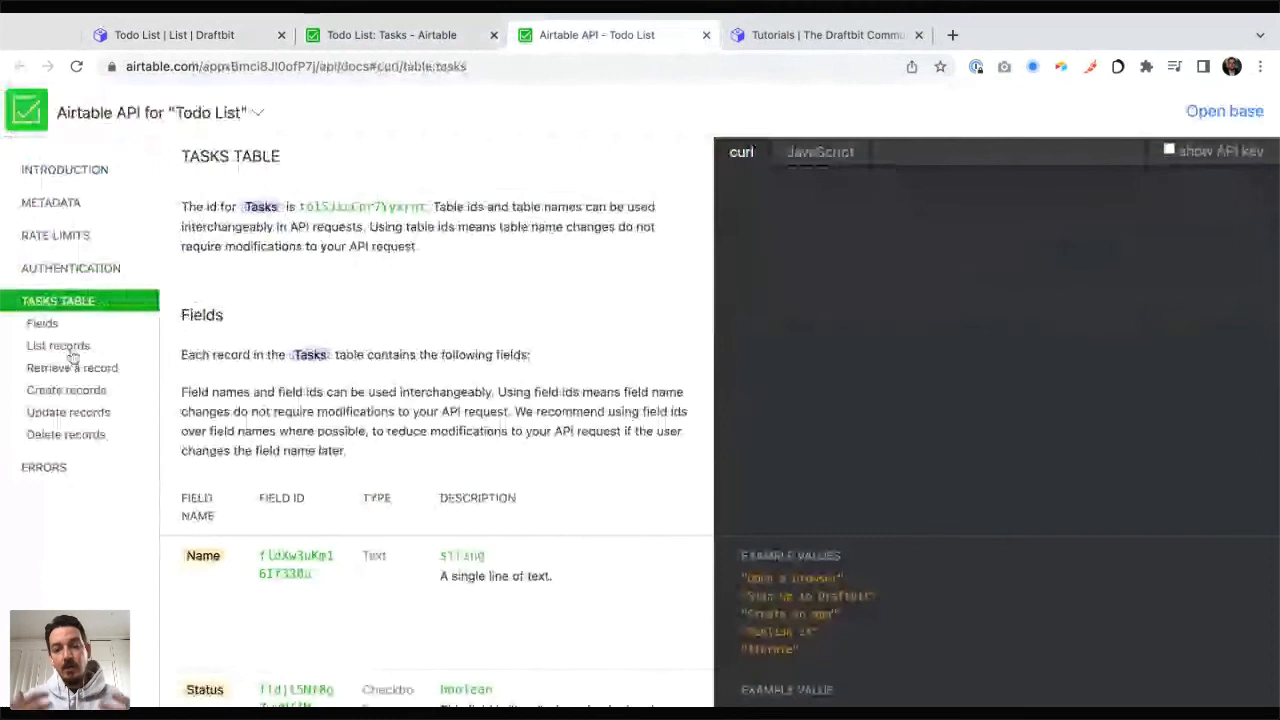
{"action": "left_click", "coordinate": [58, 346]}
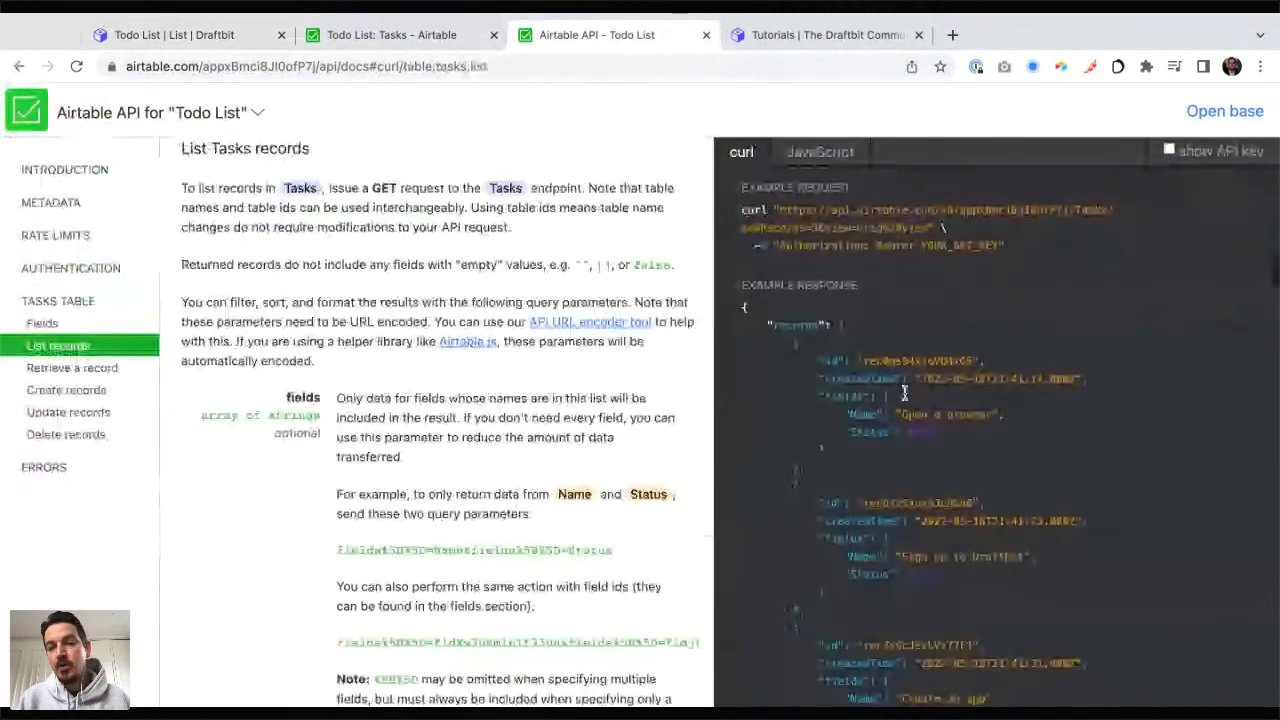
Step: Examine the createdTime key and its value in the first record of the Airtable API example response, and return to Draftbit
{"action": "scroll", "coordinate": [904, 393], "scroll_direction": "down", "scroll_amount": 1}
{"action": "left_click_drag", "start_coordinate": [876, 316], "coordinate": [821, 315]}
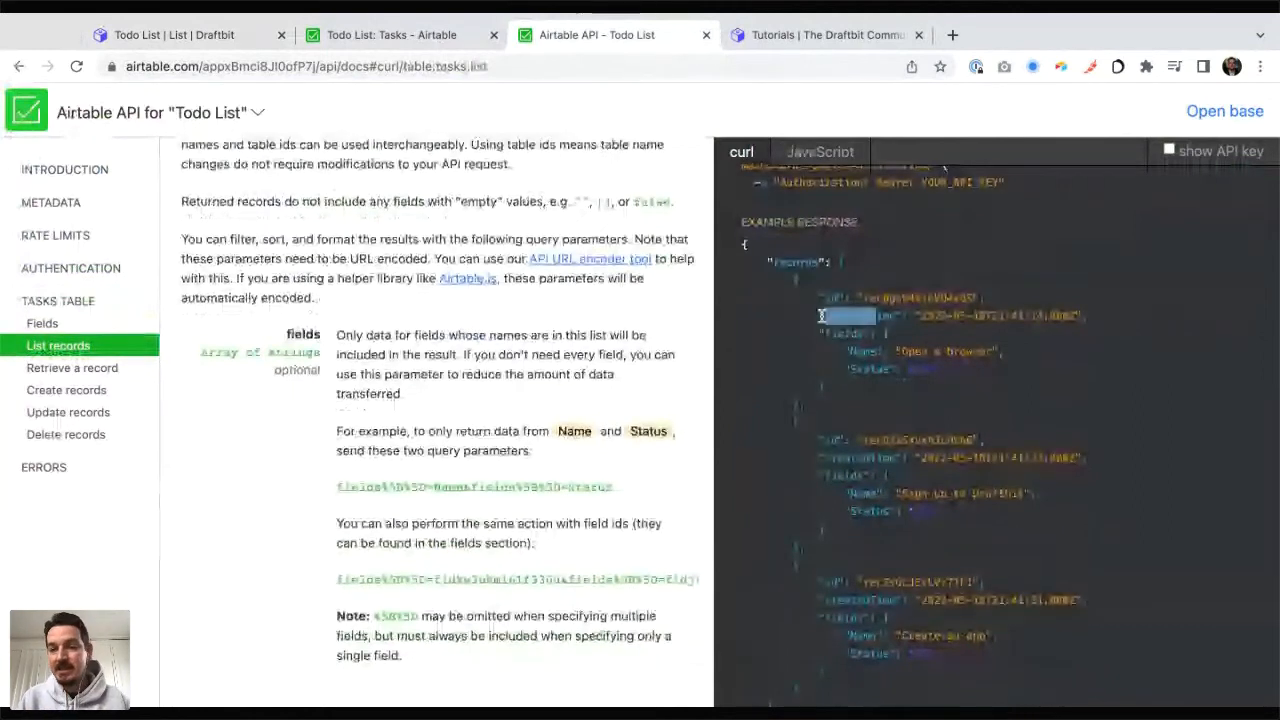
{"action": "left_click_drag", "start_coordinate": [821, 315], "coordinate": [926, 314]}
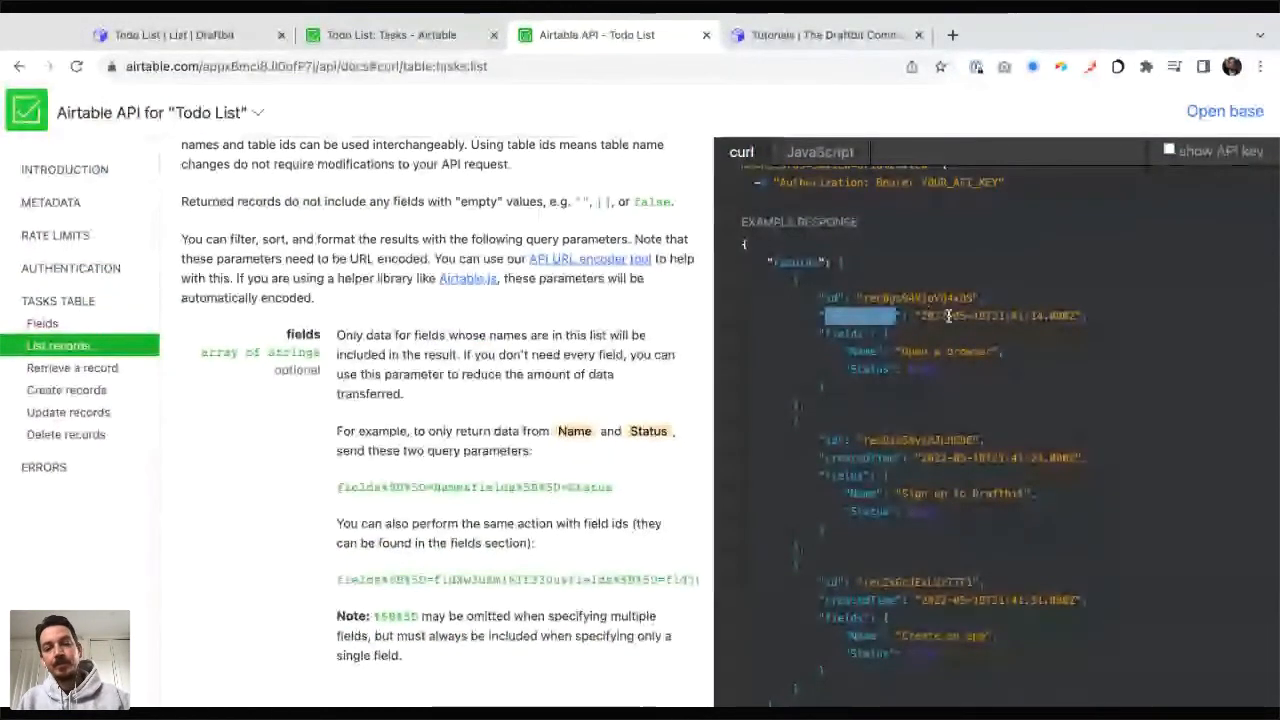
{"action": "left_click_drag", "start_coordinate": [916, 316], "coordinate": [1072, 316]}
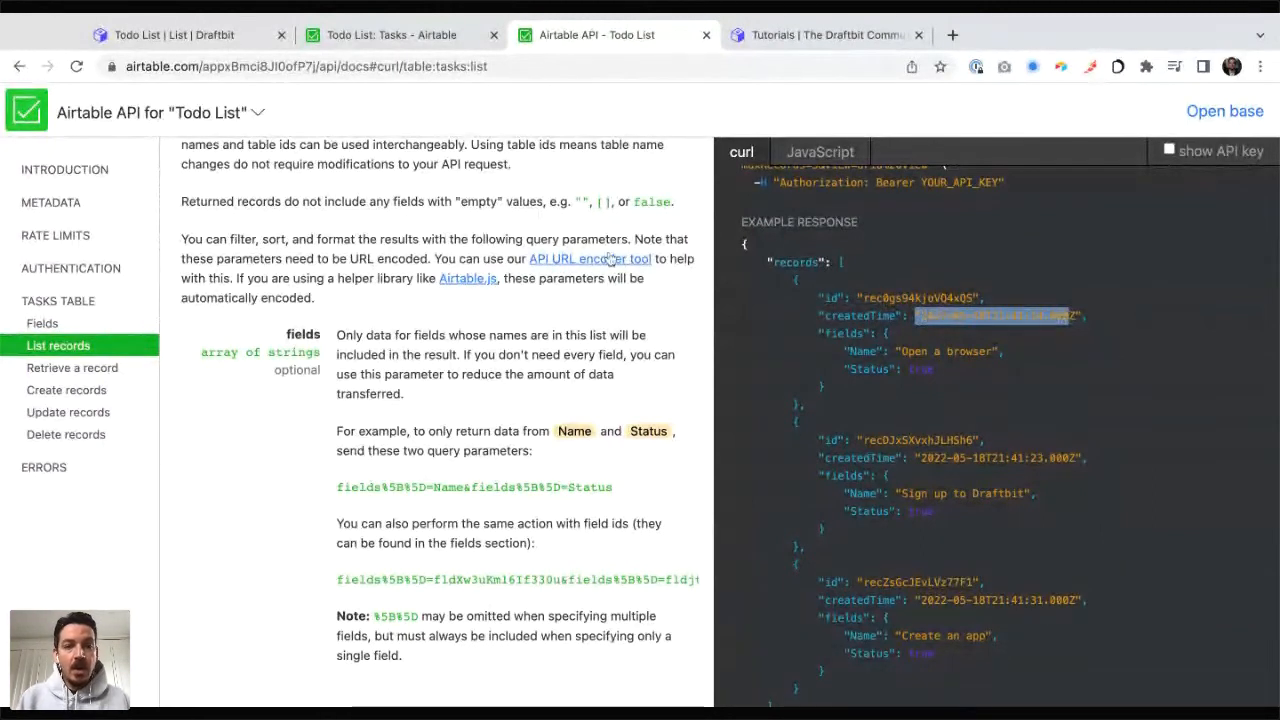
{"action": "left_click", "coordinate": [219, 37]}
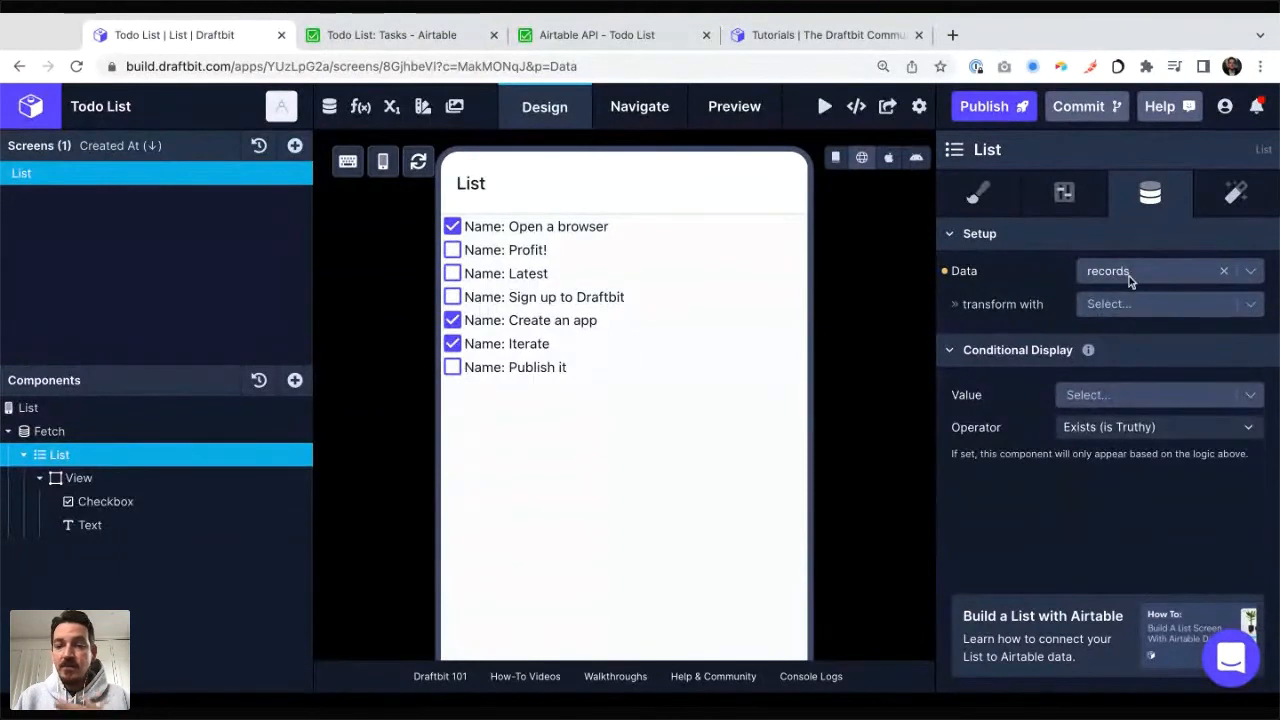
Step: Look through the transform functions available for the List component's records data
{"action": "left_click", "coordinate": [1125, 306]}
{"action": "scroll", "coordinate": [1135, 464], "scroll_direction": "down", "scroll_amount": 3}
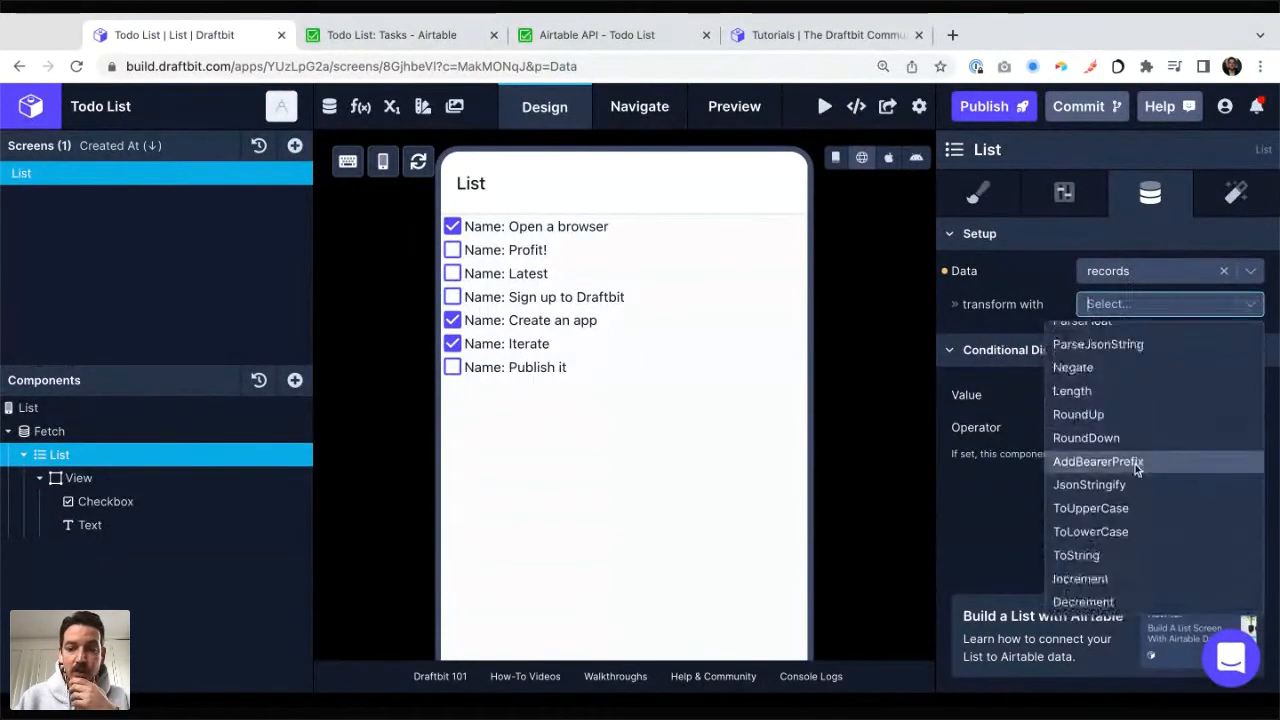
{"action": "scroll", "coordinate": [1135, 464], "scroll_direction": "up", "scroll_amount": 3}
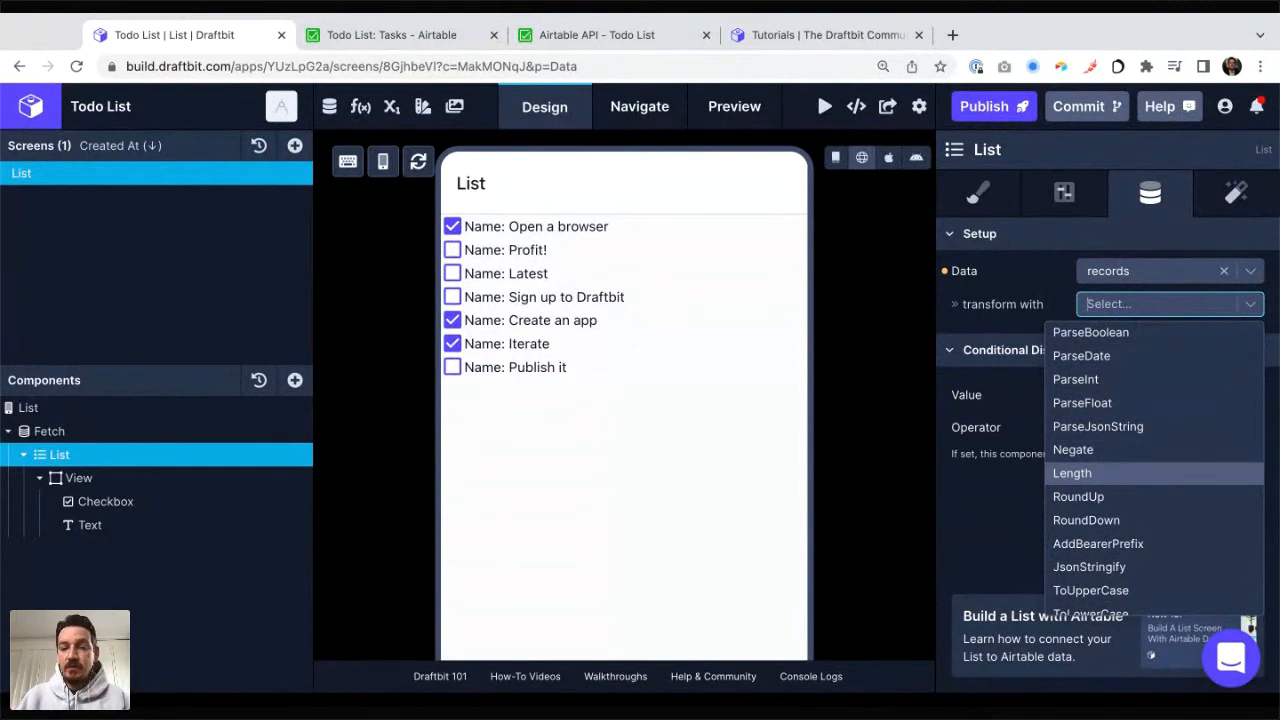
{"action": "scroll", "coordinate": [1154, 456], "scroll_direction": "down", "scroll_amount": 2}
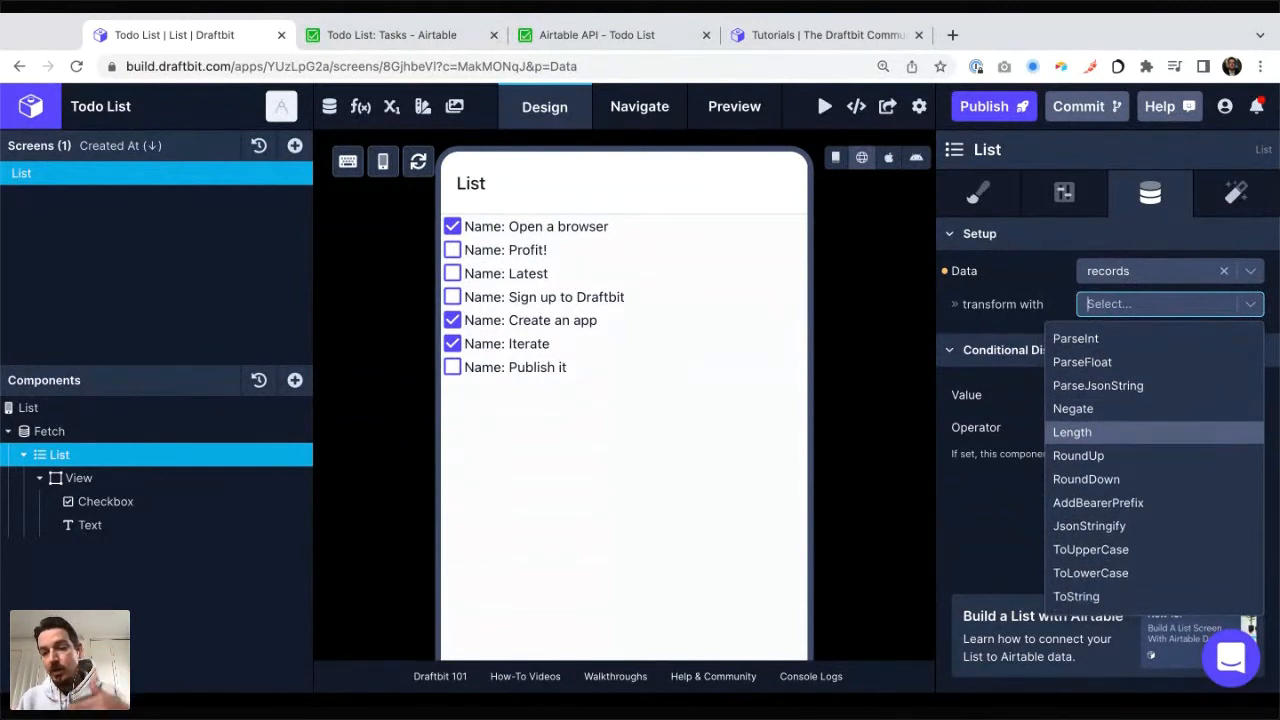
{"action": "scroll", "coordinate": [1122, 472], "scroll_direction": "down", "scroll_amount": 1}
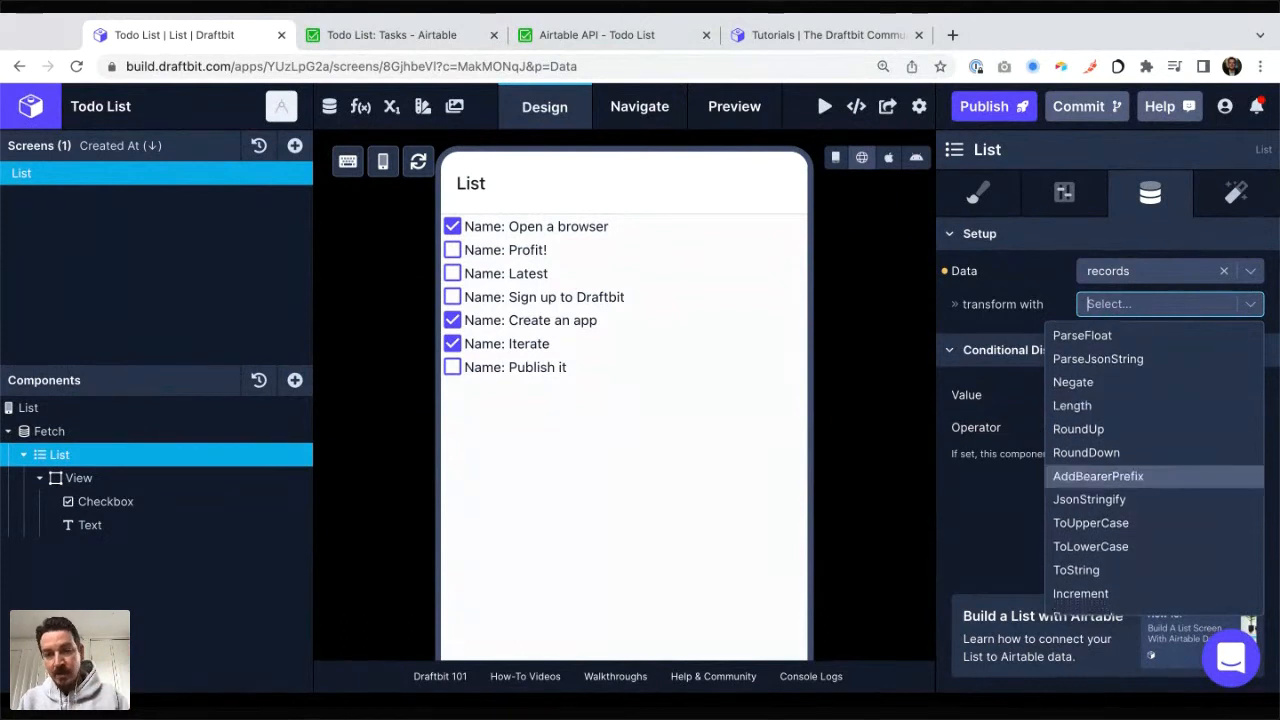
{"action": "scroll", "coordinate": [1118, 455], "scroll_direction": "down", "scroll_amount": 1}
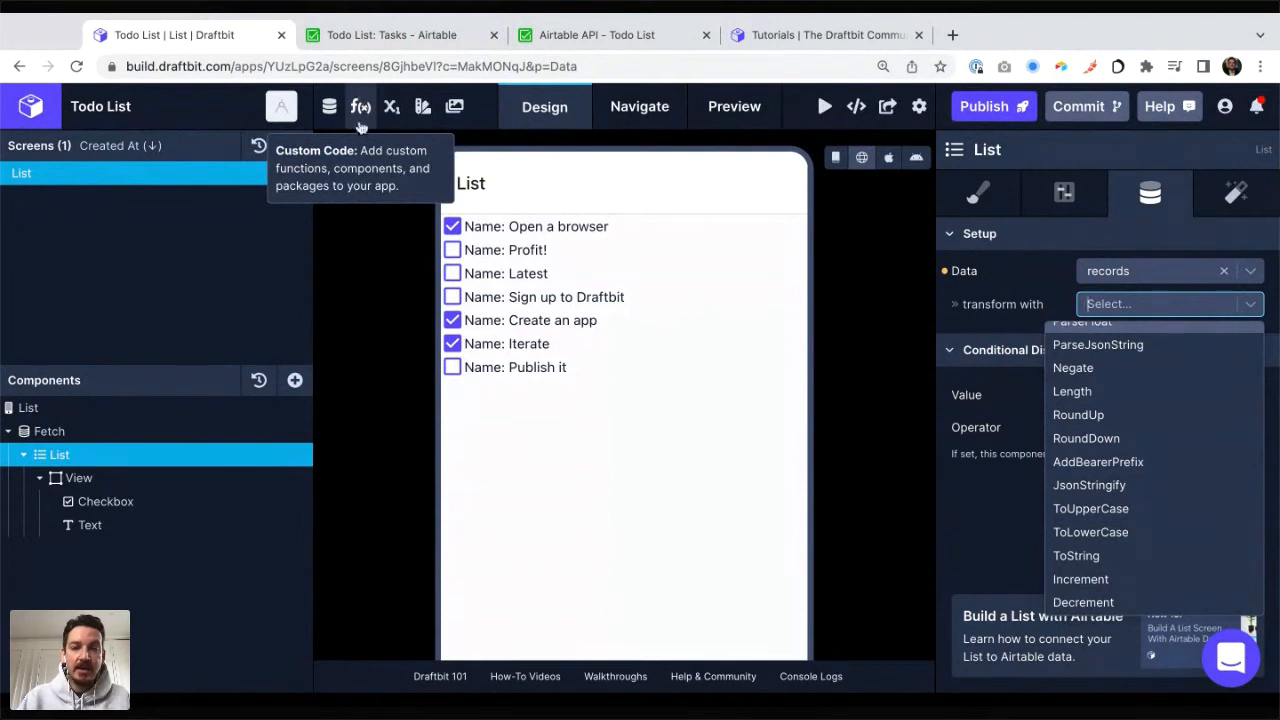
Step: Review the Functions, Components and Packages sections of the app's custom code, ending on the custom functions
{"action": "left_click", "coordinate": [362, 111]}
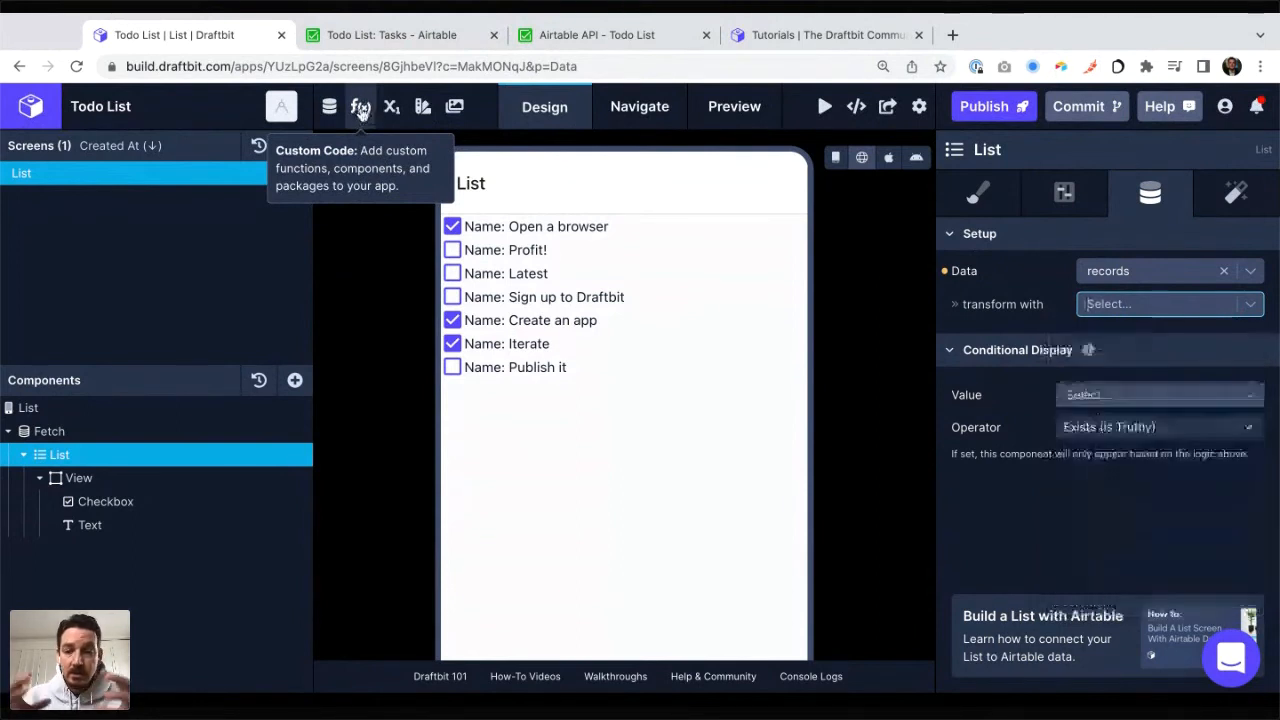
{"action": "left_click", "coordinate": [361, 109]}
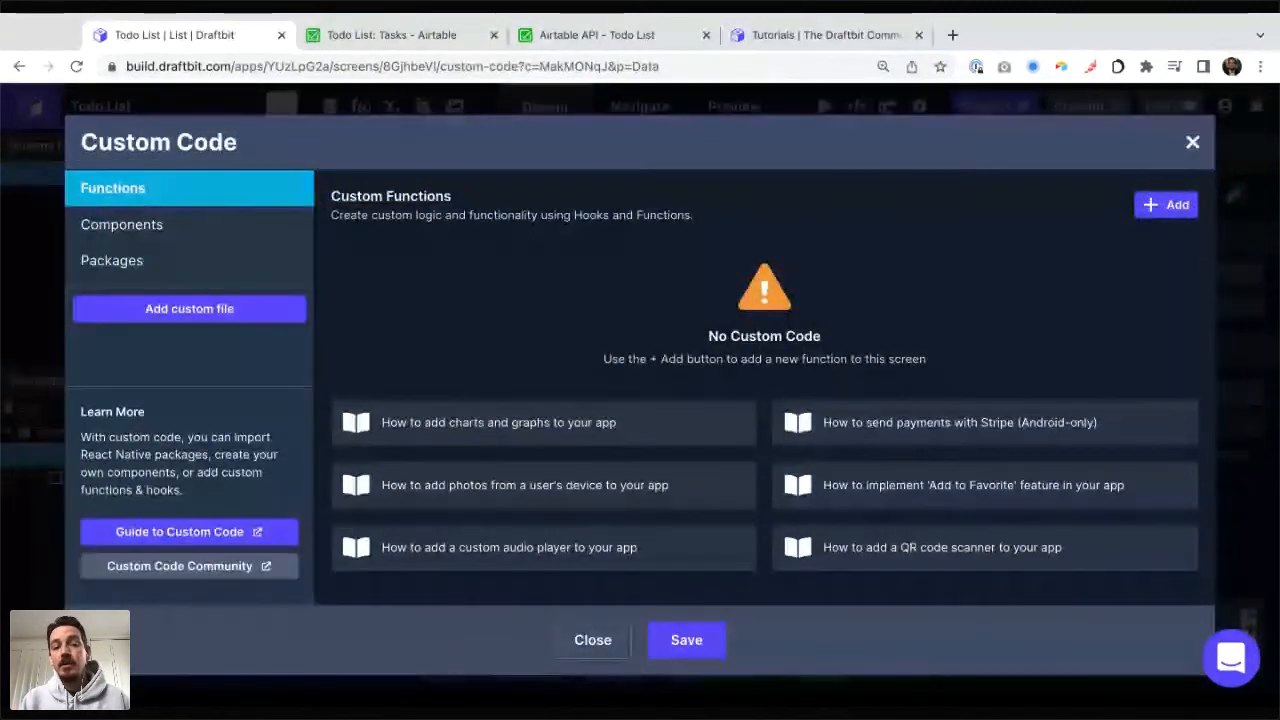
{"action": "left_click", "coordinate": [160, 222]}
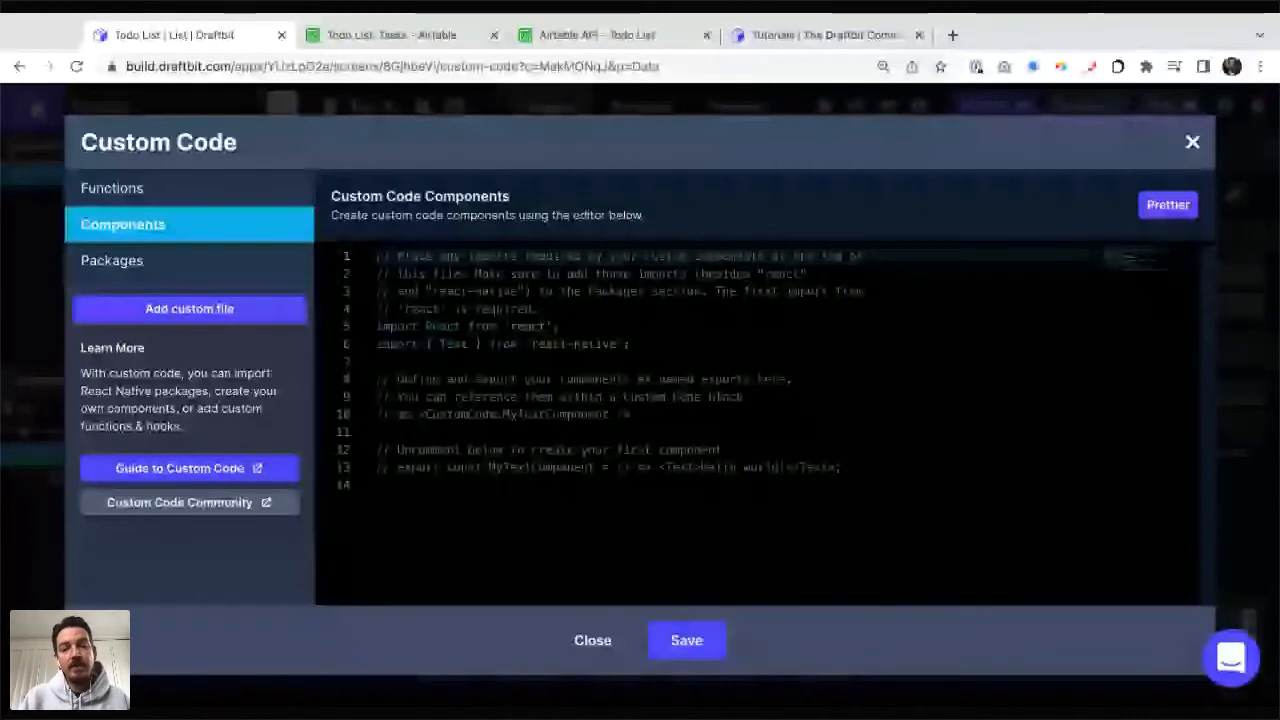
{"action": "left_click", "coordinate": [120, 262]}
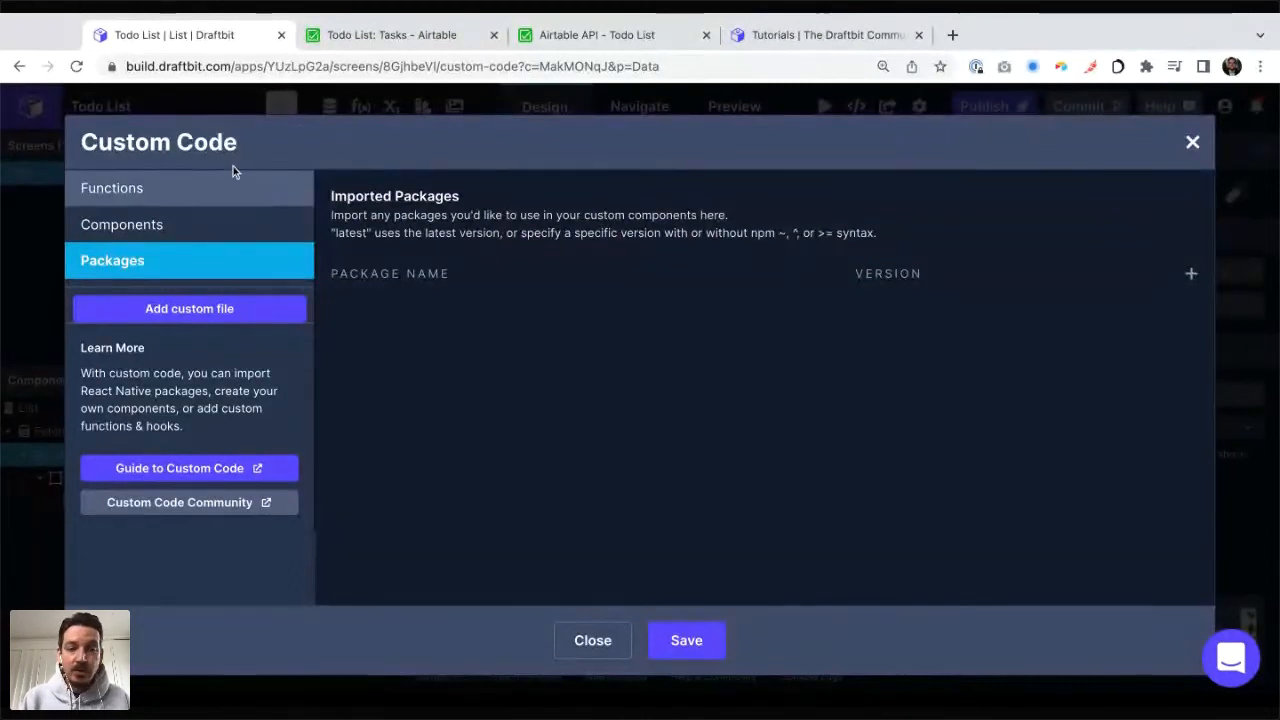
{"action": "left_click", "coordinate": [150, 203]}
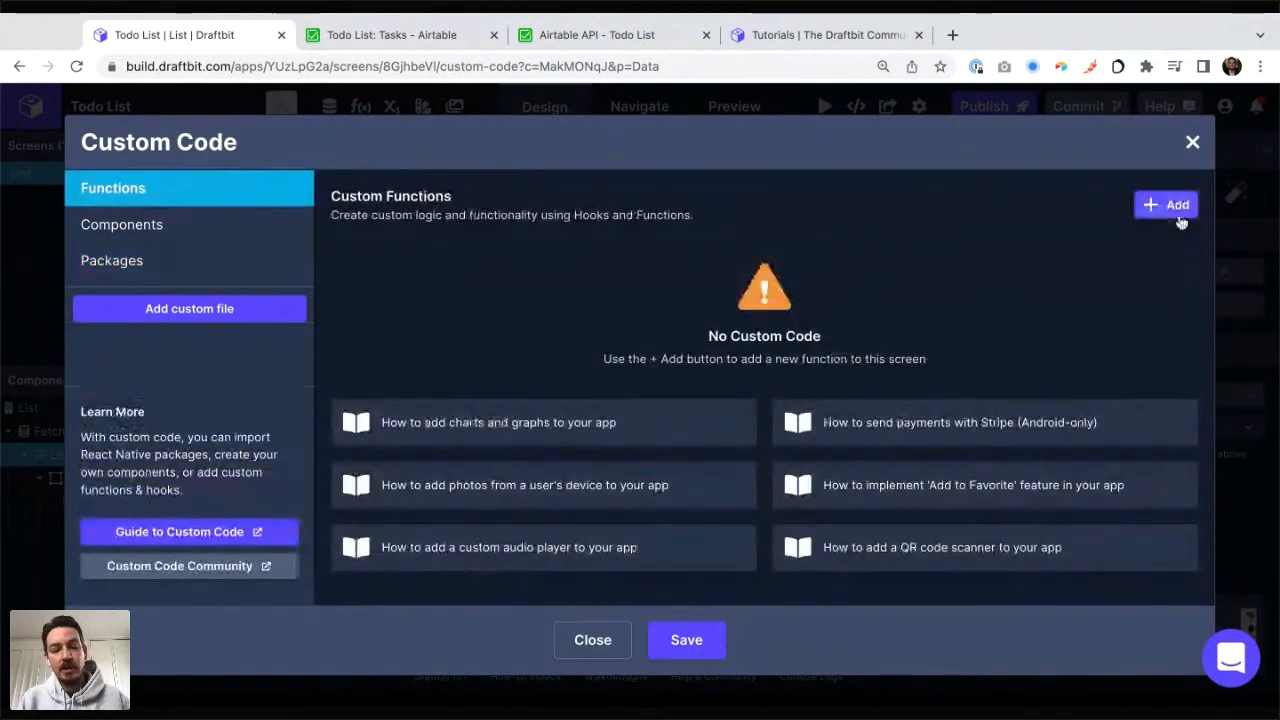
{"action": "key", "text": "super+Tab"}
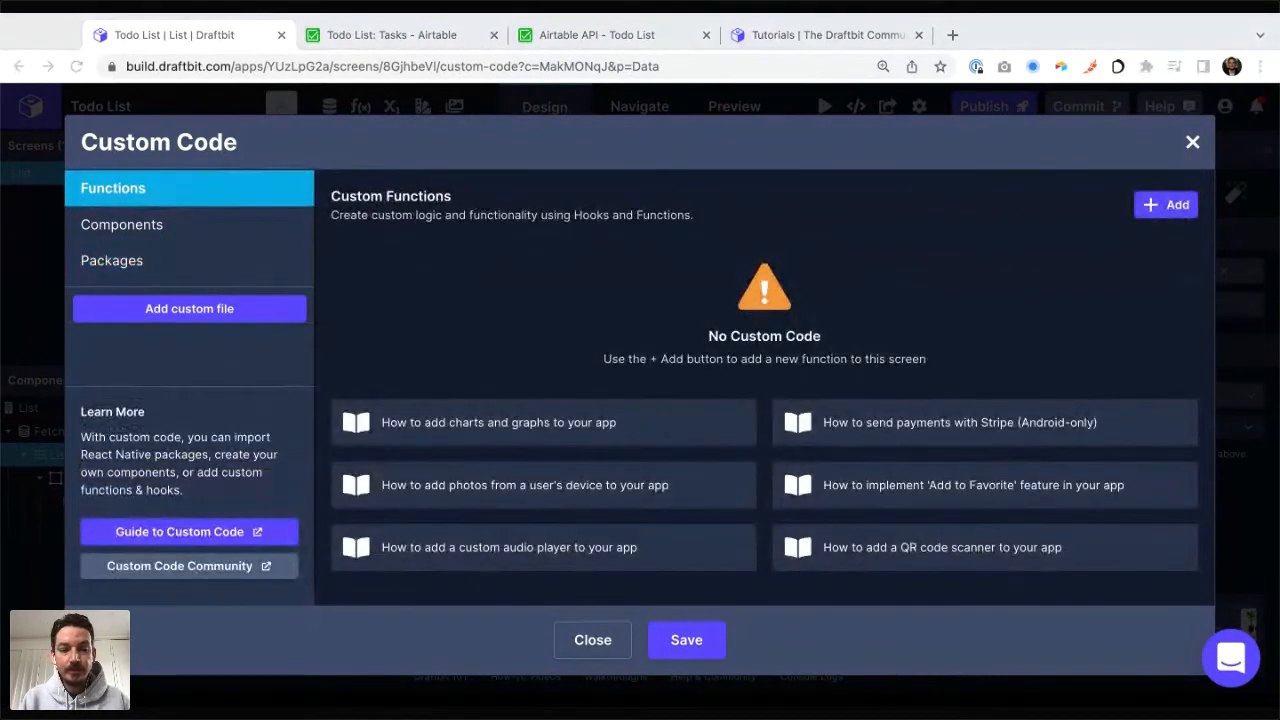
{"action": "key", "text": "super+Tab"}
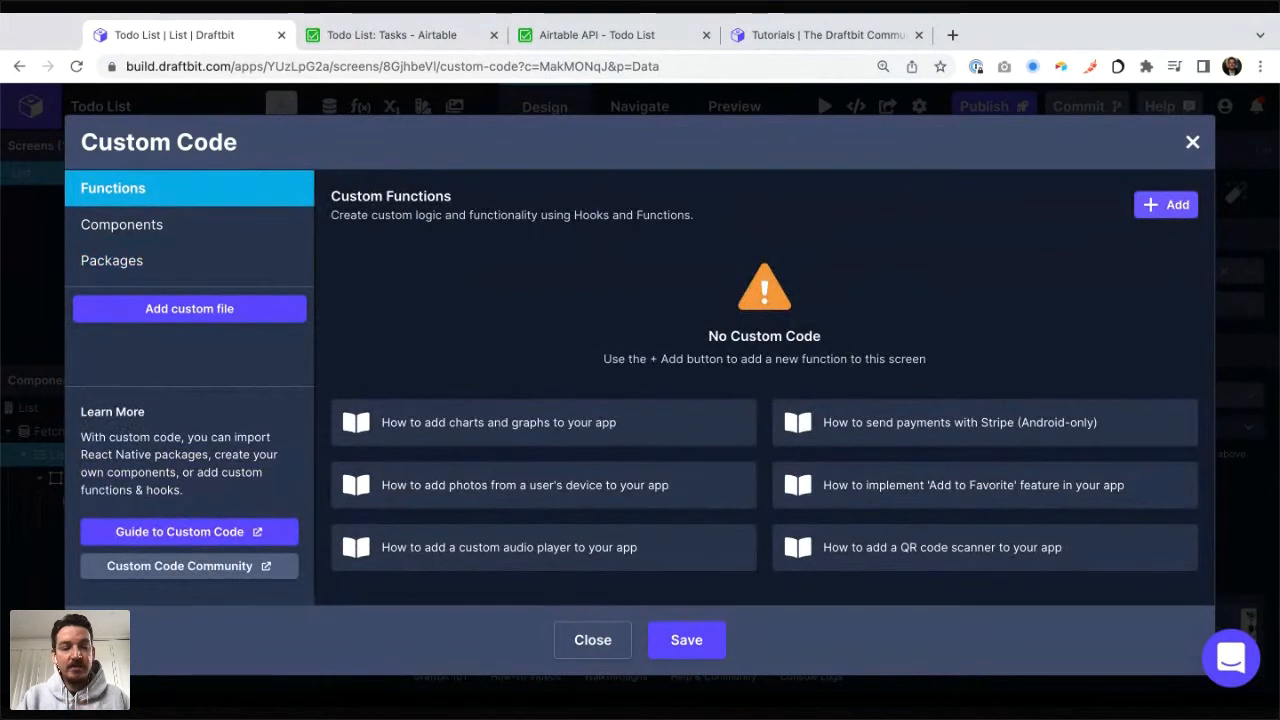
Step: Add a new custom function named sortByDate with a parameter called array
{"action": "left_click", "coordinate": [1166, 204]}
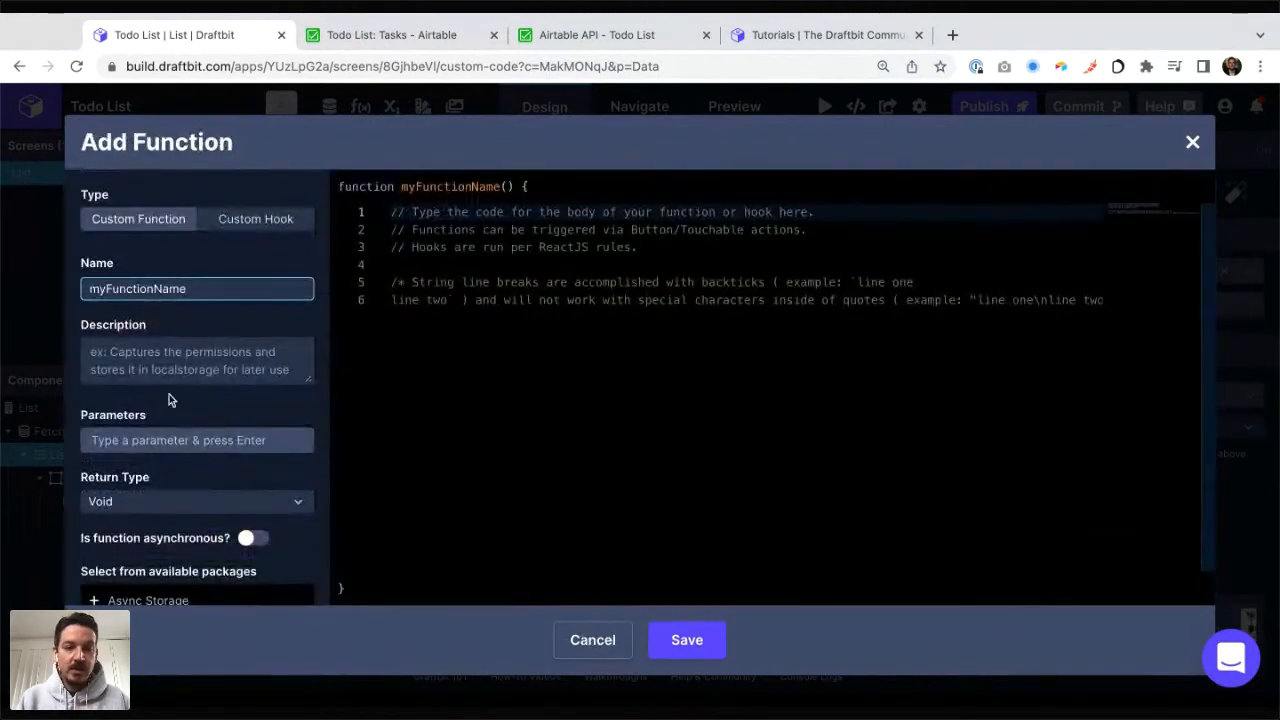
{"action": "key", "text": "ctrl+a"}
{"action": "type", "text": "scrtBy"}
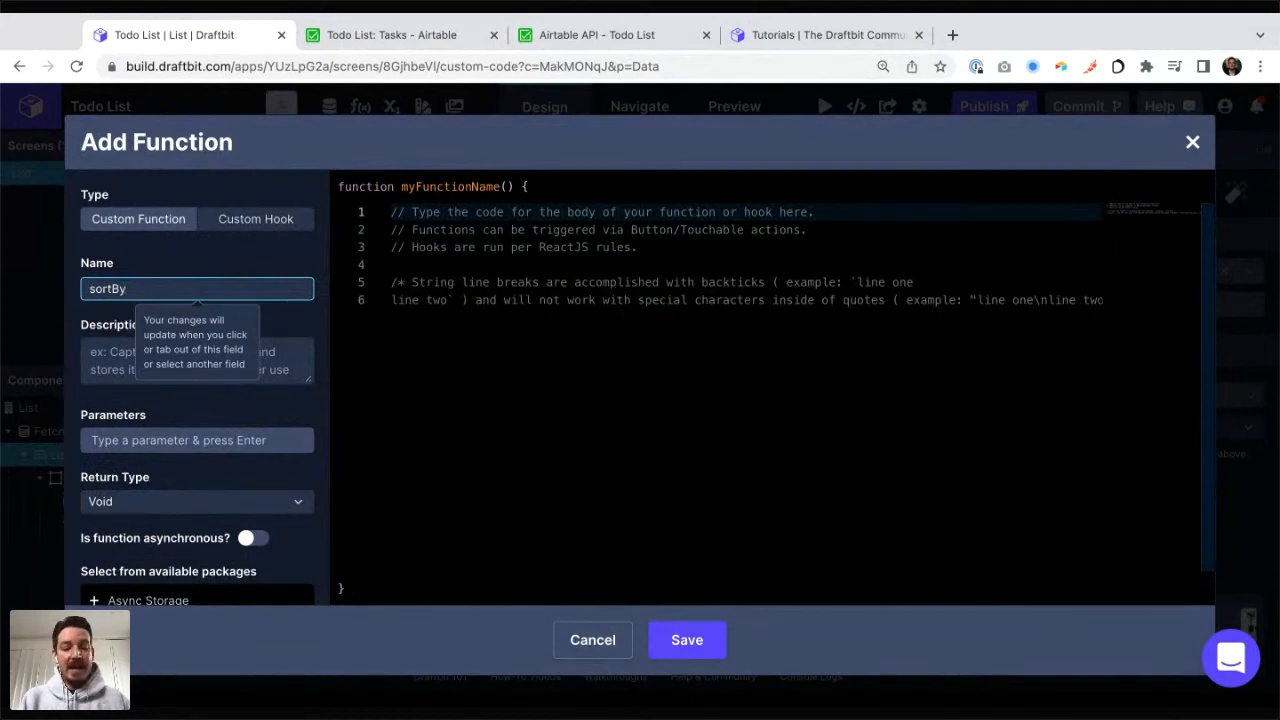
{"action": "type", "text": "Date"}
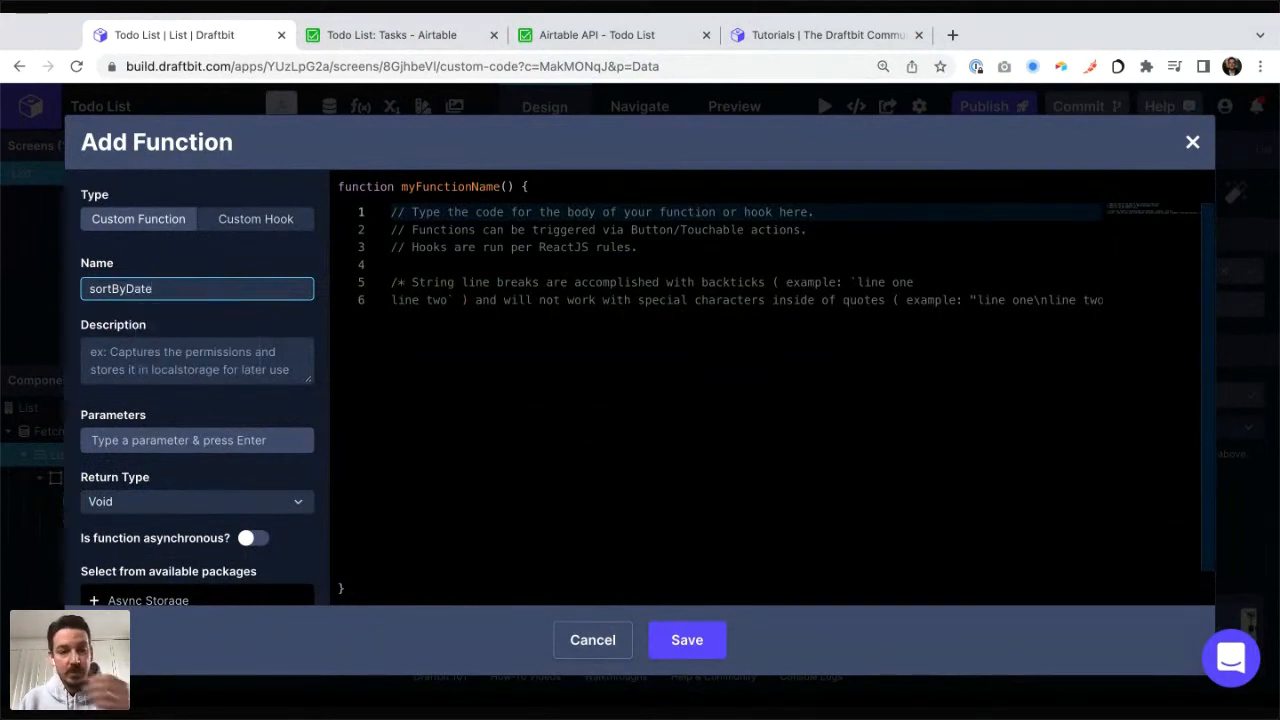
{"action": "left_click", "coordinate": [177, 442]}
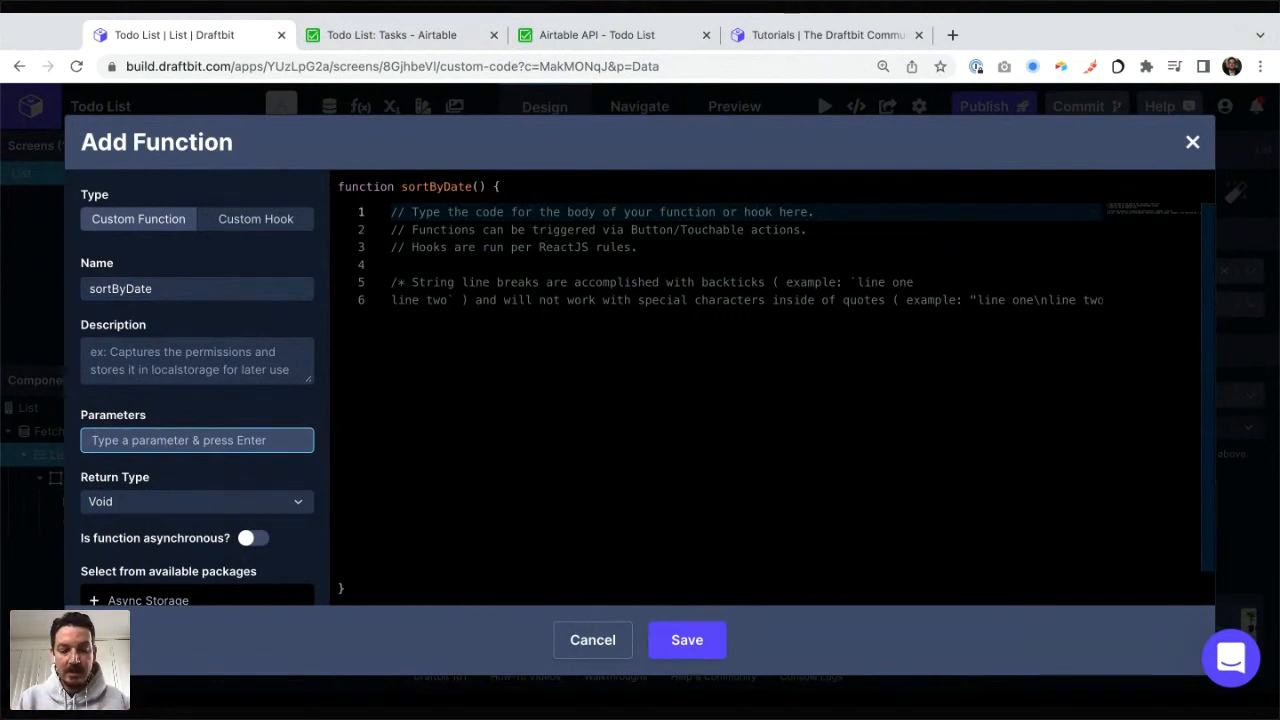
{"action": "type", "text": "array"}
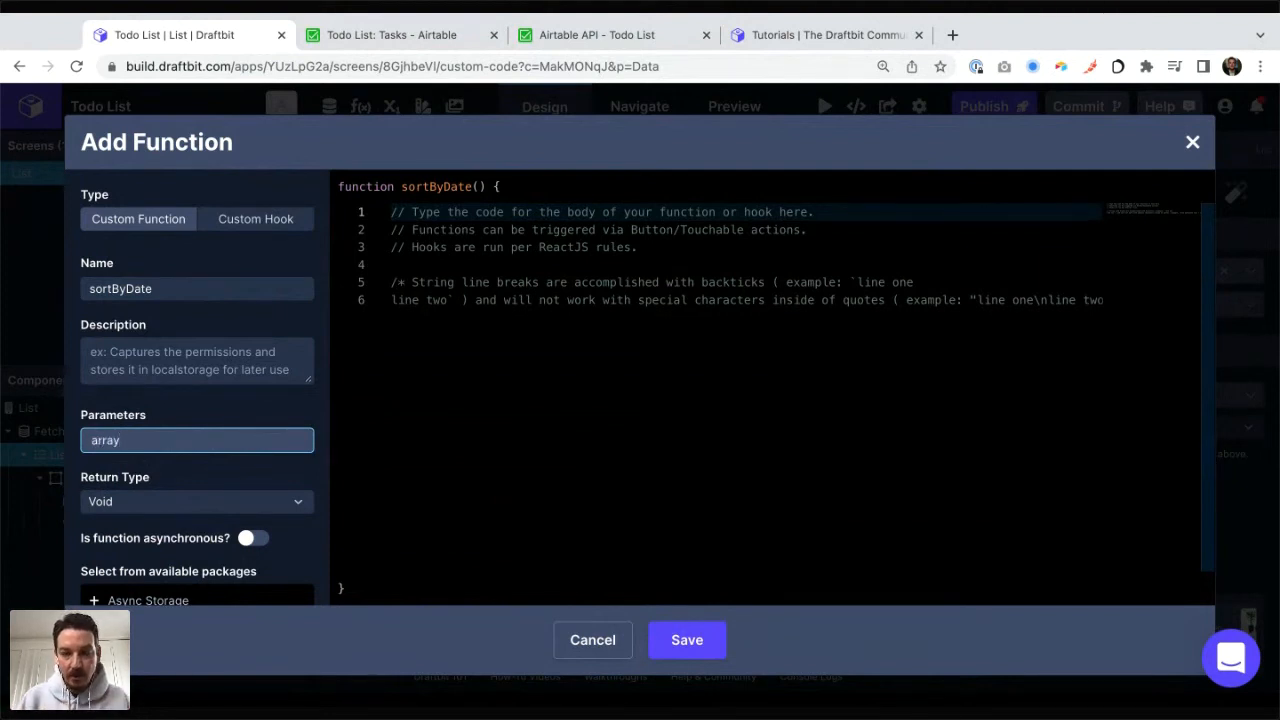
{"action": "key", "text": "Return"}
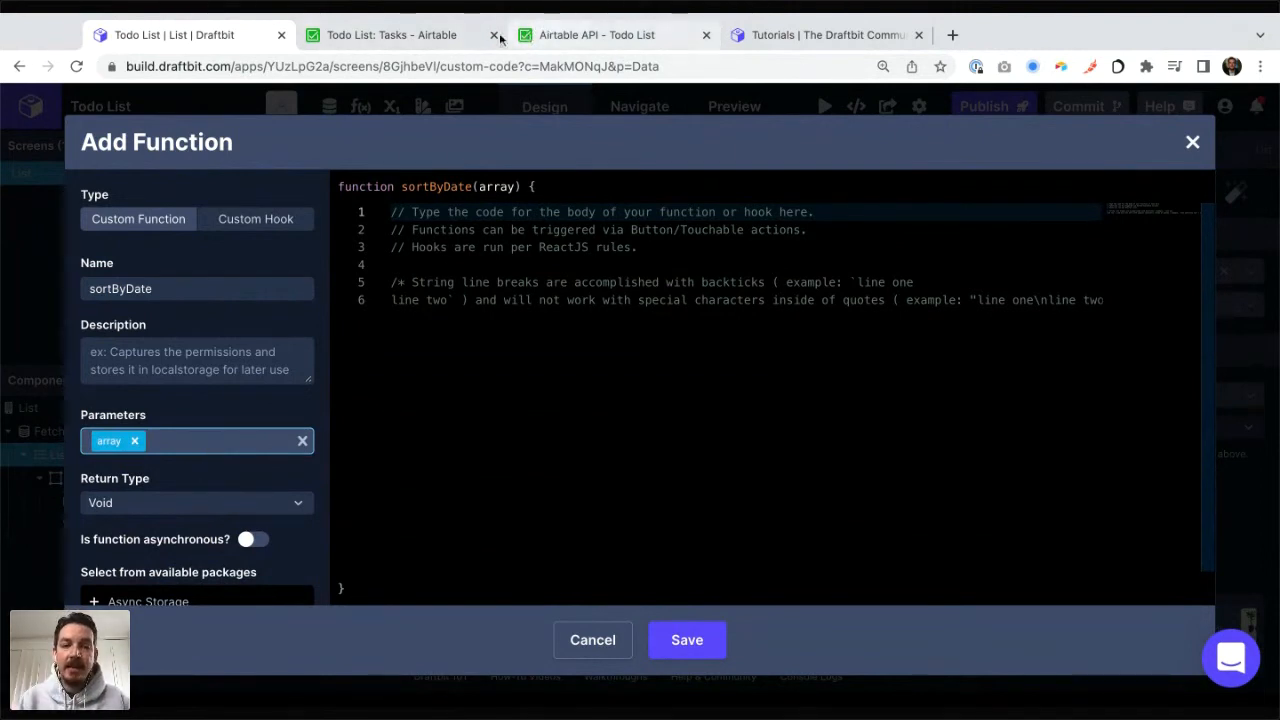
Step: Check the createdTime key in the Airtable API example response and give sortByDate a second parameter called key
{"action": "left_click", "coordinate": [571, 36]}
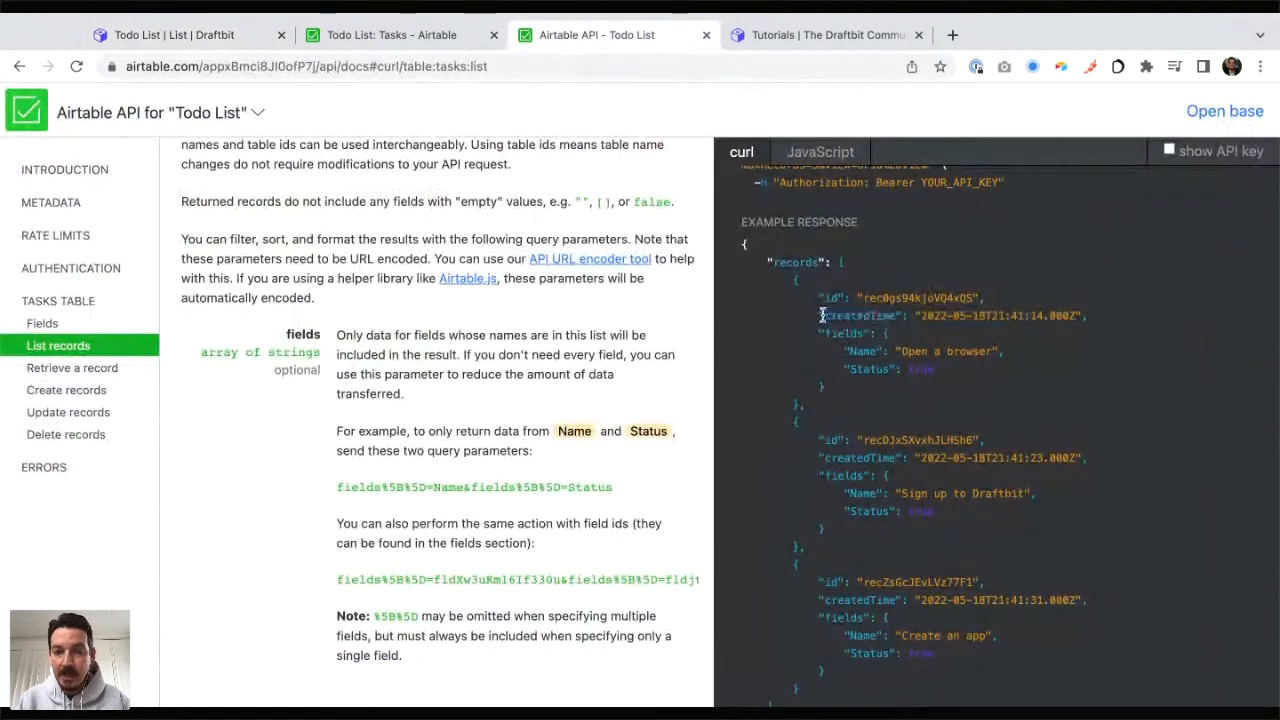
{"action": "left_click_drag", "start_coordinate": [824, 317], "coordinate": [896, 316]}
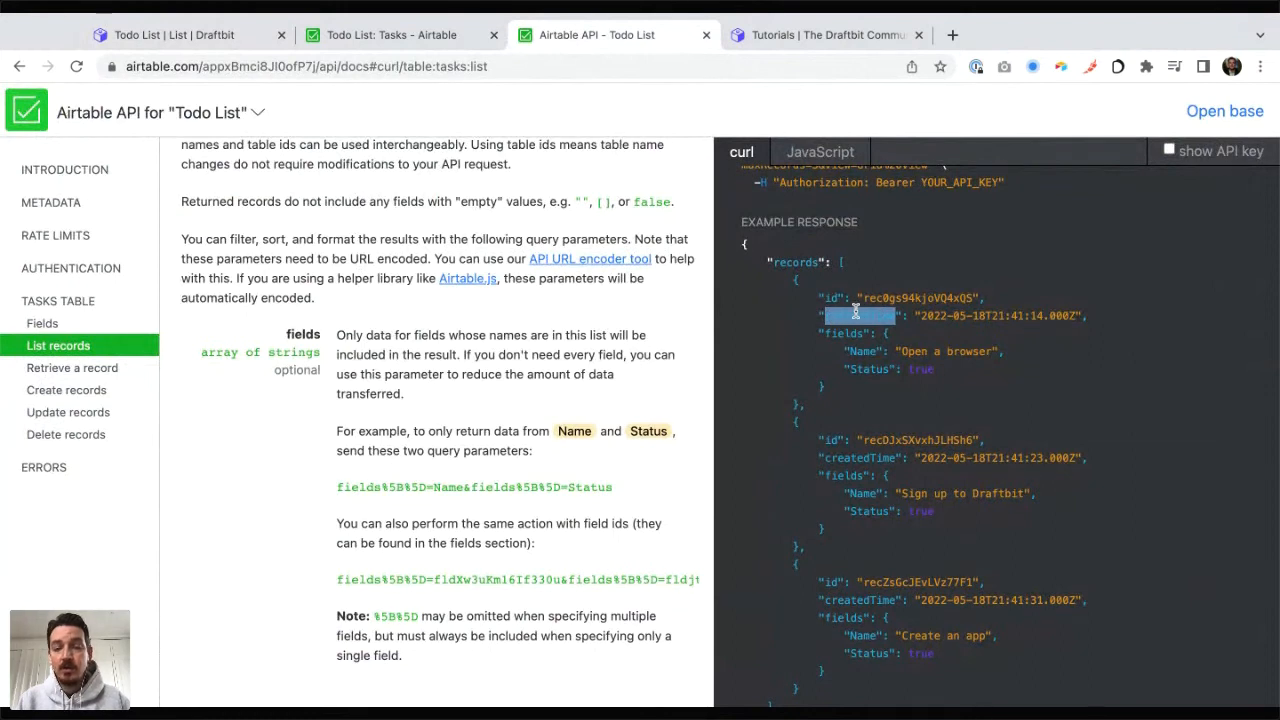
{"action": "left_click", "coordinate": [866, 316]}
{"action": "double_click", "coordinate": [866, 316]}
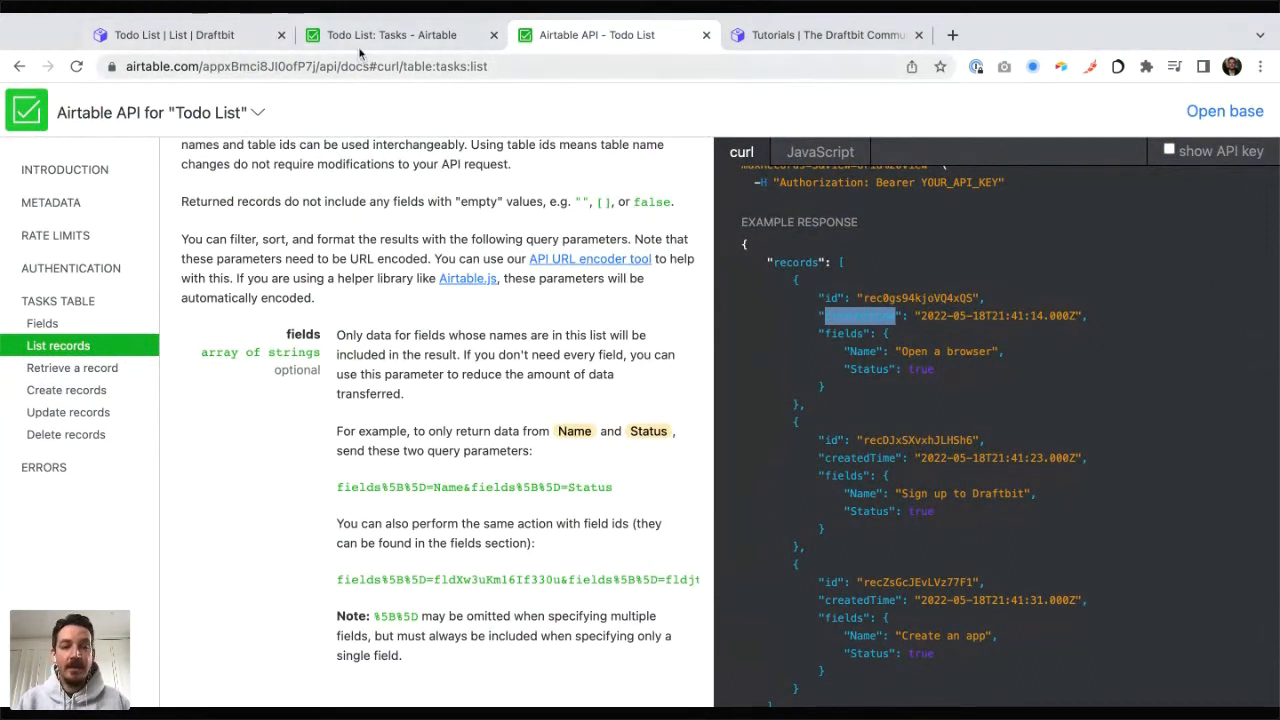
{"action": "left_click", "coordinate": [175, 35]}
{"action": "type", "text": "key"}
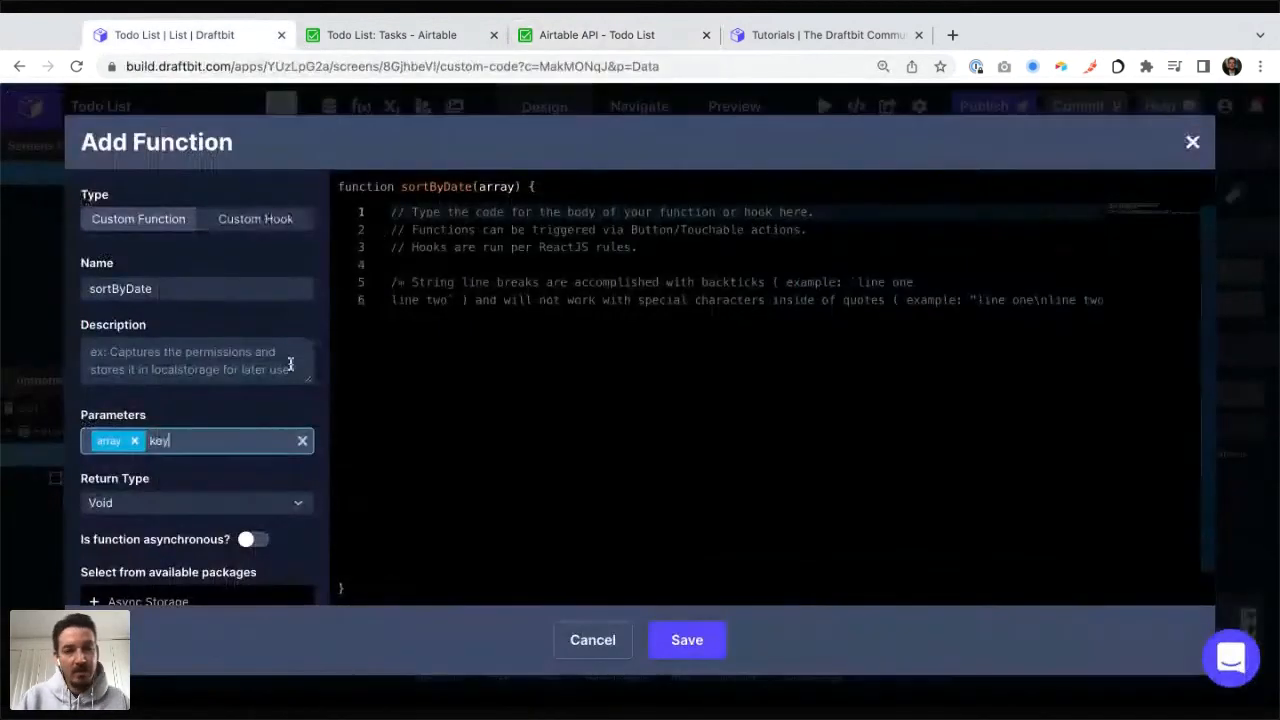
{"action": "key", "text": "Return"}
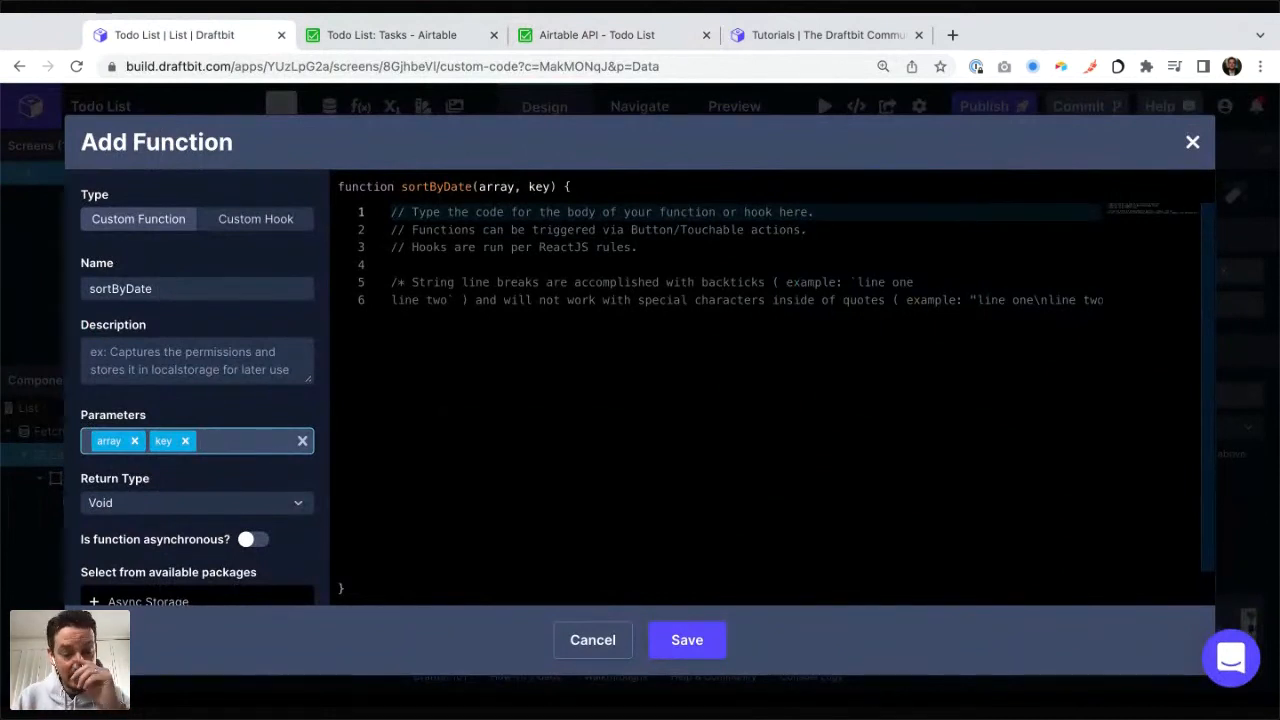
Step: Replace the placeholder comments in the sortByDate function body with the statement "return array2", leaving an empty line above it
{"action": "left_click", "coordinate": [519, 249]}
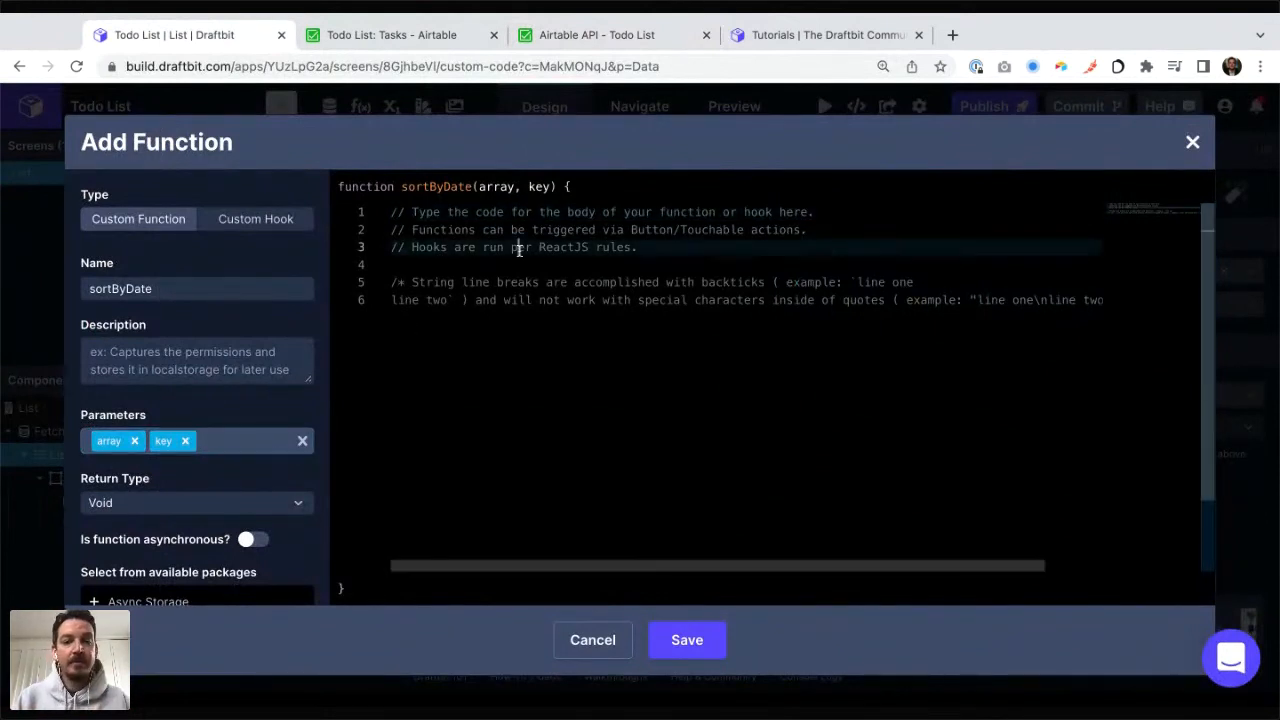
{"action": "key", "text": "ctrl+a"}
{"action": "key", "text": "BackSpace"}
{"action": "type", "text": "r"}
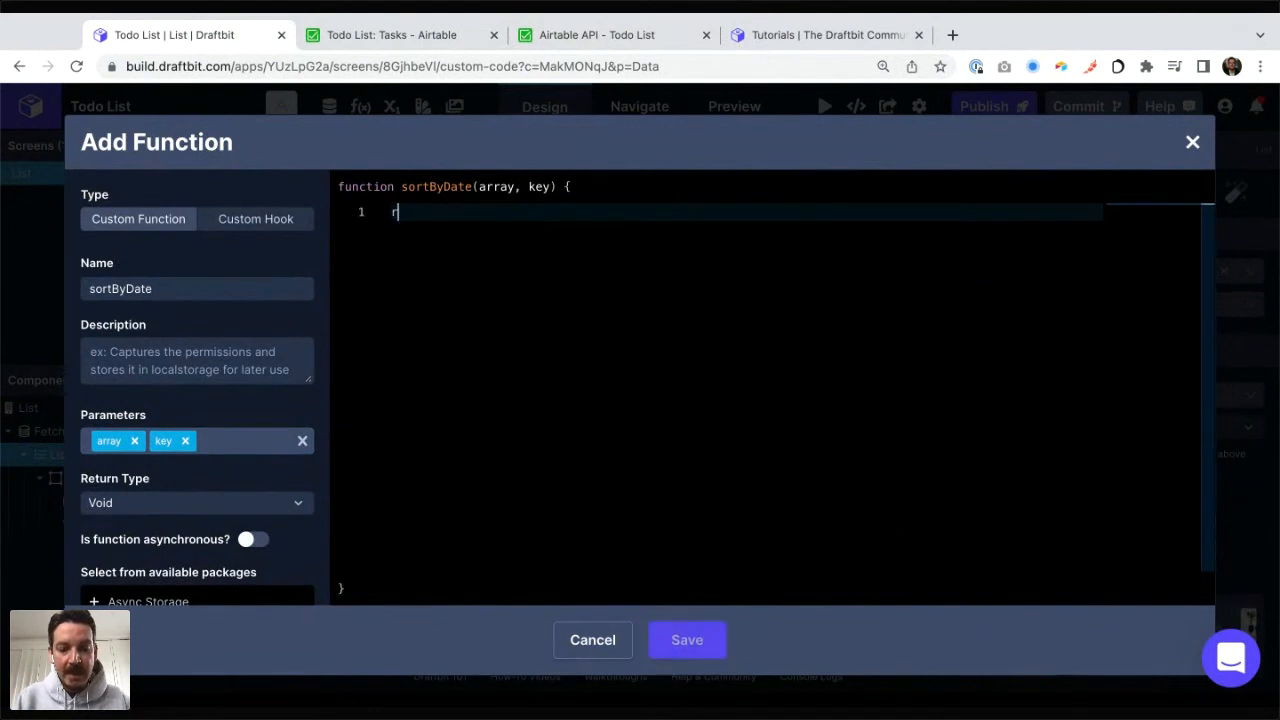
{"action": "type", "text": "eturn "}
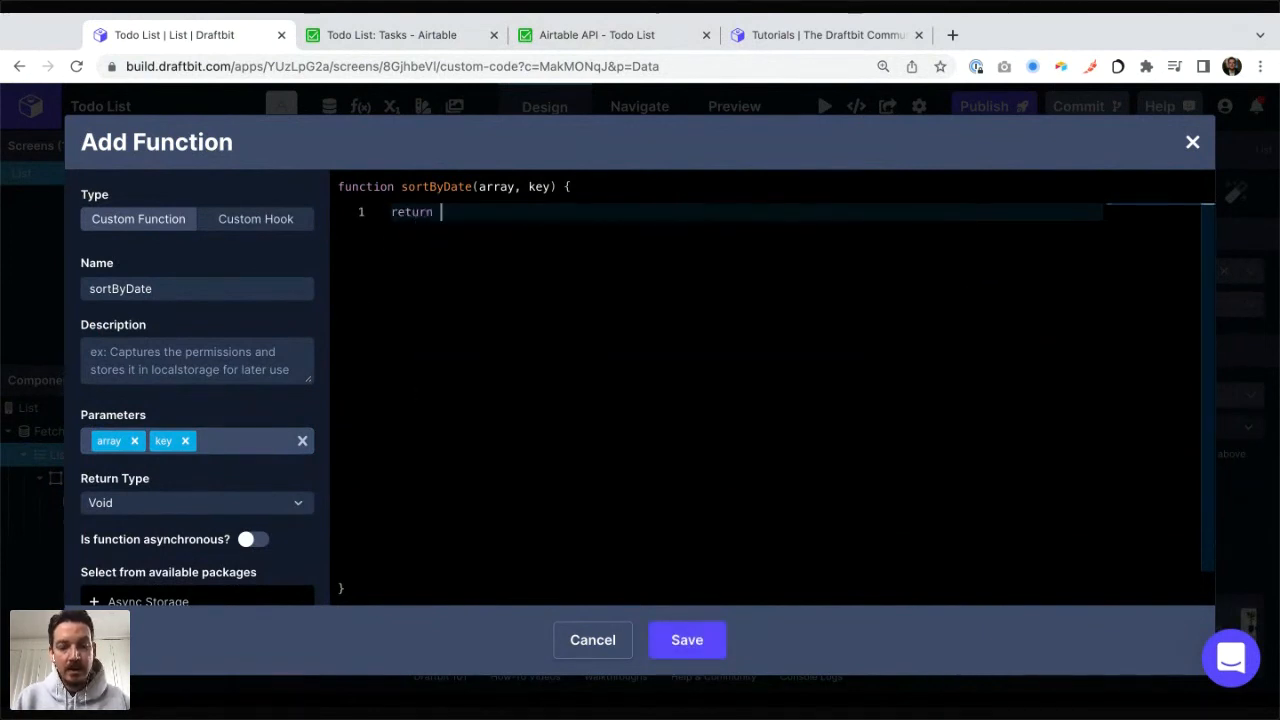
{"action": "type", "text": "array1"}
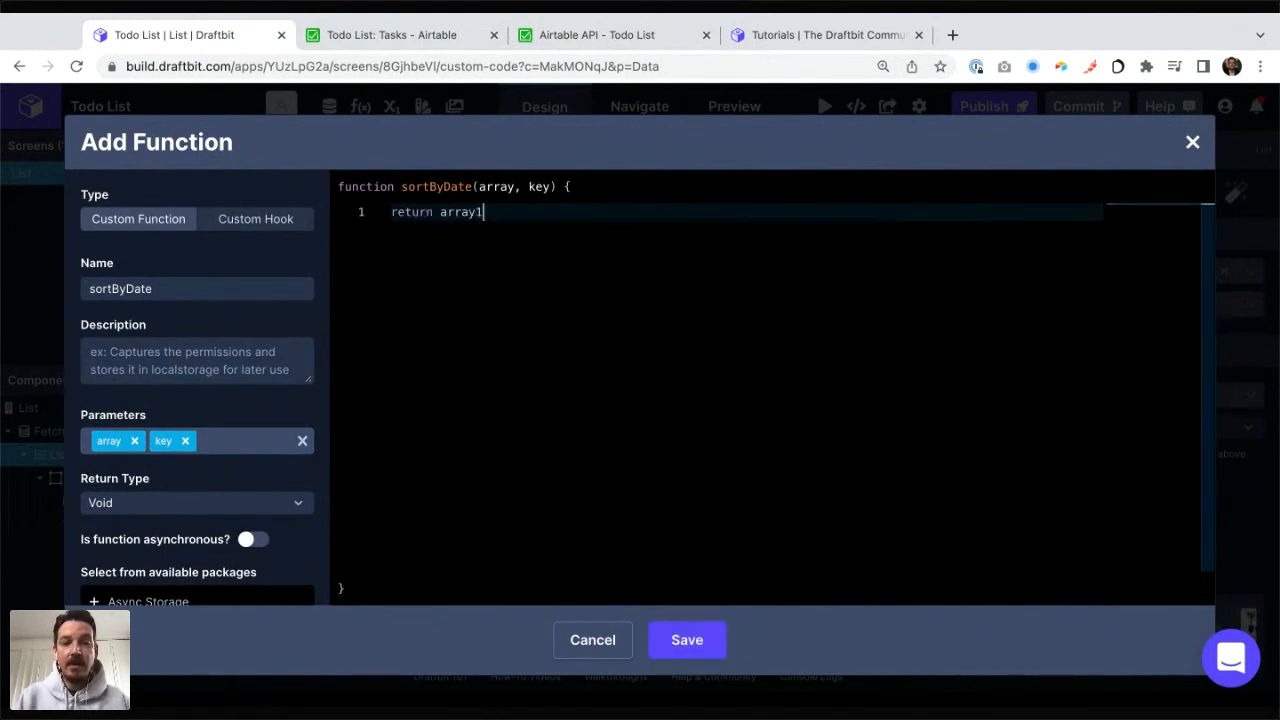
{"action": "key", "text": "Home"}
{"action": "key", "text": "Return"}
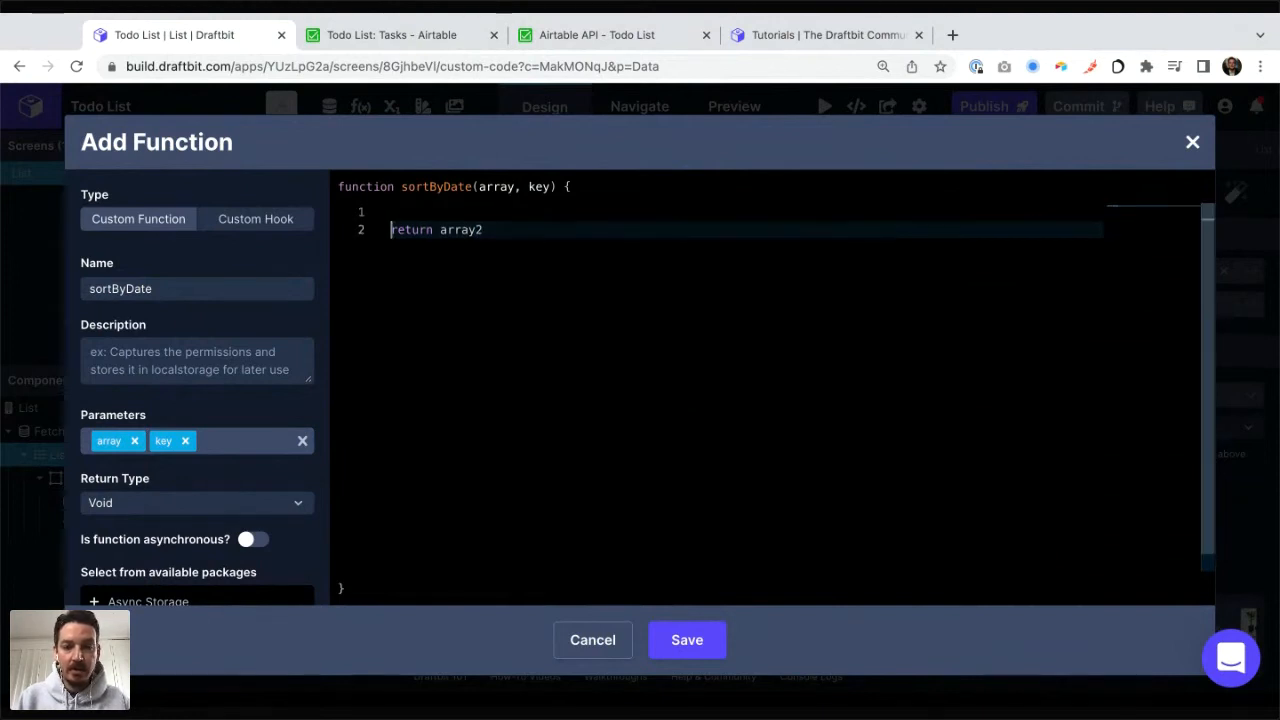
Step: Write the comment "// TODO" above the return statement and go back to the return line
{"action": "key", "text": "Up"}
{"action": "type", "text": "// ReURN"}
{"action": "key", "text": "BackSpace"}
{"action": "key", "text": "BackSpace"}
{"action": "key", "text": "BackSpace"}
{"action": "key", "text": "BackSpace"}
{"action": "key", "text": "BackSpace"}
{"action": "key", "text": "BackSpace"}
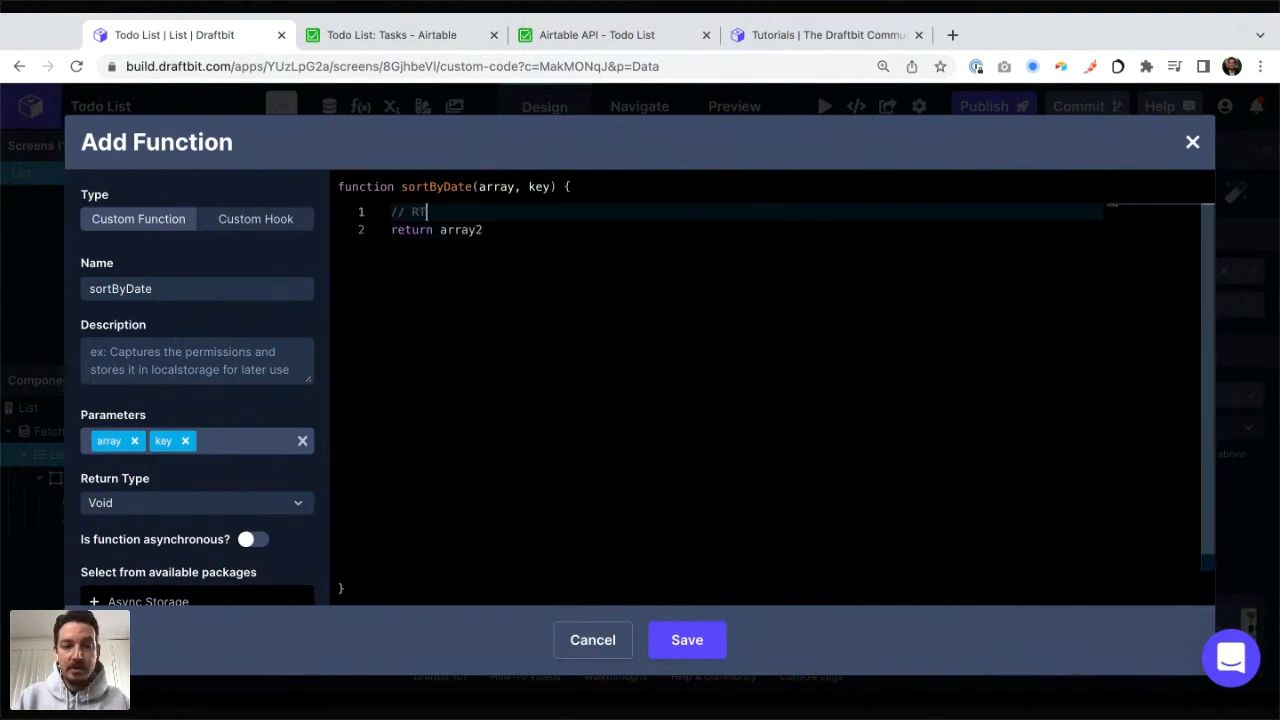
{"action": "key", "text": "BackSpace"}
{"action": "key", "text": "BackSpace"}
{"action": "type", "text": "TODO"}
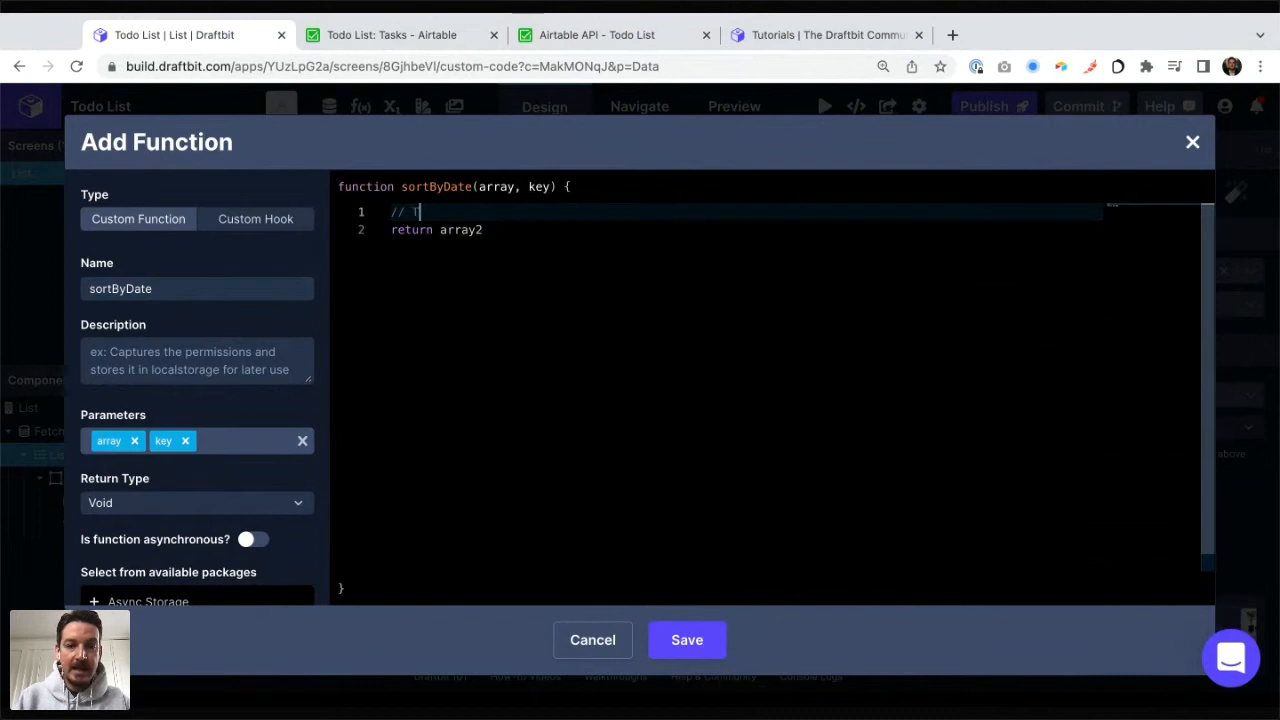
{"action": "key", "text": "Down"}
{"action": "key", "text": "super+Right"}
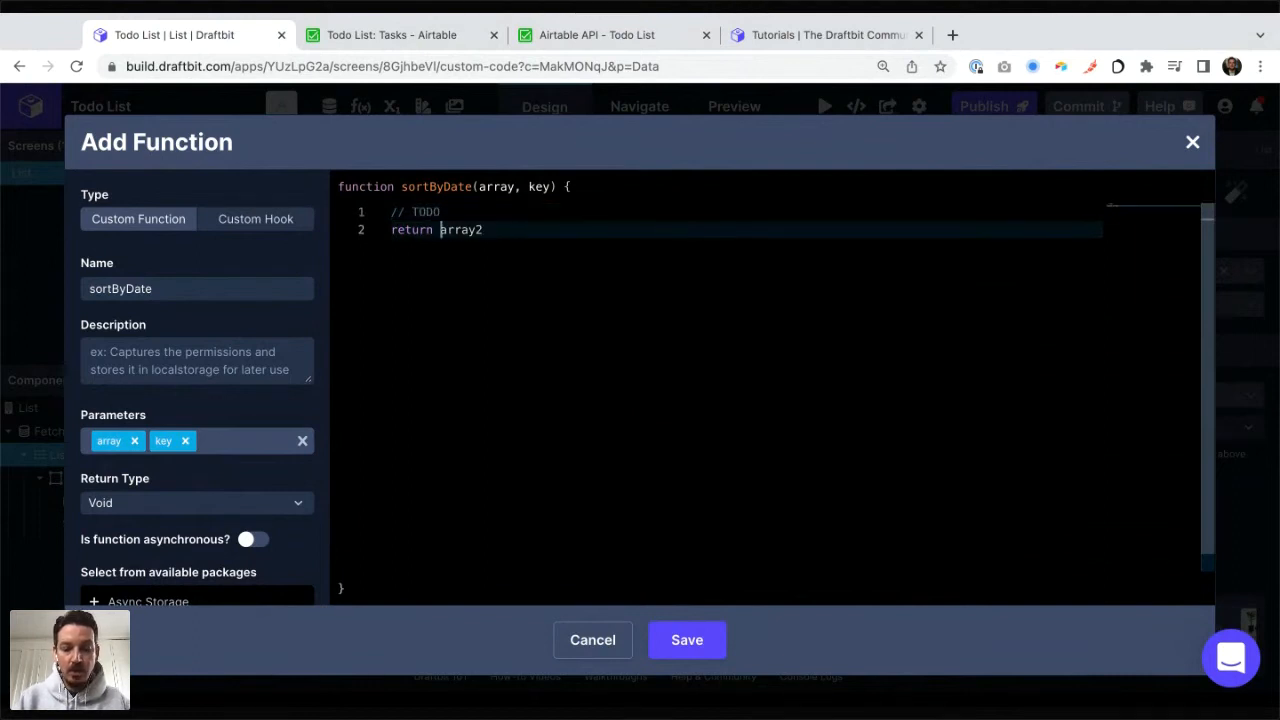
{"action": "type", "text": "nwew_"}
{"action": "key", "text": "End"}
{"action": "key", "text": "BackSpace"}
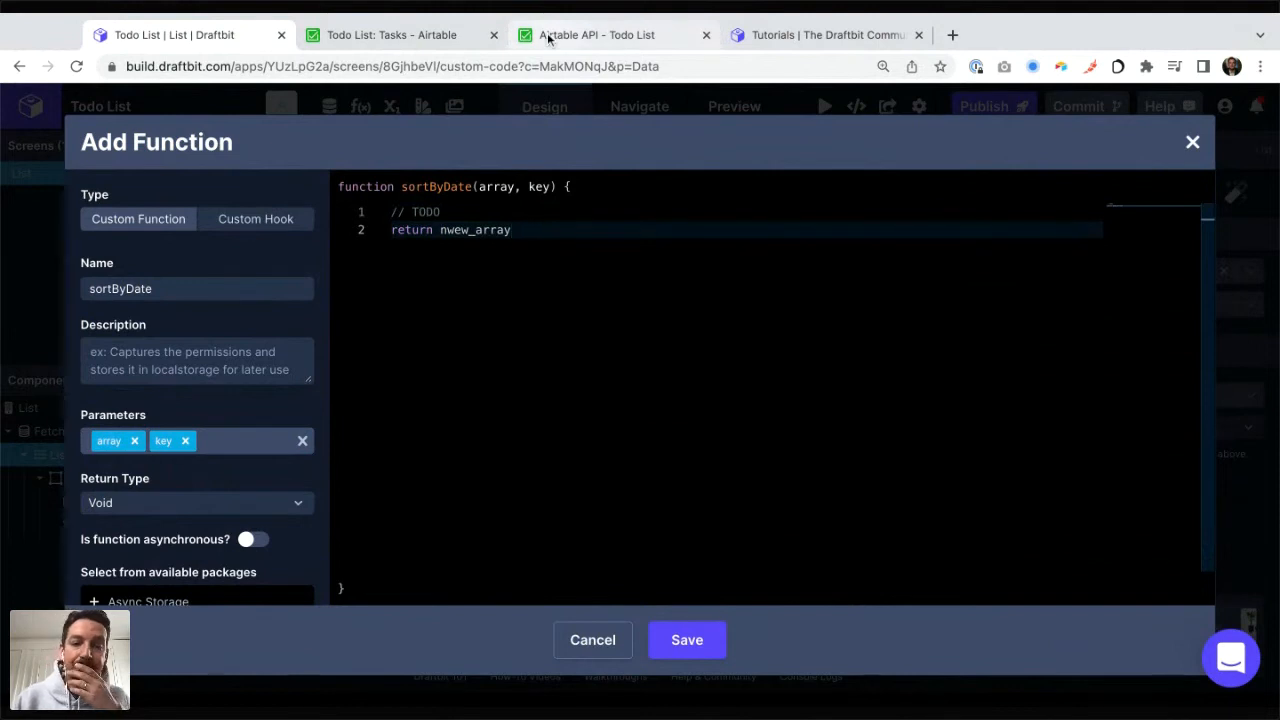
{"action": "double_click", "coordinate": [455, 230]}
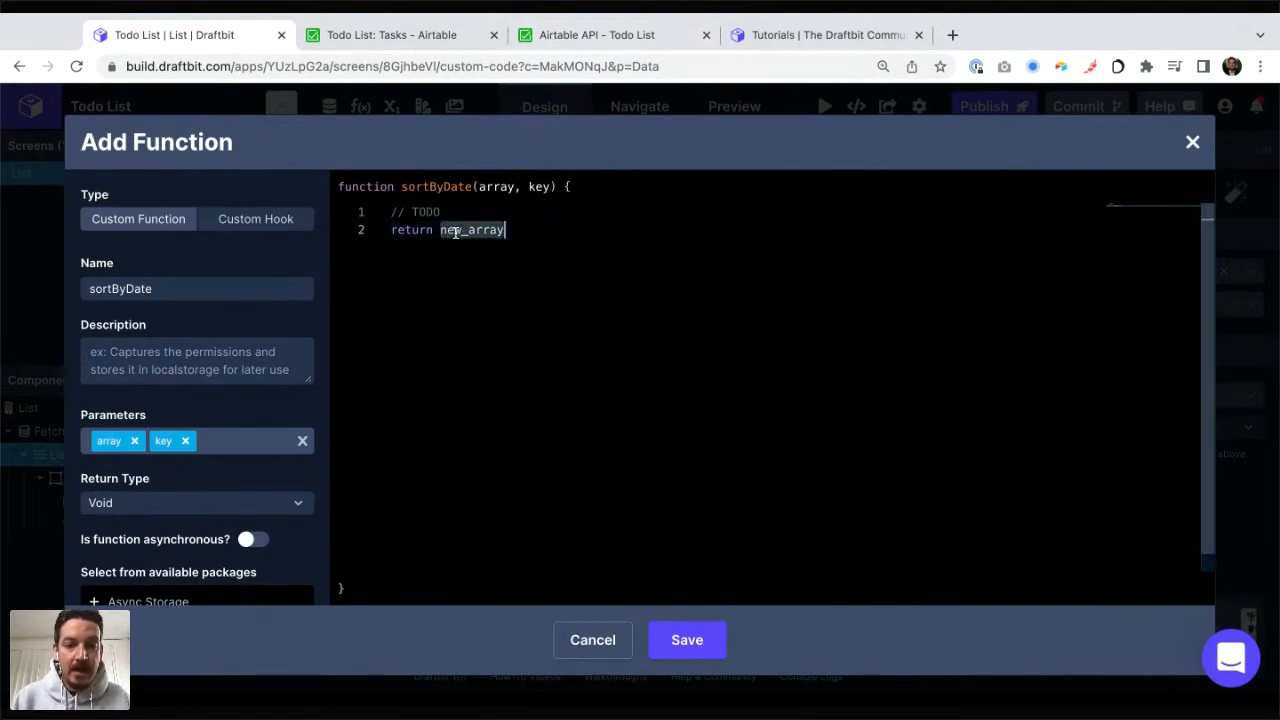
{"action": "key", "text": "BackSpace"}
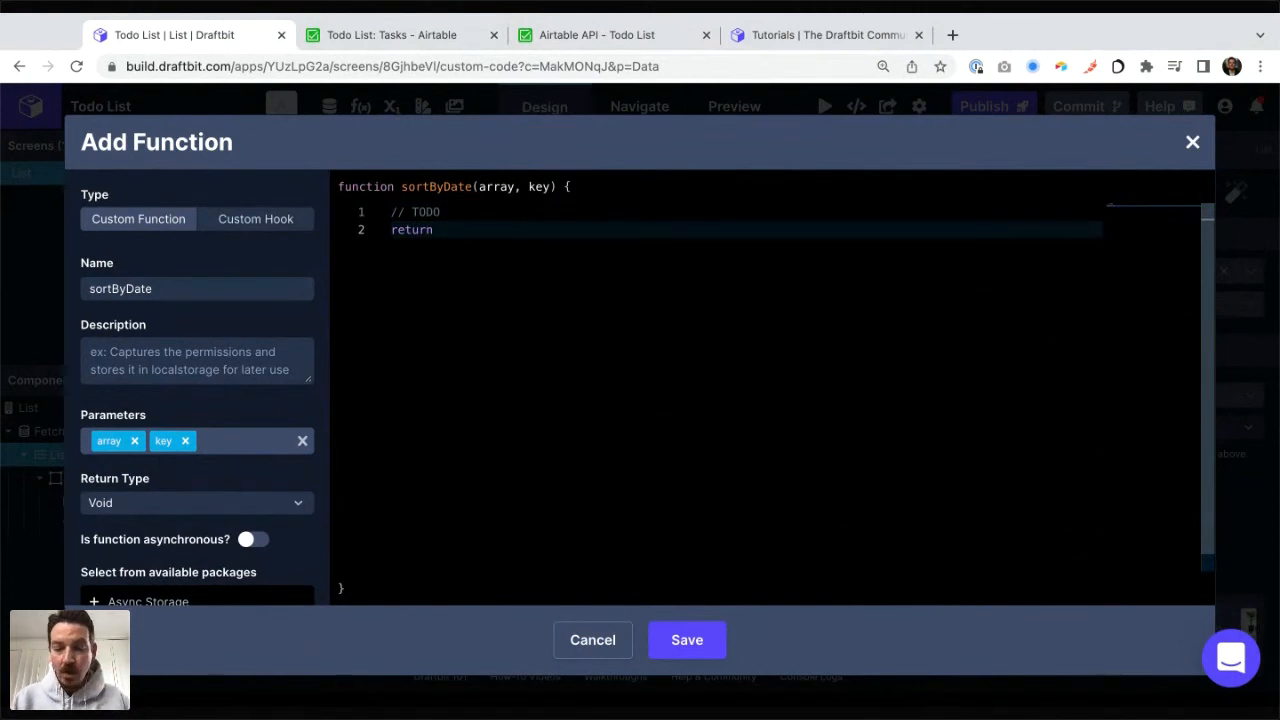
{"action": "type", "text": "array."}
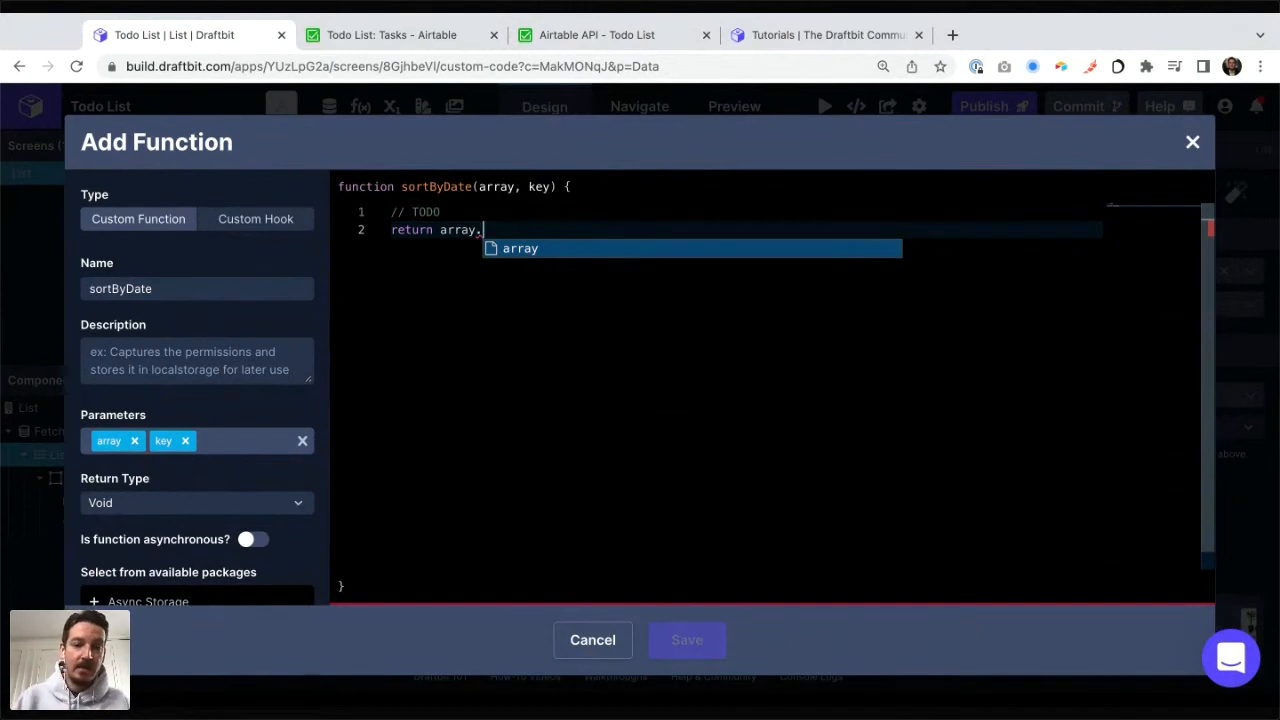
{"action": "left_click", "coordinate": [1194, 145]}
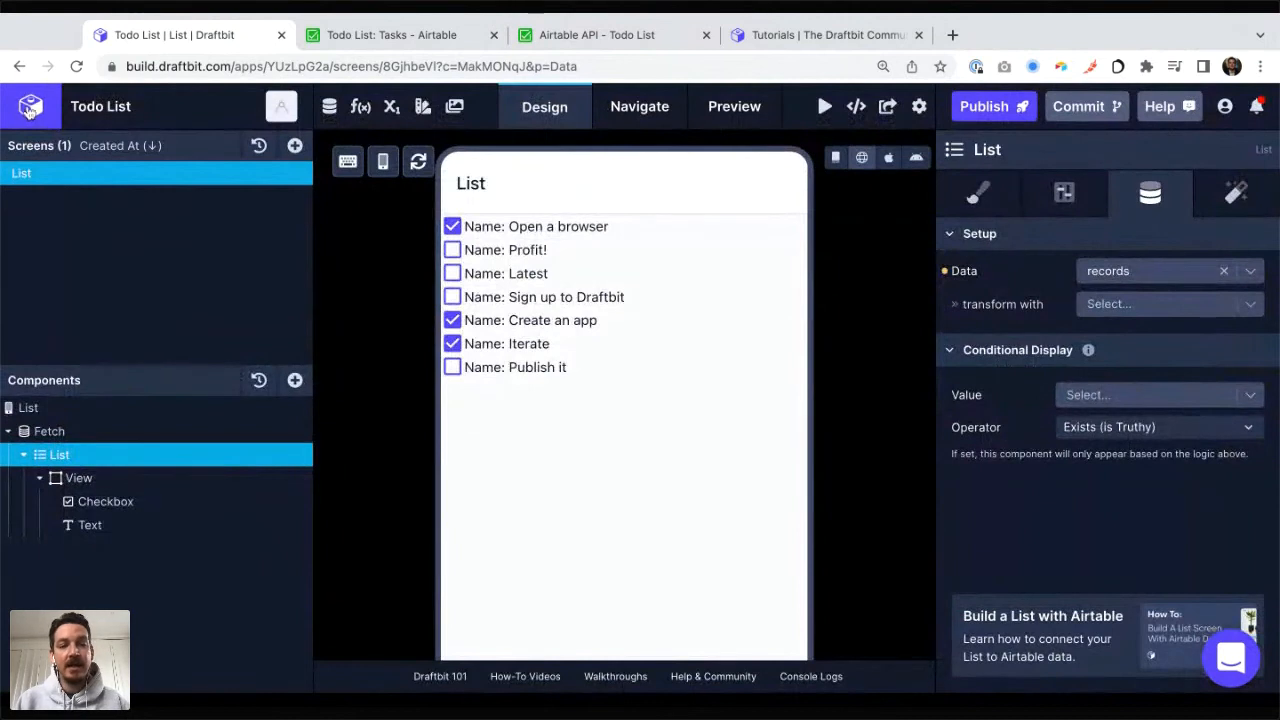
Step: Open the Todobit app from the dashboard and check the List (Example Data) screen for custom functions
{"action": "left_click", "coordinate": [30, 110]}
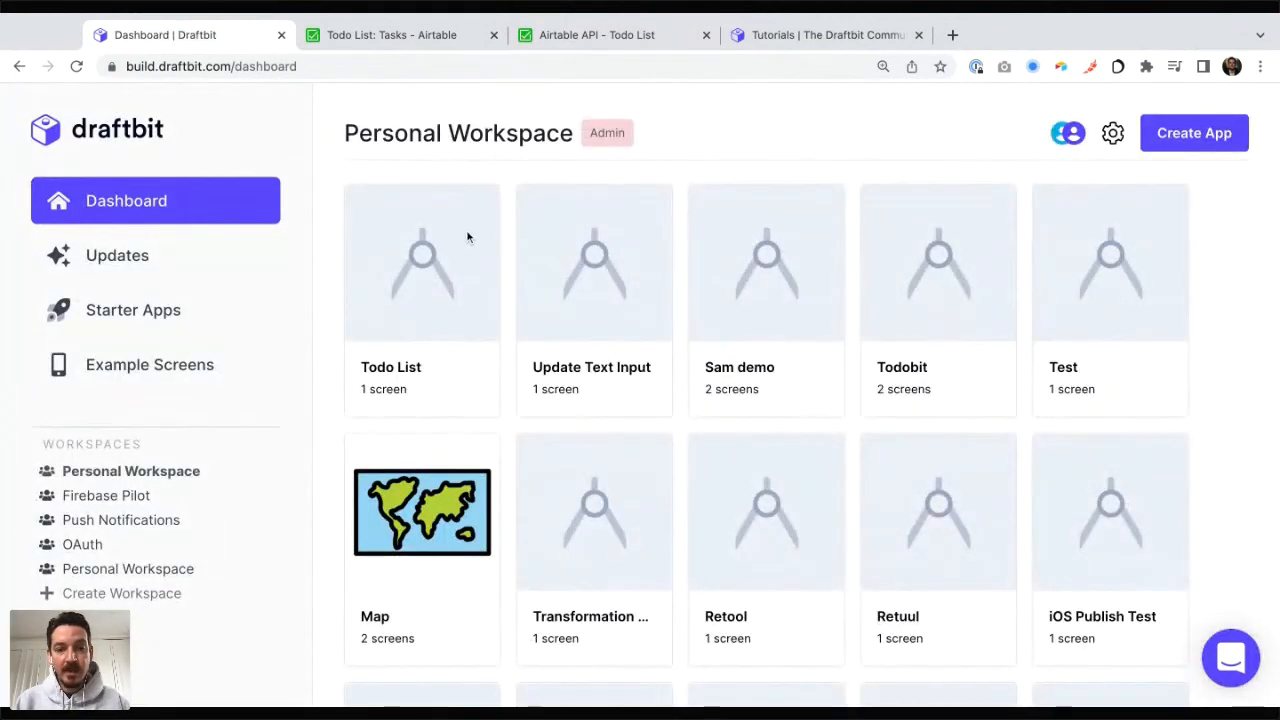
{"action": "left_click", "coordinate": [940, 264]}
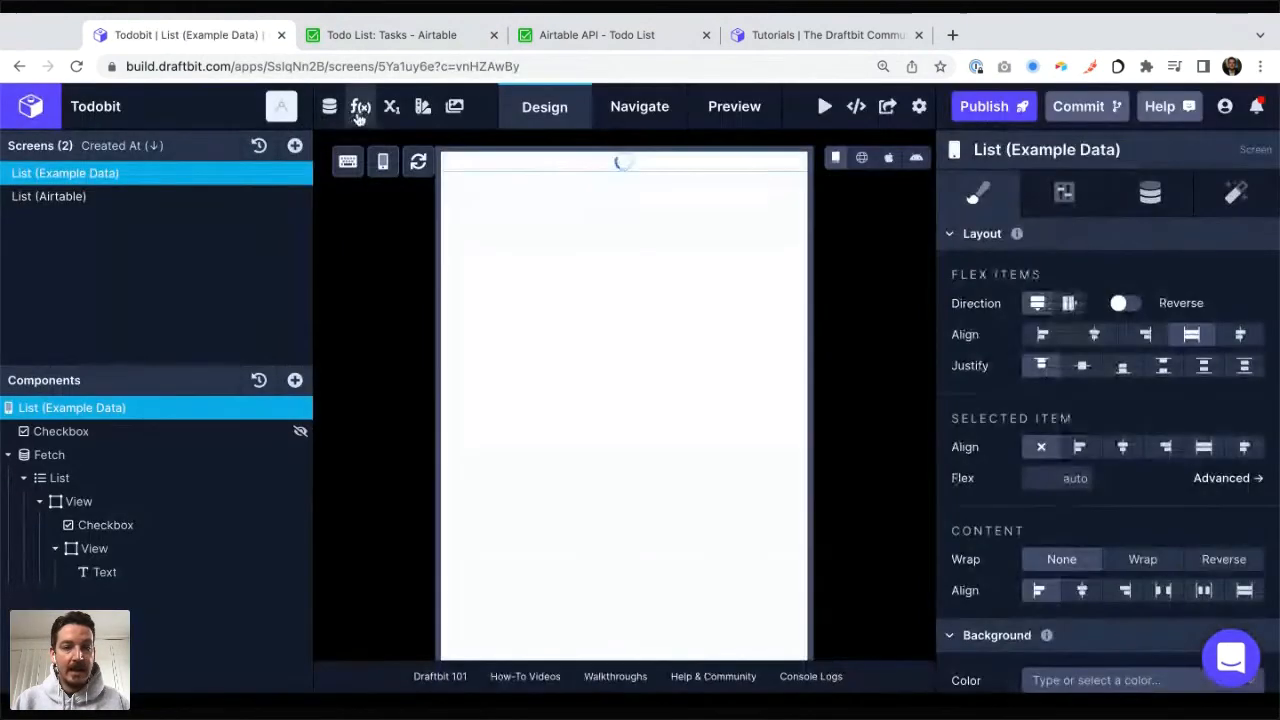
{"action": "left_click", "coordinate": [360, 107]}
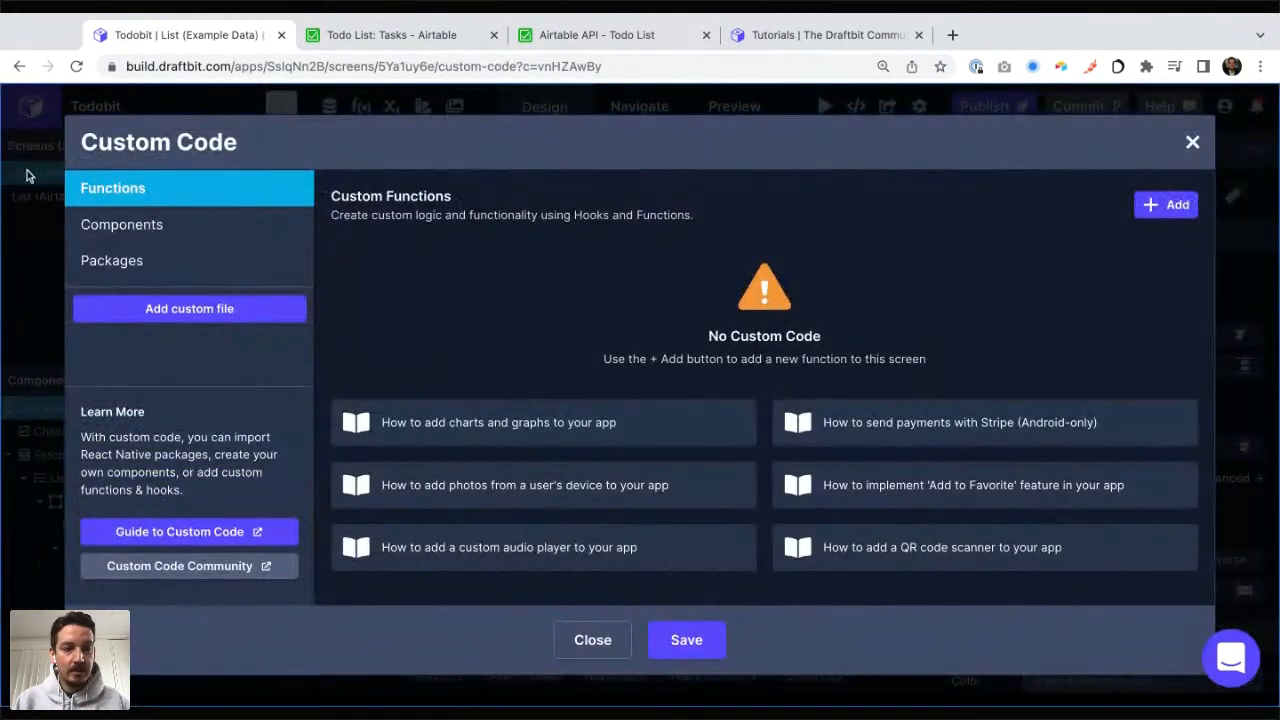
{"action": "left_click", "coordinate": [1193, 141]}
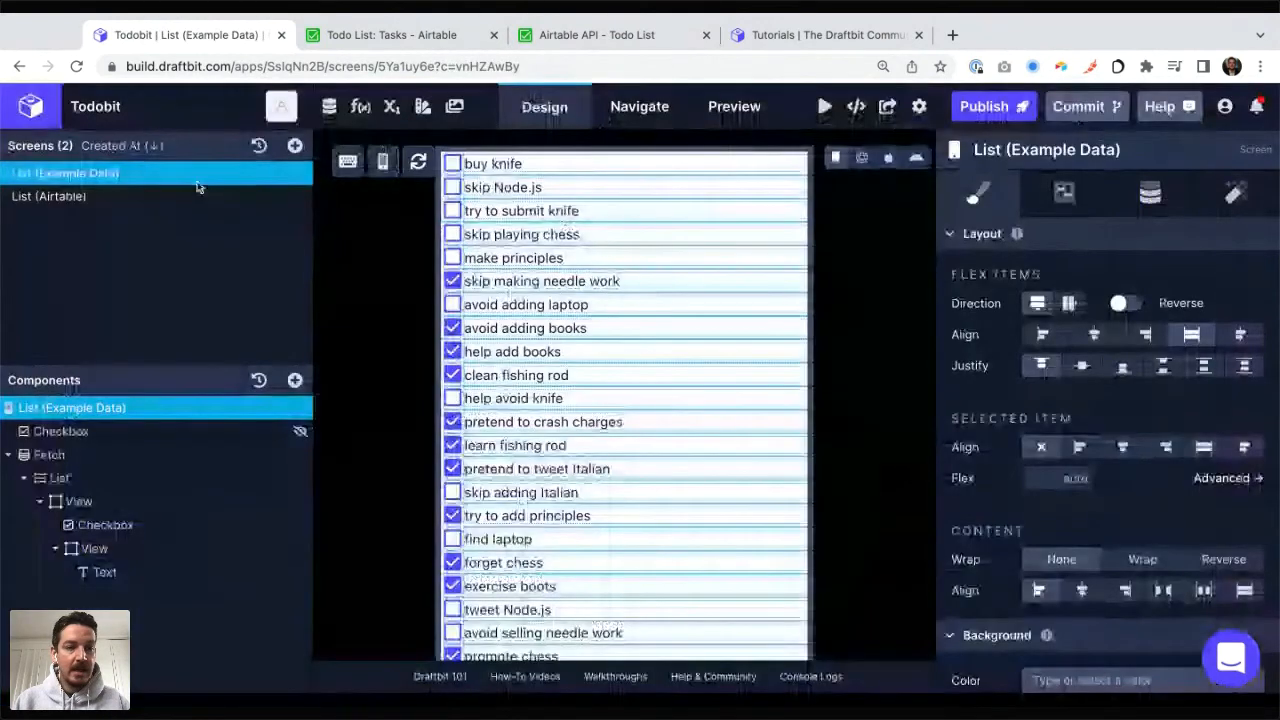
Step: Open the sortByDate function on Todobit's List (Airtable) screen and copy its whole return statement
{"action": "left_click", "coordinate": [197, 195]}
{"action": "left_click", "coordinate": [360, 107]}
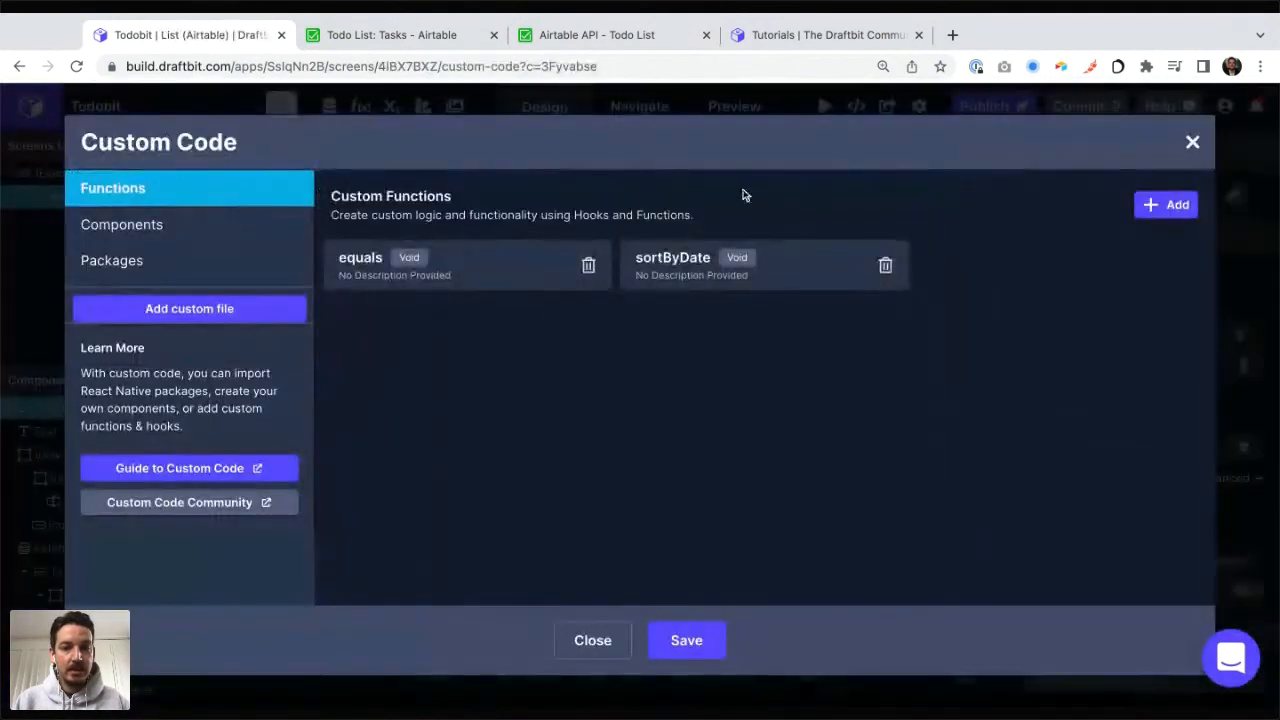
{"action": "left_click", "coordinate": [668, 268]}
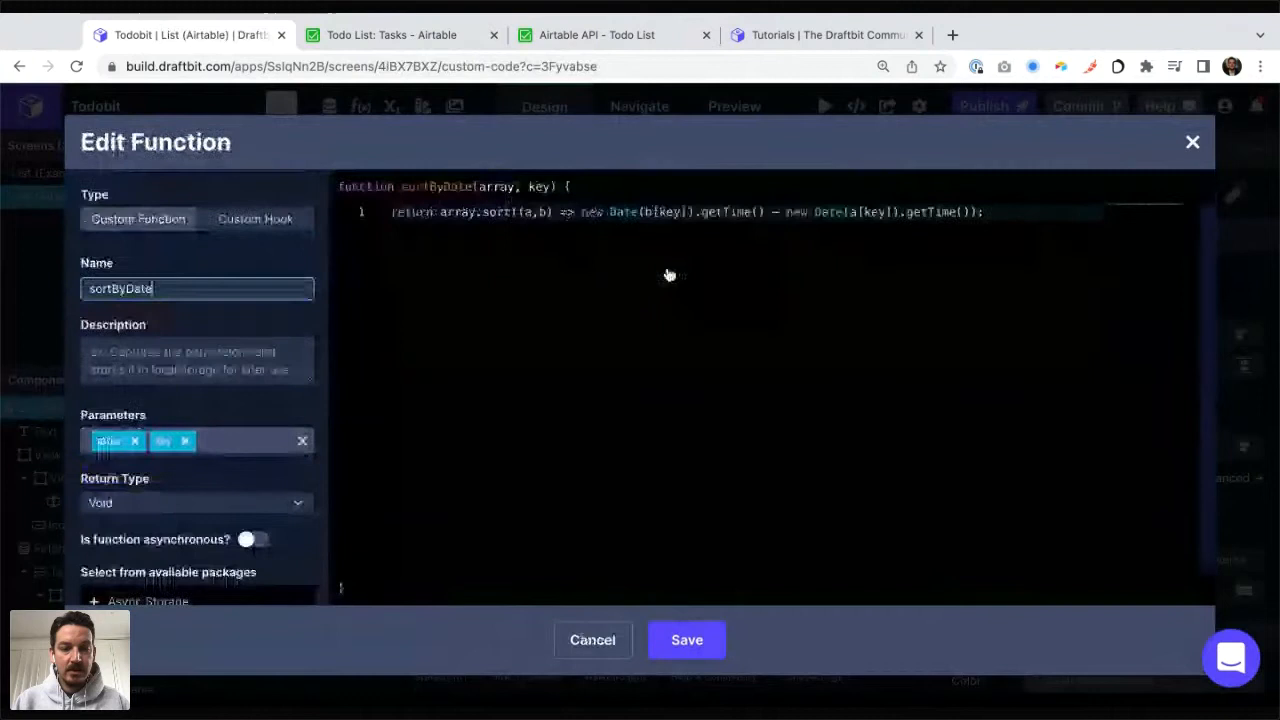
{"action": "triple_click", "coordinate": [583, 212]}
{"action": "key", "text": "ctrl+c"}
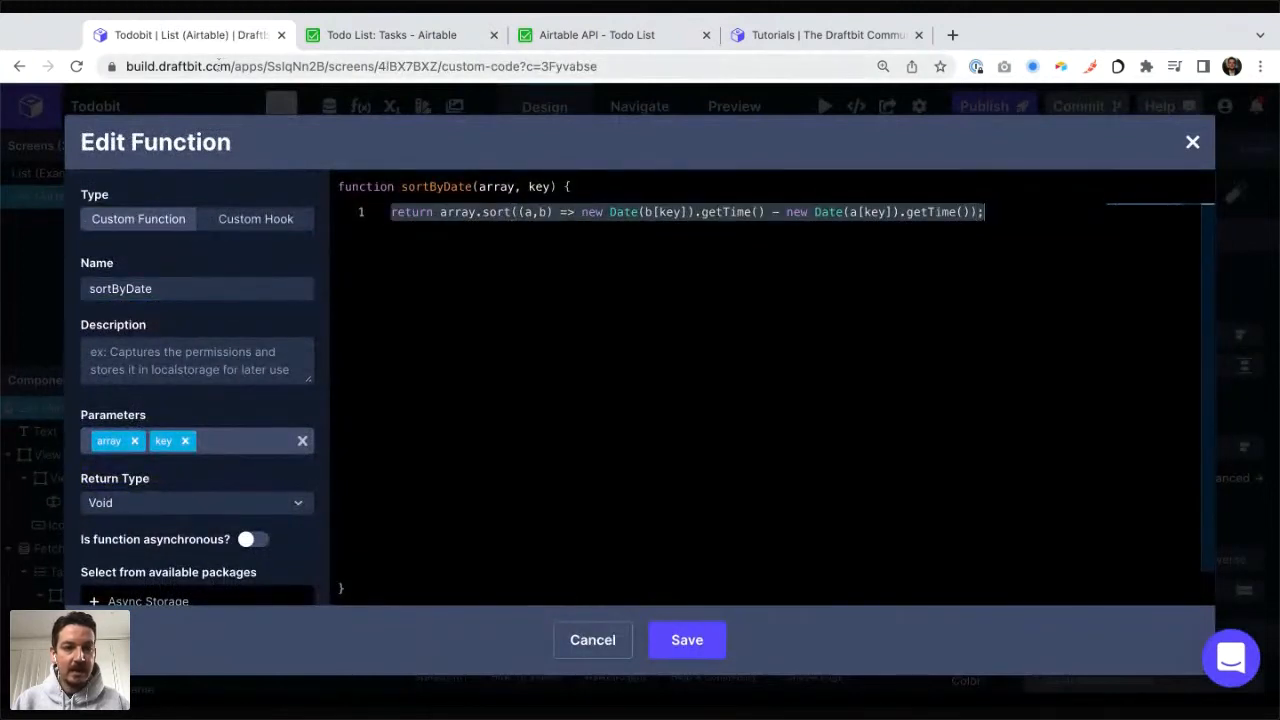
Step: Keep Todobit open in a second browser tab and reopen the Todo List app in the first tab
{"action": "left_click", "coordinate": [20, 66], "text": "super"}
{"action": "left_click_drag", "start_coordinate": [364, 40], "coordinate": [149, 37]}
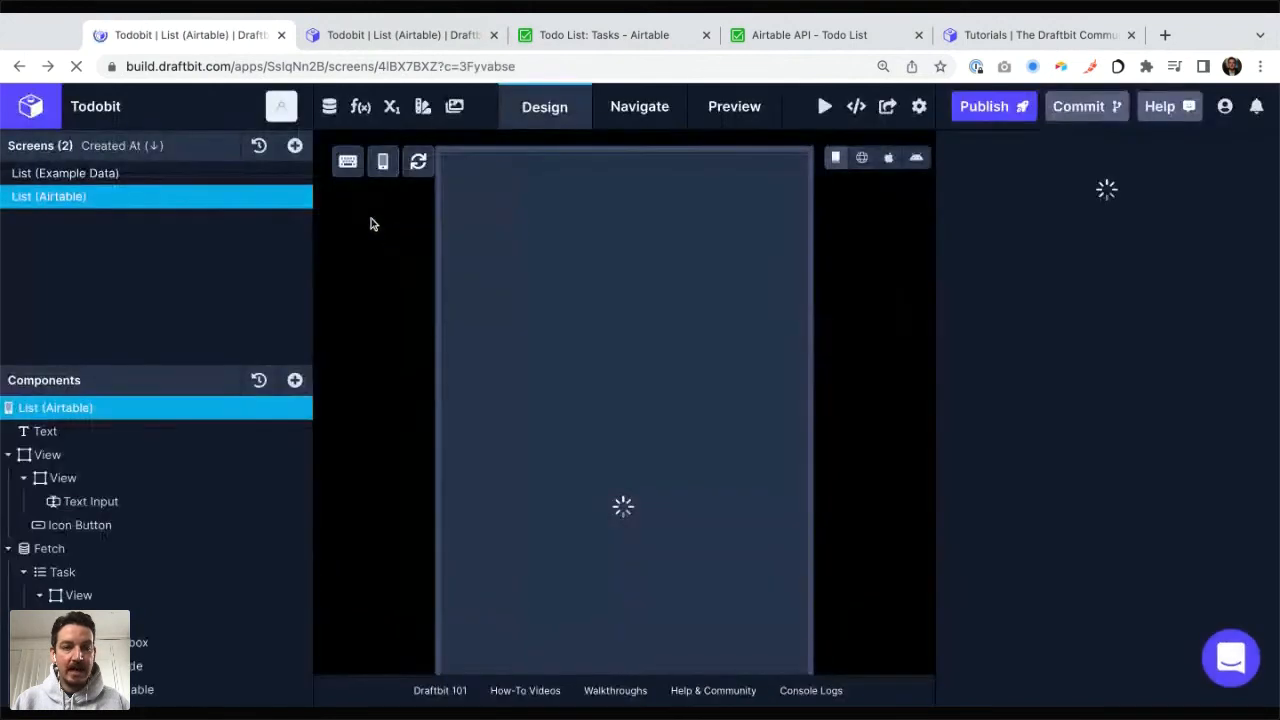
{"action": "left_click", "coordinate": [31, 106]}
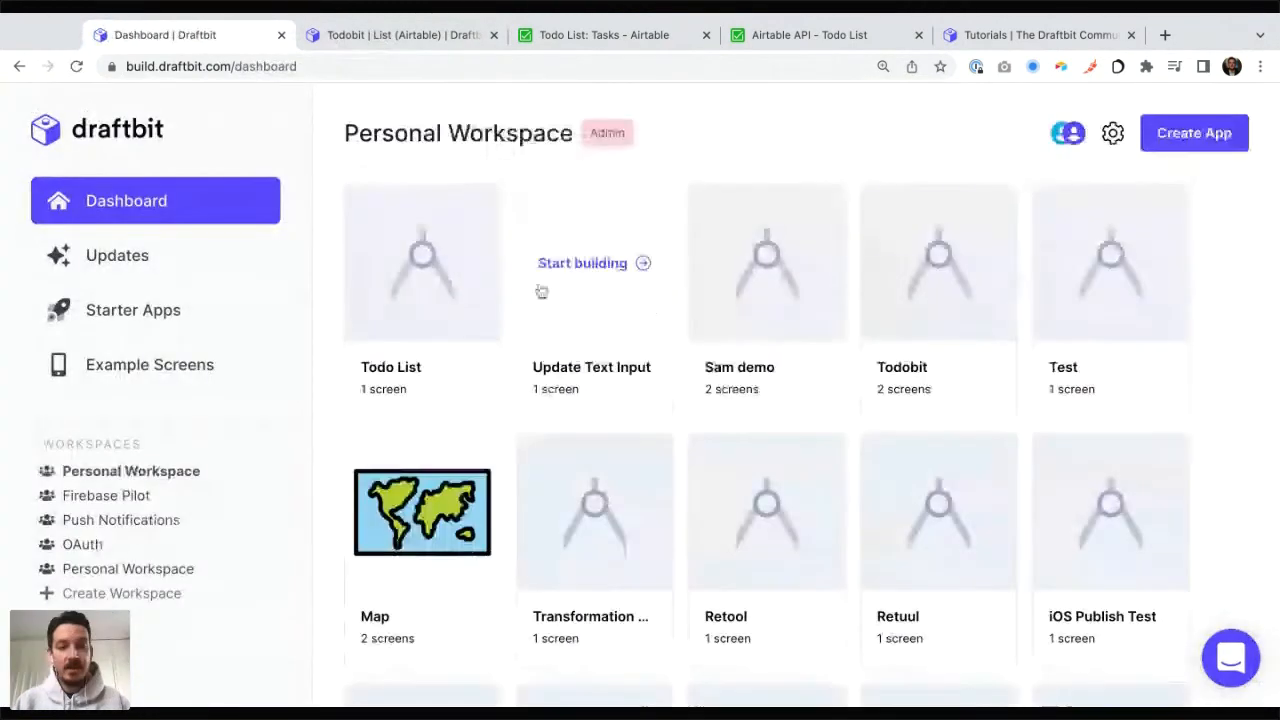
{"action": "left_click", "coordinate": [423, 265]}
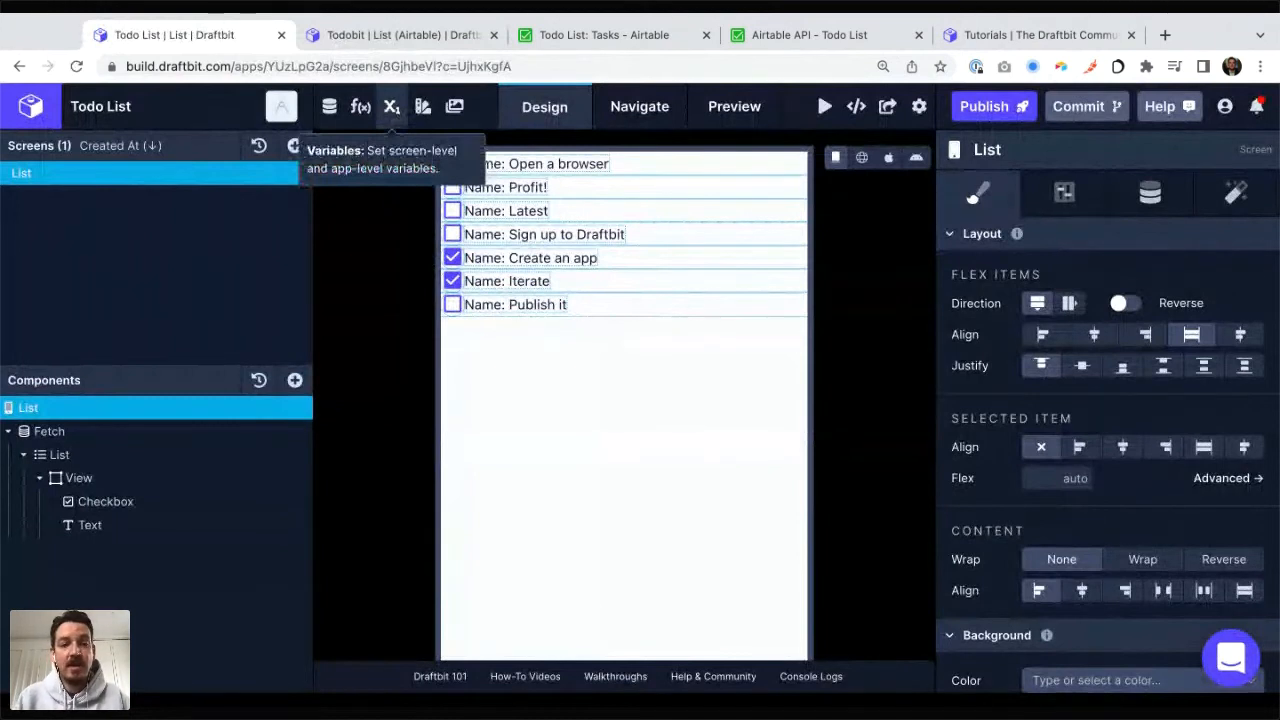
{"action": "left_click", "coordinate": [391, 106]}
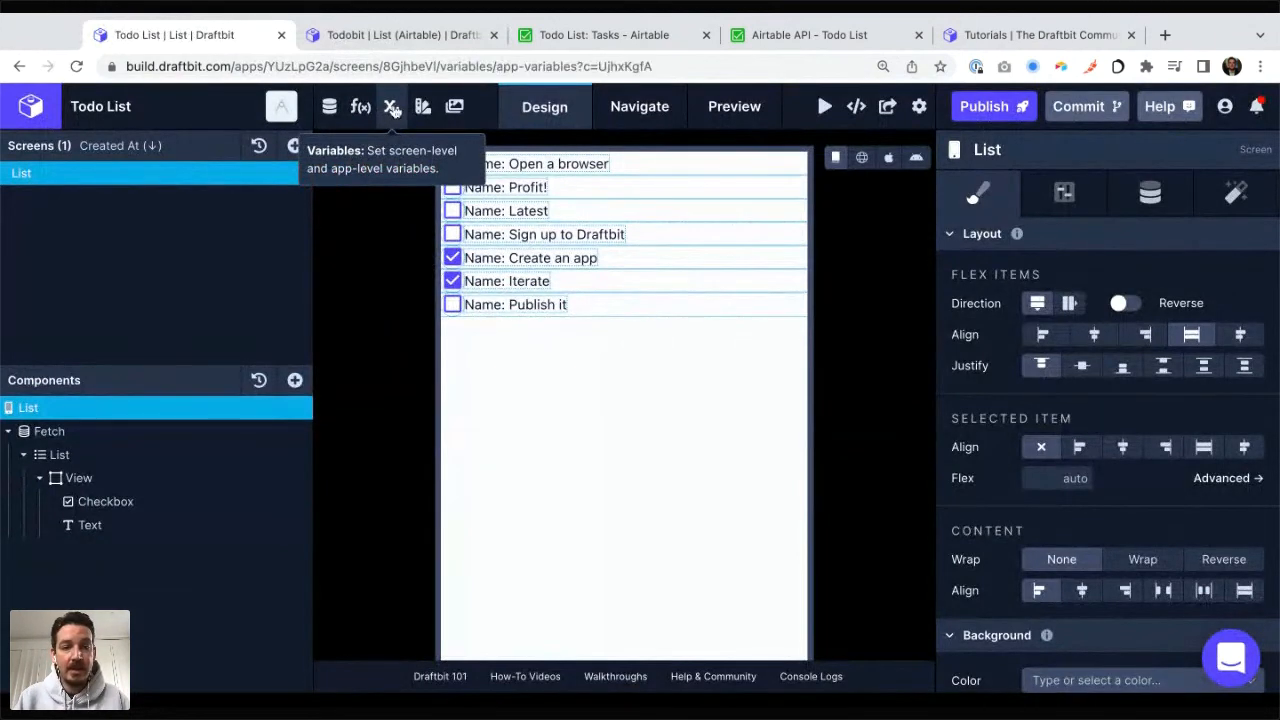
{"action": "left_click", "coordinate": [1007, 129]}
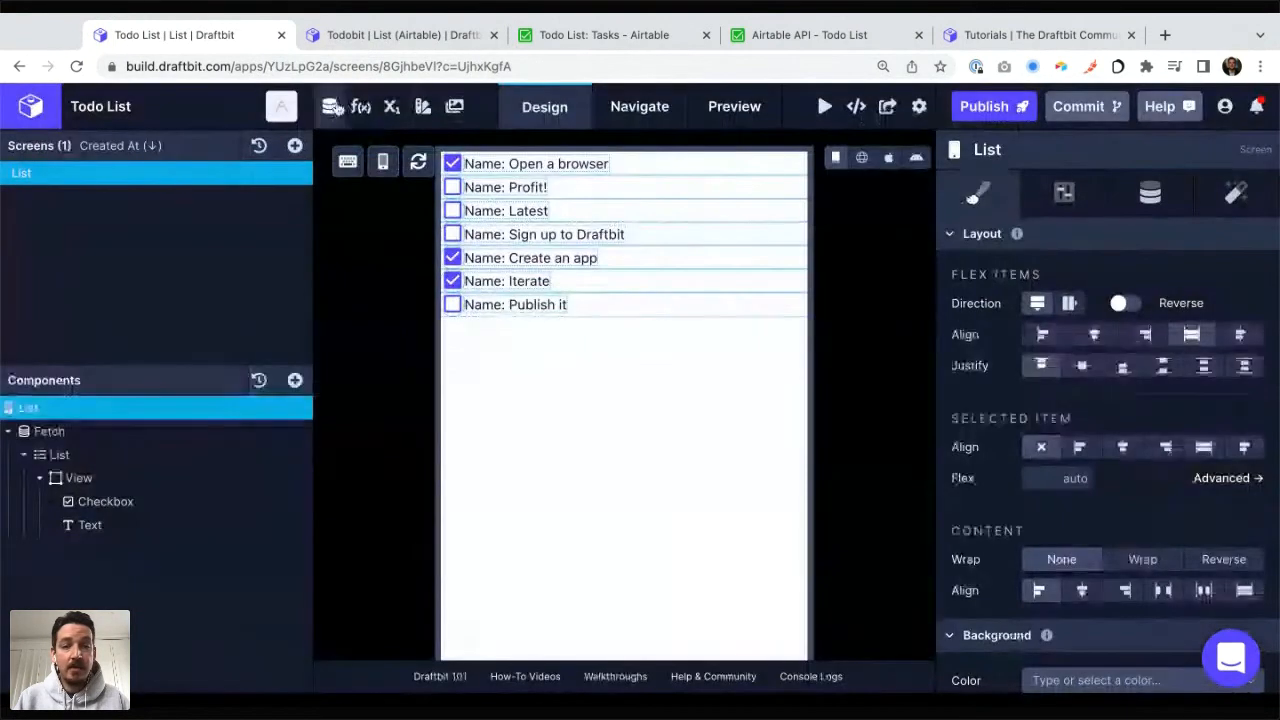
{"action": "left_click", "coordinate": [361, 106]}
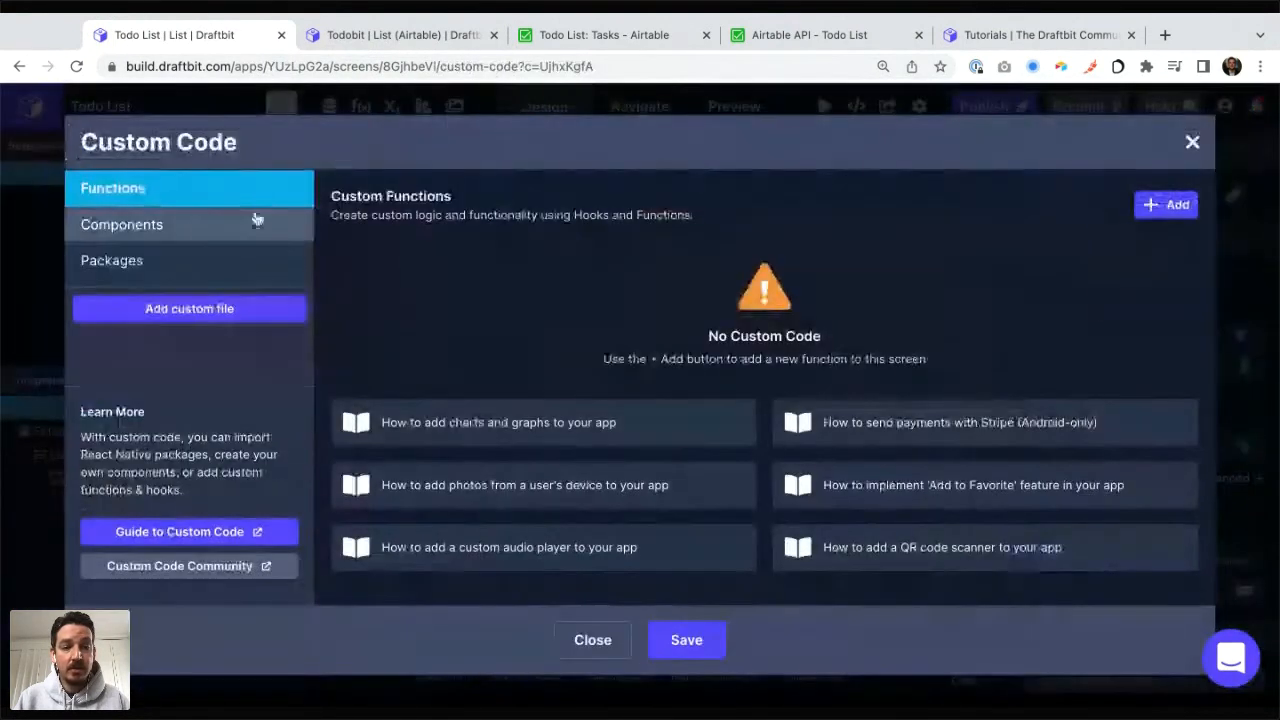
{"action": "left_click", "coordinate": [1160, 206]}
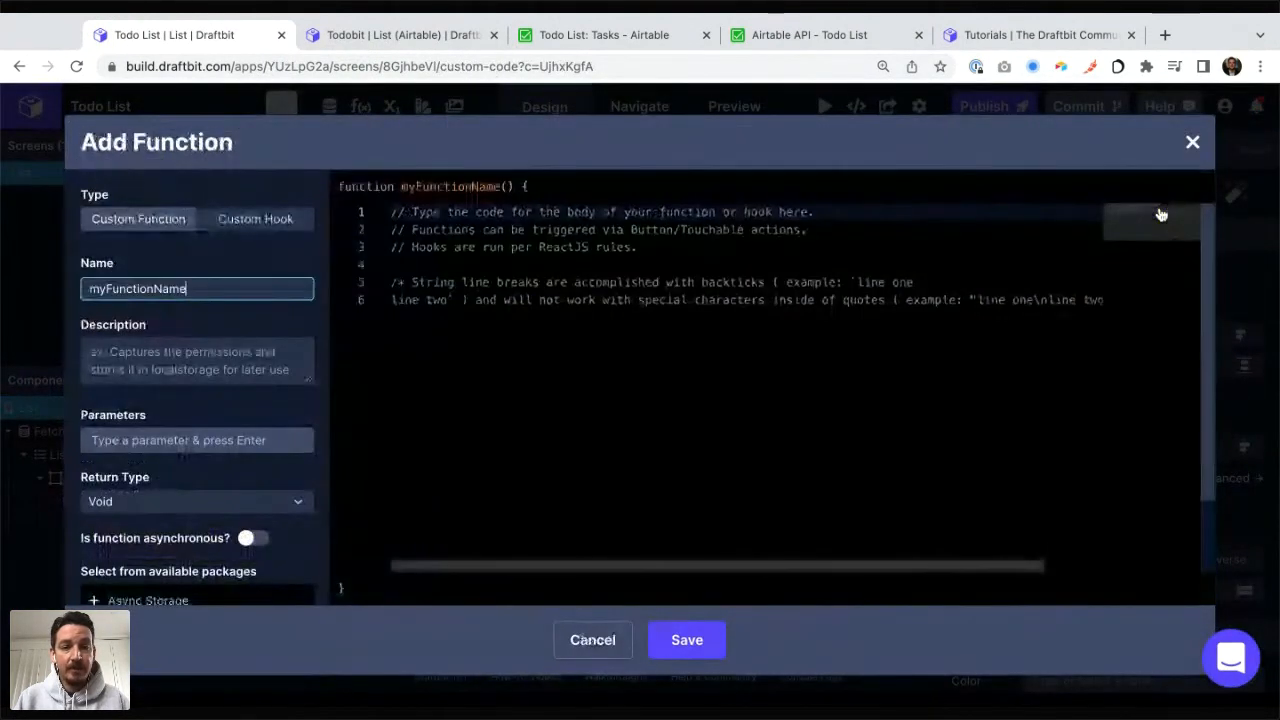
{"action": "left_click", "coordinate": [1191, 145]}
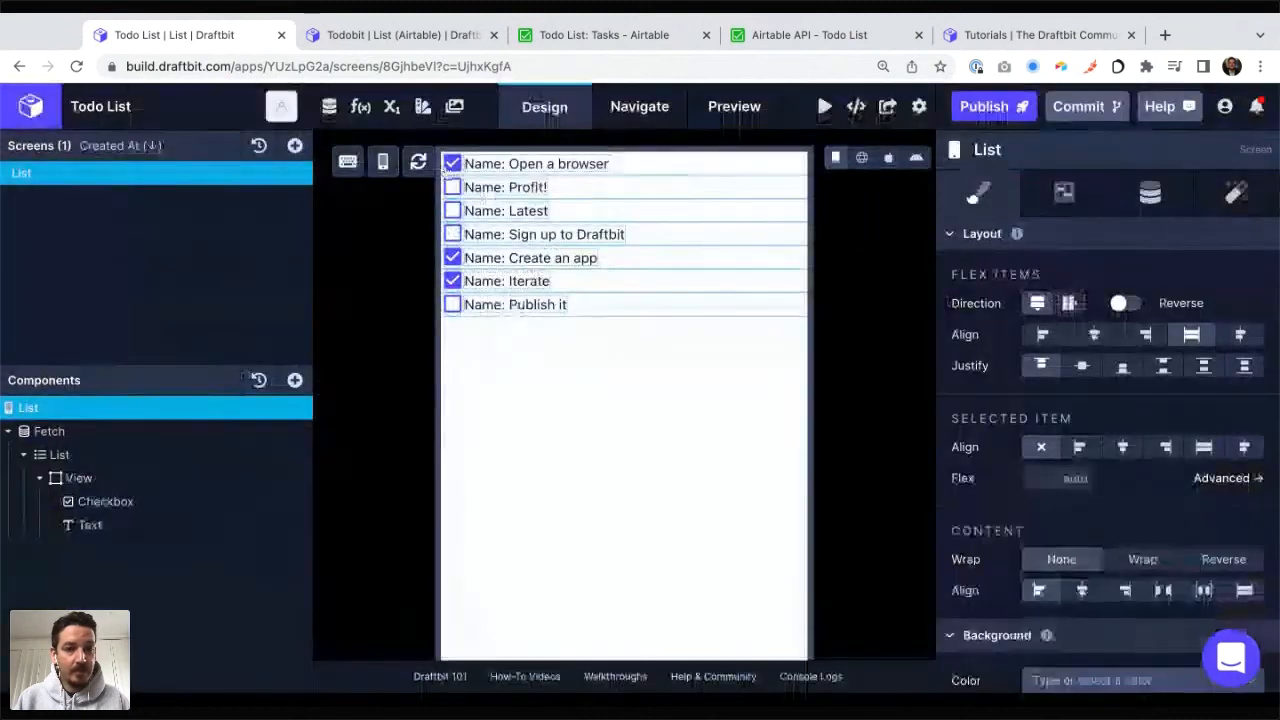
Step: Add a new custom function named sortByDate to the Todo List app
{"action": "left_click", "coordinate": [361, 106]}
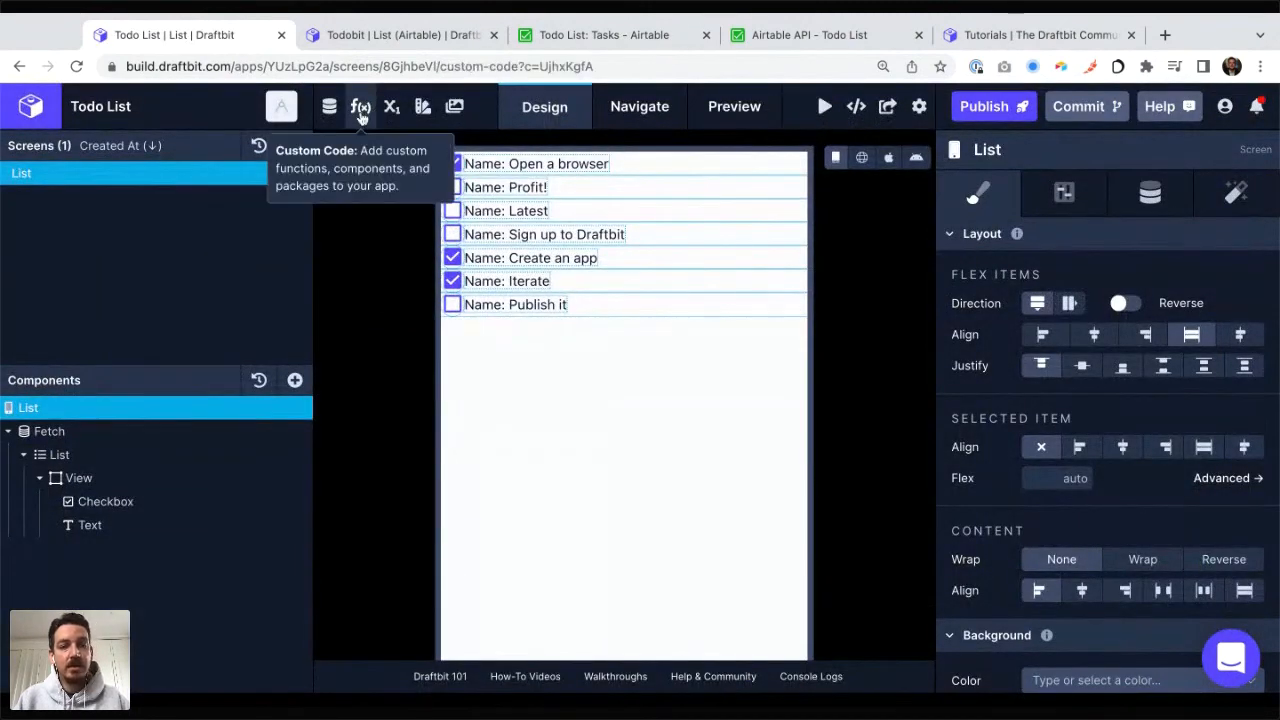
{"action": "left_click", "coordinate": [1167, 205]}
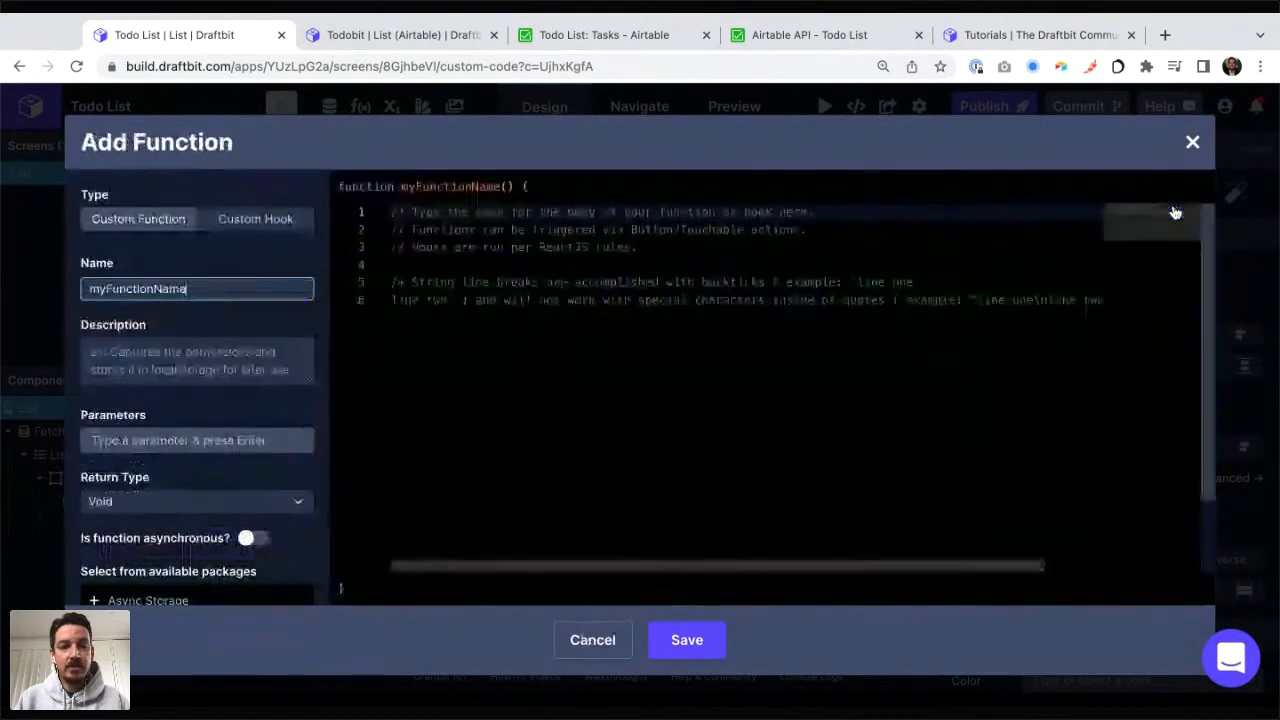
{"action": "double_click", "coordinate": [155, 289]}
{"action": "type", "text": "sort"}
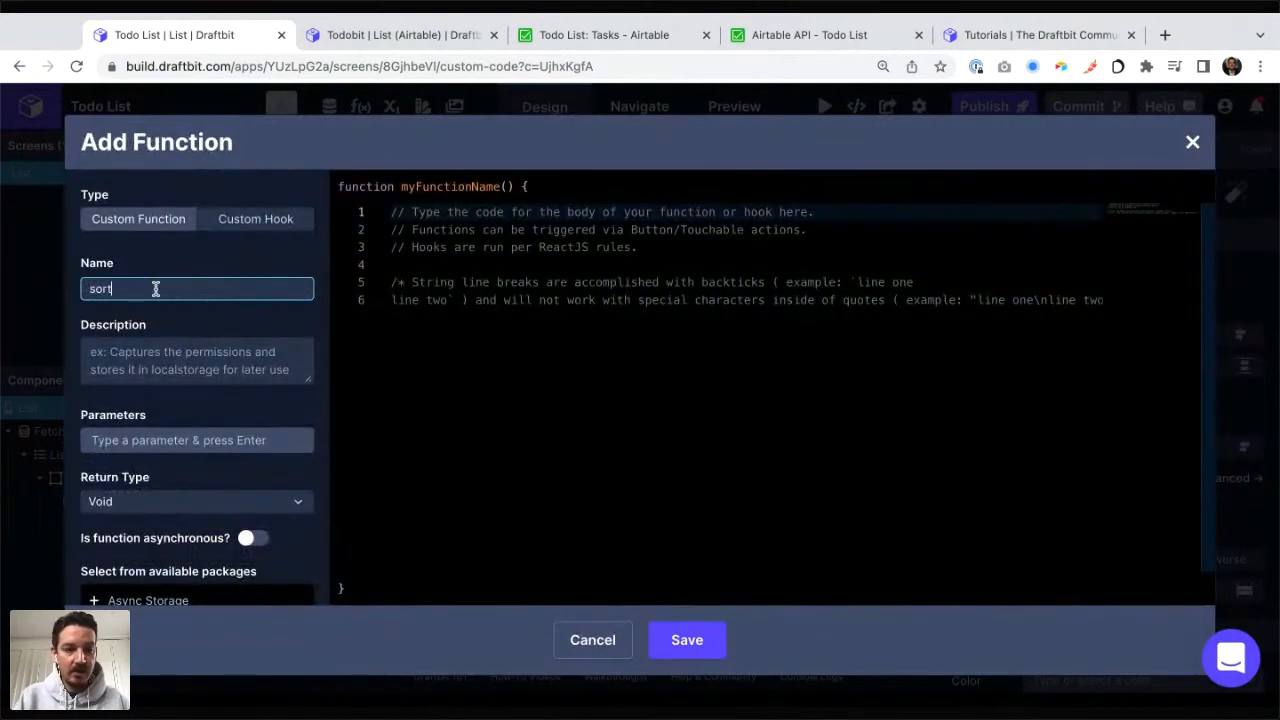
{"action": "type", "text": "ByDat"}
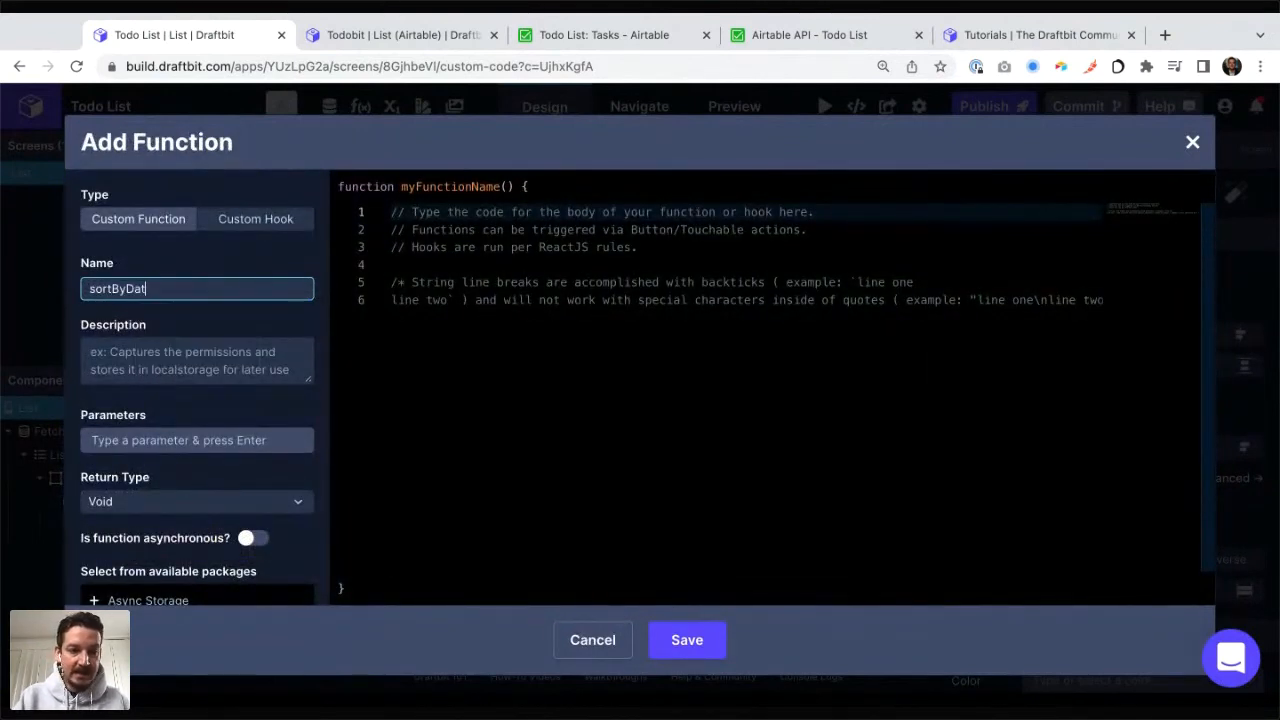
{"action": "type", "text": "e"}
Step: Replace the placeholder function body with the copied statement "return array.sort((a,b) => new Date(b[key]).getTime() - new Date(a[key]).getTime());"
{"action": "left_click", "coordinate": [443, 257]}
{"action": "key", "text": "ctrl+a"}
{"action": "key", "text": "ctrl+v"}
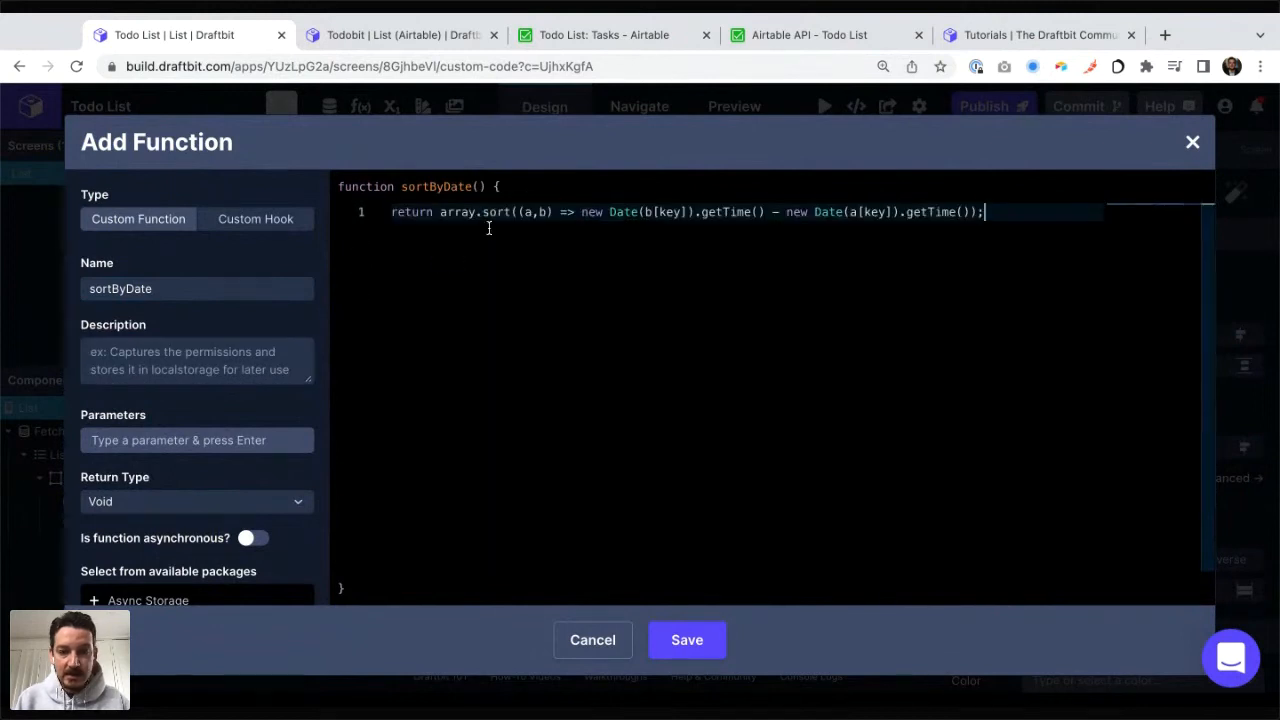
Step: Give the sortByDate function two parameters, array and key
{"action": "left_click", "coordinate": [150, 446]}
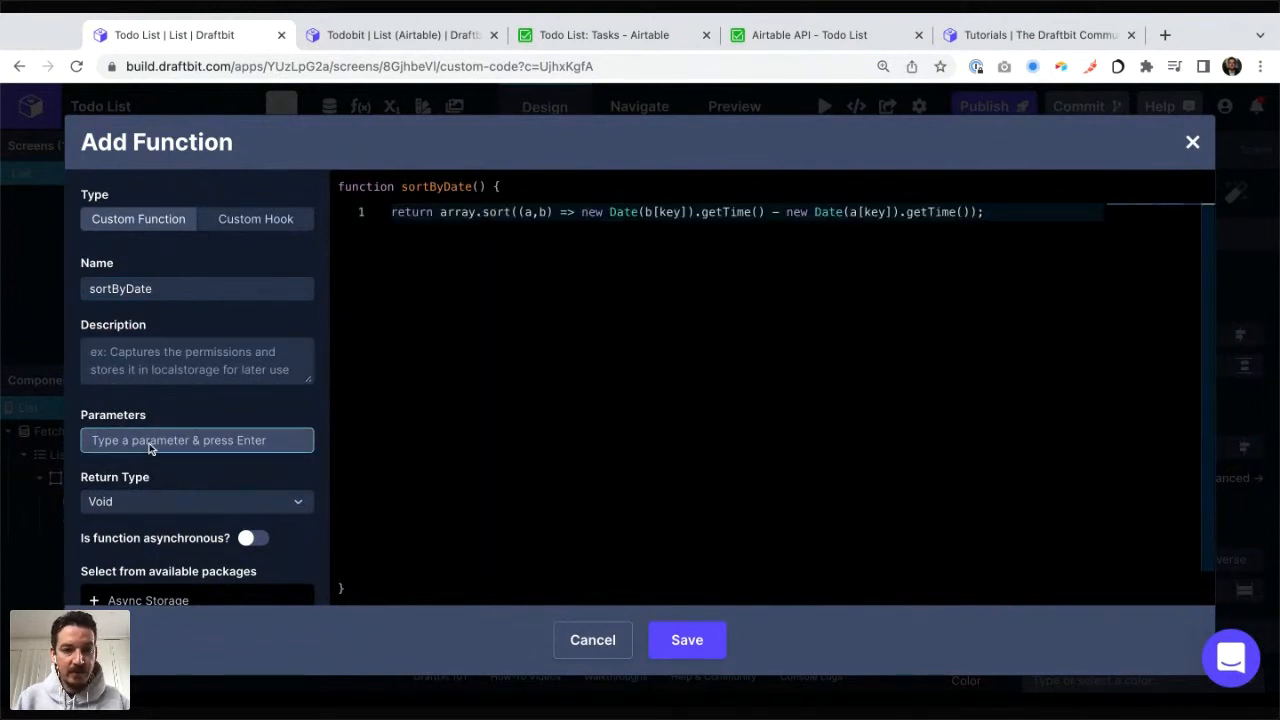
{"action": "type", "text": "array"}
{"action": "key", "text": "Return"}
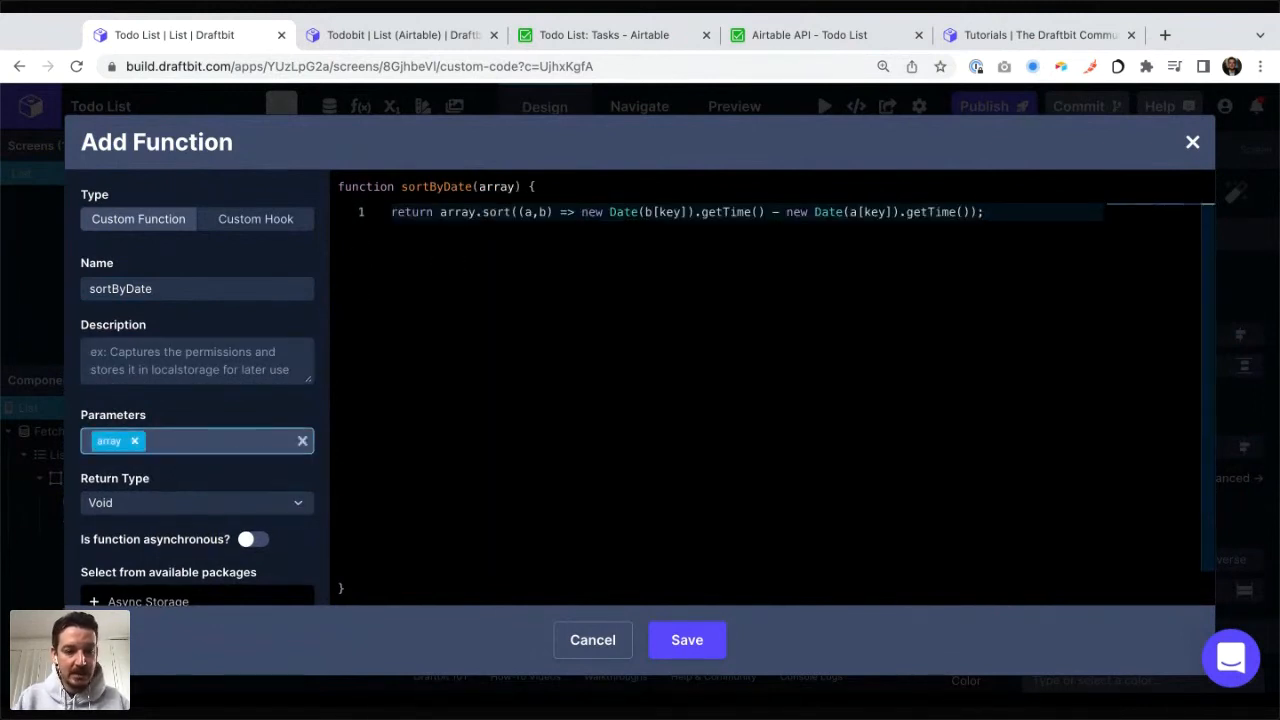
{"action": "type", "text": "key"}
{"action": "key", "text": "Return"}
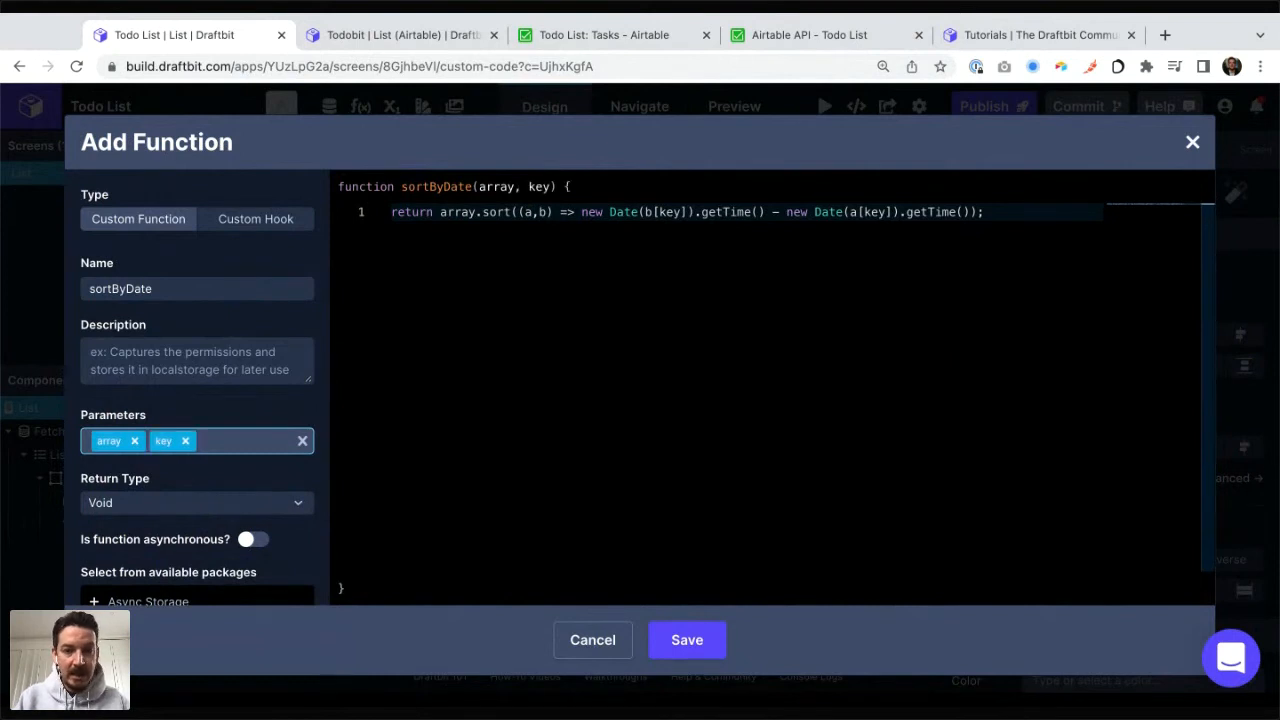
Step: Examine the return statement piece by piece: the array.sort call, its a,b arguments, the date subtraction and the [key] lookup
{"action": "left_click", "coordinate": [483, 211]}
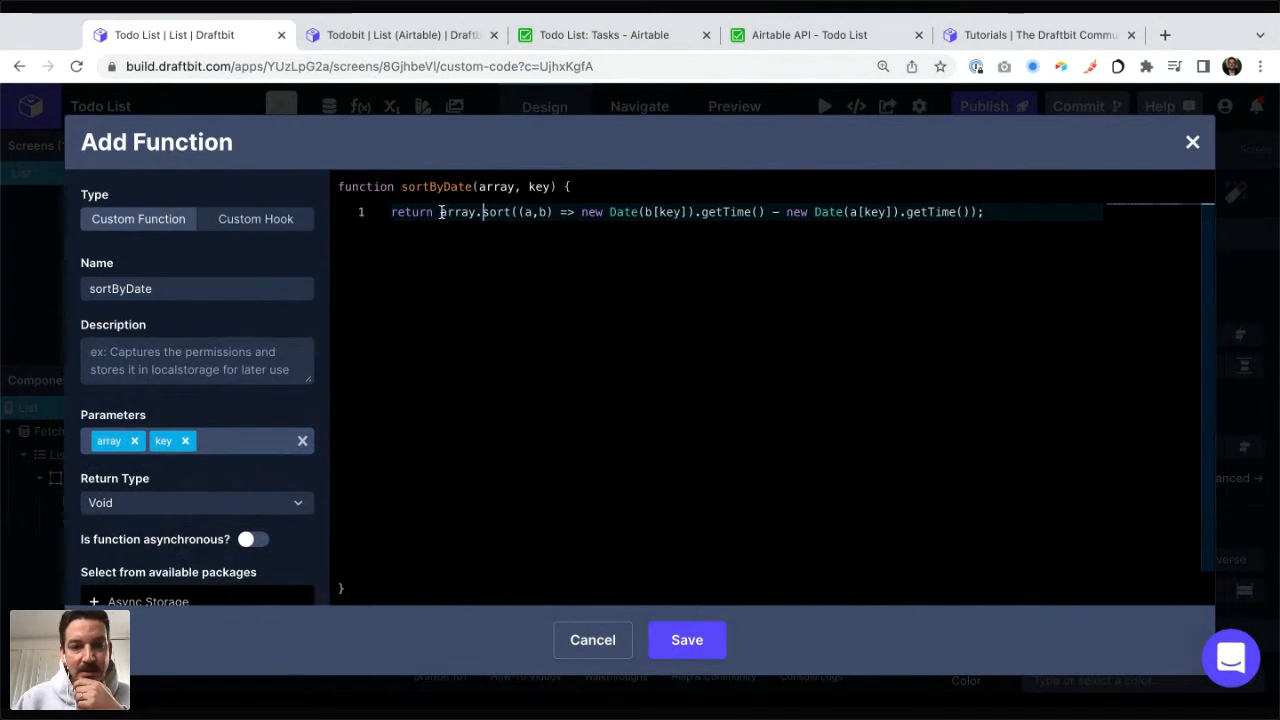
{"action": "left_click_drag", "start_coordinate": [440, 212], "coordinate": [518, 212]}
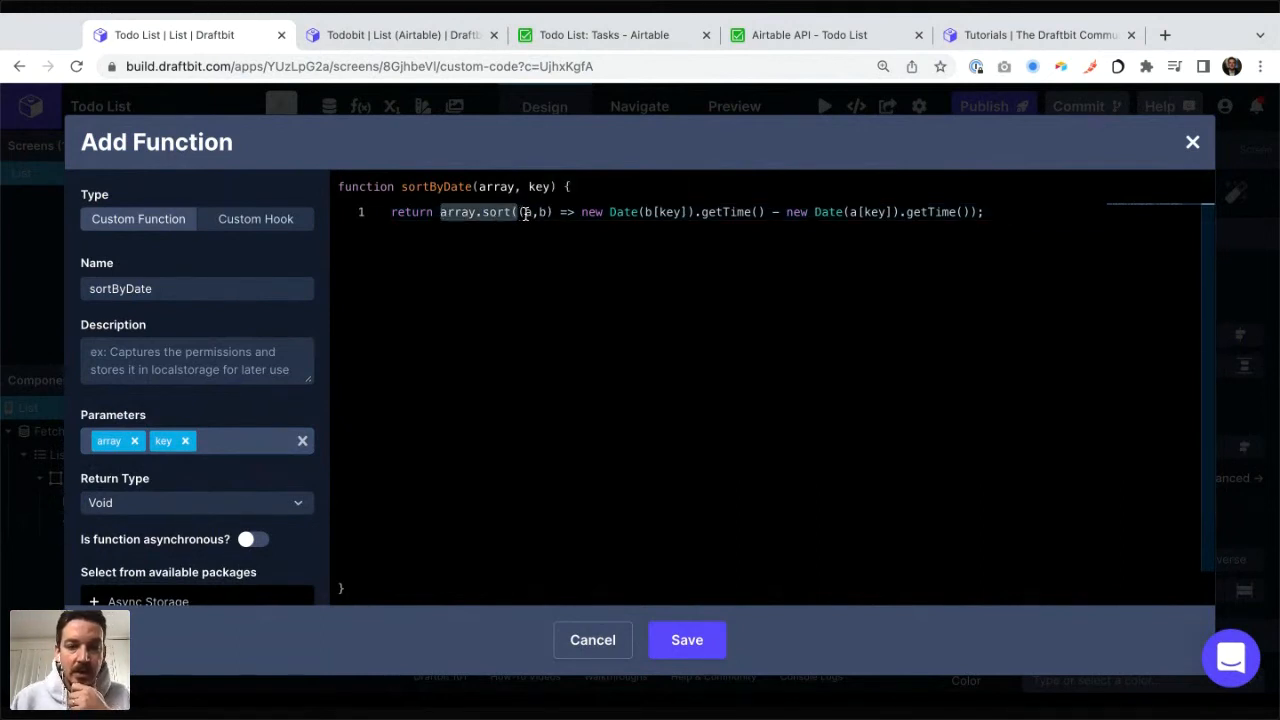
{"action": "left_click_drag", "start_coordinate": [553, 212], "coordinate": [523, 213]}
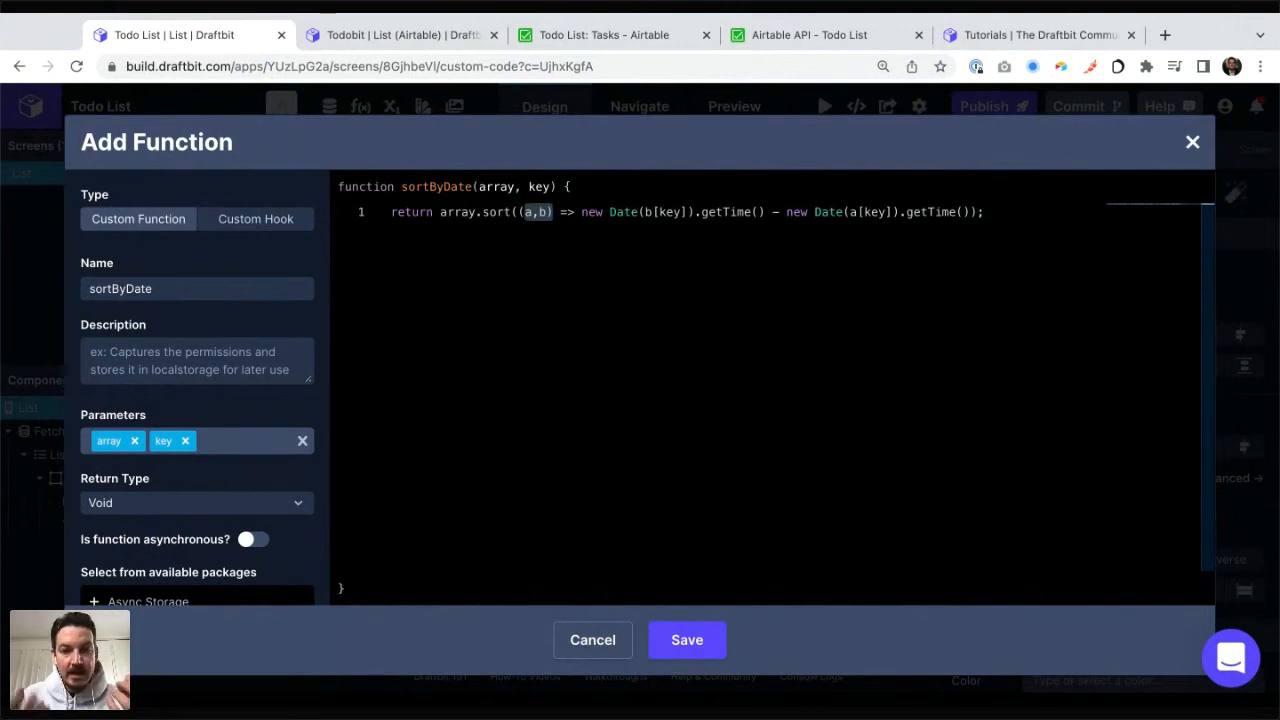
{"action": "left_click", "coordinate": [579, 212]}
{"action": "key", "text": "super+shift+Right"}
{"action": "key", "text": "shift+Left"}
{"action": "key", "text": "shift+Left"}
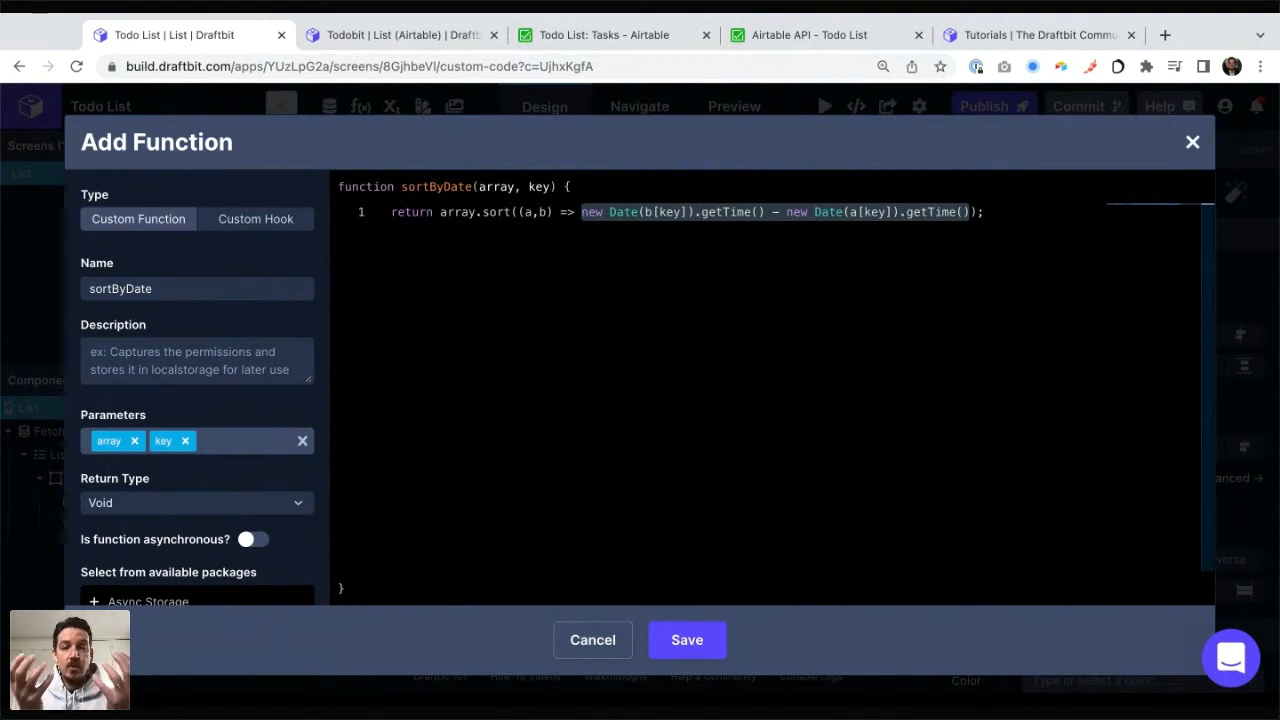
{"action": "left_click", "coordinate": [648, 211]}
{"action": "key", "text": "shift+Right"}
{"action": "key", "text": "shift+Right"}
{"action": "key", "text": "shift+Right"}
{"action": "key", "text": "shift+Right"}
{"action": "key", "text": "shift+Right"}
{"action": "key", "text": "shift+Right"}
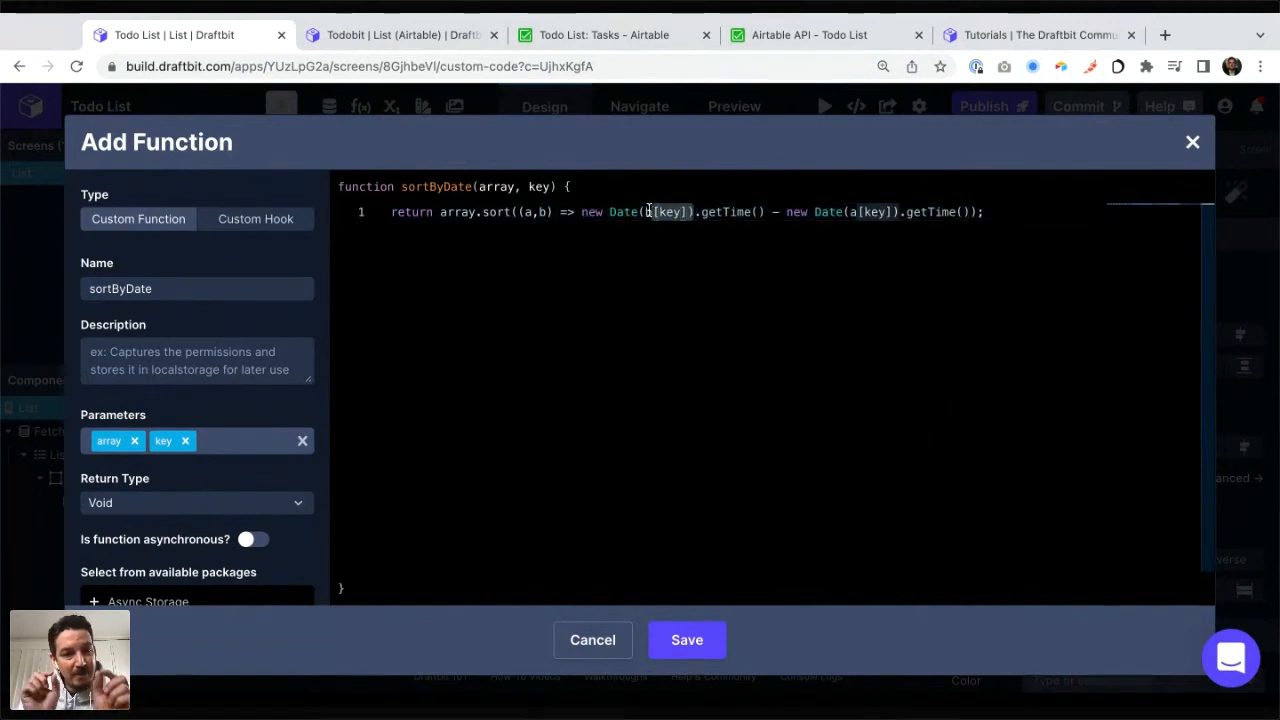
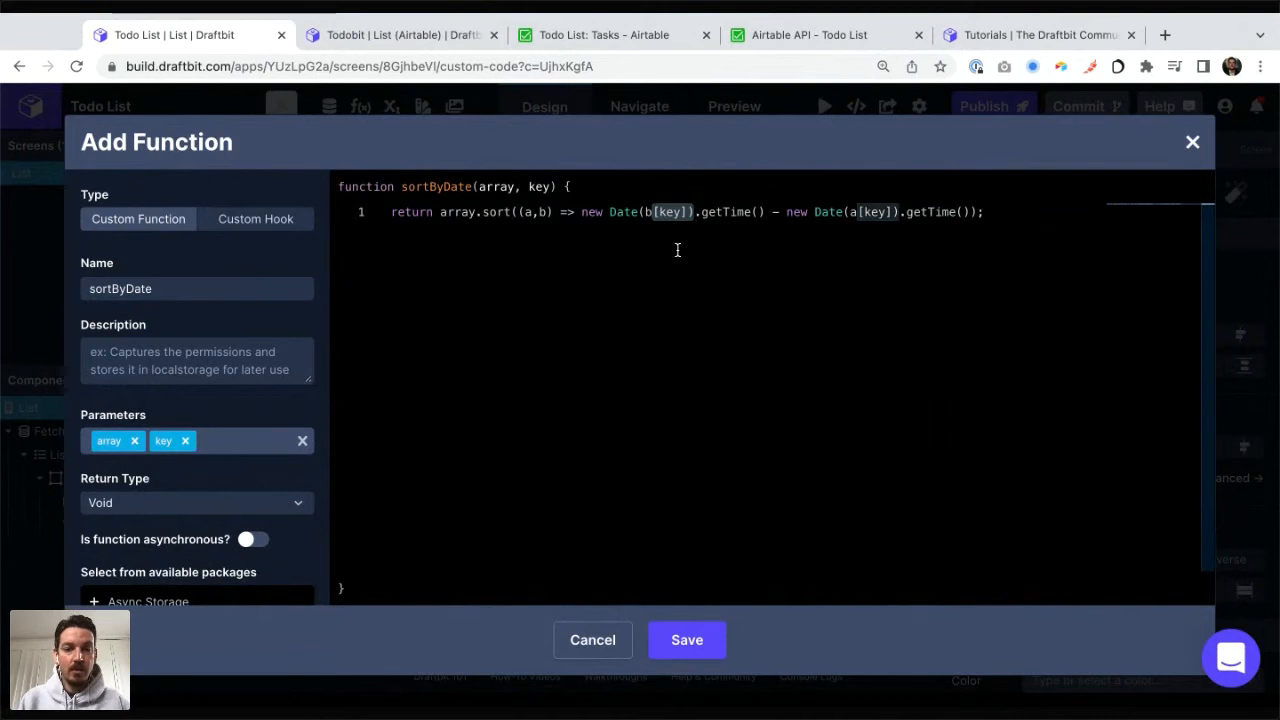
Step: Save the sortByDate function and the app's custom code
{"action": "left_click", "coordinate": [717, 212]}
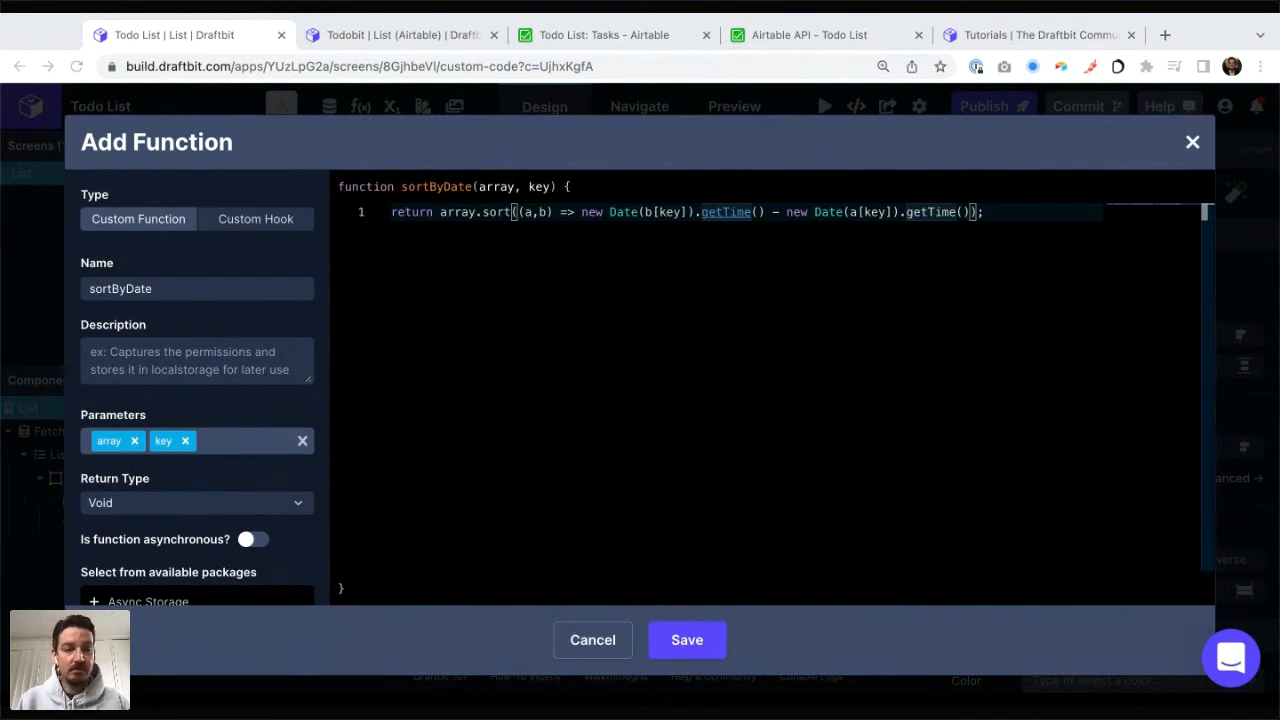
{"action": "left_click", "coordinate": [690, 640]}
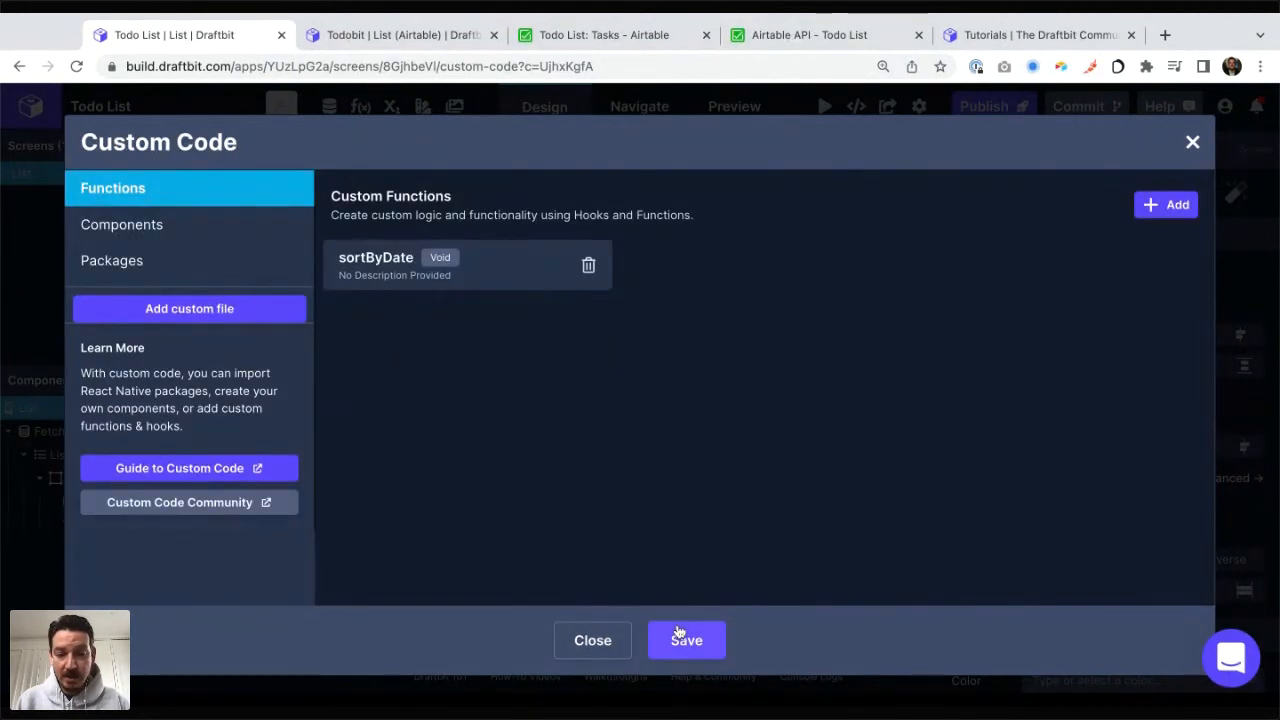
{"action": "left_click", "coordinate": [680, 636]}
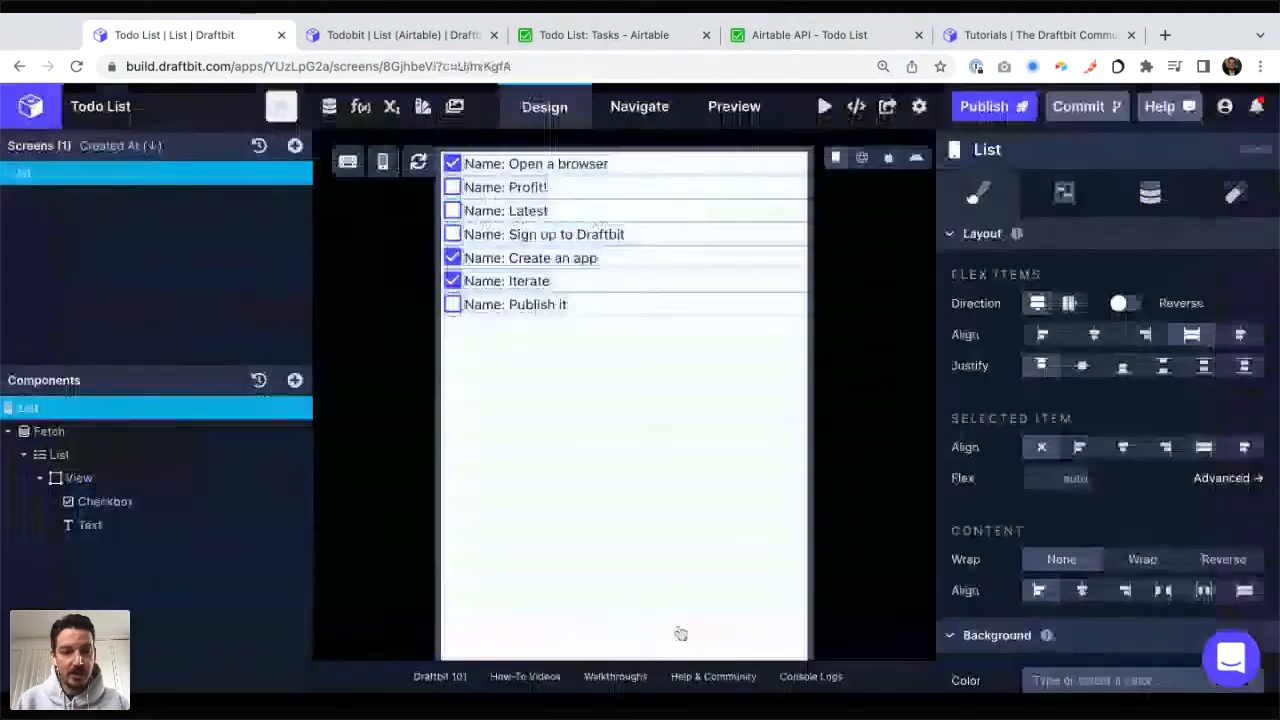
Step: Transform the List component's records data with the custom sortByDate function
{"action": "left_click", "coordinate": [135, 449]}
{"action": "left_click", "coordinate": [1150, 193]}
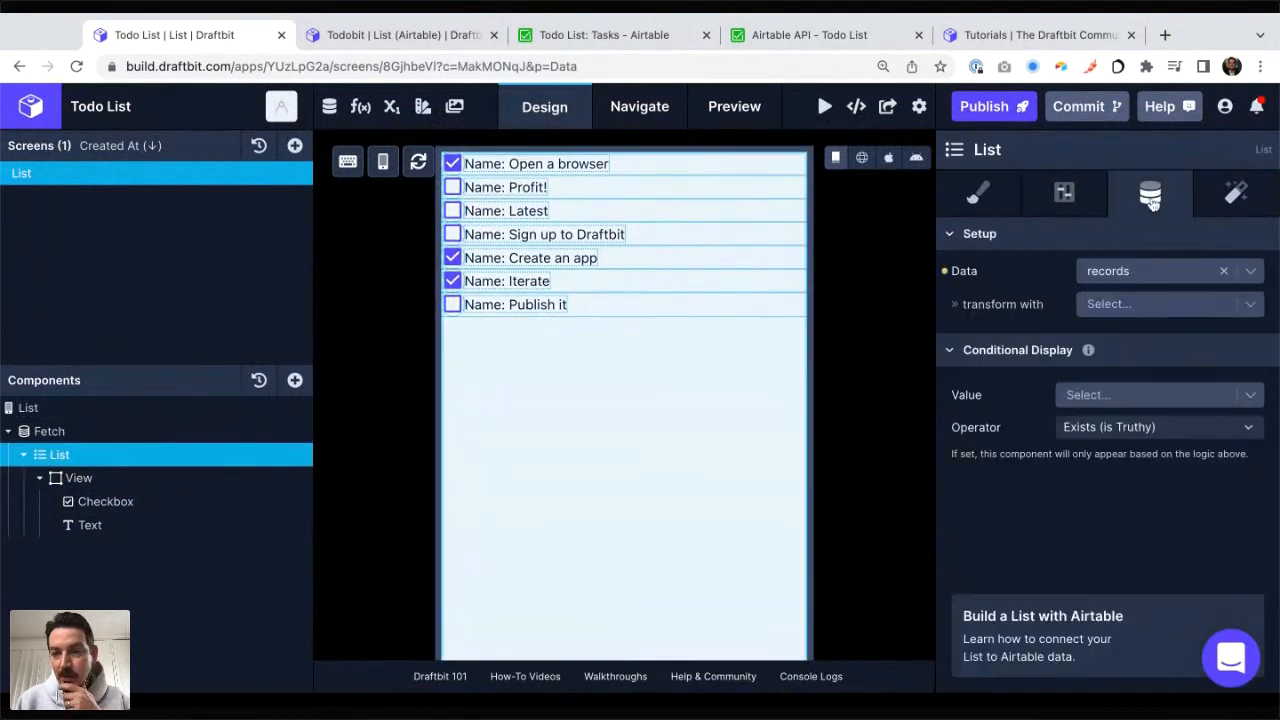
{"action": "left_click", "coordinate": [1135, 304]}
{"action": "scroll", "coordinate": [1121, 476], "scroll_direction": "down", "scroll_amount": 1}
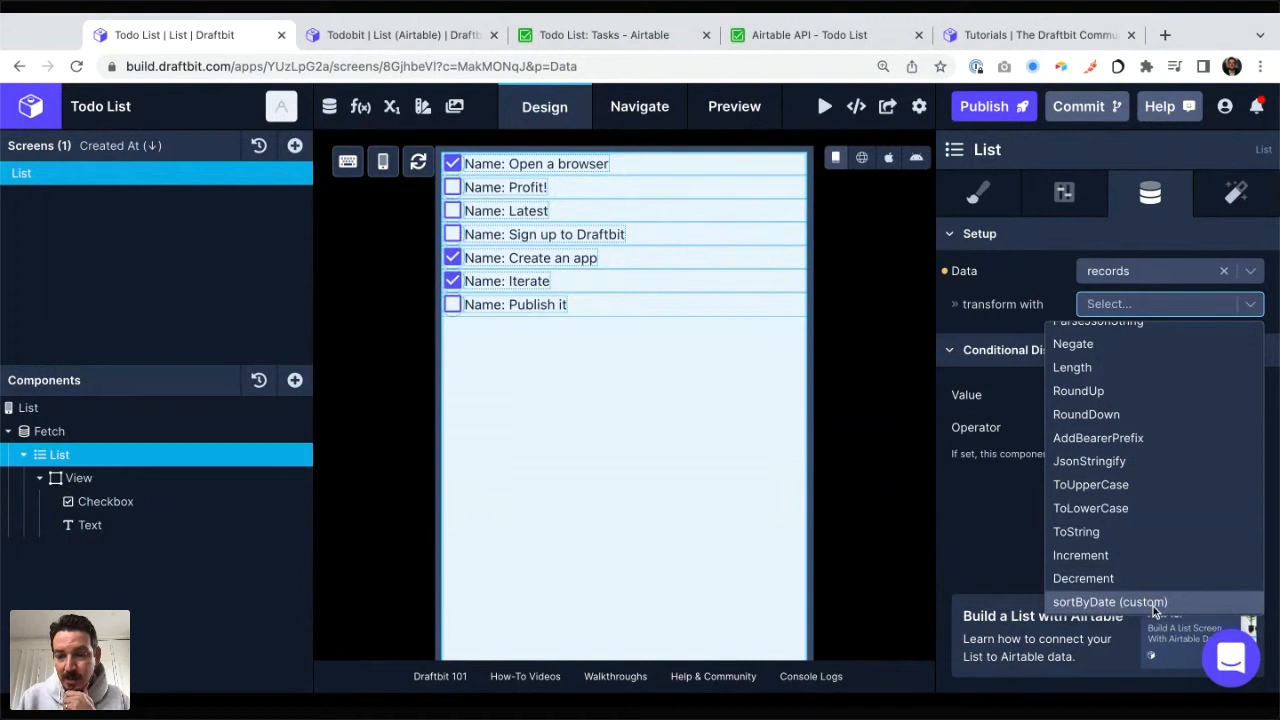
{"action": "left_click", "coordinate": [1093, 604]}
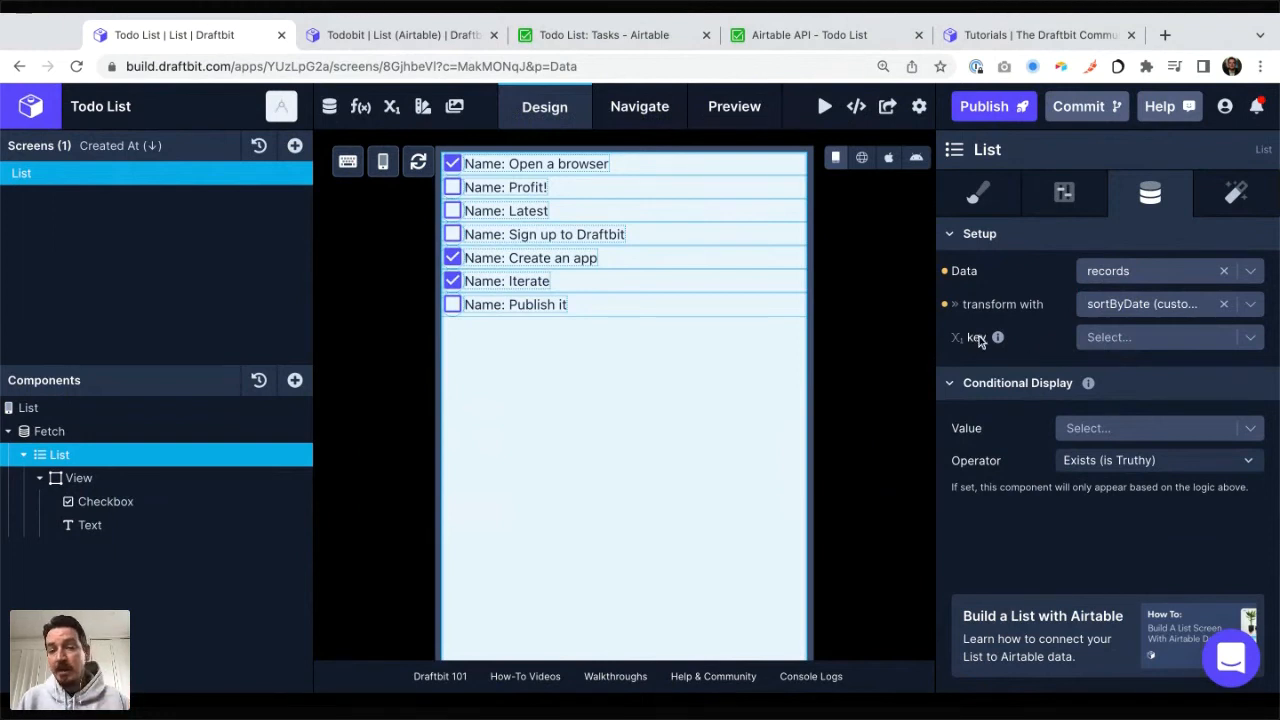
Step: Set the sortByDate key to the string "createdTime", copied from the example response in the Airtable API documentation
{"action": "left_click", "coordinate": [1118, 341]}
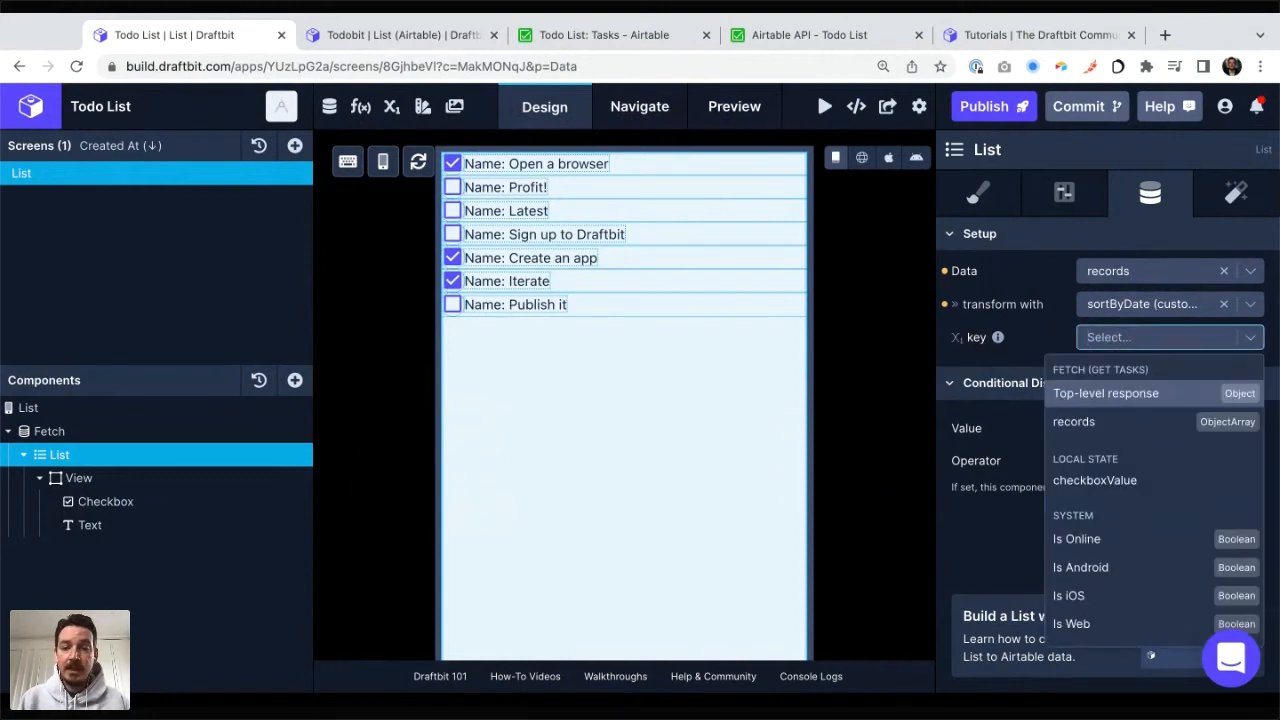
{"action": "left_click", "coordinate": [618, 32]}
{"action": "left_click", "coordinate": [800, 34]}
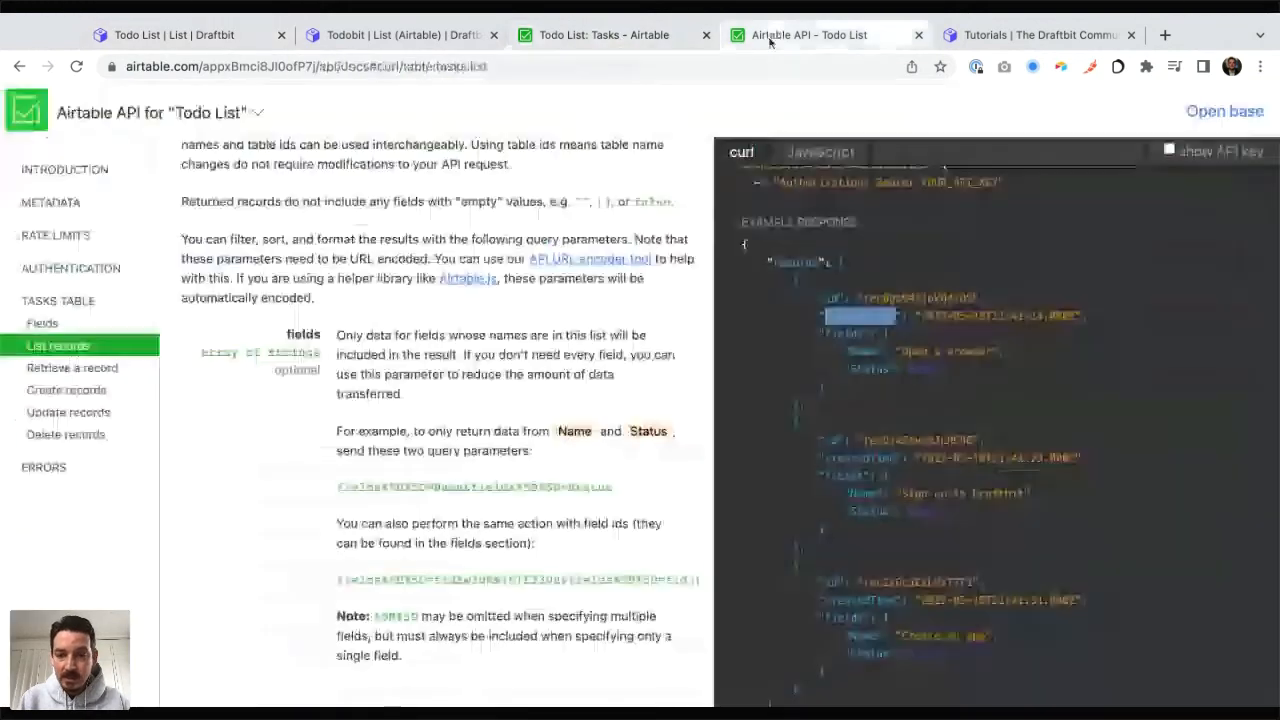
{"action": "double_click", "coordinate": [847, 317]}
{"action": "key", "text": "ctrl+c"}
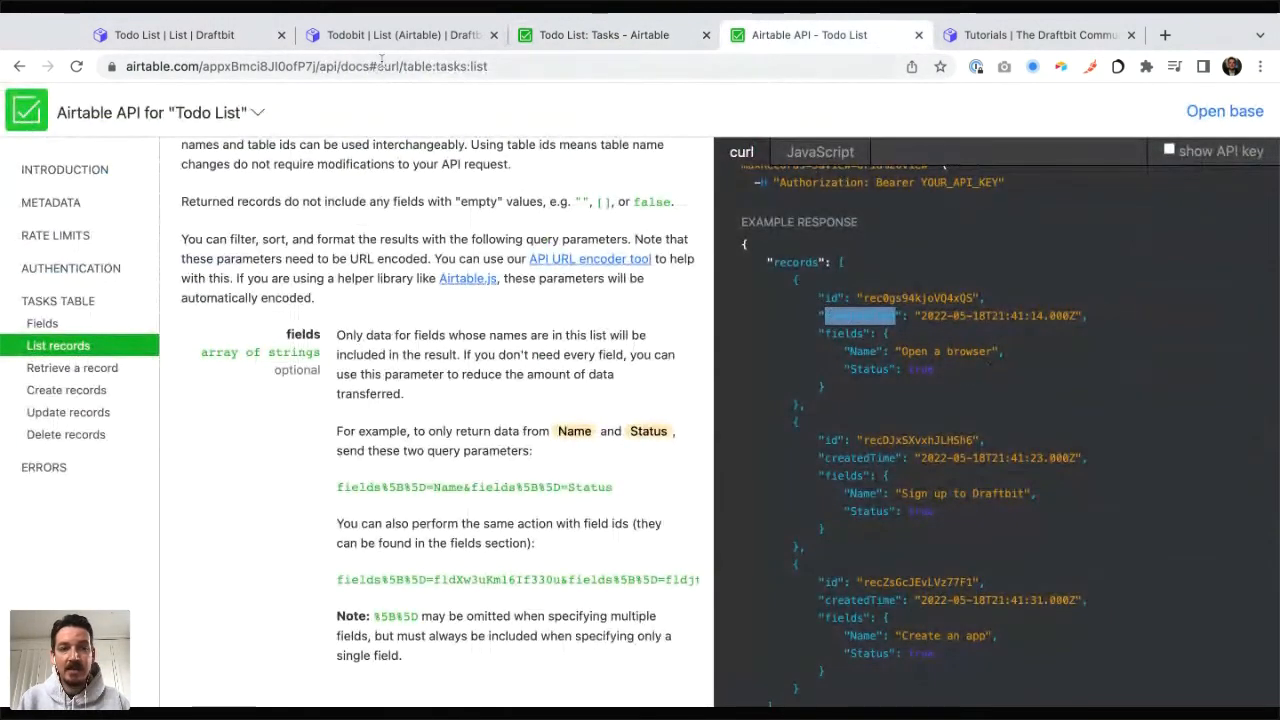
{"action": "left_click", "coordinate": [229, 33]}
{"action": "left_click", "coordinate": [1150, 337]}
{"action": "key", "text": "ctrl+v"}
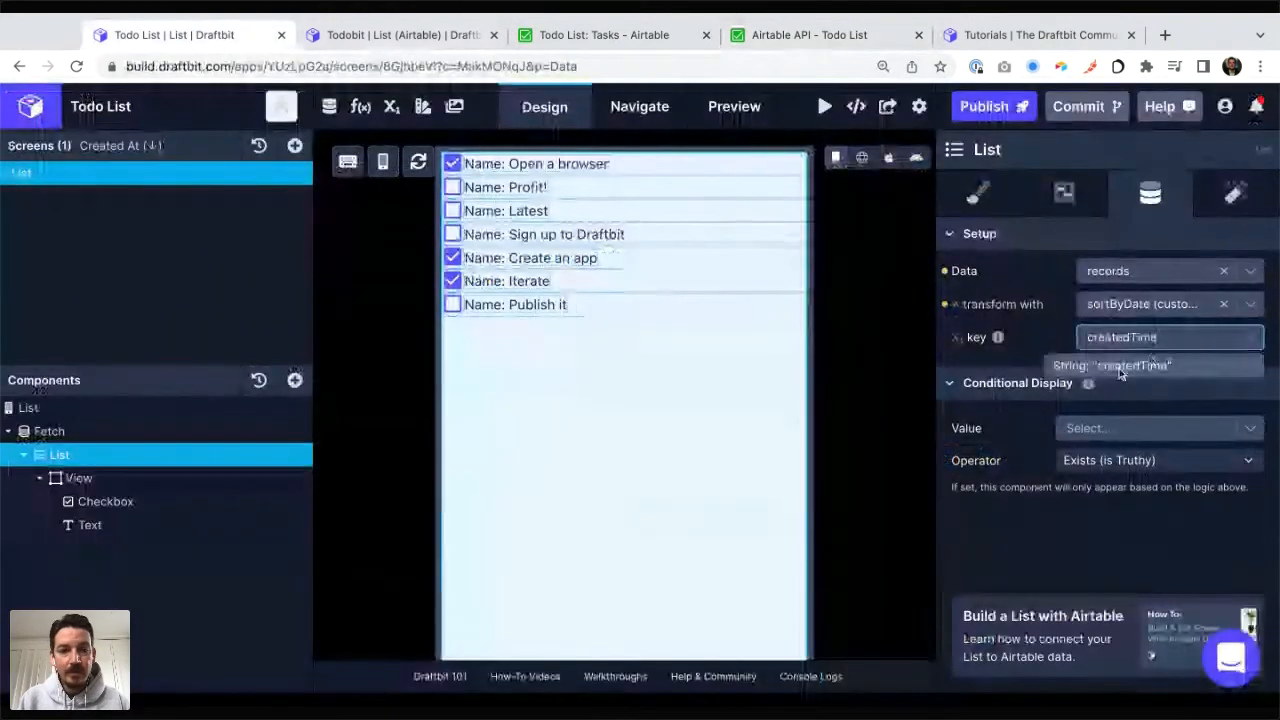
{"action": "left_click", "coordinate": [1145, 365]}
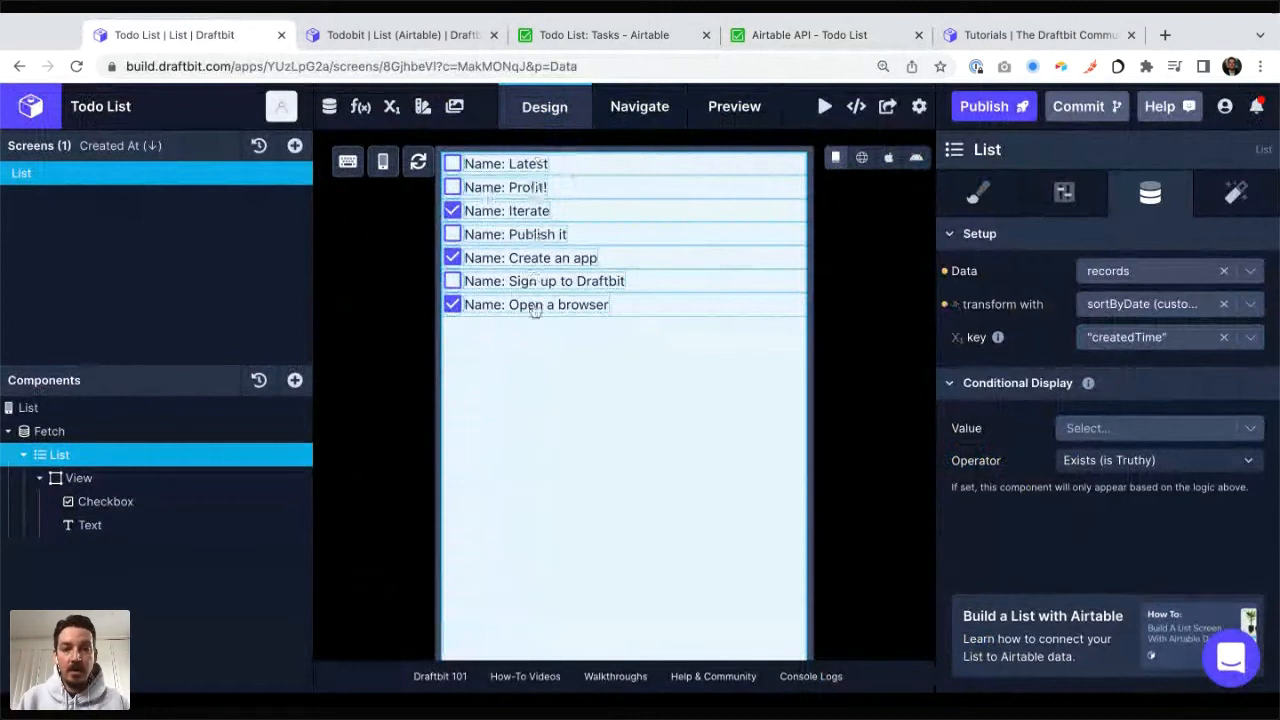
Step: Check the Airtable Tasks table against the sorted list and switch the List screen preview to web
{"action": "key", "text": "ctrl+Tab"}
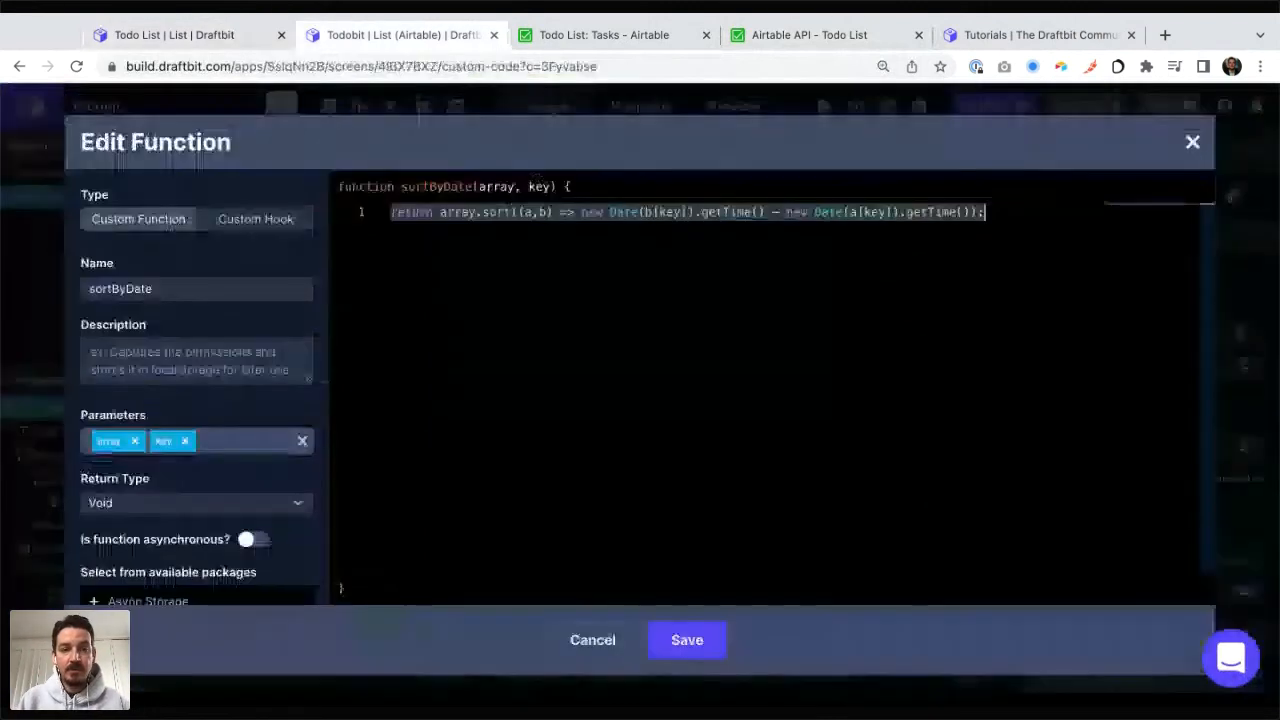
{"action": "key", "text": "ctrl+Tab"}
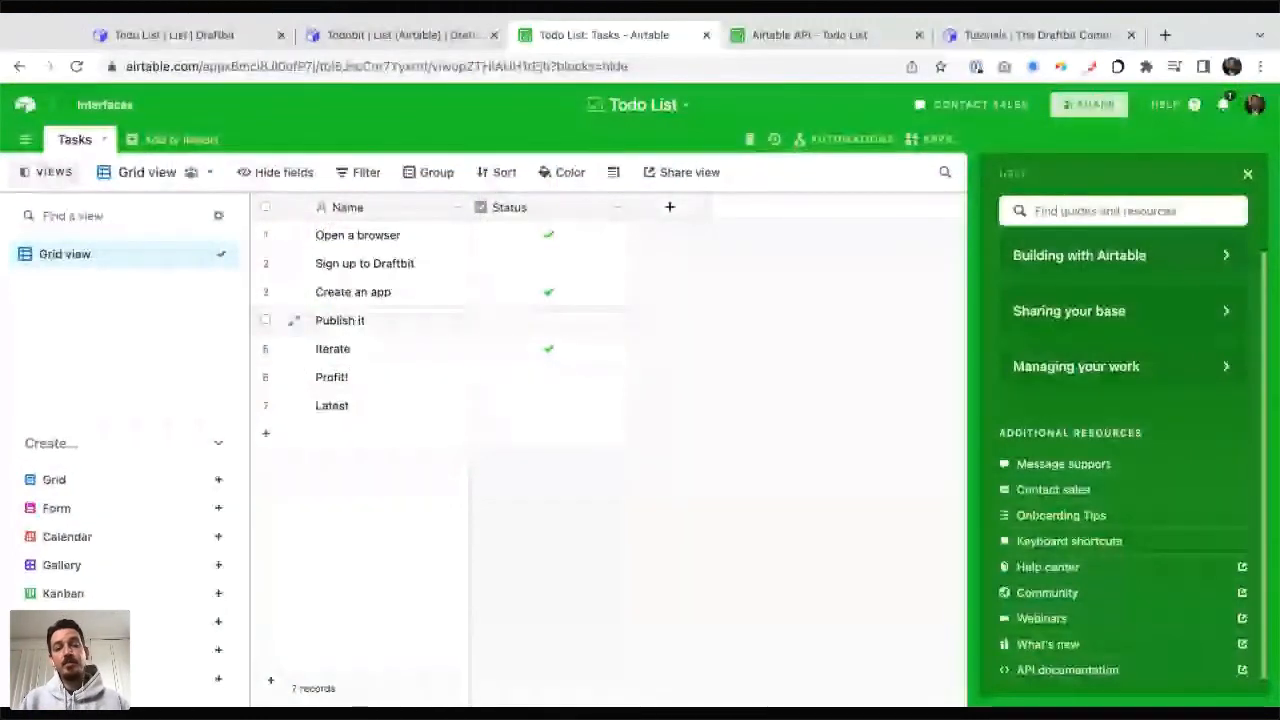
{"action": "left_click", "coordinate": [174, 35]}
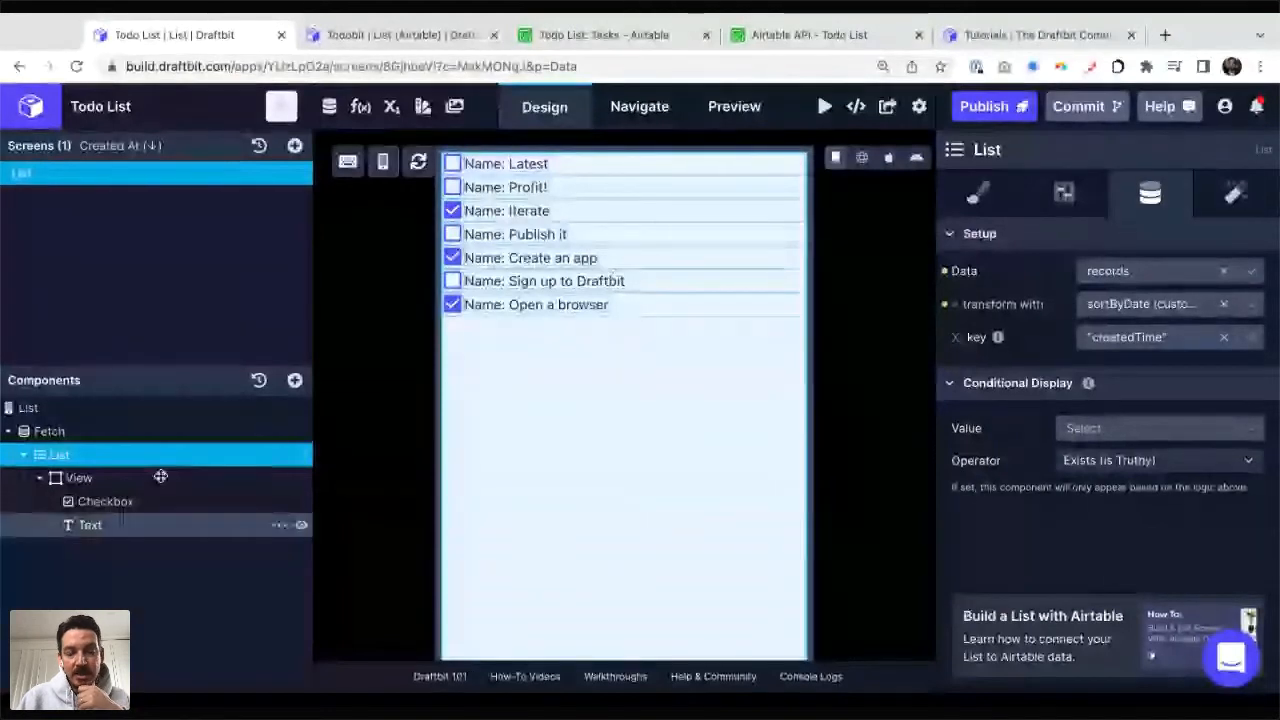
{"action": "left_click", "coordinate": [862, 157]}
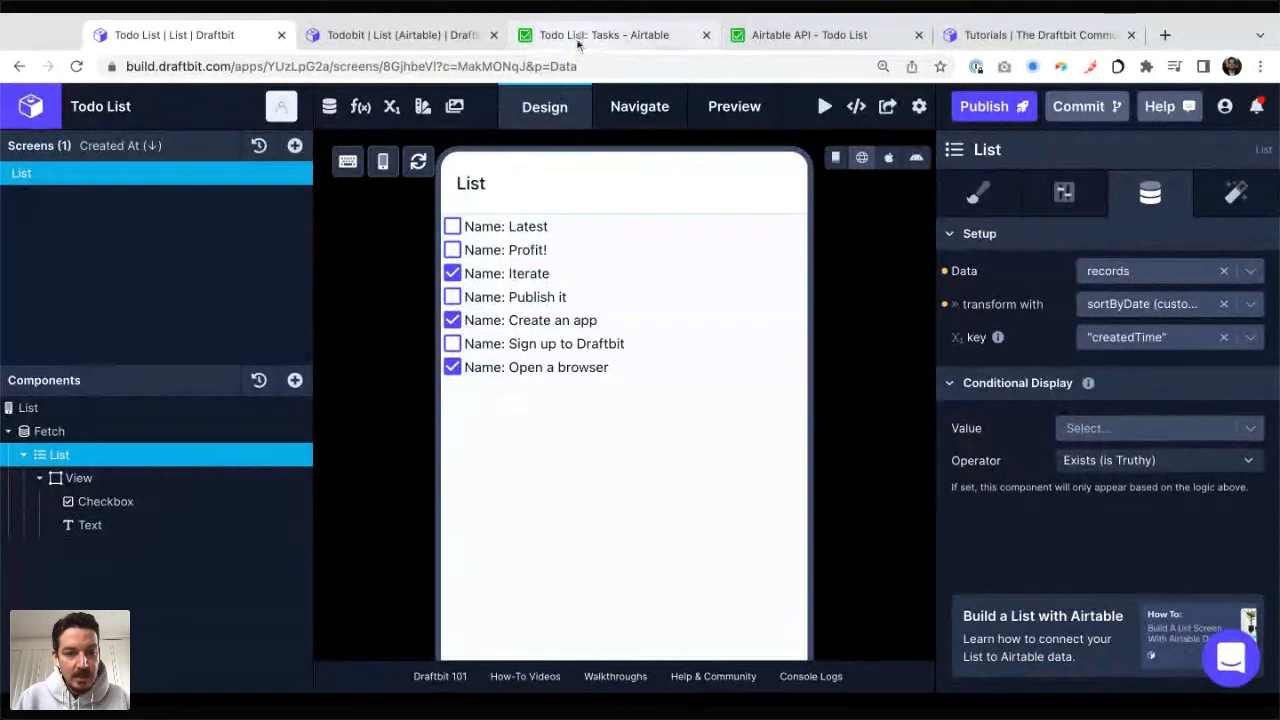
Step: Move the Todobit browser tab behind the others and compare the web preview with the Airtable Tasks table
{"action": "left_click", "coordinate": [577, 37]}
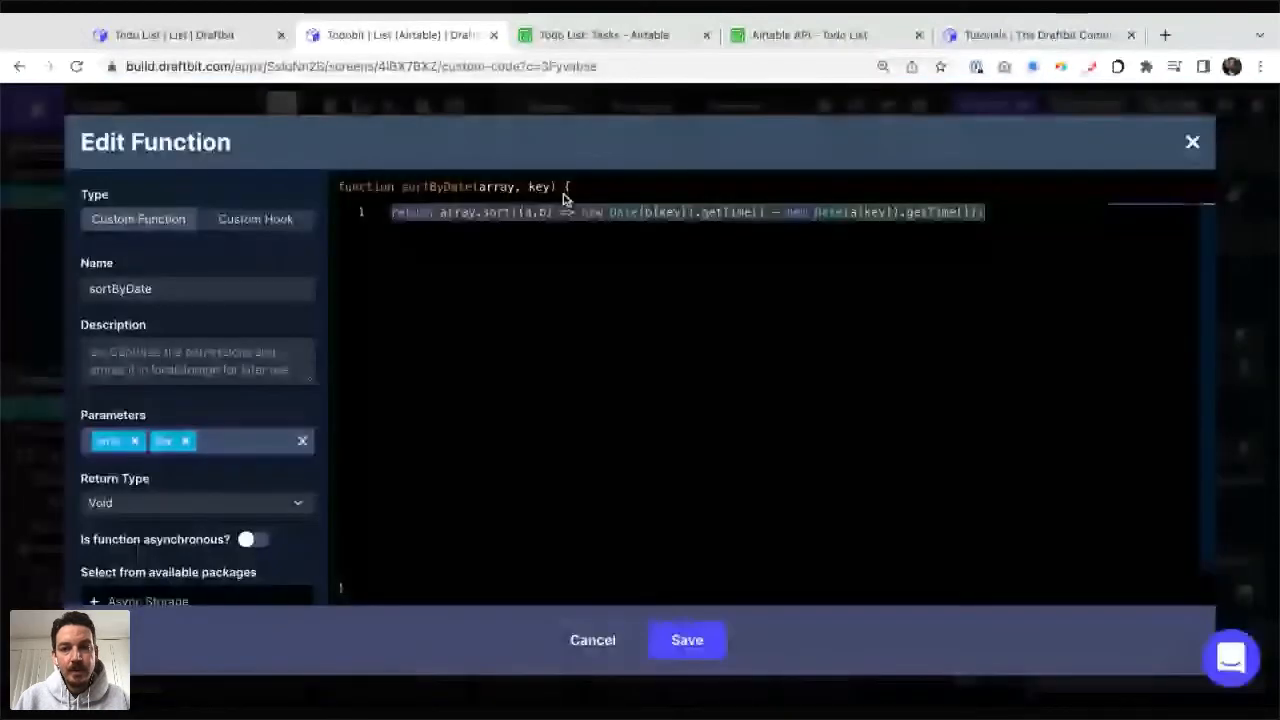
{"action": "left_click_drag", "start_coordinate": [400, 35], "coordinate": [1062, 18]}
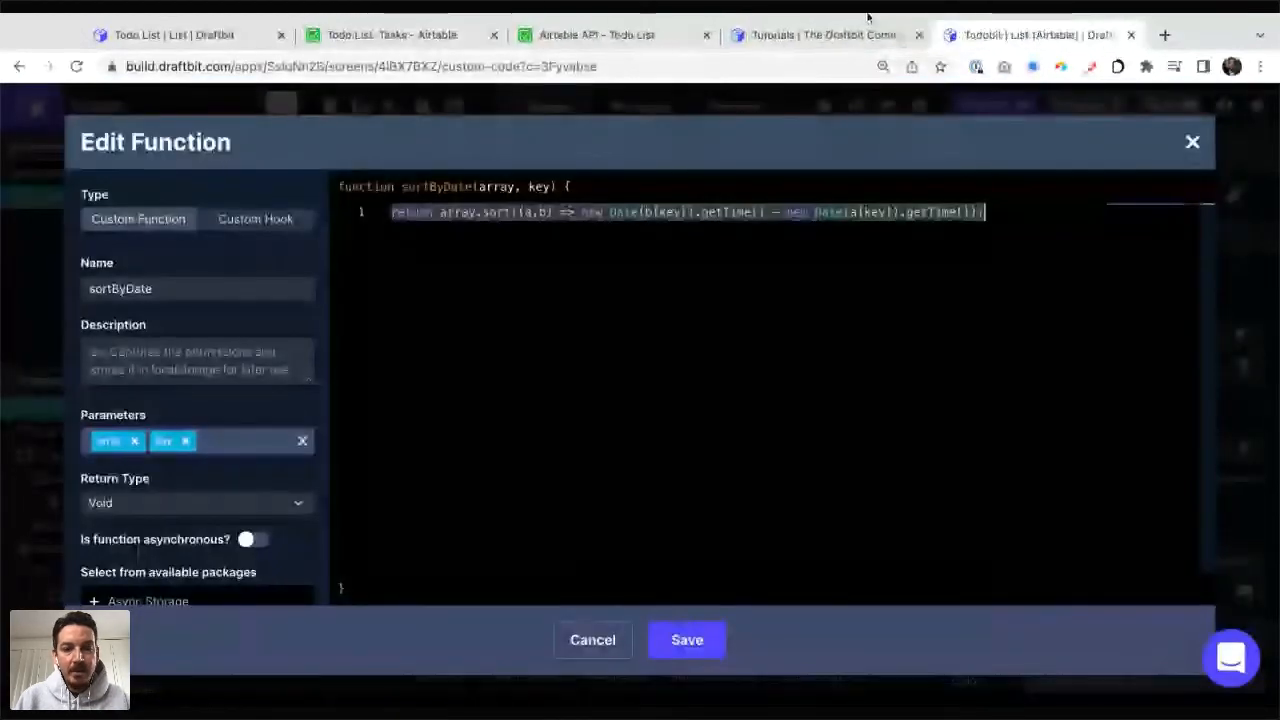
{"action": "left_click", "coordinate": [182, 35]}
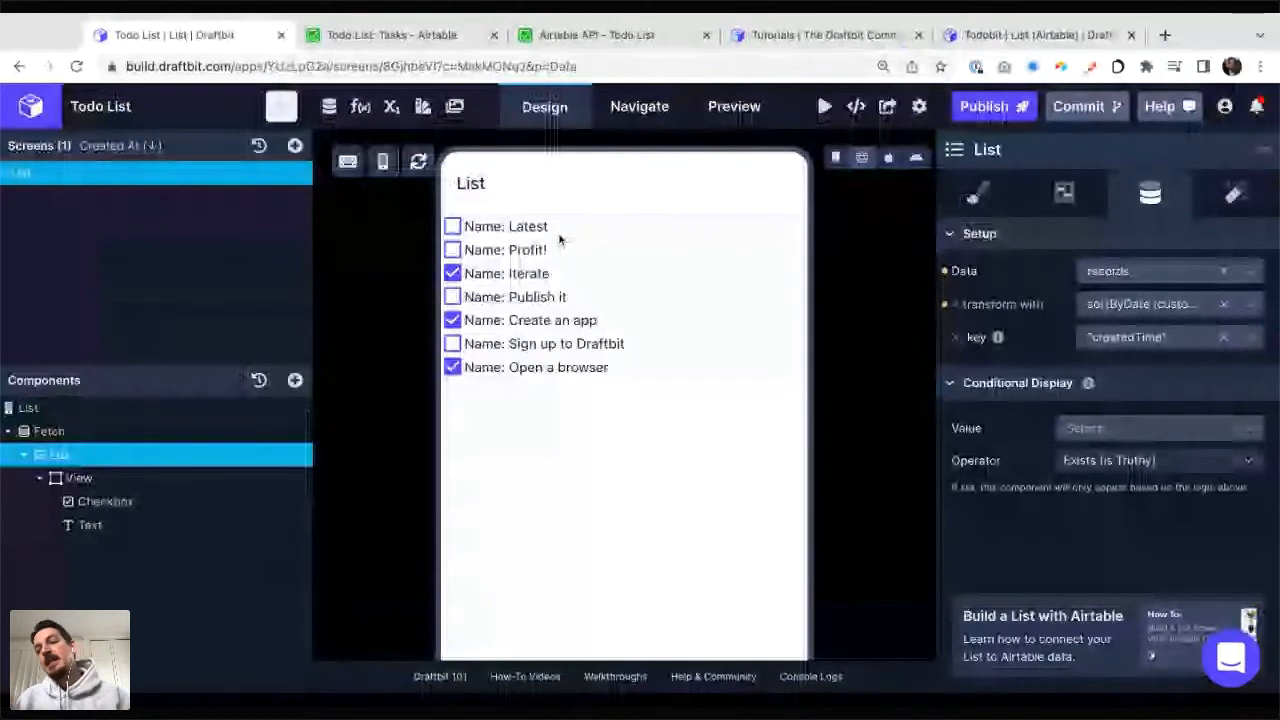
{"action": "key", "text": "ctrl+Tab"}
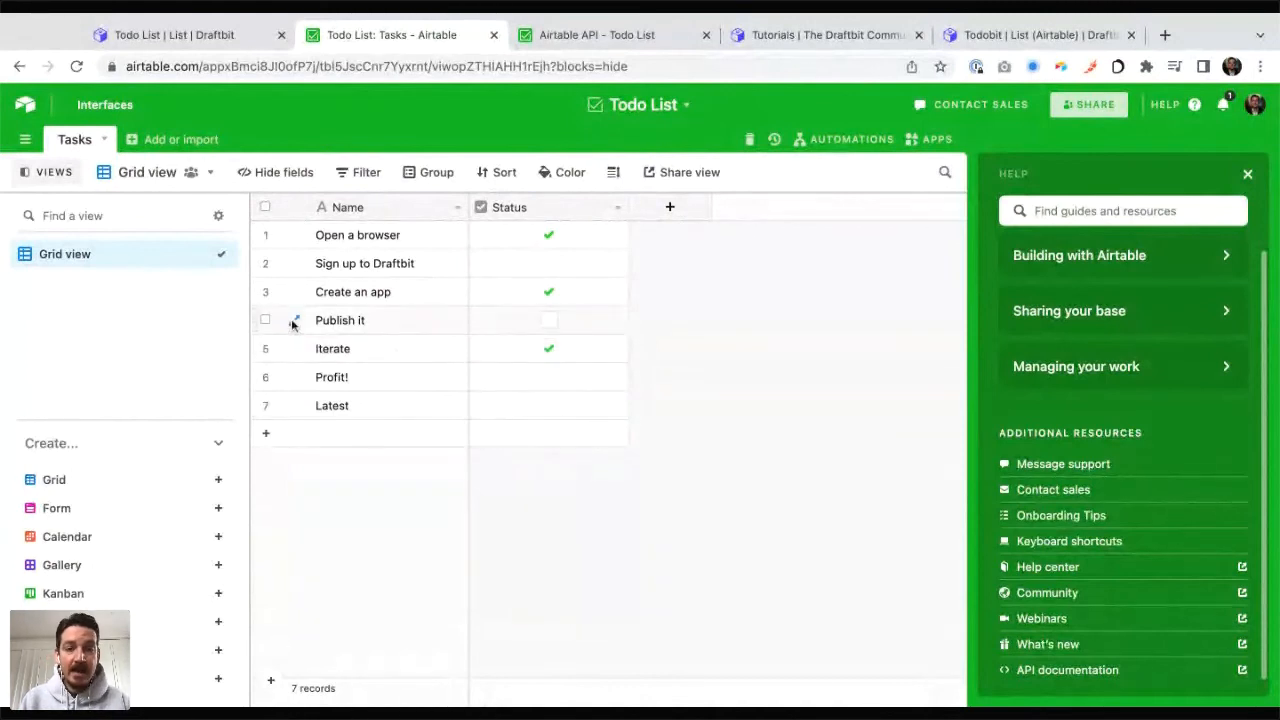
{"action": "left_click", "coordinate": [195, 40]}
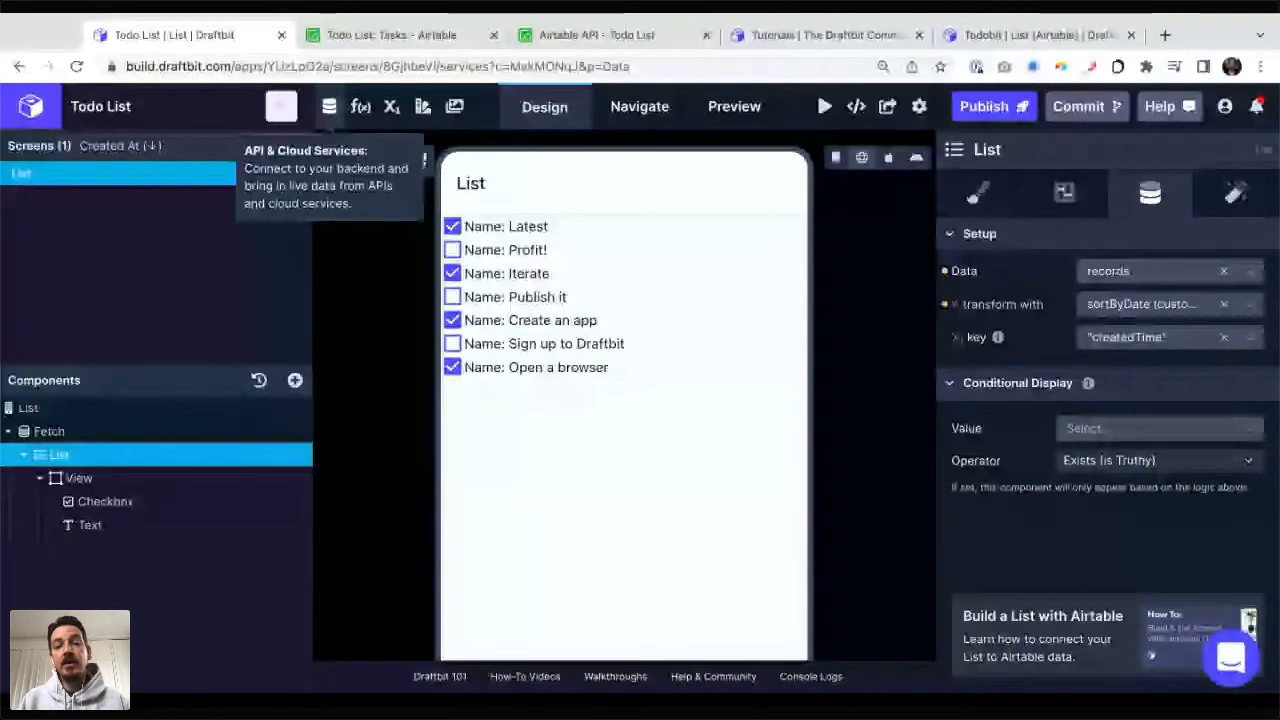
Step: Add a new endpoint named Create Task to the Todo List (Airtable) service
{"action": "left_click", "coordinate": [329, 106]}
{"action": "left_click", "coordinate": [527, 259]}
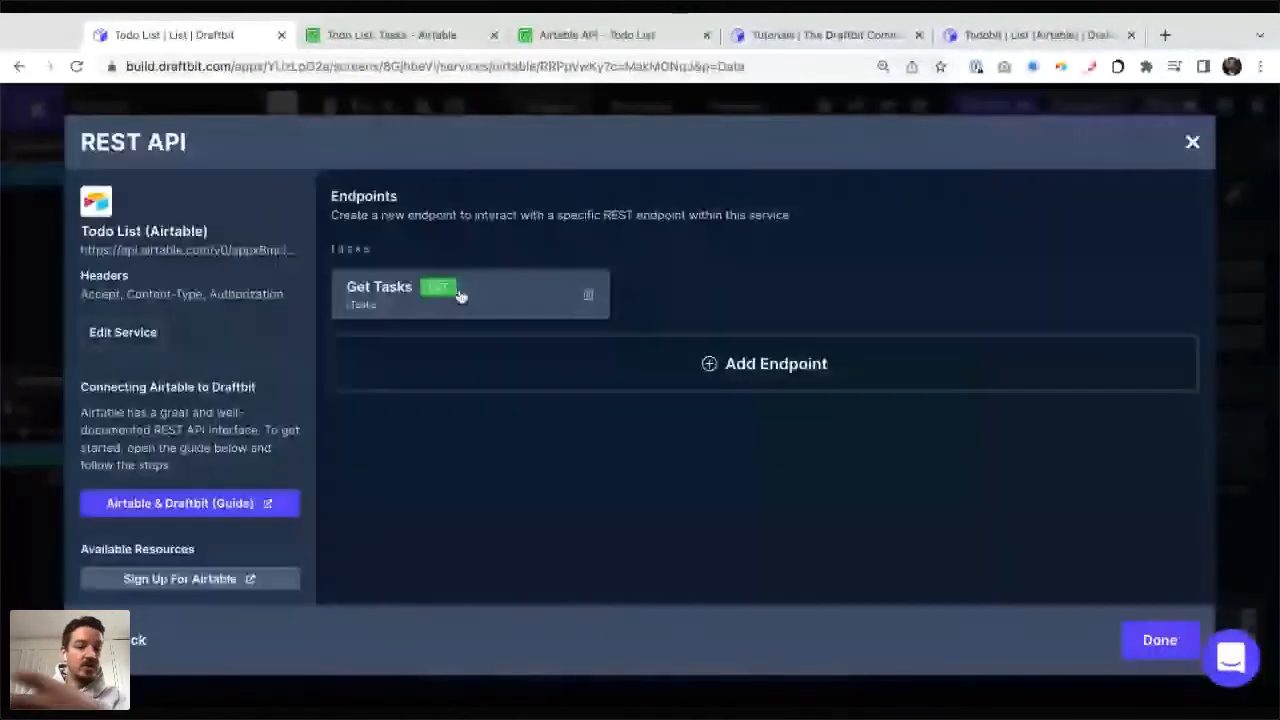
{"action": "left_click", "coordinate": [777, 375]}
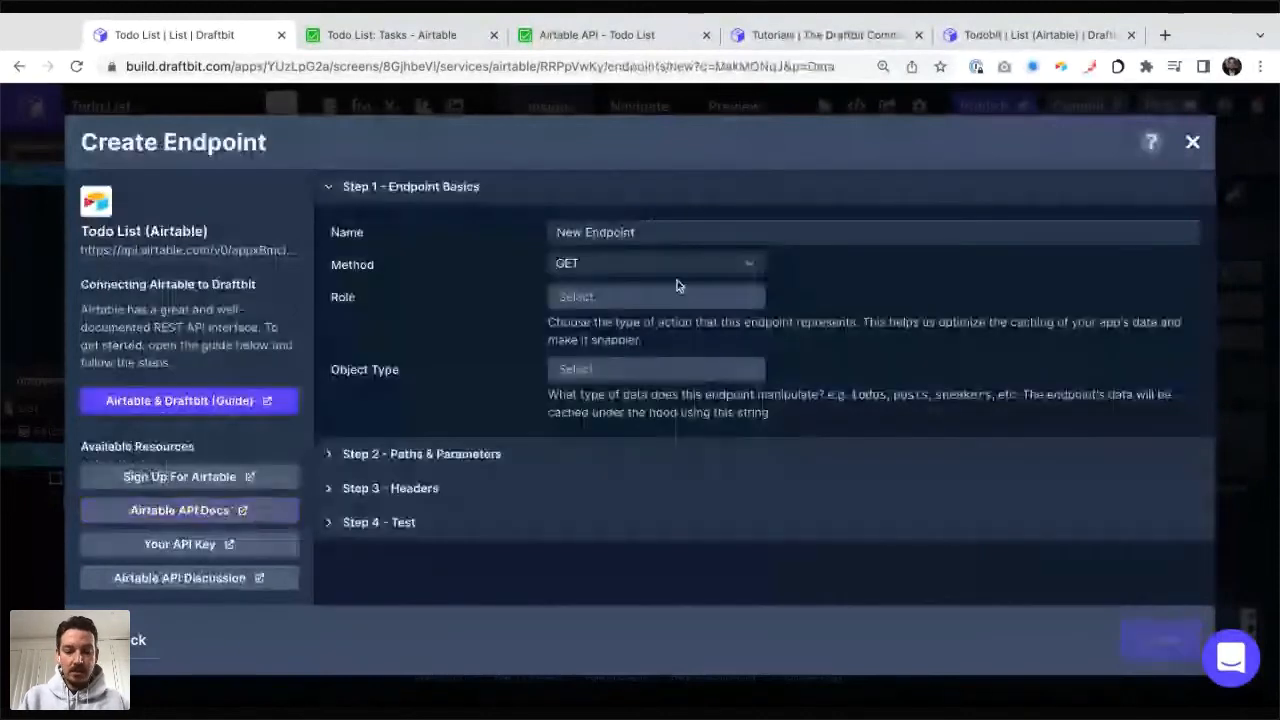
{"action": "left_click", "coordinate": [630, 232]}
{"action": "type", "text": "Create Task"}
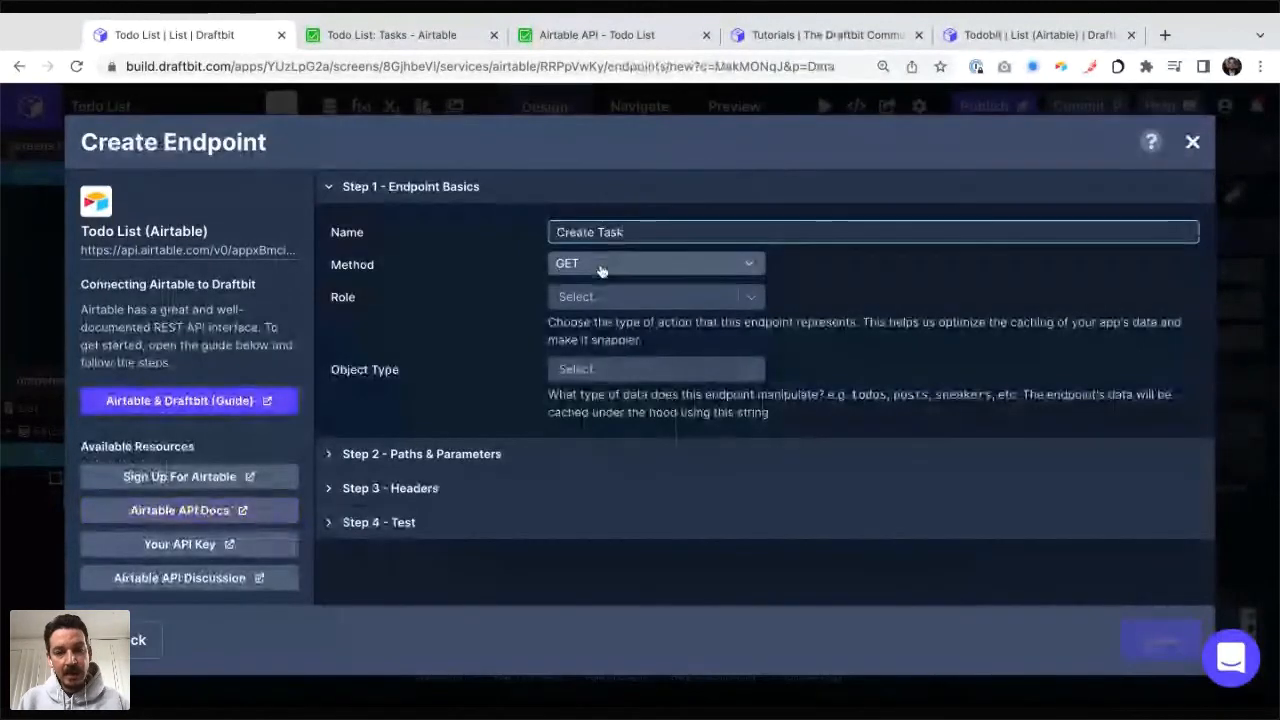
Step: Set the Create Task endpoint's method to POST and its object type to tasks
{"action": "left_click", "coordinate": [603, 264]}
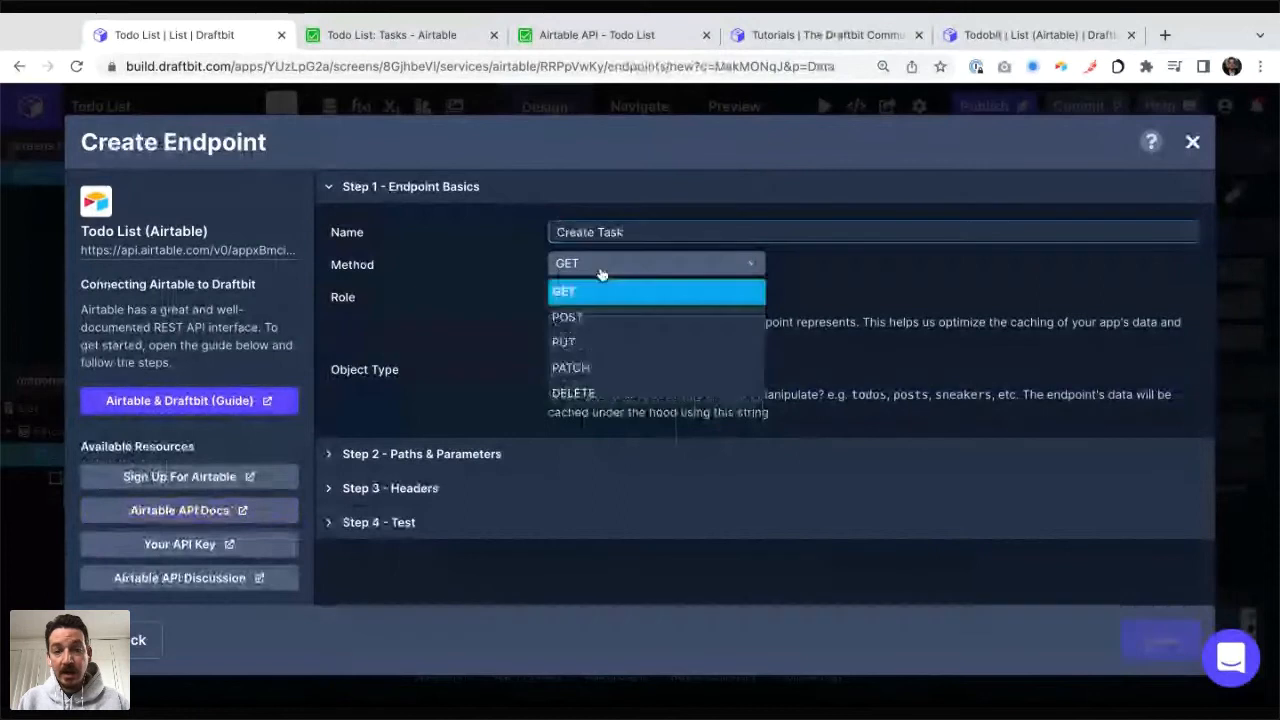
{"action": "left_click", "coordinate": [587, 328]}
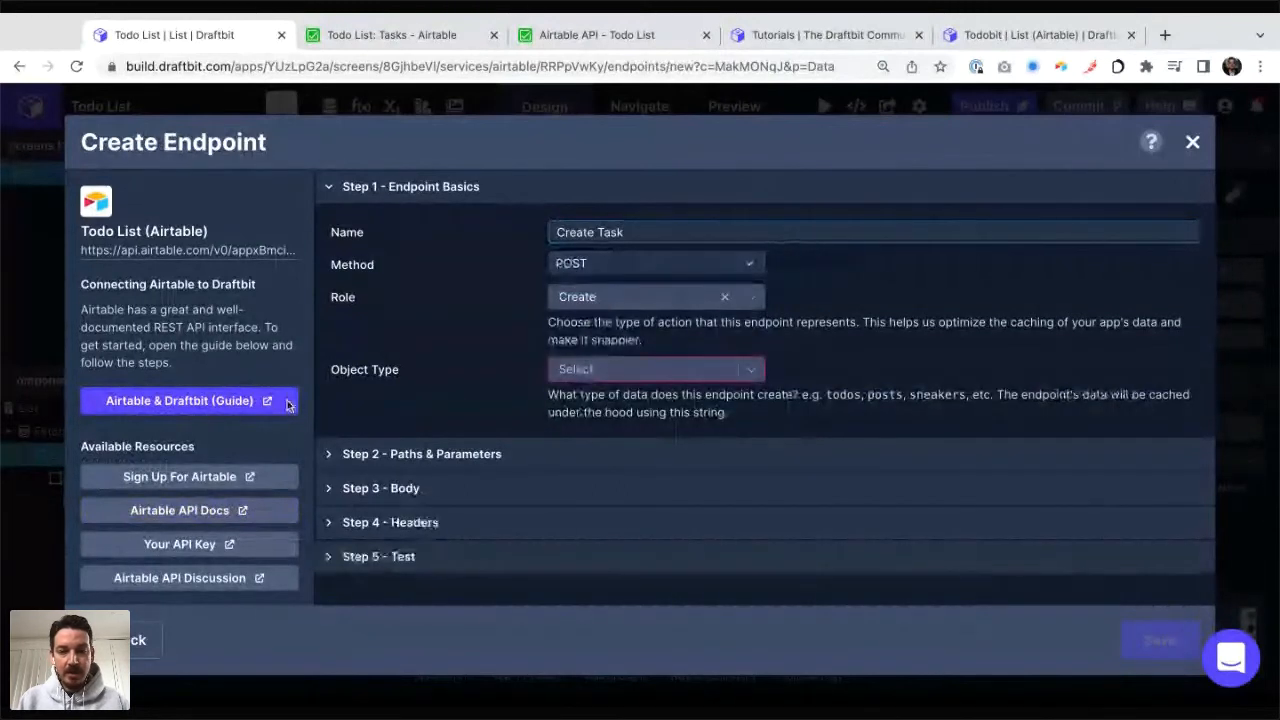
{"action": "left_click", "coordinate": [595, 372]}
{"action": "type", "text": "ta"}
{"action": "left_click", "coordinate": [598, 397]}
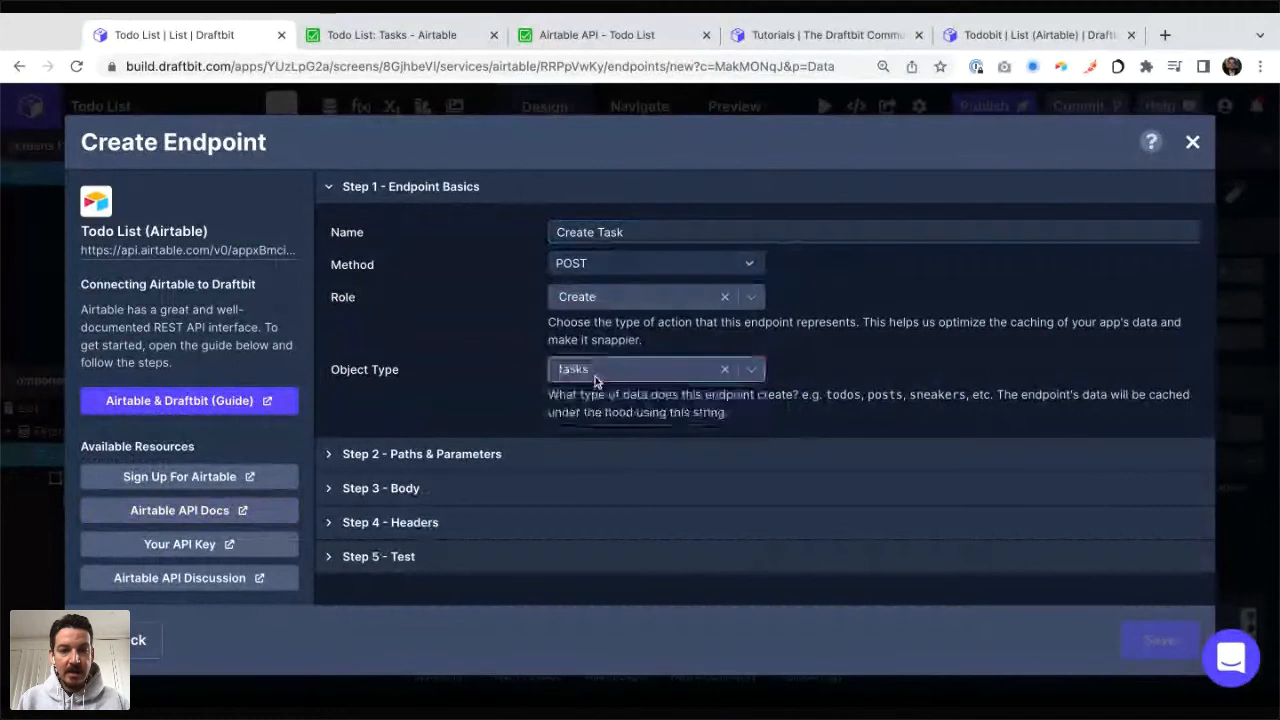
Step: Set the endpoint path to /Tasks, following the Create records example request in the Airtable API documentation
{"action": "left_click", "coordinate": [487, 453]}
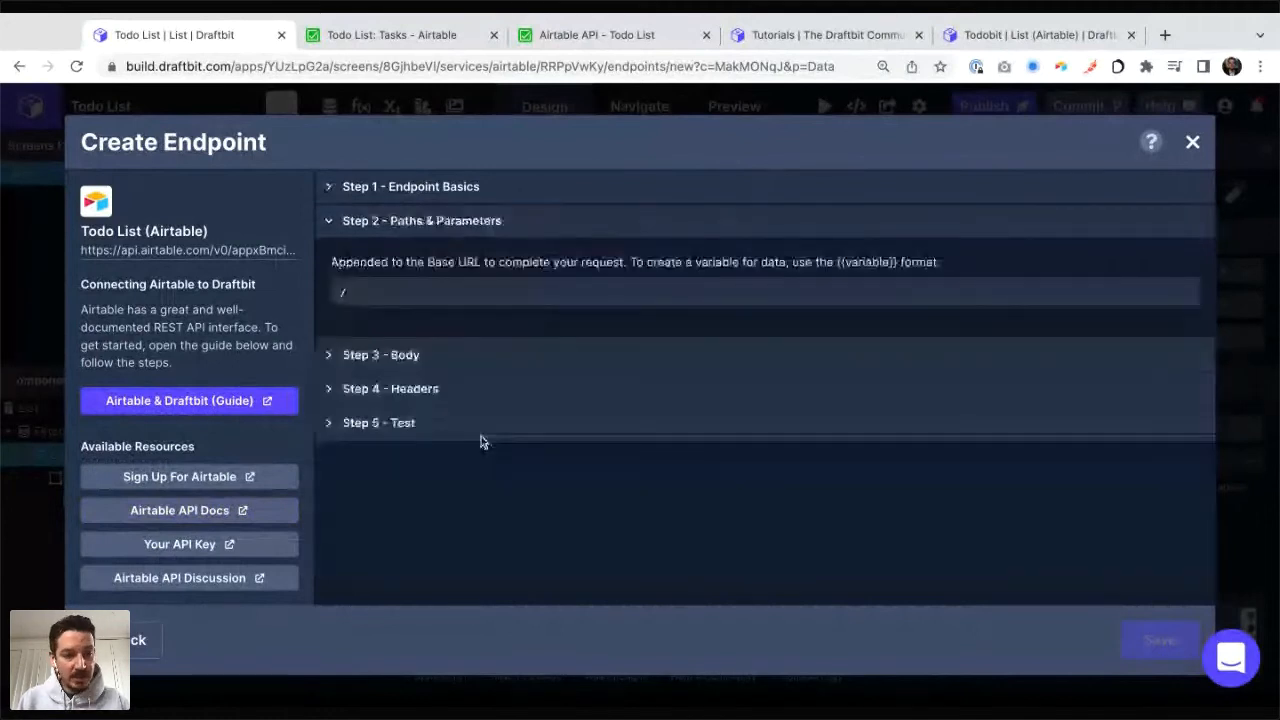
{"action": "key", "text": "super+3"}
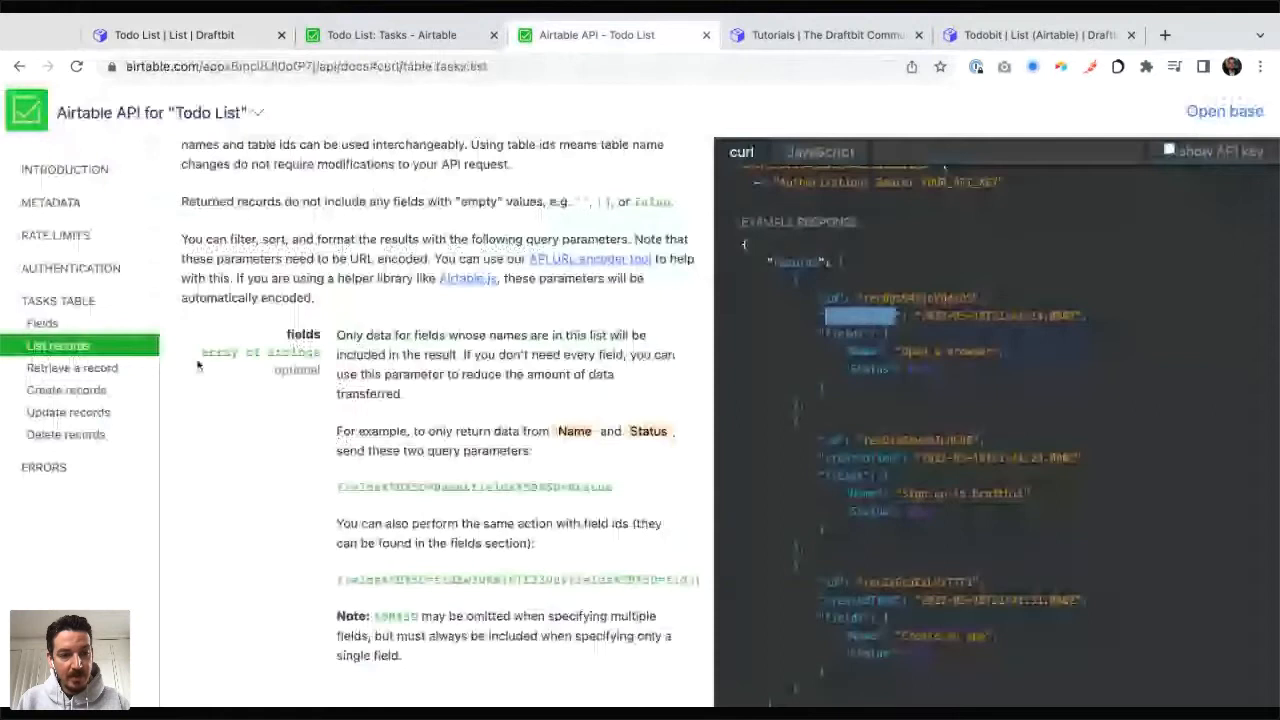
{"action": "left_click", "coordinate": [70, 390]}
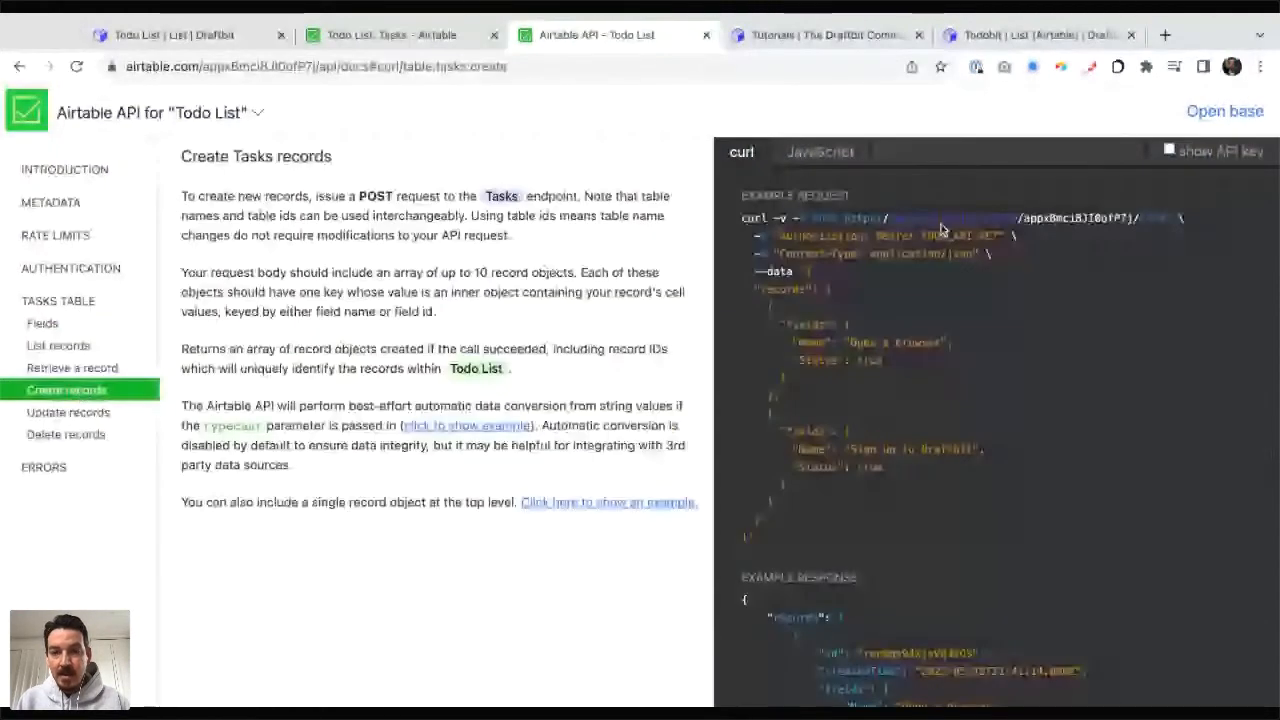
{"action": "left_click_drag", "start_coordinate": [792, 342], "coordinate": [805, 272]}
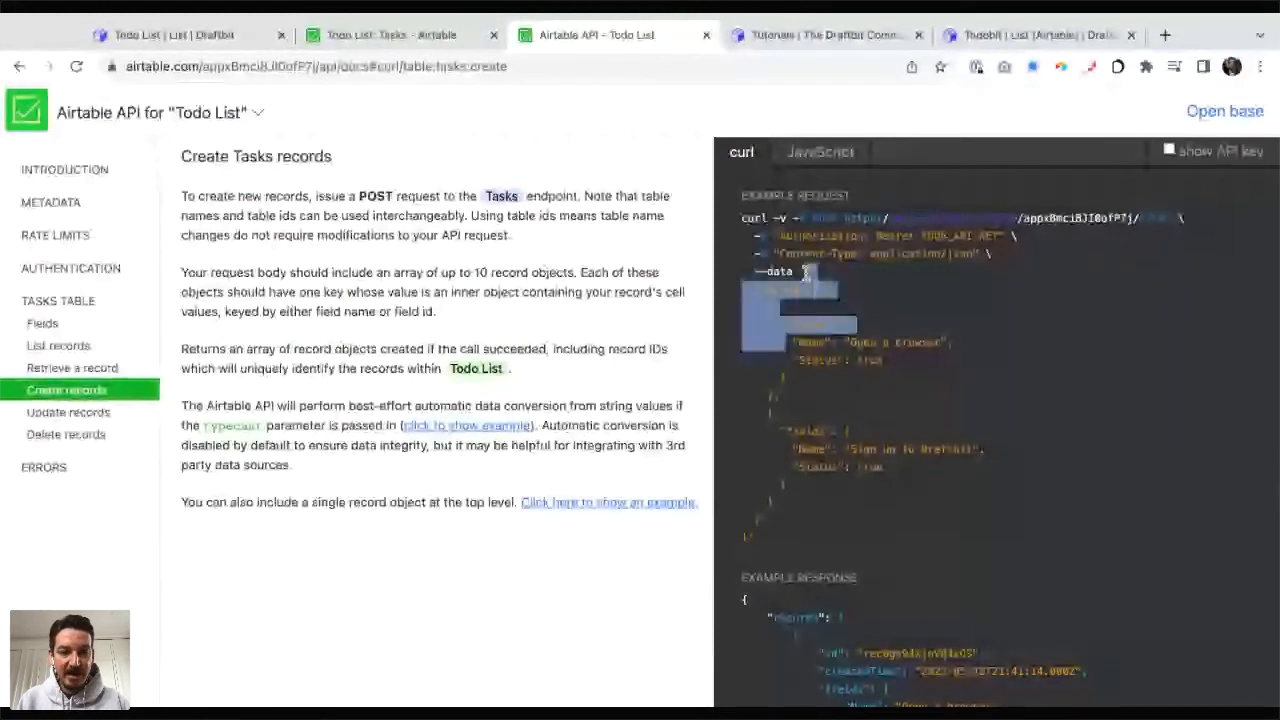
{"action": "key", "text": "ctrl+1"}
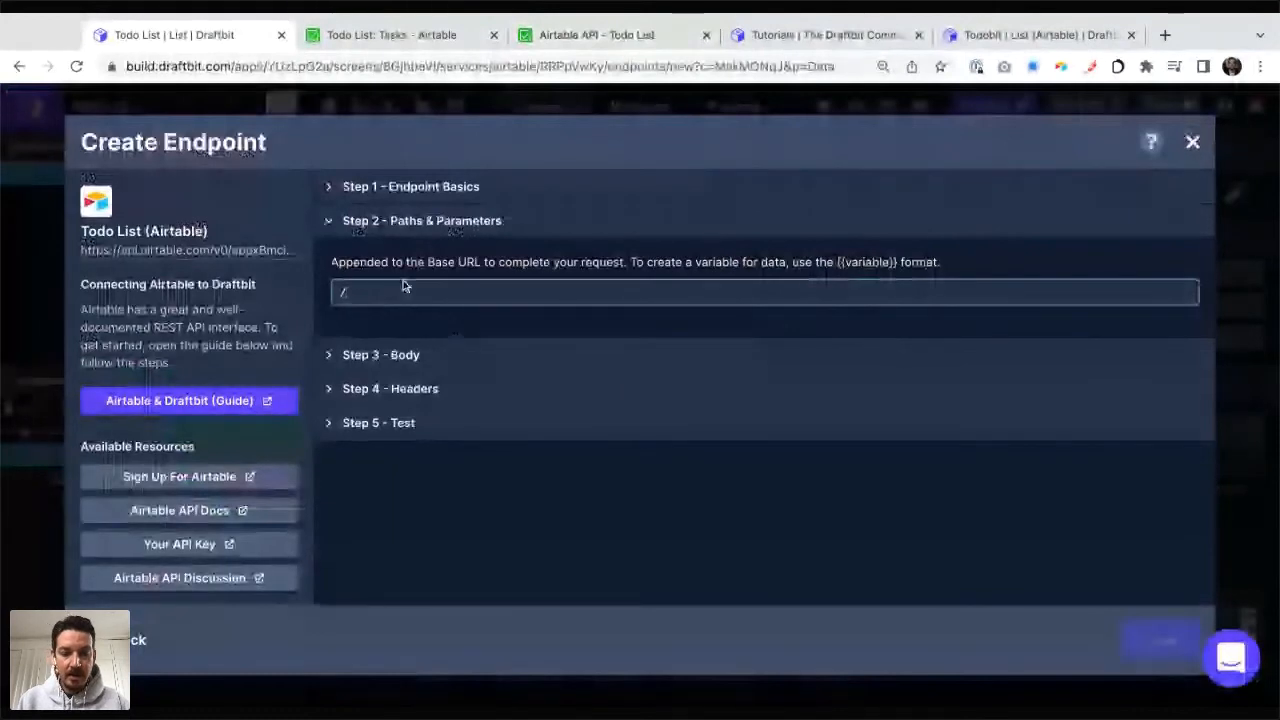
{"action": "key", "text": "ctrl+3"}
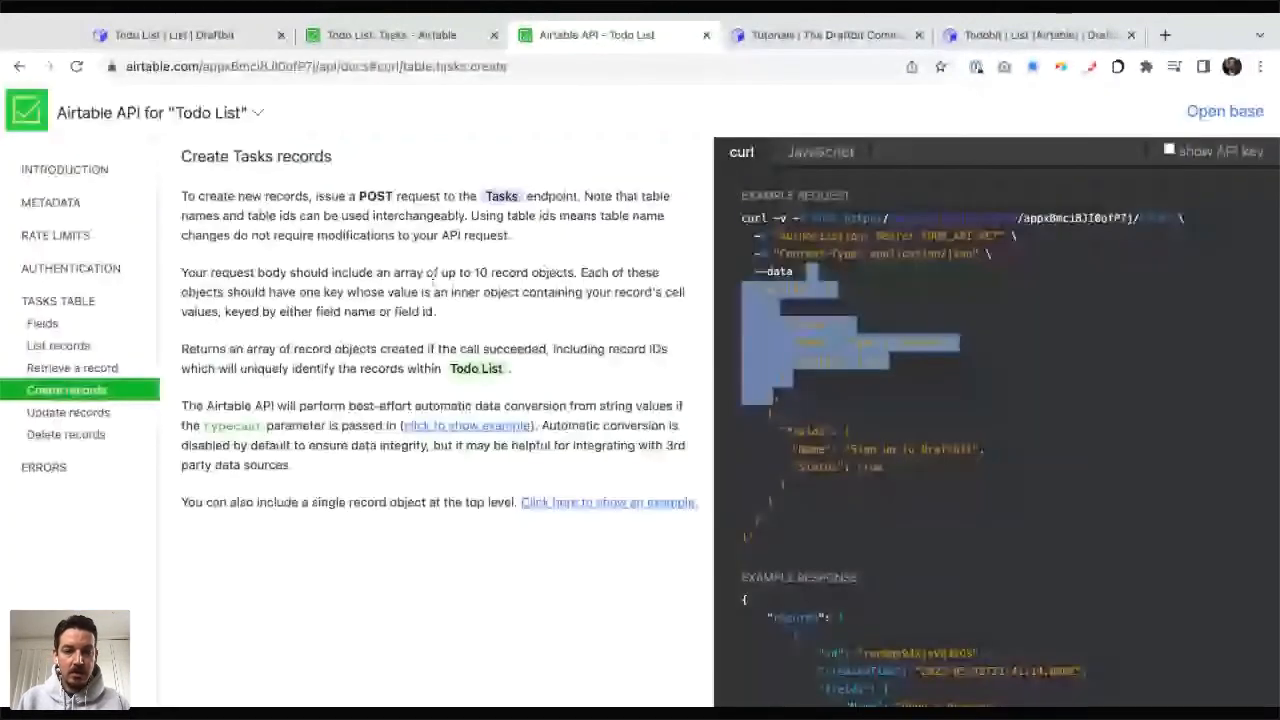
{"action": "key", "text": "ctrl+1"}
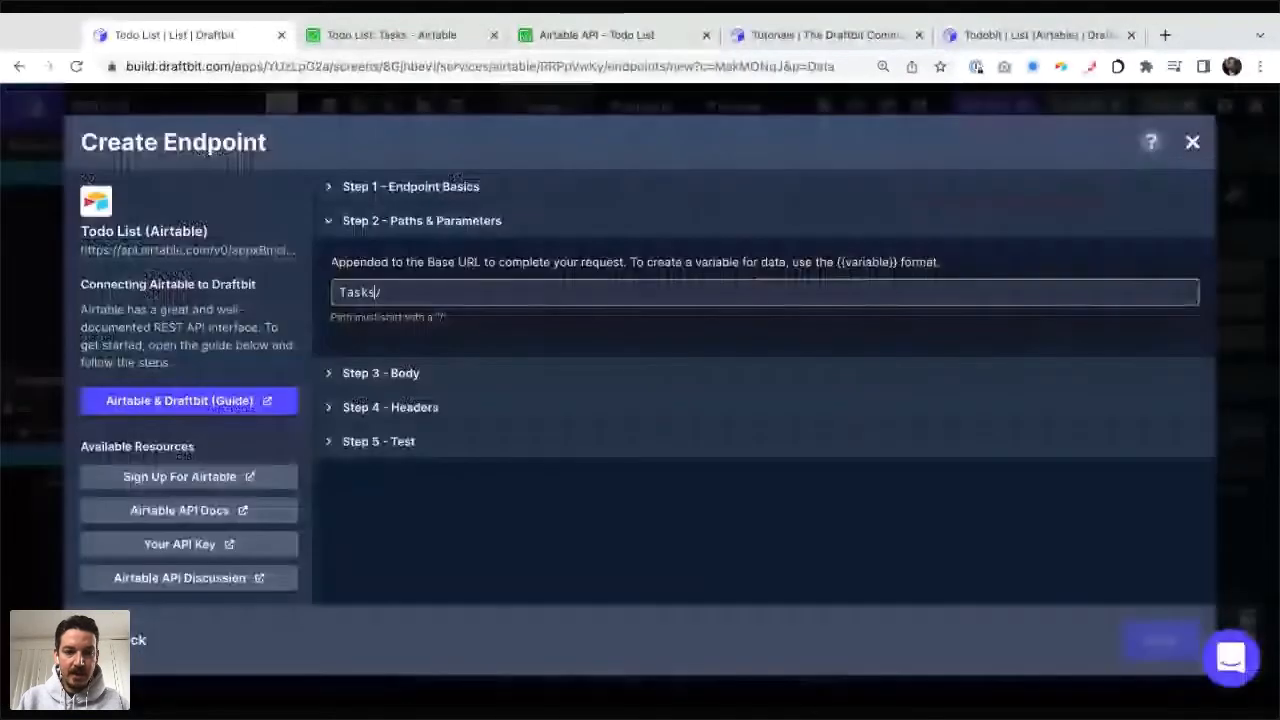
{"action": "type", "text": "Tasks"}
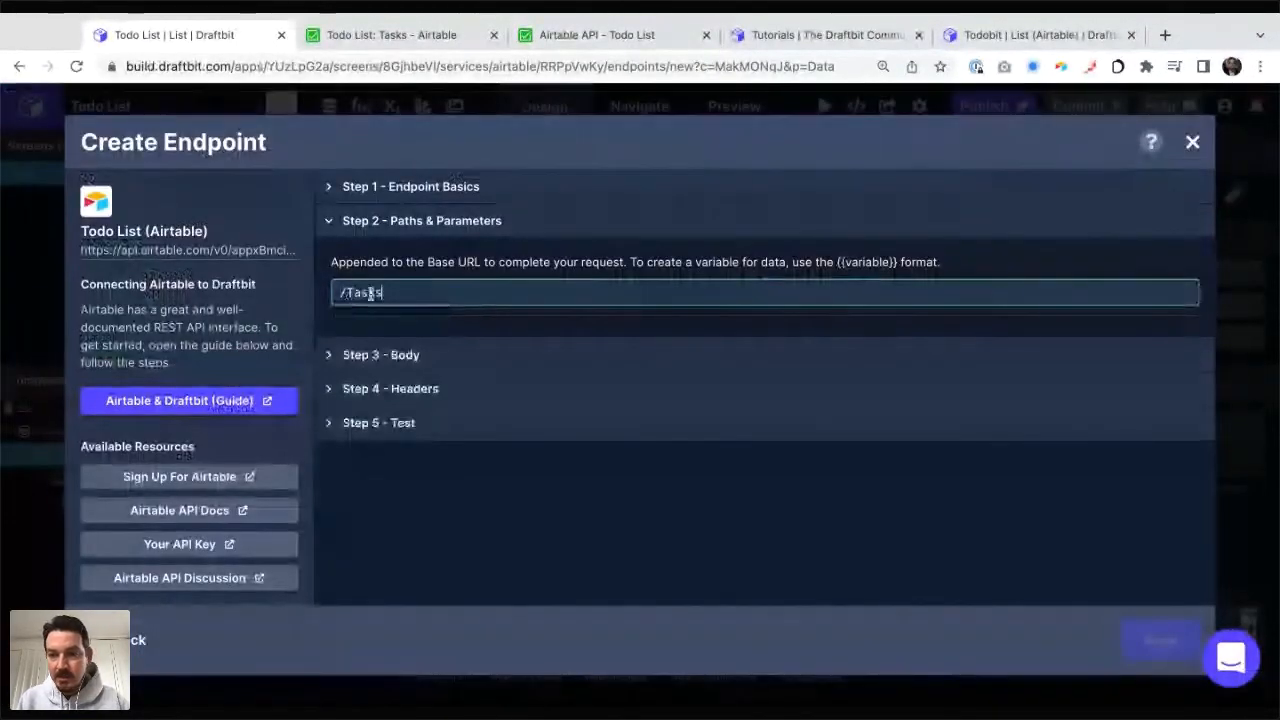
Step: Fill the endpoint body with the first record of Airtable's Create records example and add the closing square bracket and curly brace
{"action": "left_click", "coordinate": [597, 35]}
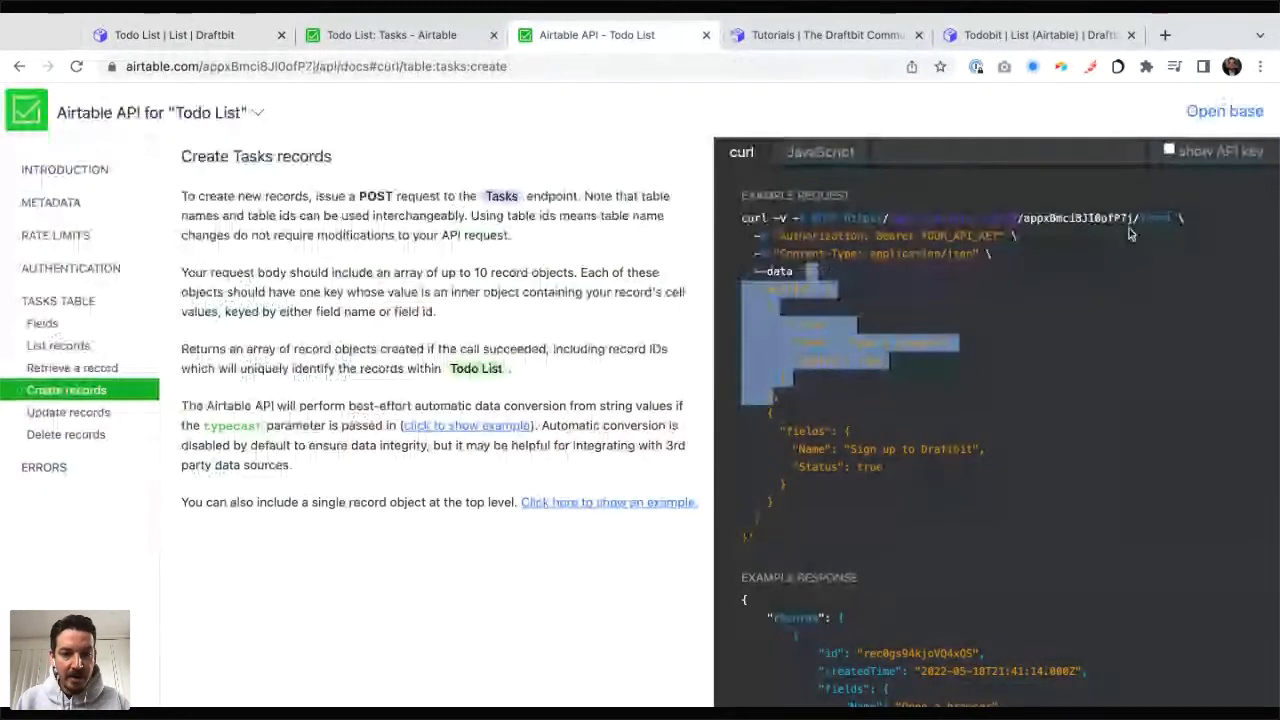
{"action": "left_click", "coordinate": [174, 35]}
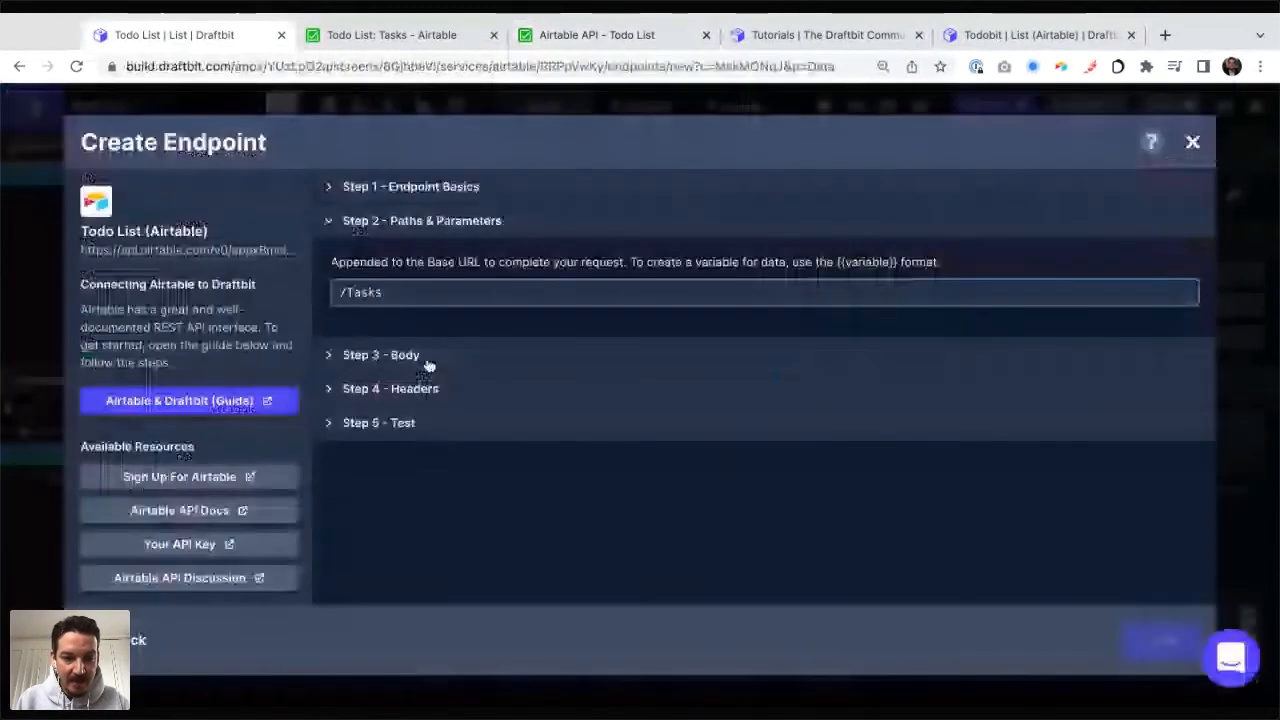
{"action": "left_click", "coordinate": [420, 356]}
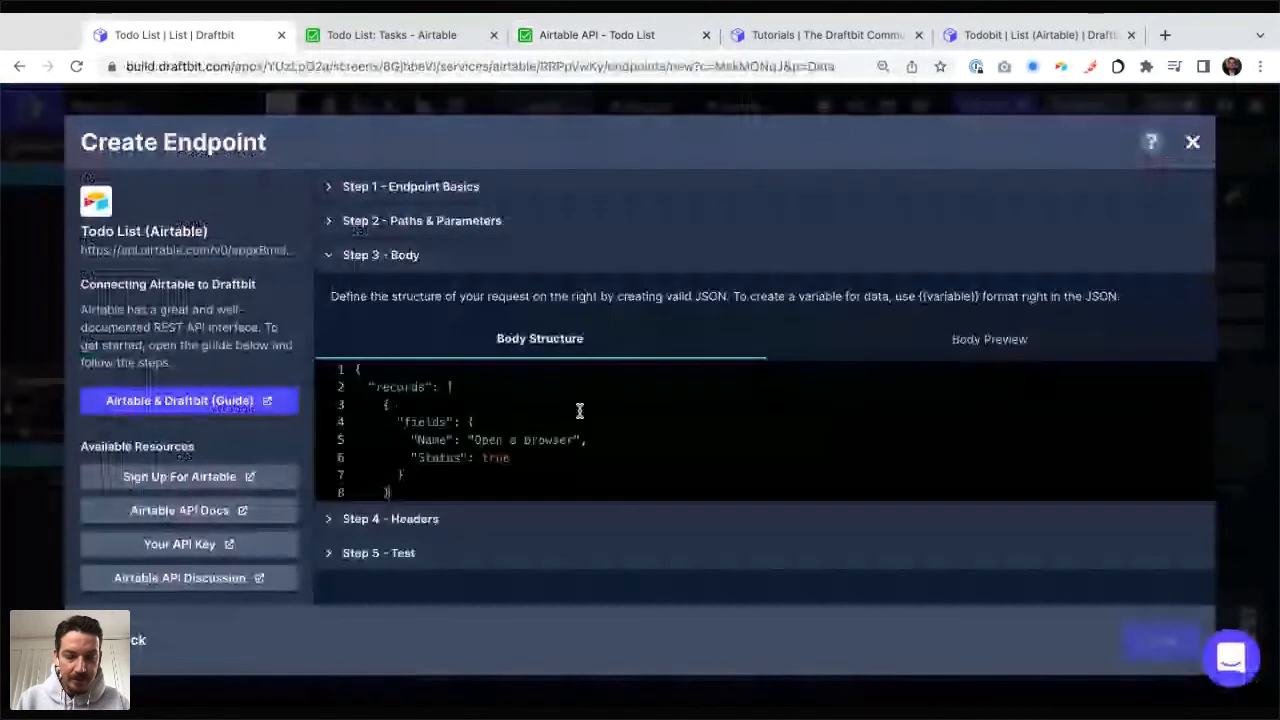
{"action": "key", "text": "Return"}
{"action": "type", "text": "]"}
{"action": "key", "text": "Return"}
{"action": "type", "text": "}"}
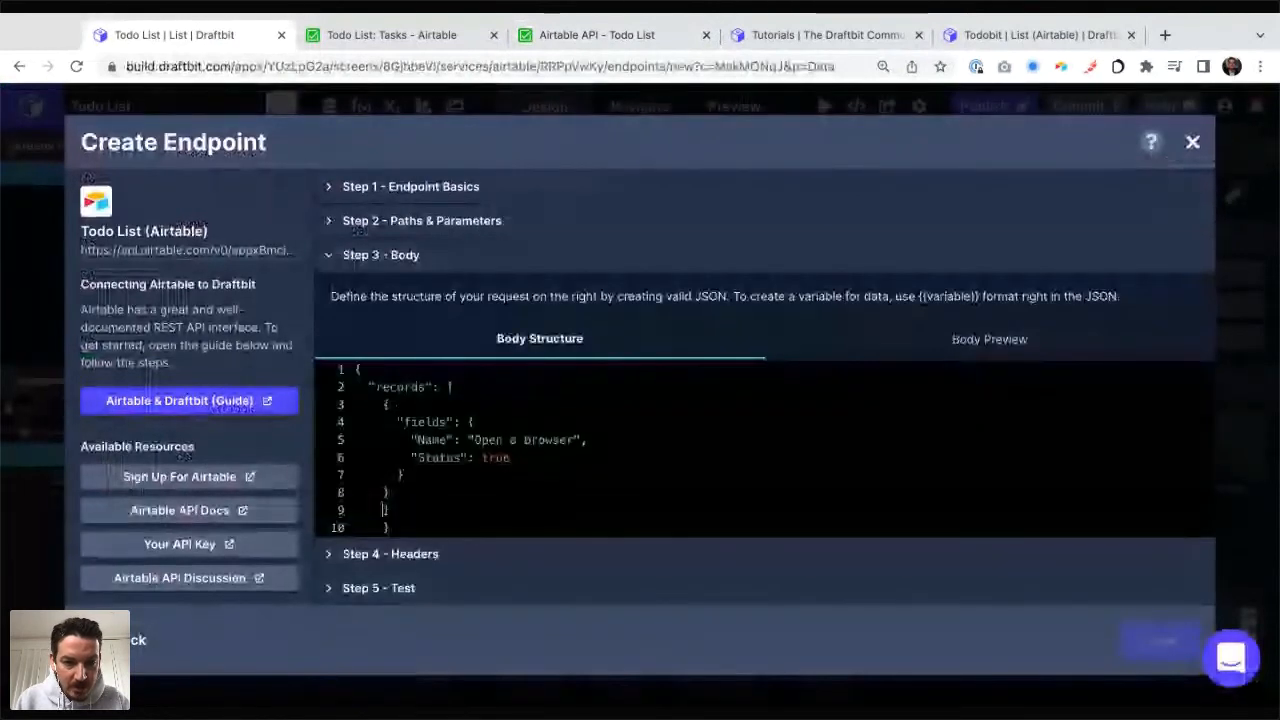
Step: Align the closing square bracket with the "records" key and the final curly brace with the opening brace
{"action": "key", "text": "Down"}
{"action": "key", "text": "BackSpace"}
{"action": "key", "text": "Up"}
{"action": "key", "text": "Up"}
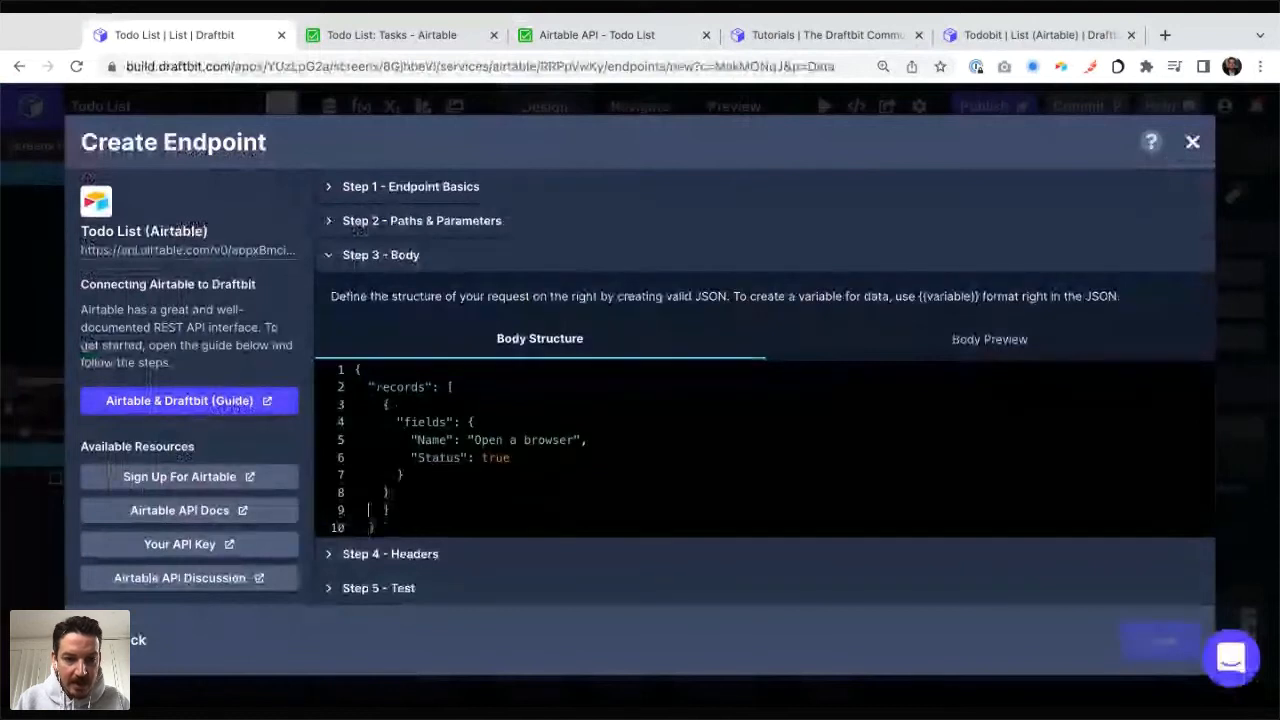
{"action": "key", "text": "Down"}
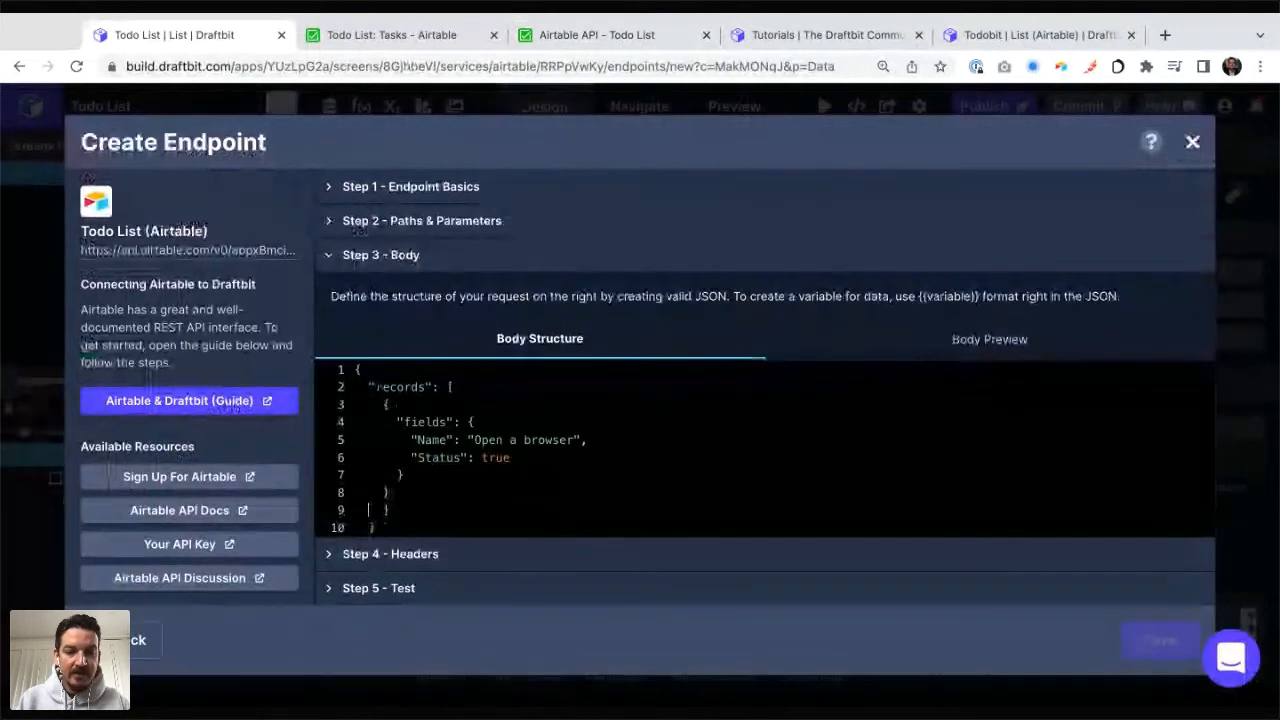
{"action": "key", "text": "Down"}
{"action": "key", "text": "BackSpace"}
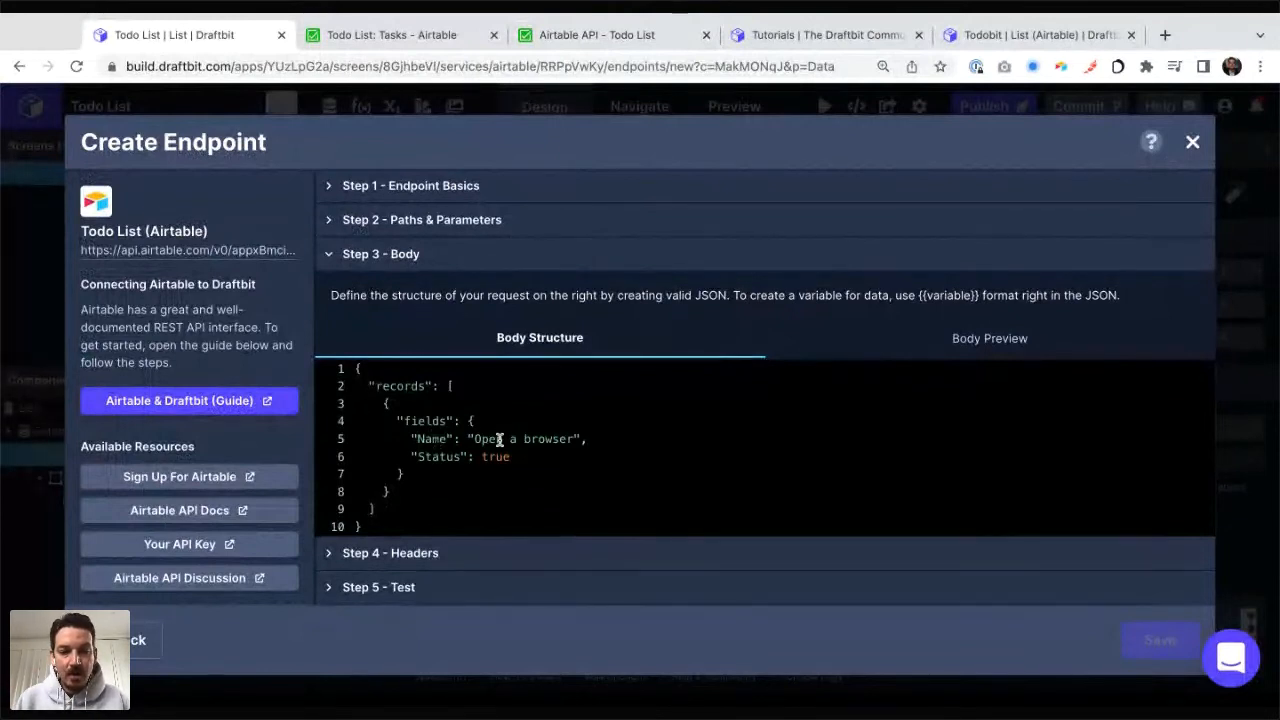
Step: Remove the "Name" line from the fields object, keeping only "Status": true
{"action": "left_click", "coordinate": [588, 439]}
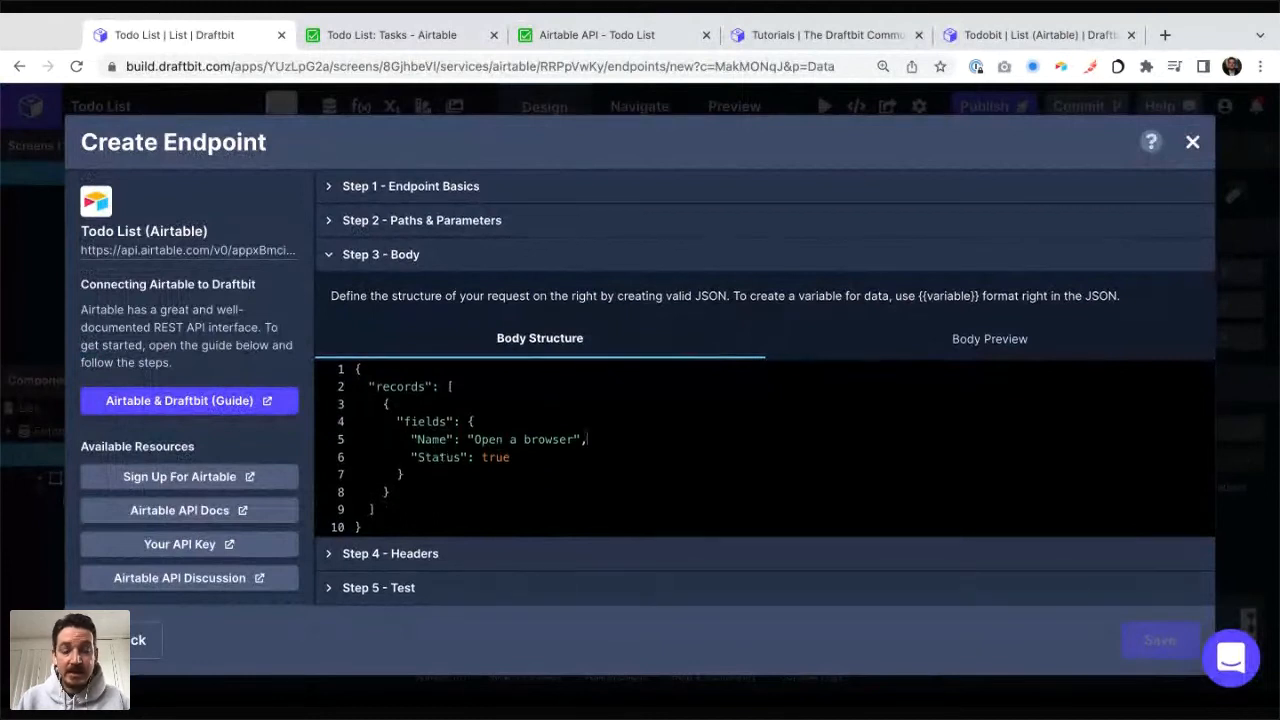
{"action": "key", "text": "super+BackSpace"}
{"action": "key", "text": "BackSpace"}
{"action": "key", "text": "Down"}
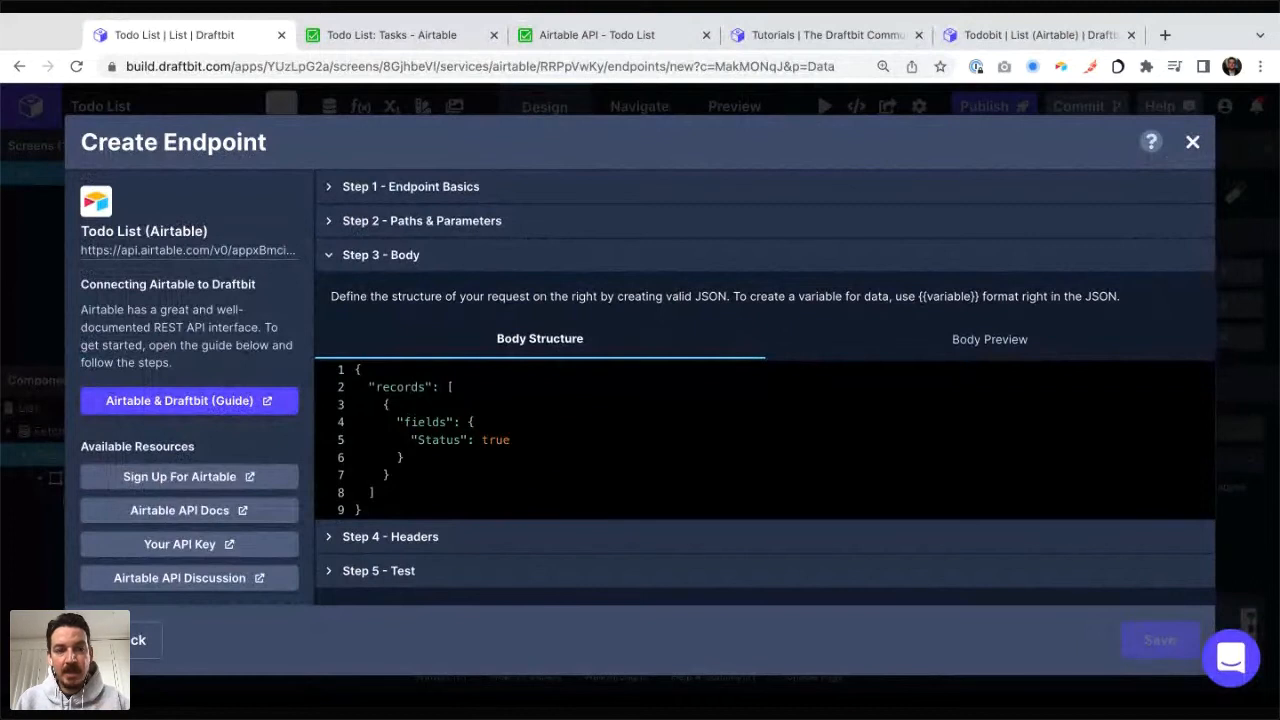
Step: Copy the Update records example body through its first record from the Airtable API documentation
{"action": "key", "text": "ctrl+Tab"}
{"action": "key", "text": "ctrl+Tab"}
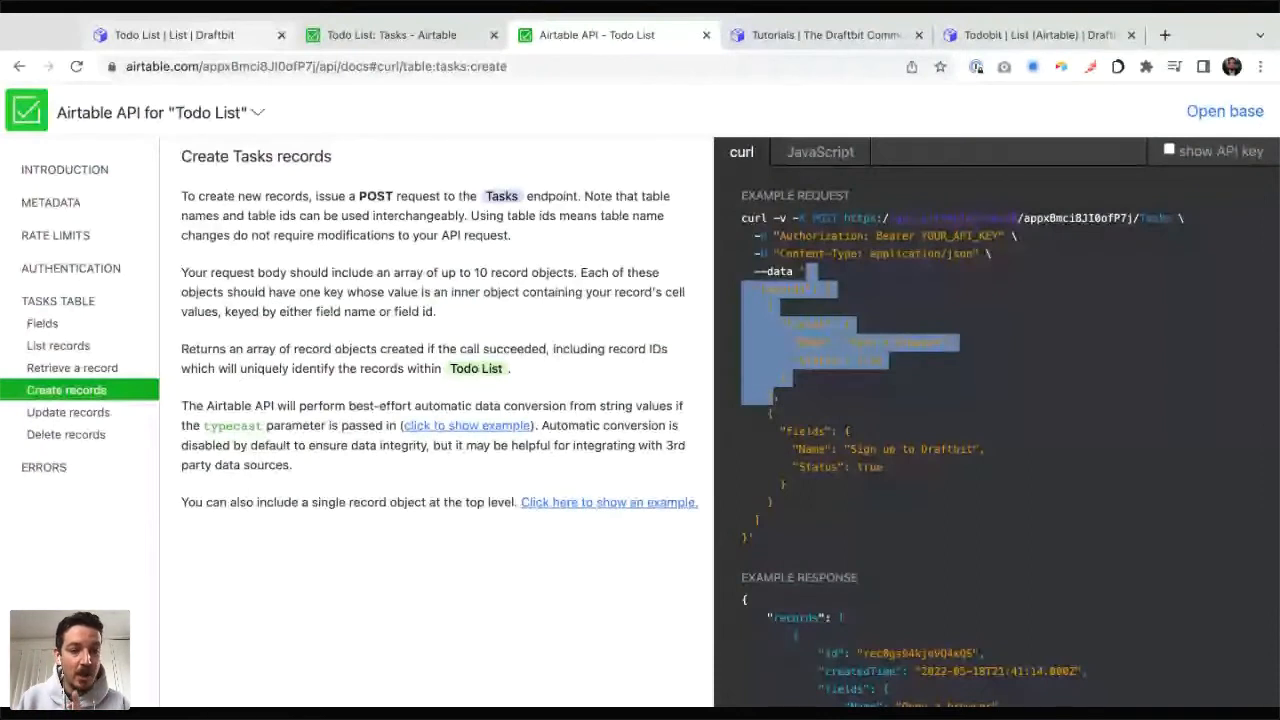
{"action": "left_click", "coordinate": [68, 412]}
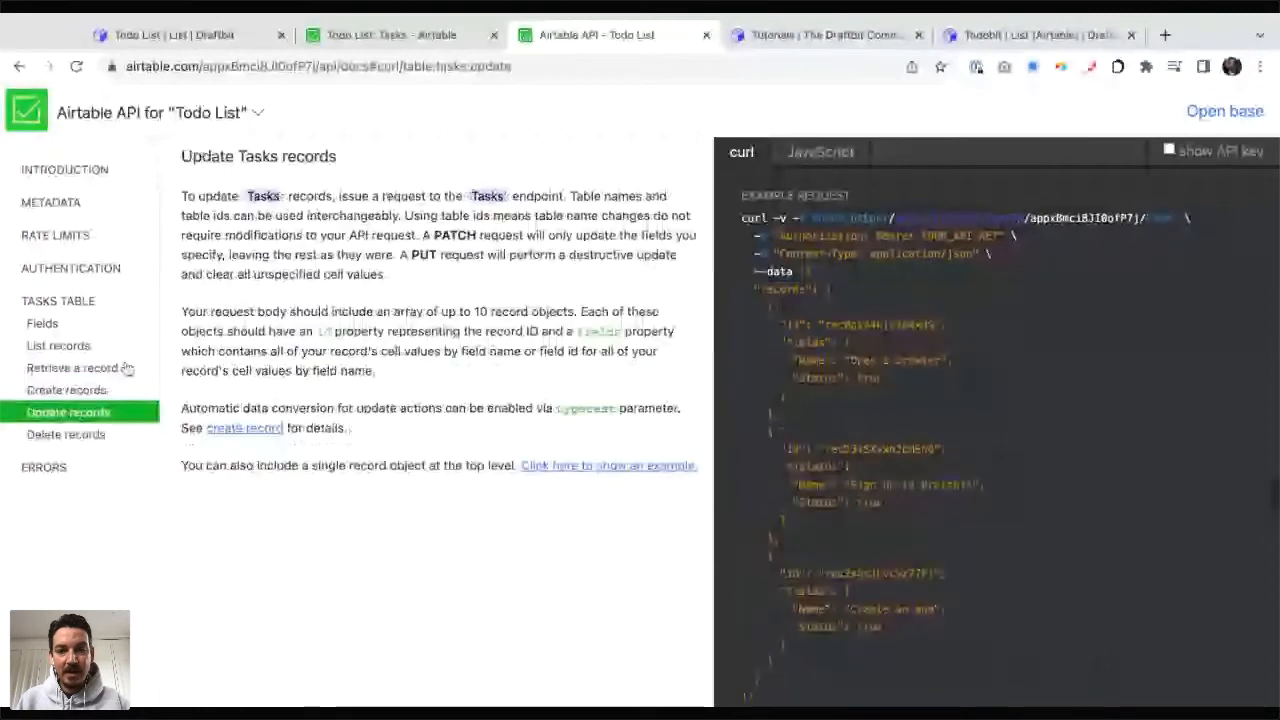
{"action": "key", "text": "ctrl+shift+Tab"}
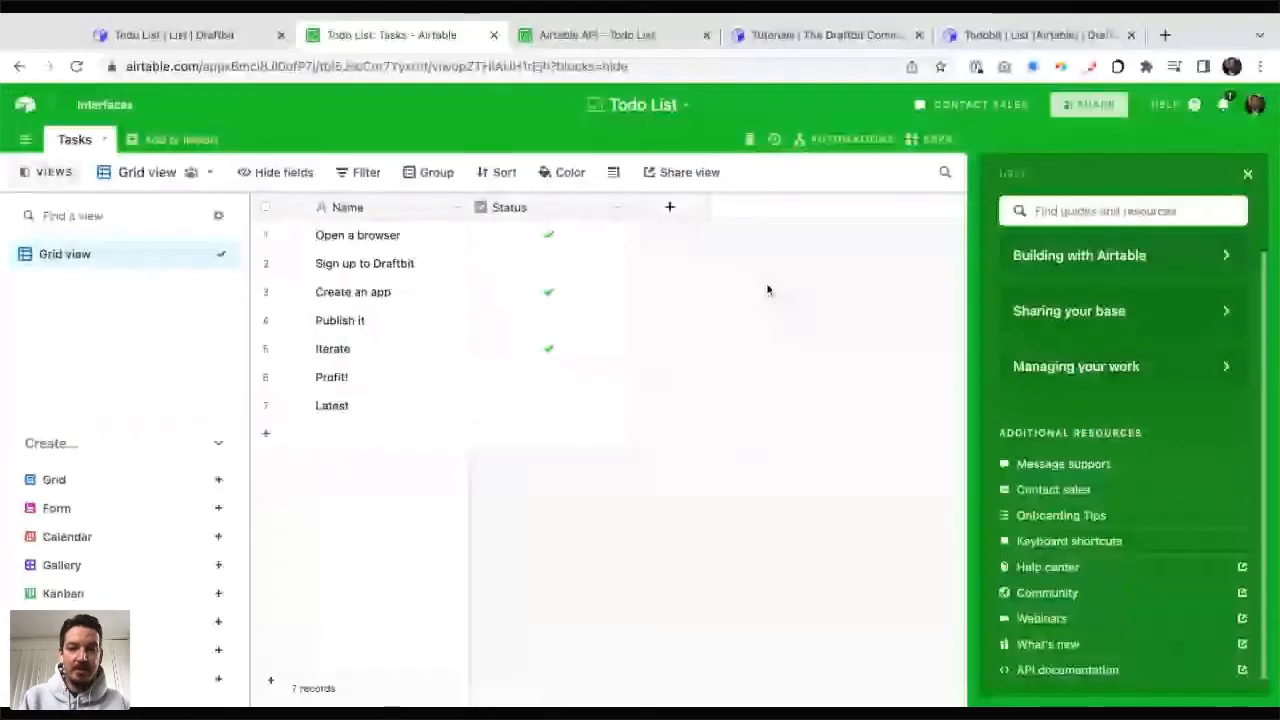
{"action": "key", "text": "ctrl+shift+Tab"}
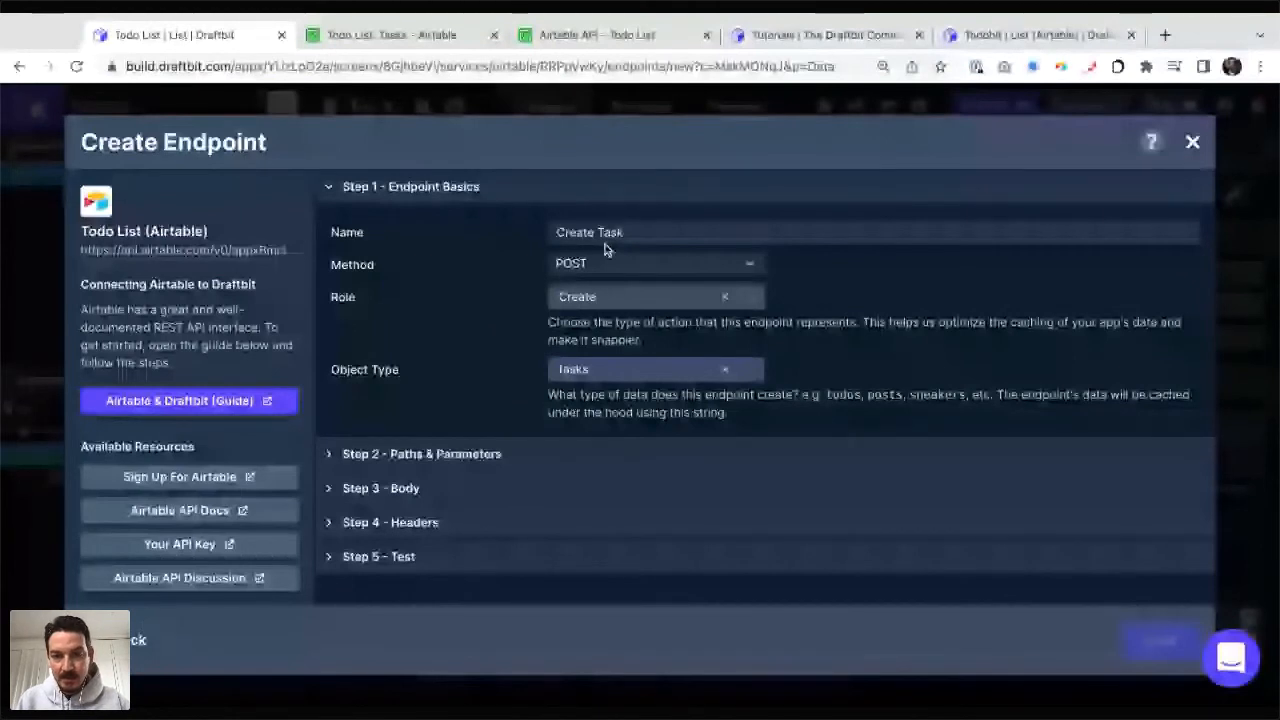
{"action": "key", "text": "ctrl+Tab"}
{"action": "key", "text": "ctrl+Tab"}
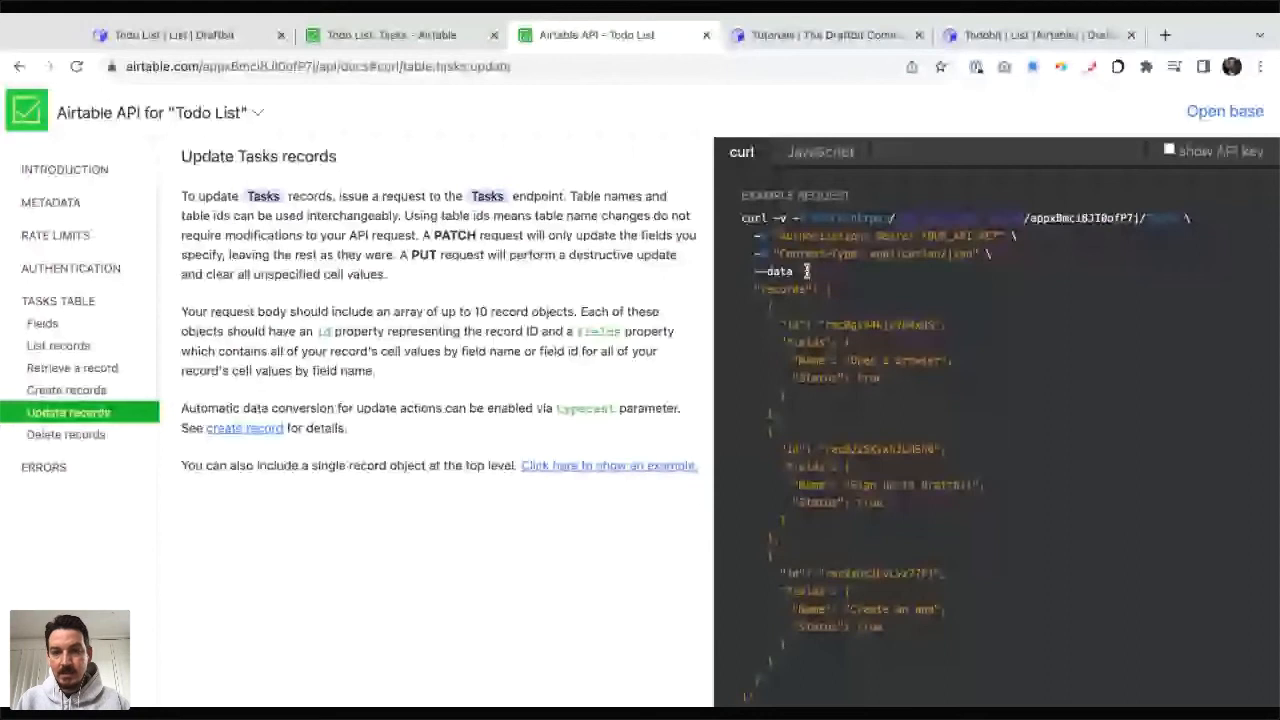
{"action": "left_click_drag", "start_coordinate": [806, 271], "coordinate": [790, 412]}
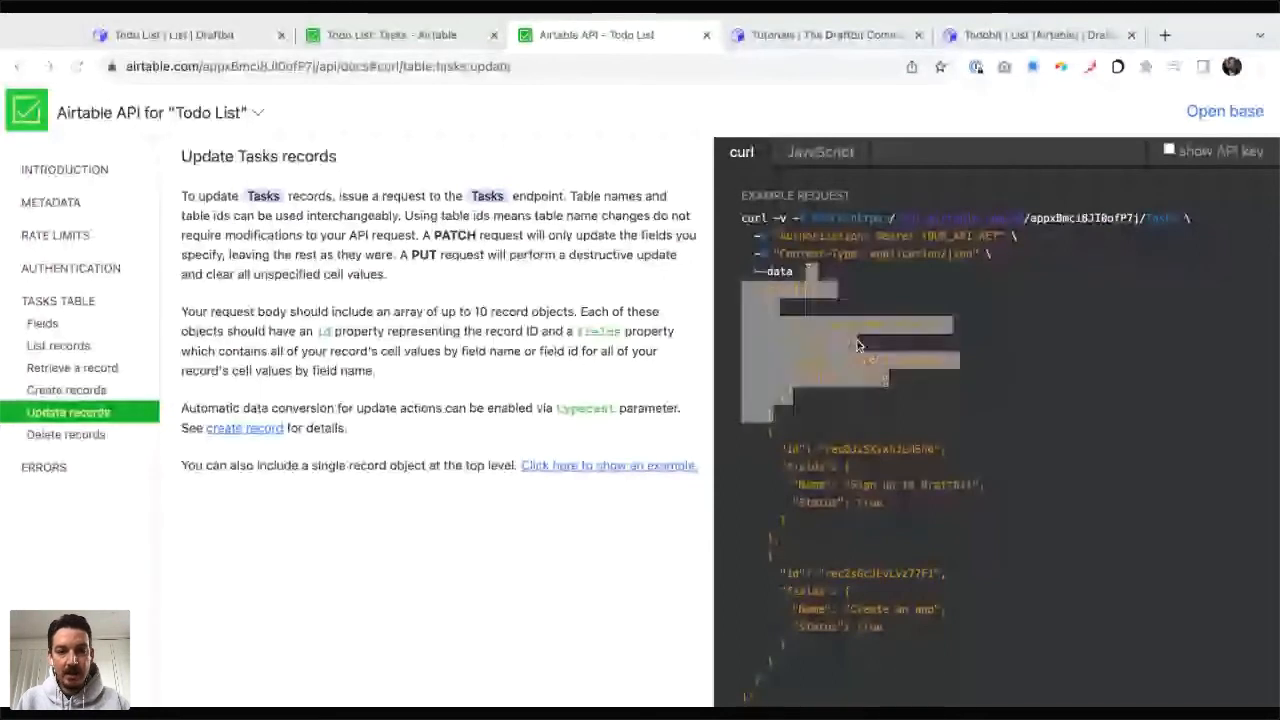
Step: Rename the endpoint Update Task and set its method to PATCH and role to Update, checking against Airtable's Update records documentation
{"action": "key", "text": "ctrl+shift+Tab"}
{"action": "key", "text": "ctrl+shift+Tab"}
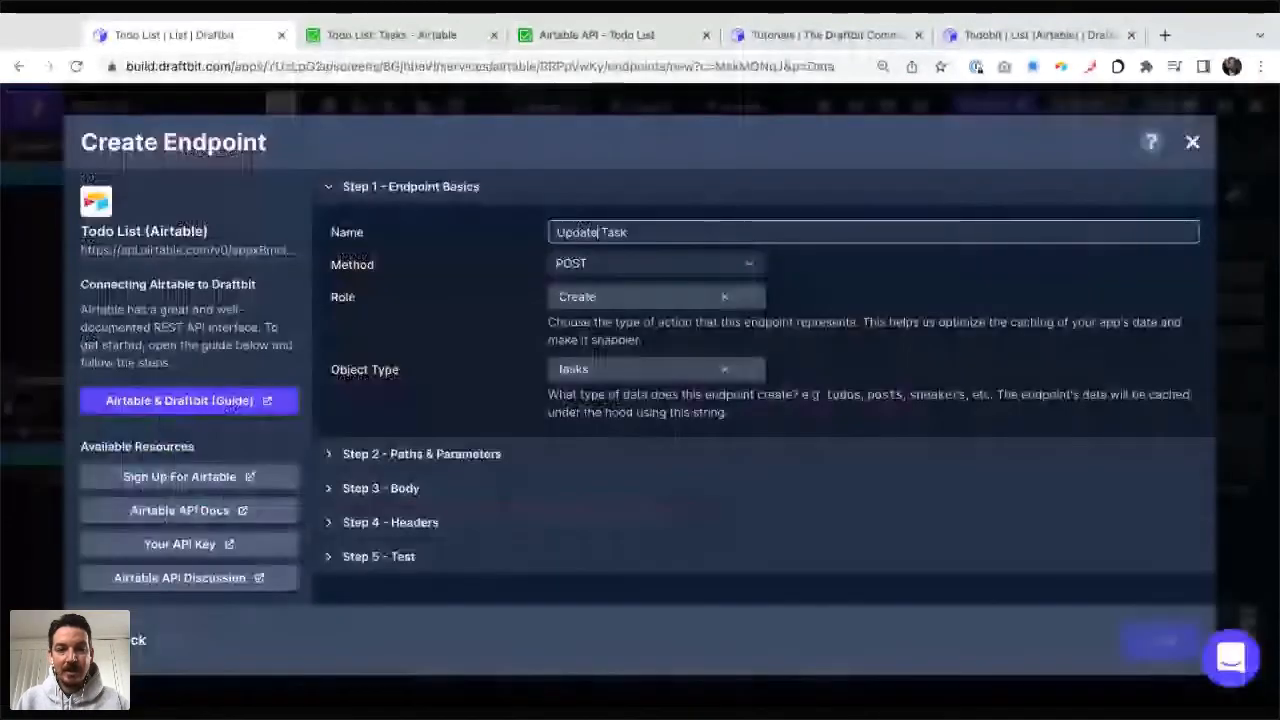
{"action": "left_click", "coordinate": [620, 296]}
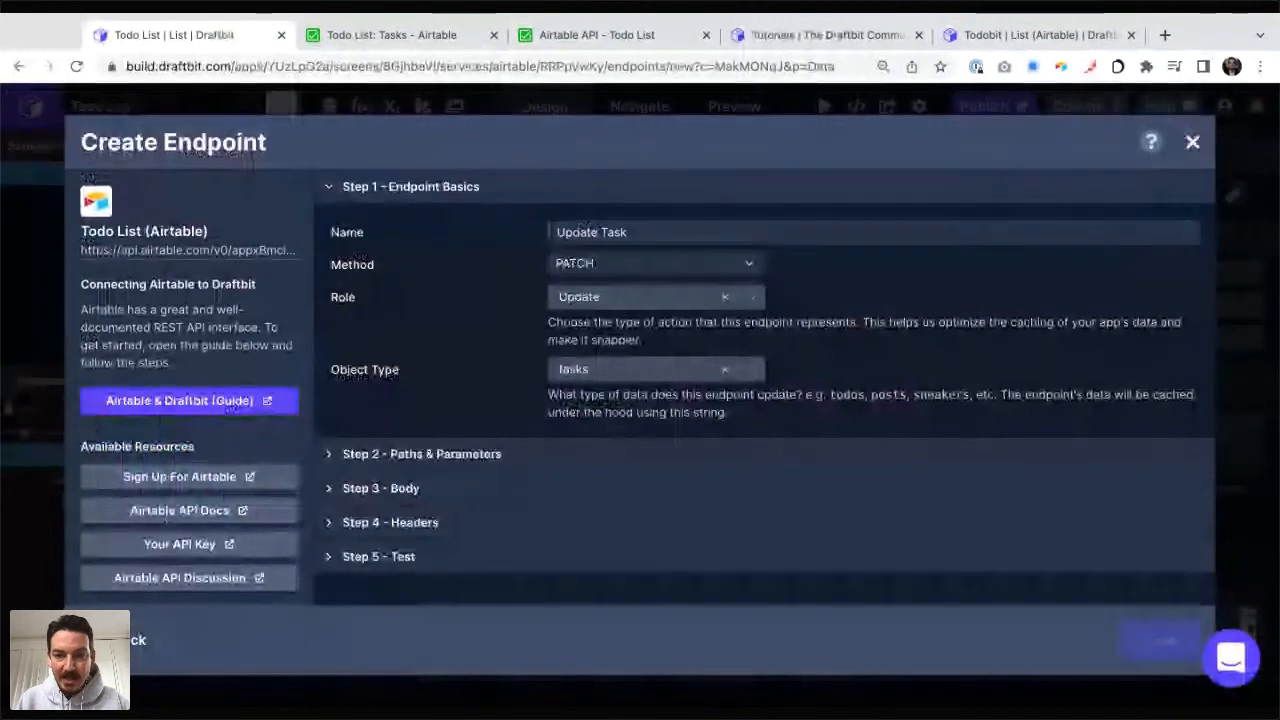
{"action": "key", "text": "ctrl+Tab"}
{"action": "key", "text": "ctrl+Tab"}
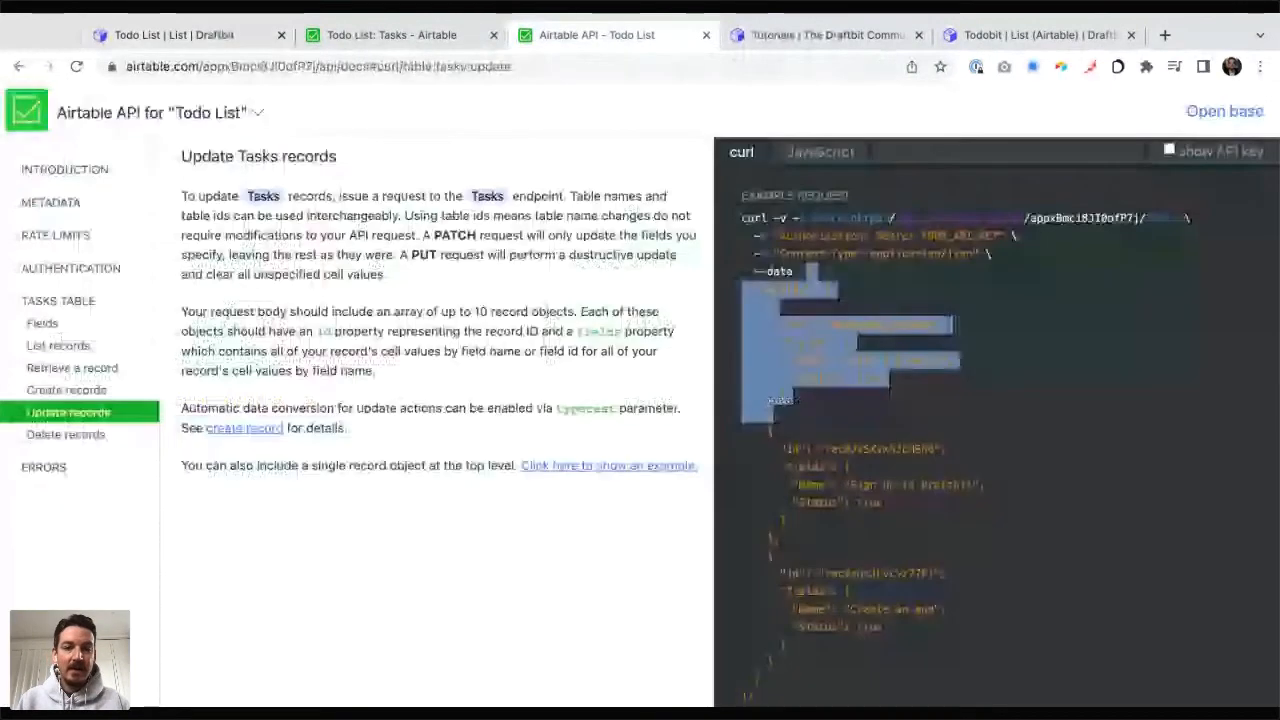
{"action": "key", "text": "ctrl+shift+Tab"}
{"action": "key", "text": "ctrl+shift+Tab"}
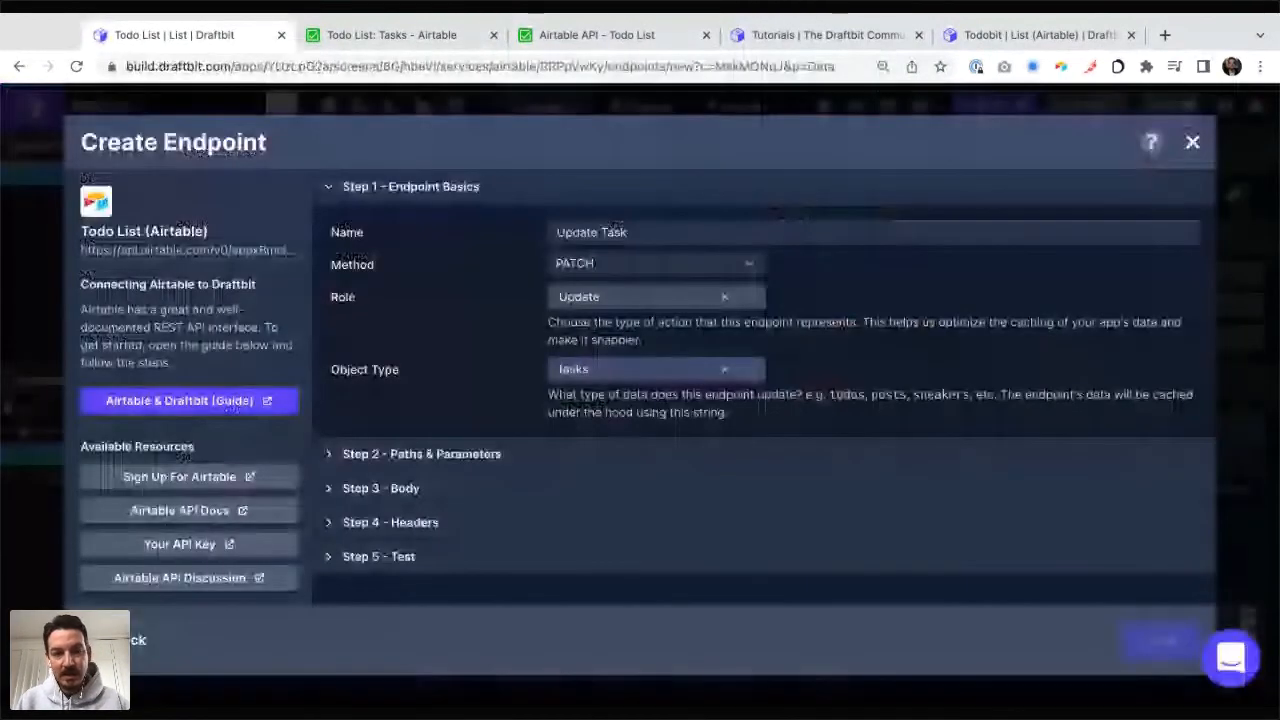
{"action": "left_click", "coordinate": [640, 297]}
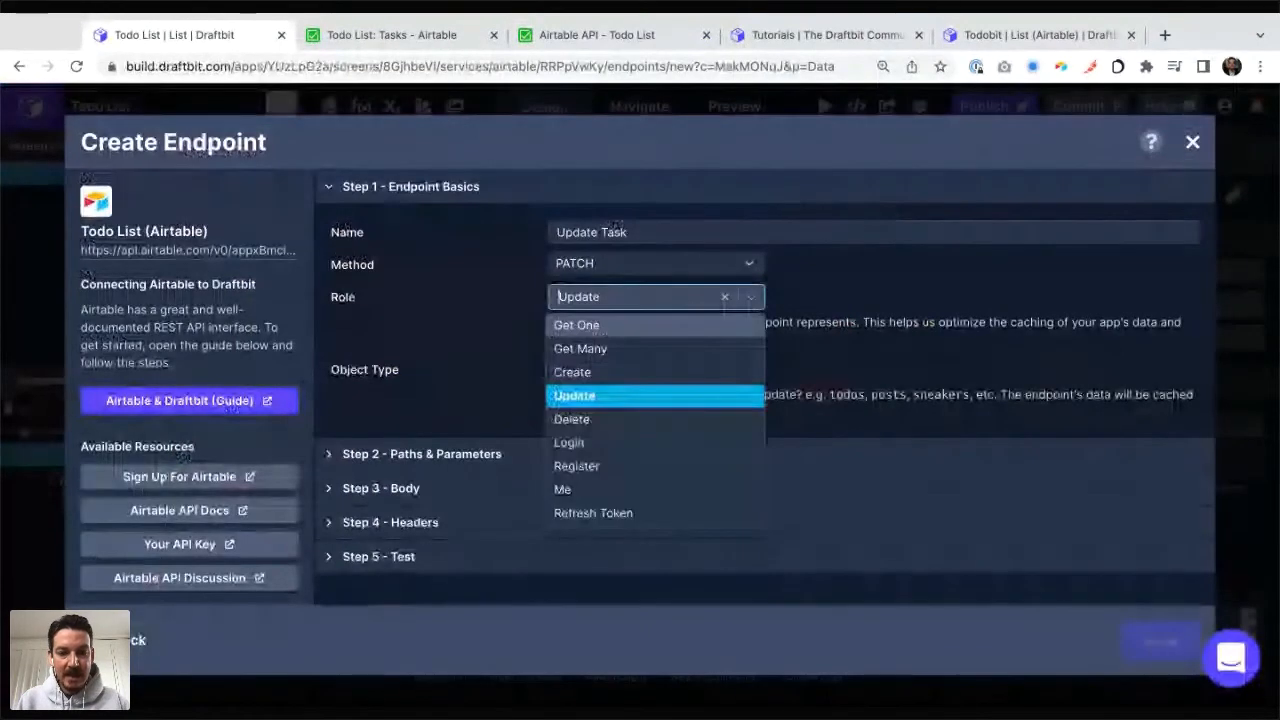
{"action": "left_click", "coordinate": [640, 396]}
Step: Replace the whole endpoint body with the copied Update records example, including the record id and fields
{"action": "left_click", "coordinate": [422, 454]}
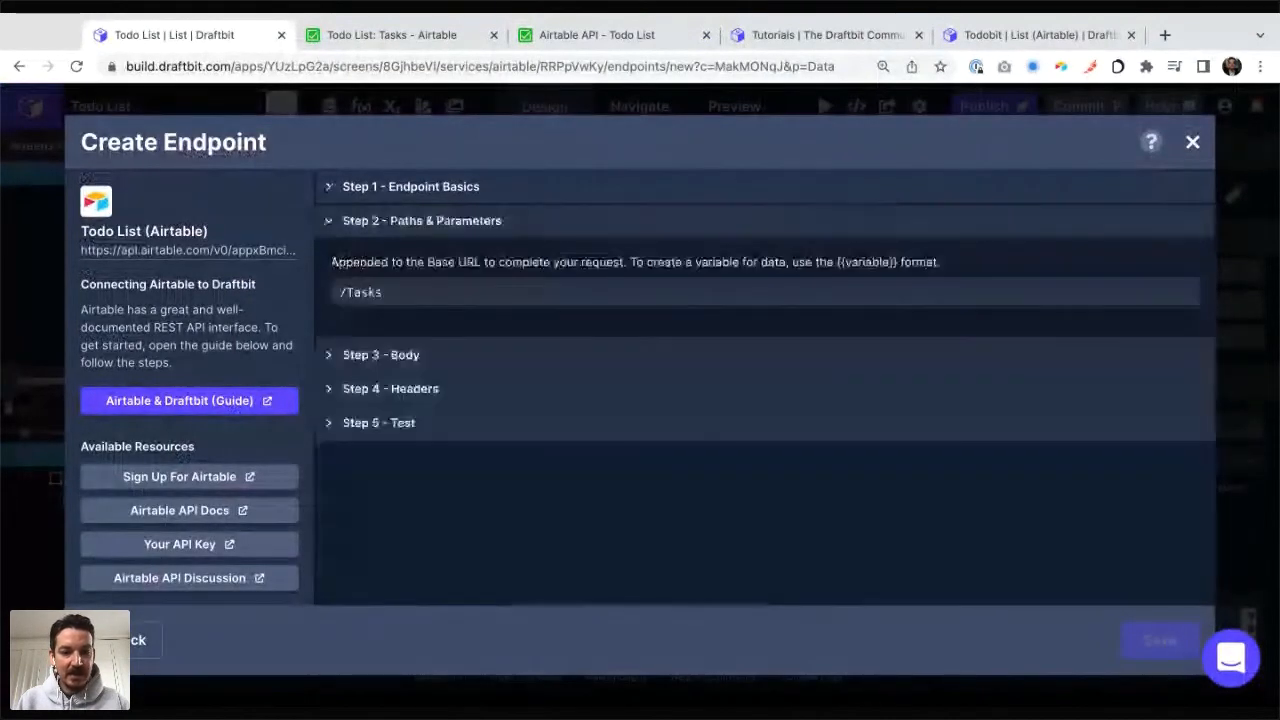
{"action": "left_click", "coordinate": [381, 355]}
{"action": "left_click", "coordinate": [540, 396]}
{"action": "key", "text": "super+a"}
{"action": "key", "text": "super+v"}
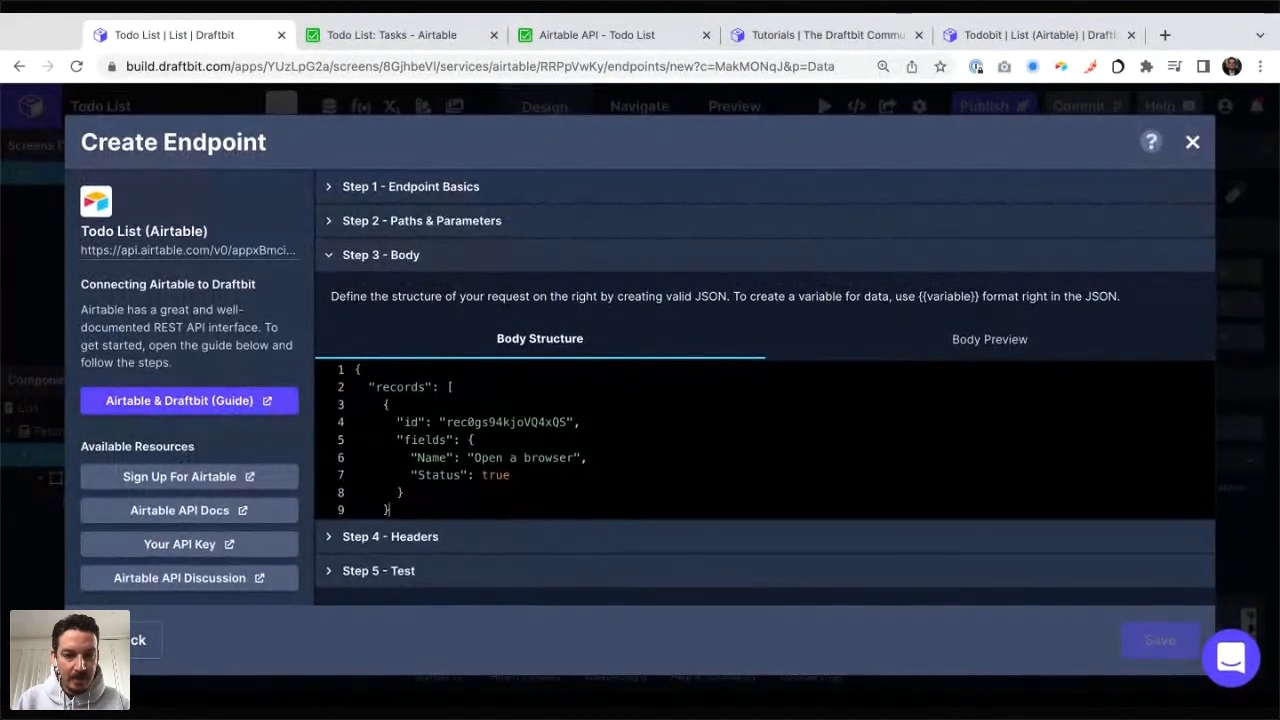
Step: Close the records array with a square bracket and the outer object with a curly brace, aligning both with their opening lines
{"action": "key", "text": "Return"}
{"action": "type", "text": "]"}
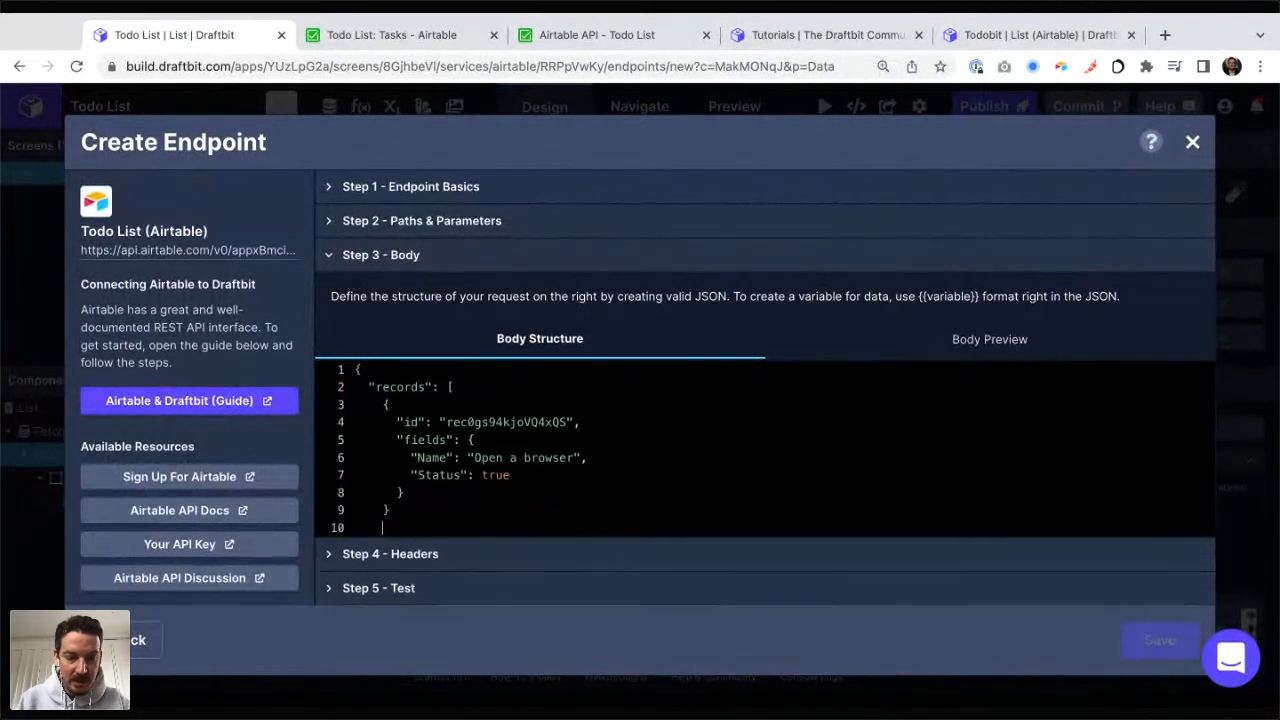
{"action": "key", "text": "Return"}
{"action": "type", "text": "}"}
{"action": "key", "text": "Up"}
{"action": "key", "text": "Left"}
{"action": "key", "text": "BackSpace"}
{"action": "key", "text": "Down"}
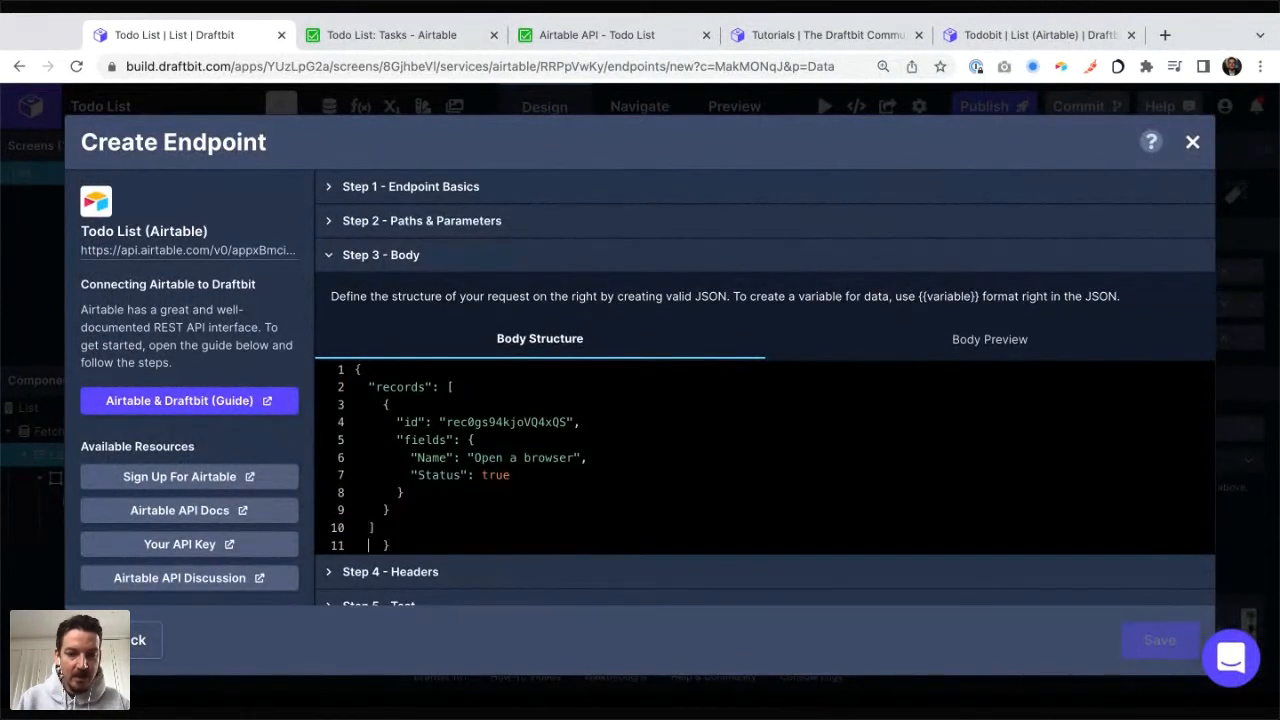
{"action": "key", "text": "Left"}
{"action": "key", "text": "BackSpace"}
{"action": "key", "text": "BackSpace"}
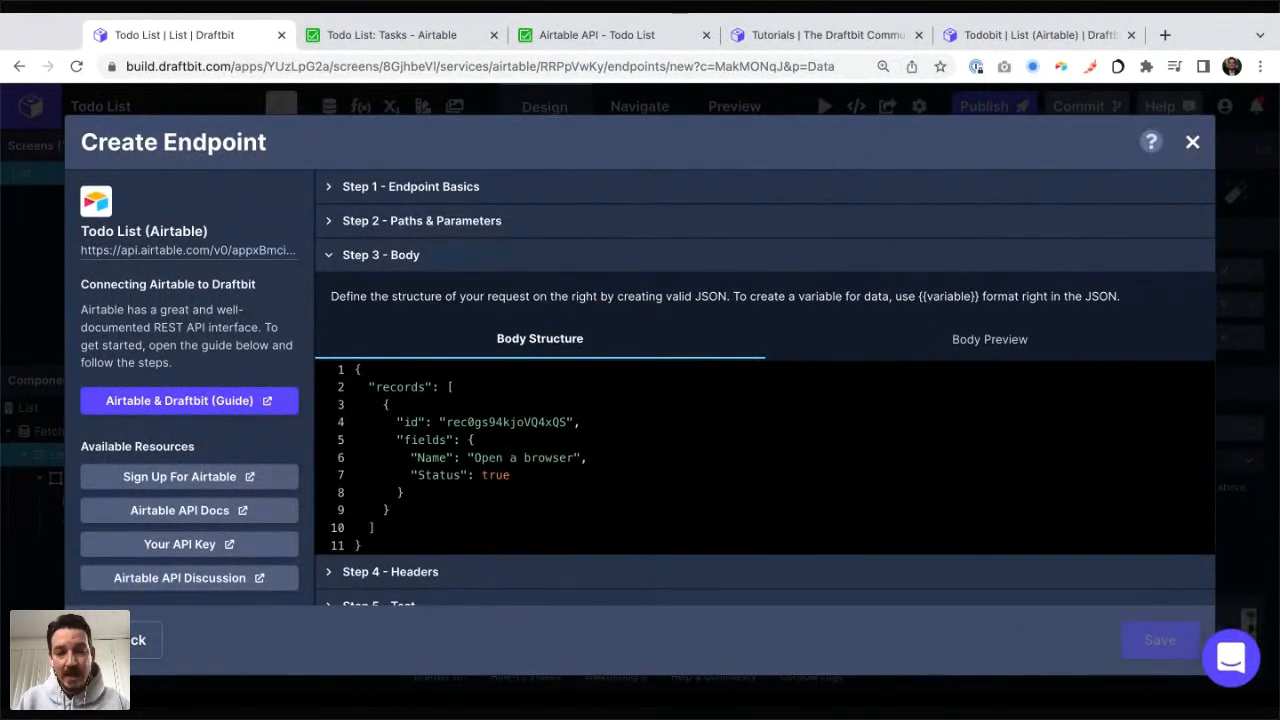
{"action": "left_click_drag", "start_coordinate": [397, 422], "coordinate": [581, 424]}
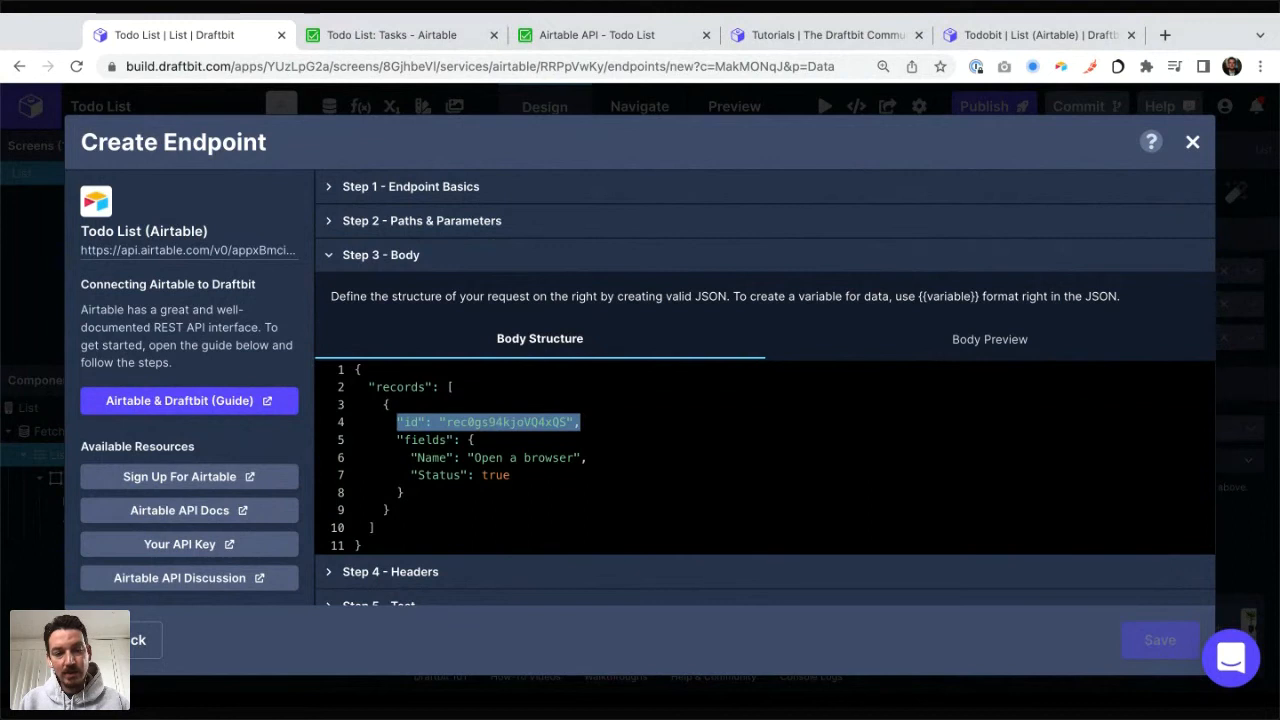
{"action": "key", "text": "Right"}
{"action": "key", "text": "Left"}
{"action": "key", "text": "Left"}
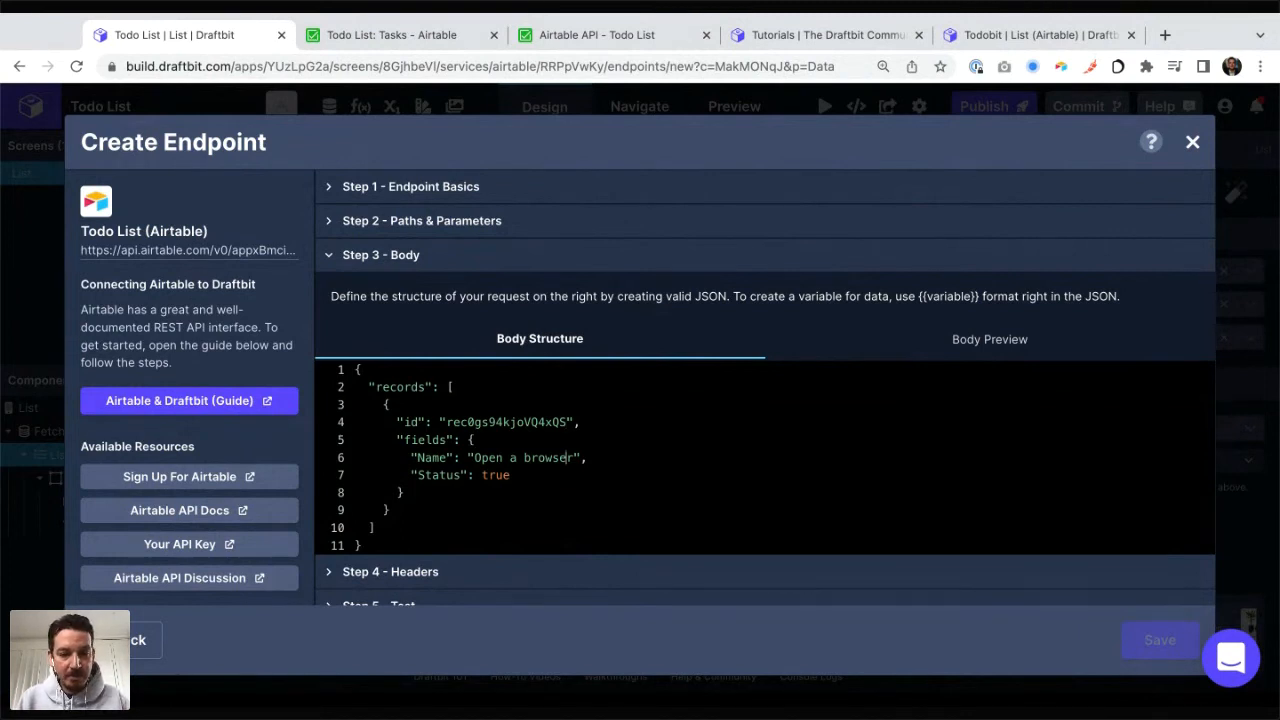
Step: Delete the "Name" line from the update body's fields so that only "Status": true is sent
{"action": "key", "text": "Up"}
{"action": "key", "text": "Down"}
{"action": "key", "text": "Down"}
{"action": "key", "text": "Down"}
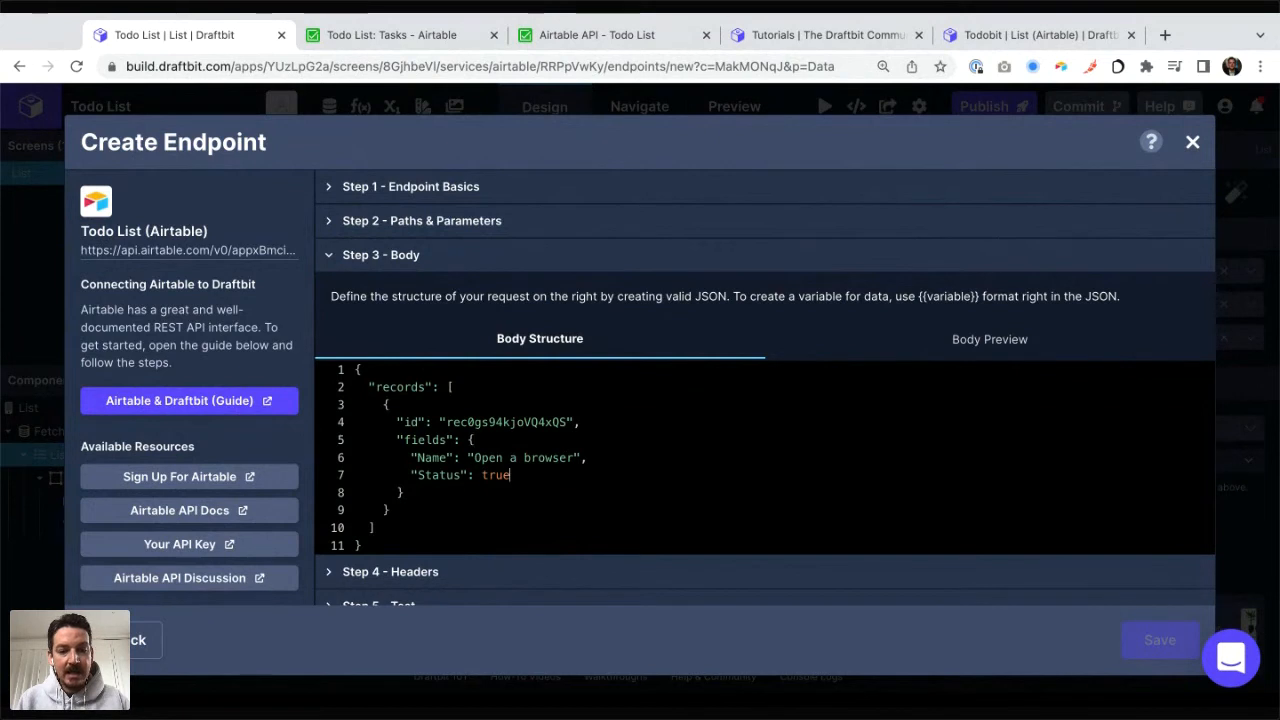
{"action": "key", "text": "Up"}
{"action": "key", "text": "super+Right"}
{"action": "key", "text": "shift+super+Left"}
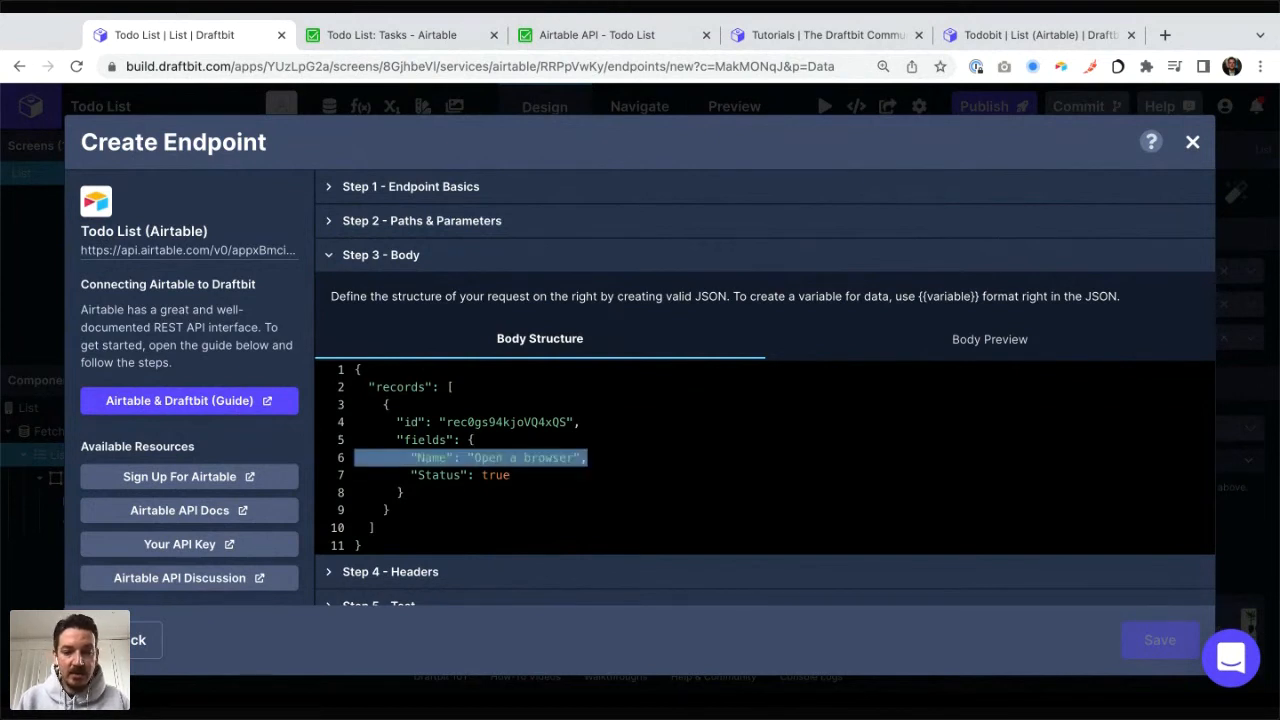
{"action": "key", "text": "BackSpace"}
{"action": "key", "text": "BackSpace"}
{"action": "key", "text": "Down"}
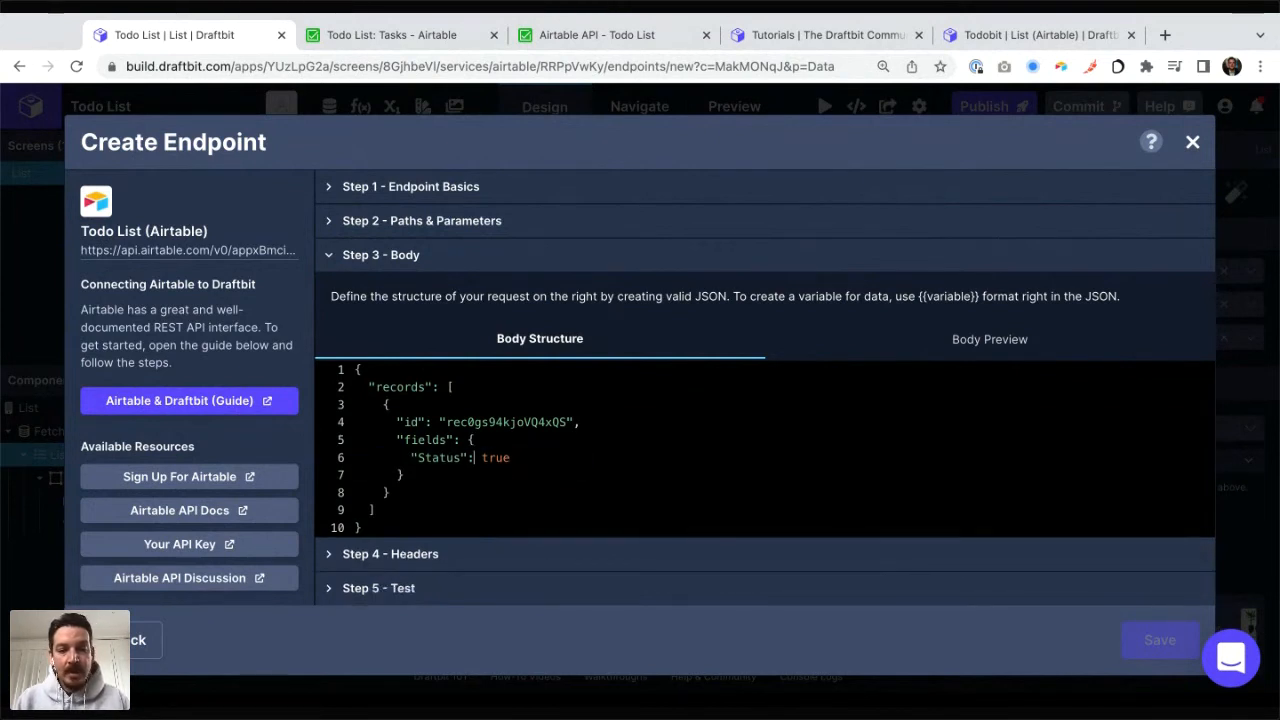
Step: Replace the quoted record id in the update body with the variable {{taskId}}
{"action": "key", "text": "Up"}
{"action": "key", "text": "Up"}
{"action": "key", "text": "alt+Left"}
{"action": "key", "text": "shift+alt+Right"}
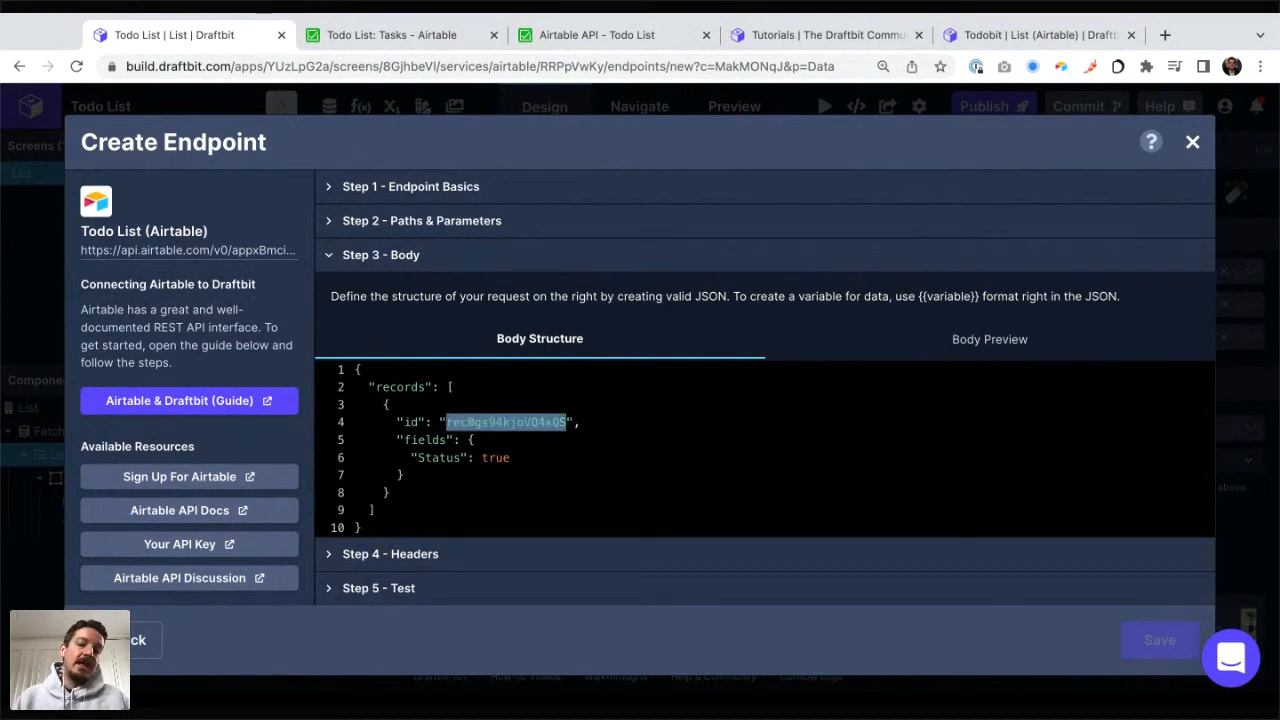
{"action": "key", "text": "Left"}
{"action": "key", "text": "Left"}
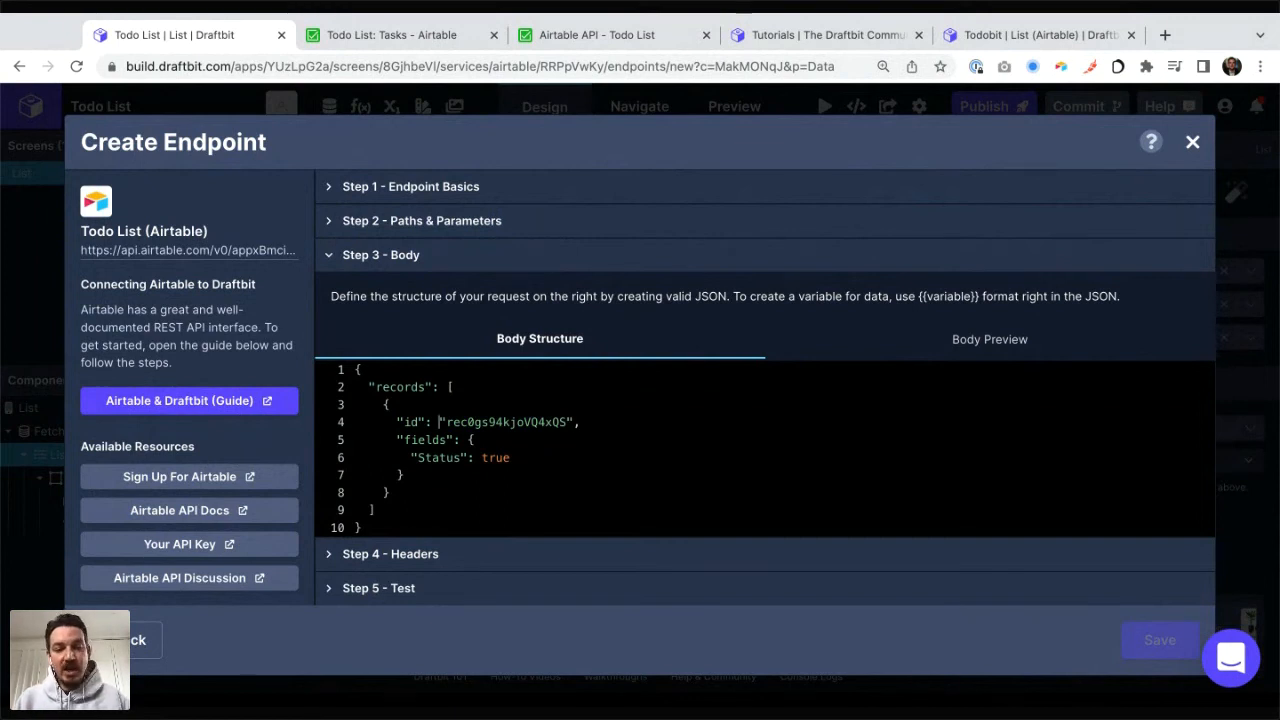
{"action": "key", "text": "shift+alt+Right"}
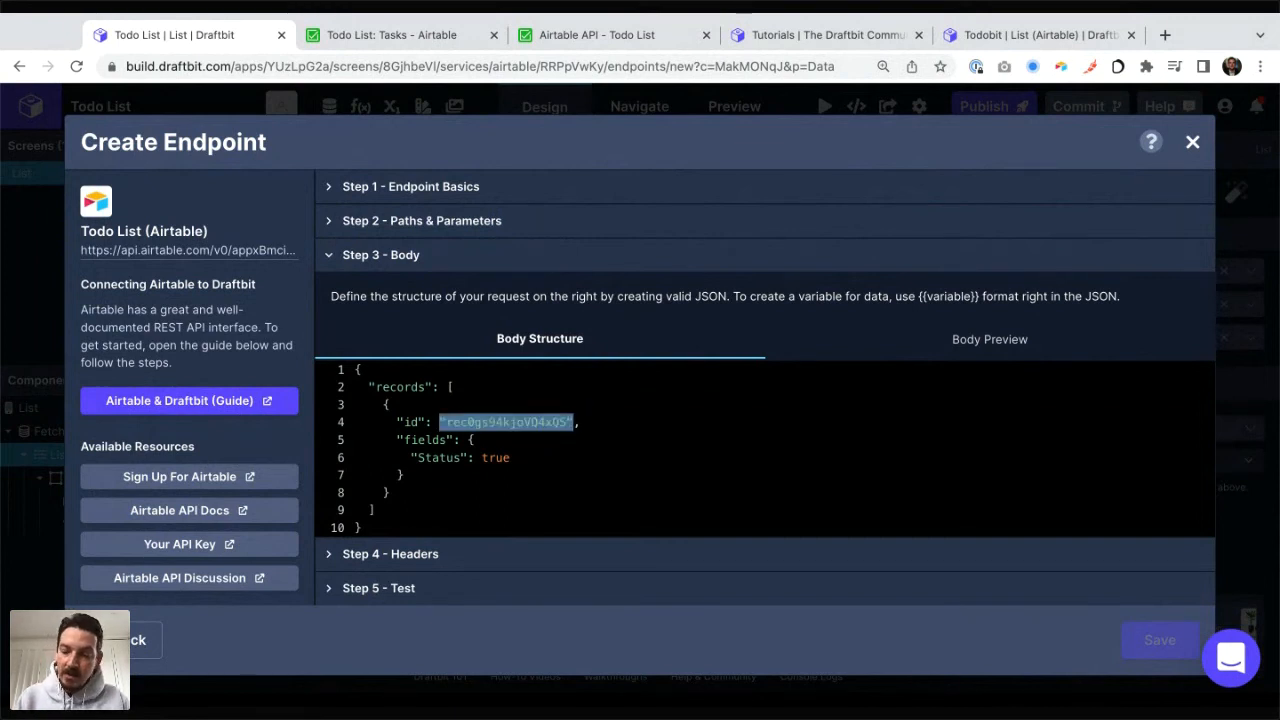
{"action": "key", "text": "BackSpace"}
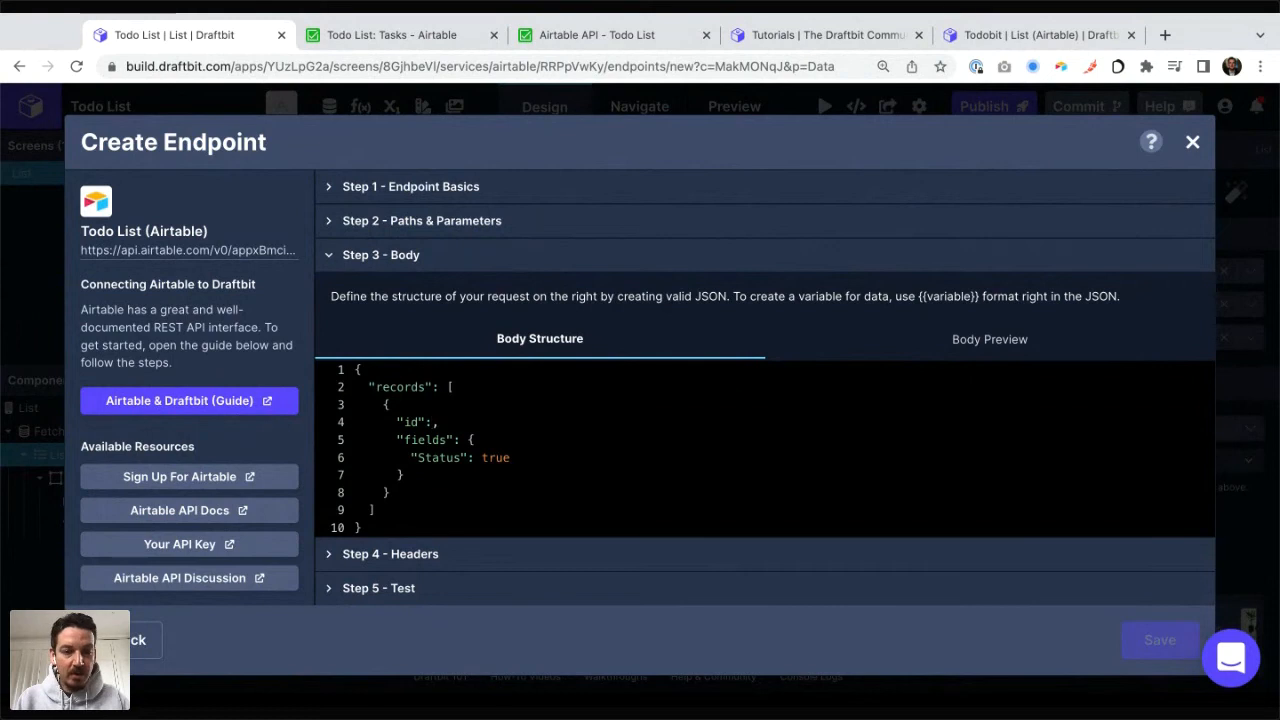
{"action": "type", "text": "{{}}"}
{"action": "type", "text": "}"}
{"action": "key", "text": "Left"}
{"action": "key", "text": "Left"}
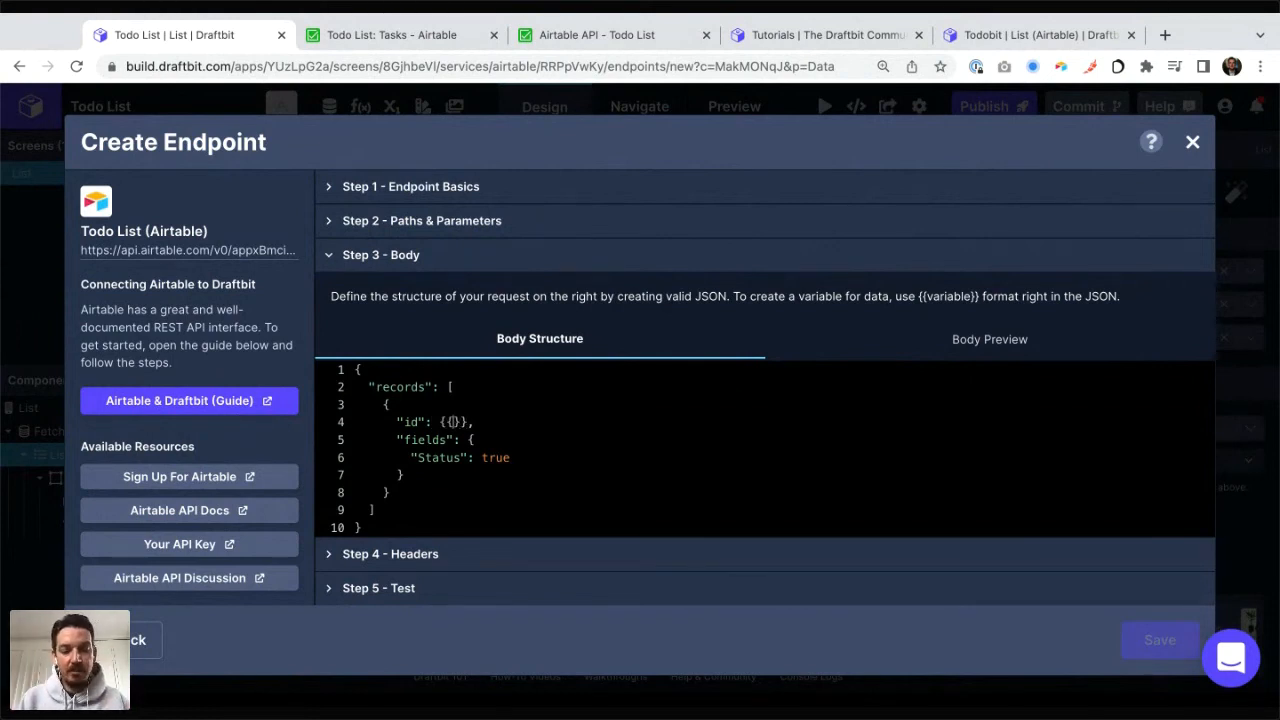
{"action": "type", "text": "taskId"}
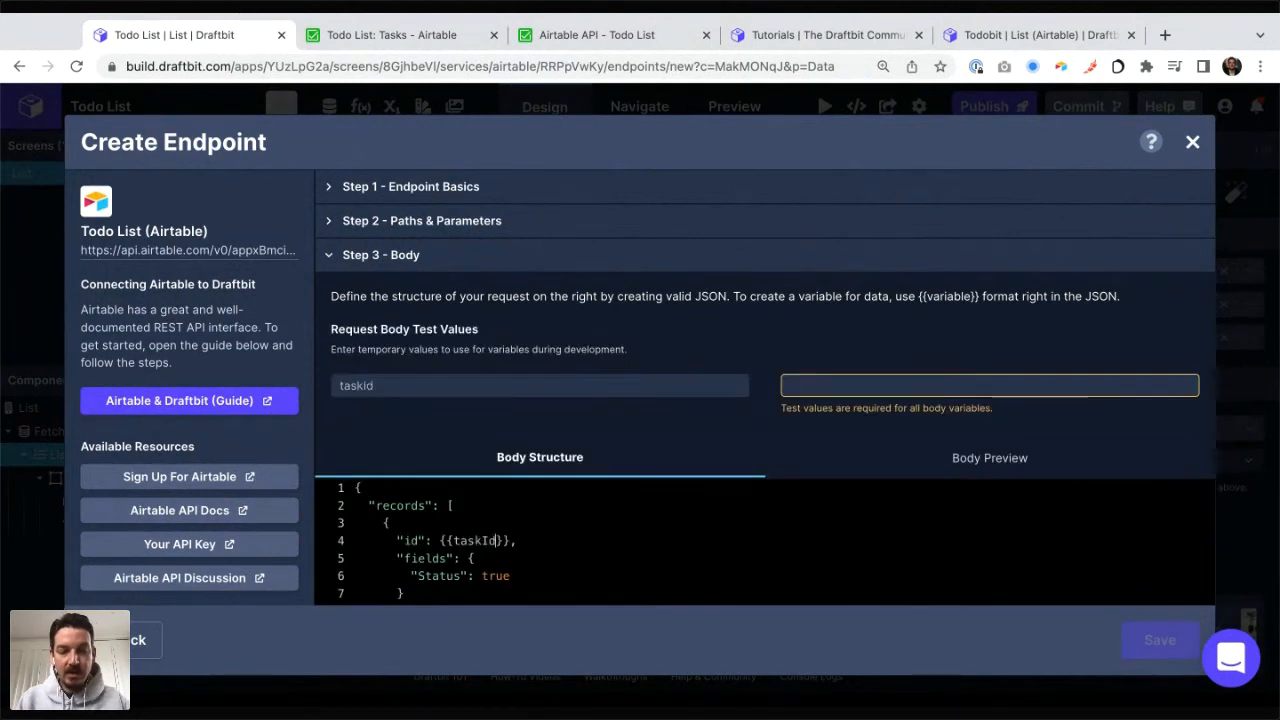
Step: Replace the Status value true in the update body with the variable {{taskStatus}}
{"action": "scroll", "coordinate": [765, 400], "scroll_direction": "down", "scroll_amount": 3}
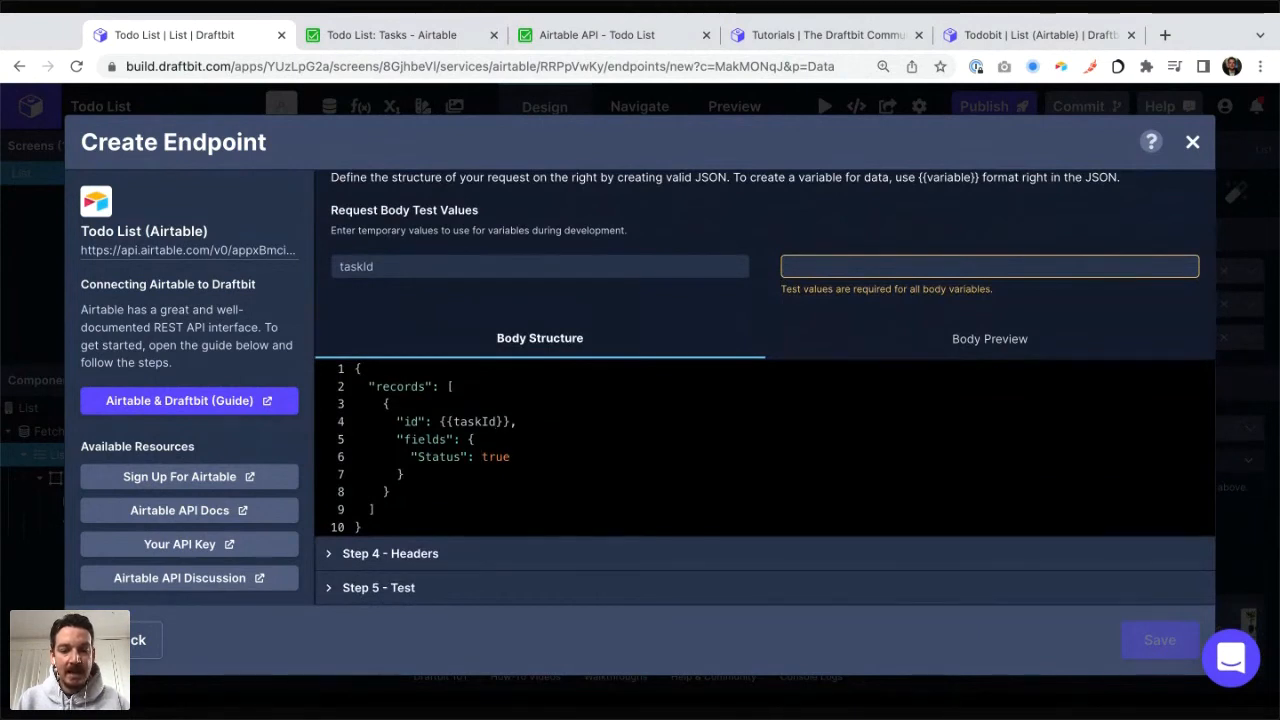
{"action": "double_click", "coordinate": [483, 456]}
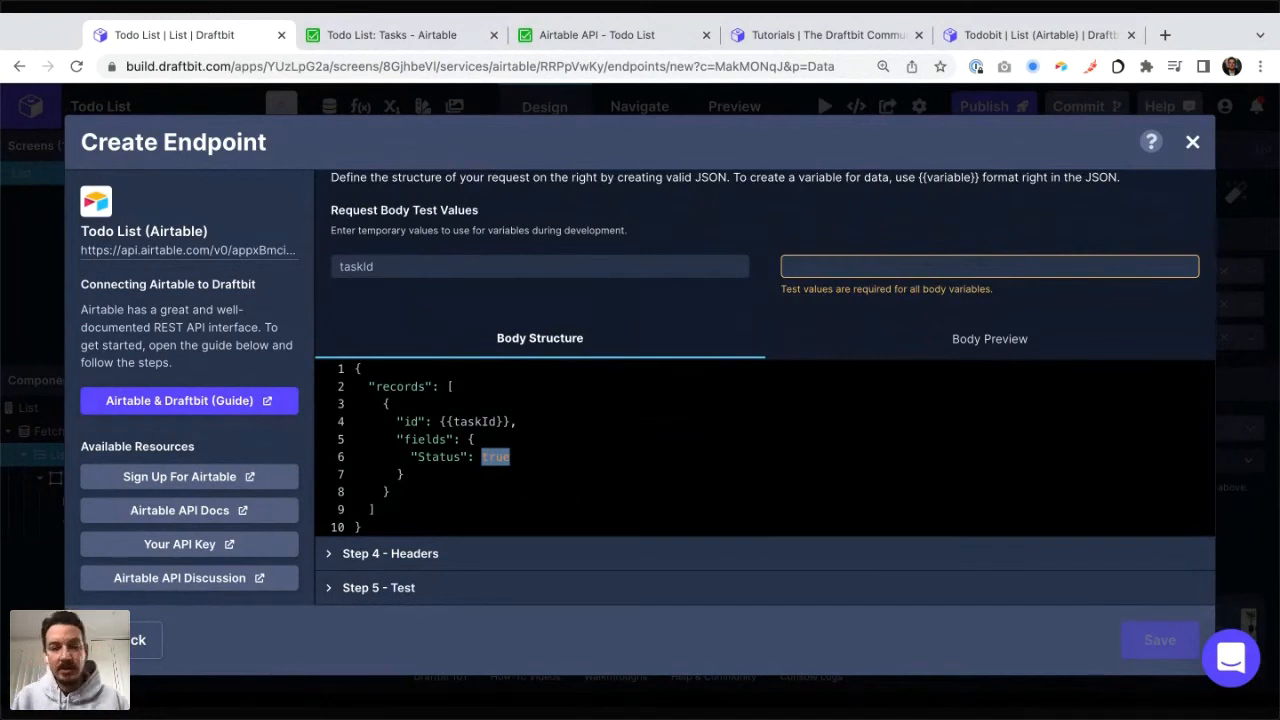
{"action": "type", "text": "{{"}
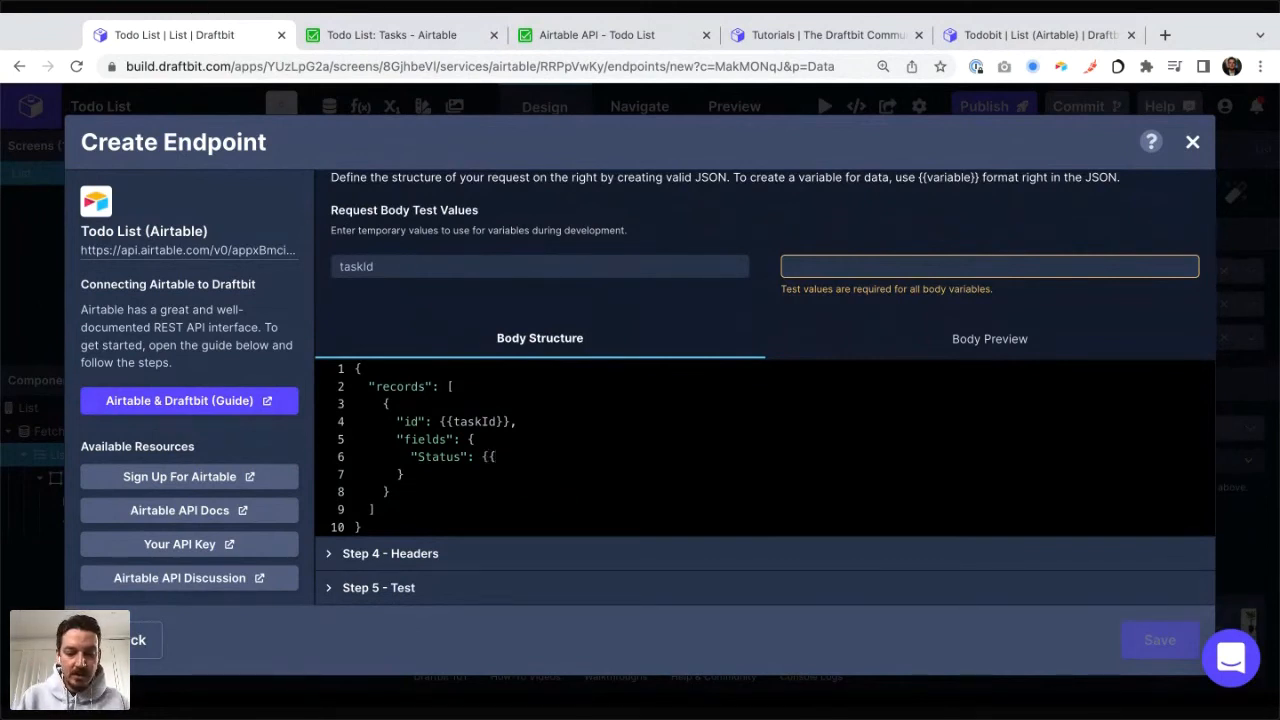
{"action": "type", "text": "taskSta"}
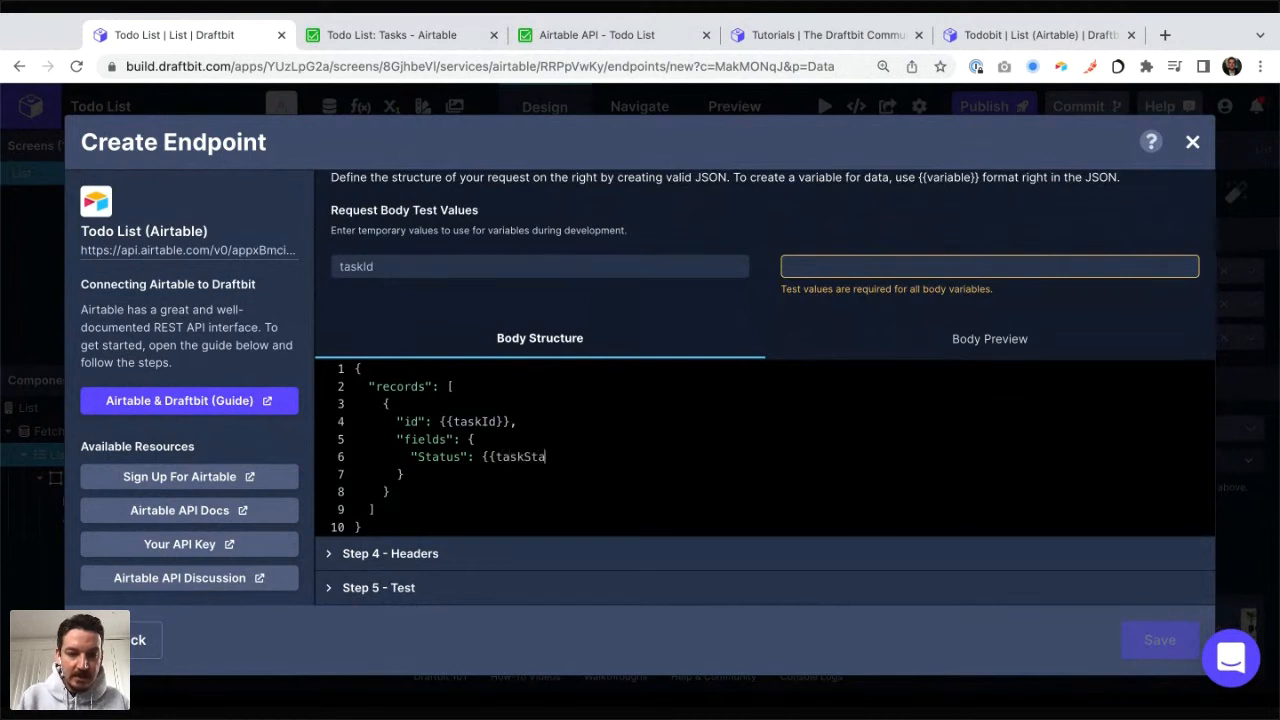
{"action": "type", "text": "tus}}"}
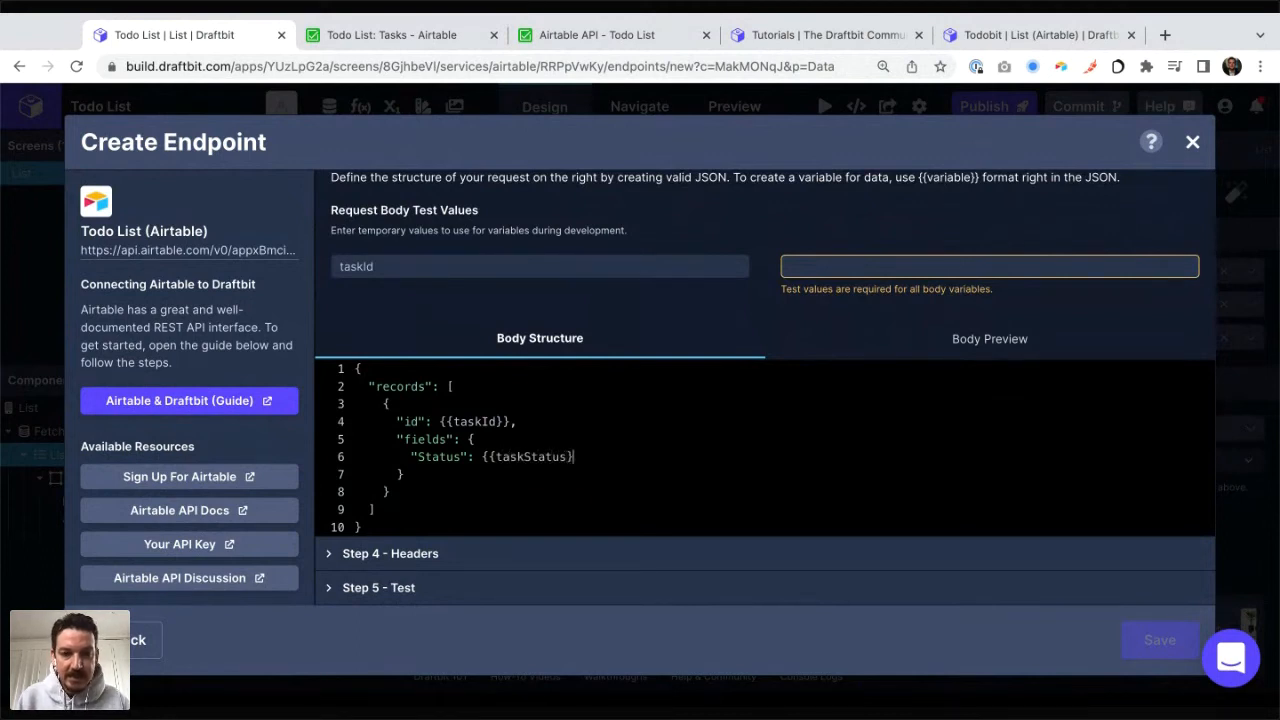
{"action": "scroll", "coordinate": [765, 385], "scroll_direction": "down", "scroll_amount": 1}
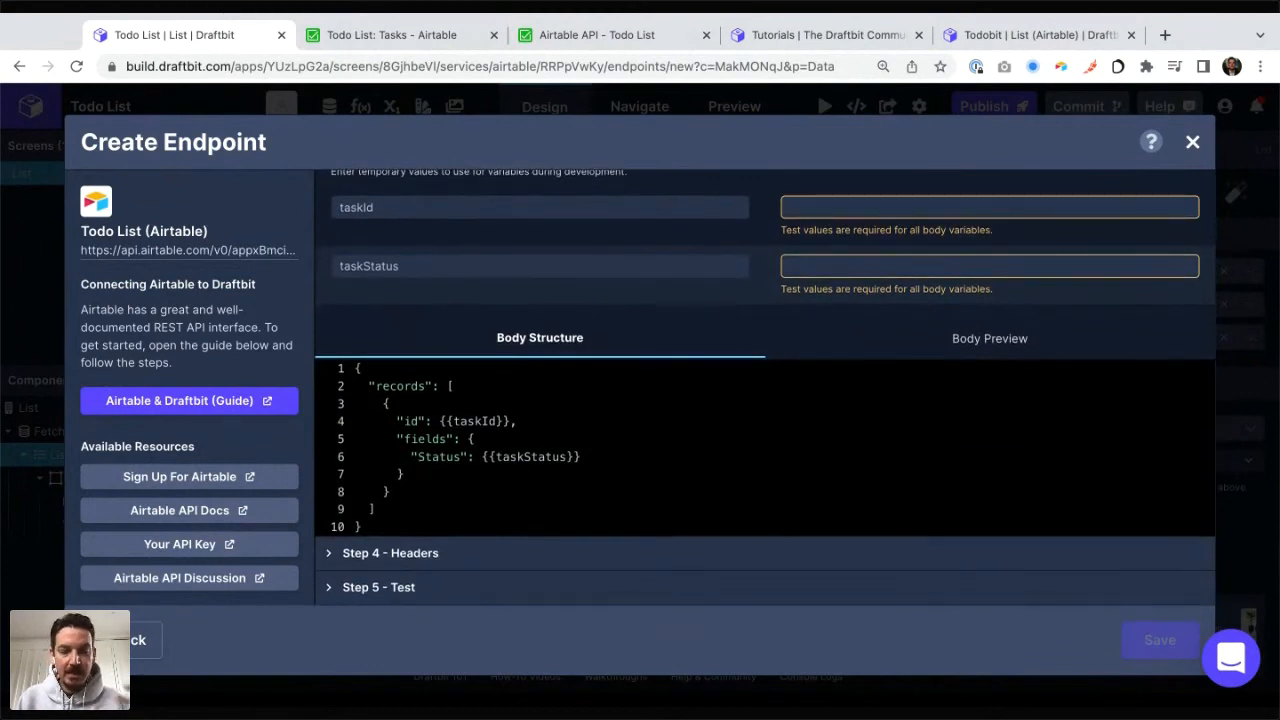
Step: Copy the first example record's id from Airtable's Update records documentation and enter rec0gs94kjoVQ4xQS as the taskId test value
{"action": "scroll", "coordinate": [765, 387], "scroll_direction": "up", "scroll_amount": 1}
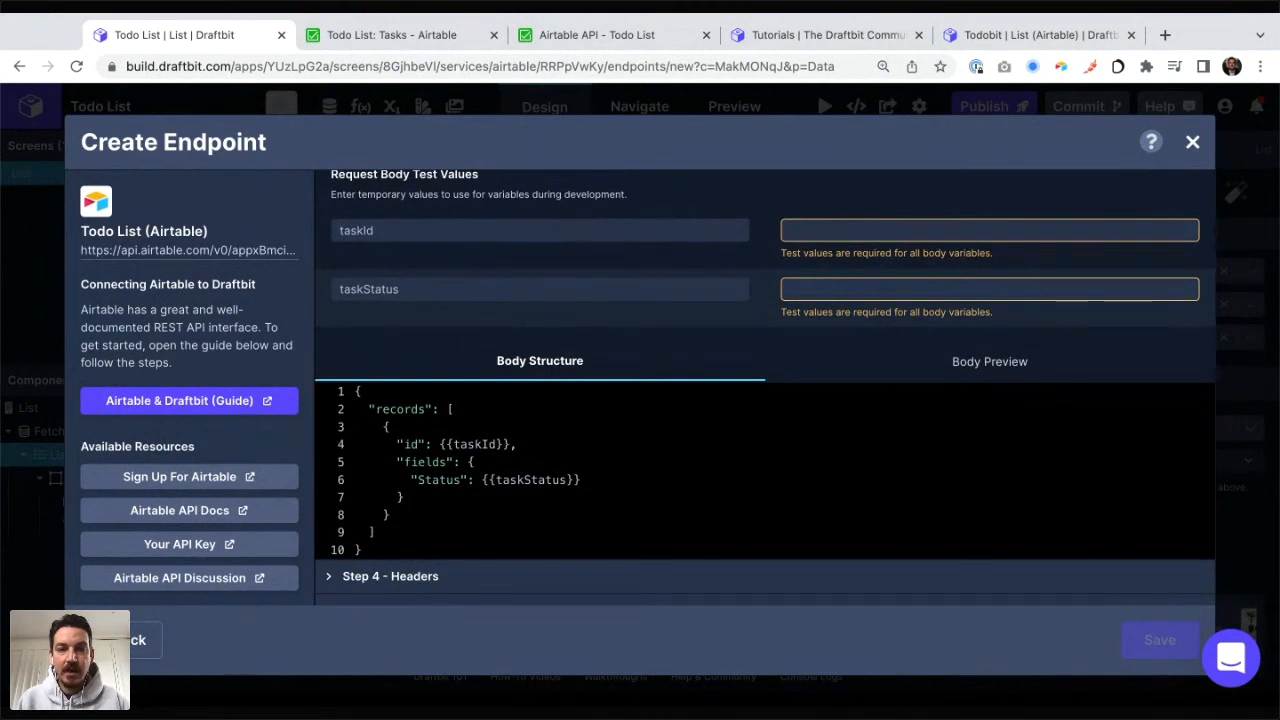
{"action": "key", "text": "super+3"}
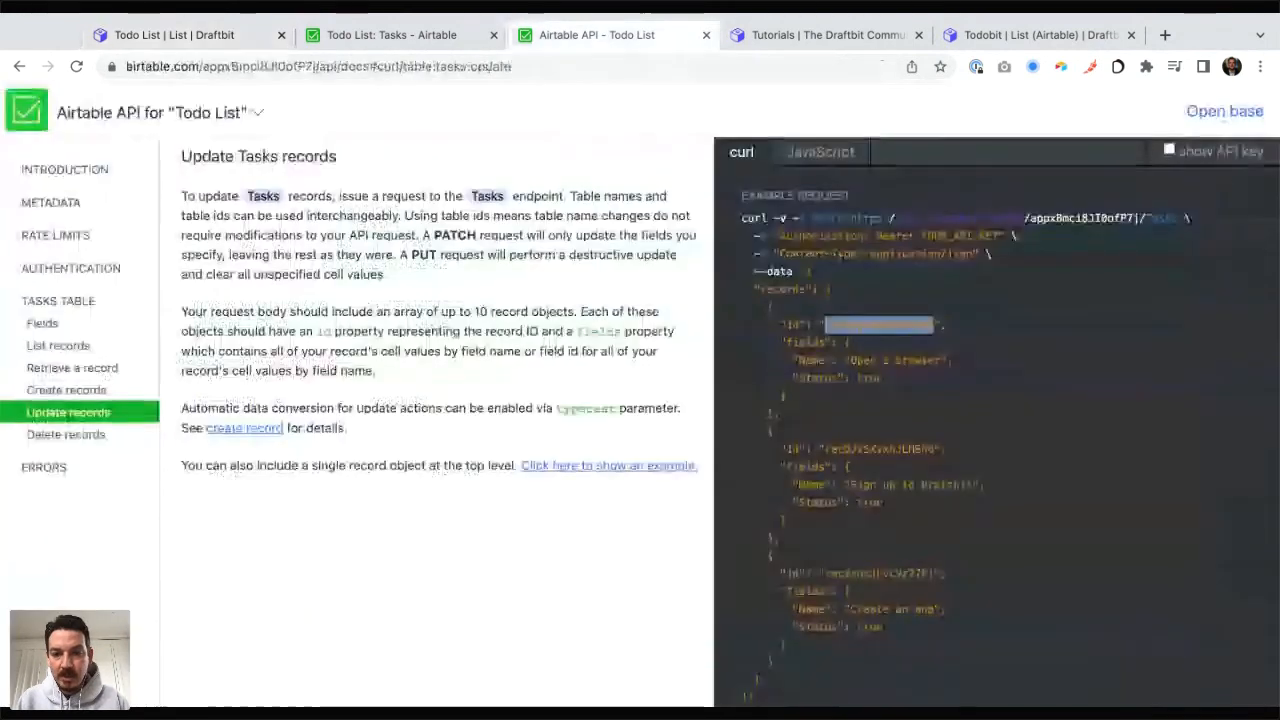
{"action": "key", "text": "super+c"}
{"action": "key", "text": "super+2"}
{"action": "key", "text": "super+1"}
{"action": "key", "text": "super+v"}
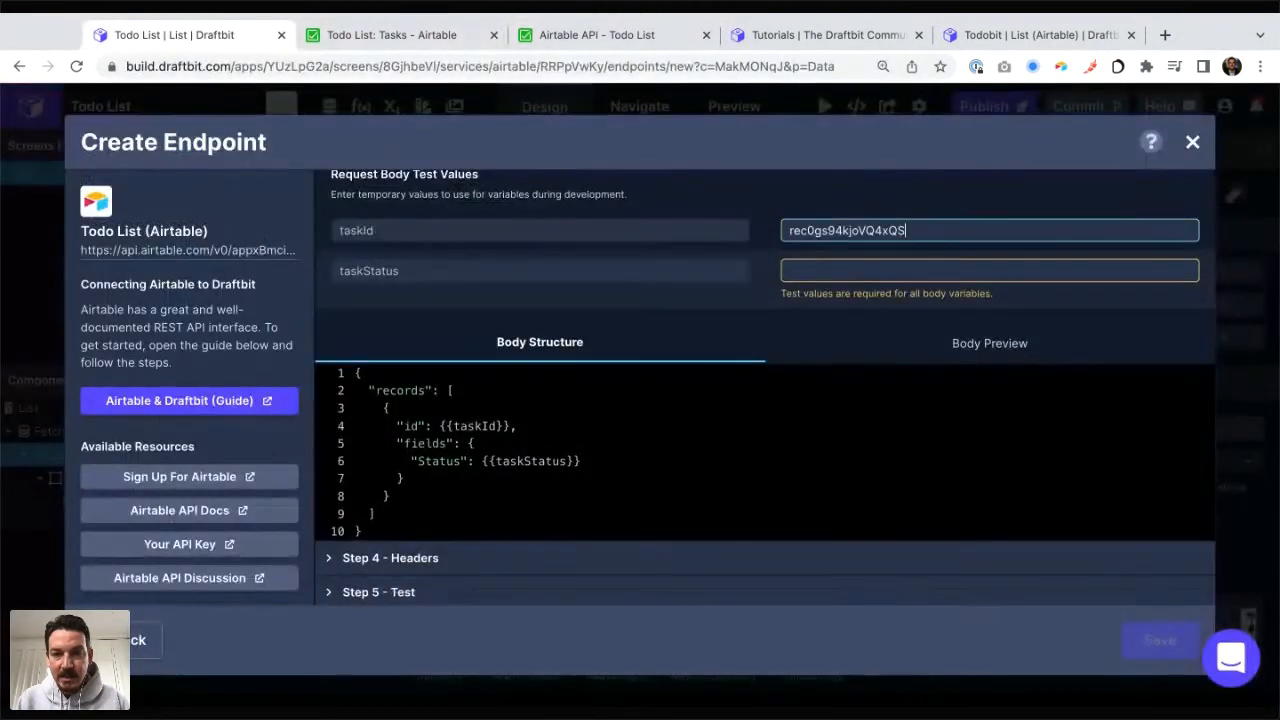
{"action": "key", "text": "Tab"}
Step: Check the "Open a browser" task's status in Airtable, set the taskStatus test value to false, and preview the request body
{"action": "key", "text": "super+2"}
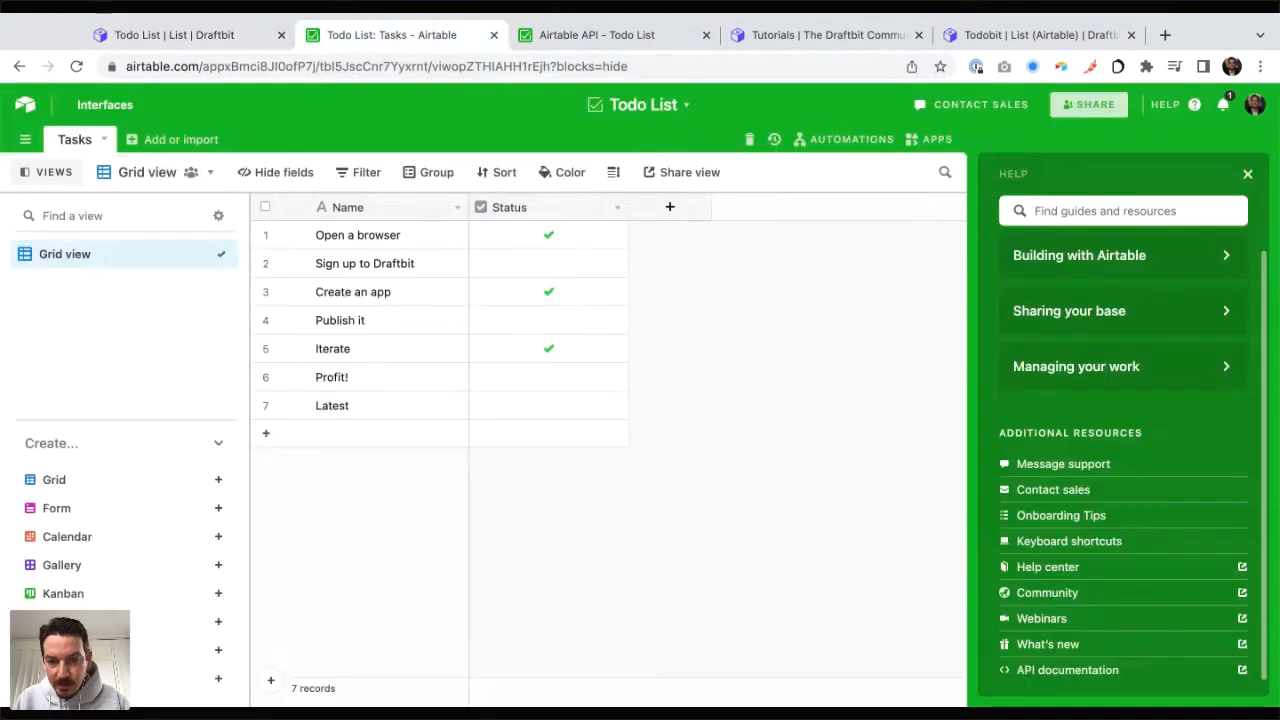
{"action": "key", "text": "super+3"}
{"action": "key", "text": "super+2"}
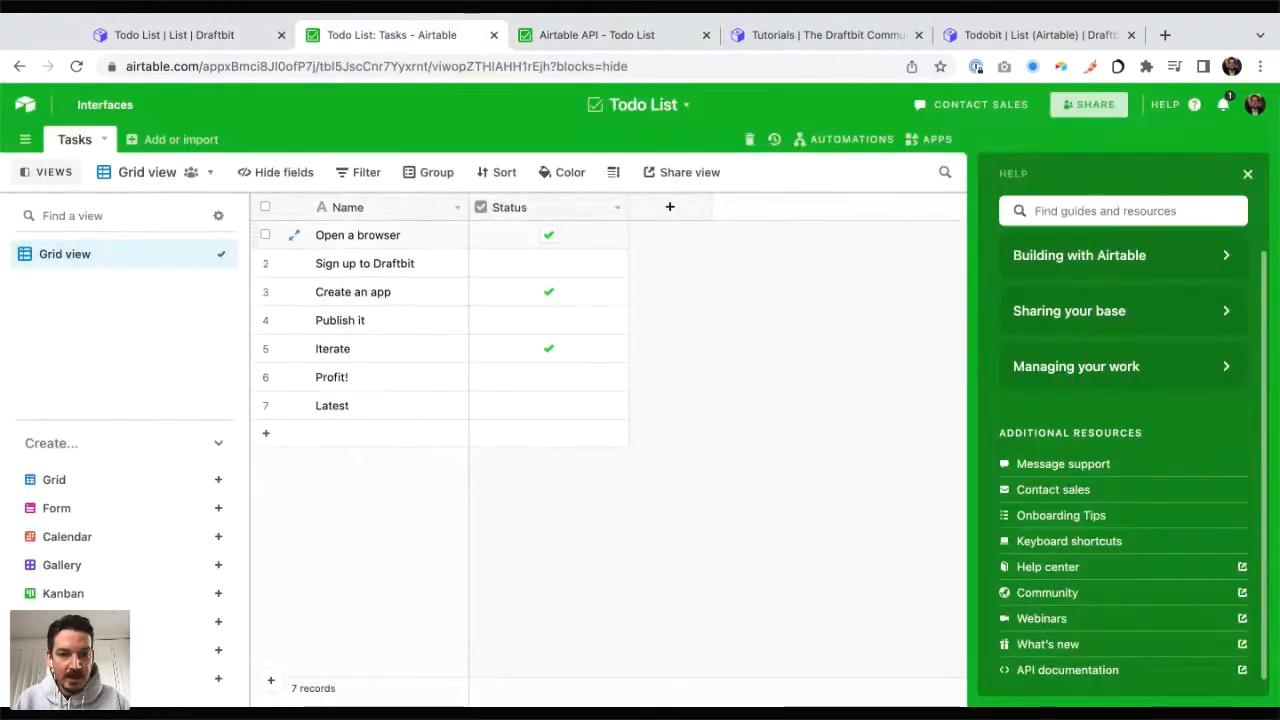
{"action": "key", "text": "super+1"}
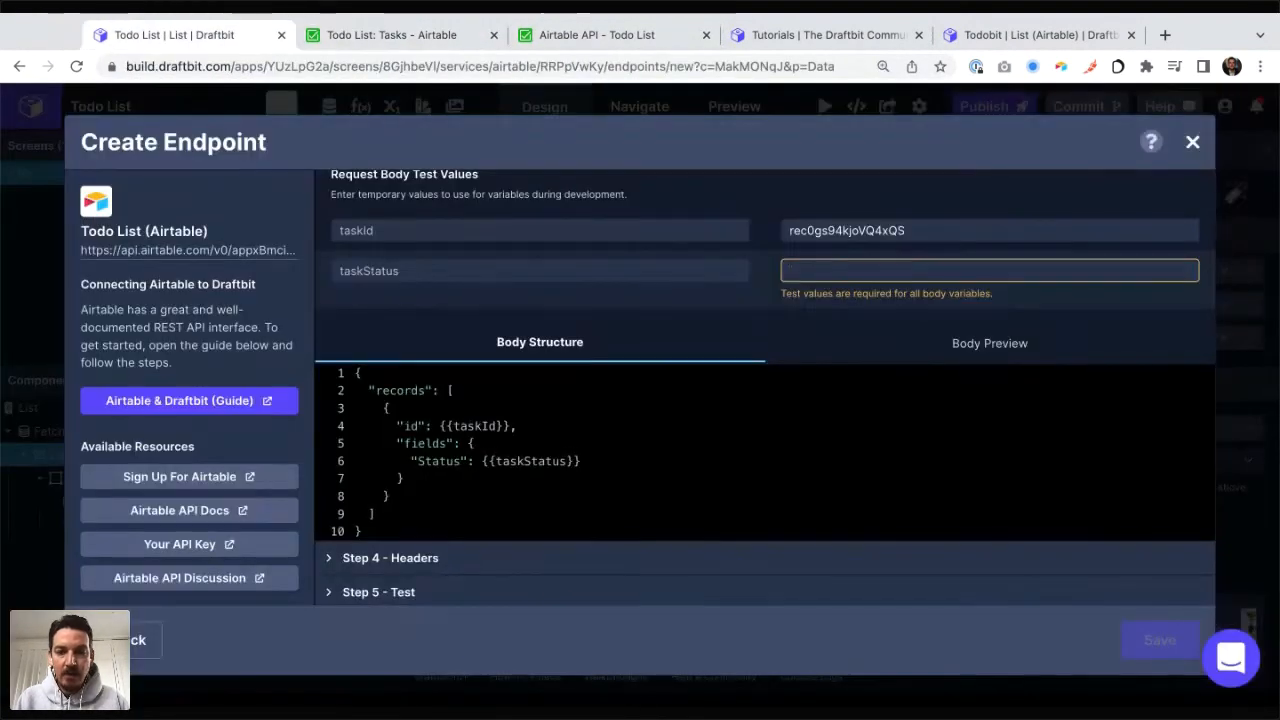
{"action": "type", "text": "false"}
{"action": "left_click", "coordinate": [990, 339]}
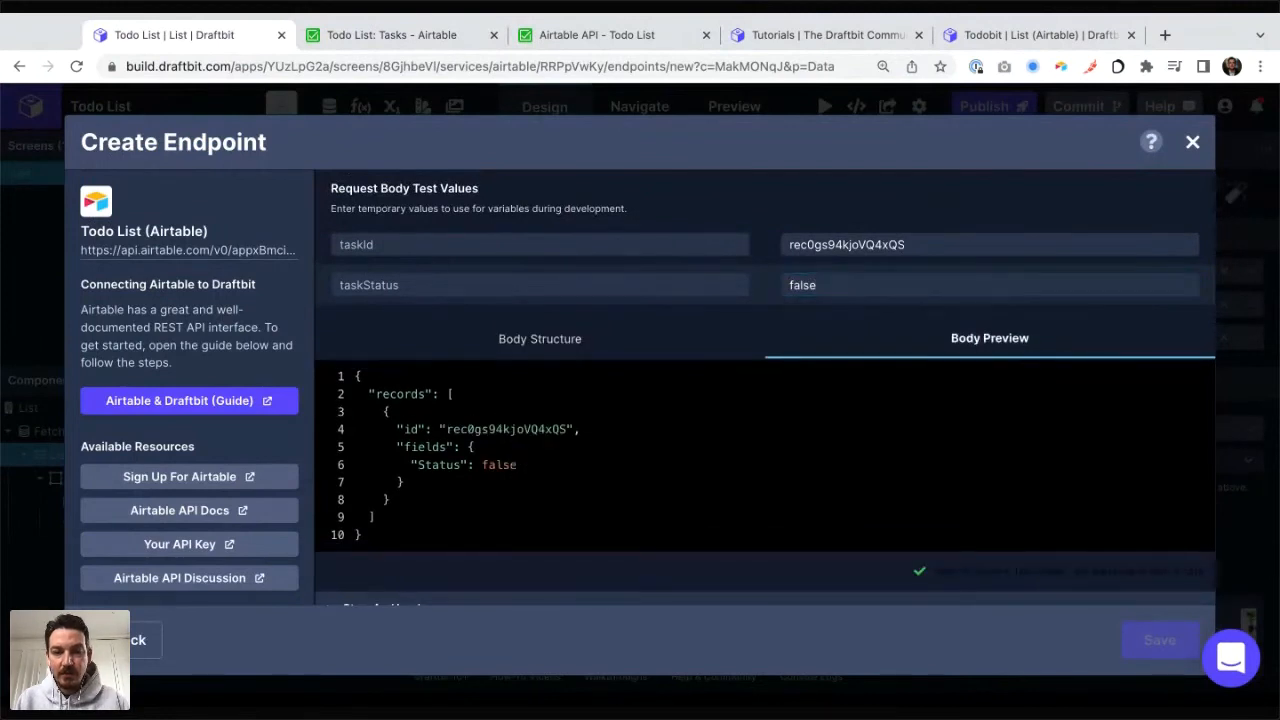
{"action": "left_click", "coordinate": [540, 339]}
Step: Test the update endpoint, inspect its response, and check the "Open a browser" task's status in the Airtable grid
{"action": "scroll", "coordinate": [600, 420], "scroll_direction": "down", "scroll_amount": 2}
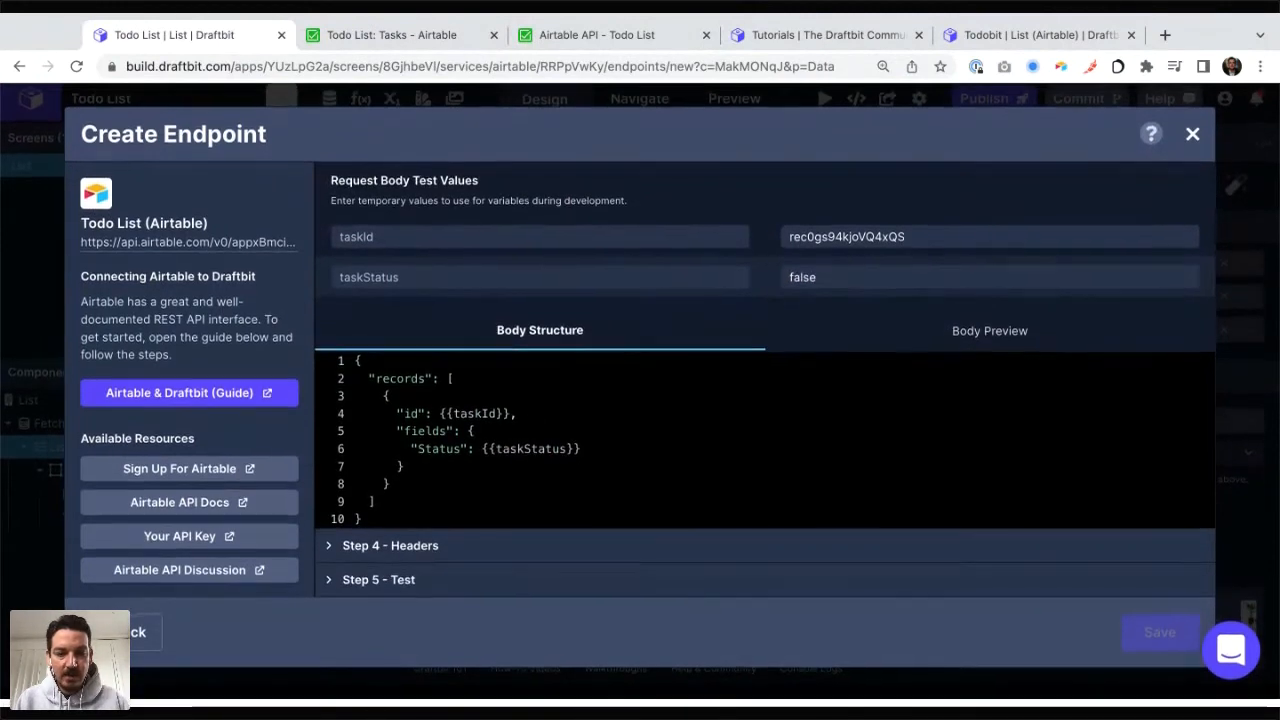
{"action": "left_click", "coordinate": [379, 586]}
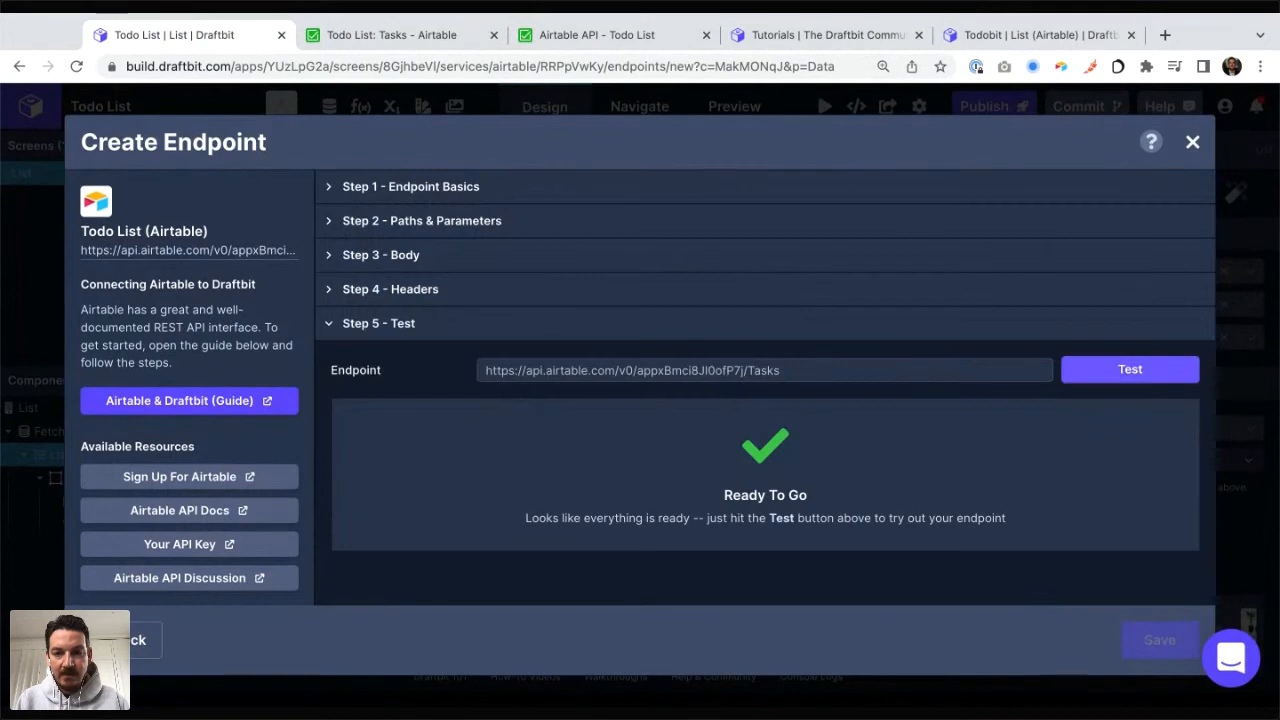
{"action": "left_click", "coordinate": [1130, 370]}
{"action": "scroll", "coordinate": [765, 400], "scroll_direction": "down", "scroll_amount": 2}
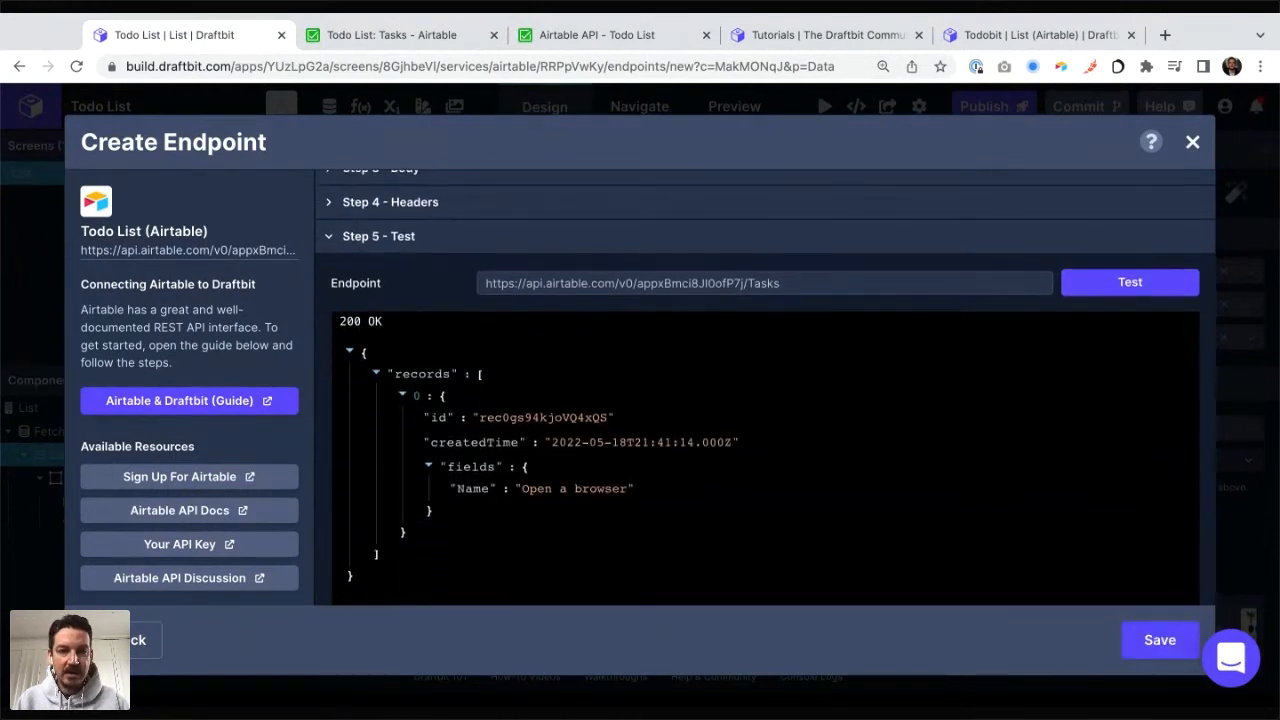
{"action": "key", "text": "ctrl+Tab"}
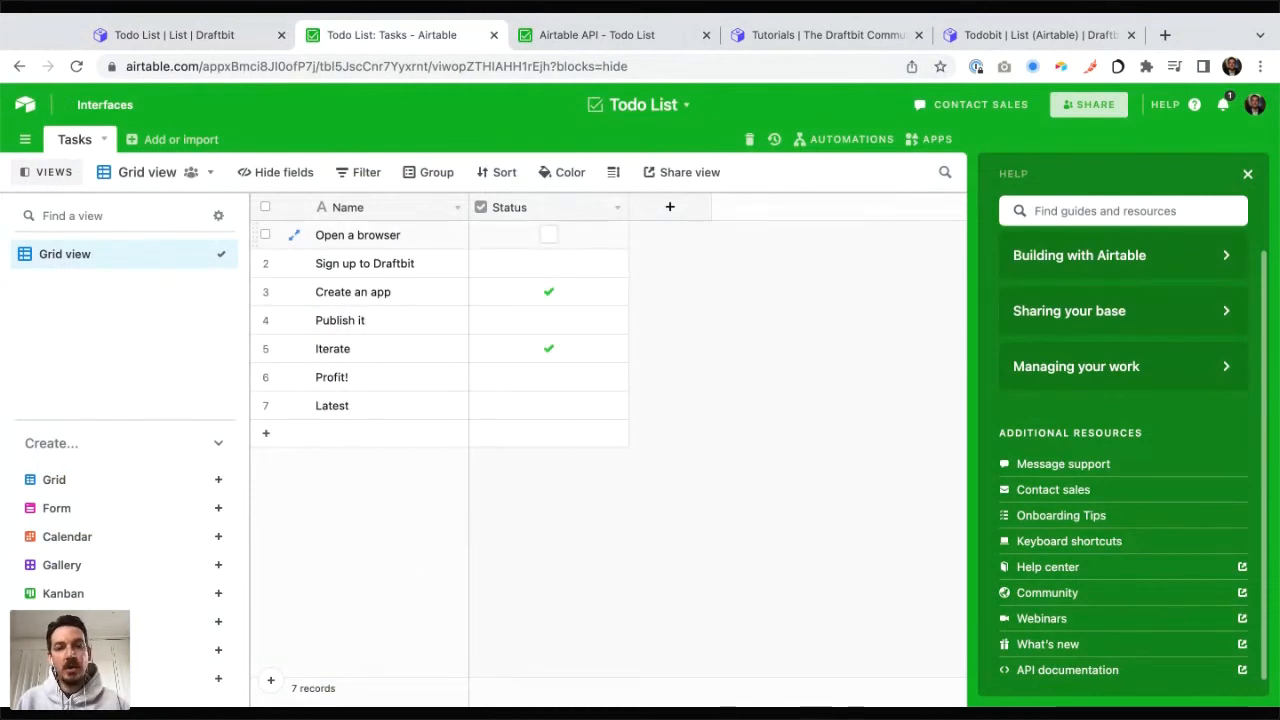
{"action": "key", "text": "ctrl+shift+Tab"}
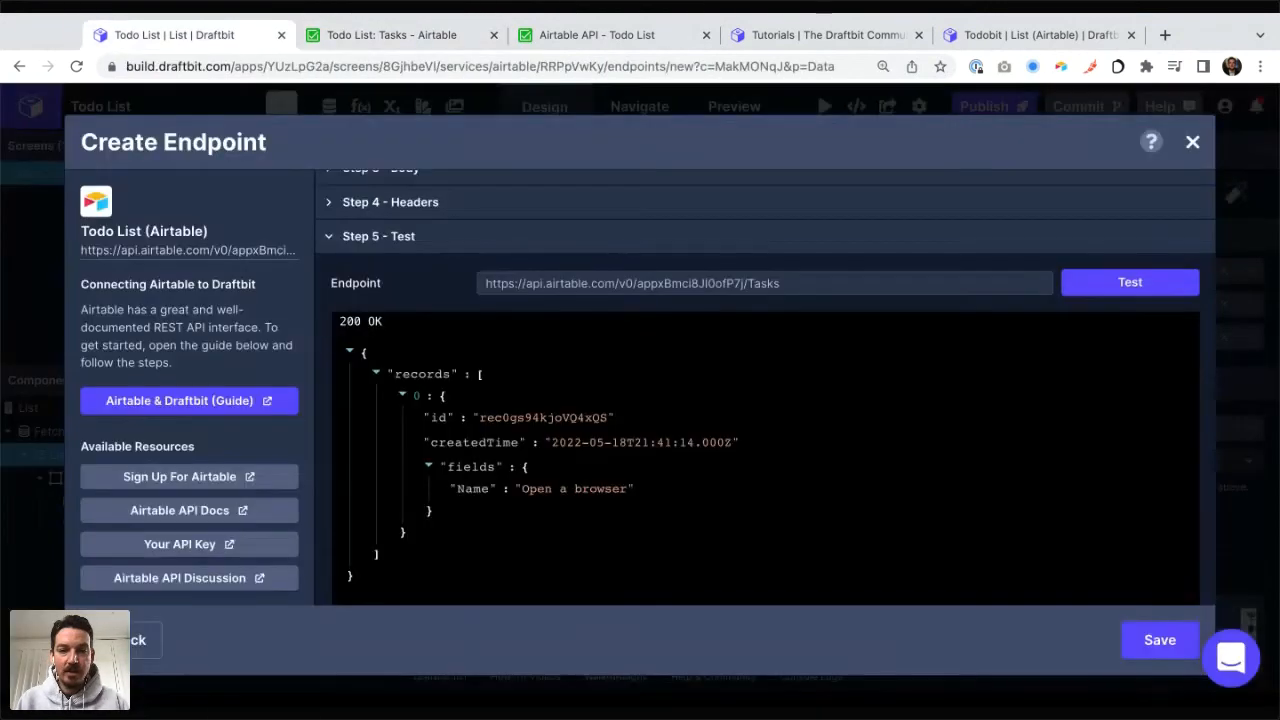
Step: Rename the endpoint Update Task (Status), save it, and finish editing the Airtable service
{"action": "scroll", "coordinate": [765, 386], "scroll_direction": "up", "scroll_amount": 2}
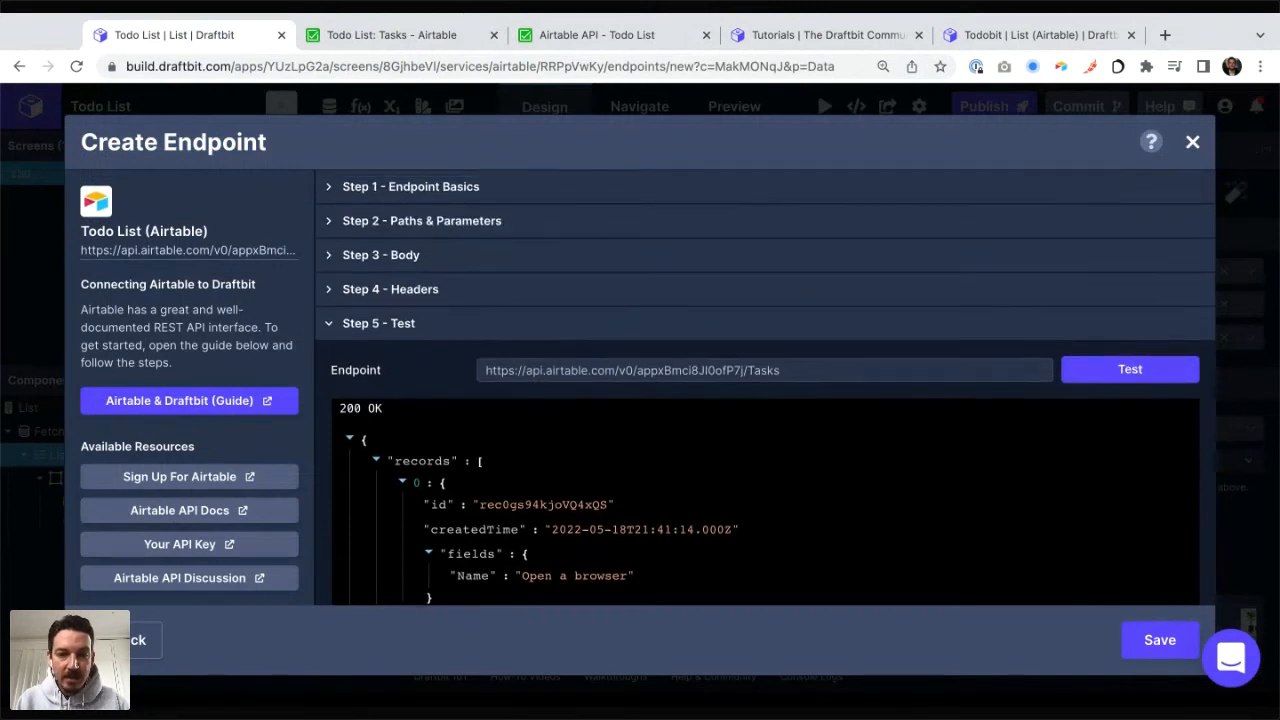
{"action": "left_click", "coordinate": [411, 187]}
{"action": "left_click", "coordinate": [680, 232]}
{"action": "type", "text": "("}
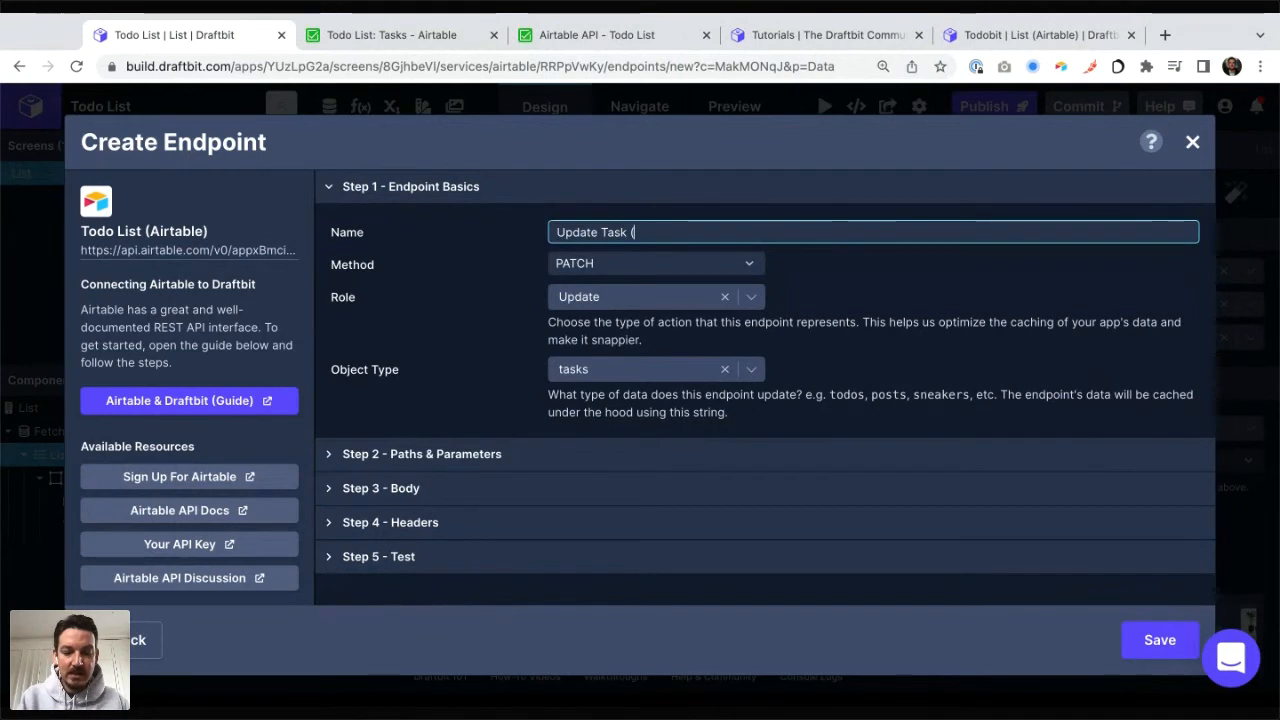
{"action": "type", "text": "Status)"}
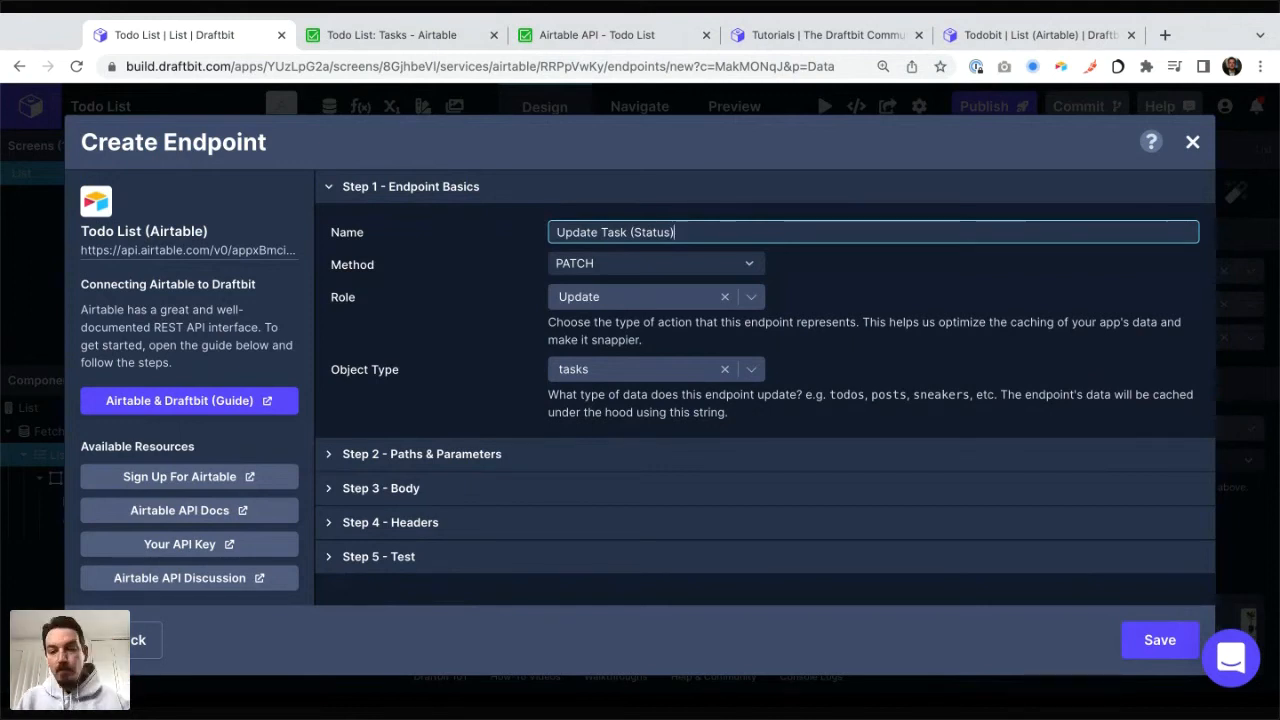
{"action": "left_click", "coordinate": [1160, 640]}
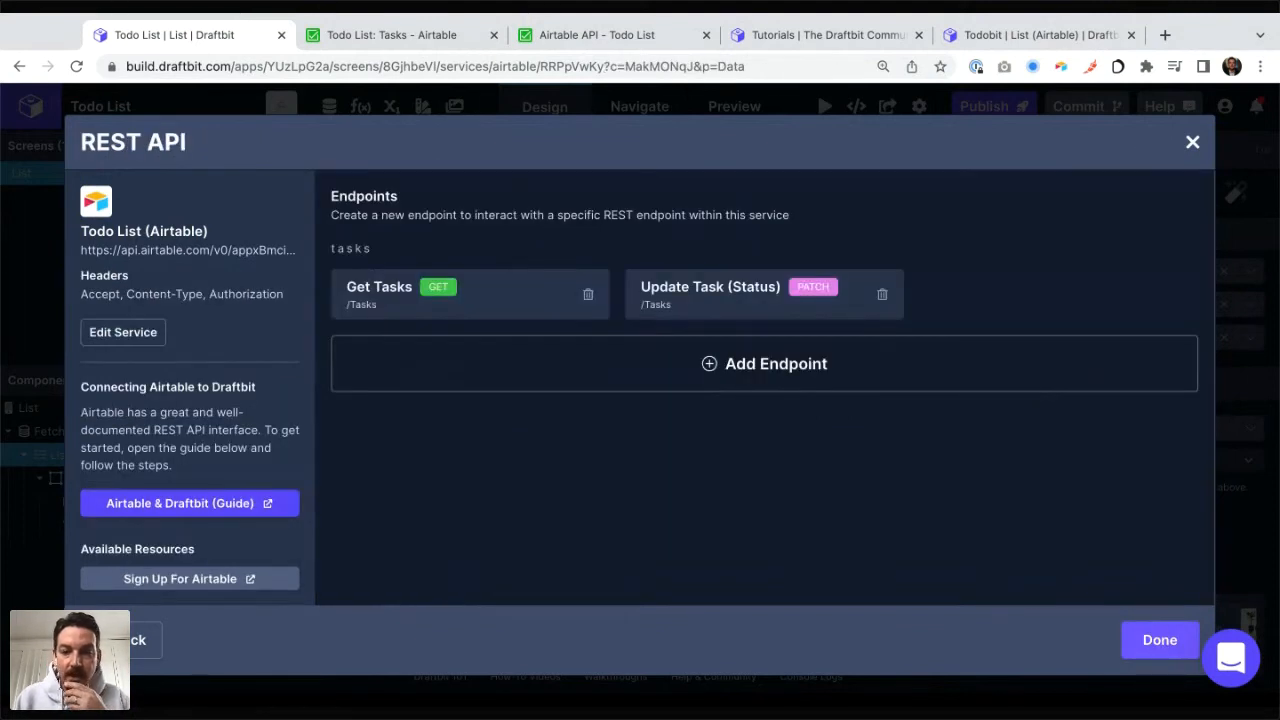
{"action": "left_click", "coordinate": [1160, 640]}
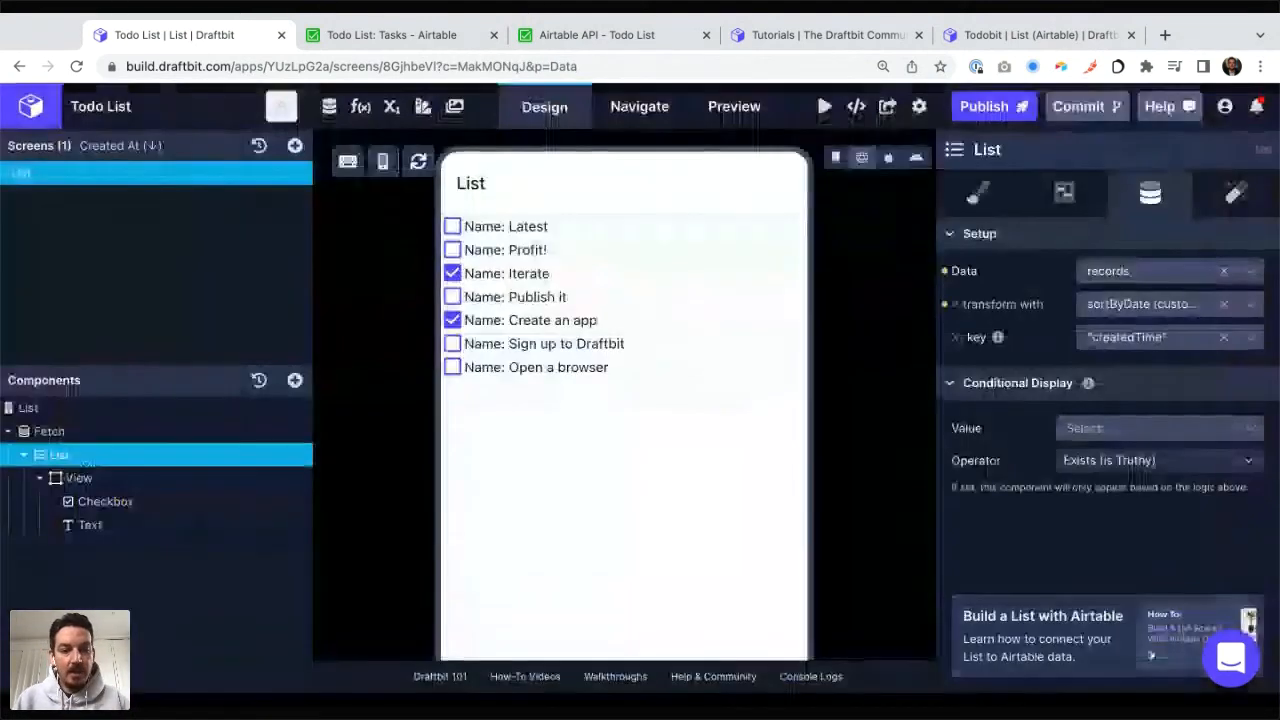
Step: Add an API Request action to the On Press trigger of the list's Checkbox component
{"action": "left_click", "coordinate": [105, 502]}
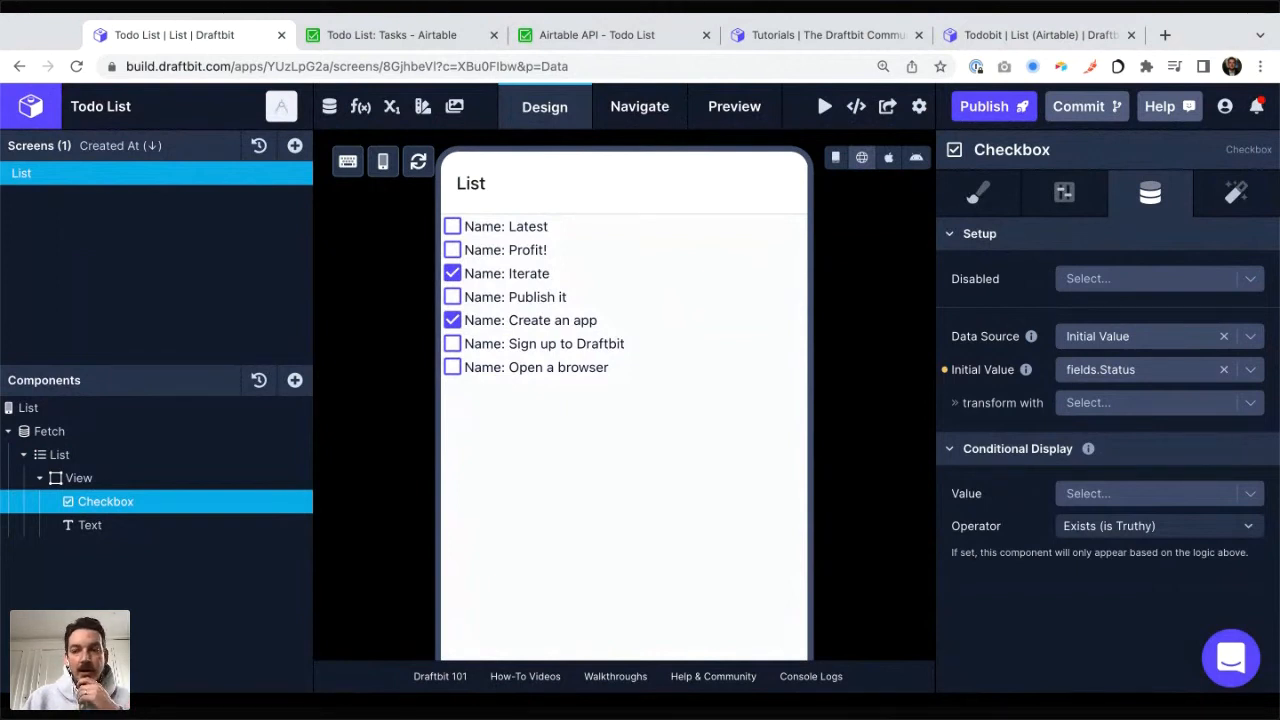
{"action": "left_click", "coordinate": [1236, 193]}
{"action": "scroll", "coordinate": [1108, 450], "scroll_direction": "down", "scroll_amount": 1}
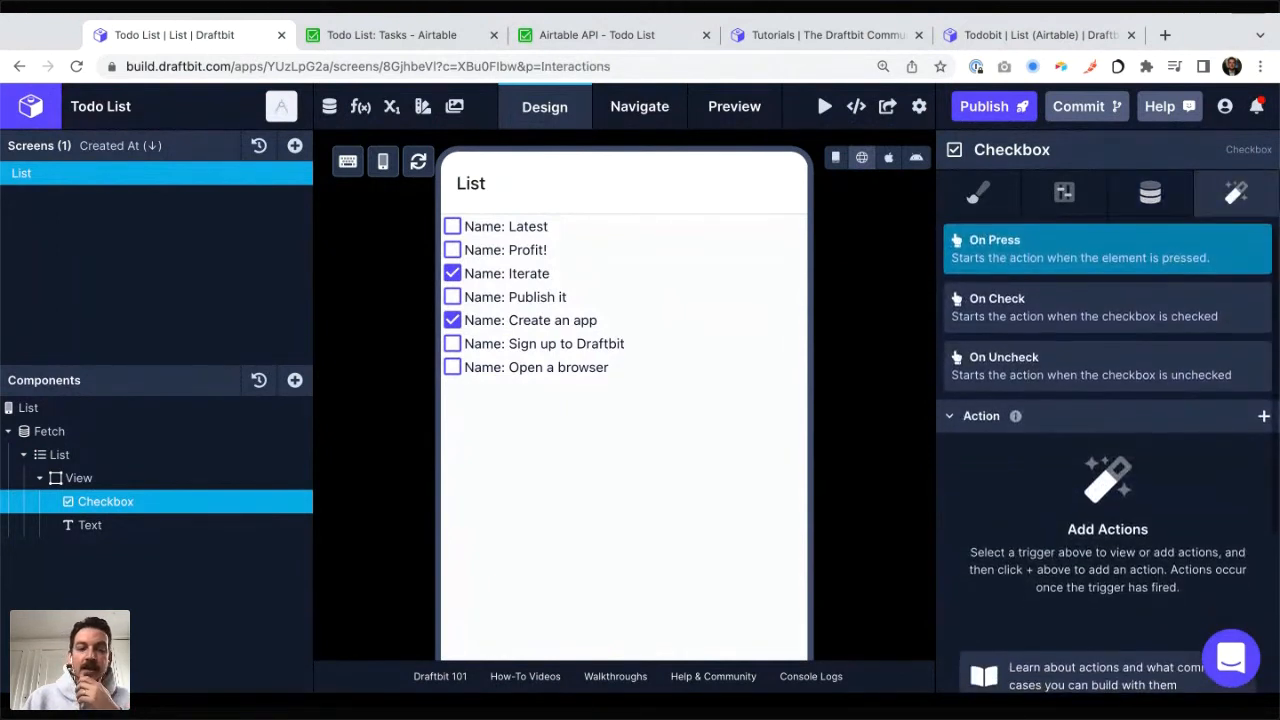
{"action": "scroll", "coordinate": [1108, 450], "scroll_direction": "up", "scroll_amount": 1}
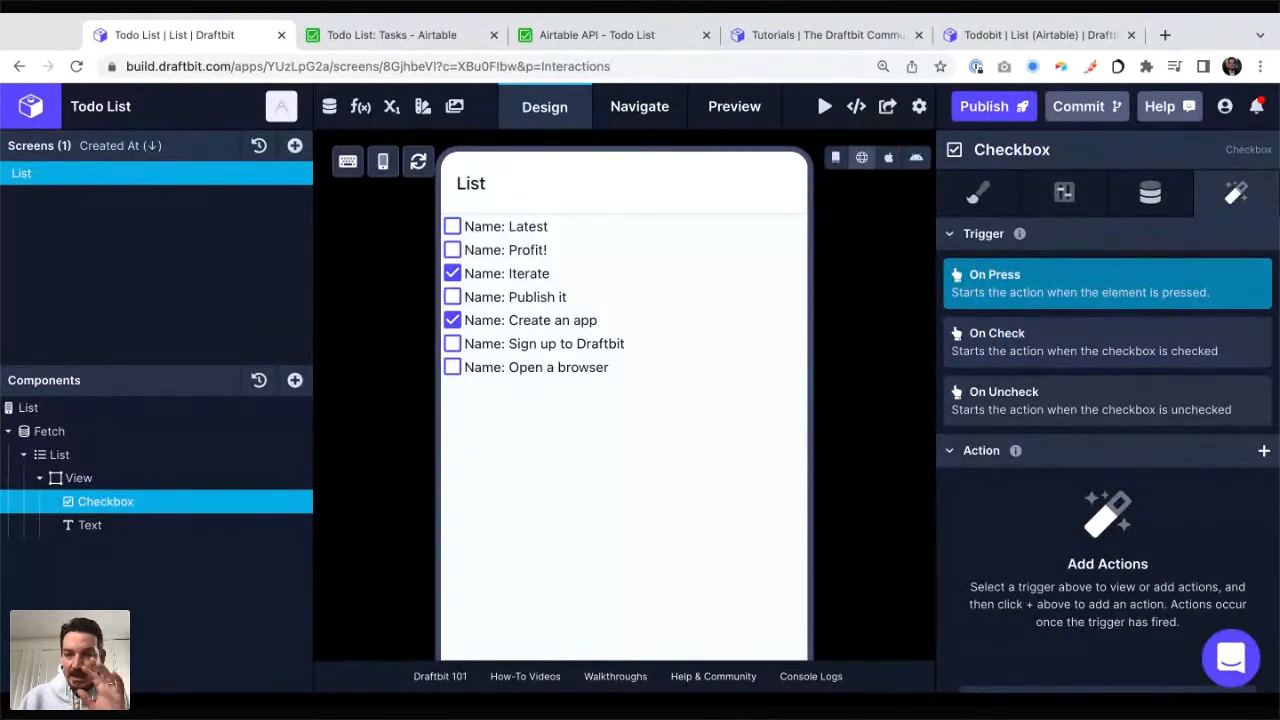
{"action": "scroll", "coordinate": [1108, 400], "scroll_direction": "down", "scroll_amount": 1}
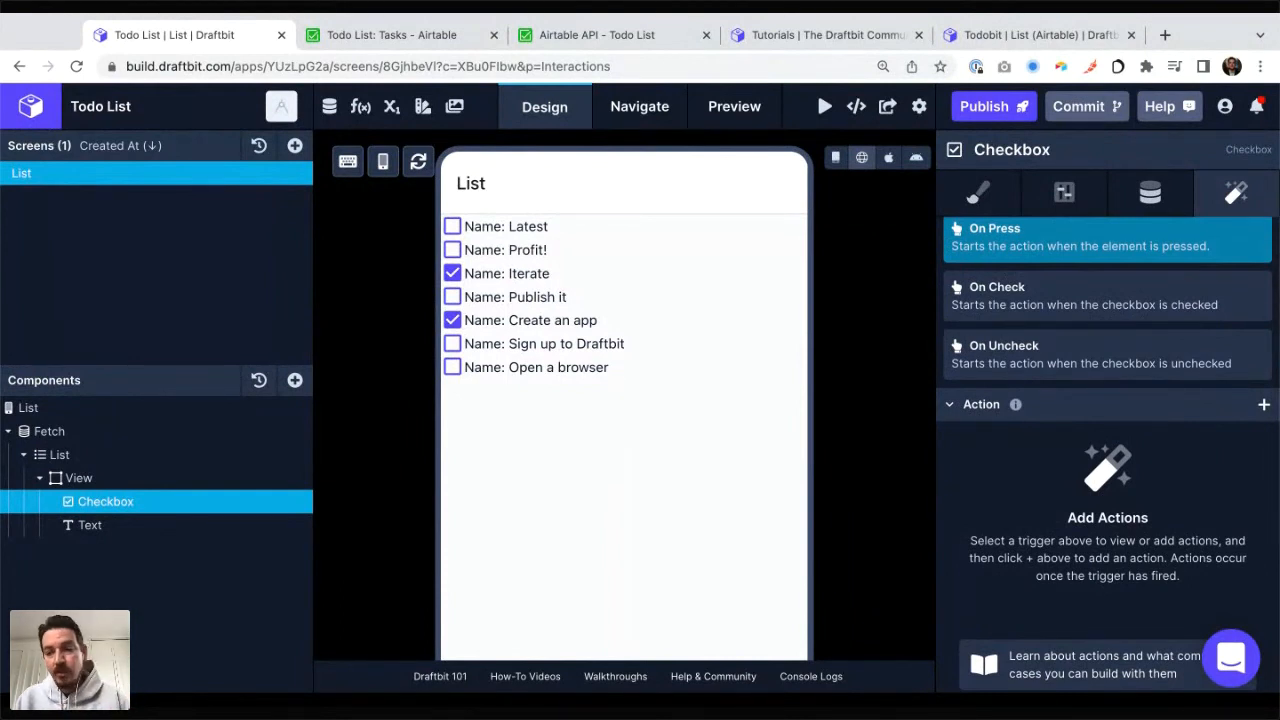
{"action": "left_click", "coordinate": [1263, 404]}
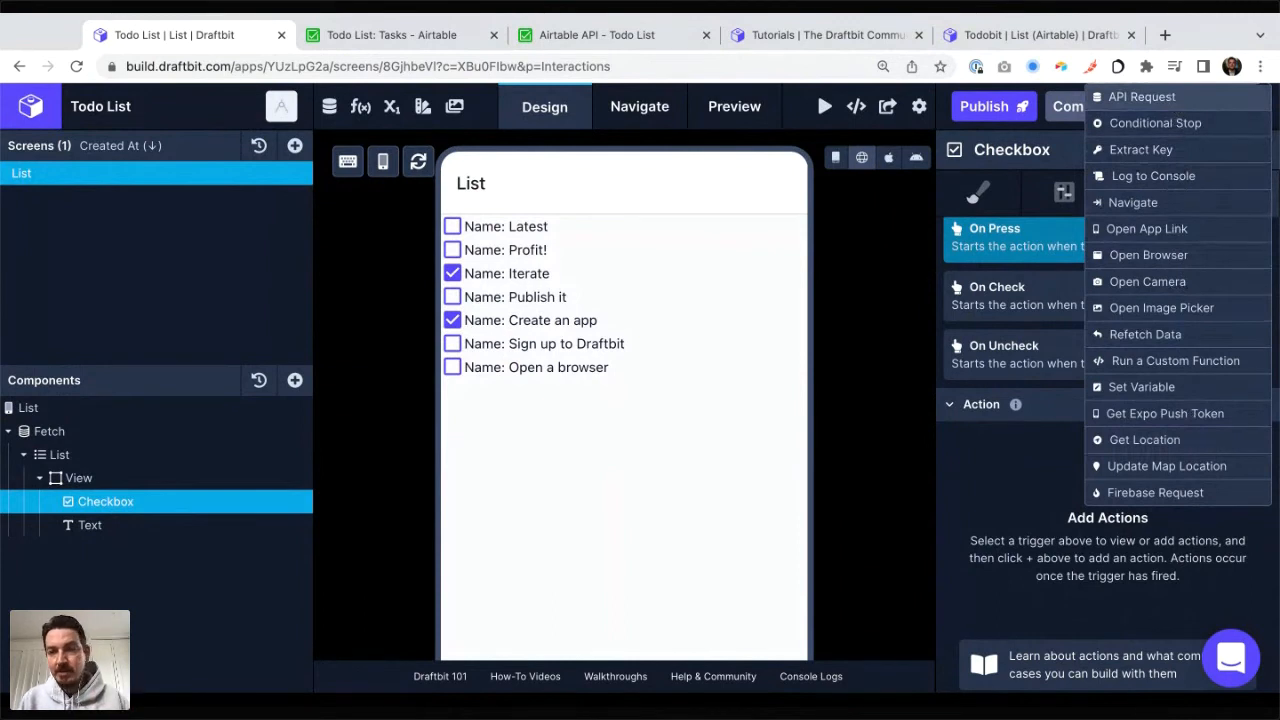
{"action": "left_click", "coordinate": [1148, 99]}
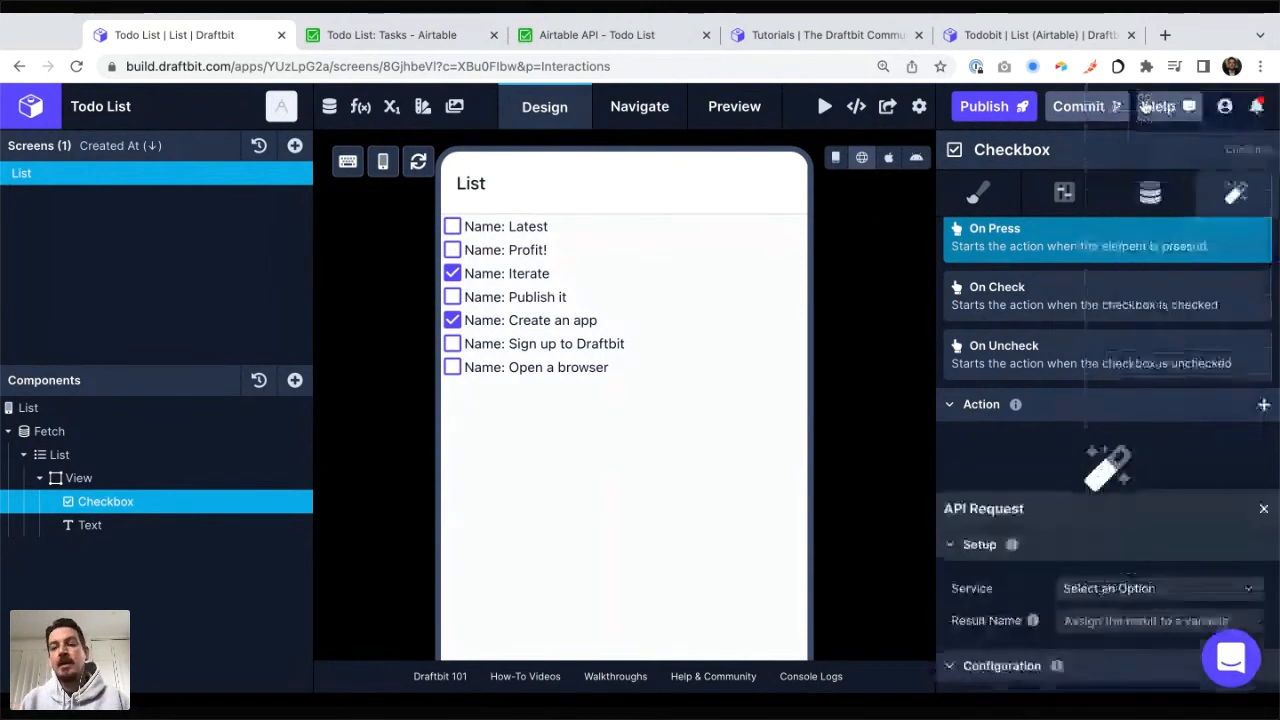
Step: Point the API Request action at the Todo List (Airtable) service and its Update Task (Status) endpoint
{"action": "left_click", "coordinate": [1095, 278]}
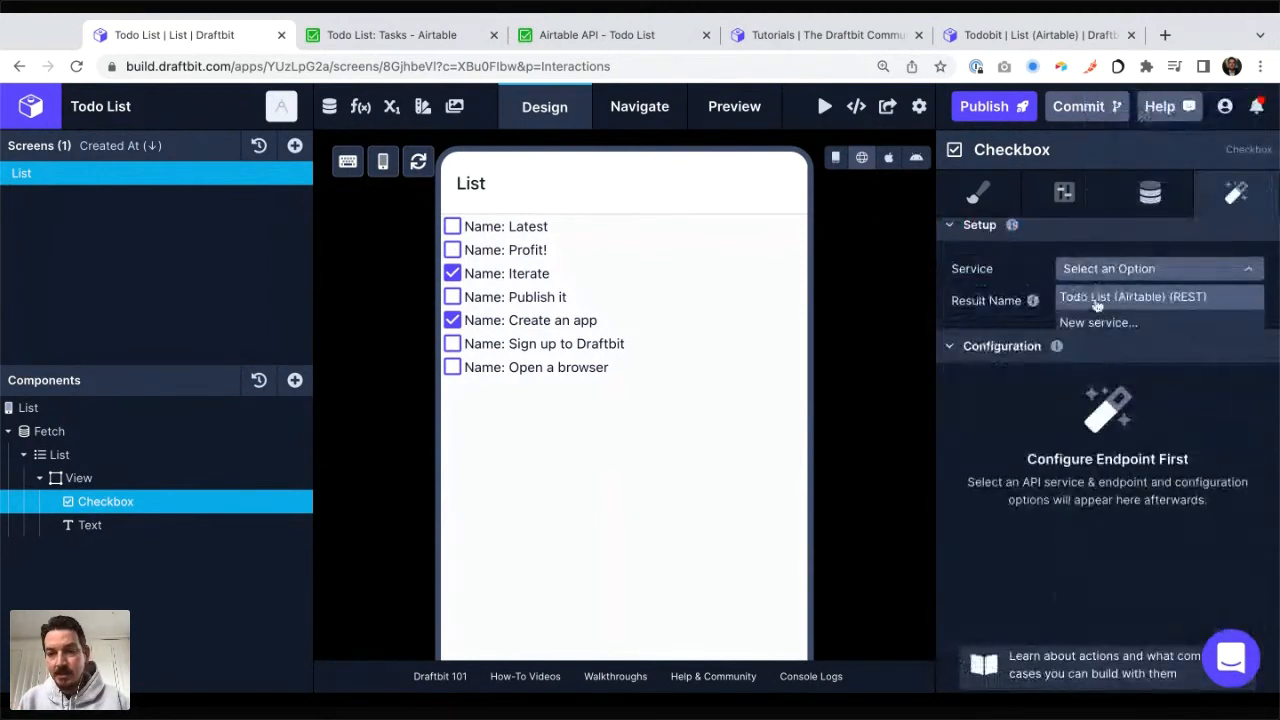
{"action": "left_click", "coordinate": [1105, 305]}
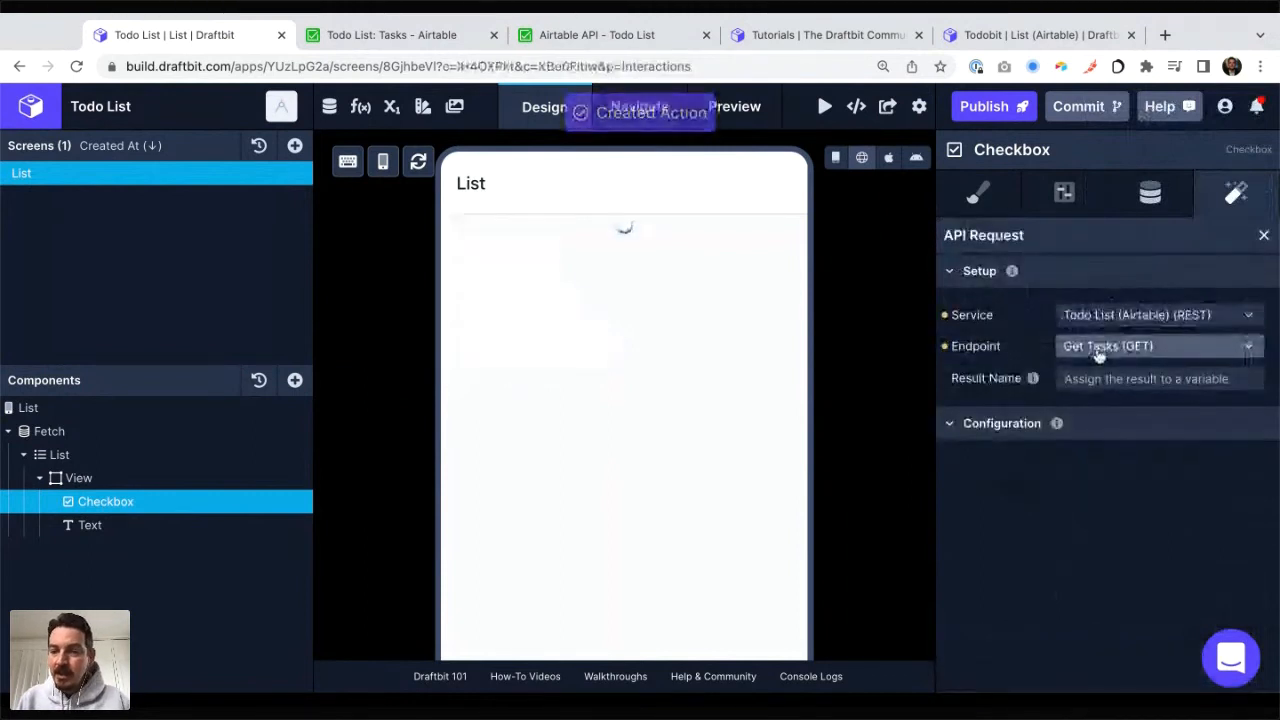
{"action": "left_click", "coordinate": [1098, 348]}
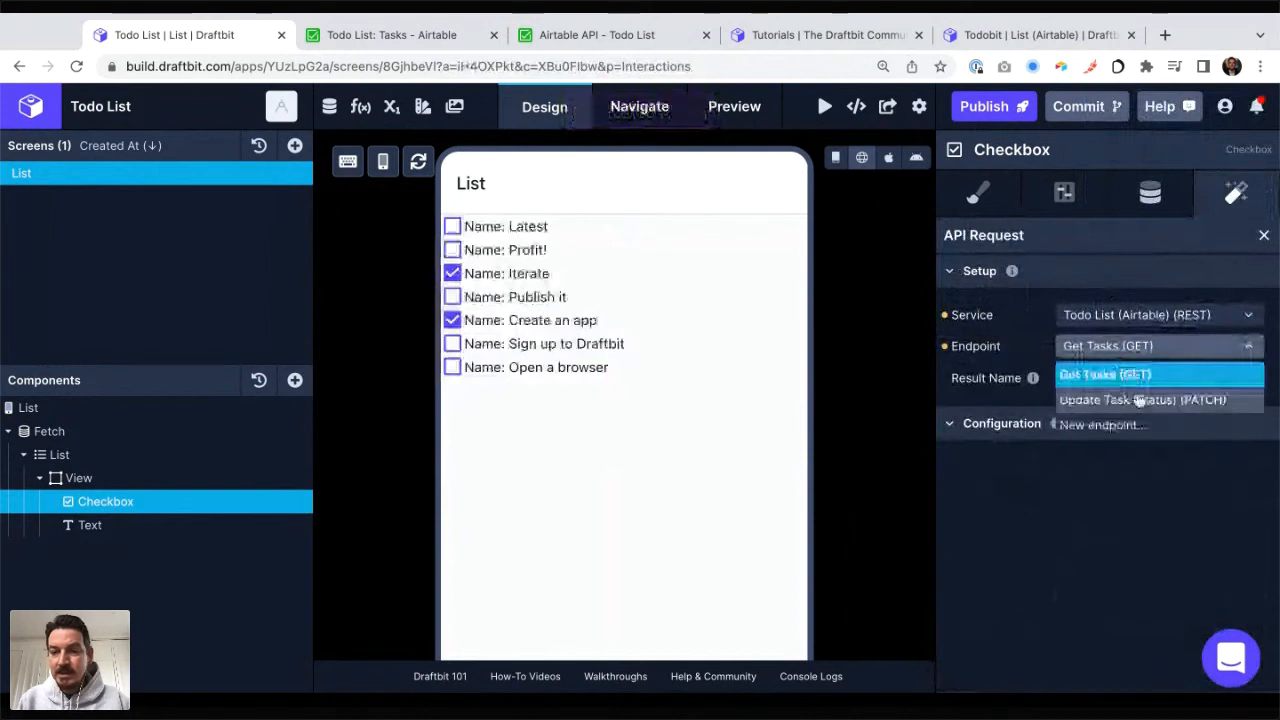
{"action": "left_click", "coordinate": [1139, 400]}
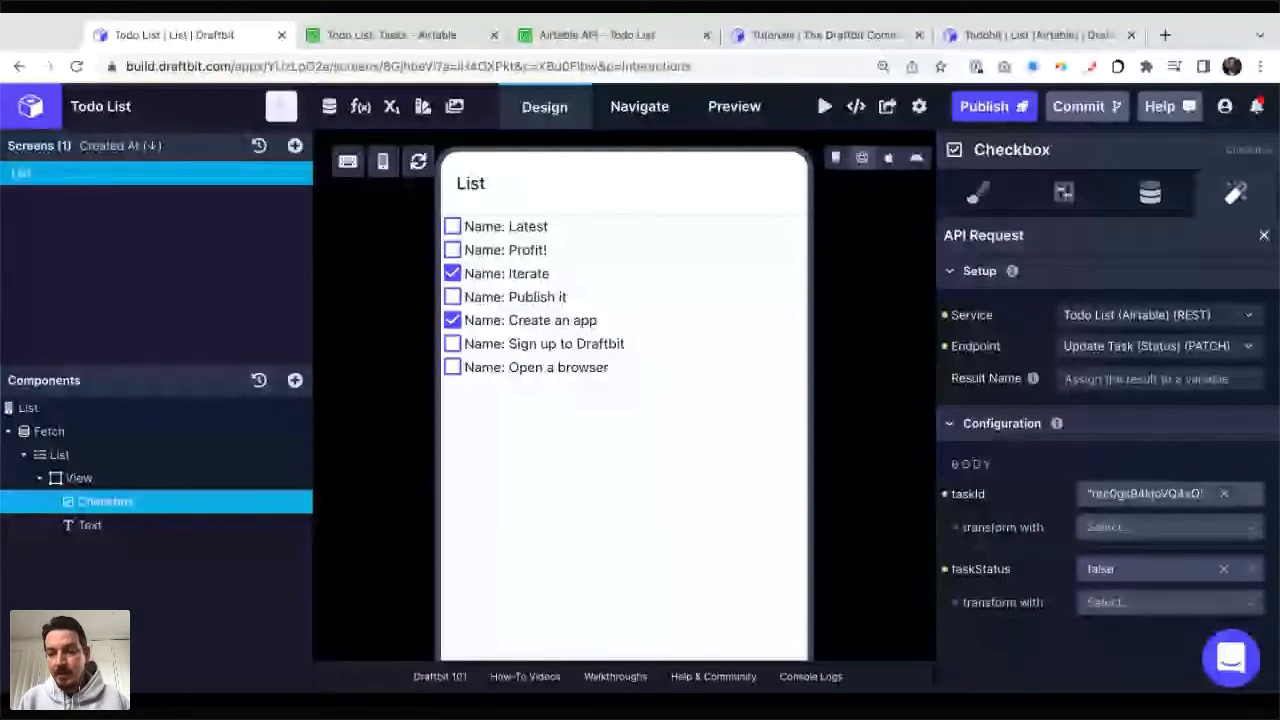
Step: Bind the request's taskId body value to the list item's id
{"action": "left_click", "coordinate": [1226, 497]}
{"action": "scroll", "coordinate": [1148, 594], "scroll_direction": "down", "scroll_amount": 1}
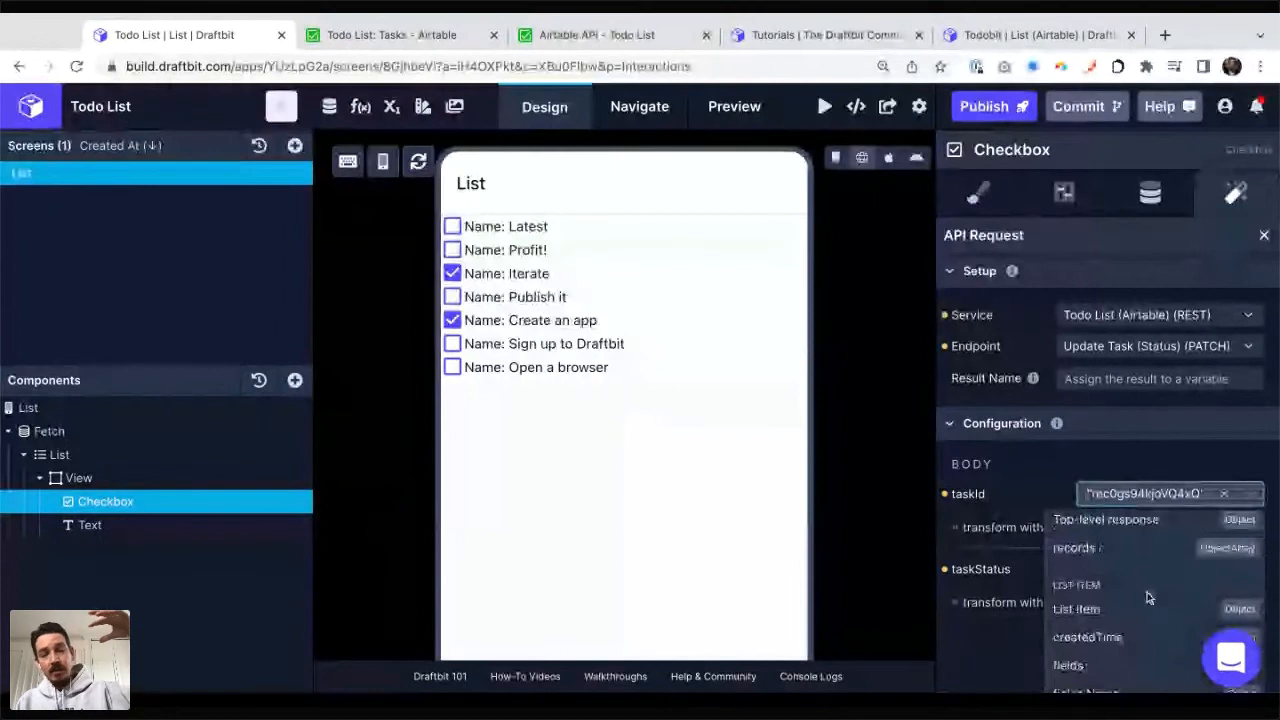
{"action": "scroll", "coordinate": [1148, 597], "scroll_direction": "down", "scroll_amount": 1}
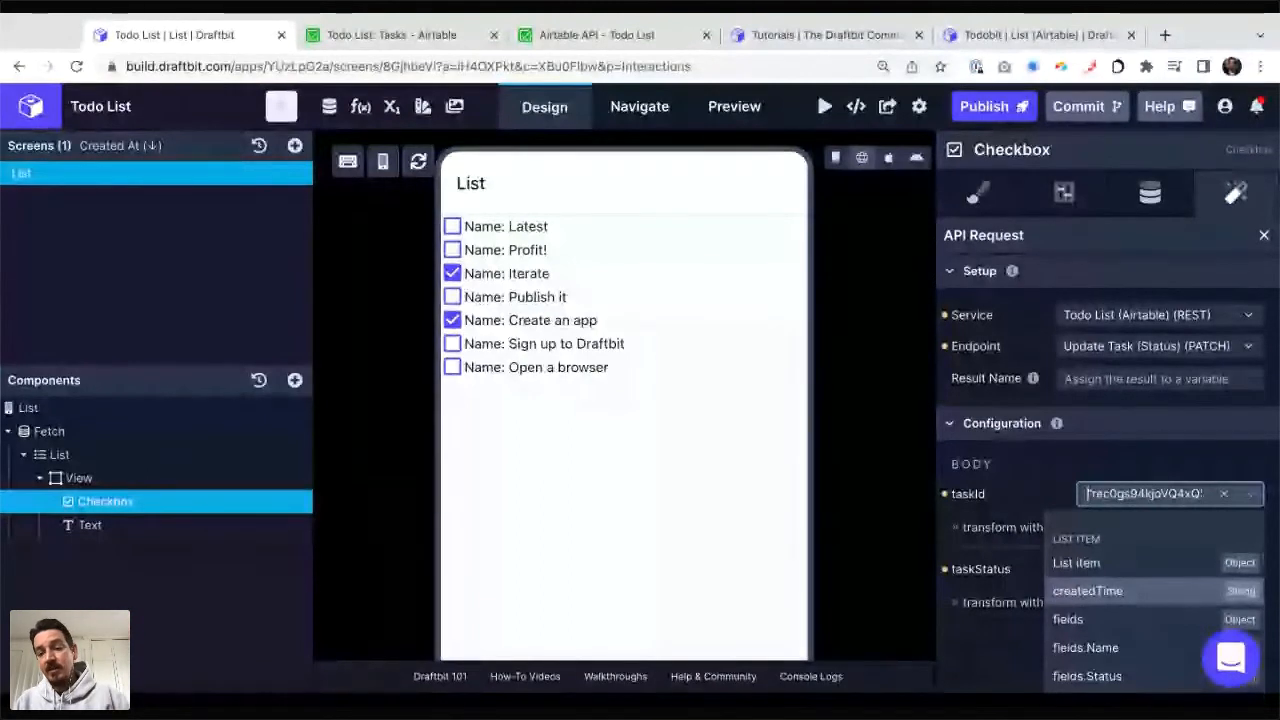
{"action": "scroll", "coordinate": [1150, 600], "scroll_direction": "down", "scroll_amount": 1}
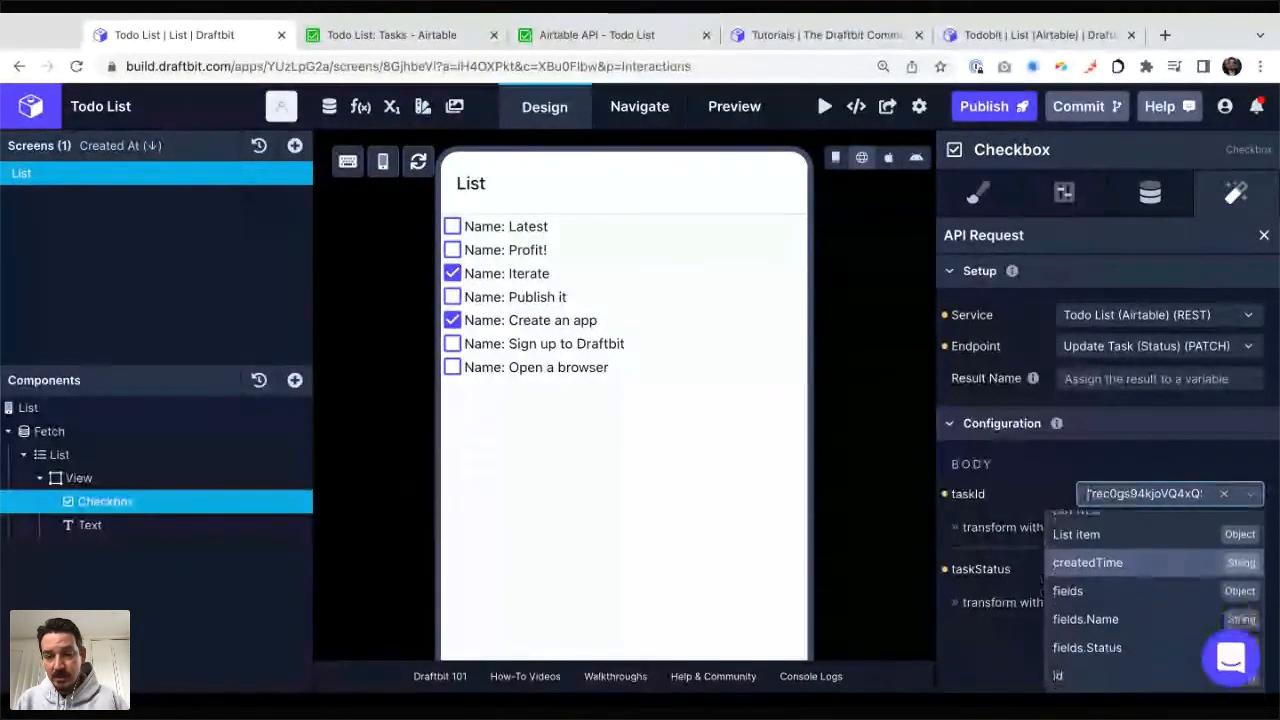
{"action": "scroll", "coordinate": [1150, 600], "scroll_direction": "down", "scroll_amount": 3}
{"action": "left_click", "coordinate": [1080, 575]}
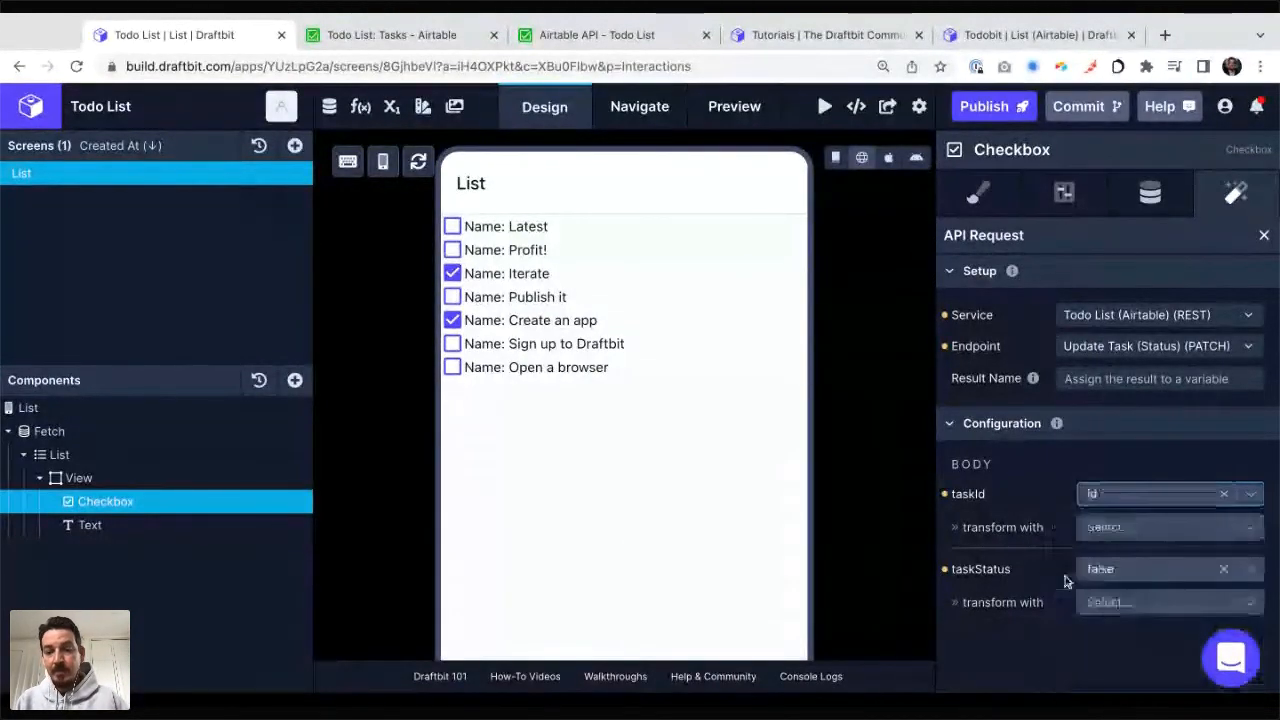
Step: Bind the request's taskStatus body value to newCheckboxValue and close the action's settings
{"action": "left_click", "coordinate": [1123, 576]}
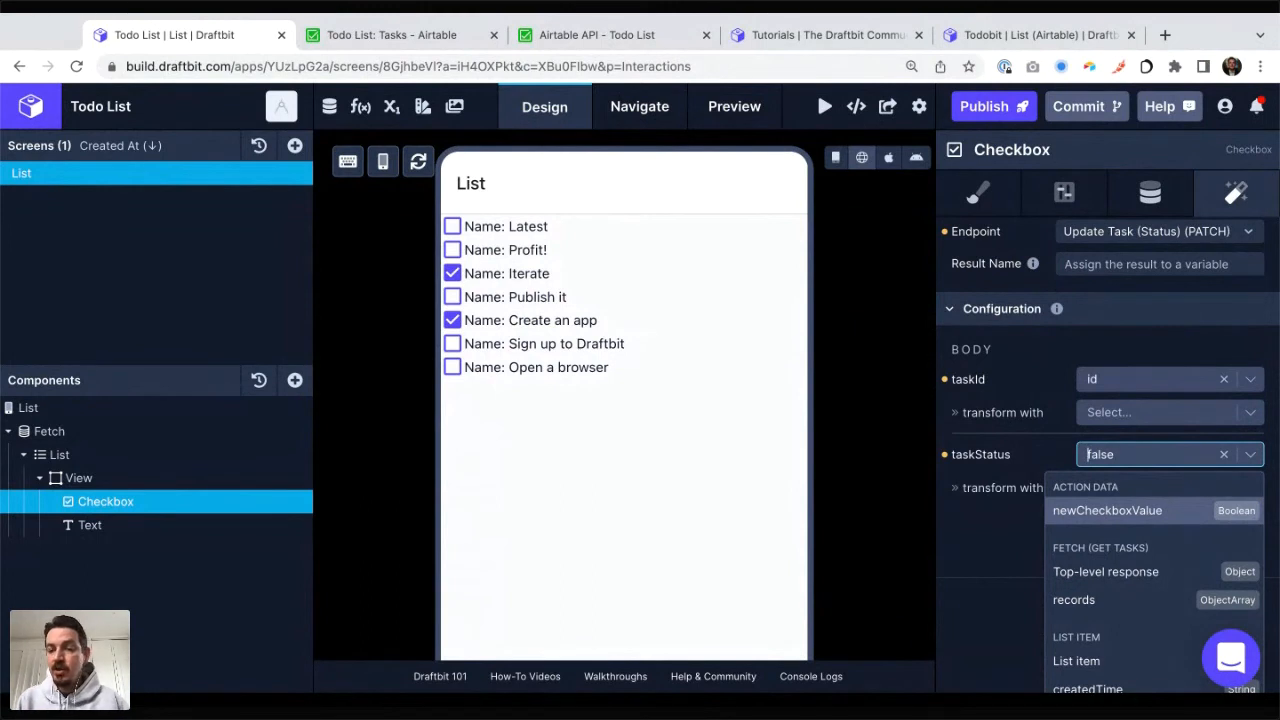
{"action": "left_click", "coordinate": [1085, 518]}
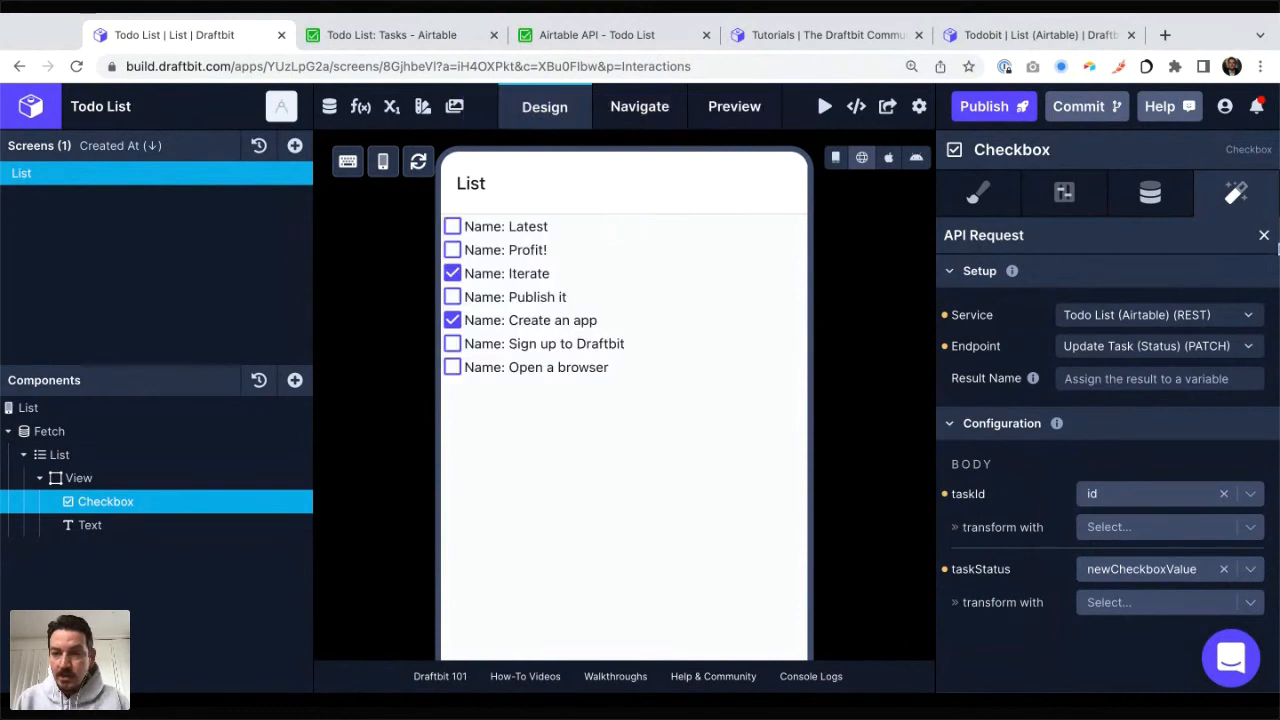
{"action": "left_click", "coordinate": [1264, 237]}
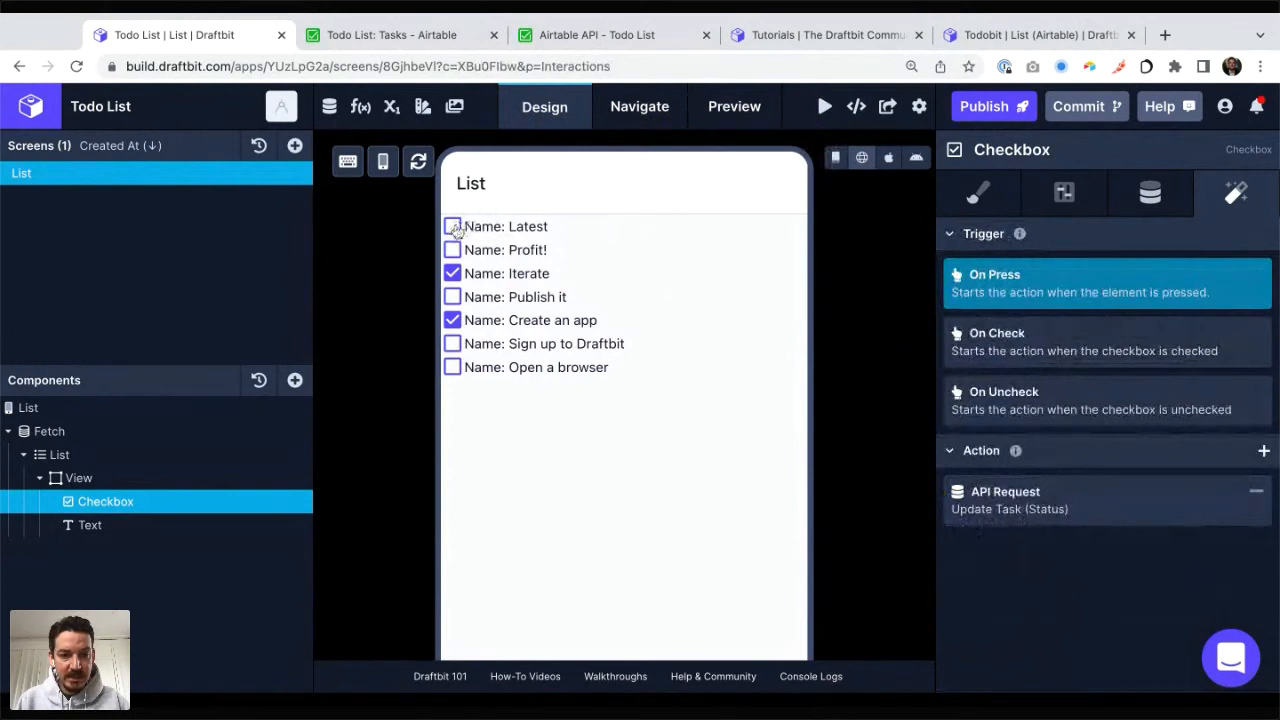
Step: Check off the Latest task in the app preview and compare its status in the Airtable grid
{"action": "key", "text": "ctrl+Tab"}
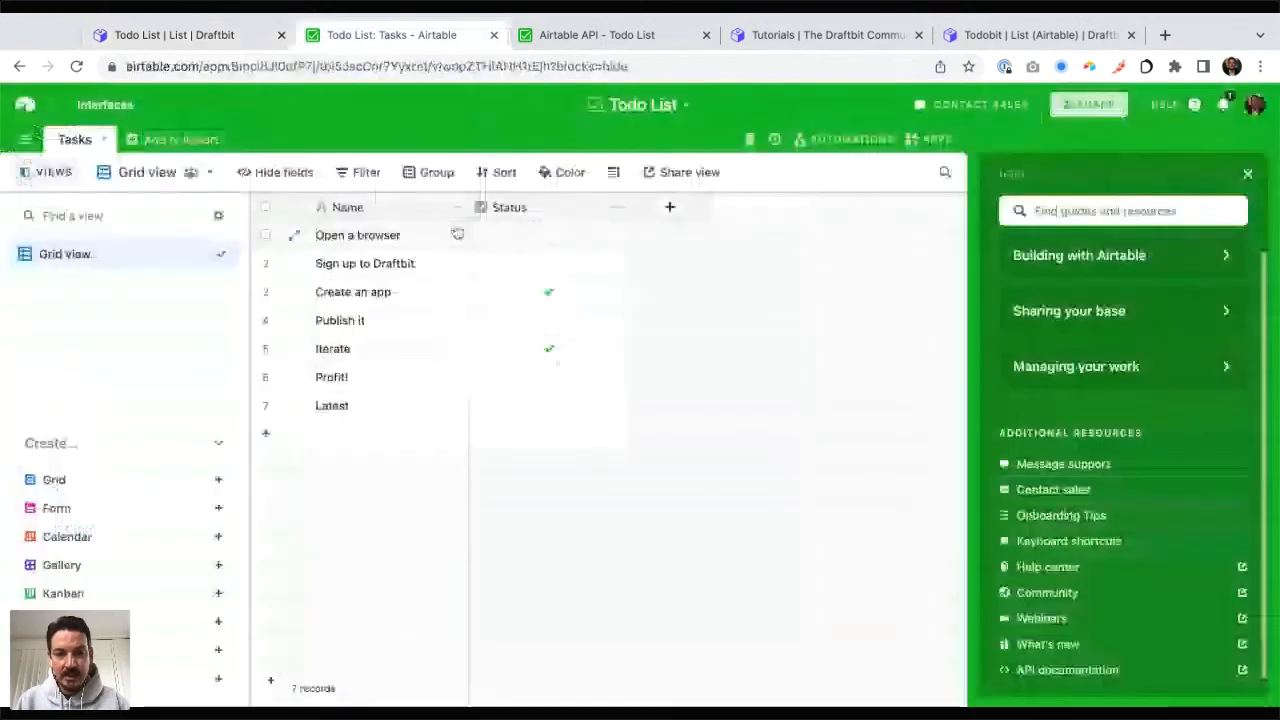
{"action": "key", "text": "ctrl+shift+Tab"}
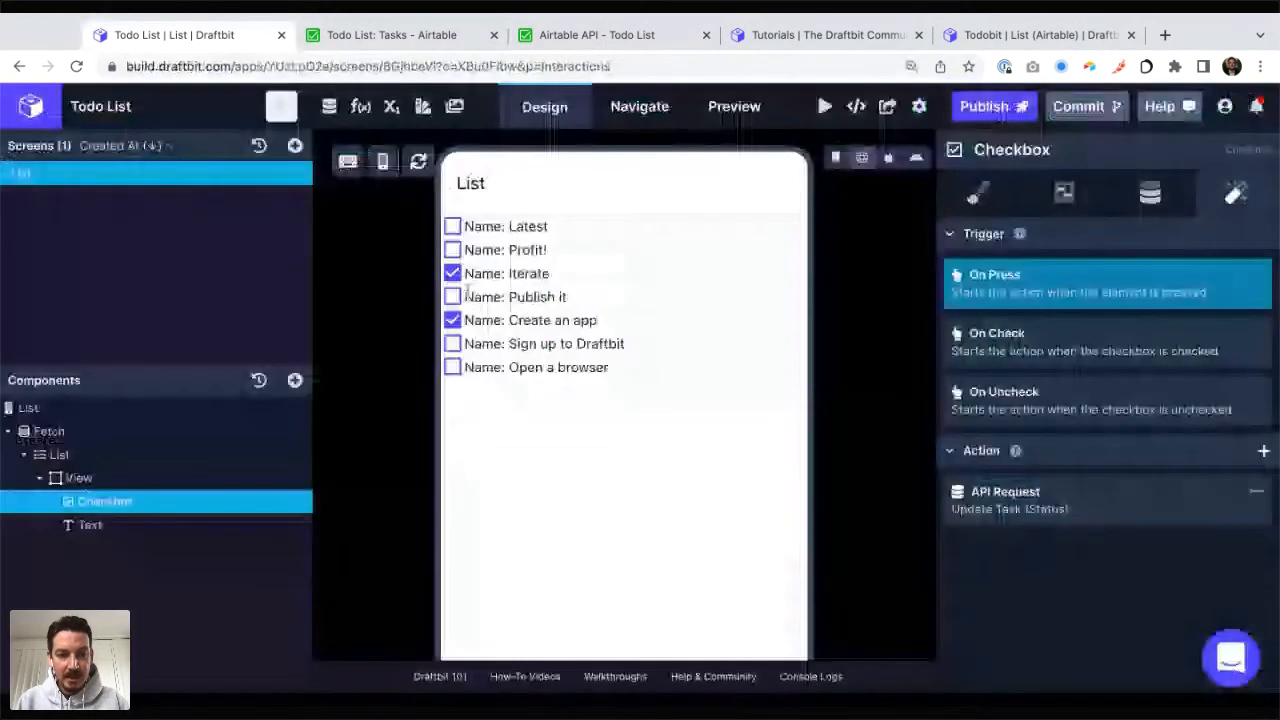
{"action": "key", "text": "ctrl+Tab"}
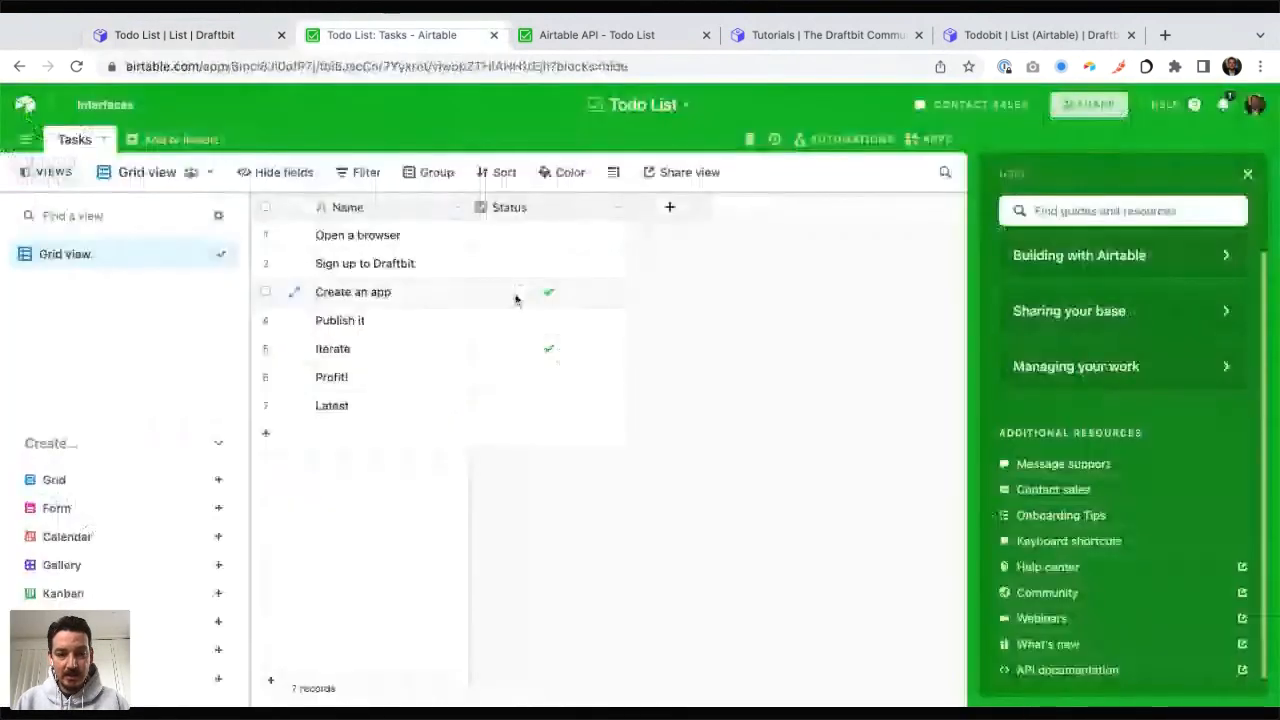
{"action": "key", "text": "ctrl+shift+Tab"}
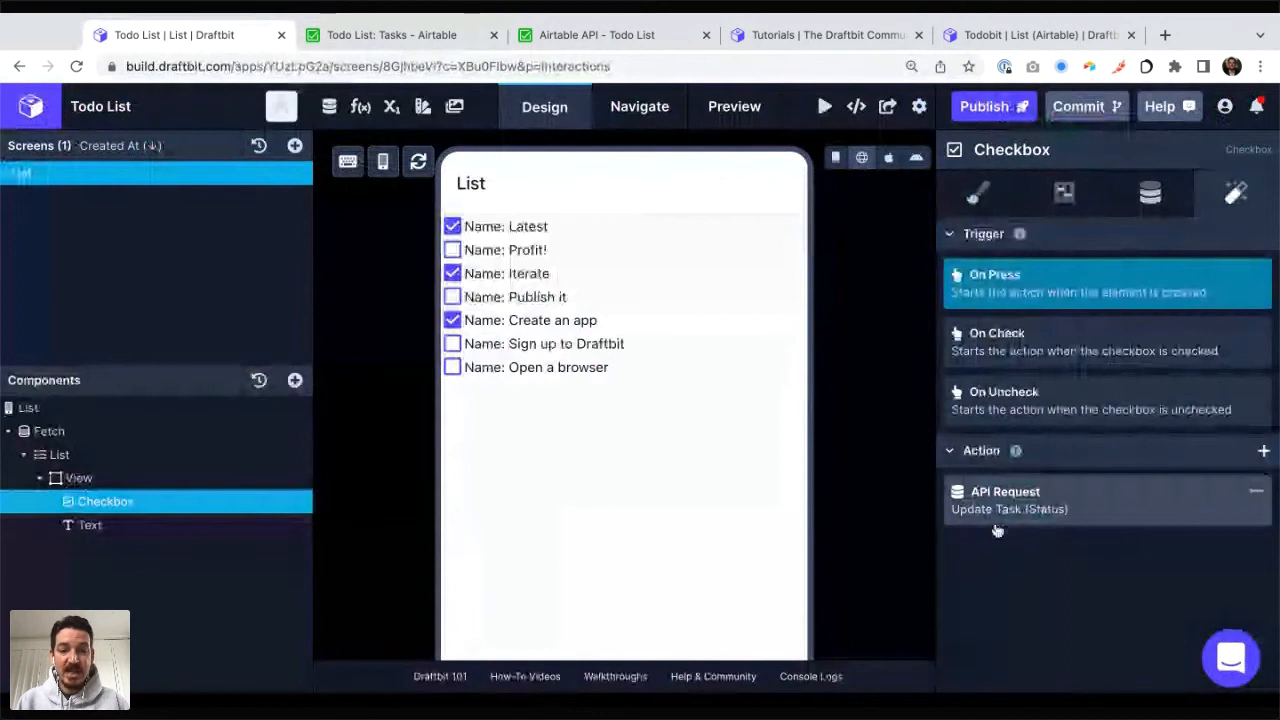
{"action": "key", "text": "ctrl+Tab"}
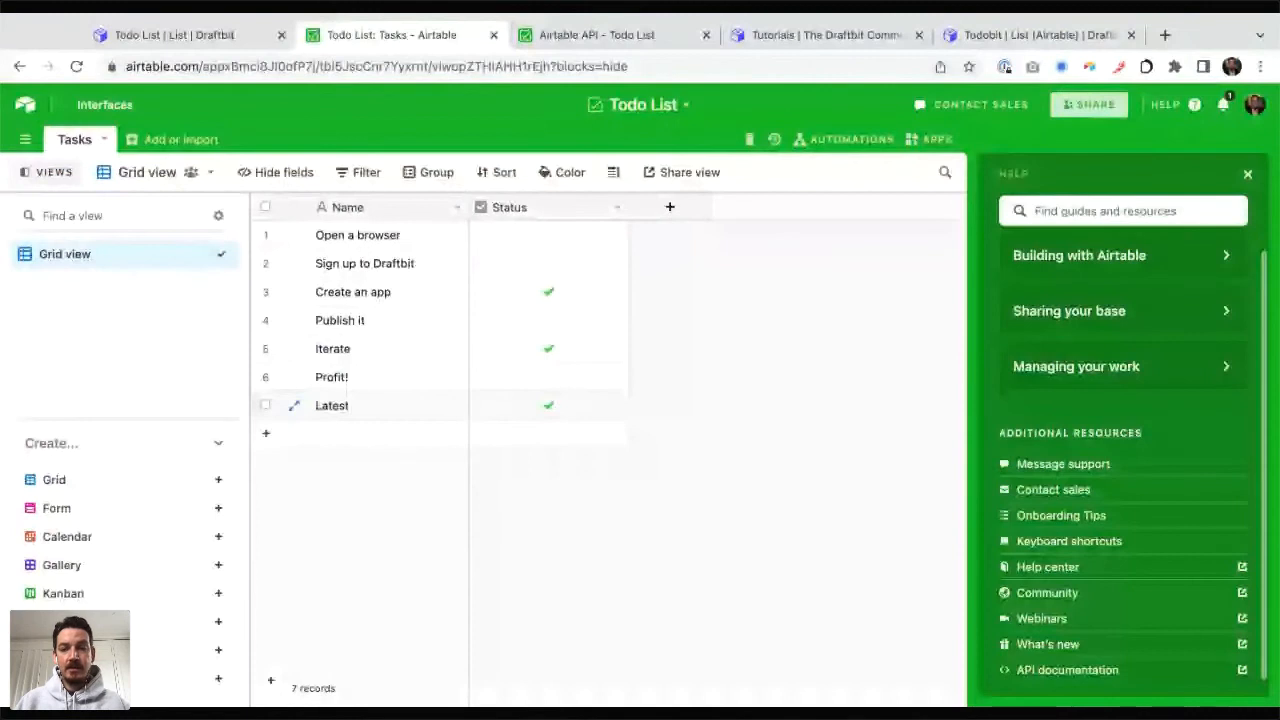
{"action": "key", "text": "ctrl+shift+Tab"}
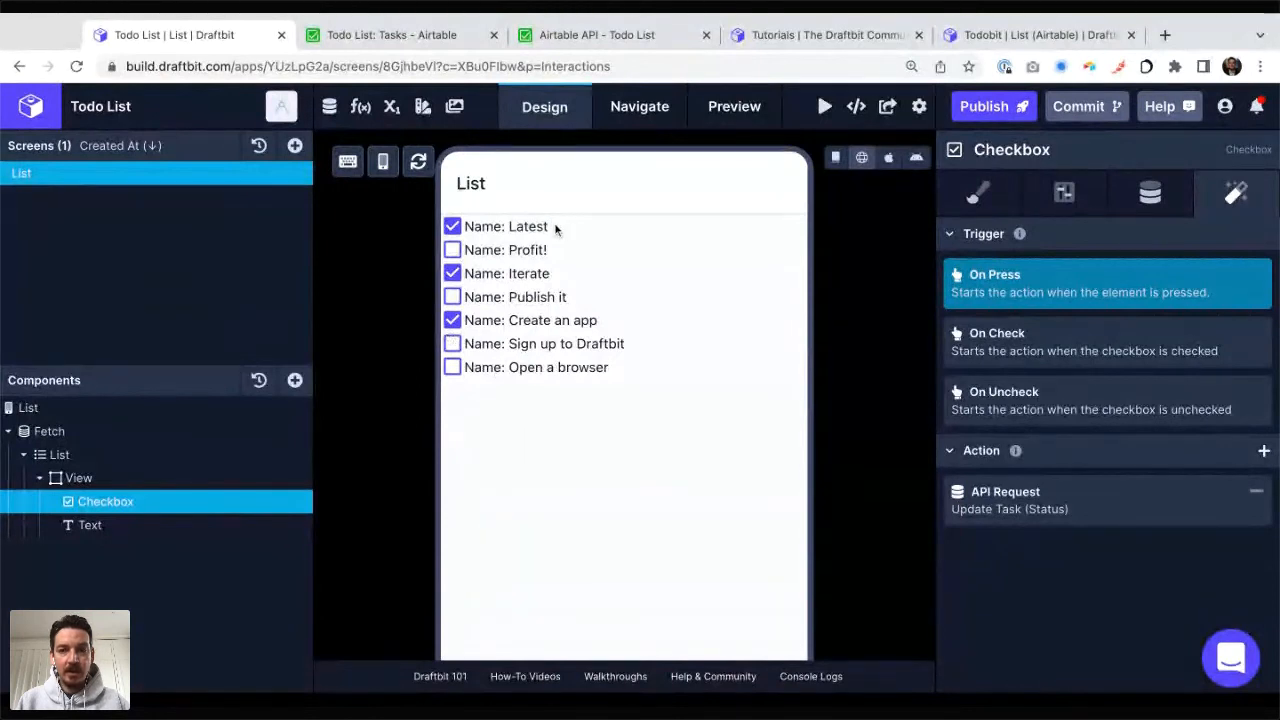
{"action": "key", "text": "super+Tab"}
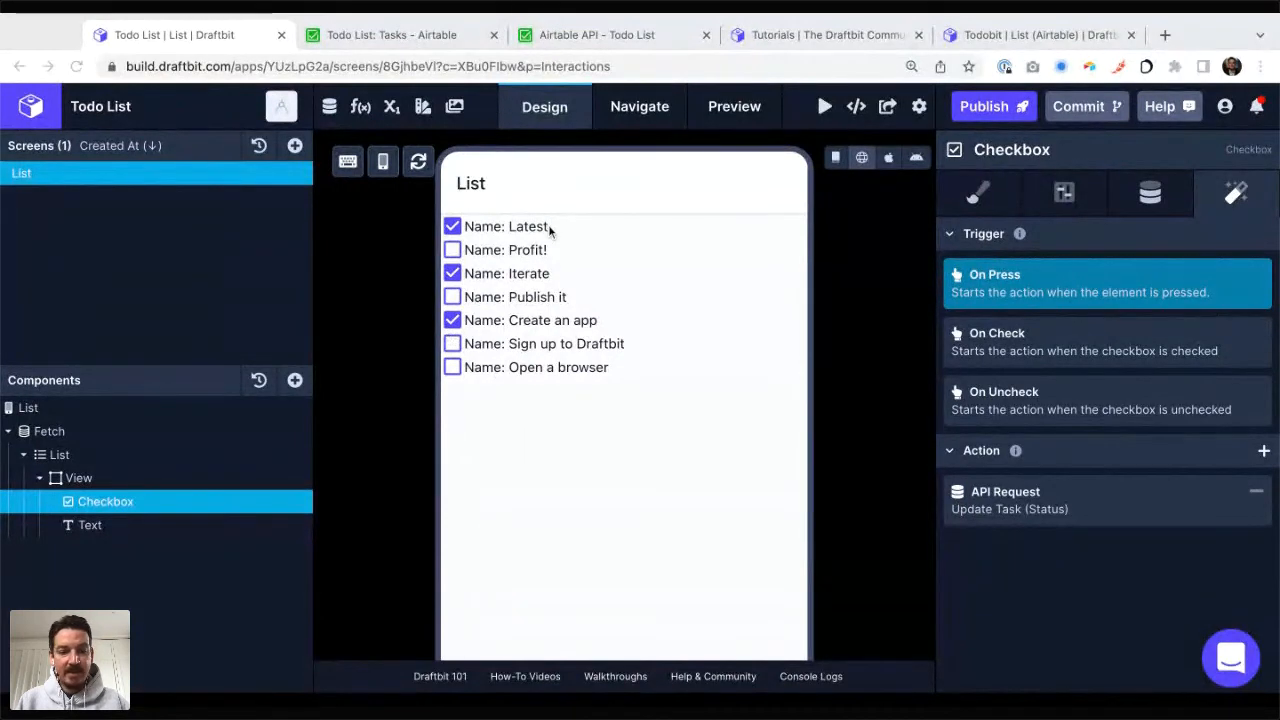
{"action": "key", "text": "super+Tab"}
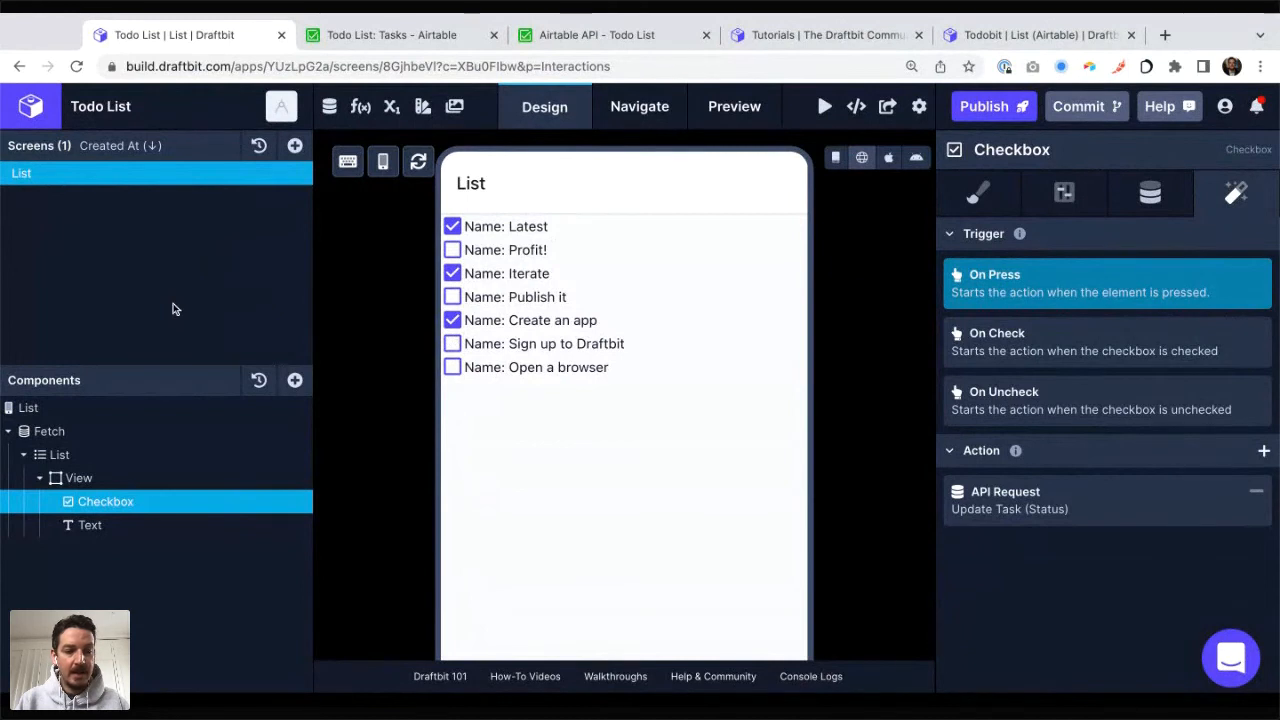
Step: Add a View to the List screen and place it above the Fetch component
{"action": "left_click", "coordinate": [130, 408]}
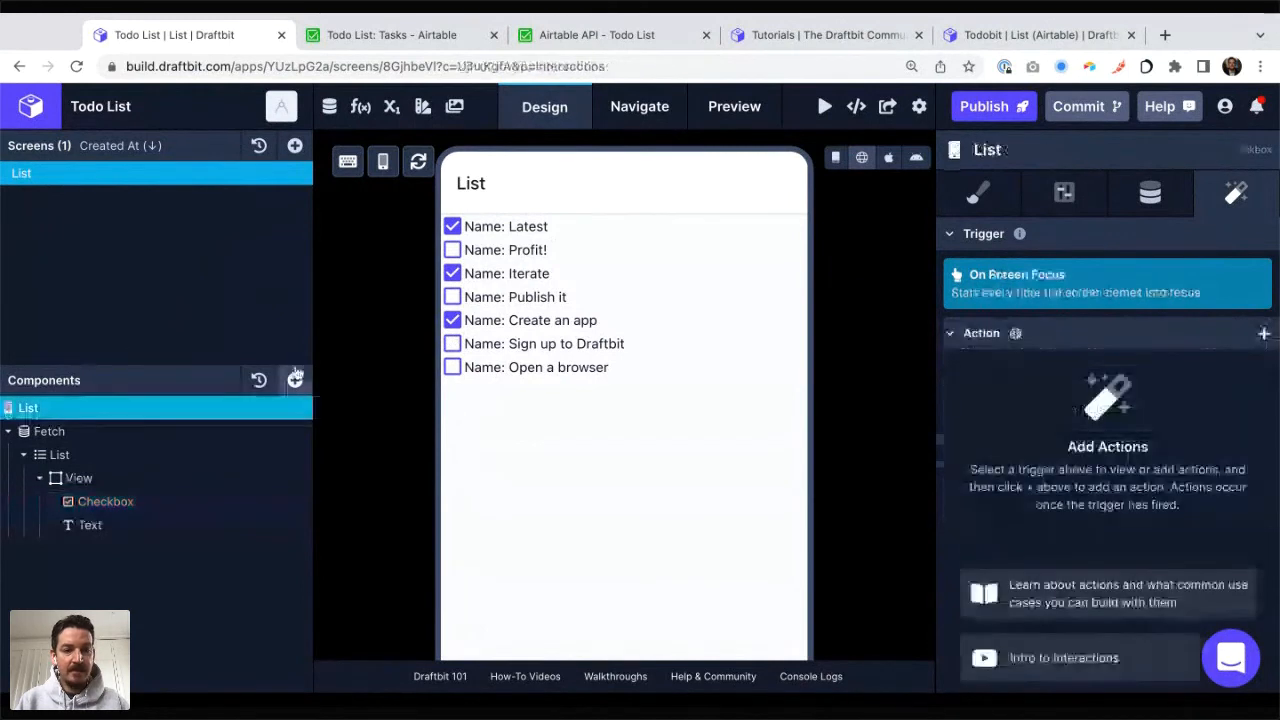
{"action": "left_click", "coordinate": [295, 379]}
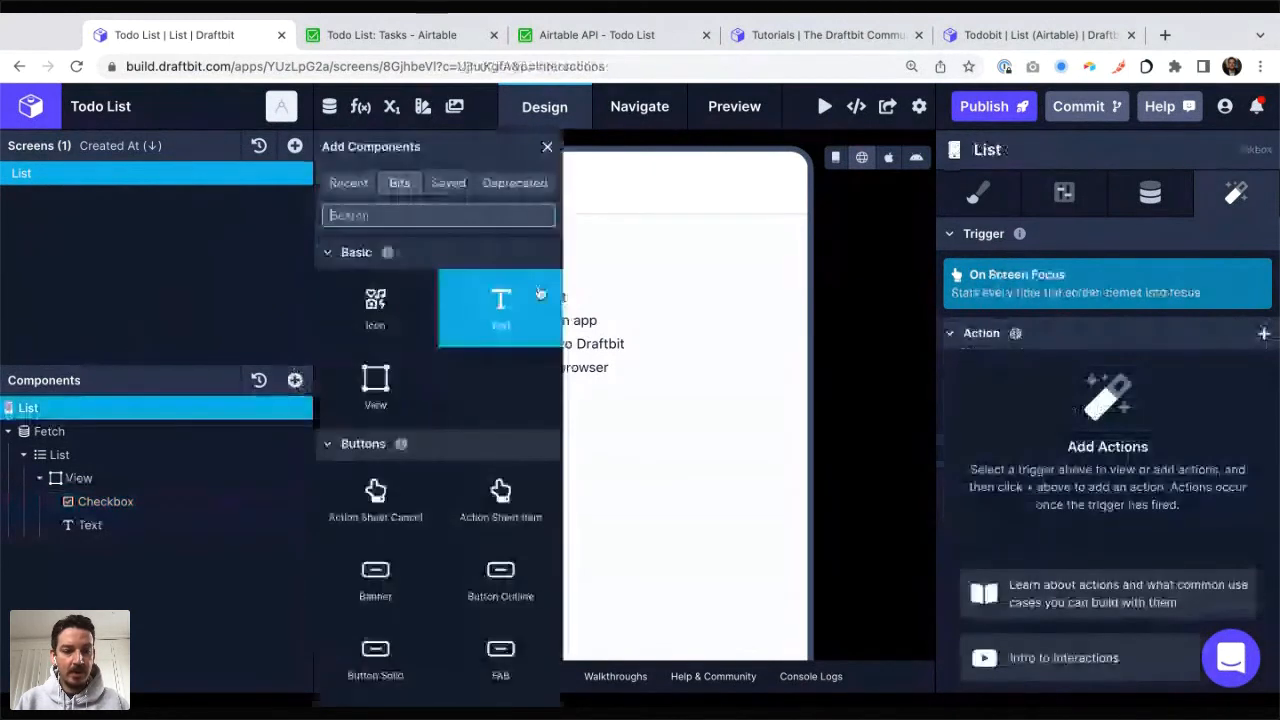
{"action": "left_click", "coordinate": [376, 379]}
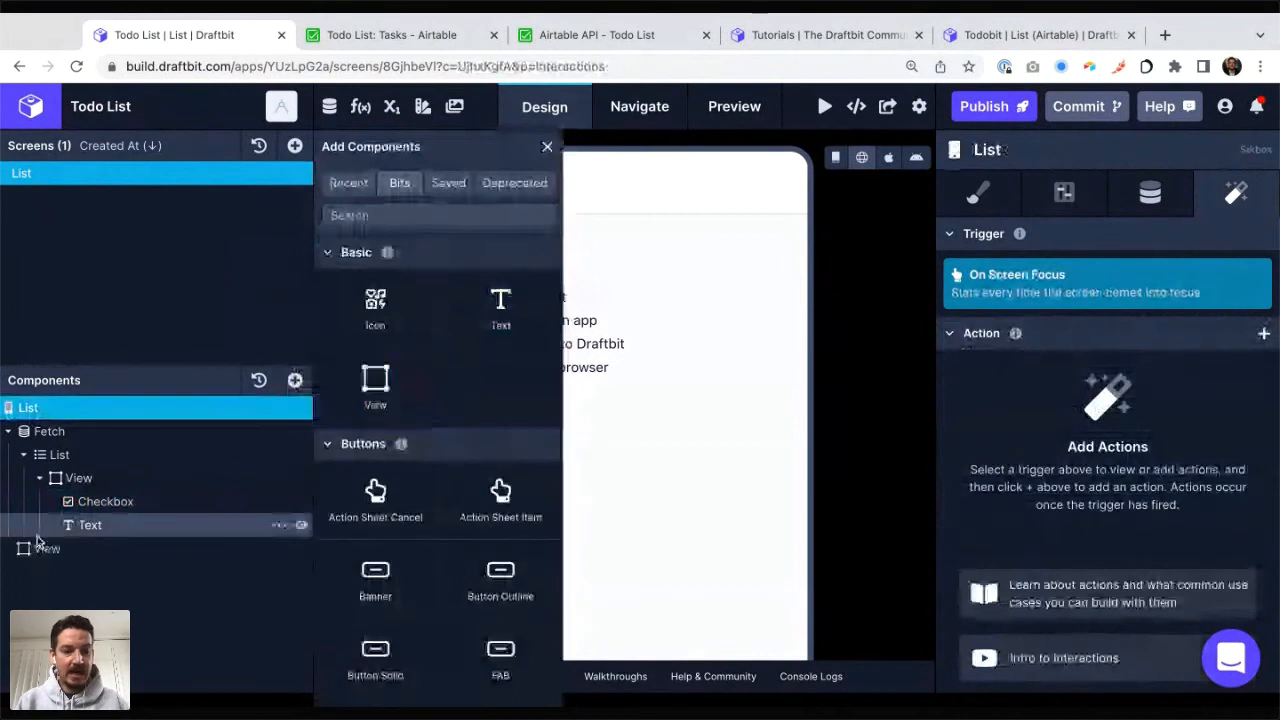
{"action": "left_click_drag", "start_coordinate": [42, 557], "coordinate": [45, 431]}
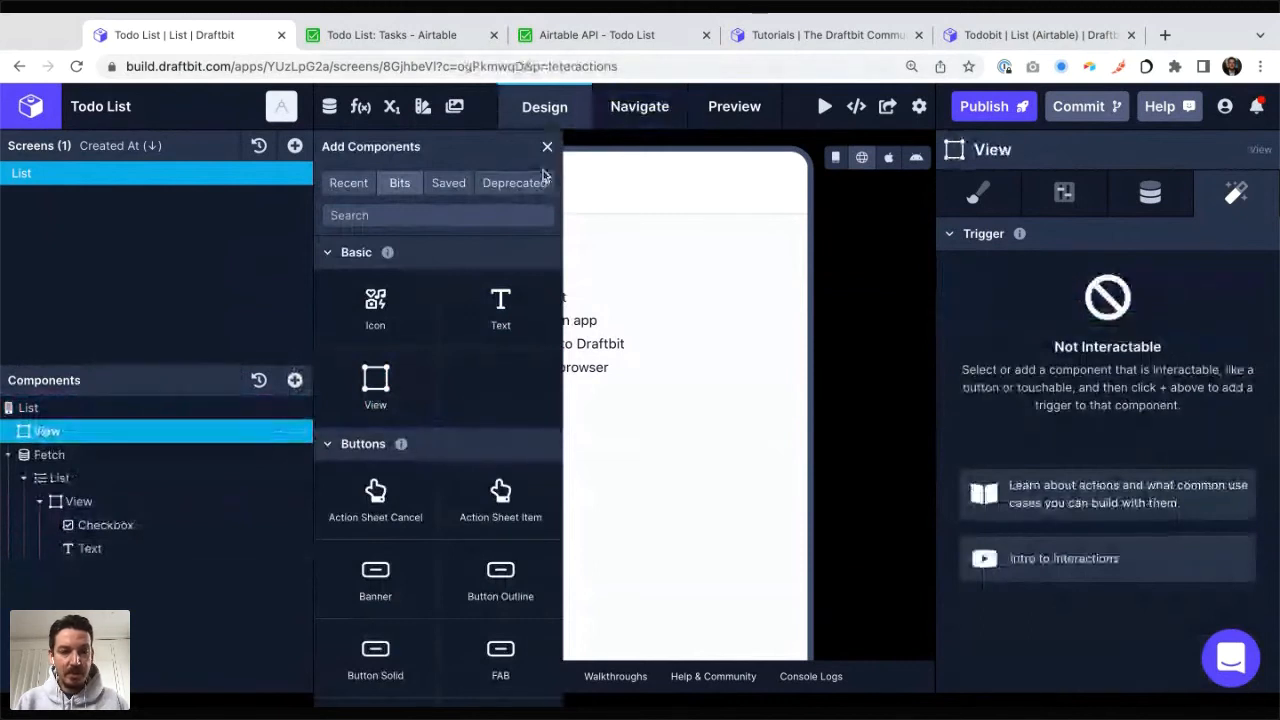
Step: Find the Text Input component and add it inside the new View
{"action": "left_click", "coordinate": [420, 215]}
{"action": "type", "text": "text"}
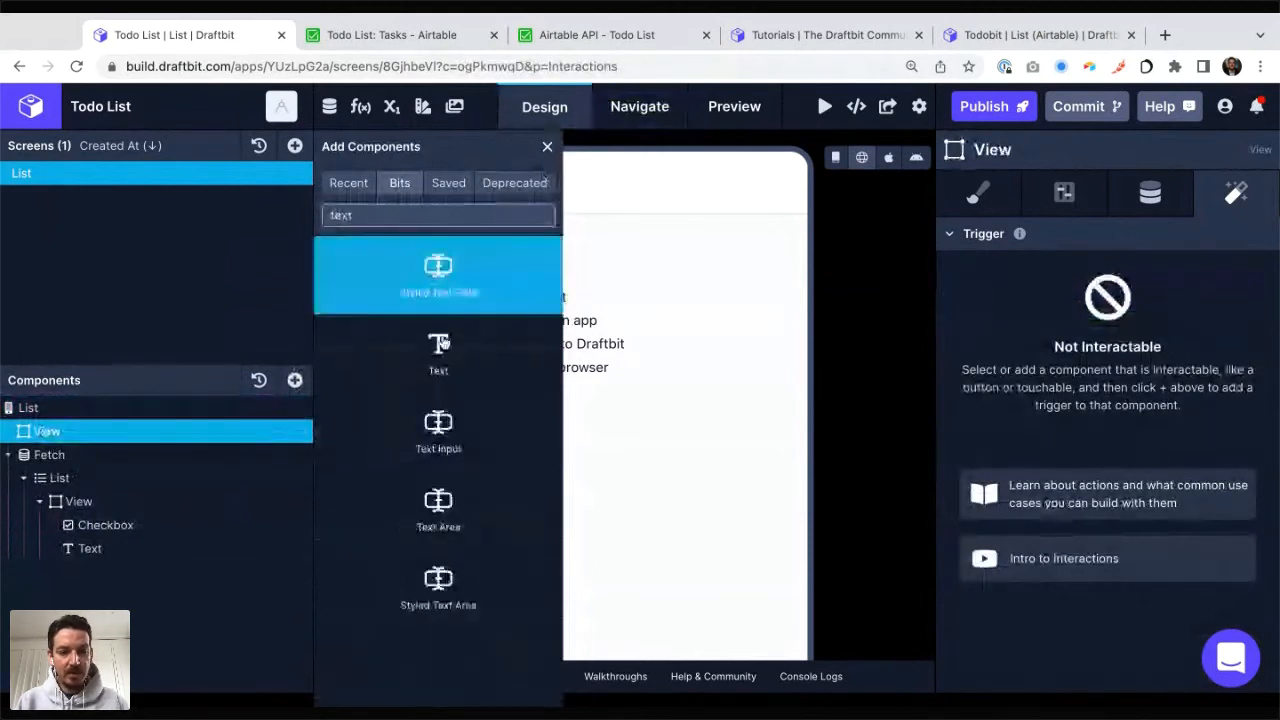
{"action": "left_click", "coordinate": [438, 430]}
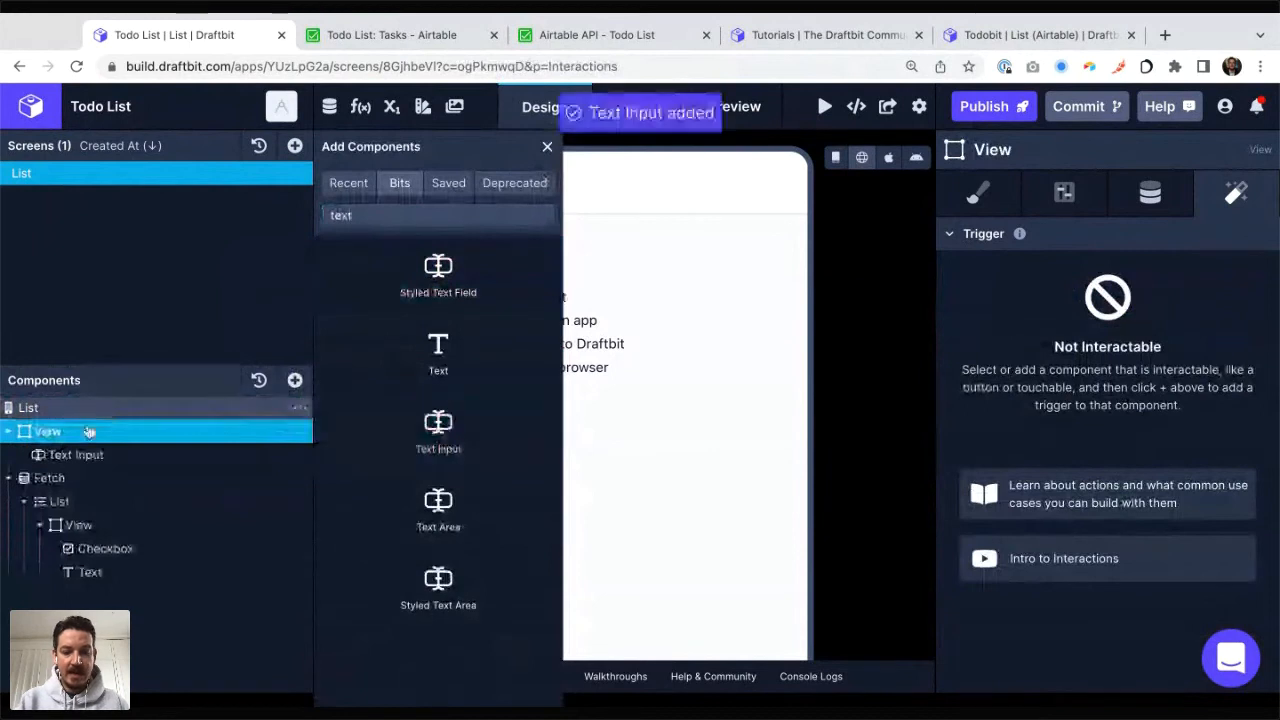
Step: Add a Button Solid component to the View below the Text Input and close the component picker
{"action": "double_click", "coordinate": [389, 217]}
{"action": "key", "text": "BackSpace"}
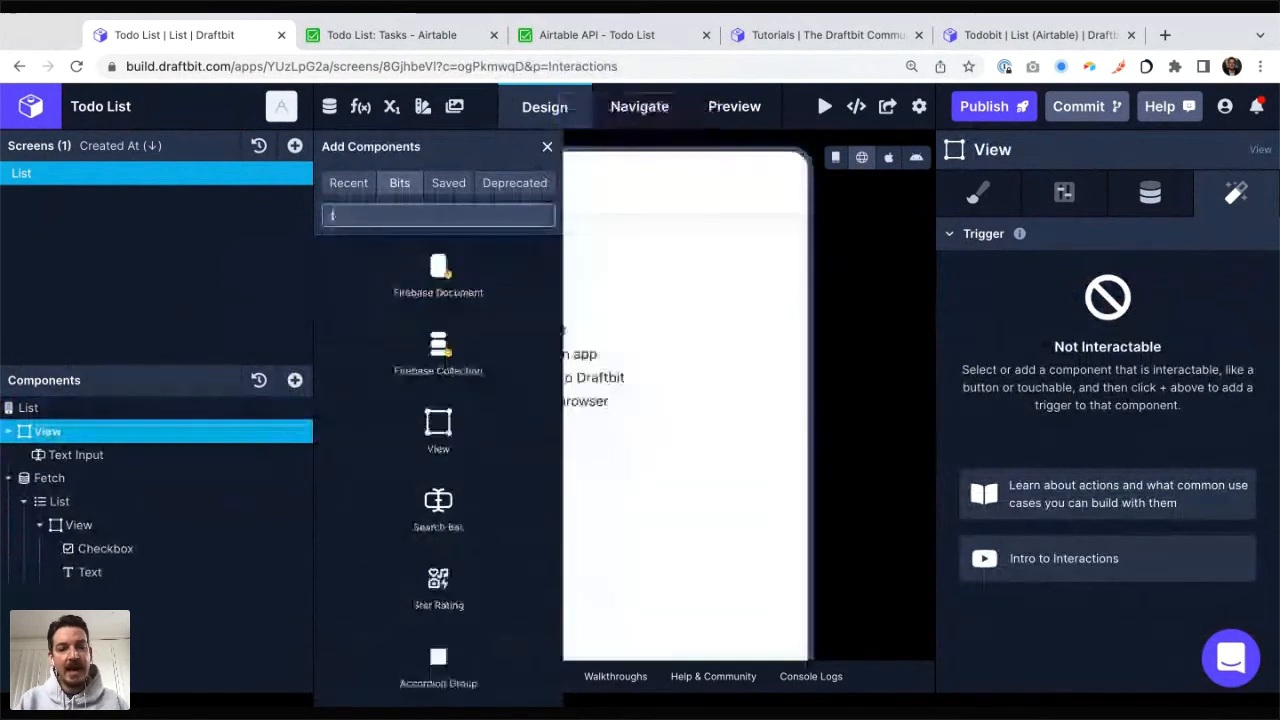
{"action": "type", "text": "icon"}
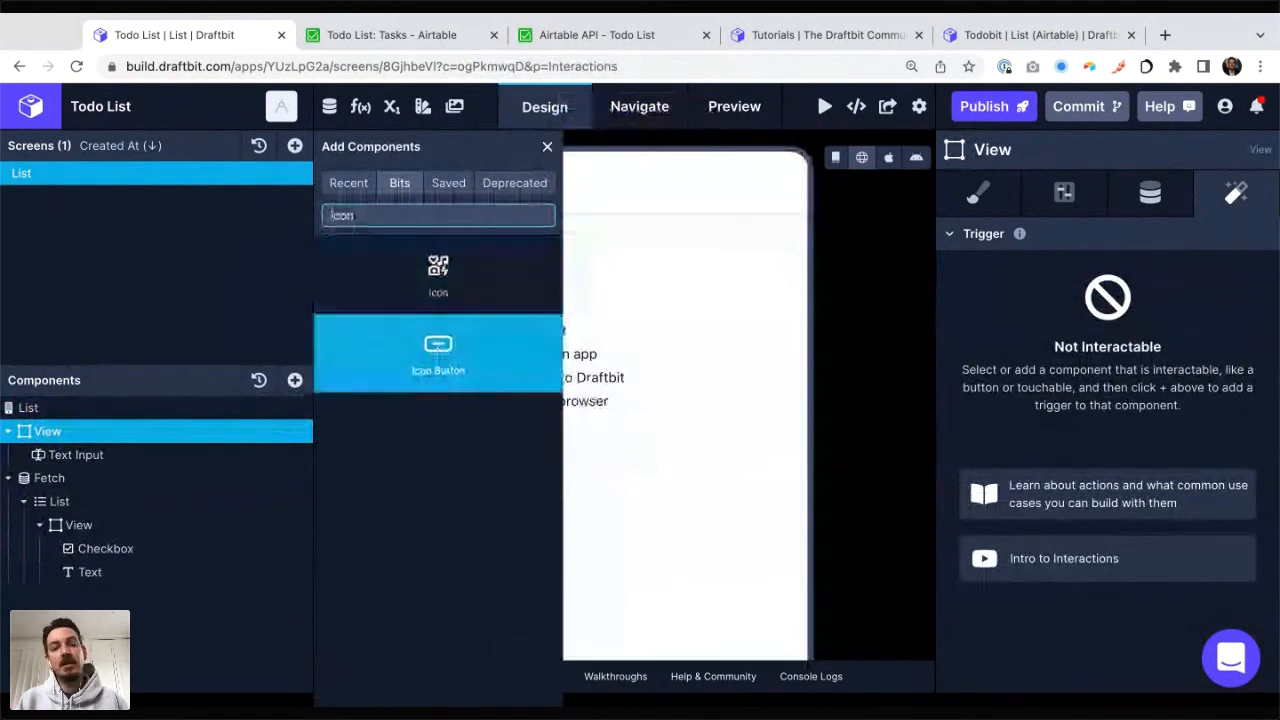
{"action": "key", "text": "ctrl+a"}
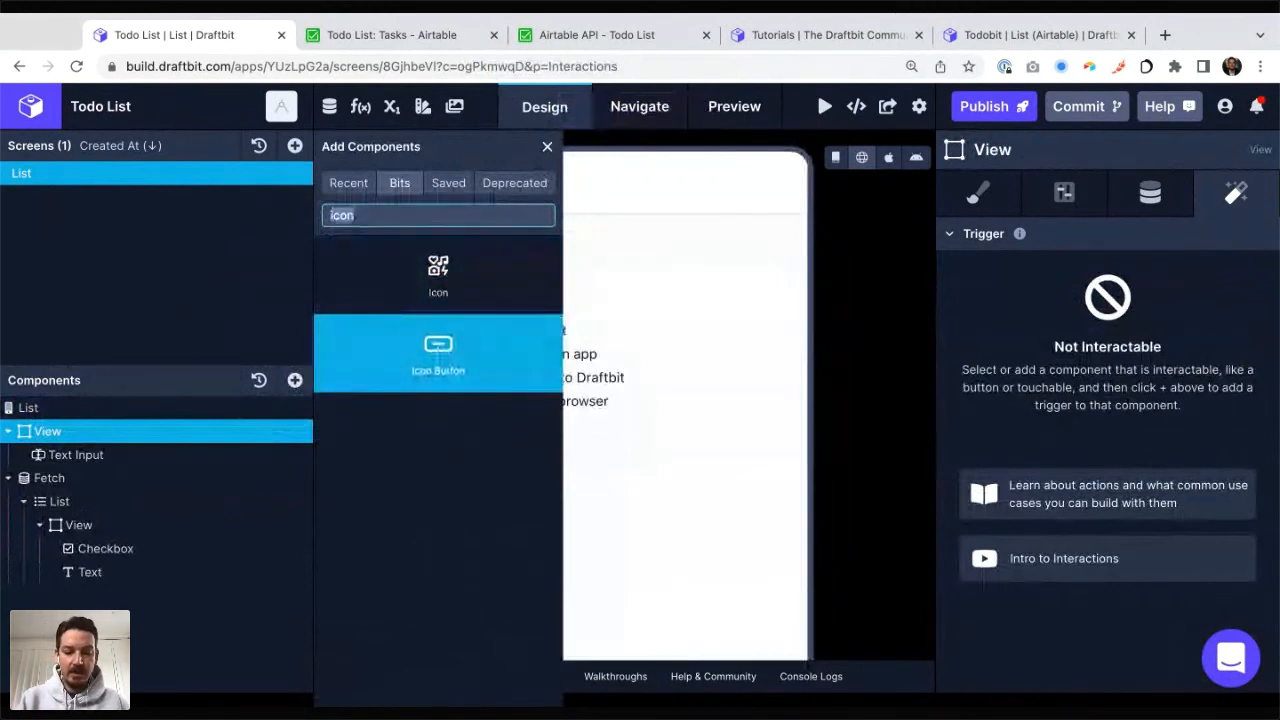
{"action": "type", "text": "bu"}
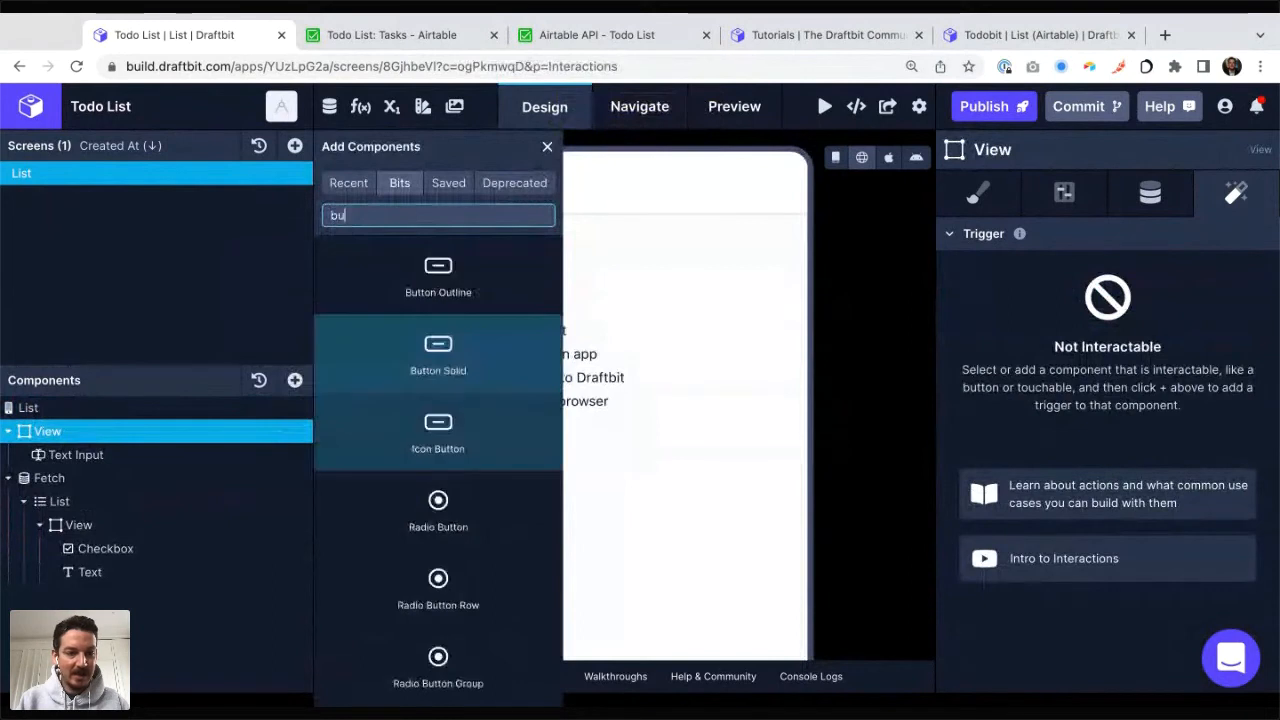
{"action": "type", "text": "tton"}
{"action": "key", "text": "Return"}
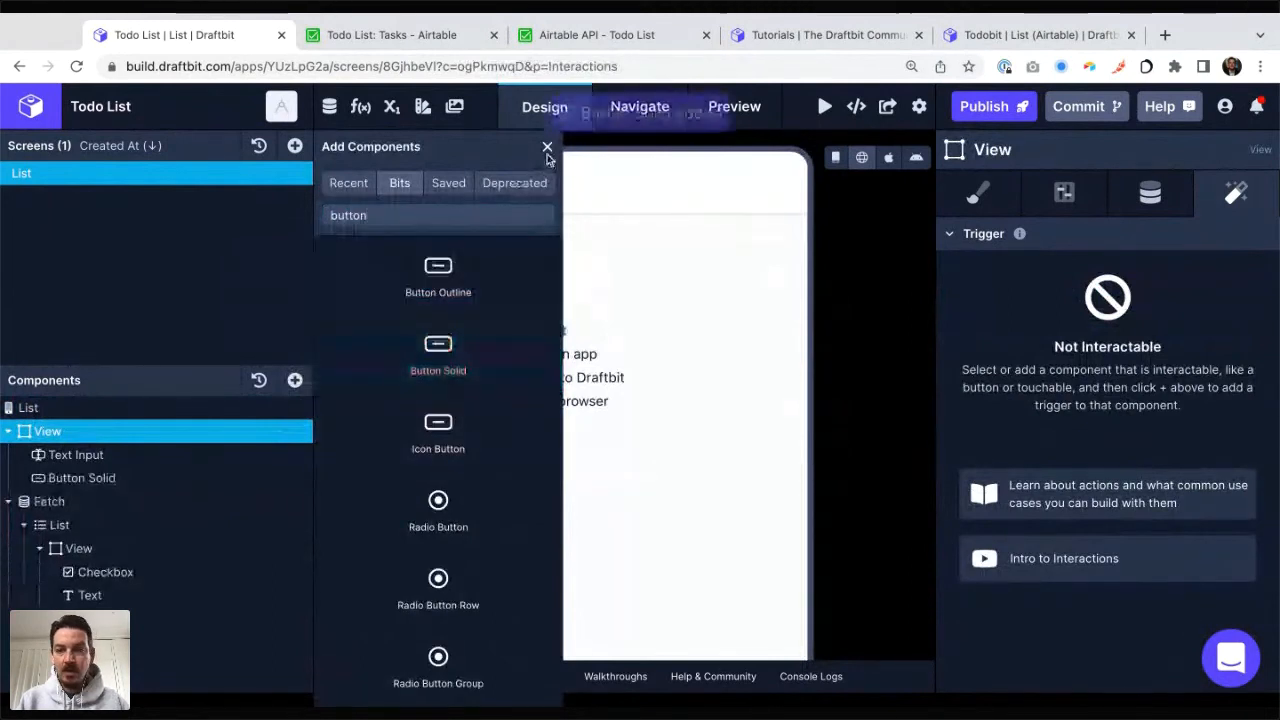
{"action": "left_click", "coordinate": [547, 147]}
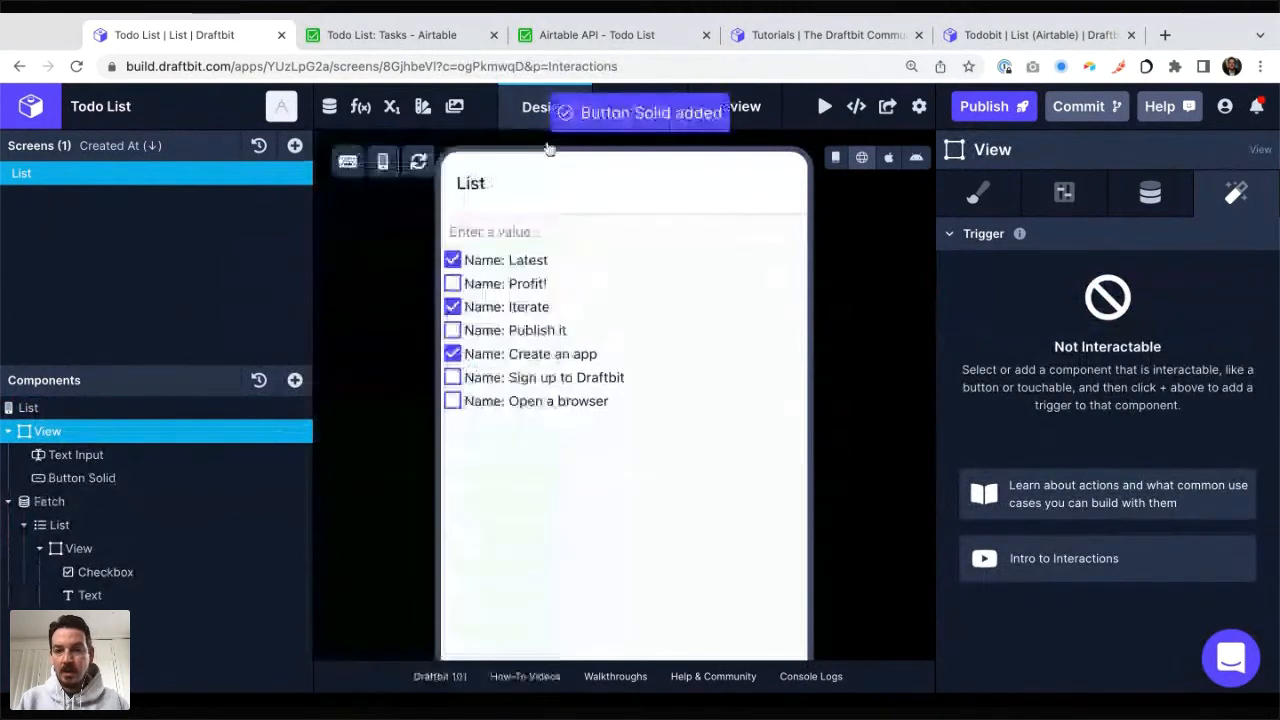
Step: Set the View's flex direction to row so the text input and button sit side by side
{"action": "left_click", "coordinate": [975, 195]}
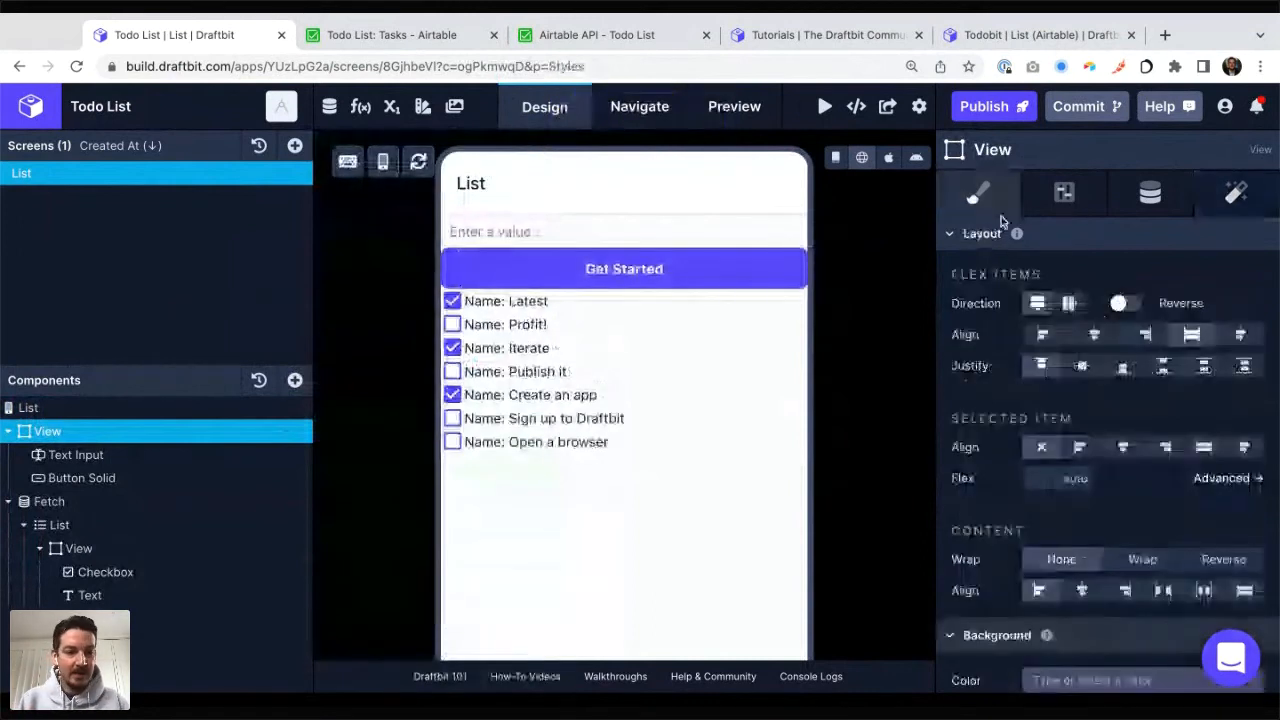
{"action": "left_click", "coordinate": [1069, 303]}
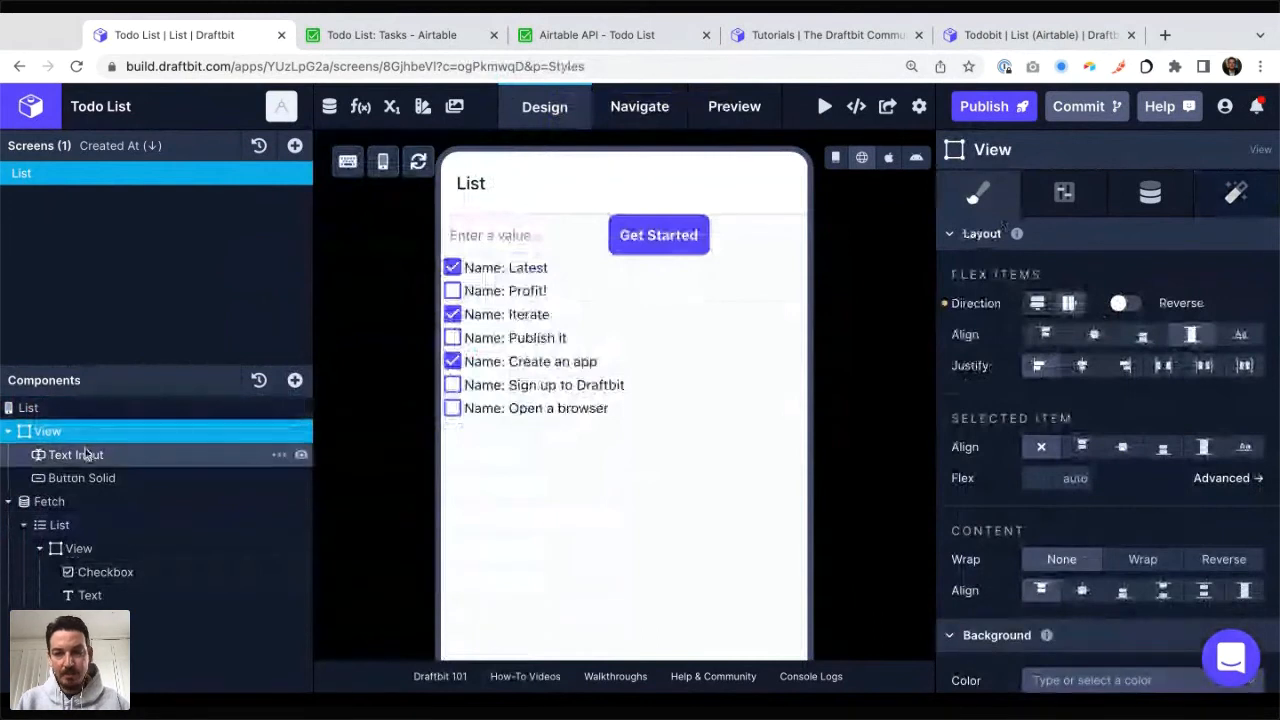
{"action": "left_click", "coordinate": [86, 454]}
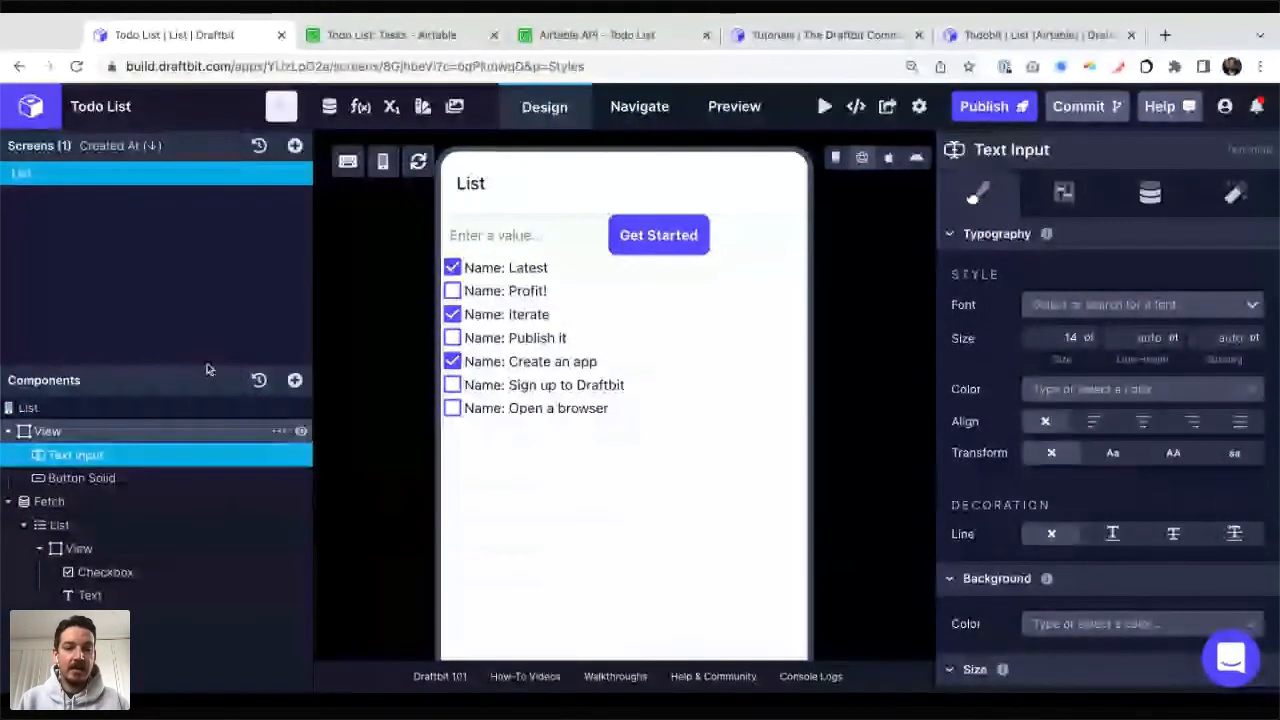
{"action": "left_click", "coordinate": [190, 431]}
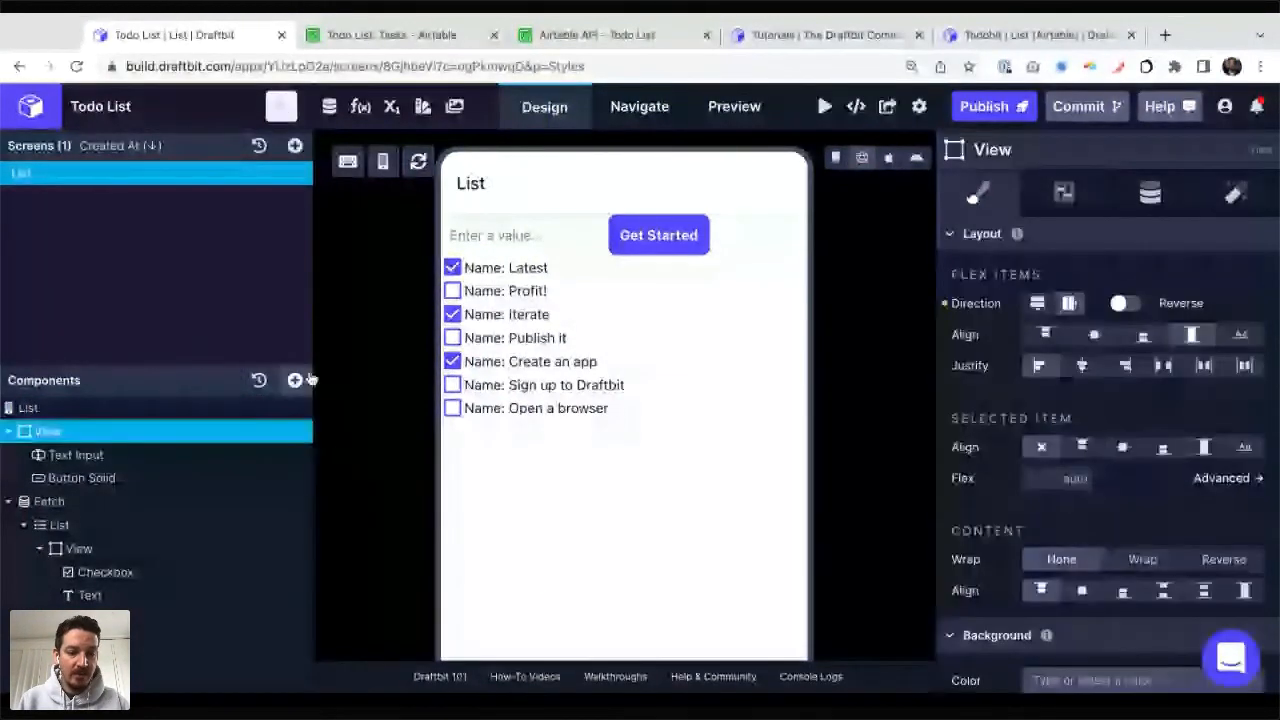
Step: Add a nested View inside the top View and put the Text Input component into it
{"action": "left_click", "coordinate": [295, 380]}
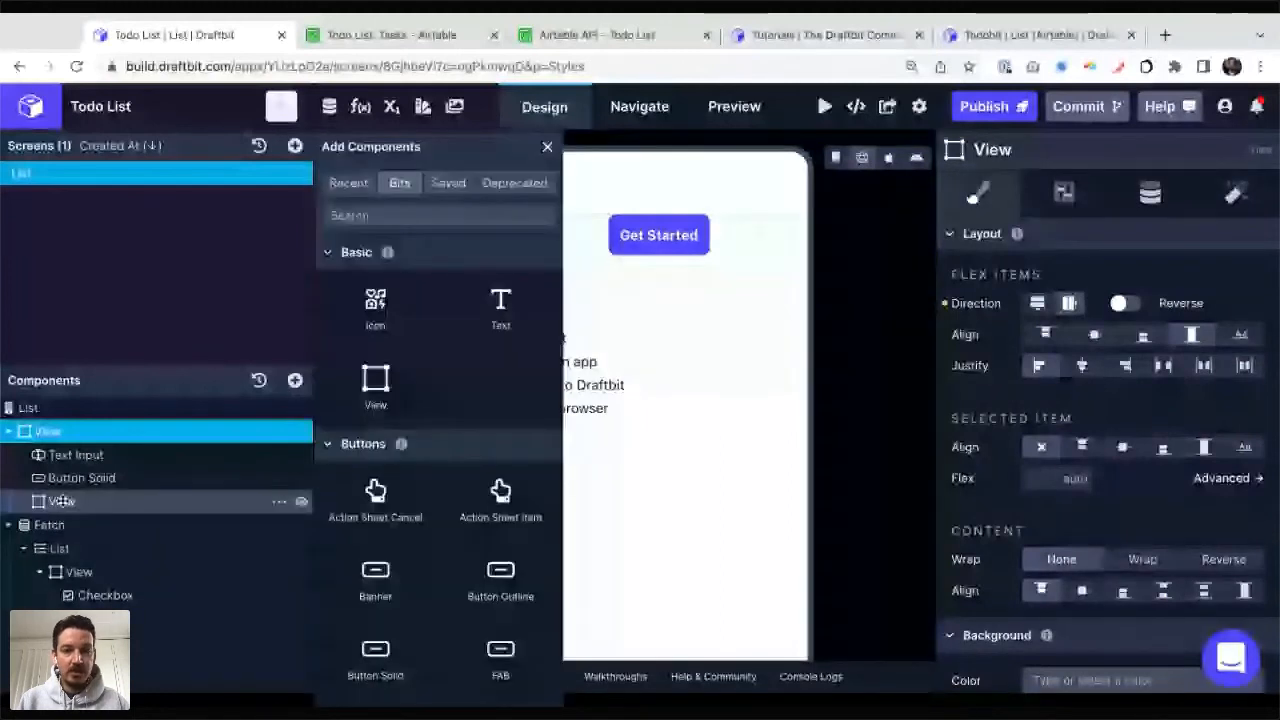
{"action": "left_click_drag", "start_coordinate": [62, 500], "coordinate": [57, 455]}
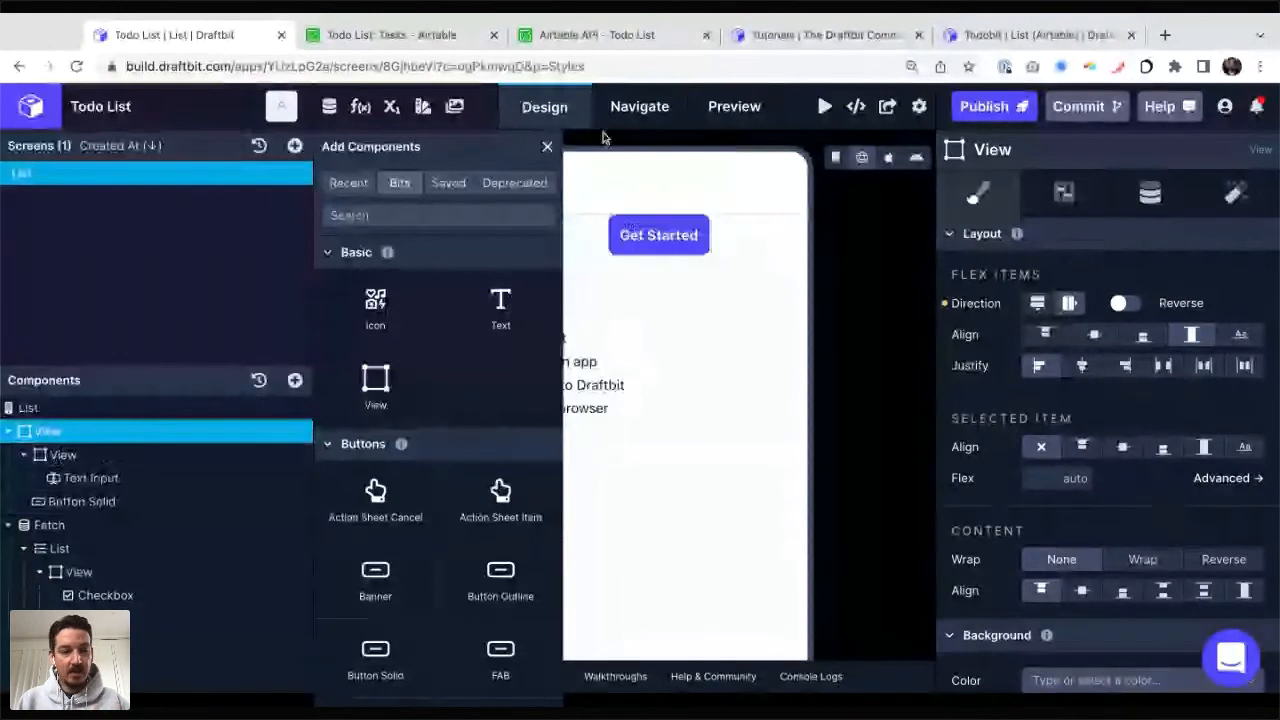
{"action": "left_click", "coordinate": [547, 149]}
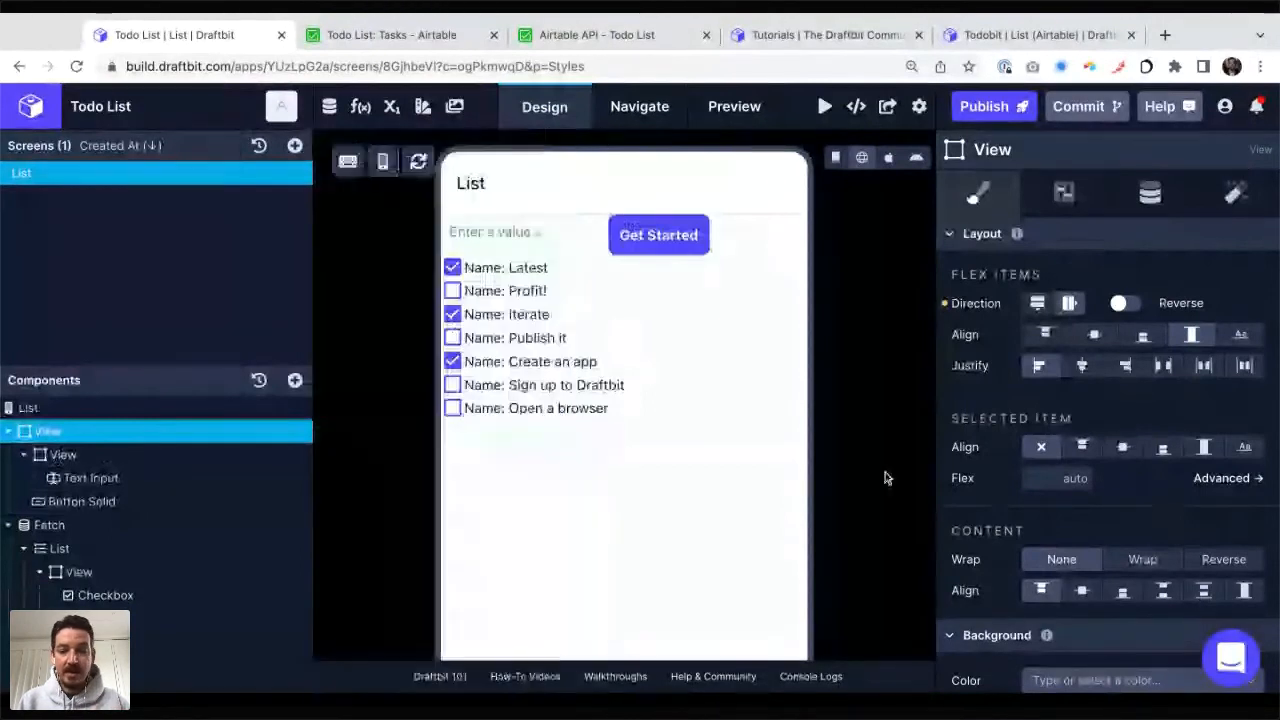
Step: Set the nested View's flex to 1 and center-align the items of the outer View
{"action": "key", "text": "Down"}
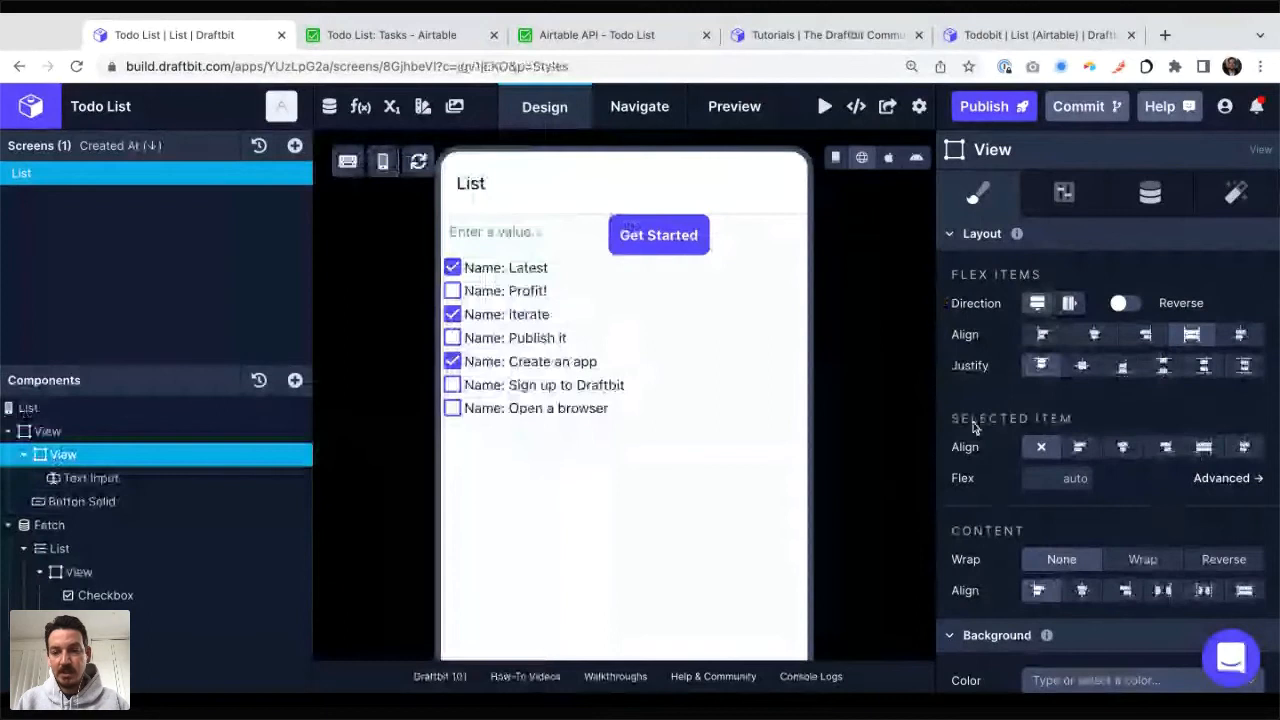
{"action": "left_click", "coordinate": [1059, 480]}
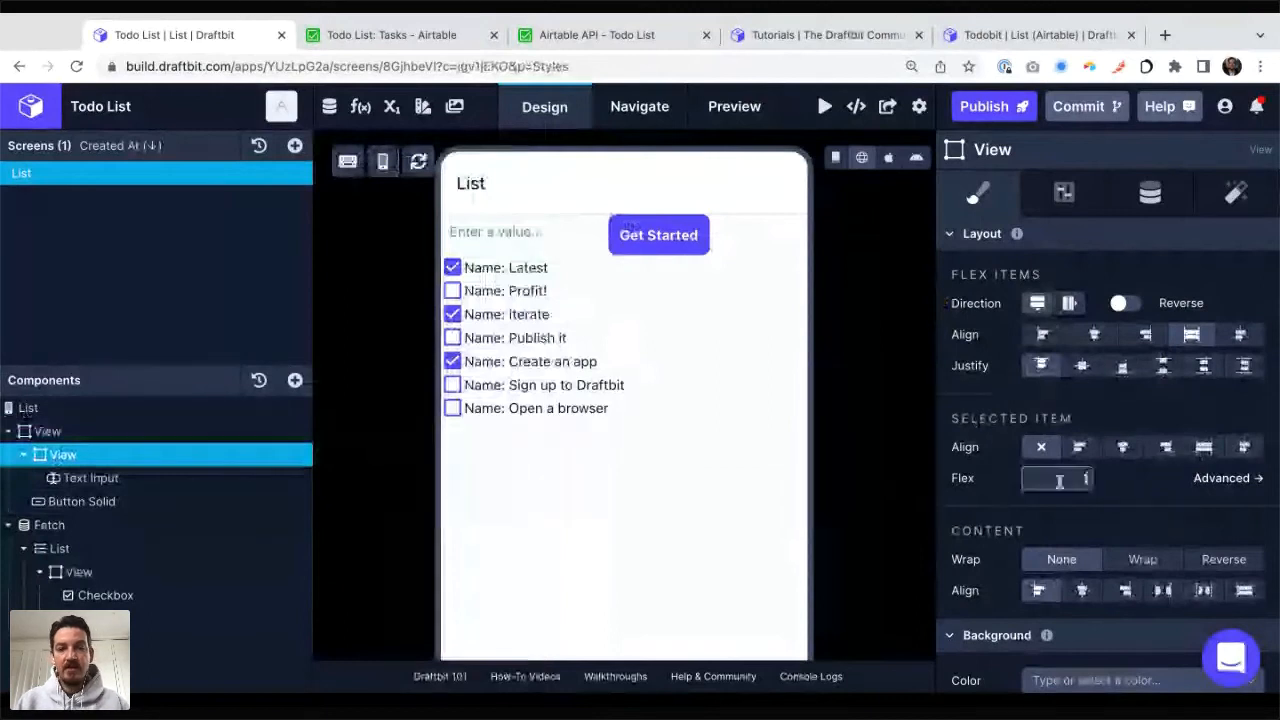
{"action": "type", "text": "1"}
{"action": "left_click", "coordinate": [1119, 520]}
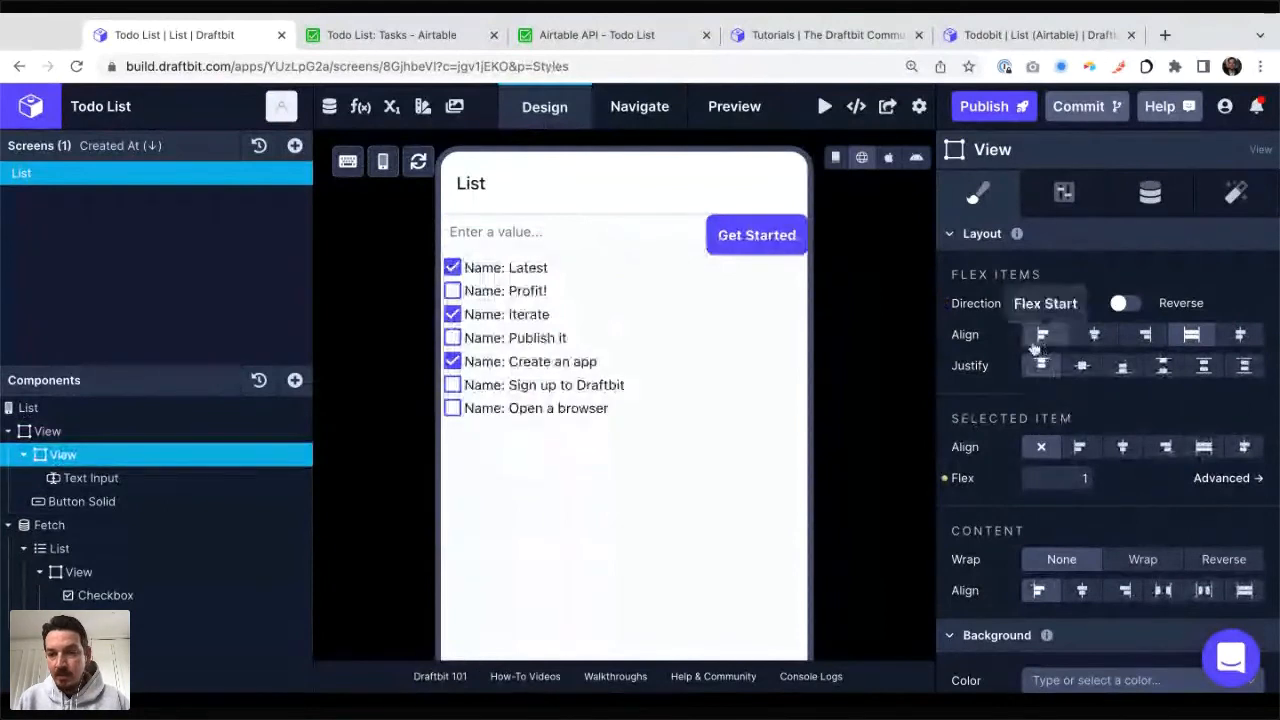
{"action": "left_click", "coordinate": [47, 431]}
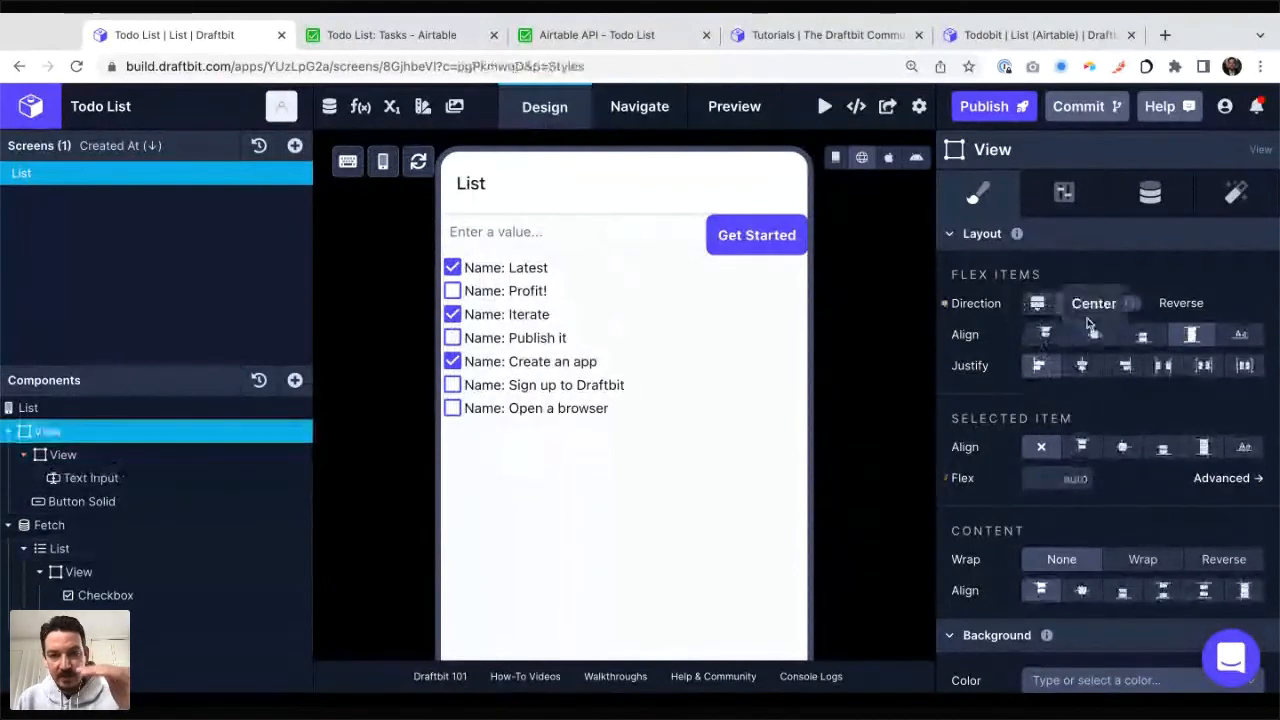
{"action": "left_click", "coordinate": [1093, 336]}
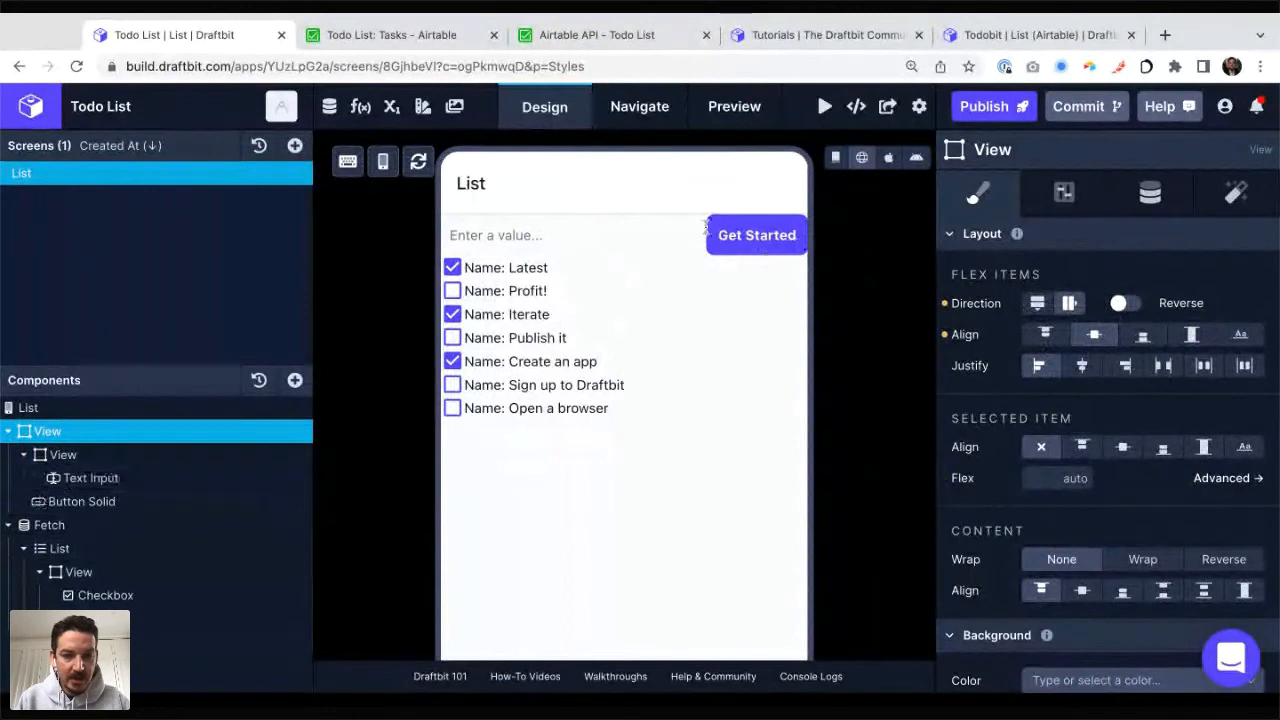
Step: Try a height of 20 pt on the Button Solid component, and clear the height again
{"action": "left_click", "coordinate": [98, 502]}
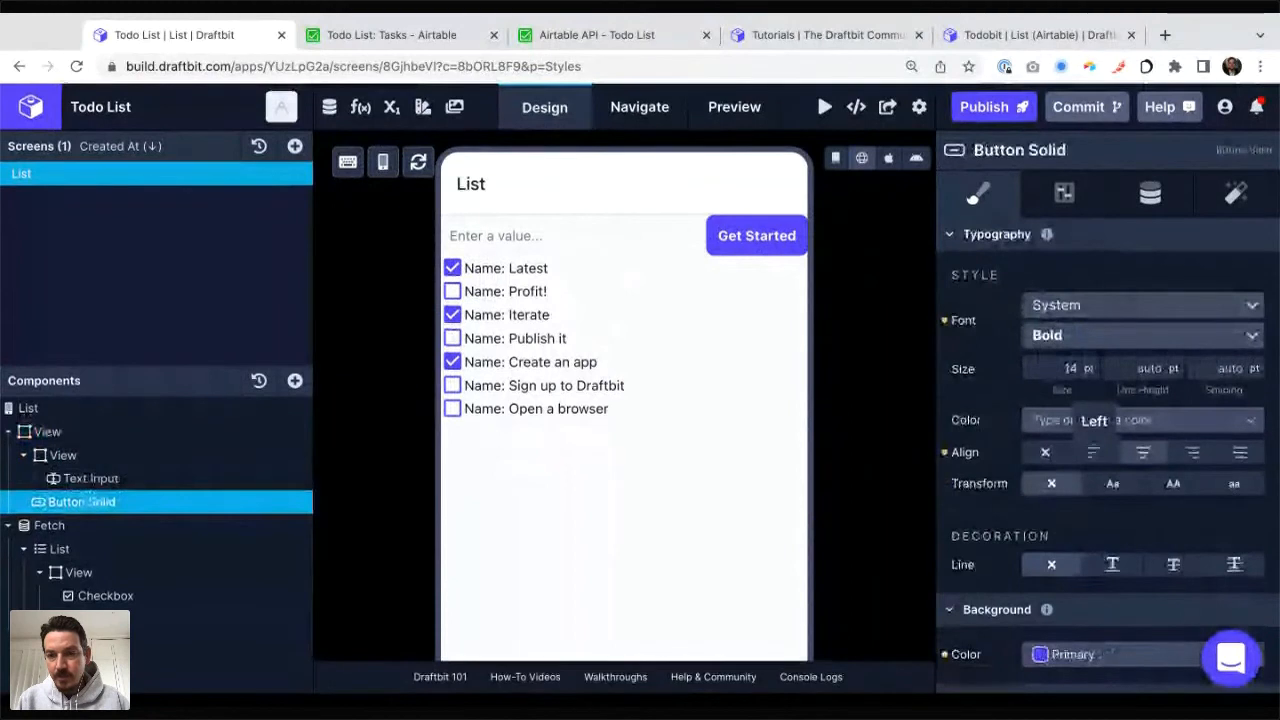
{"action": "left_click", "coordinate": [1063, 192]}
{"action": "left_click", "coordinate": [980, 194]}
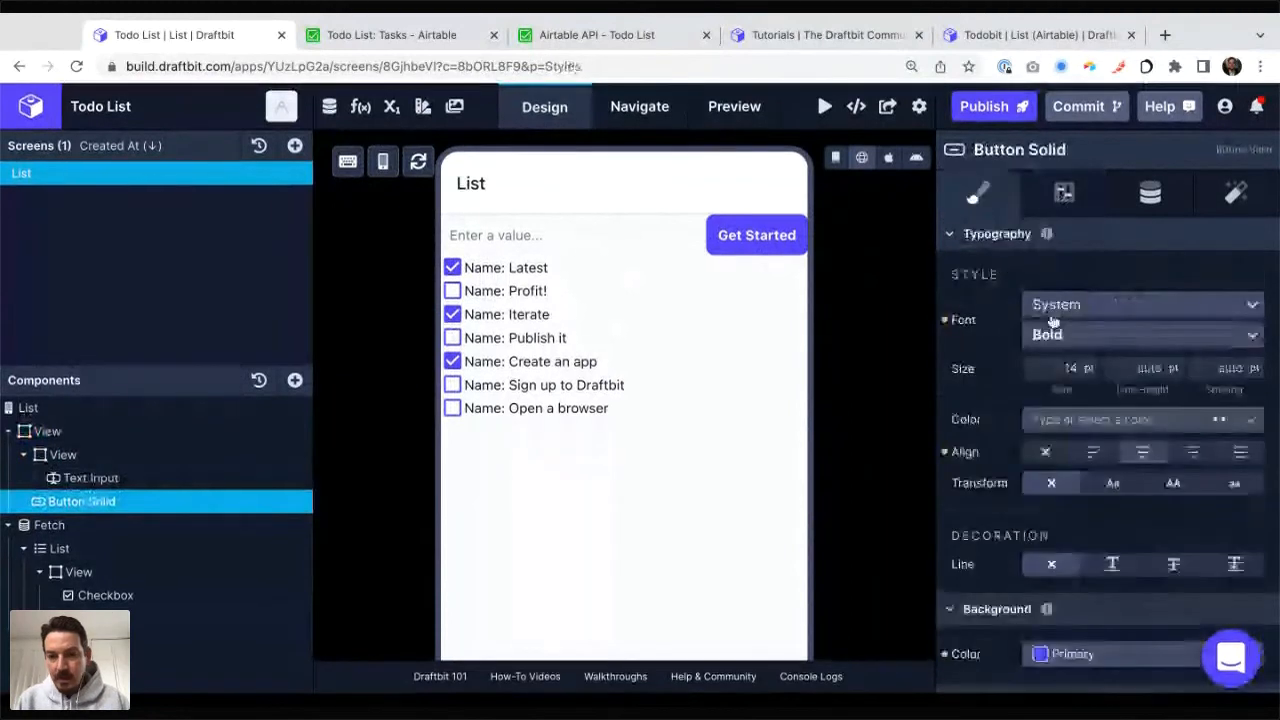
{"action": "scroll", "coordinate": [1052, 320], "scroll_direction": "down", "scroll_amount": 10}
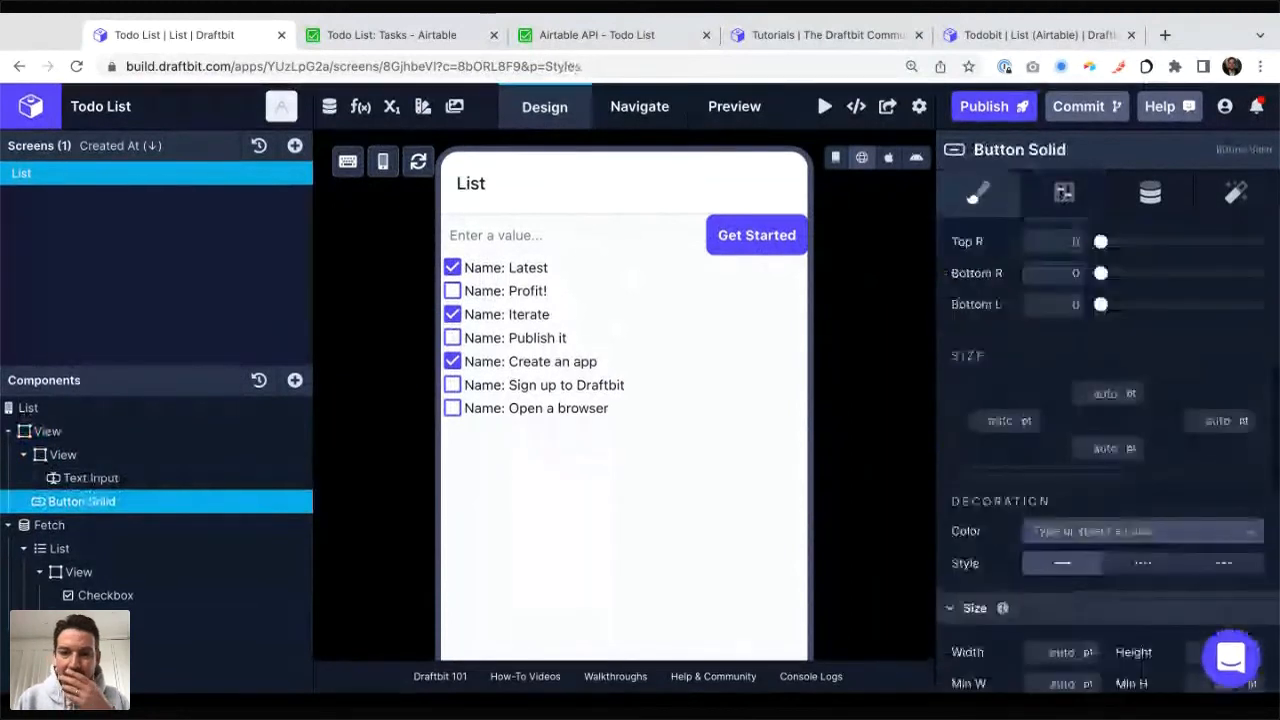
{"action": "scroll", "coordinate": [1108, 420], "scroll_direction": "down", "scroll_amount": 5}
{"action": "scroll", "coordinate": [1108, 420], "scroll_direction": "up", "scroll_amount": 2}
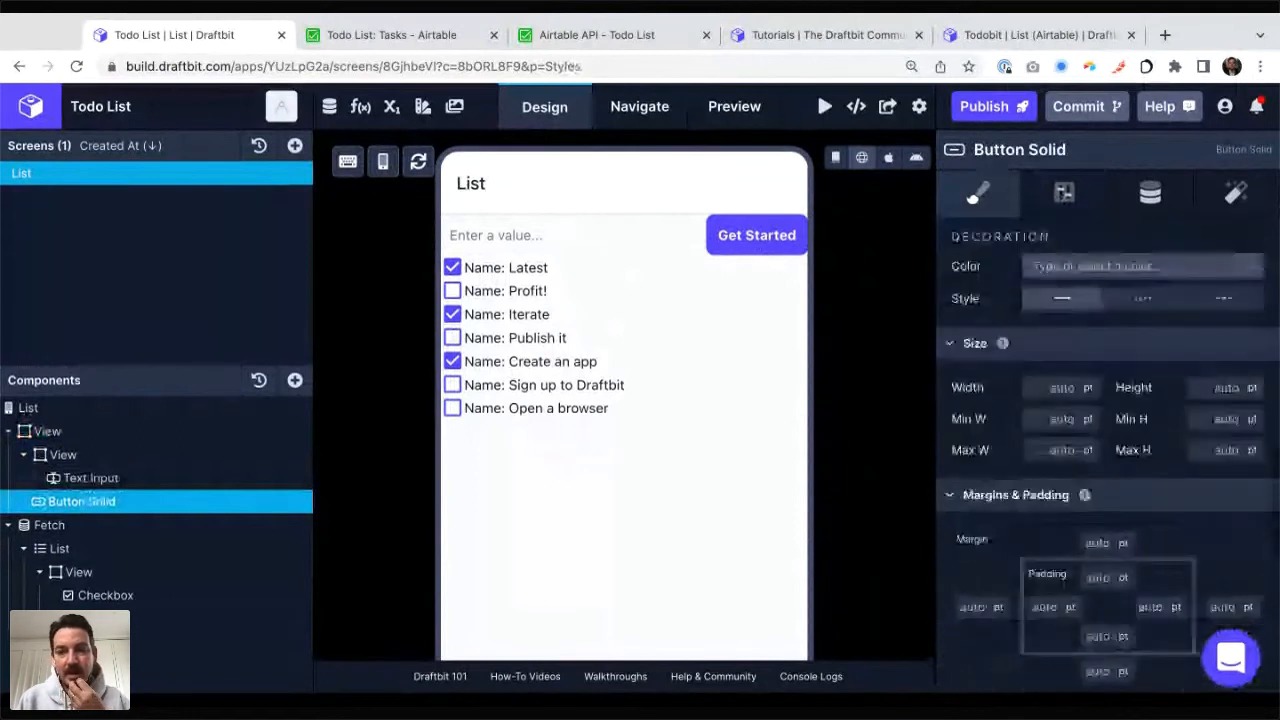
{"action": "left_click", "coordinate": [1228, 398]}
{"action": "type", "text": "20"}
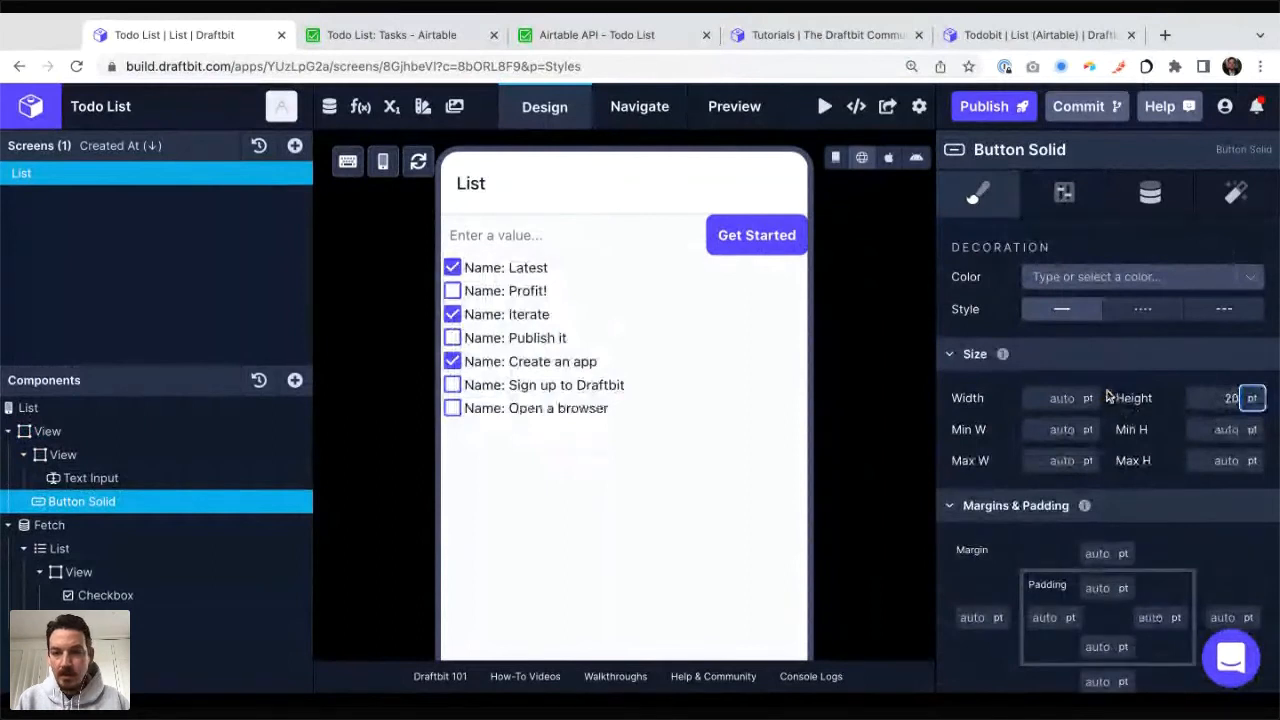
{"action": "left_click", "coordinate": [1111, 399]}
Step: Try font sizes of 12 pt and 5 pt on the button's label, and reset the size to its default
{"action": "scroll", "coordinate": [1106, 370], "scroll_direction": "up", "scroll_amount": 1}
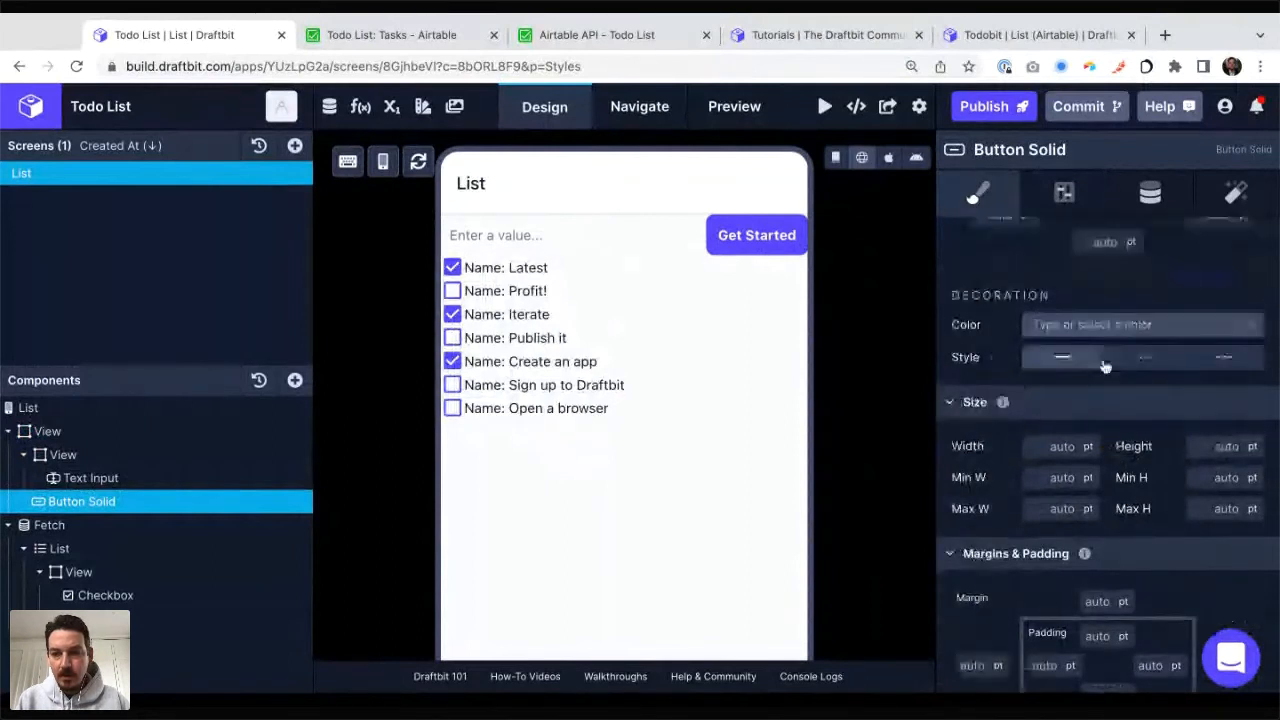
{"action": "scroll", "coordinate": [1105, 367], "scroll_direction": "up", "scroll_amount": 5}
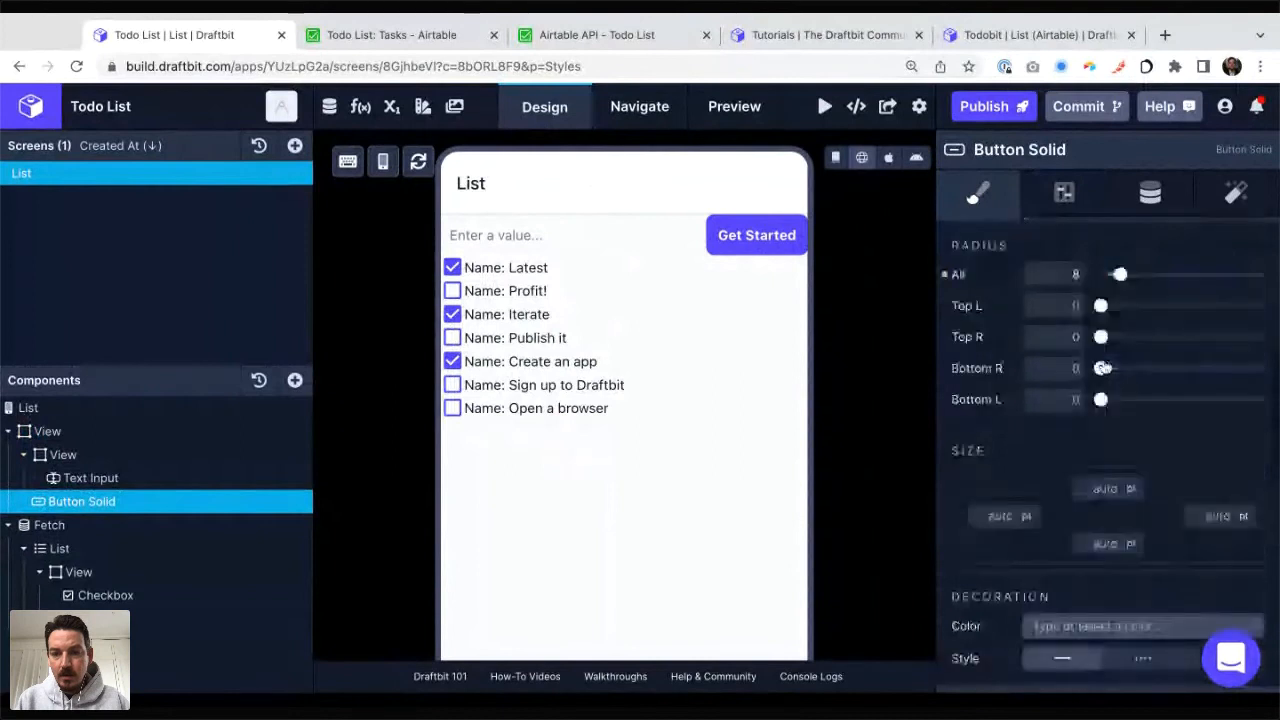
{"action": "scroll", "coordinate": [1105, 367], "scroll_direction": "up", "scroll_amount": 4}
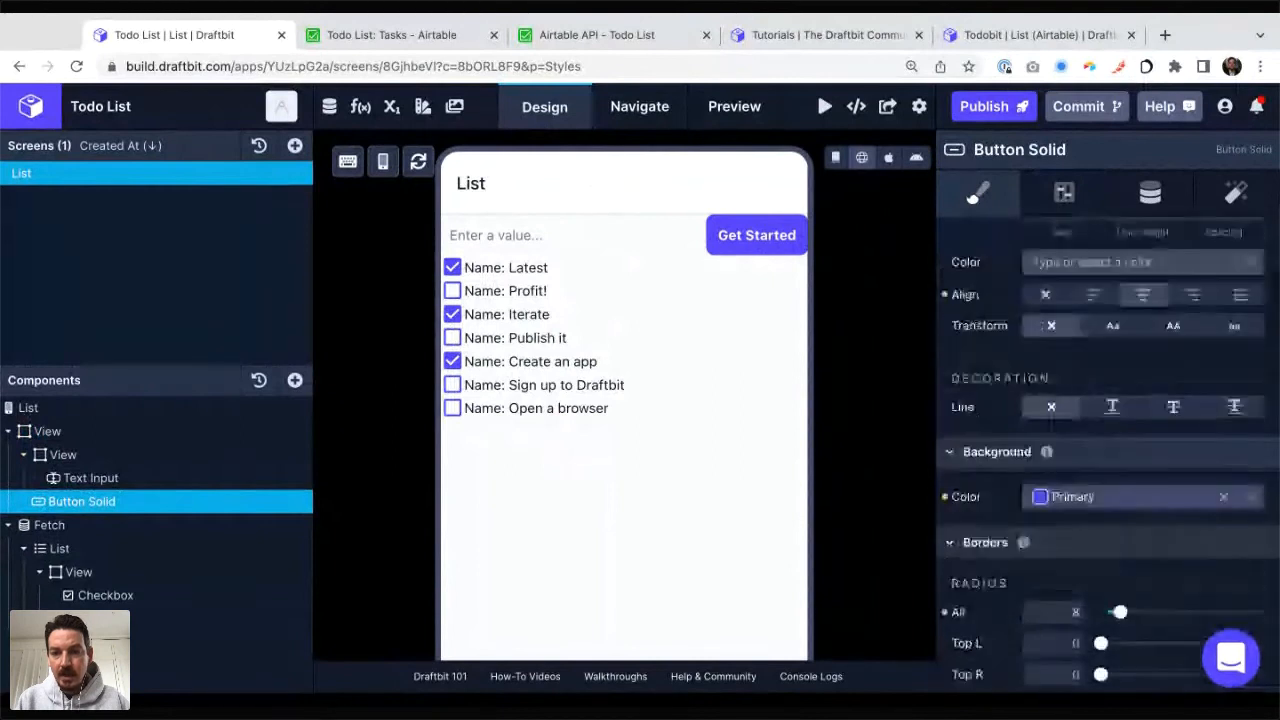
{"action": "scroll", "coordinate": [1095, 360], "scroll_direction": "up", "scroll_amount": 2}
{"action": "left_click", "coordinate": [1068, 368]}
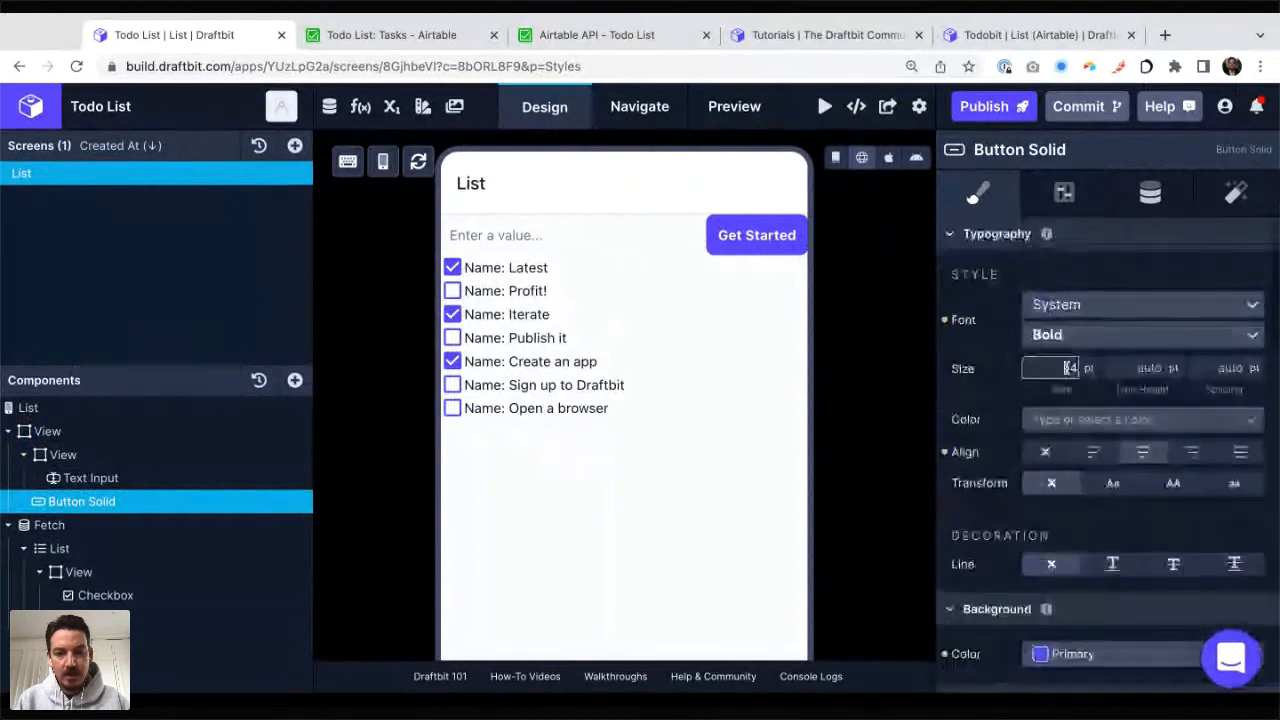
{"action": "type", "text": "12"}
{"action": "key", "text": "Tab"}
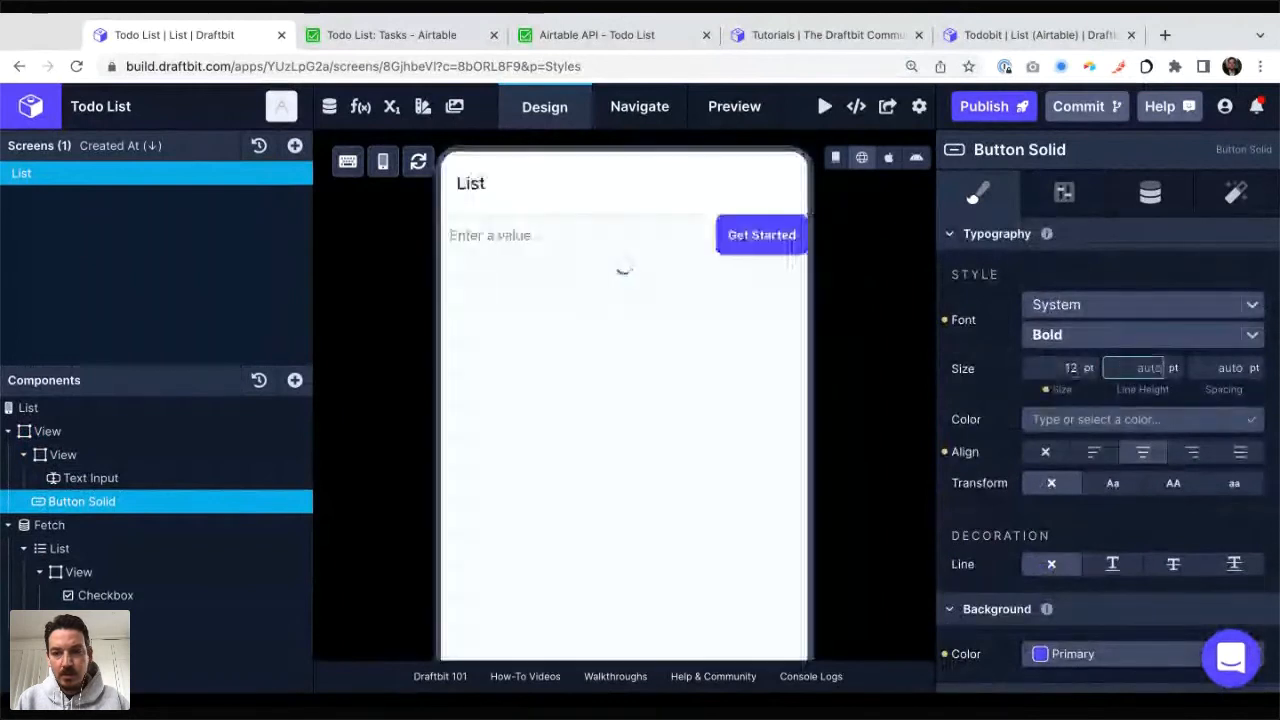
{"action": "key", "text": "shift+Tab"}
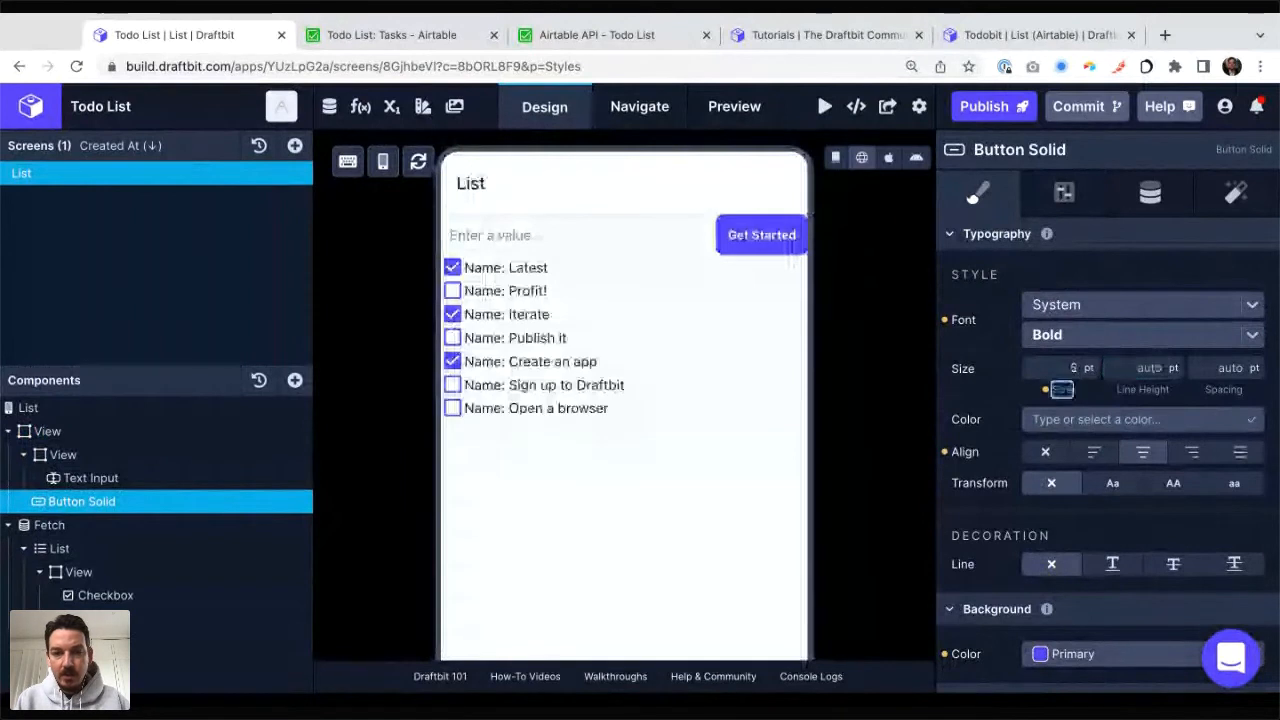
{"action": "left_click", "coordinate": [1069, 369]}
{"action": "left_click", "coordinate": [1067, 389]}
Step: Try setting the button's top and bottom padding to 0 pt
{"action": "scroll", "coordinate": [1118, 540], "scroll_direction": "down", "scroll_amount": 1}
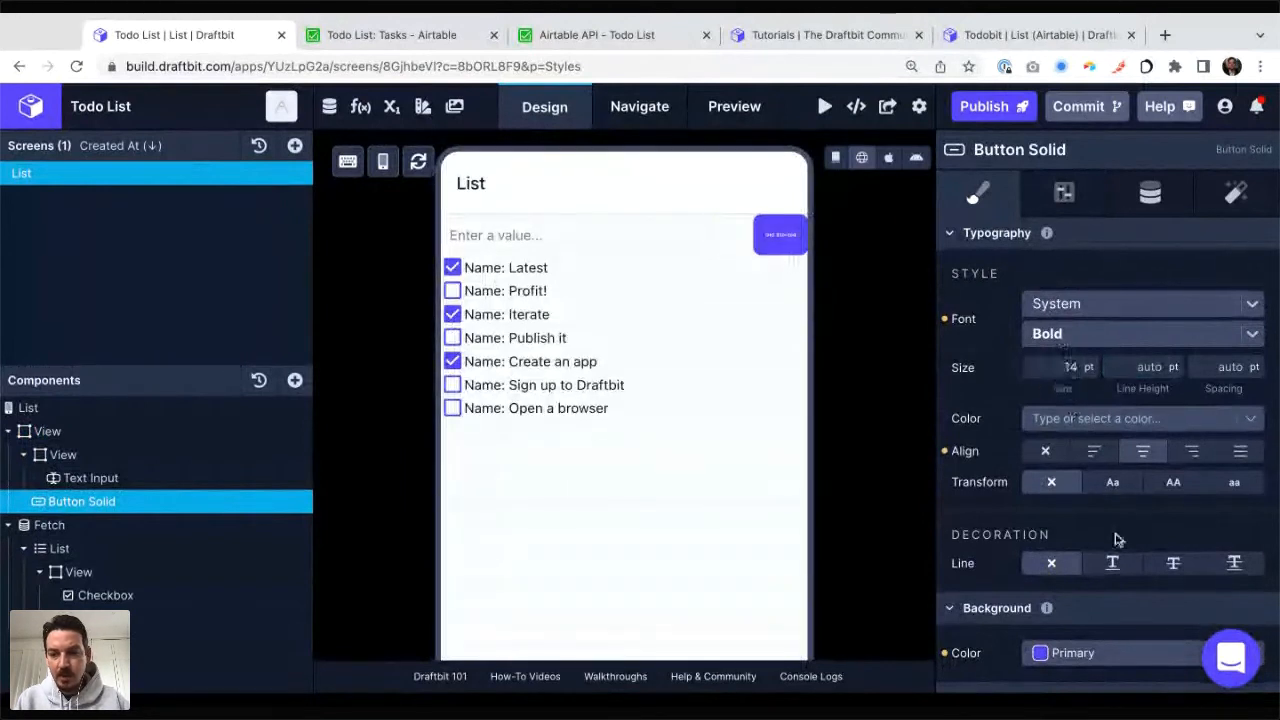
{"action": "scroll", "coordinate": [1118, 540], "scroll_direction": "down", "scroll_amount": 2}
{"action": "scroll", "coordinate": [1118, 540], "scroll_direction": "down", "scroll_amount": 5}
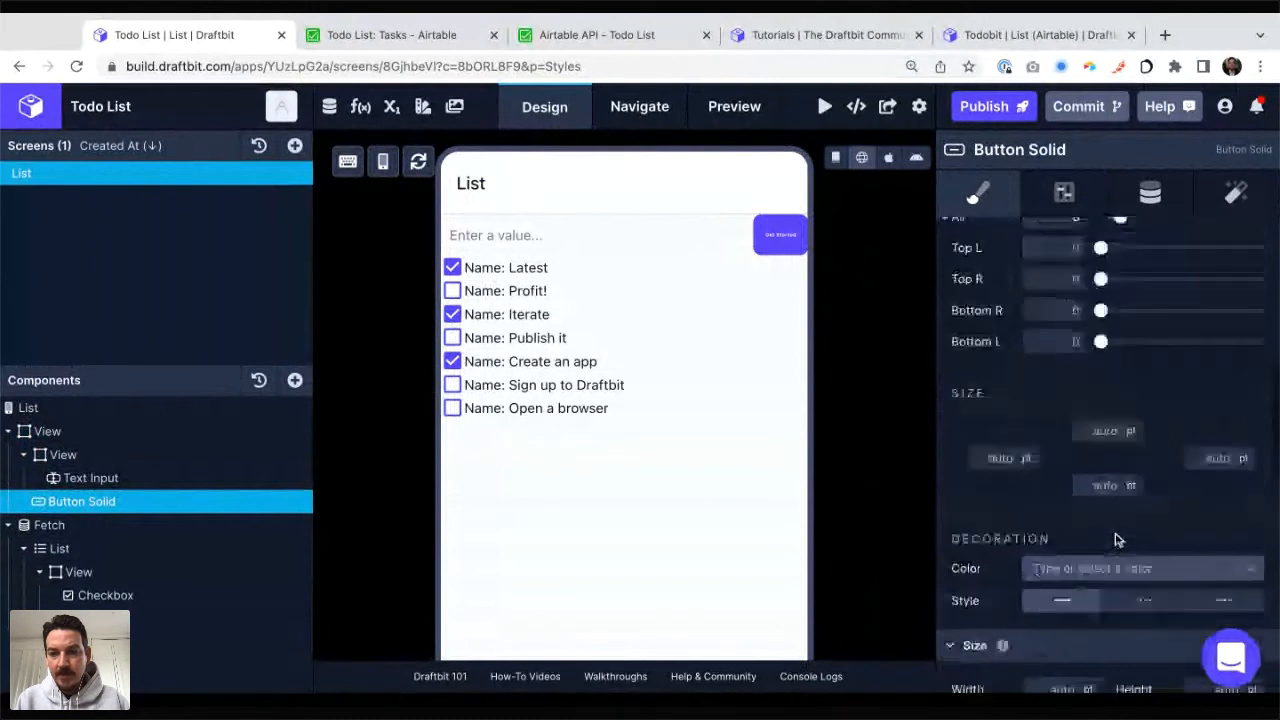
{"action": "scroll", "coordinate": [1118, 540], "scroll_direction": "down", "scroll_amount": 4}
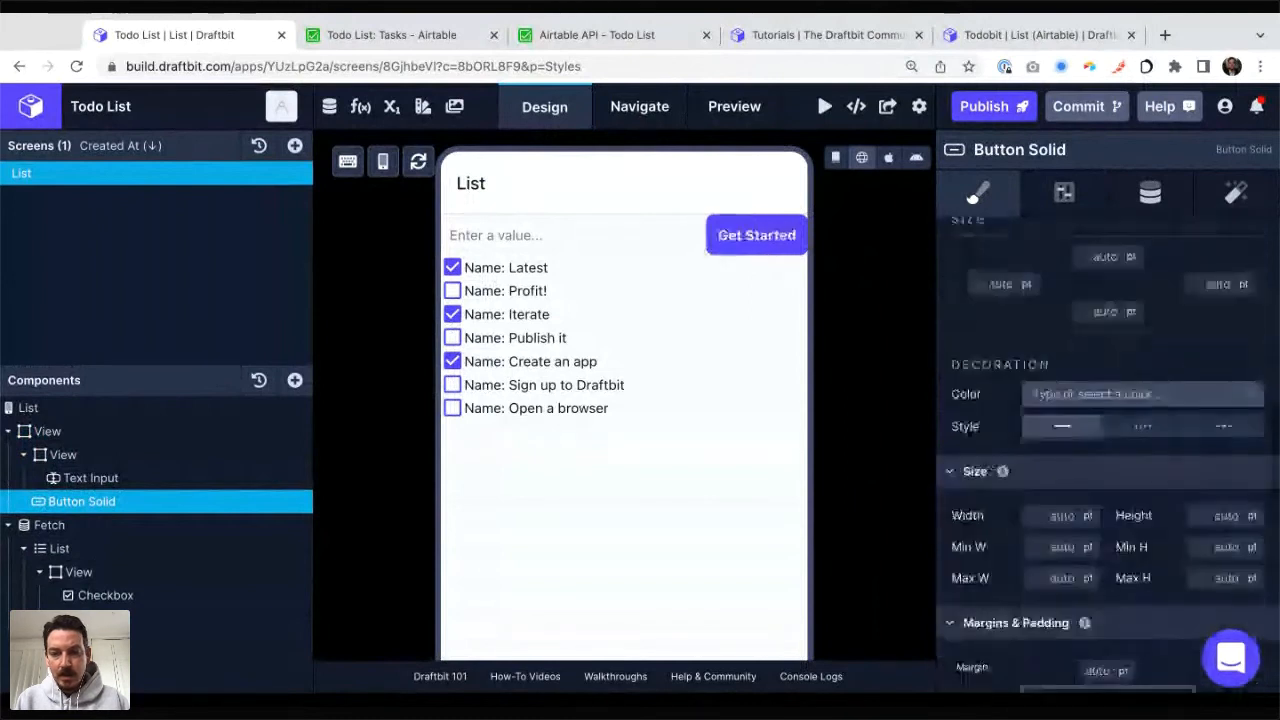
{"action": "left_click", "coordinate": [1100, 410]}
{"action": "type", "text": "0"}
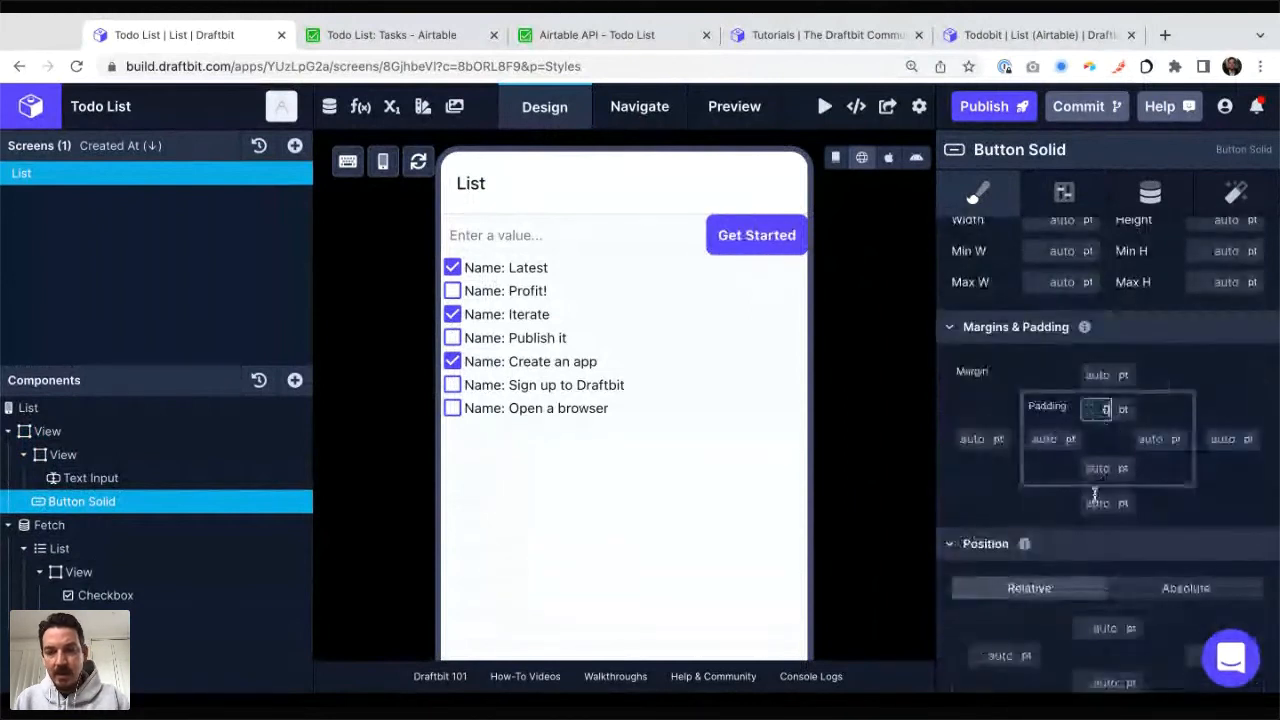
{"action": "left_click", "coordinate": [1100, 468]}
{"action": "type", "text": "0"}
{"action": "key", "text": "Tab"}
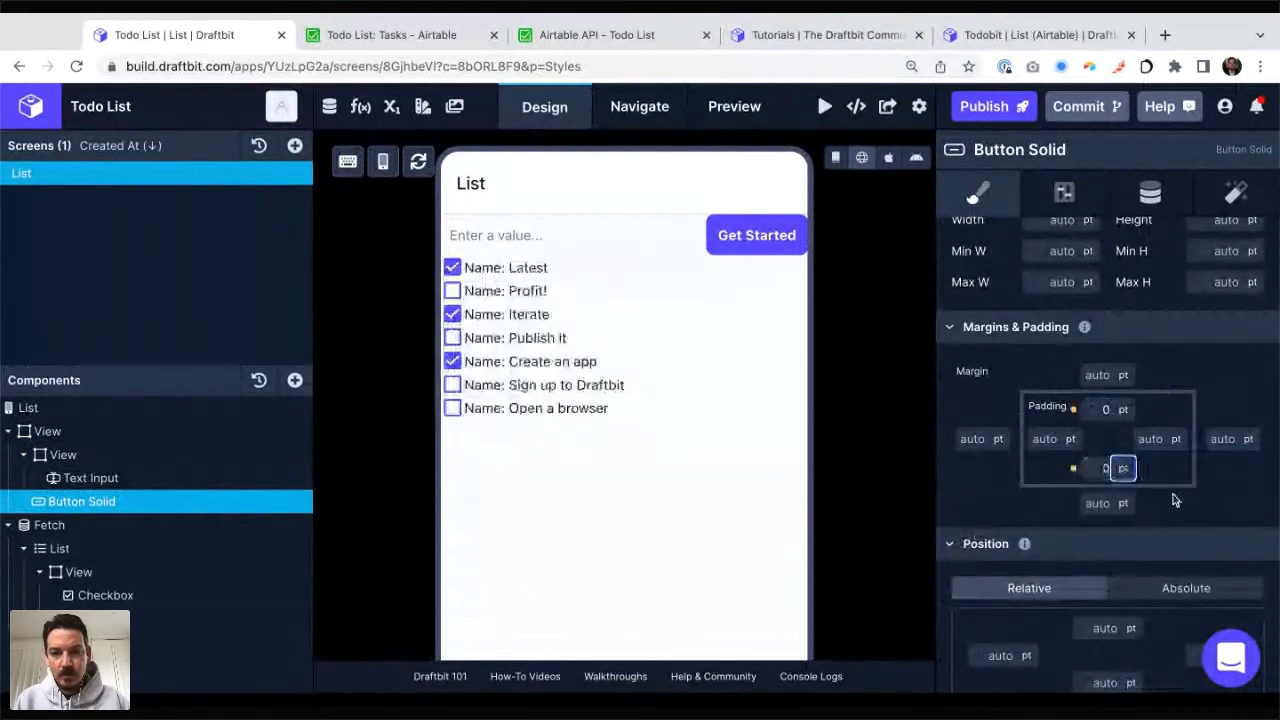
{"action": "left_click", "coordinate": [1178, 502]}
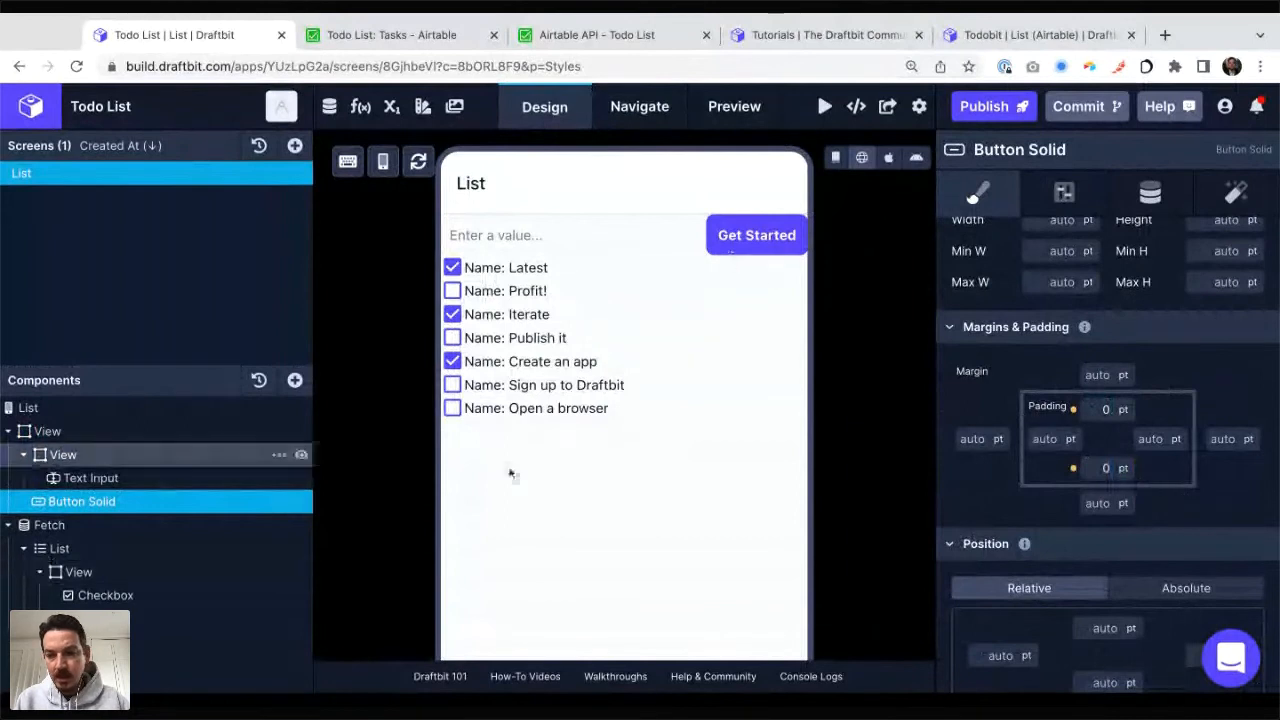
Step: Reset the button's top and bottom padding to auto
{"action": "scroll", "coordinate": [1207, 504], "scroll_direction": "down", "scroll_amount": 1}
{"action": "scroll", "coordinate": [1207, 504], "scroll_direction": "down", "scroll_amount": 4}
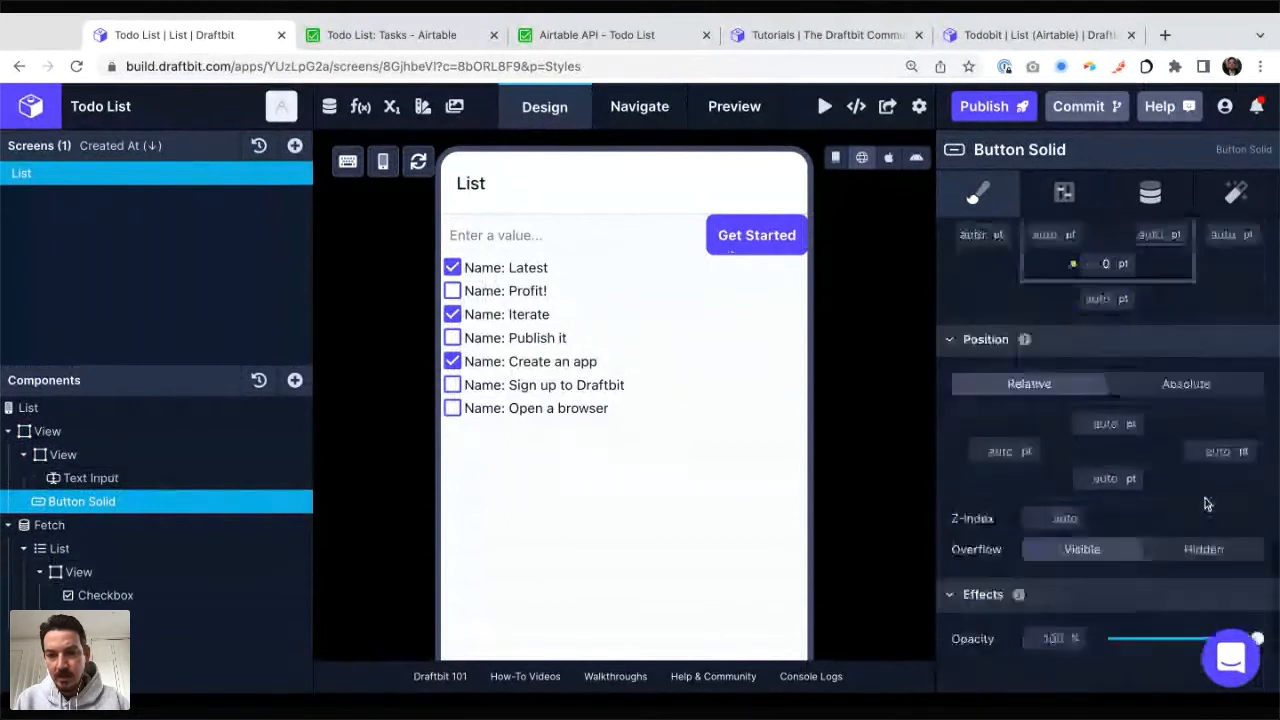
{"action": "scroll", "coordinate": [1207, 504], "scroll_direction": "up", "scroll_amount": 5}
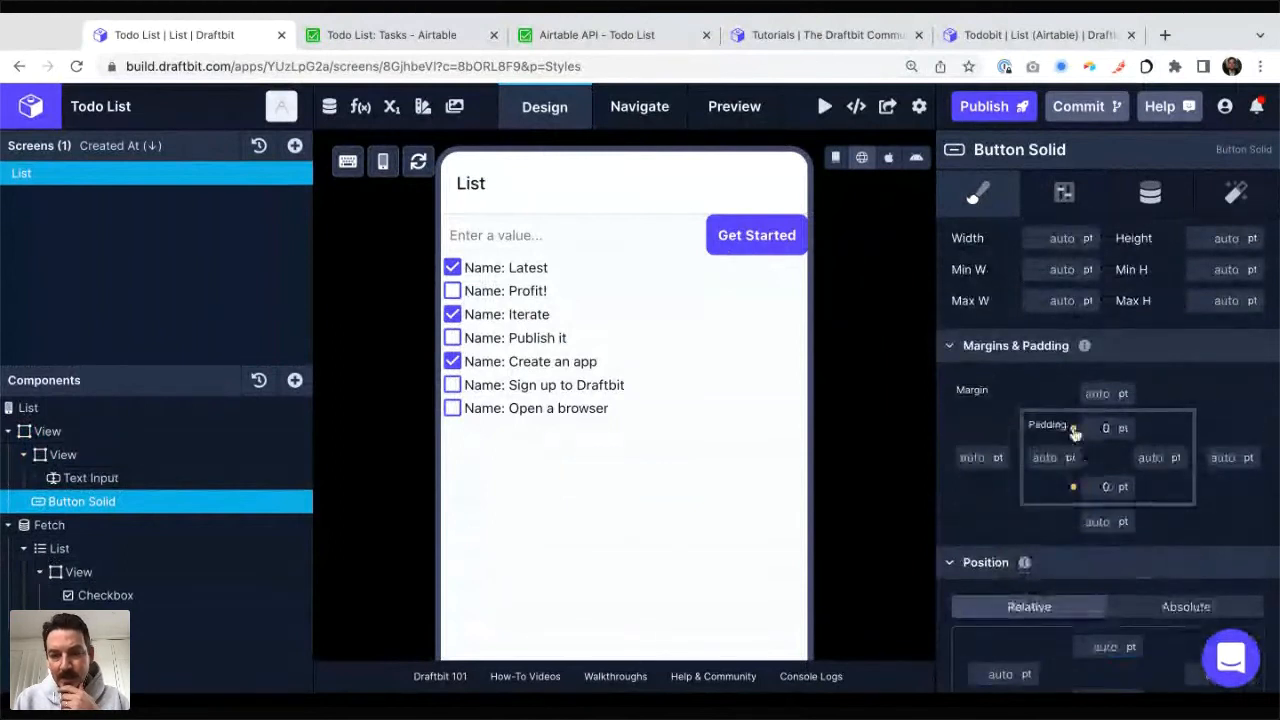
{"action": "left_click", "coordinate": [1075, 432]}
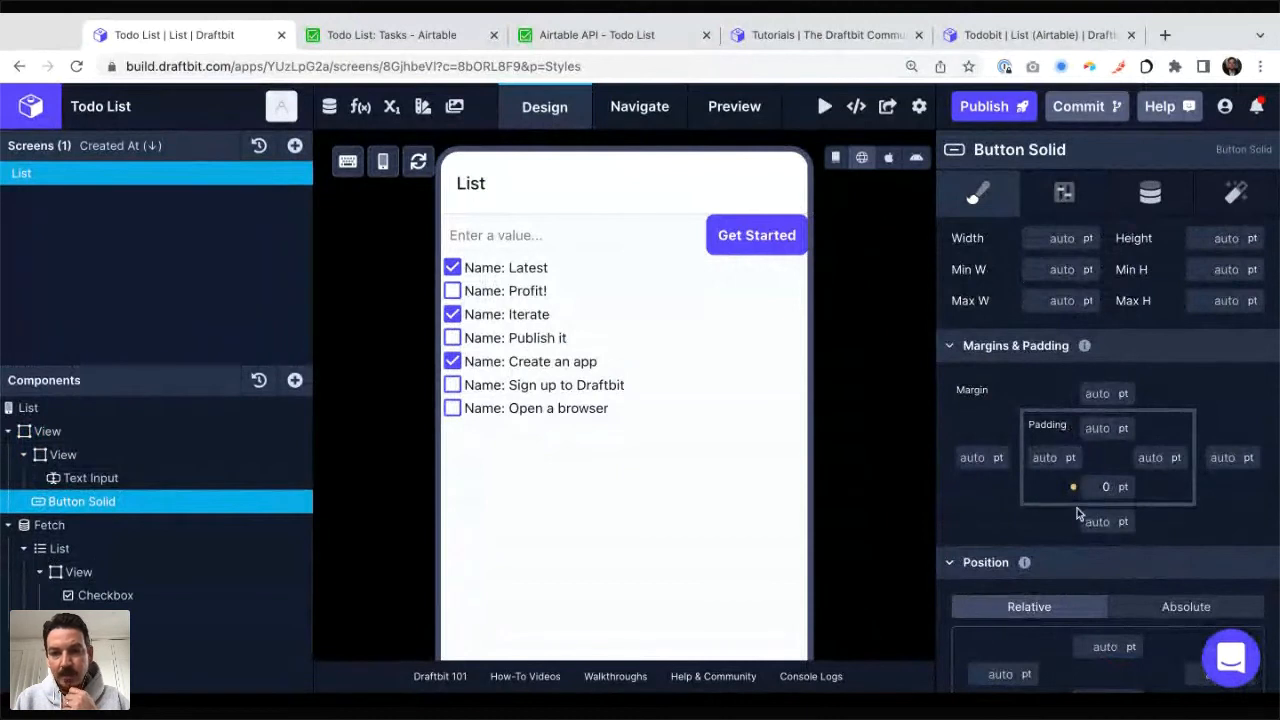
{"action": "left_click", "coordinate": [1073, 489]}
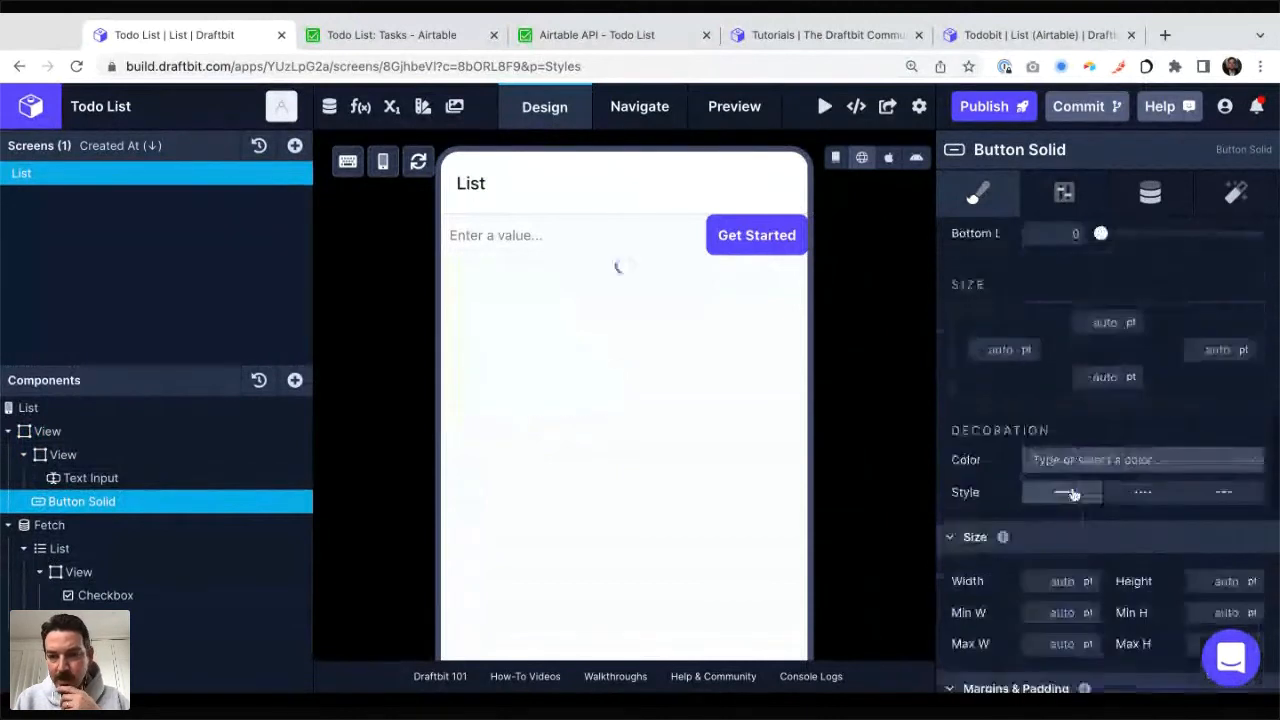
{"action": "scroll", "coordinate": [1044, 470], "scroll_direction": "up", "scroll_amount": 6}
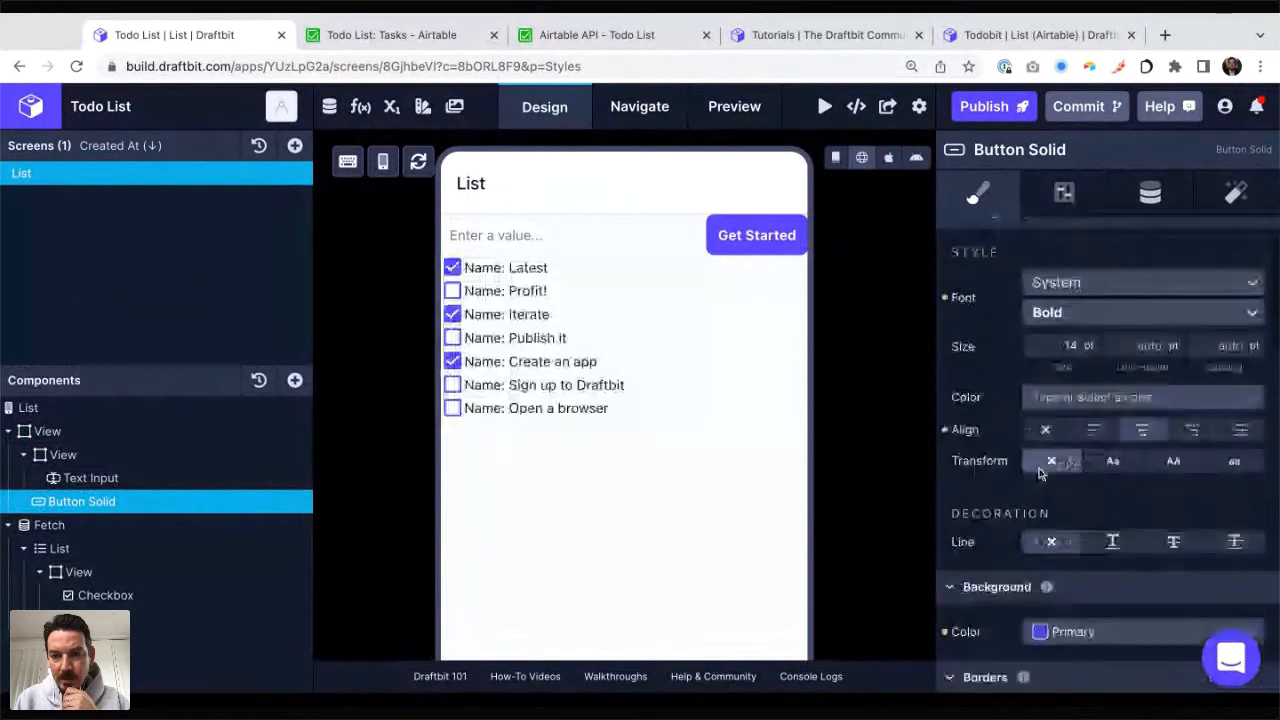
{"action": "left_click", "coordinate": [1064, 316]}
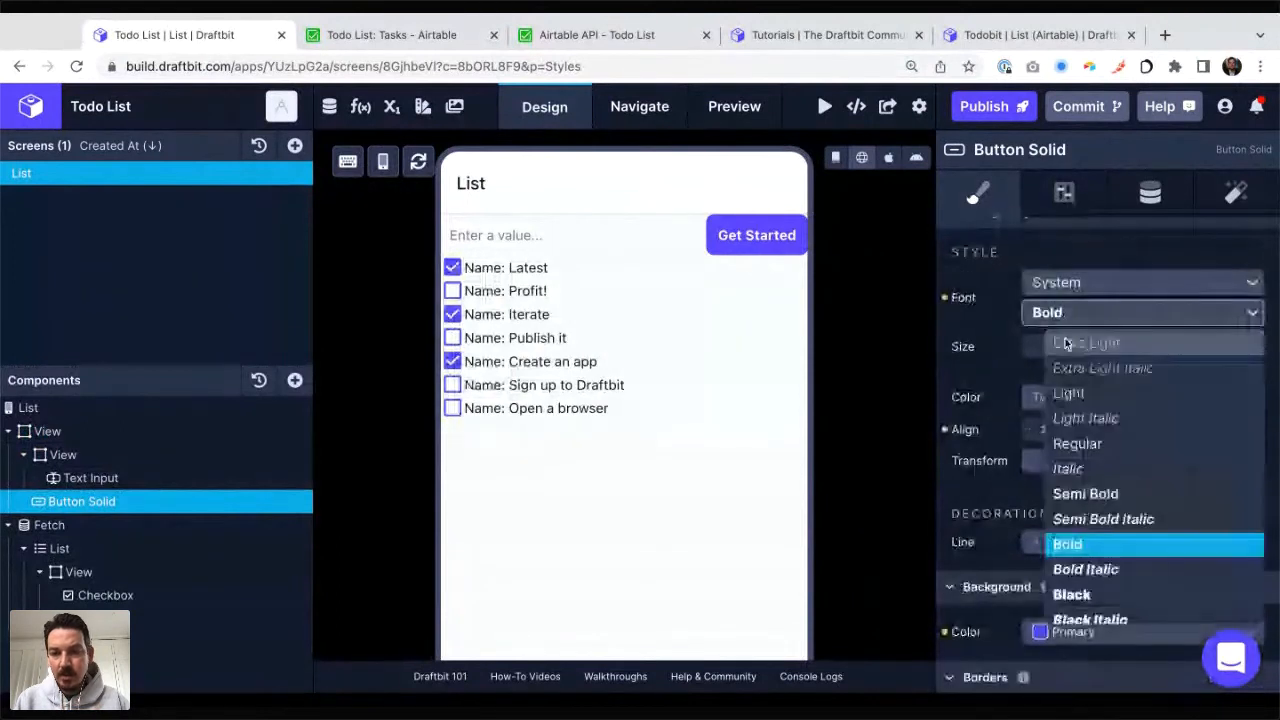
{"action": "left_click", "coordinate": [1048, 284]}
{"action": "left_click", "coordinate": [1032, 313]}
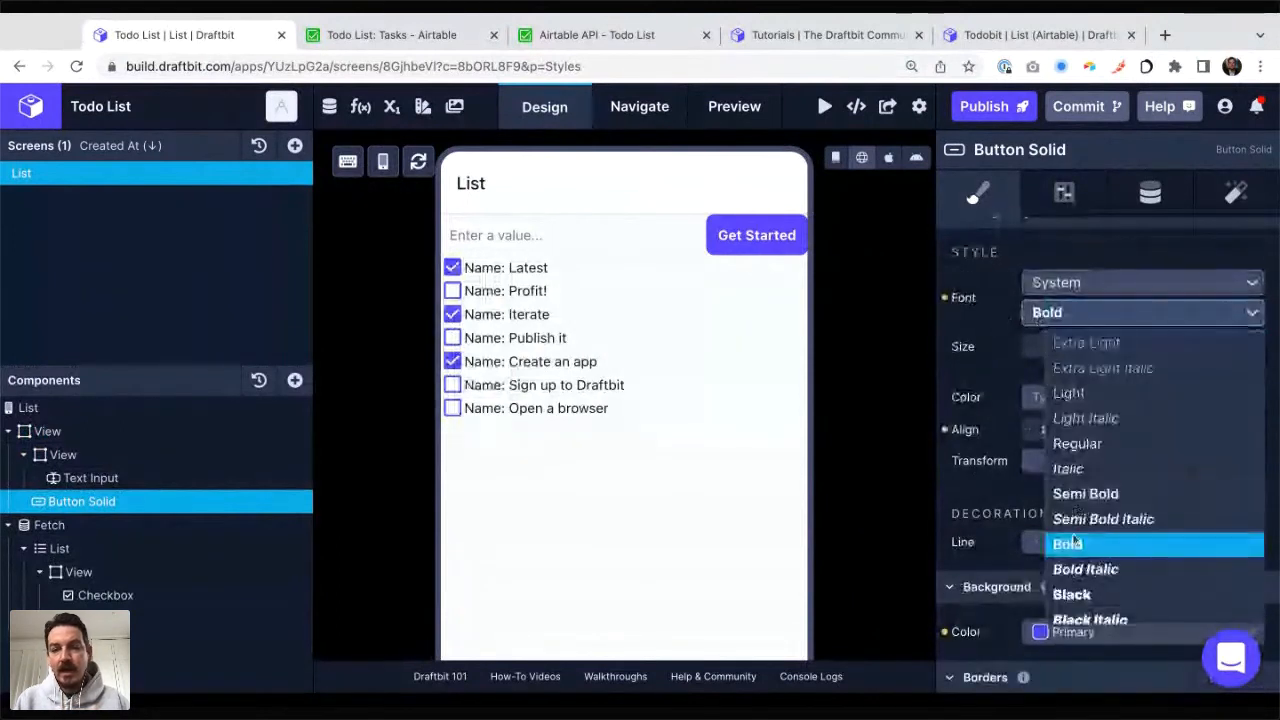
Step: Change the button's label text to "Add a task"
{"action": "left_click", "coordinate": [1150, 193]}
{"action": "left_click_drag", "start_coordinate": [992, 281], "coordinate": [1064, 290]}
{"action": "key", "text": "ctrl+a"}
{"action": "type", "text": "Add a"}
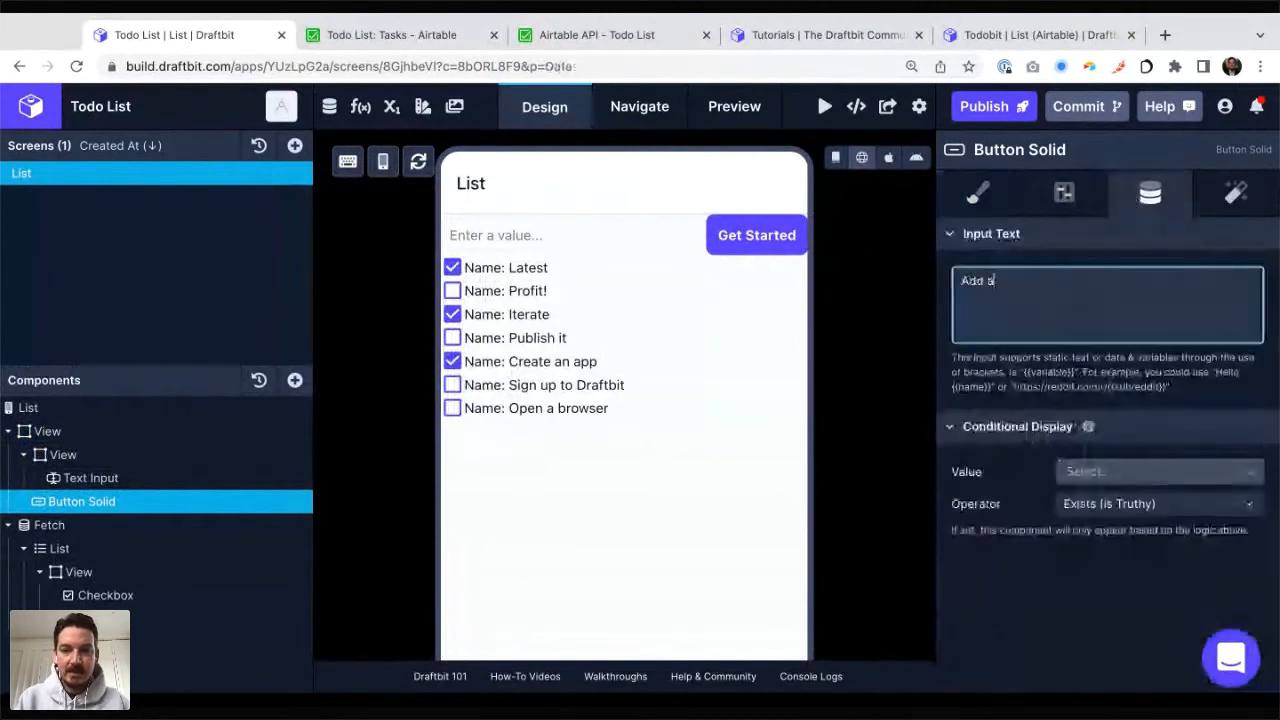
{"action": "type", "text": " task"}
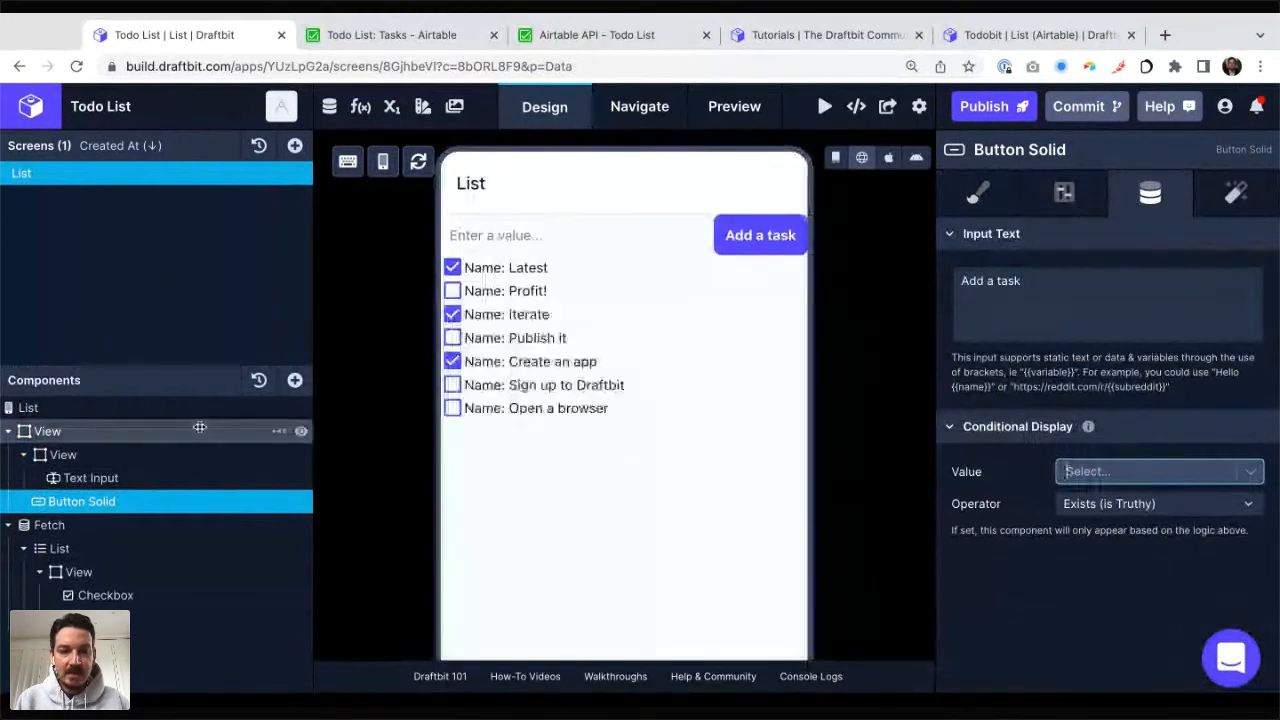
Step: Set the text input's placeholder text to "Task name"
{"action": "left_click", "coordinate": [107, 480]}
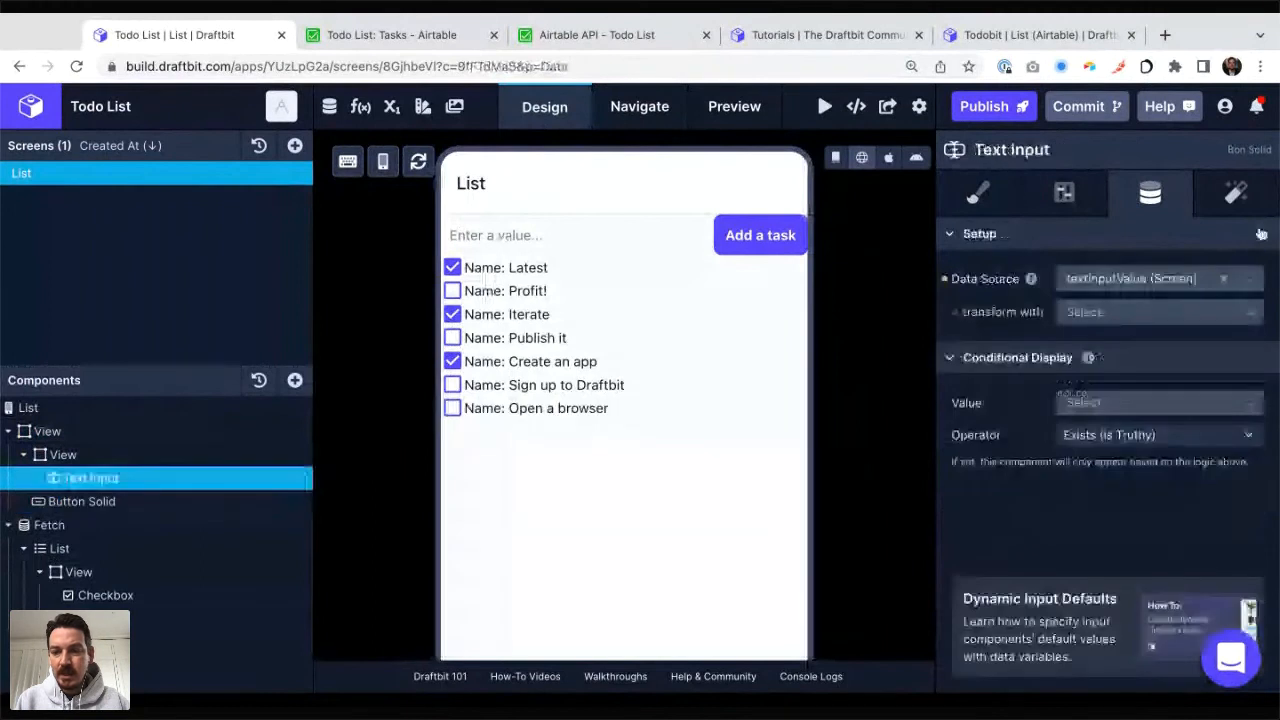
{"action": "left_click", "coordinate": [1068, 193]}
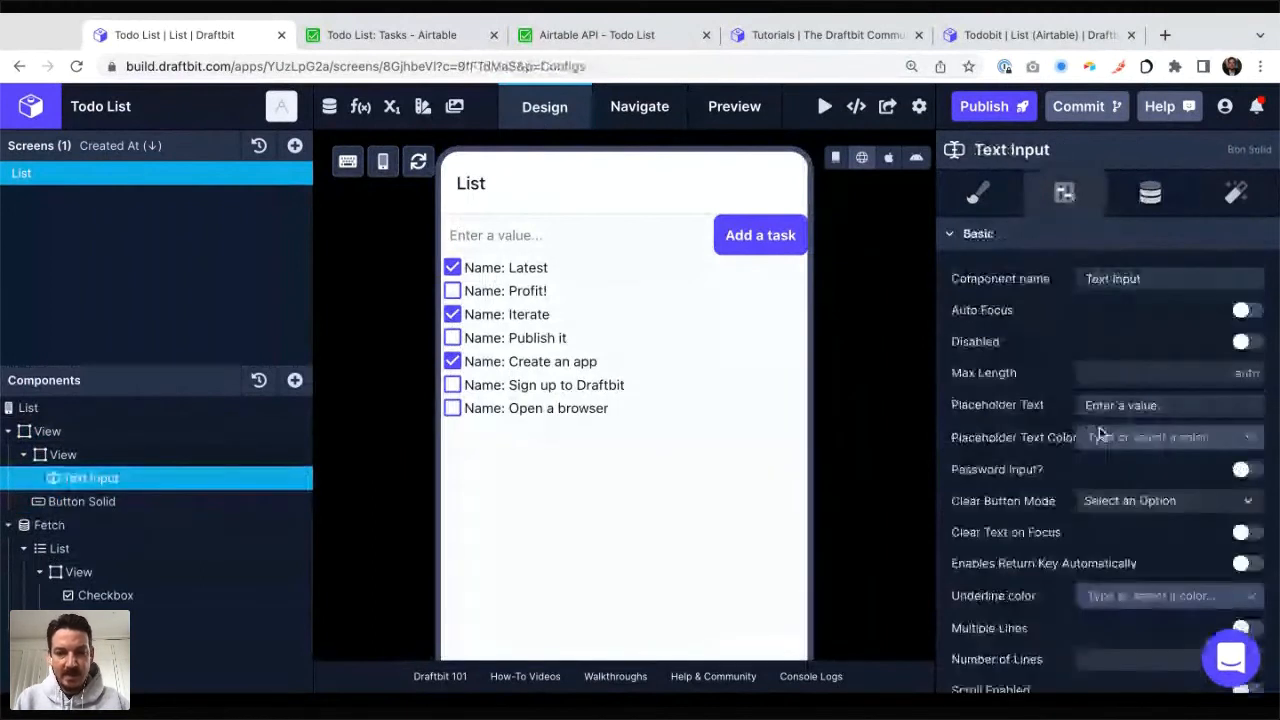
{"action": "left_click", "coordinate": [1100, 405]}
{"action": "type", "text": "Task n"}
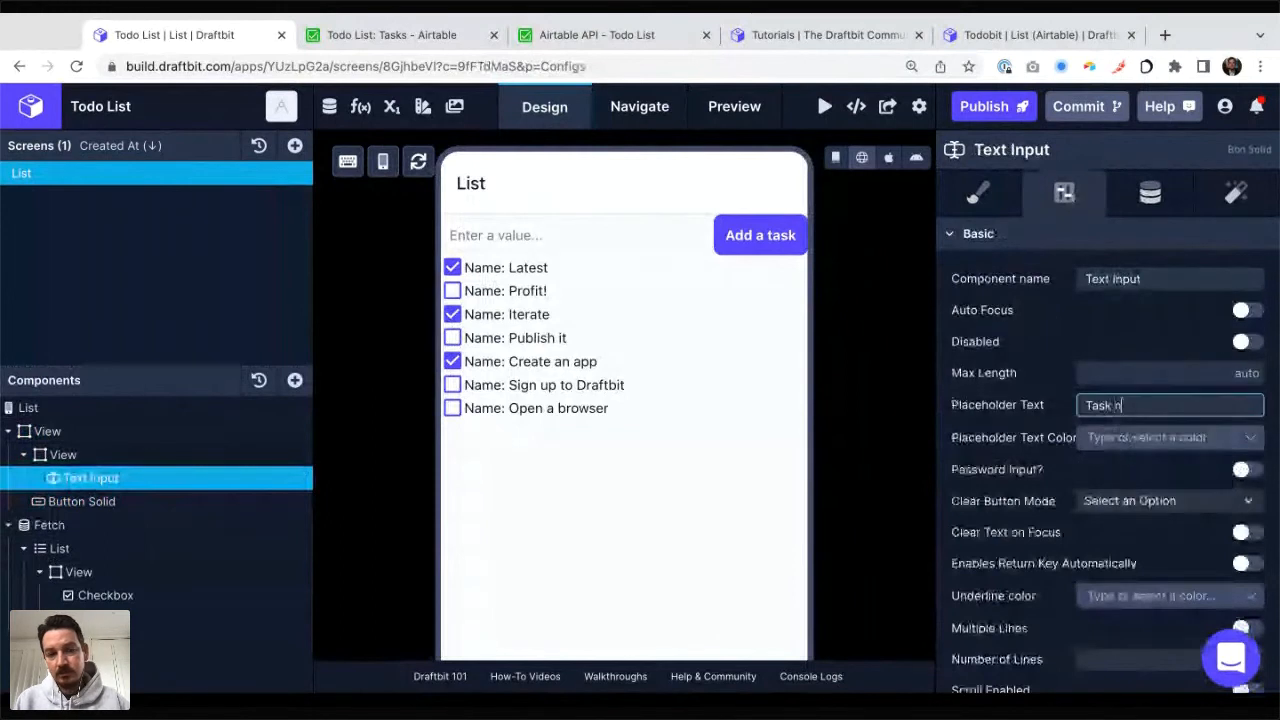
{"action": "type", "text": "ame"}
{"action": "key", "text": "Tab"}
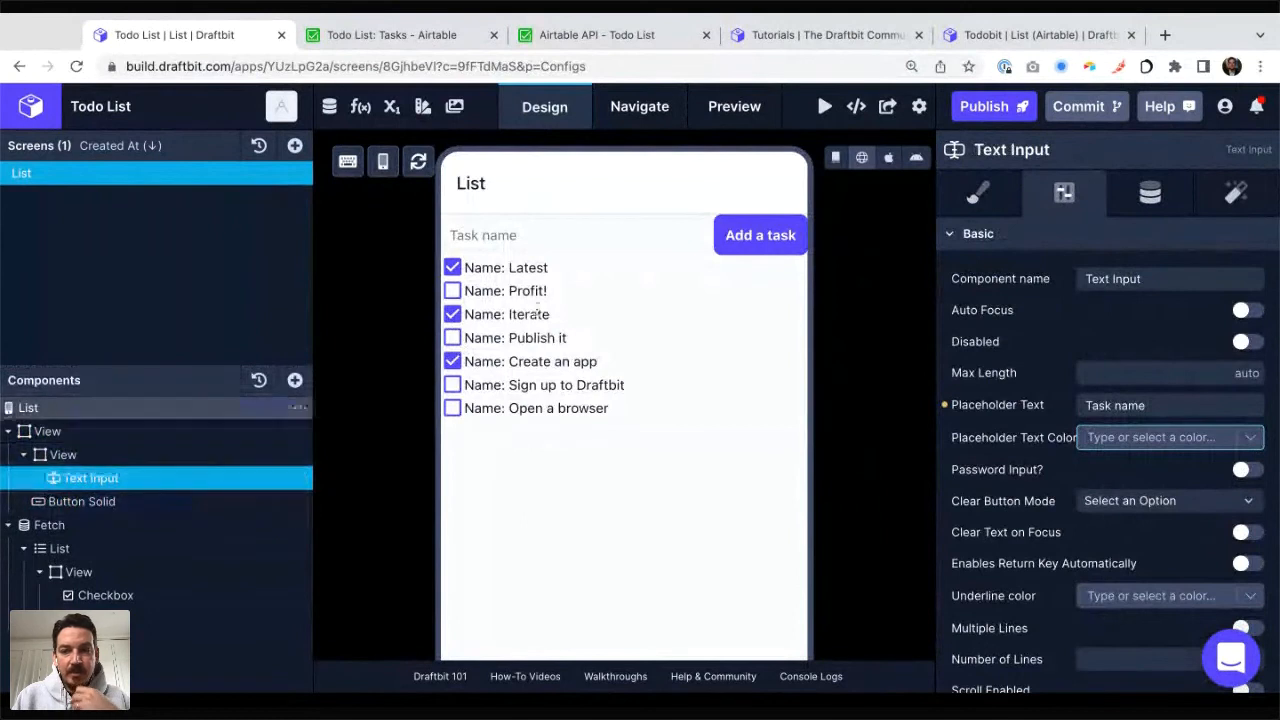
Step: Examine the text input's data source, the app, device and screen variables, and the configuration of the textInputValue screen variable
{"action": "left_click", "coordinate": [1149, 197]}
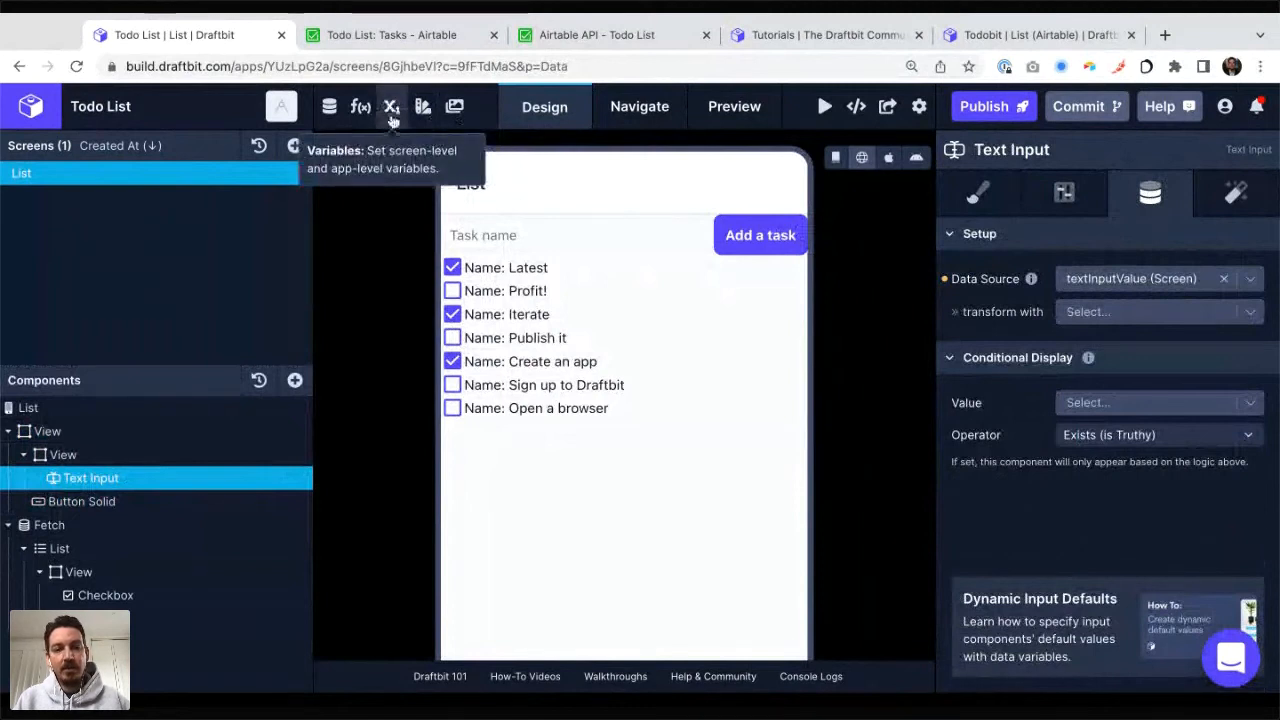
{"action": "left_click", "coordinate": [391, 110]}
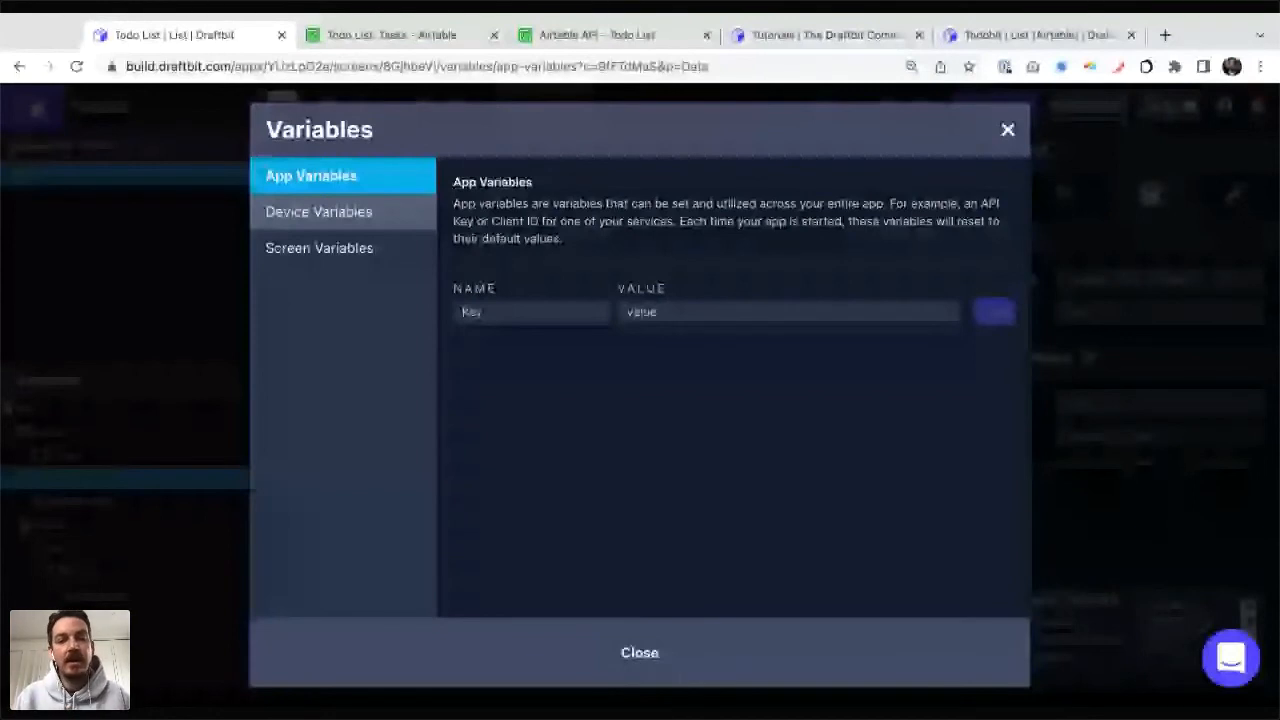
{"action": "left_click", "coordinate": [300, 215]}
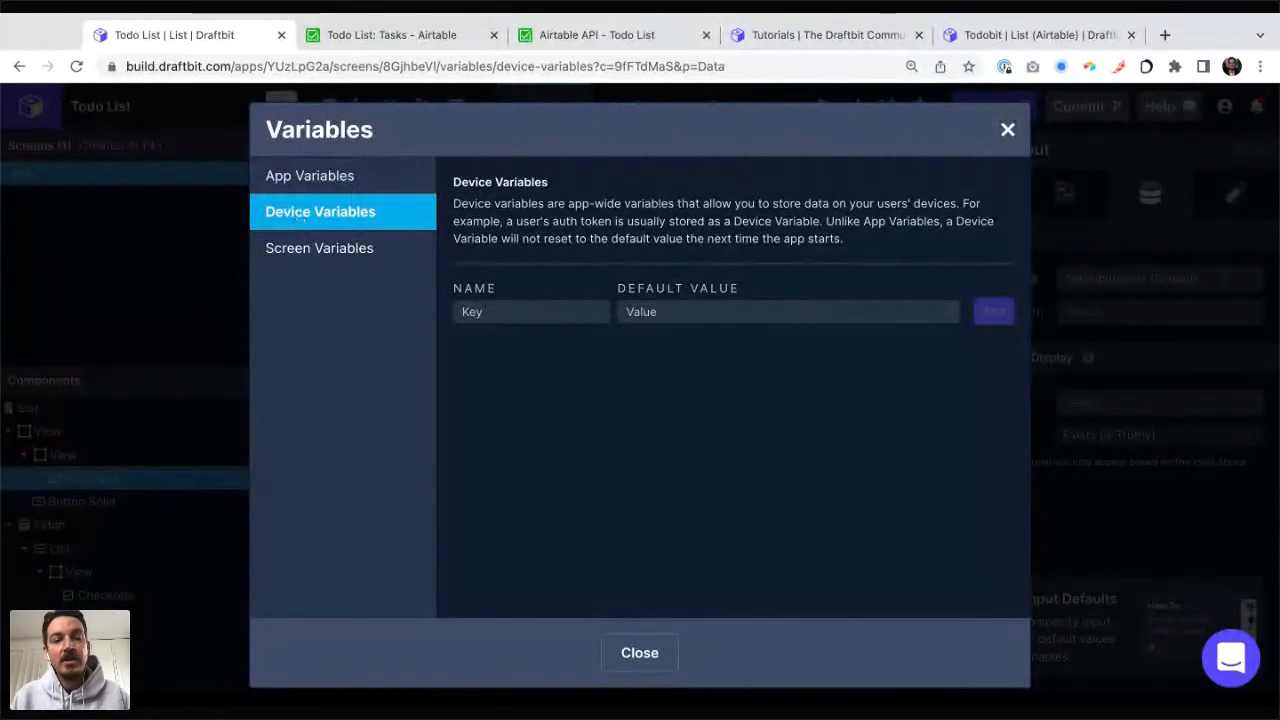
{"action": "left_click", "coordinate": [316, 258]}
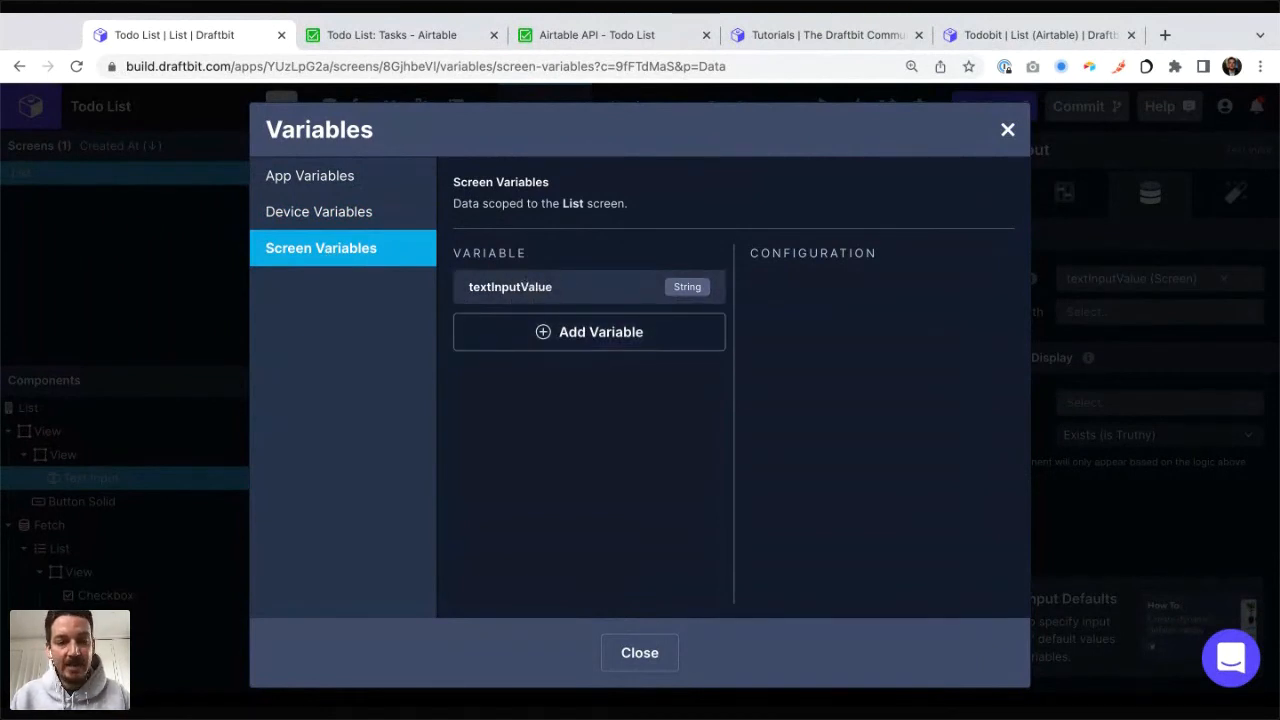
{"action": "left_click", "coordinate": [510, 290]}
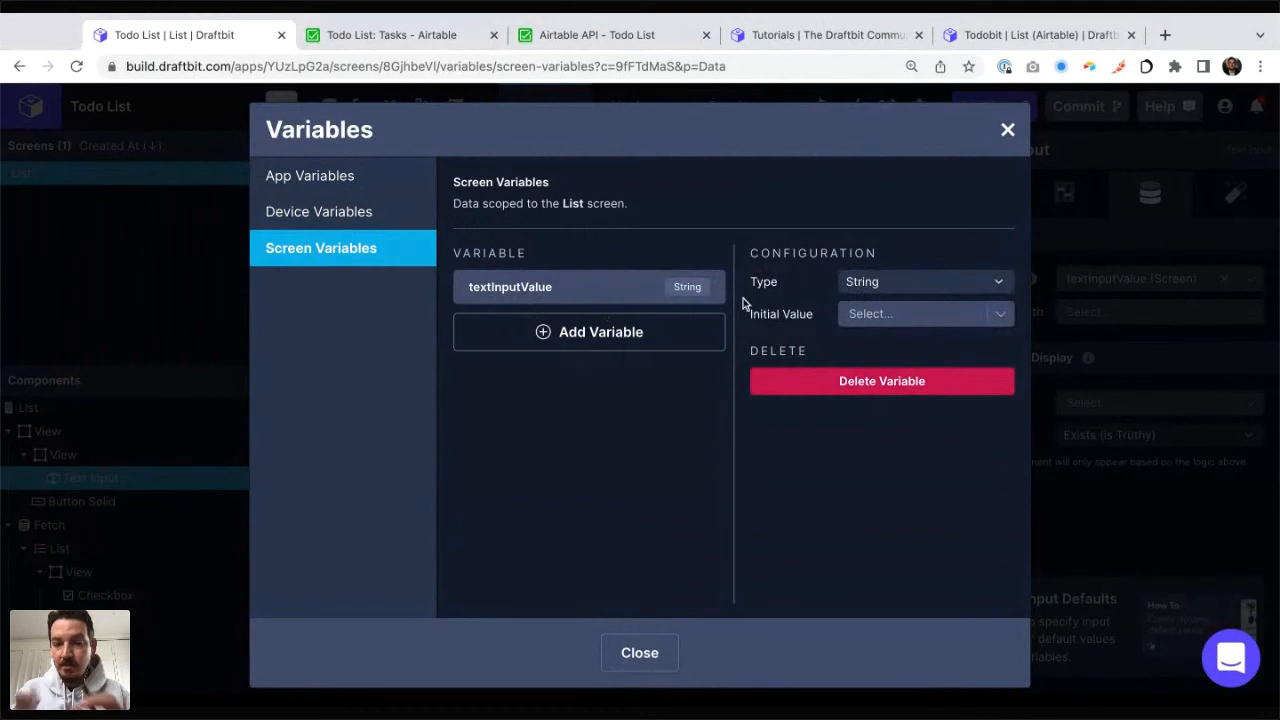
{"action": "left_click", "coordinate": [1008, 131]}
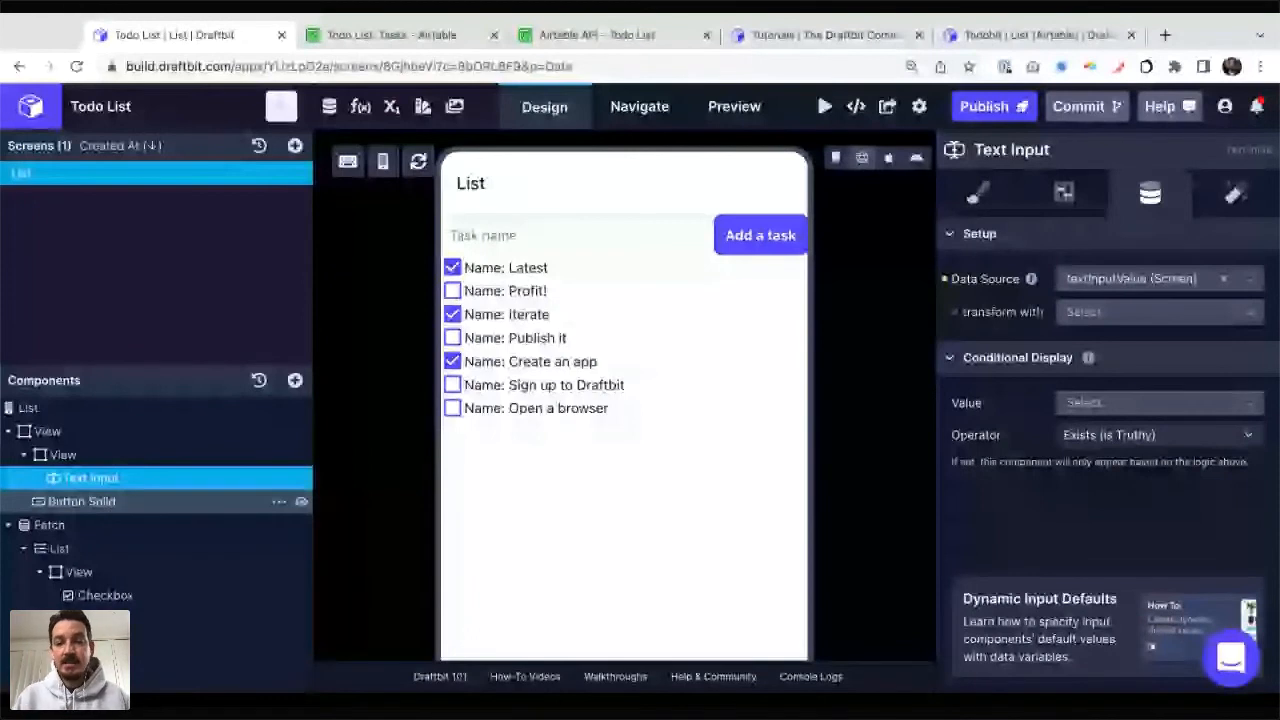
Step: Start a new endpoint in the Todo List (Airtable) service and name it "Create Task"
{"action": "left_click", "coordinate": [82, 501]}
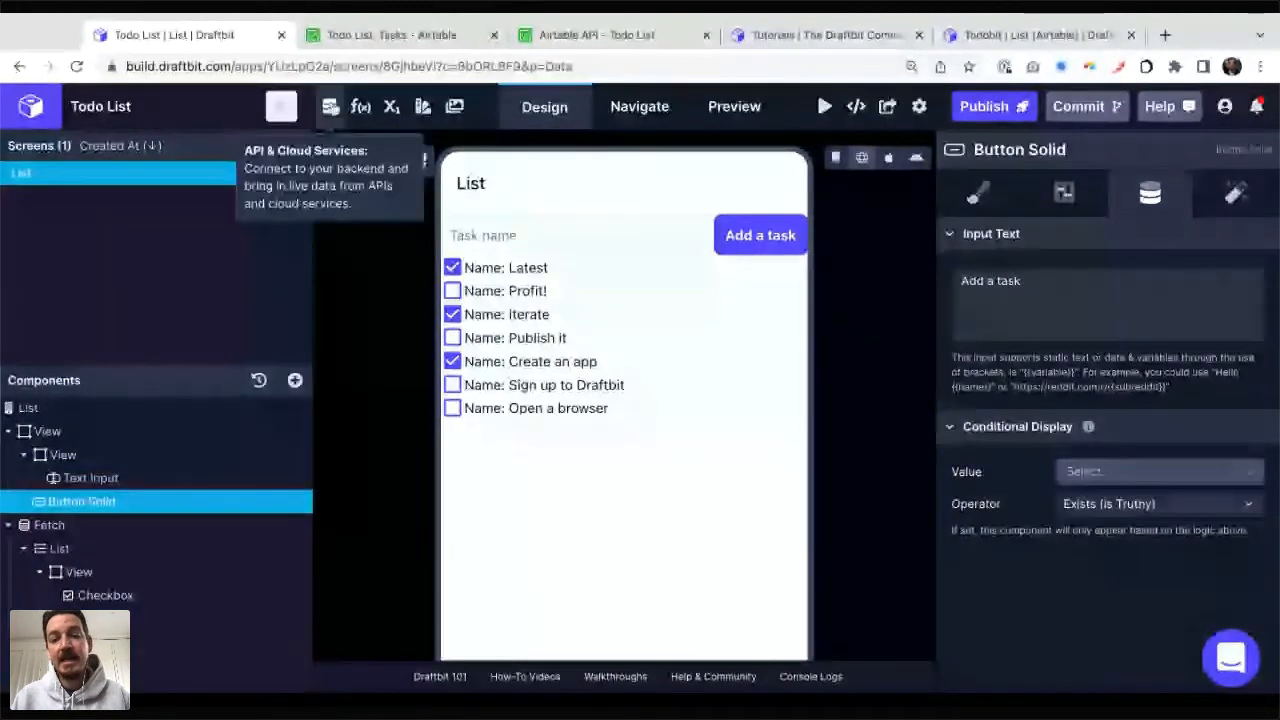
{"action": "left_click", "coordinate": [330, 106]}
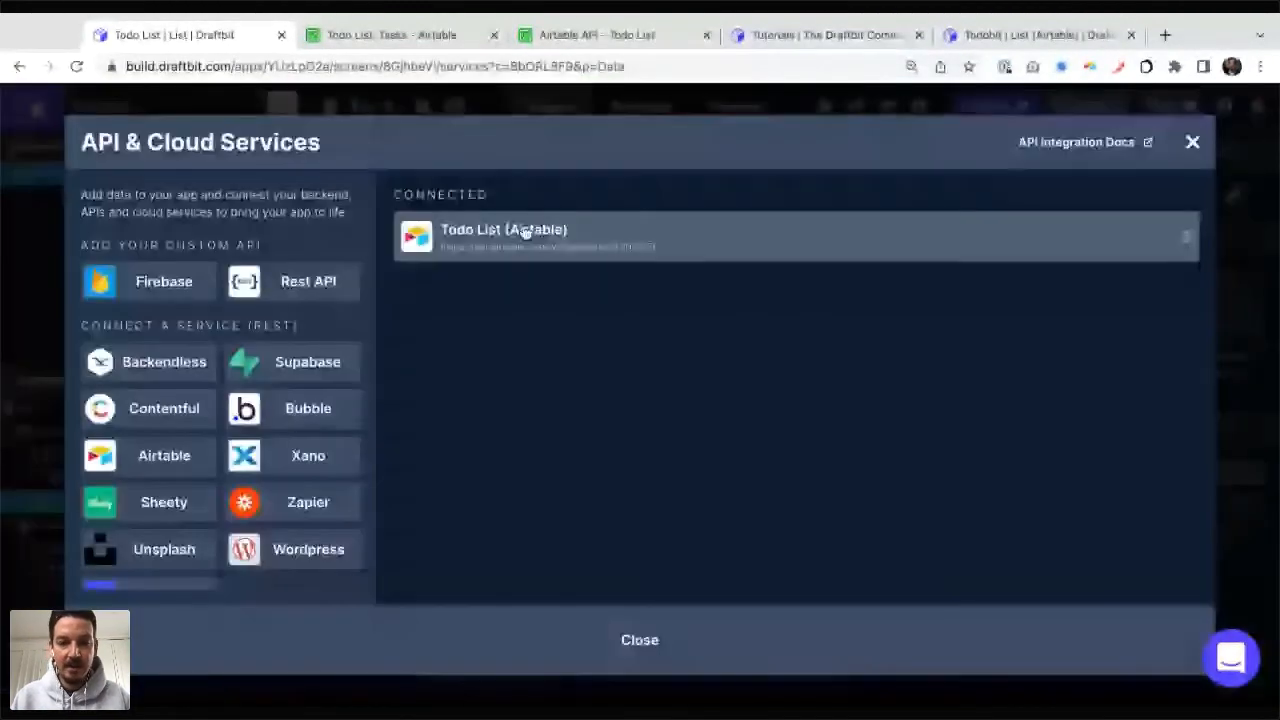
{"action": "left_click", "coordinate": [524, 232]}
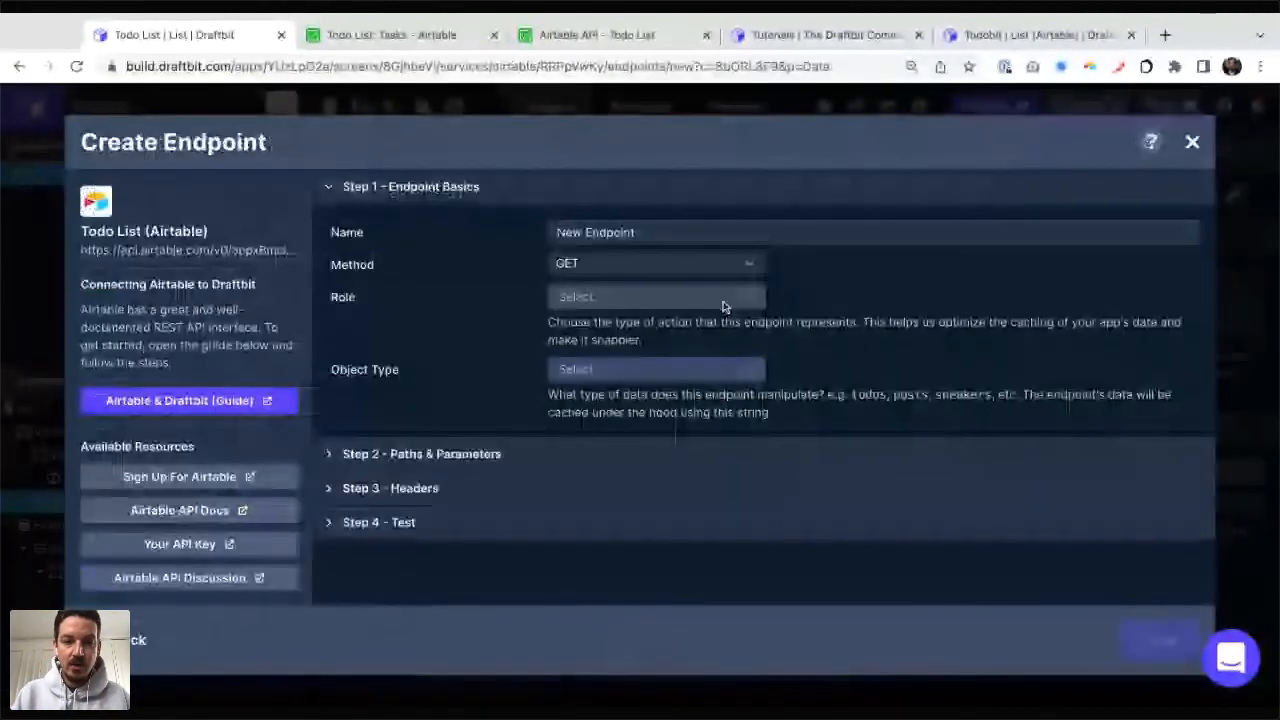
{"action": "left_click", "coordinate": [637, 229]}
{"action": "type", "text": "Crete"}
{"action": "key", "text": "BackSpace"}
{"action": "key", "text": "BackSpace"}
{"action": "key", "text": "BackSpace"}
{"action": "type", "text": "ate Task"}
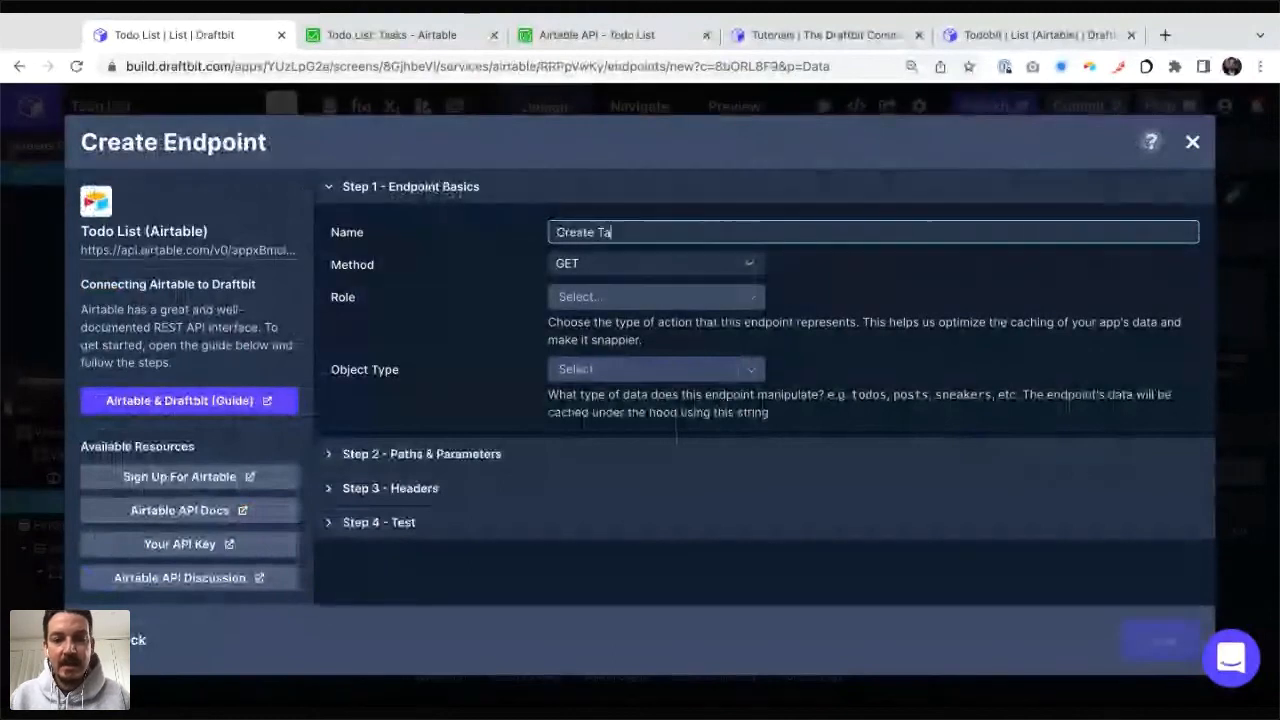
Step: Configure the endpoint with method POST, object type tasks and path /Tasks
{"action": "left_click", "coordinate": [645, 263]}
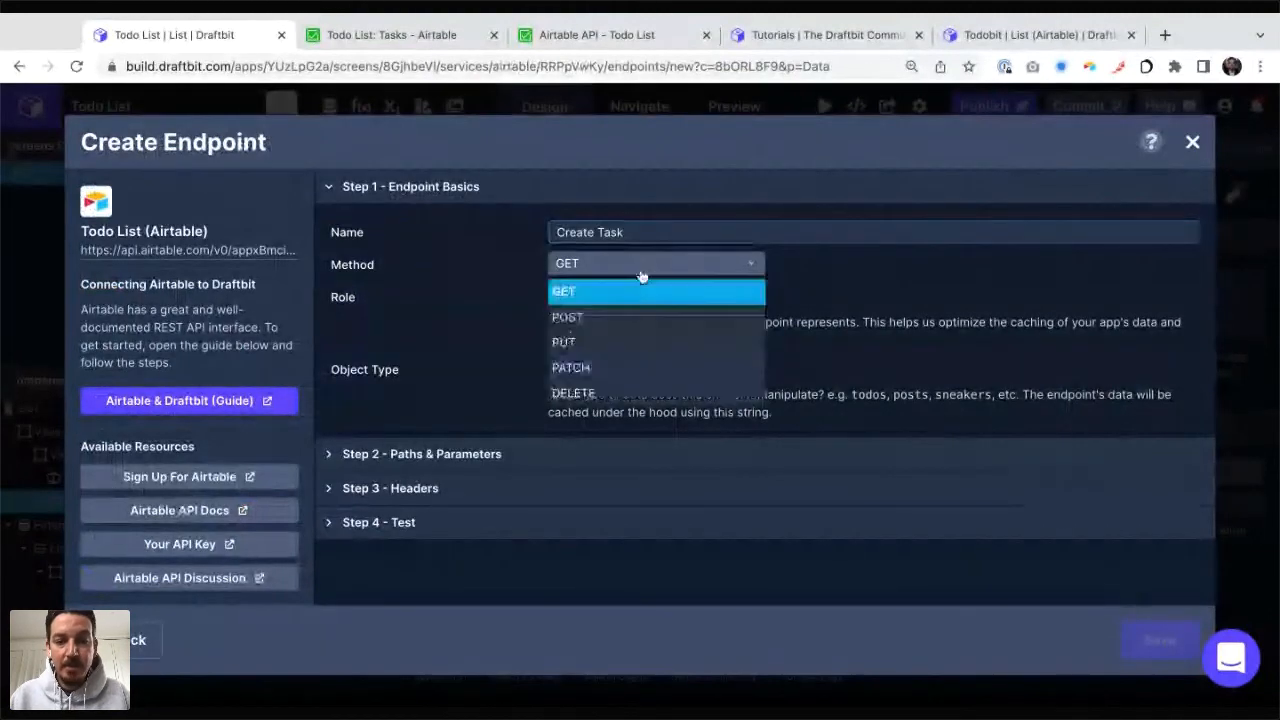
{"action": "left_click", "coordinate": [609, 321]}
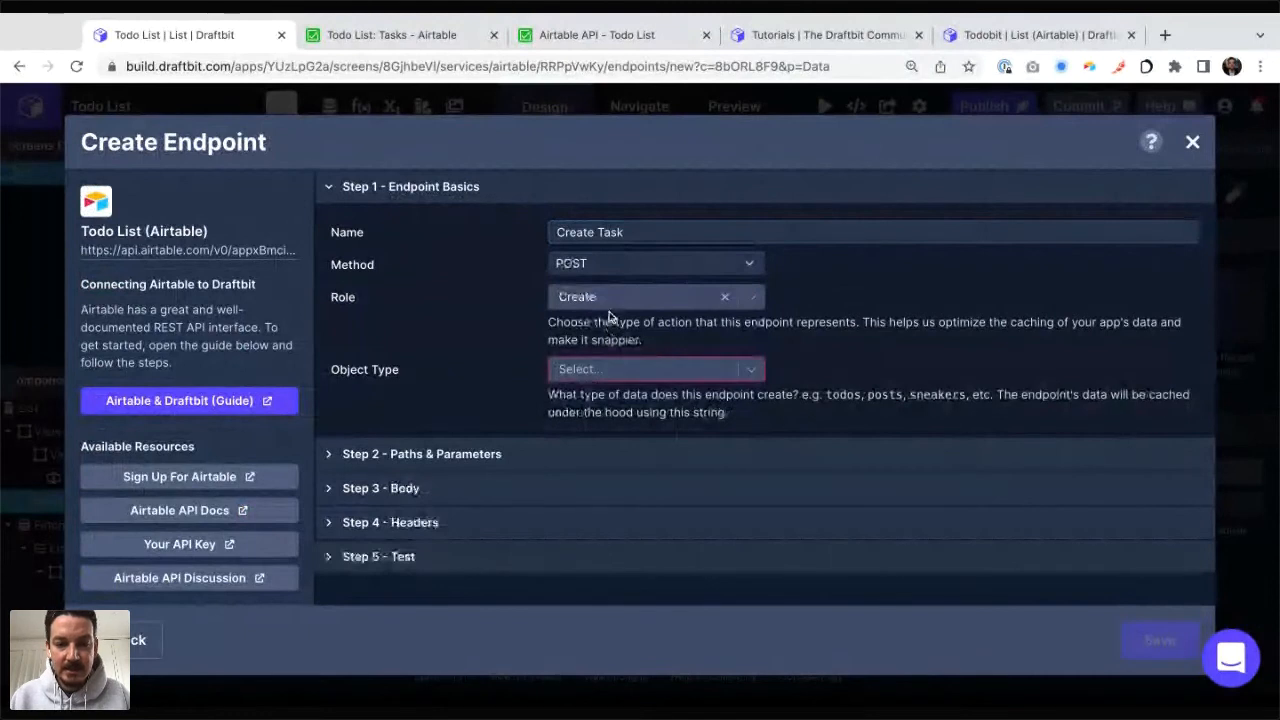
{"action": "left_click", "coordinate": [603, 365]}
{"action": "type", "text": "ta"}
{"action": "left_click", "coordinate": [597, 396]}
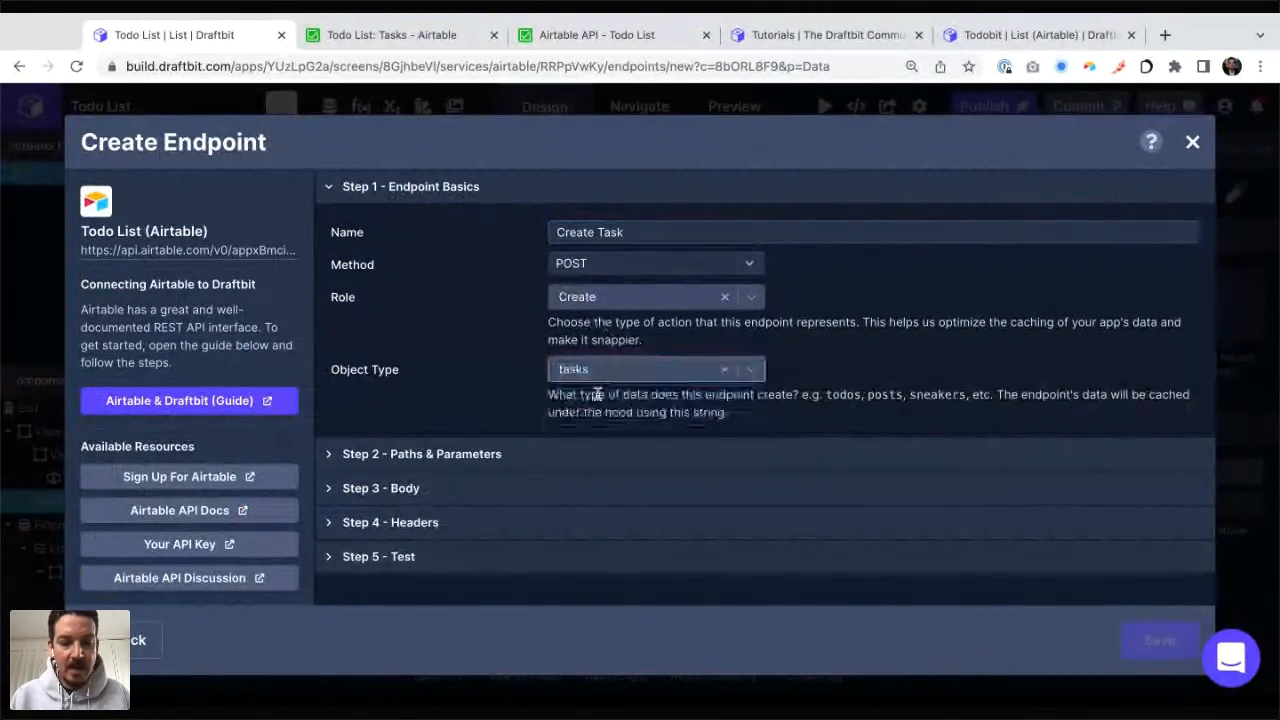
{"action": "left_click", "coordinate": [540, 454]}
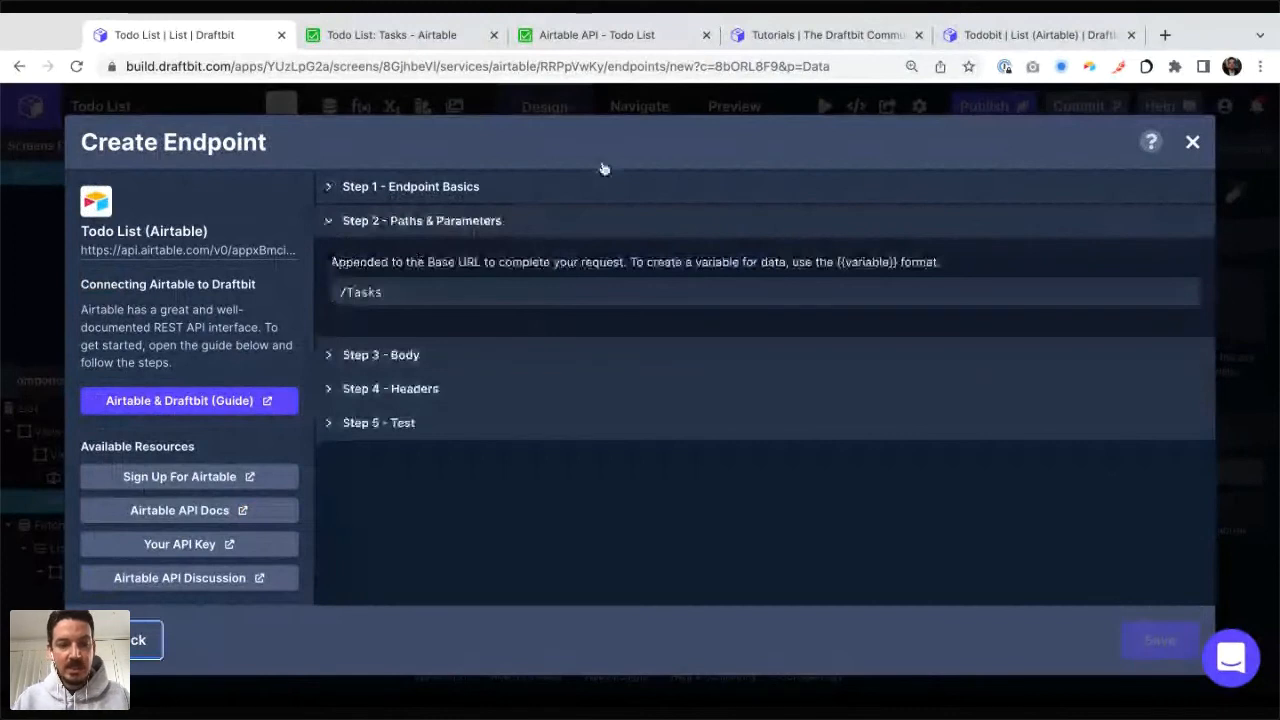
Step: Copy the first record of the example request from the Airtable API's Create records documentation into the Draftbit endpoint's body structure
{"action": "key", "text": "super+3"}
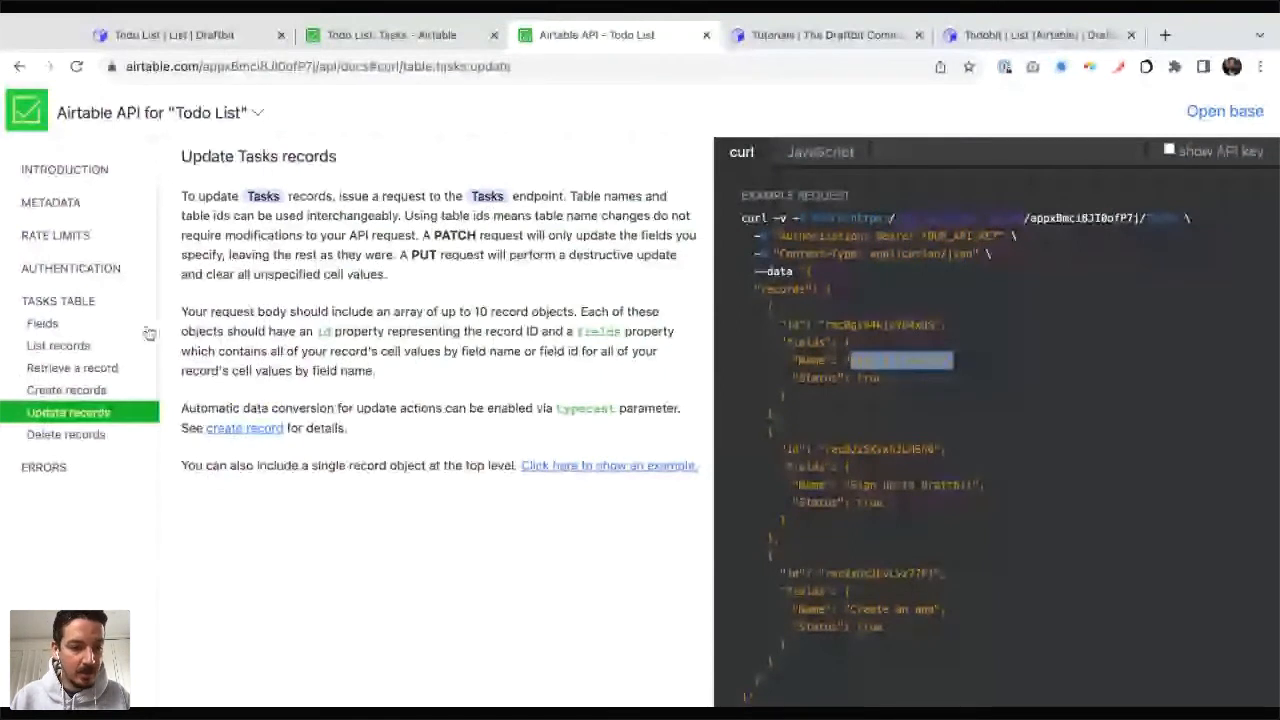
{"action": "left_click", "coordinate": [75, 389]}
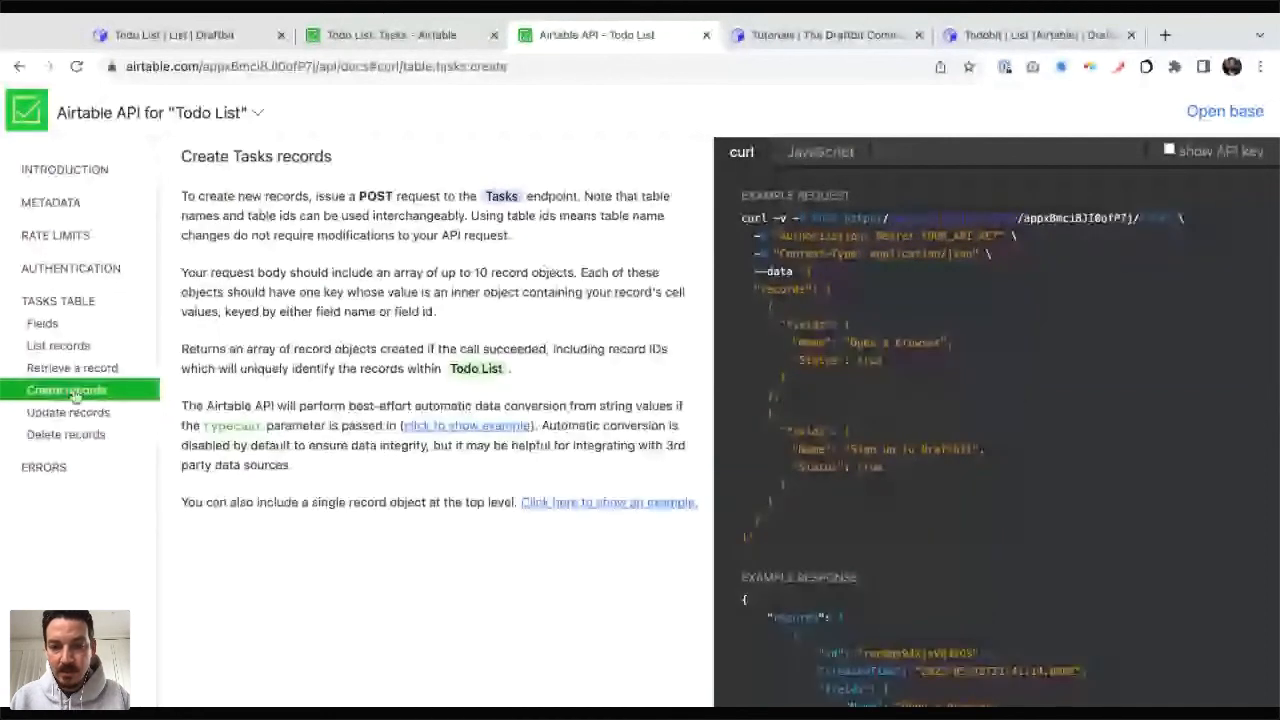
{"action": "left_click_drag", "start_coordinate": [774, 396], "coordinate": [806, 271]}
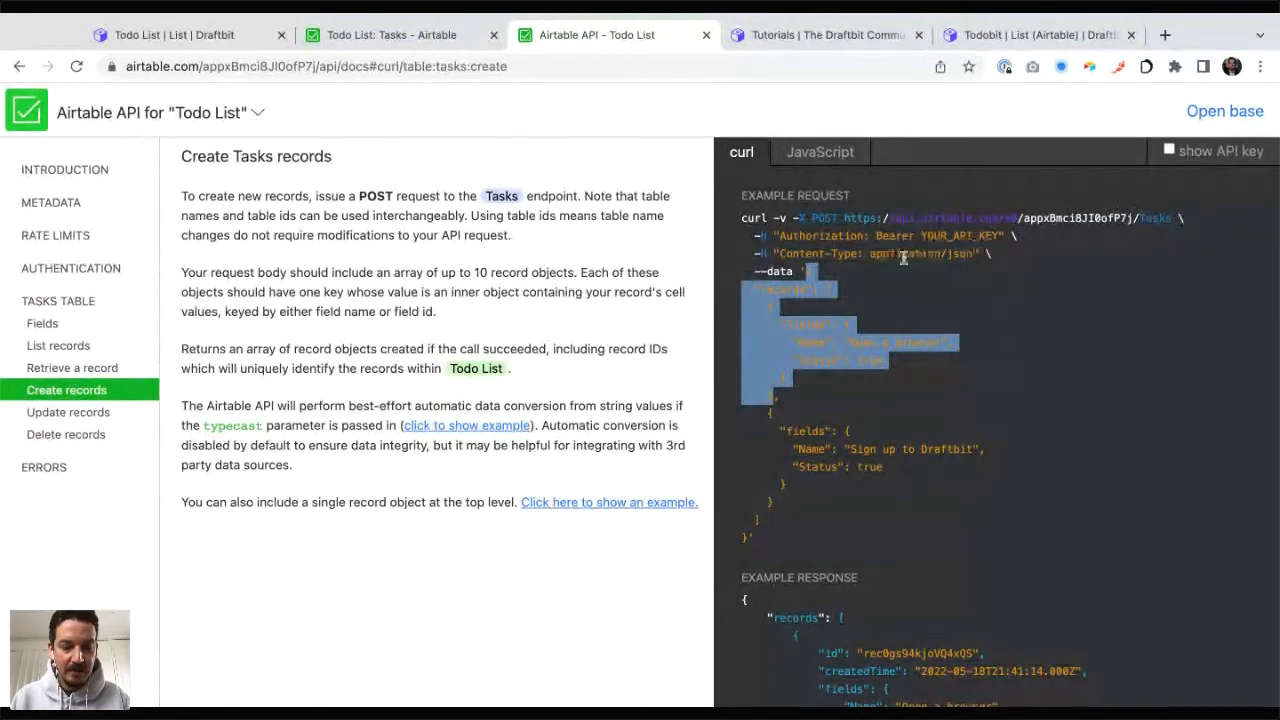
{"action": "key", "text": "ctrl+shift+Tab"}
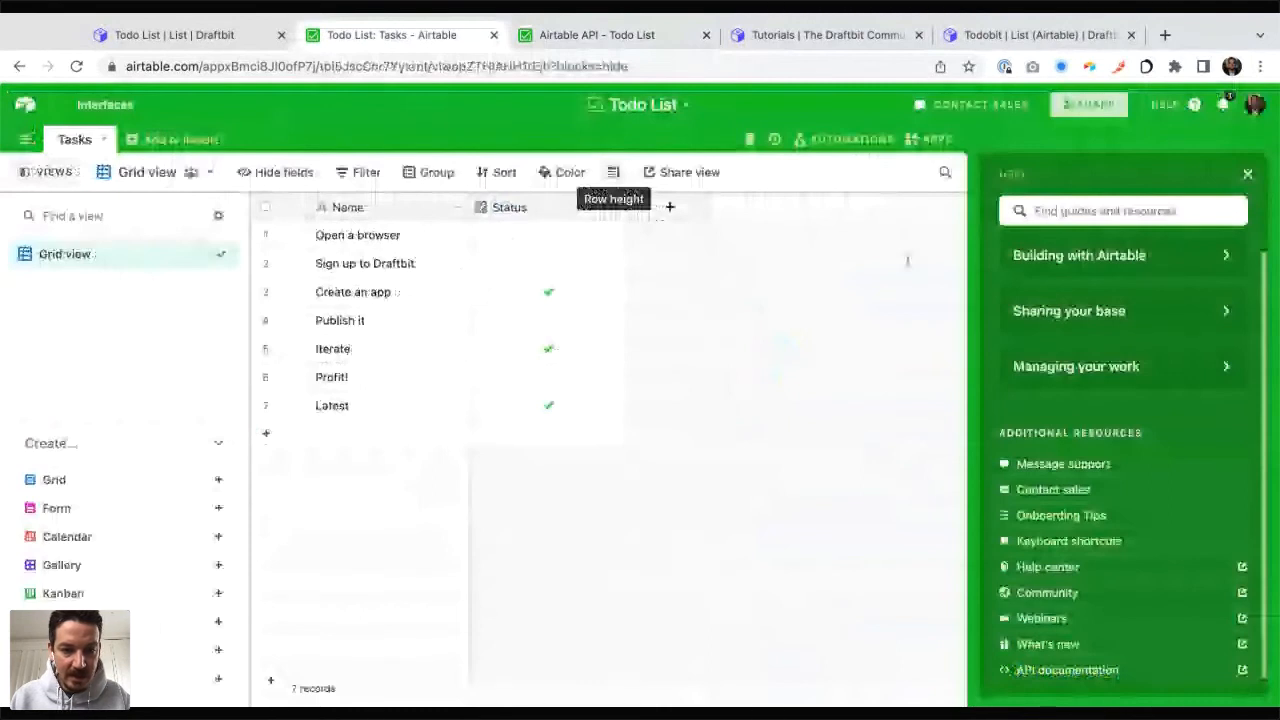
{"action": "key", "text": "ctrl+shift+Tab"}
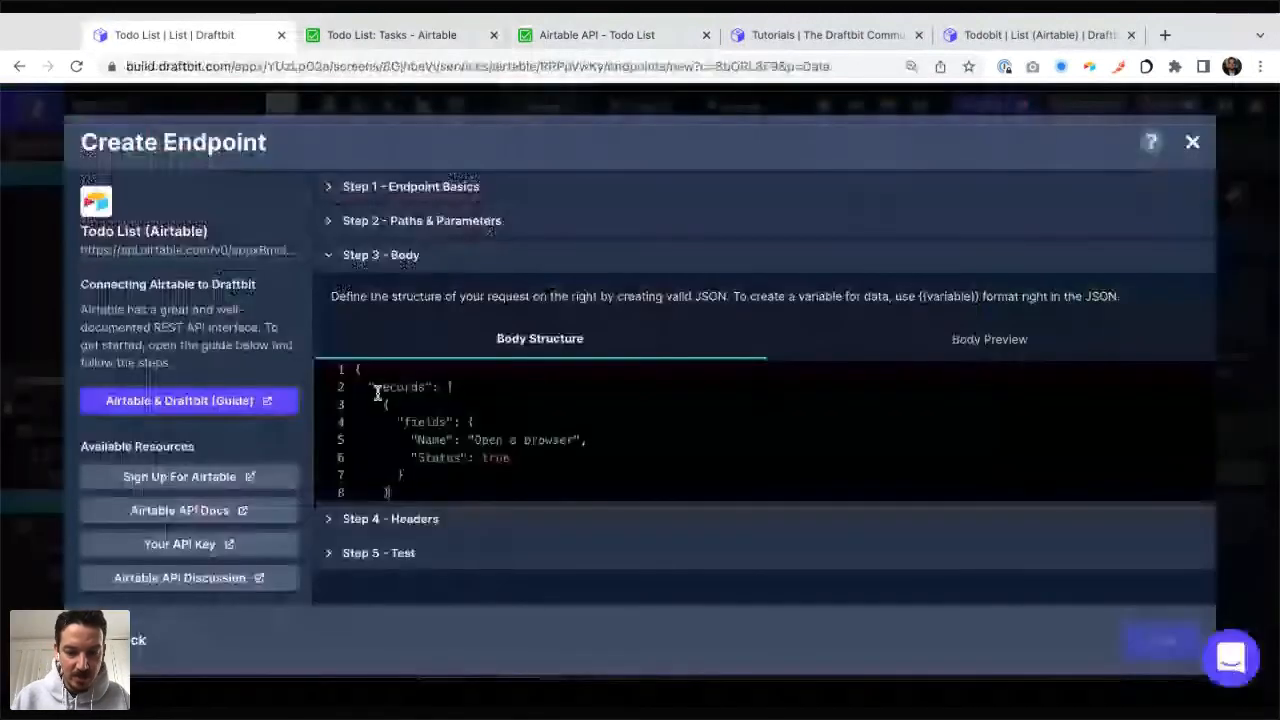
Step: Complete the body JSON by adding the closing square bracket of the records array and the closing brace of the outer object
{"action": "key", "text": "Return"}
{"action": "type", "text": "]"}
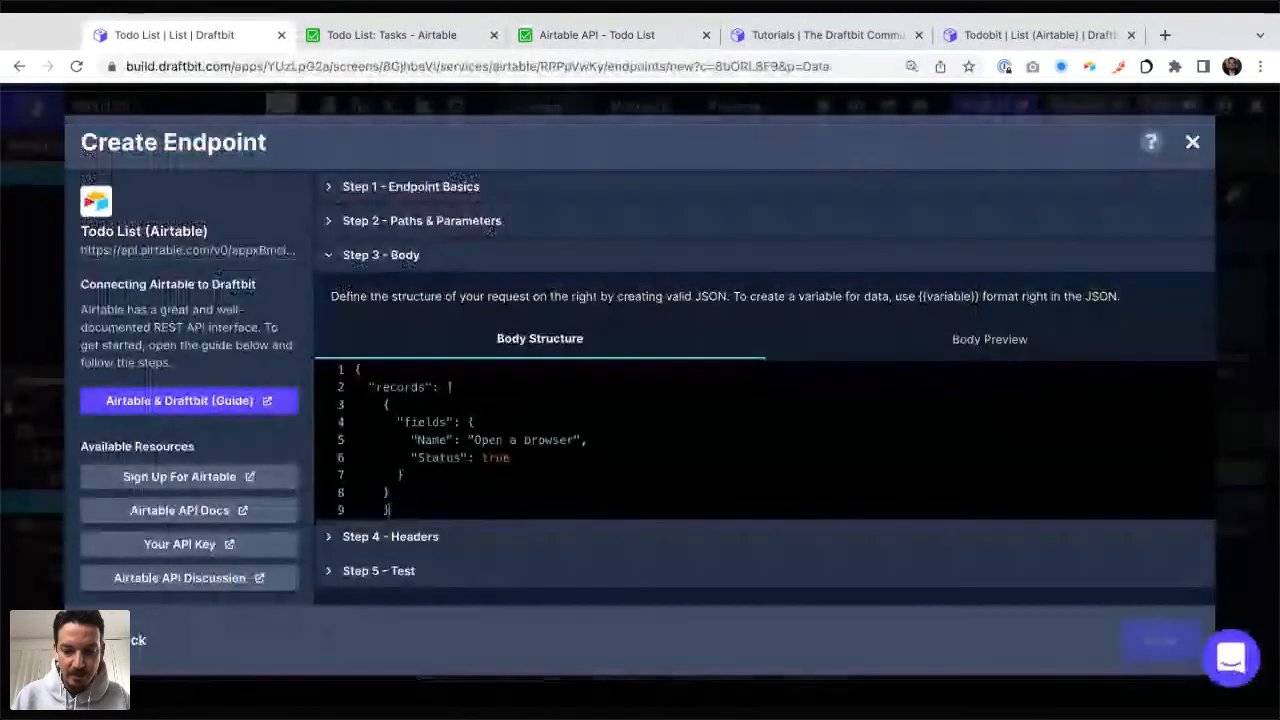
{"action": "key", "text": "Return"}
{"action": "type", "text": "}"}
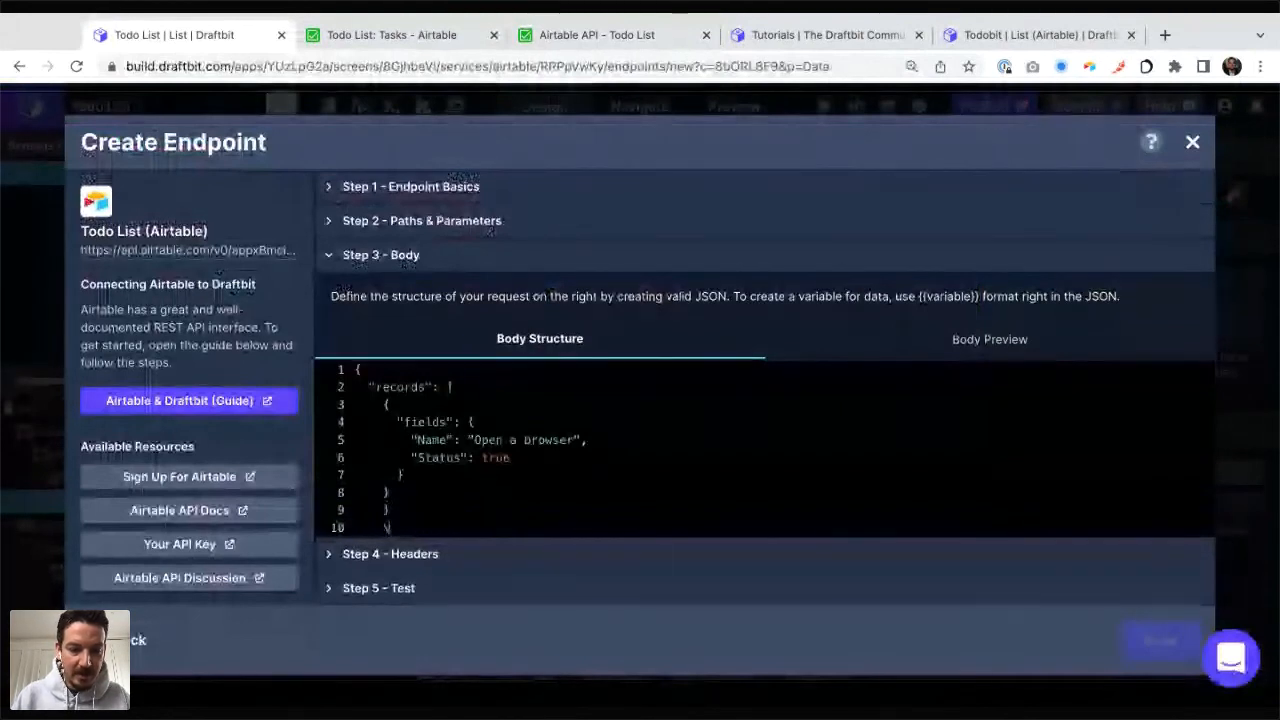
{"action": "key", "text": "BackSpace"}
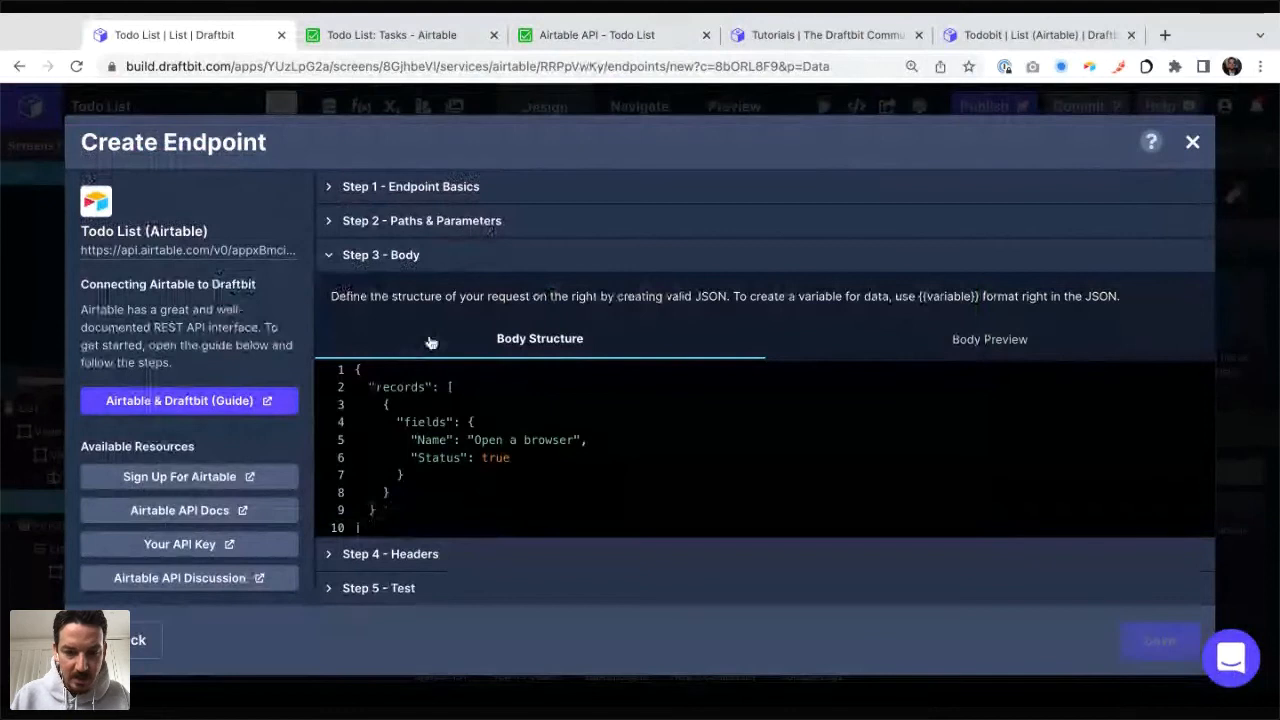
{"action": "left_click", "coordinate": [380, 507]}
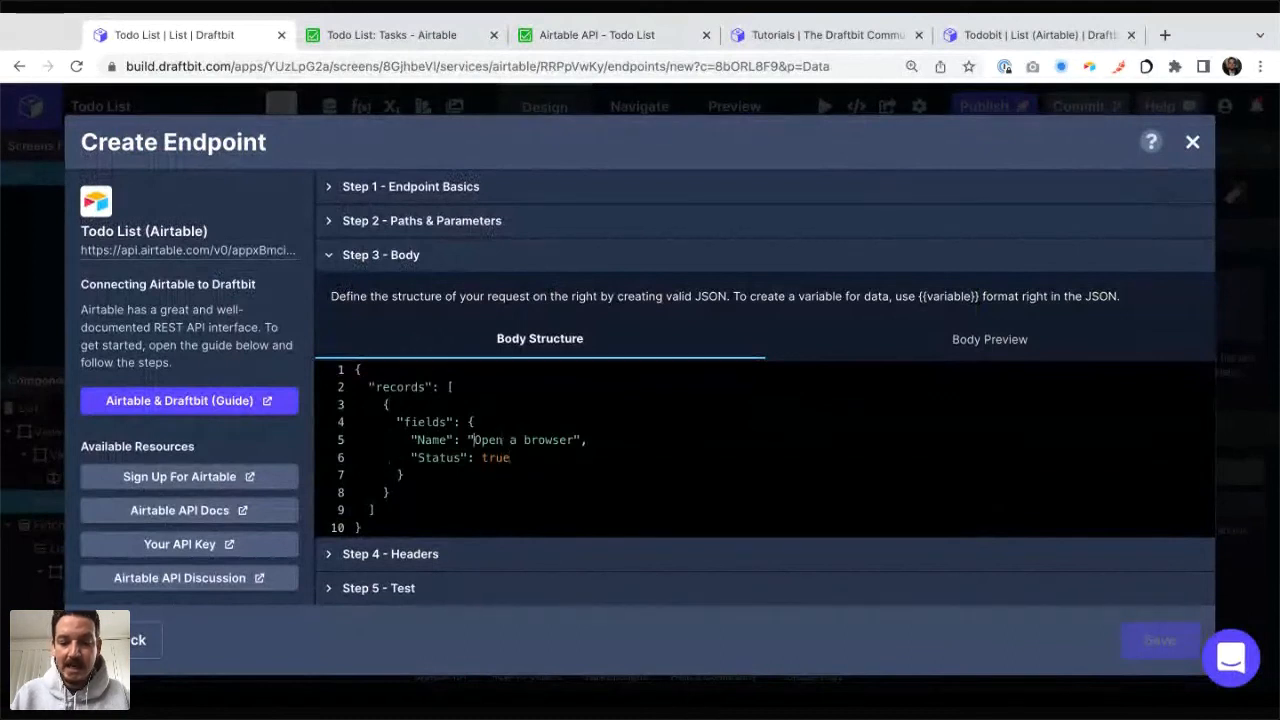
Step: Replace the Name value in the request body with the variable {{taskName}} and set Status to false
{"action": "left_click_drag", "start_coordinate": [469, 440], "coordinate": [586, 440]}
{"action": "type", "text": "{{"}
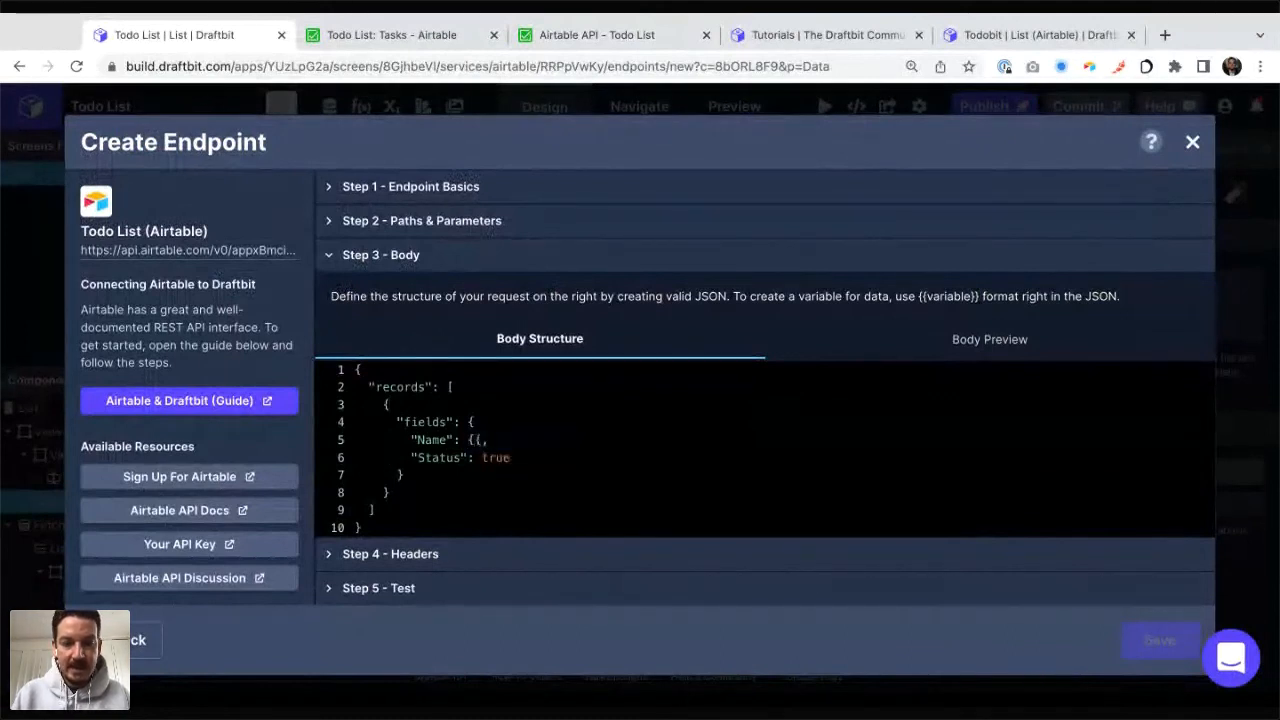
{"action": "type", "text": "taskName}}"}
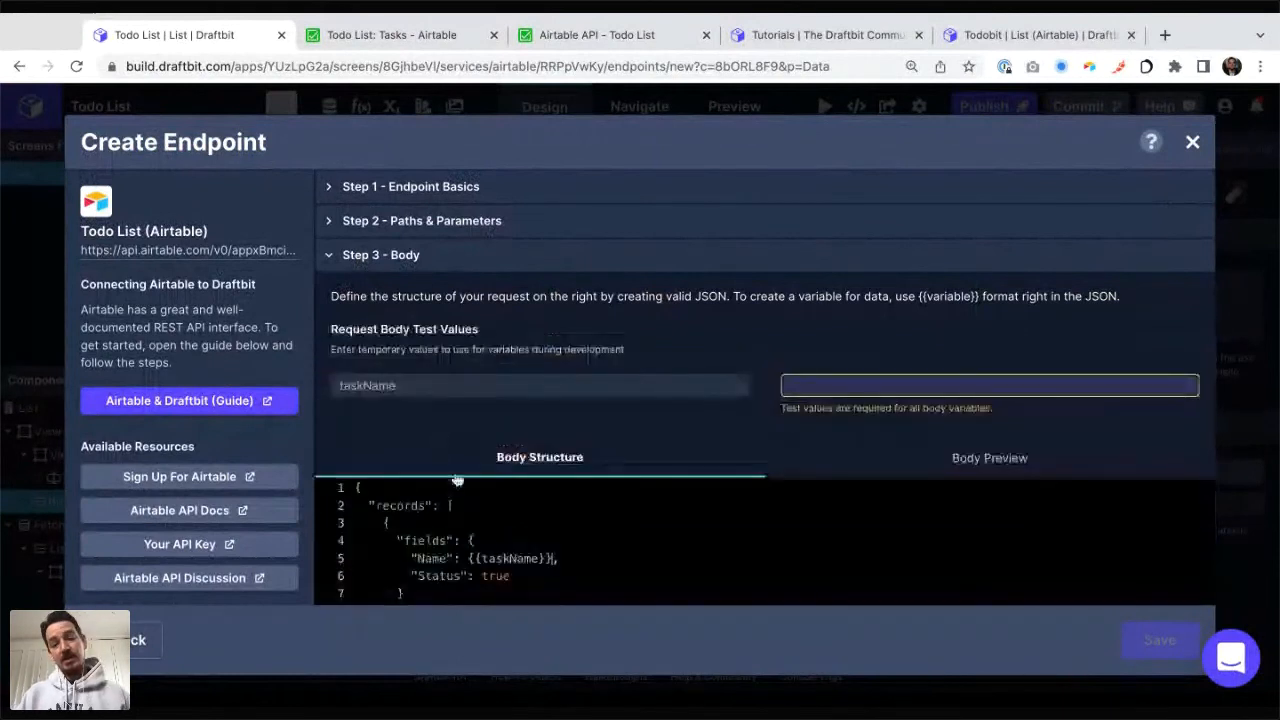
{"action": "double_click", "coordinate": [495, 577]}
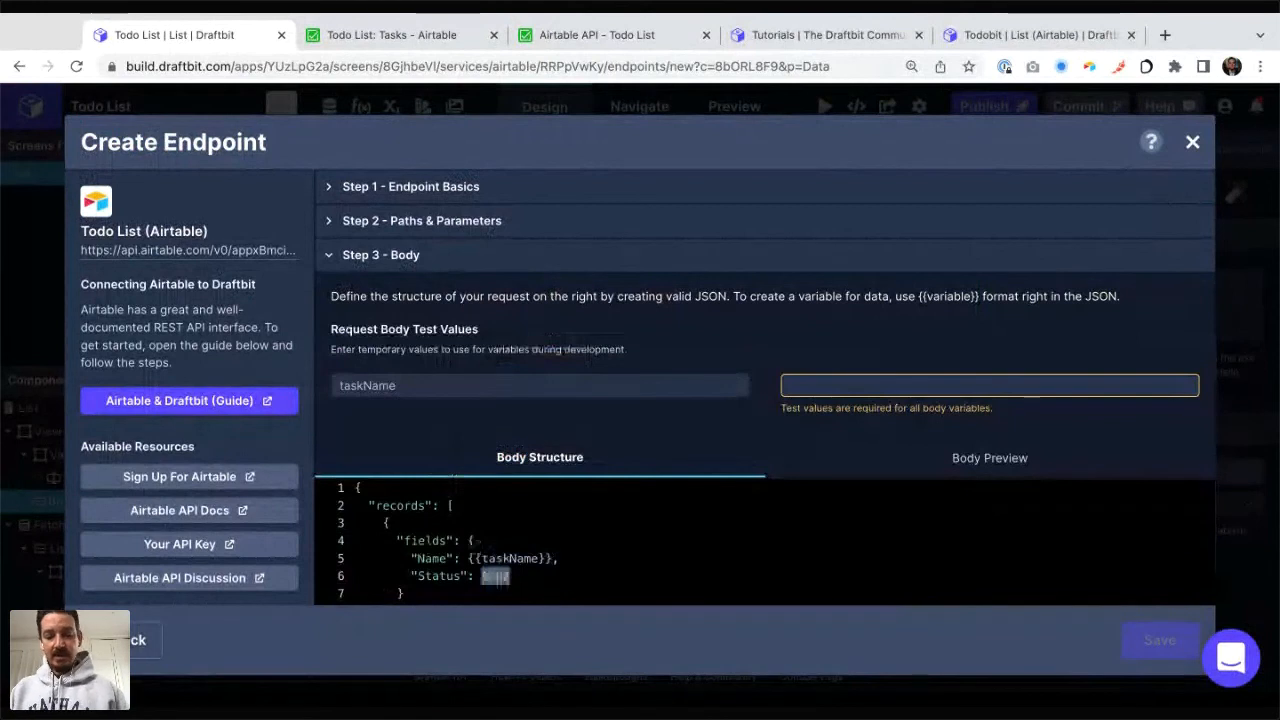
{"action": "type", "text": "false"}
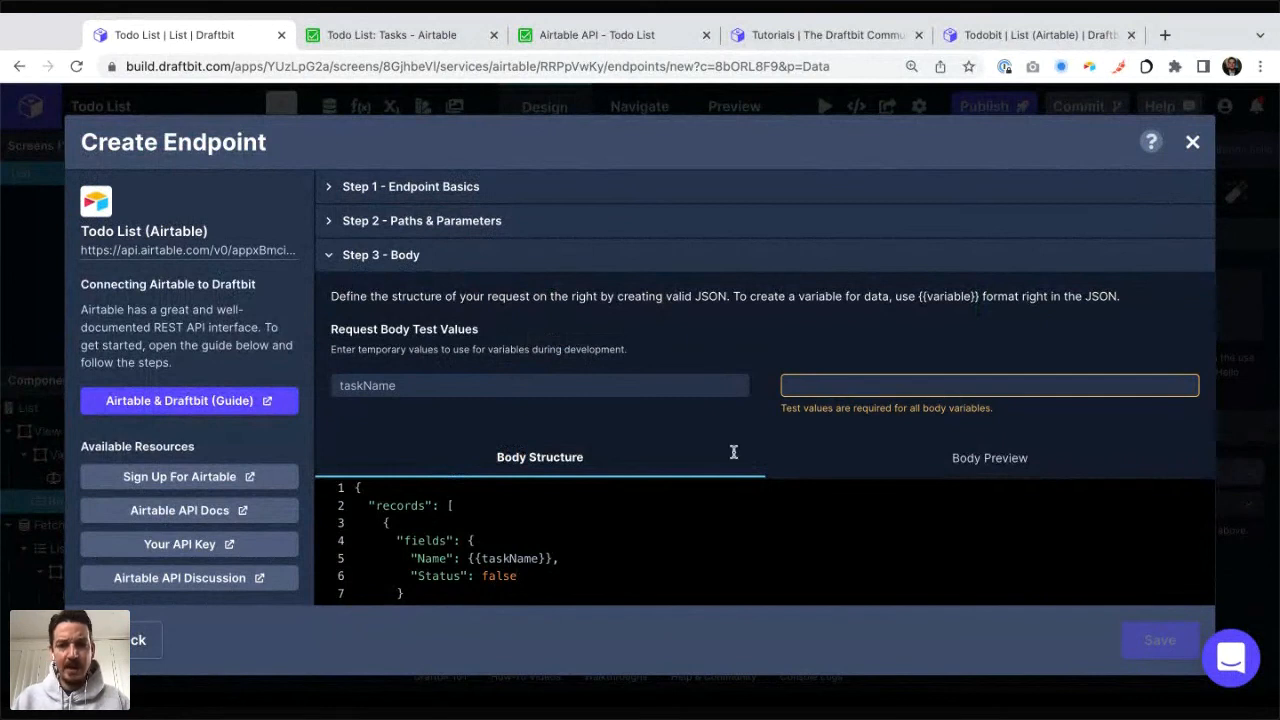
Step: Enter "Buy some butter" as the taskName test value and test the endpoint
{"action": "scroll", "coordinate": [885, 405], "scroll_direction": "down", "scroll_amount": 1}
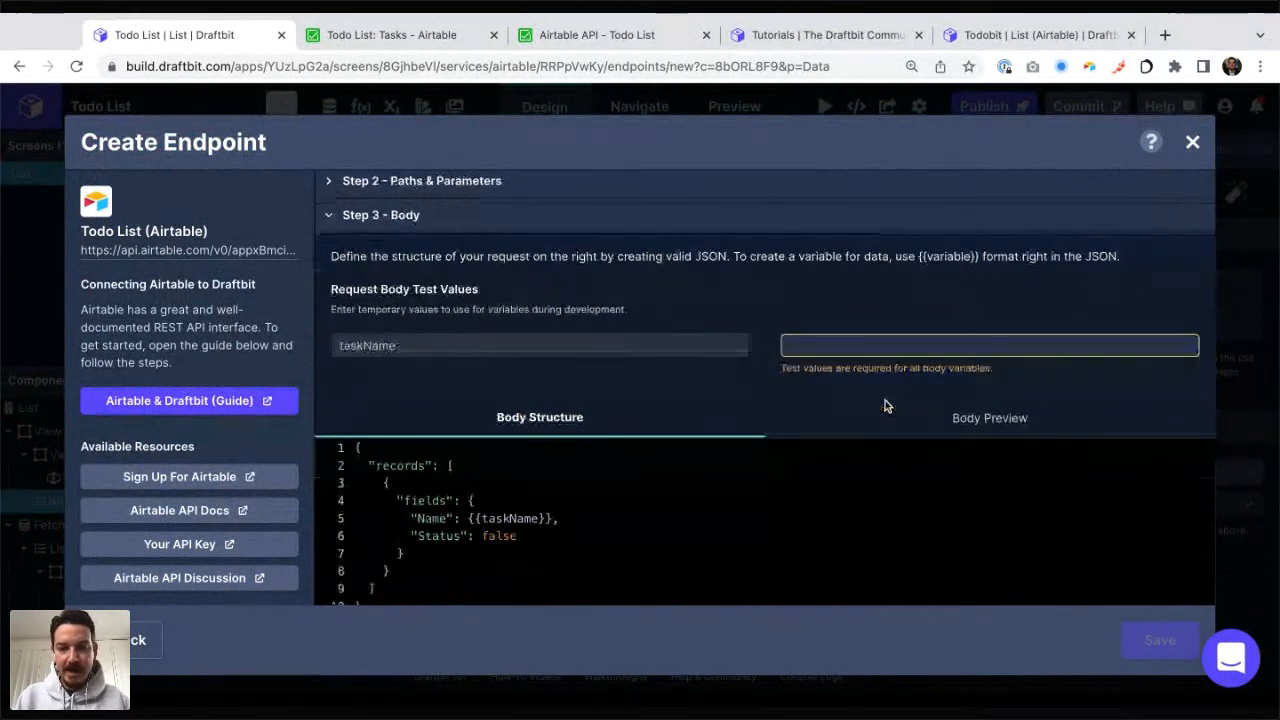
{"action": "type", "text": "Buy some"}
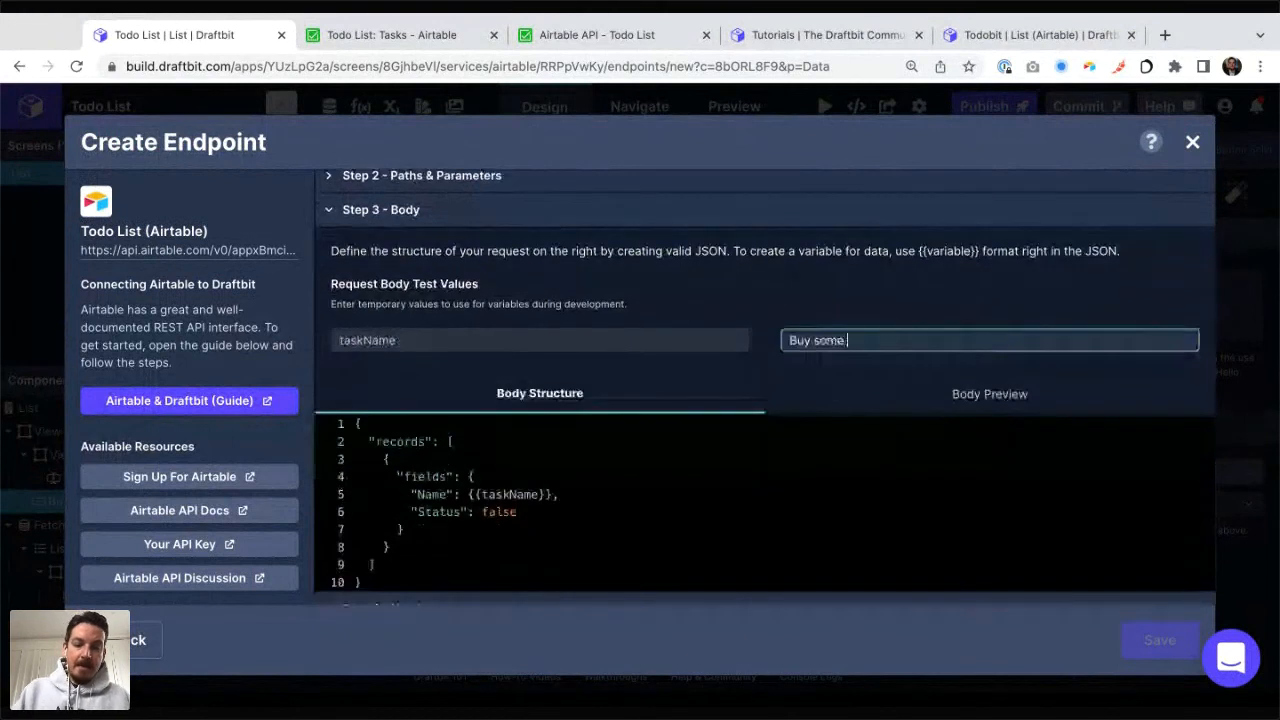
{"action": "type", "text": " butter"}
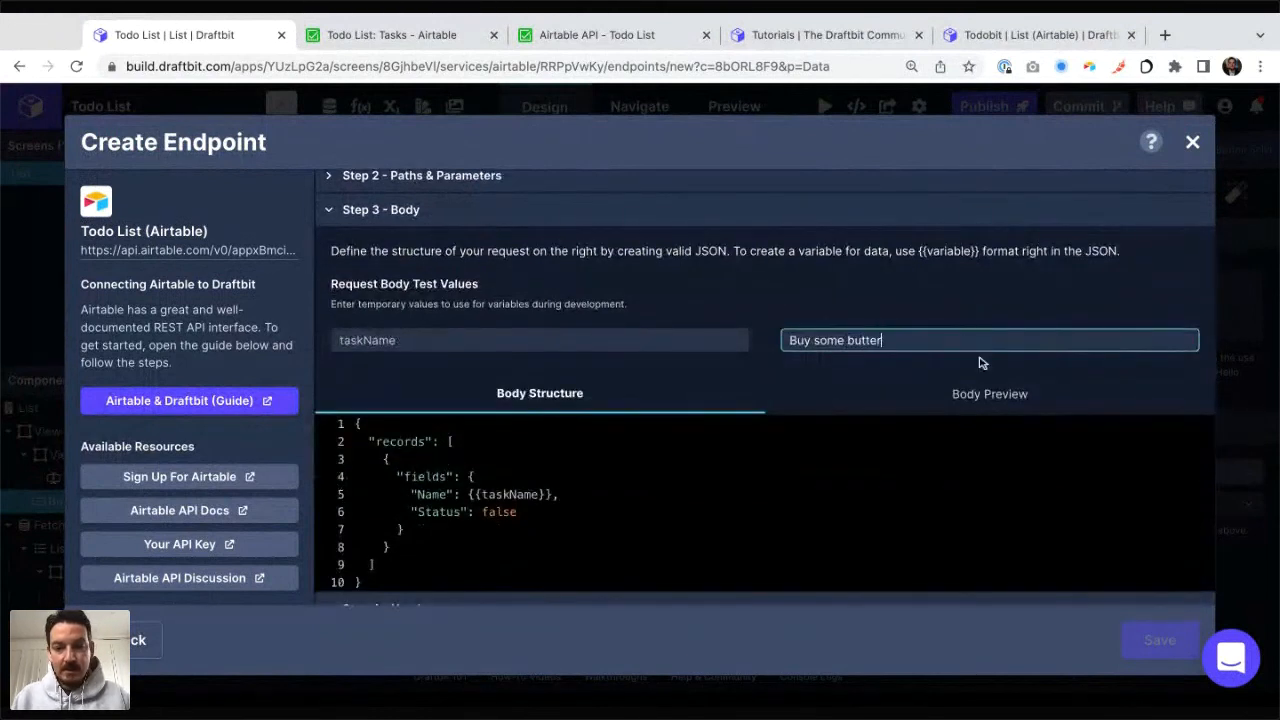
{"action": "scroll", "coordinate": [828, 403], "scroll_direction": "down", "scroll_amount": 1}
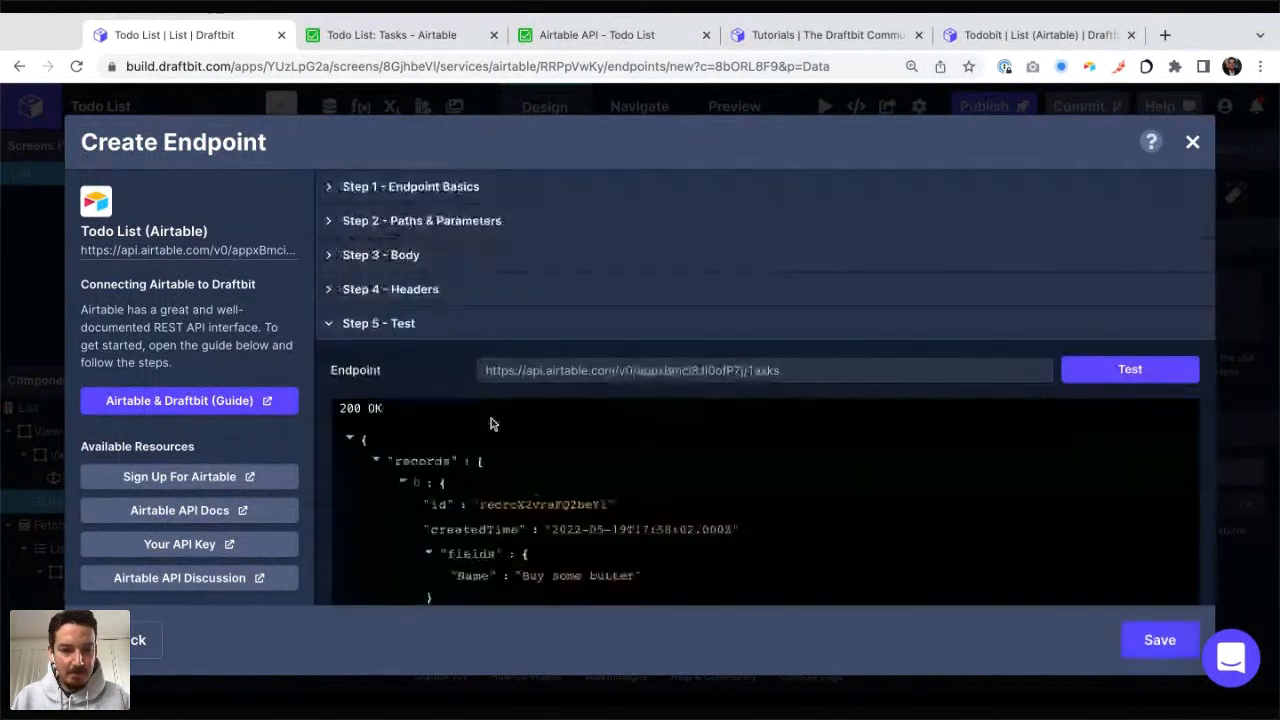
Step: Check the new record in the Airtable Tasks table, then save the Create Task endpoint and close the service settings
{"action": "key", "text": "ctrl+Tab"}
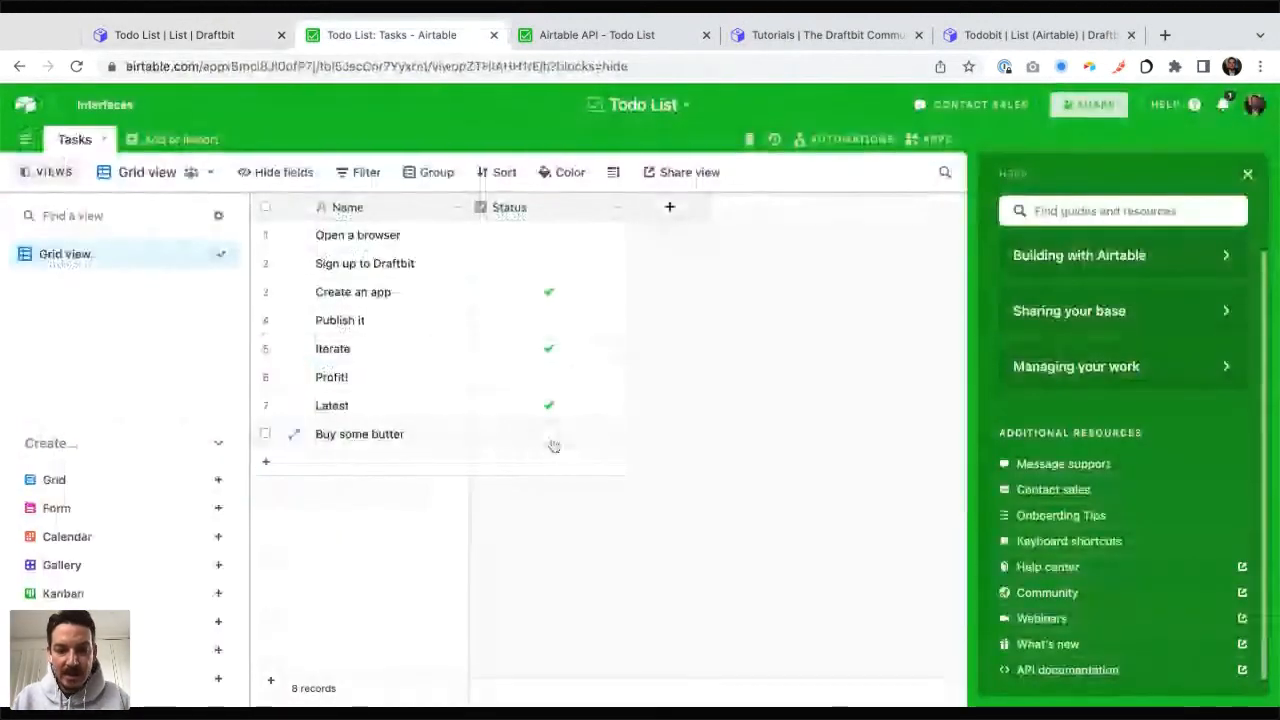
{"action": "key", "text": "ctrl+shift+Tab"}
{"action": "left_click", "coordinate": [490, 200]}
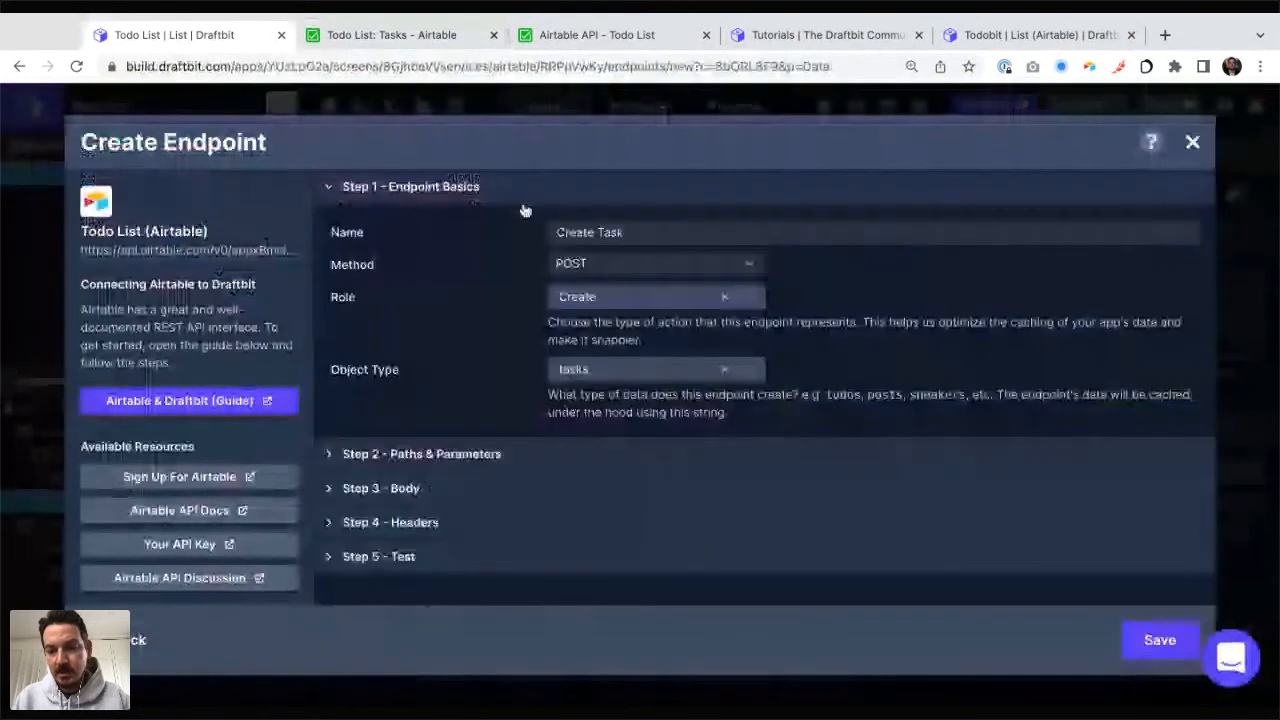
{"action": "left_click", "coordinate": [1163, 643]}
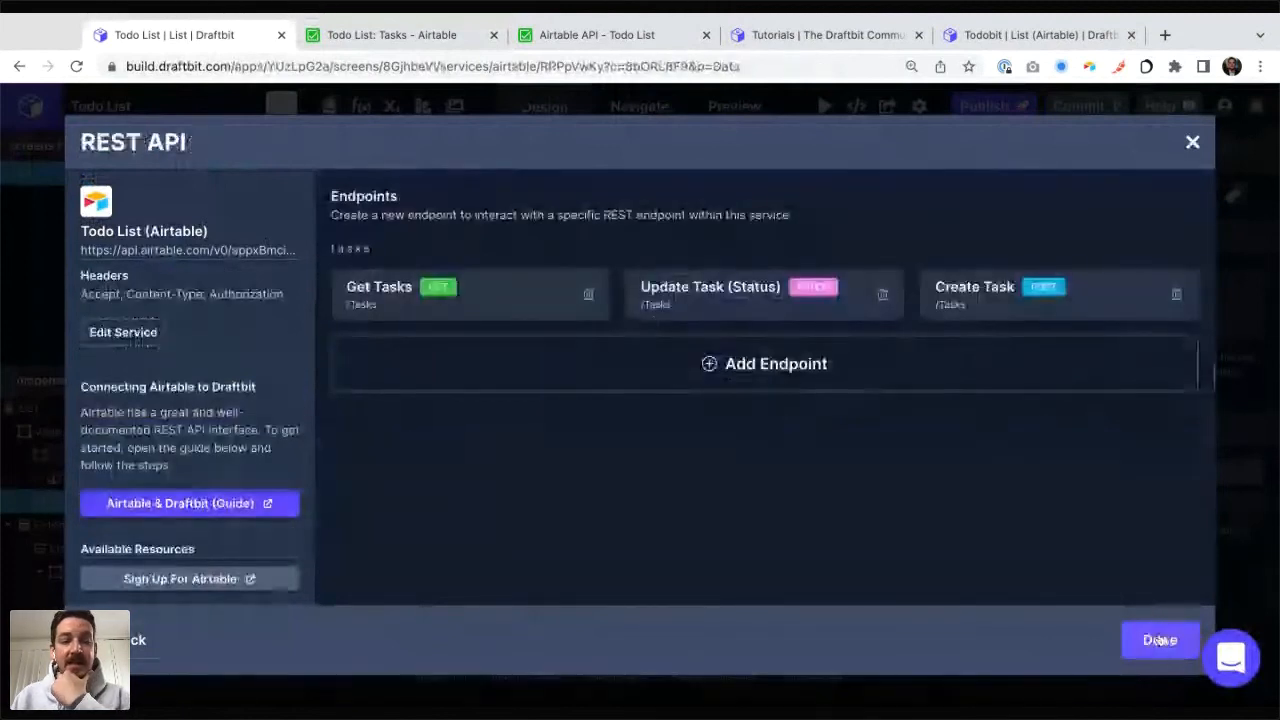
{"action": "left_click", "coordinate": [1160, 640]}
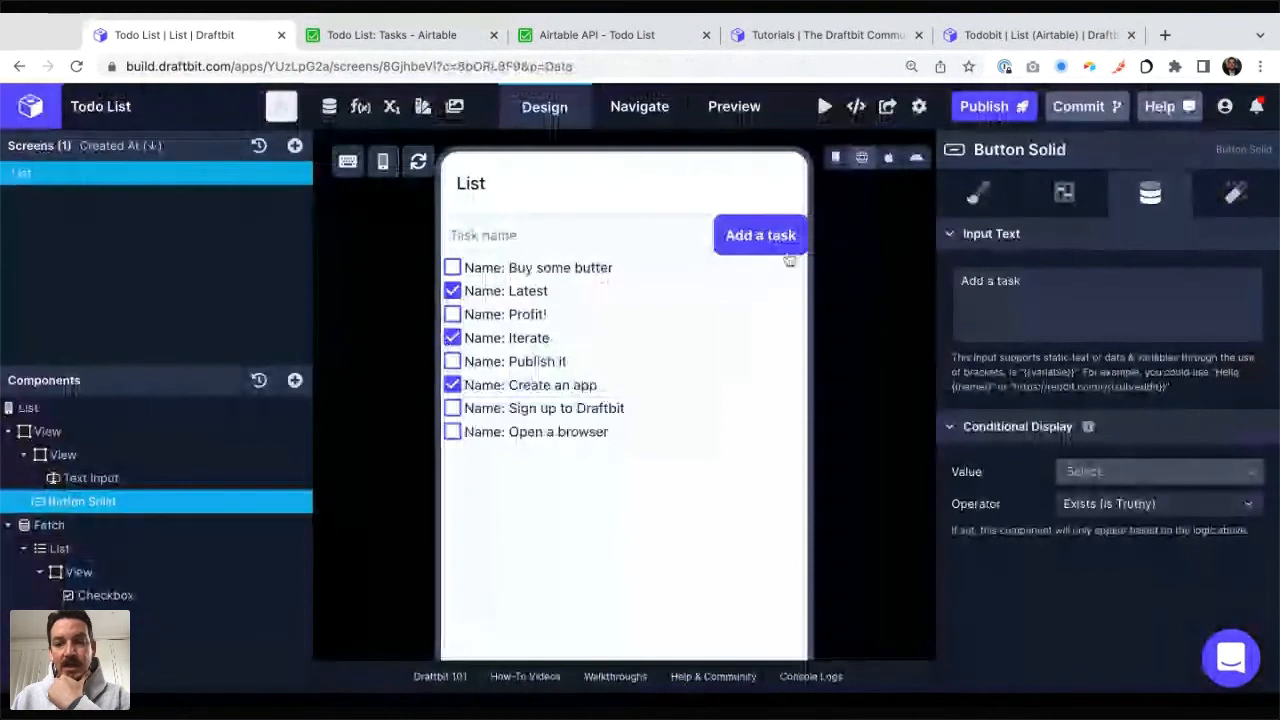
Step: Add an API Request action to the Add a task button's On Press trigger, using the Todo List (Airtable) service and Create Task (POST) endpoint
{"action": "left_click", "coordinate": [1238, 195]}
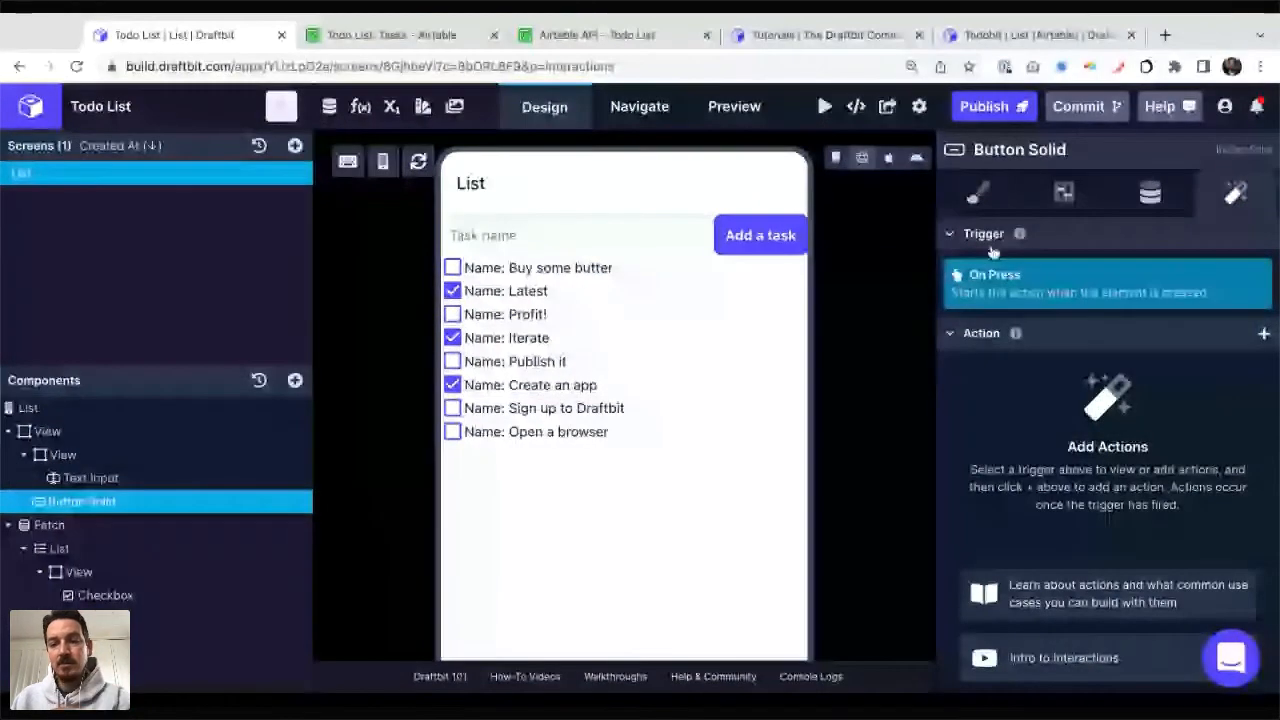
{"action": "left_click", "coordinate": [1264, 333]}
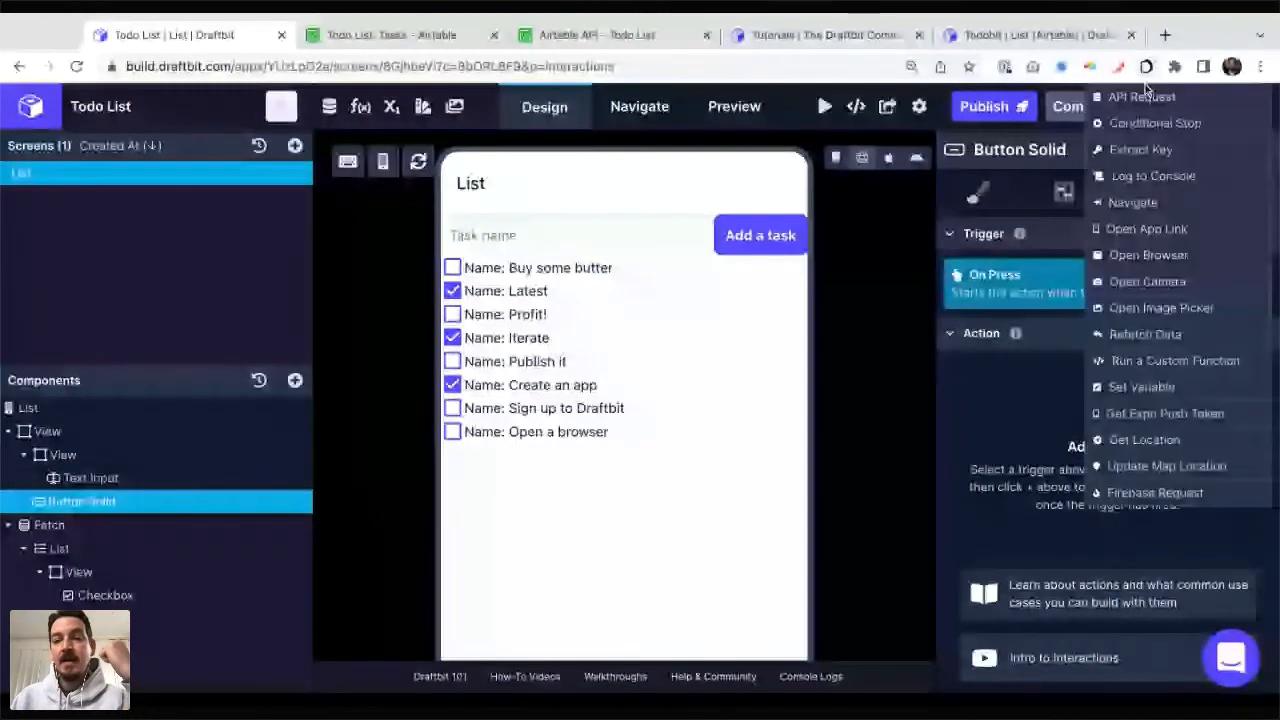
{"action": "left_click", "coordinate": [1143, 96]}
{"action": "left_click", "coordinate": [1127, 318]}
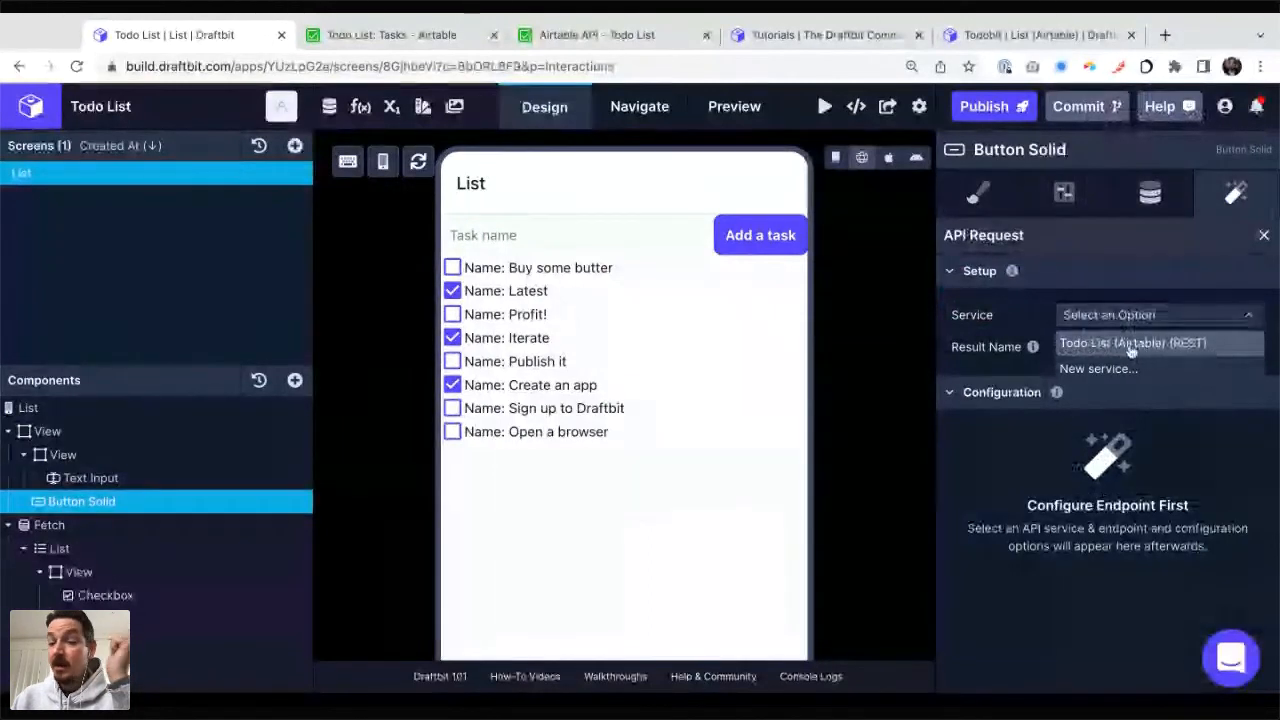
{"action": "left_click", "coordinate": [1131, 344]}
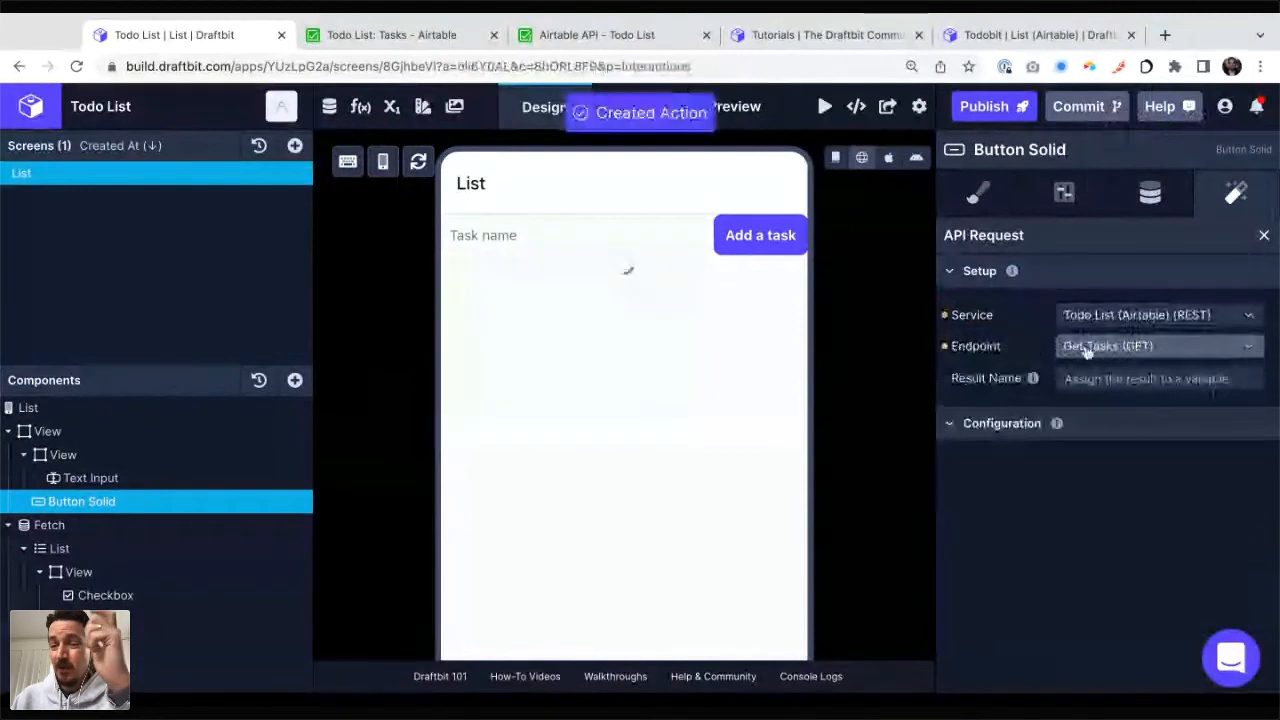
{"action": "left_click", "coordinate": [1087, 347]}
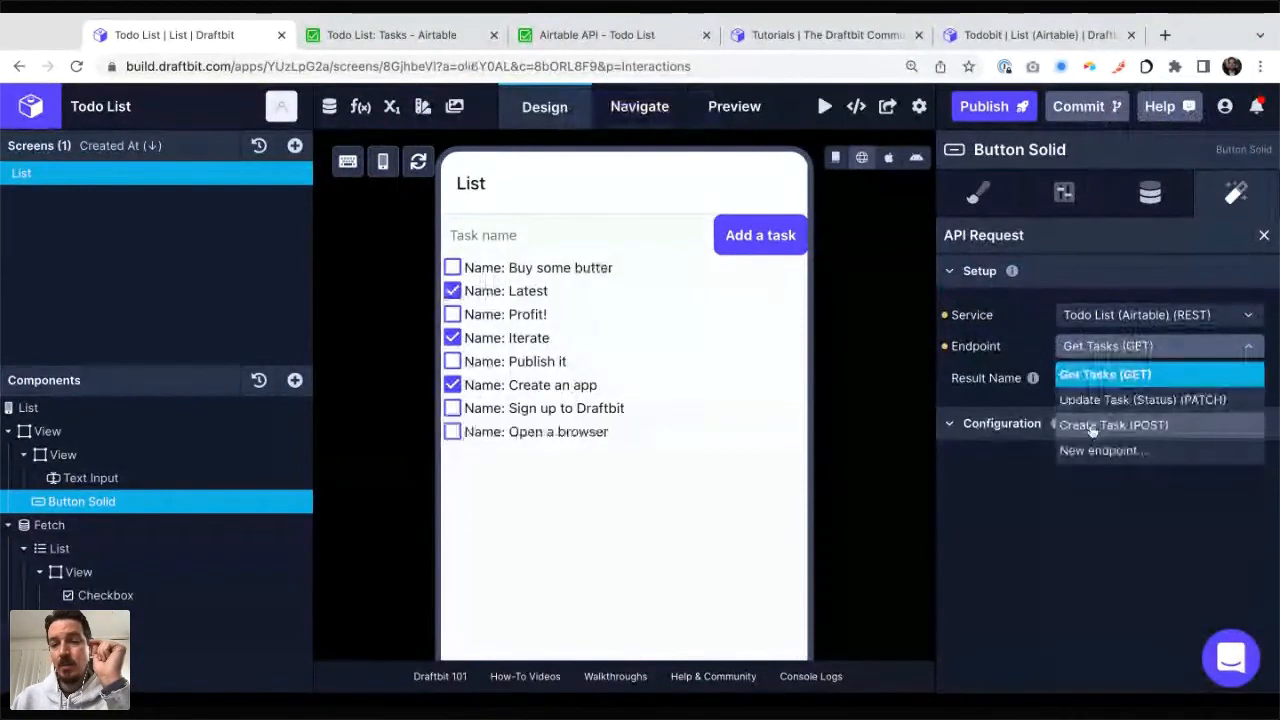
{"action": "left_click", "coordinate": [1091, 428]}
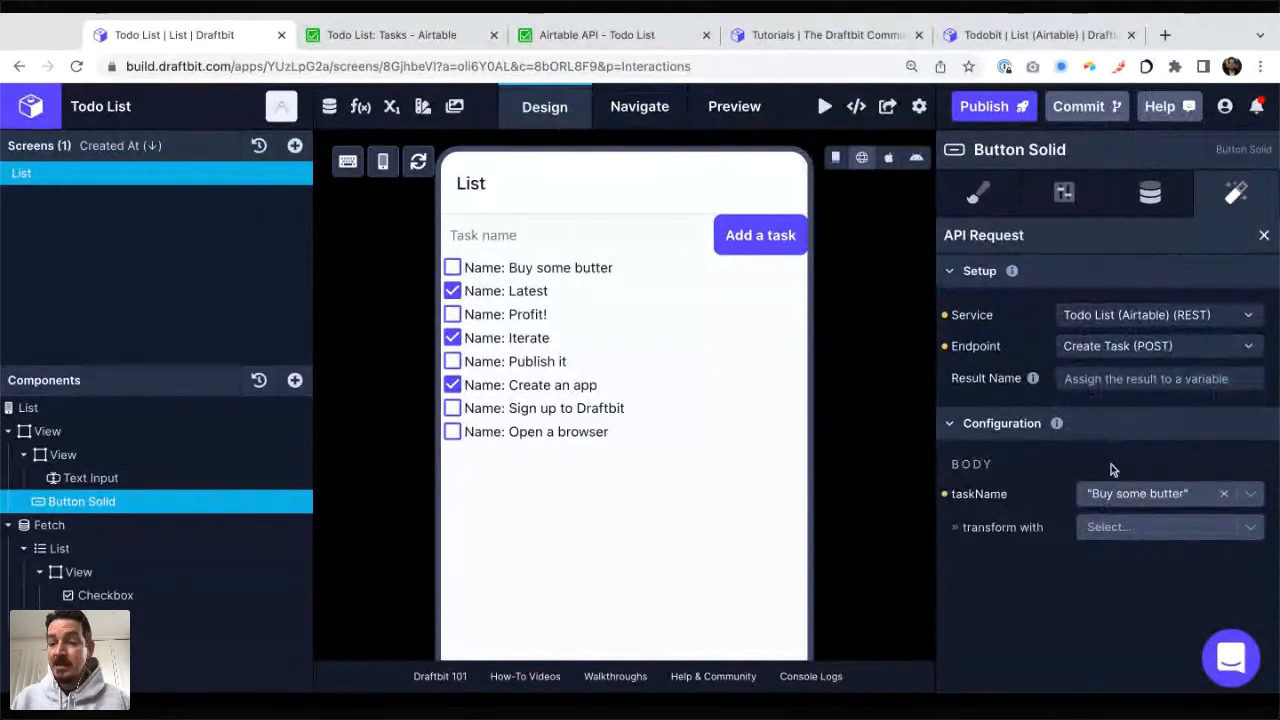
Step: Set the API request's taskName body value to the screen variable textInputValue and return to the button's action list
{"action": "left_click", "coordinate": [1250, 496]}
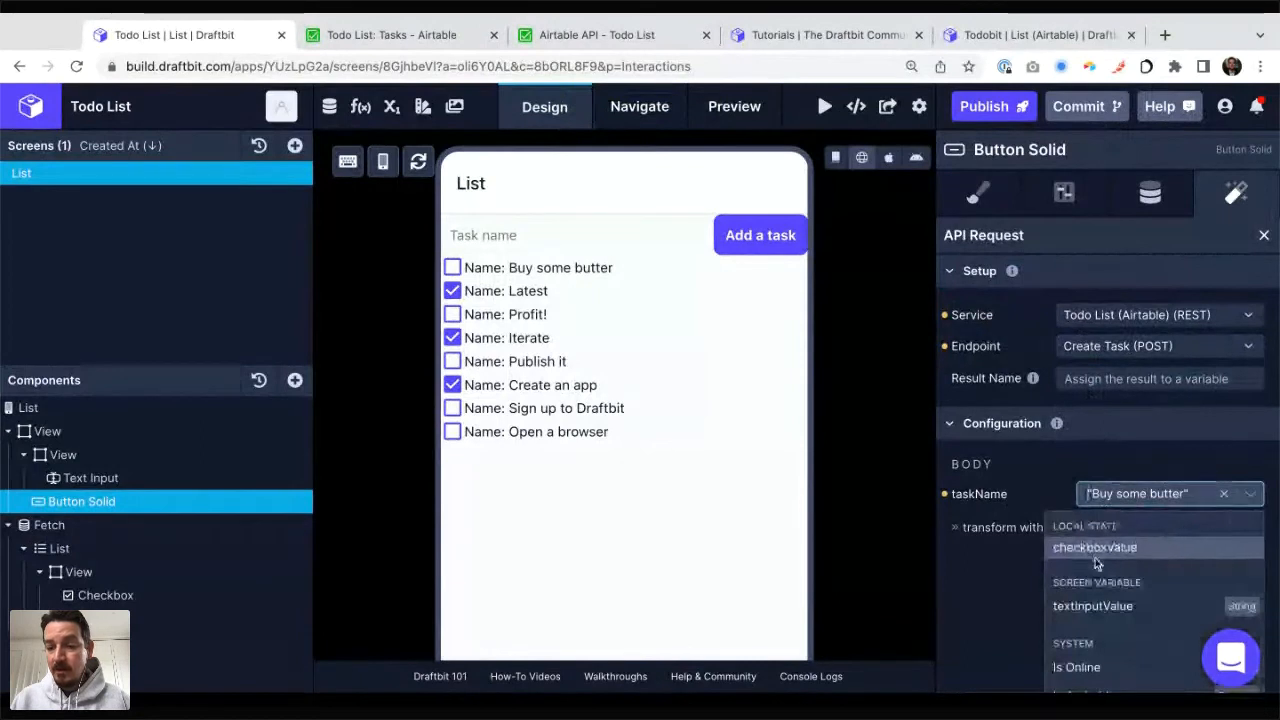
{"action": "scroll", "coordinate": [1103, 590], "scroll_direction": "down", "scroll_amount": 2}
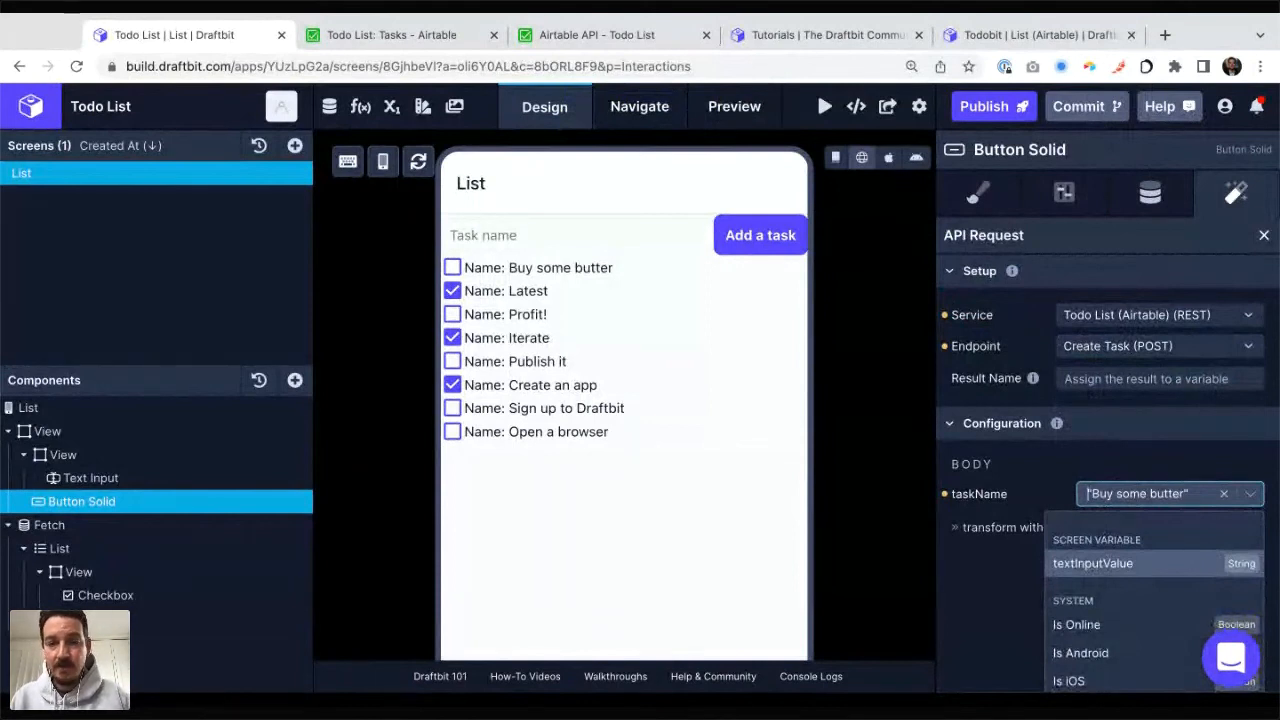
{"action": "left_click", "coordinate": [1095, 563]}
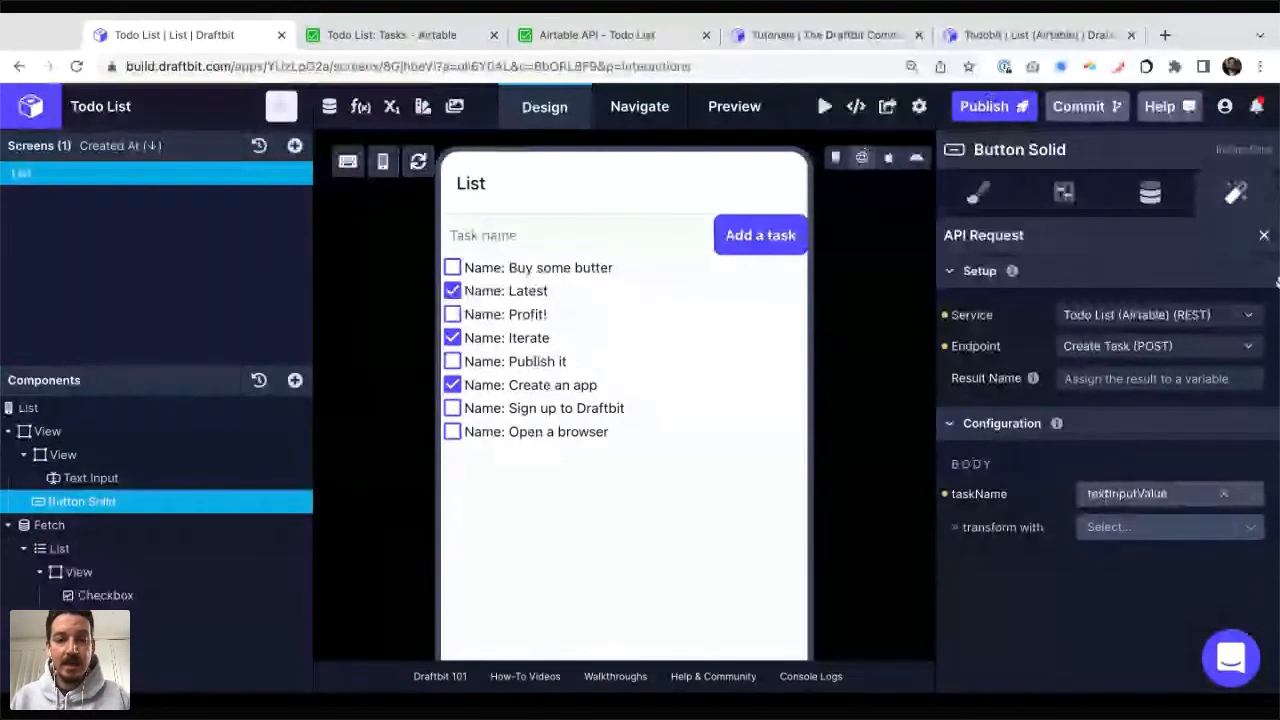
{"action": "left_click", "coordinate": [1264, 237]}
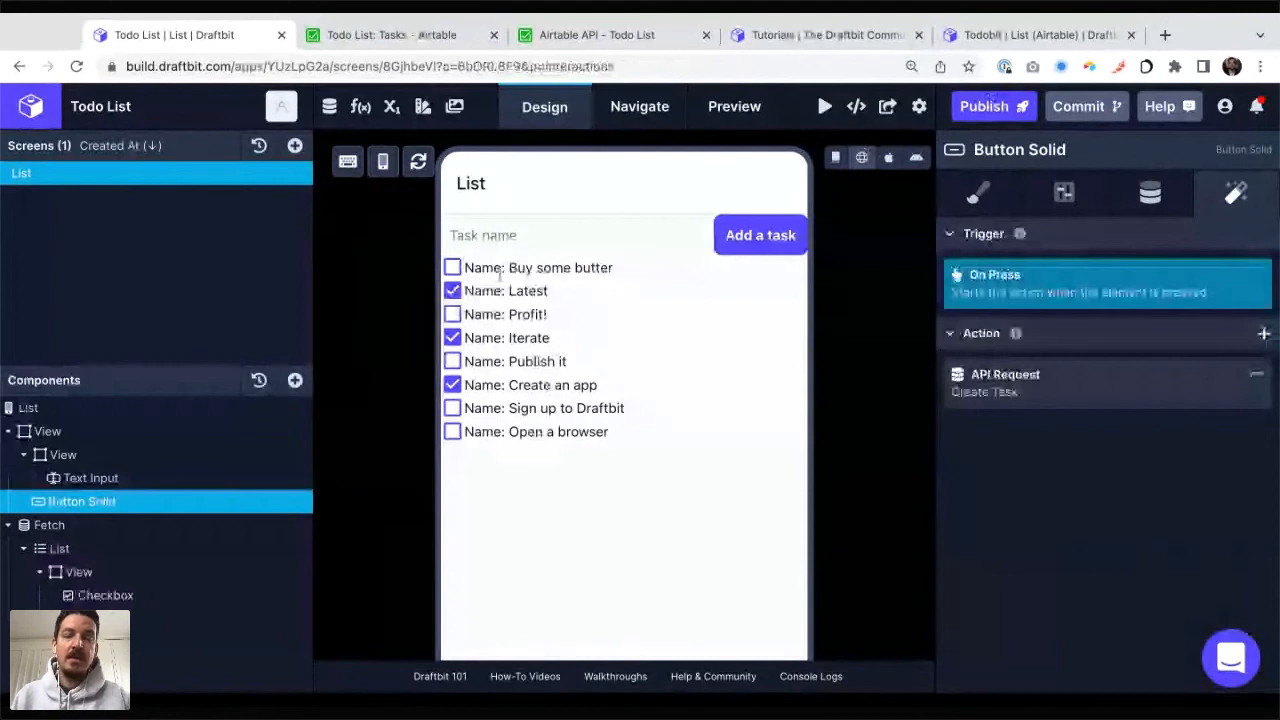
Step: Add a task named "Buy some eggs" through the text input and button in the app preview
{"action": "left_click", "coordinate": [498, 236]}
{"action": "type", "text": "Buy some "}
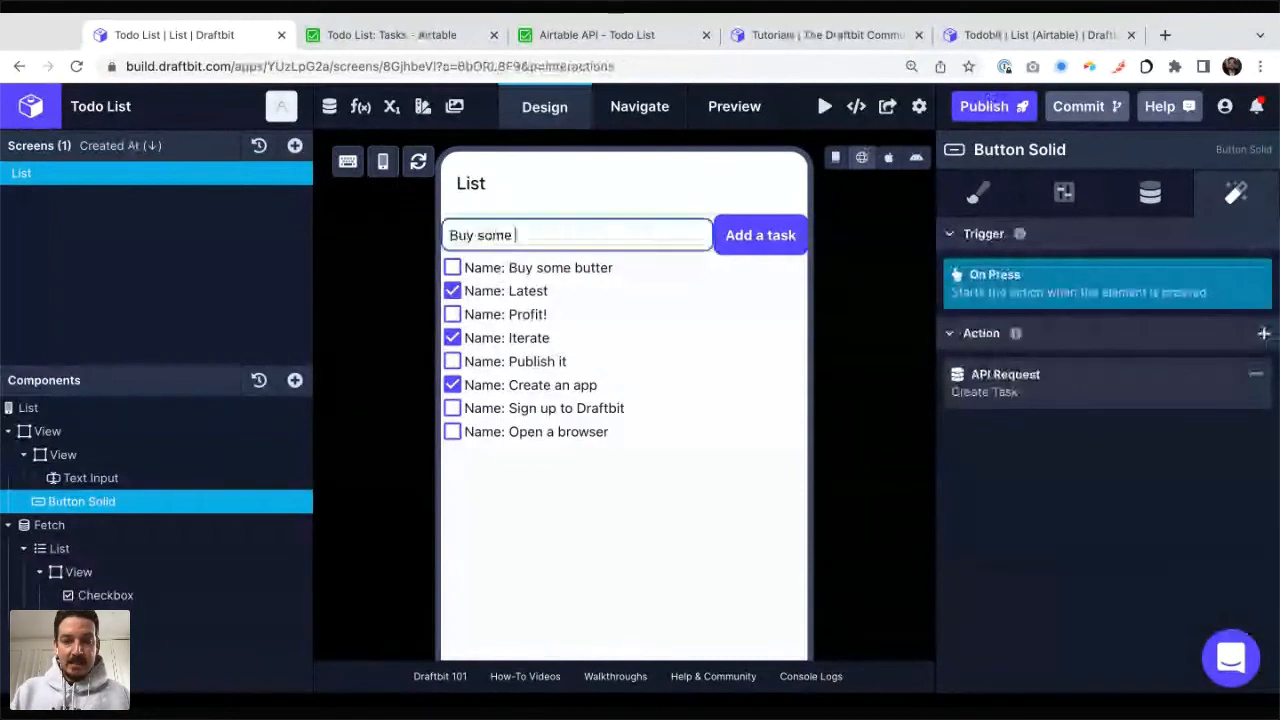
{"action": "type", "text": "eggs"}
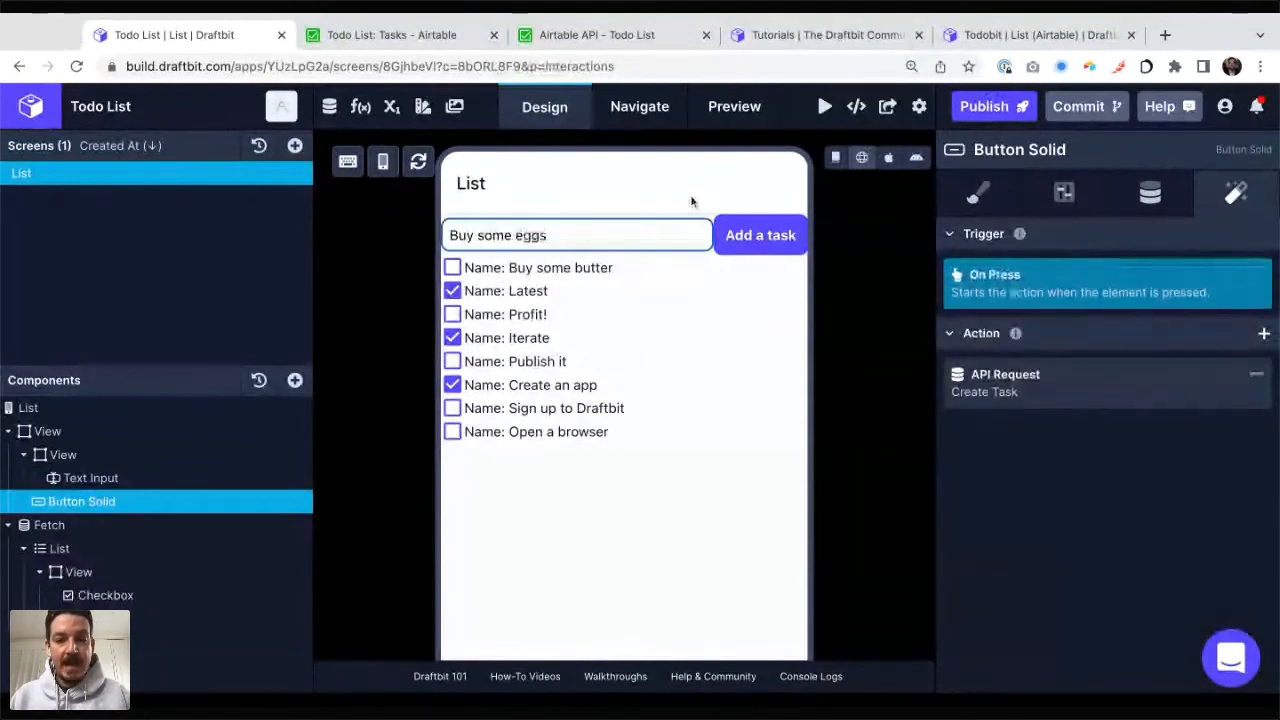
{"action": "left_click", "coordinate": [750, 243]}
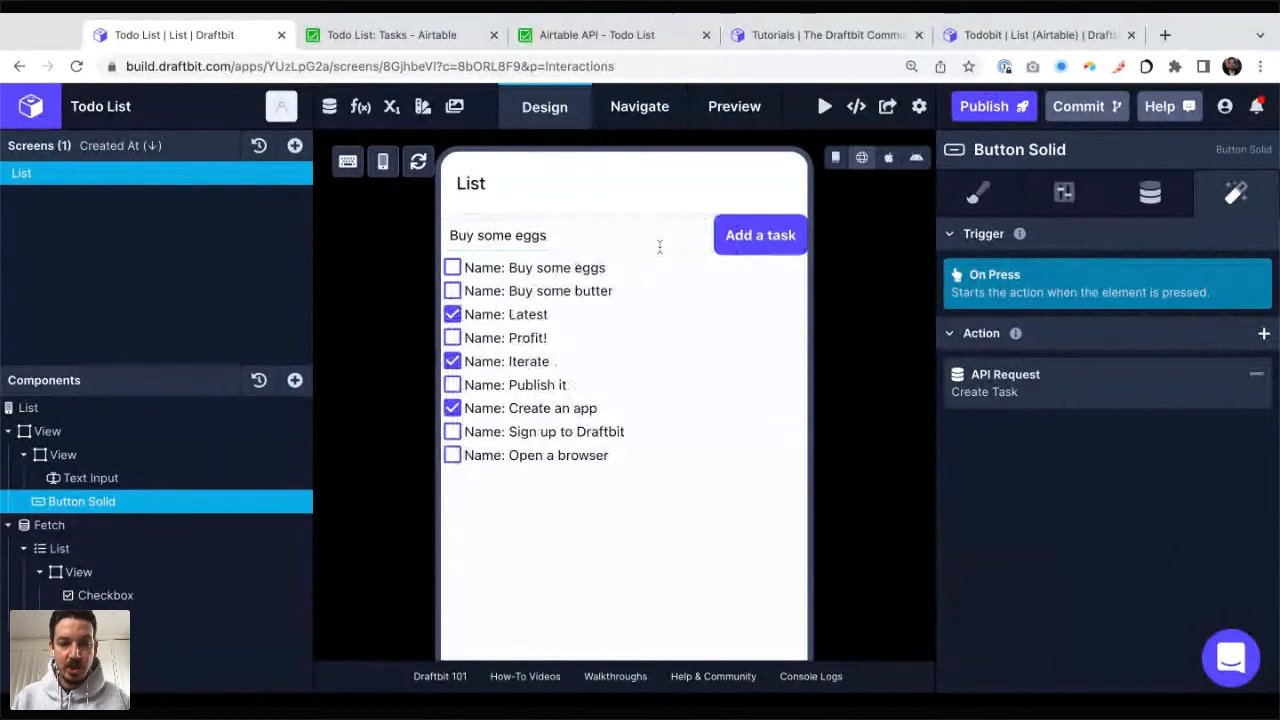
Step: Try the "Buy some eggs" checkbox on and off, and look for the new record in the Airtable Tasks table
{"action": "left_click", "coordinate": [452, 267]}
{"action": "left_click", "coordinate": [452, 268]}
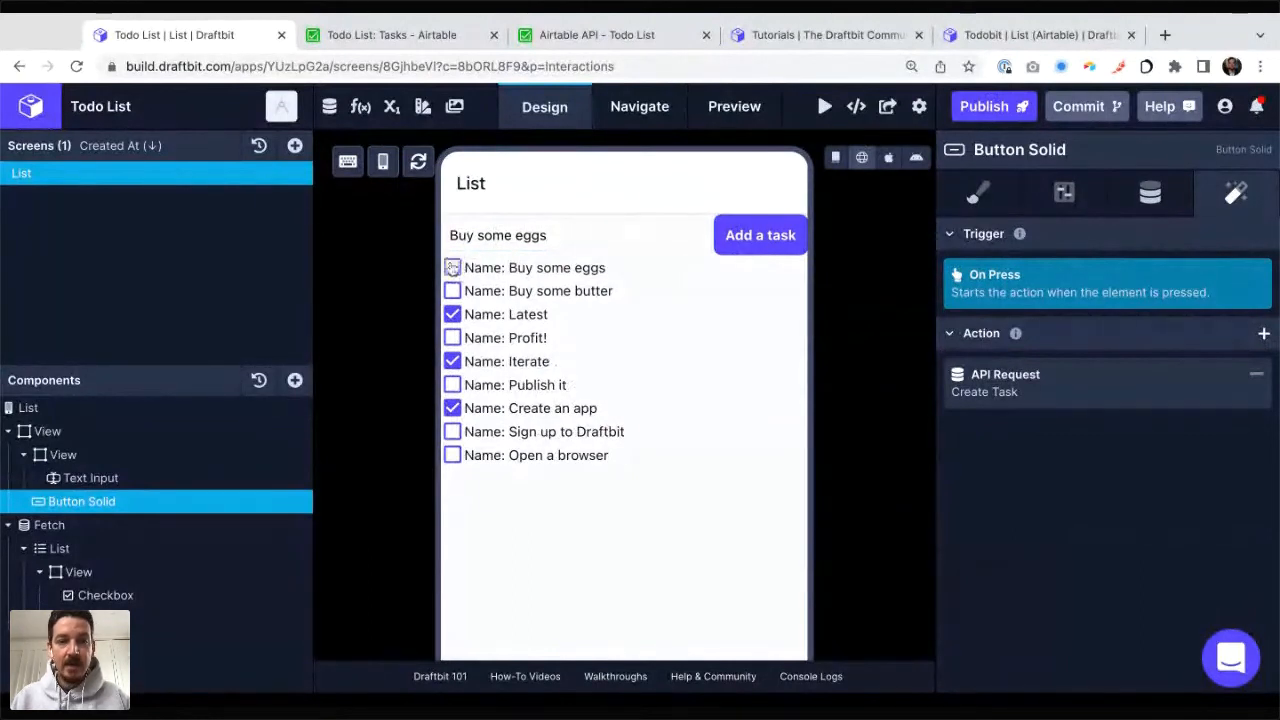
{"action": "left_click_drag", "start_coordinate": [475, 273], "coordinate": [606, 269]}
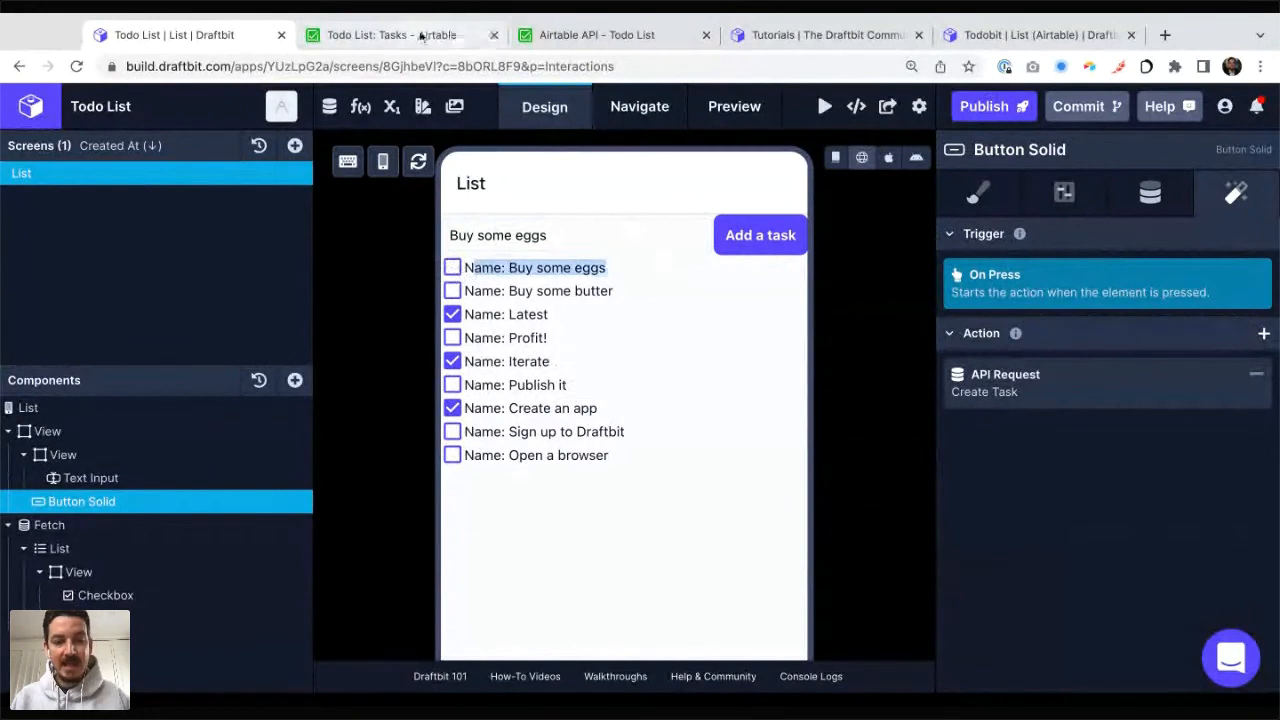
{"action": "left_click", "coordinate": [421, 37]}
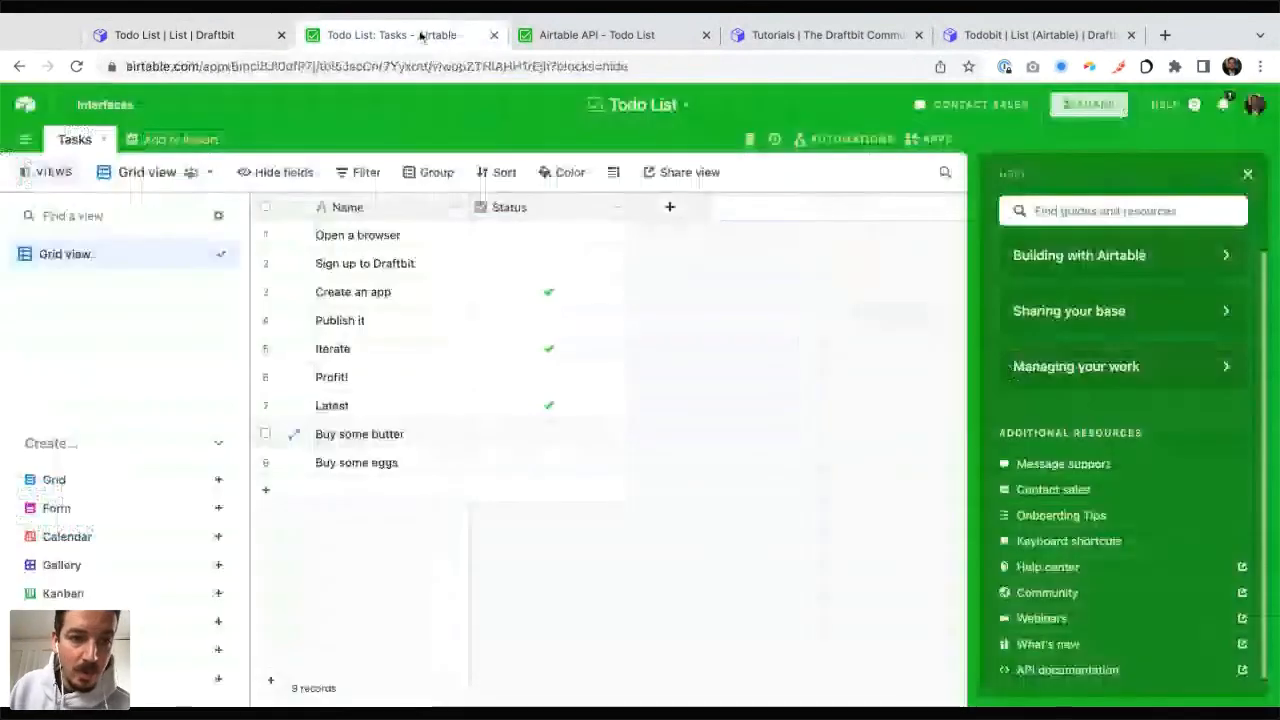
{"action": "left_click", "coordinate": [197, 38]}
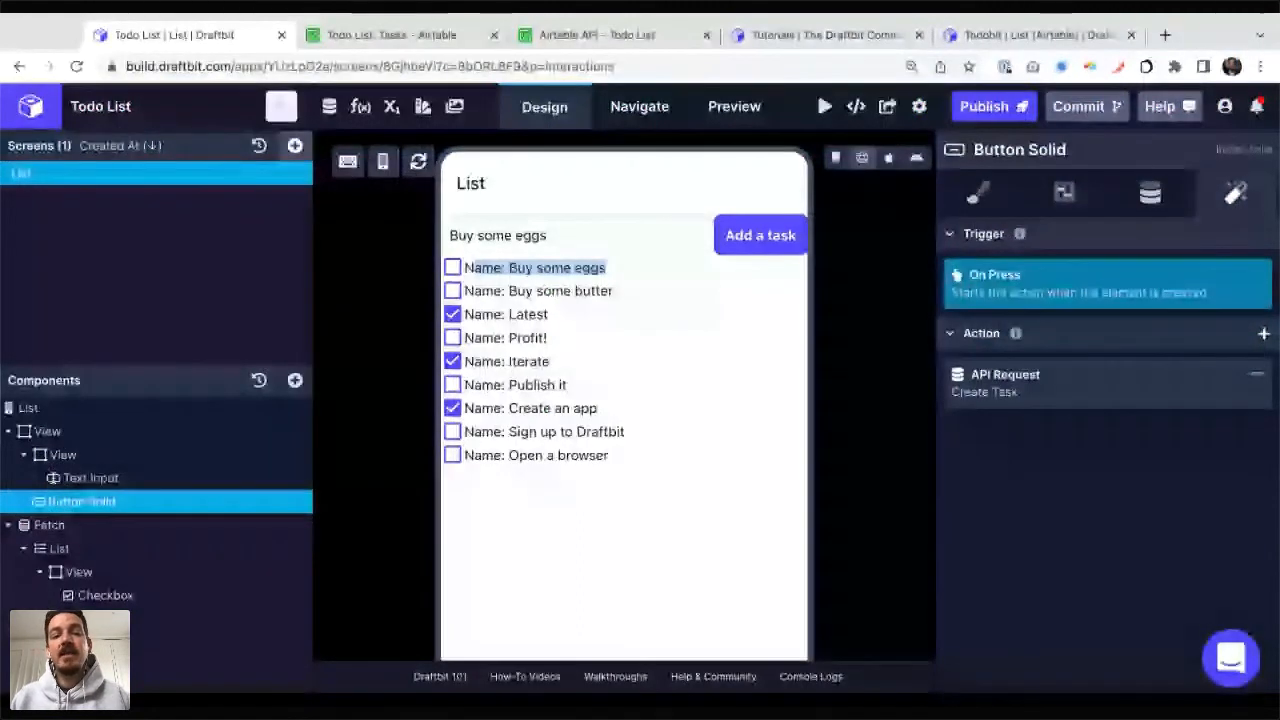
Step: Add a Set Variable action to the button that sets textInputValue to an empty string ("")
{"action": "left_click", "coordinate": [578, 235]}
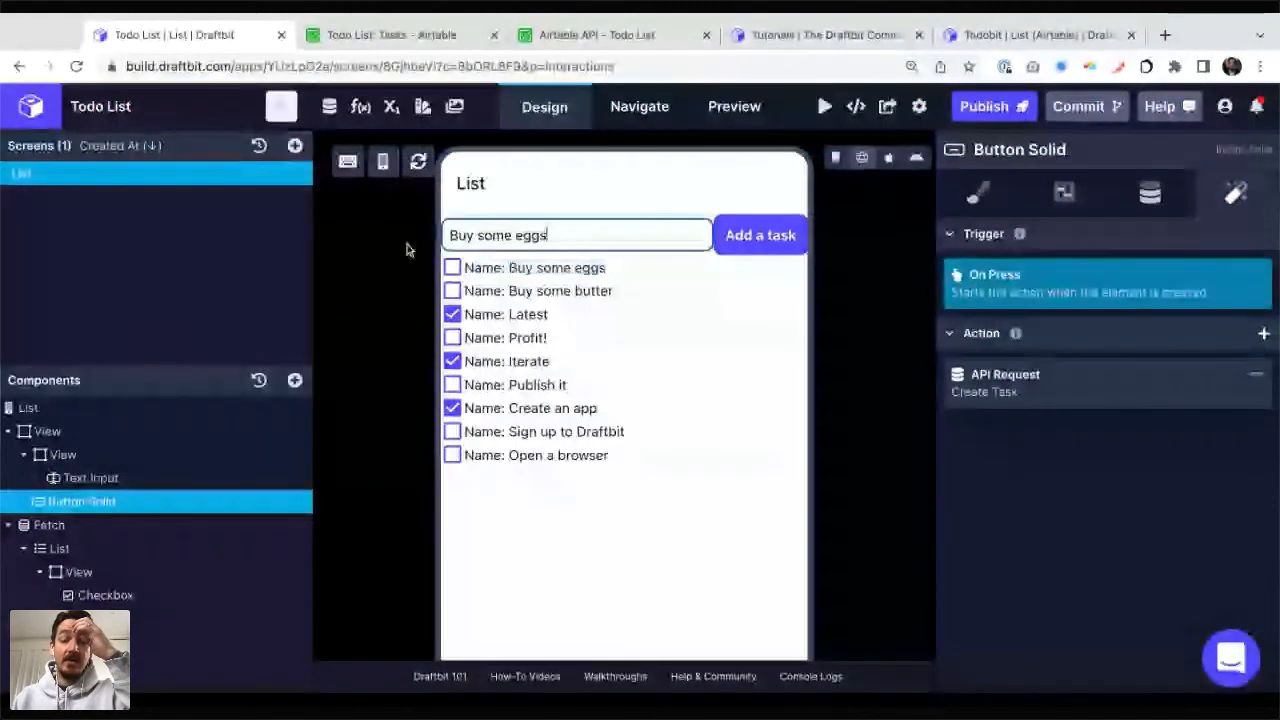
{"action": "triple_click", "coordinate": [576, 233]}
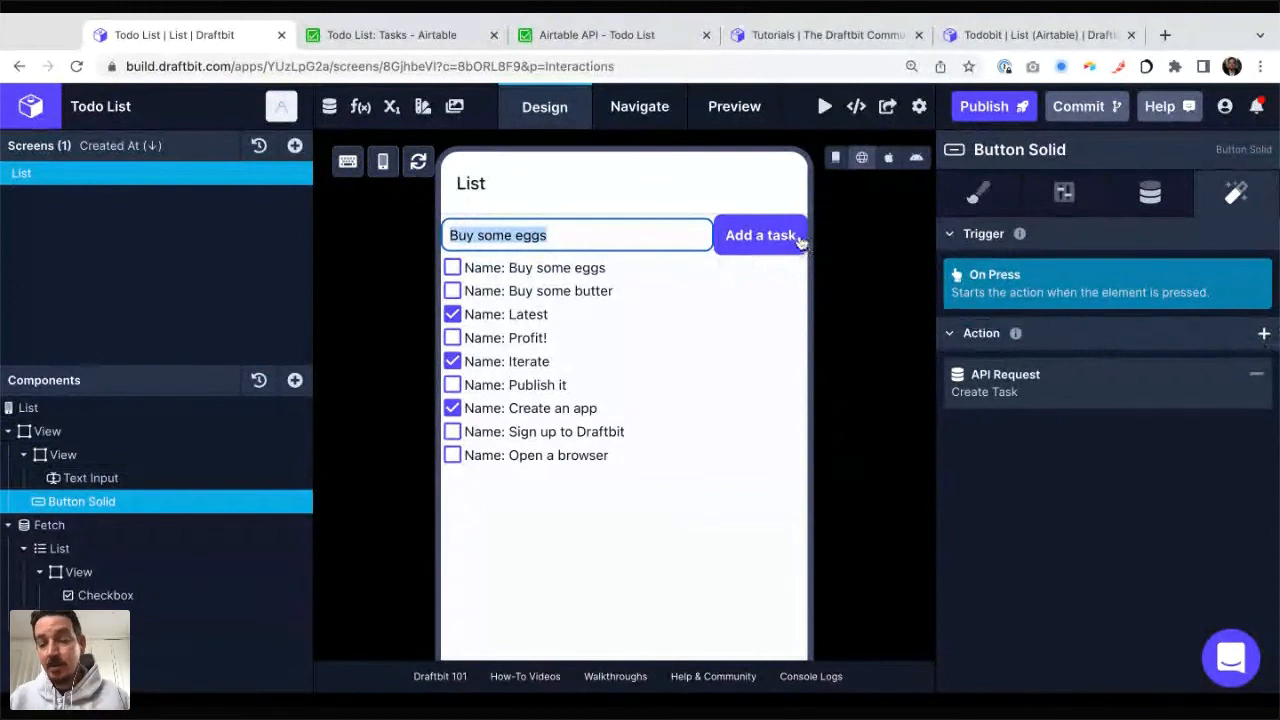
{"action": "left_click", "coordinate": [1264, 334]}
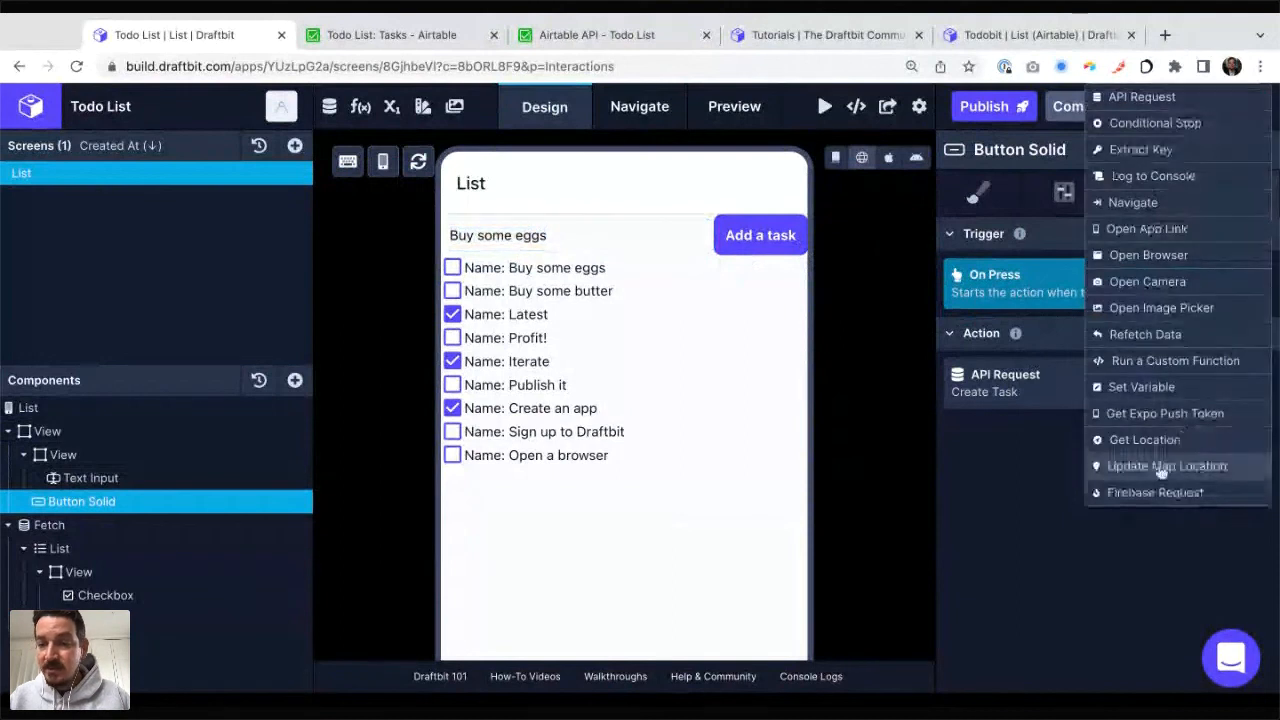
{"action": "left_click", "coordinate": [1145, 388]}
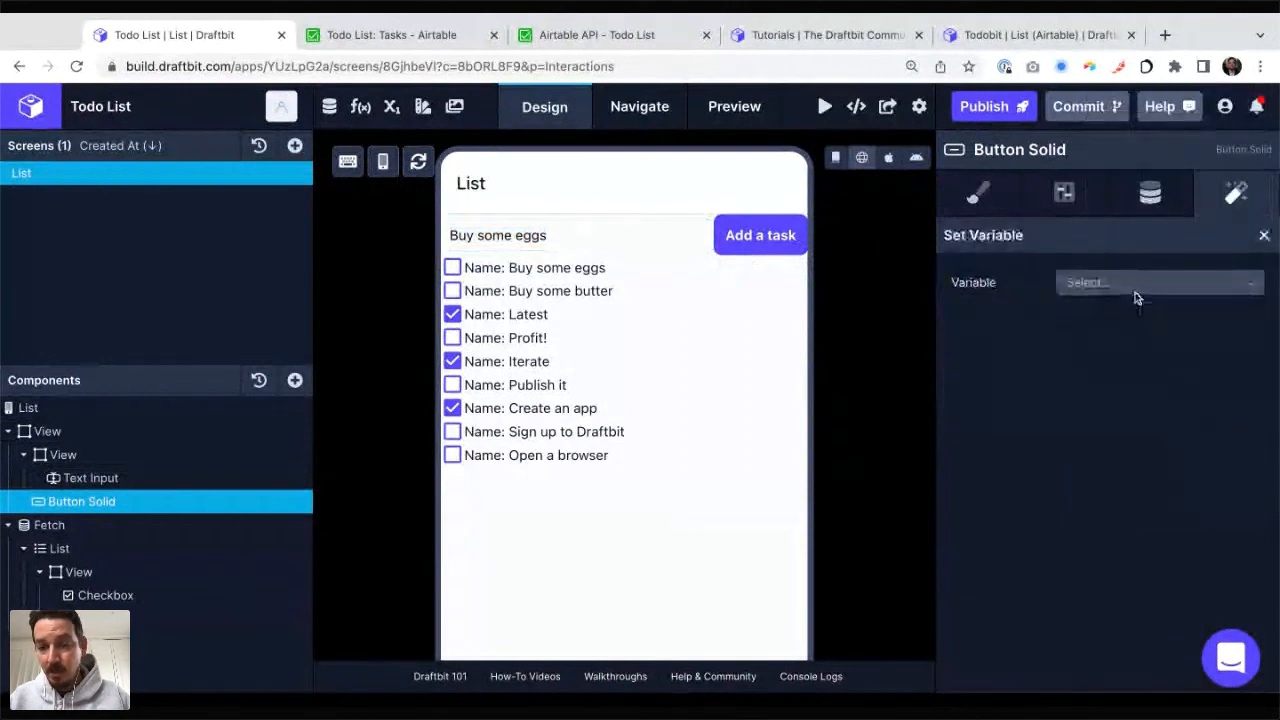
{"action": "left_click", "coordinate": [1135, 290]}
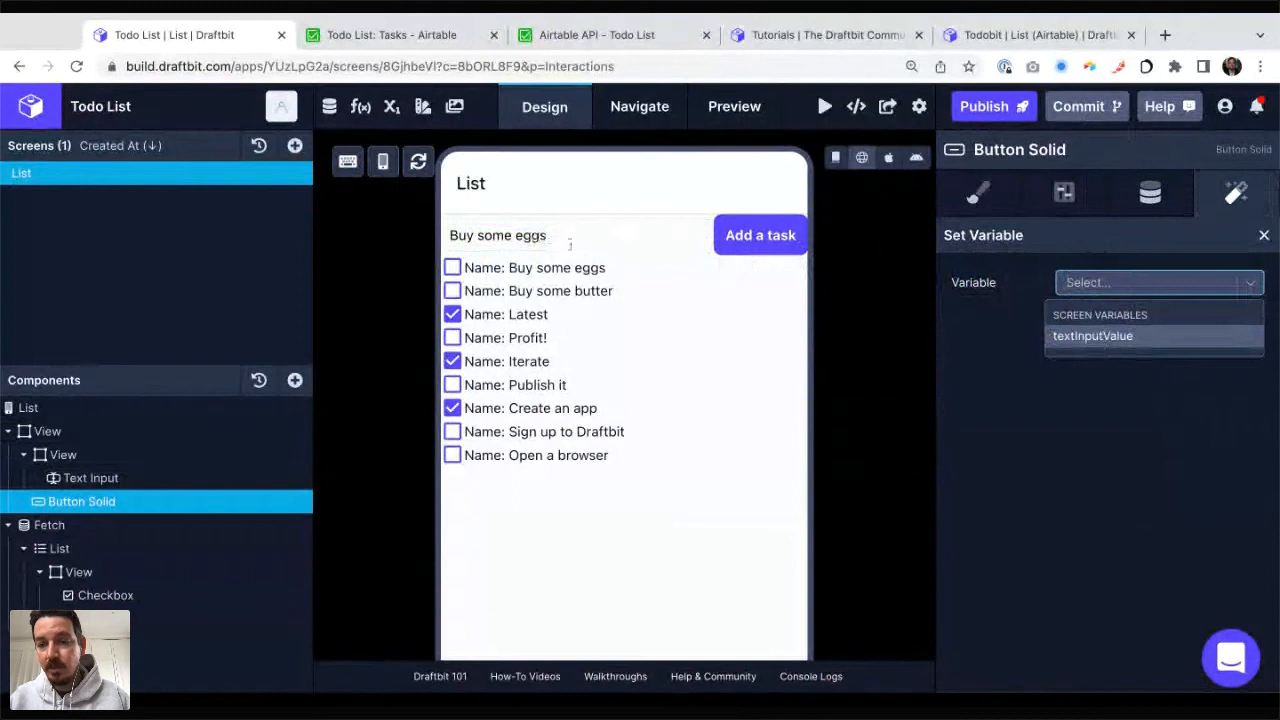
{"action": "left_click", "coordinate": [1082, 336]}
{"action": "left_click", "coordinate": [1106, 318]}
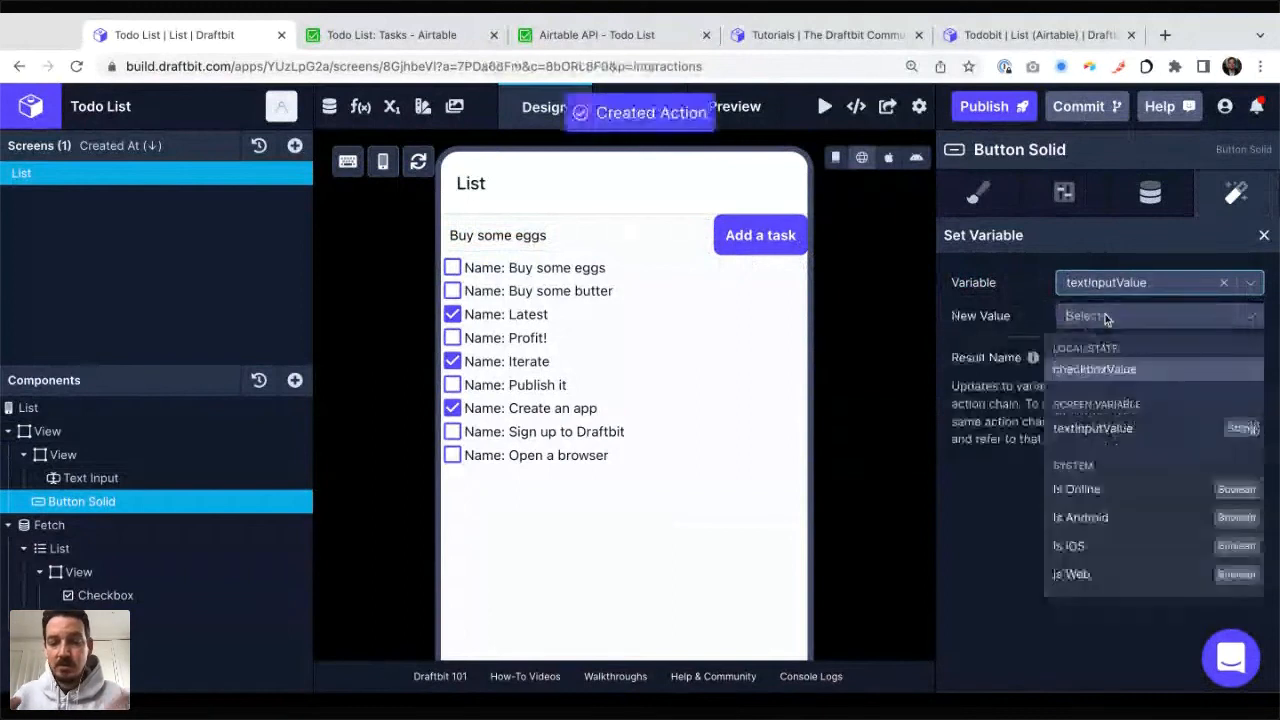
{"action": "type", "text": "\"\""}
{"action": "key", "text": "Return"}
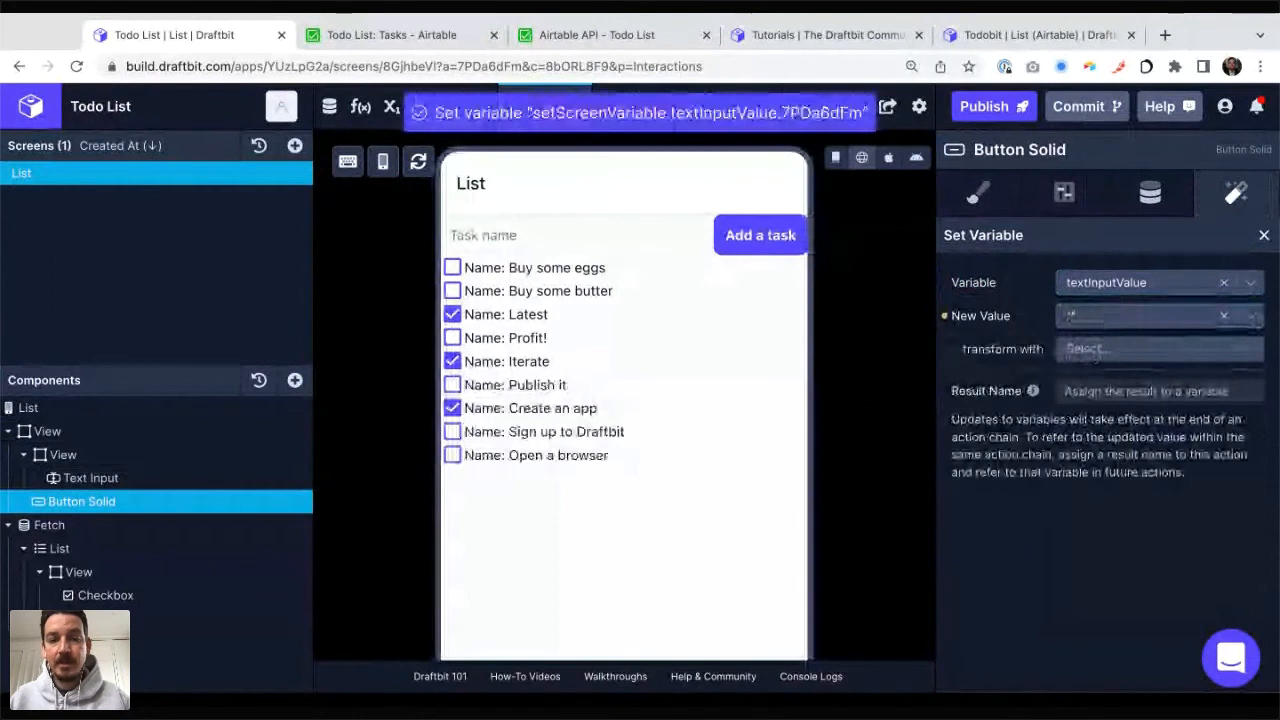
Step: Add a task named "Buy some sugar" in the preview to test the button's request and input clearing
{"action": "left_click", "coordinate": [579, 234]}
{"action": "type", "text": "Buy some"}
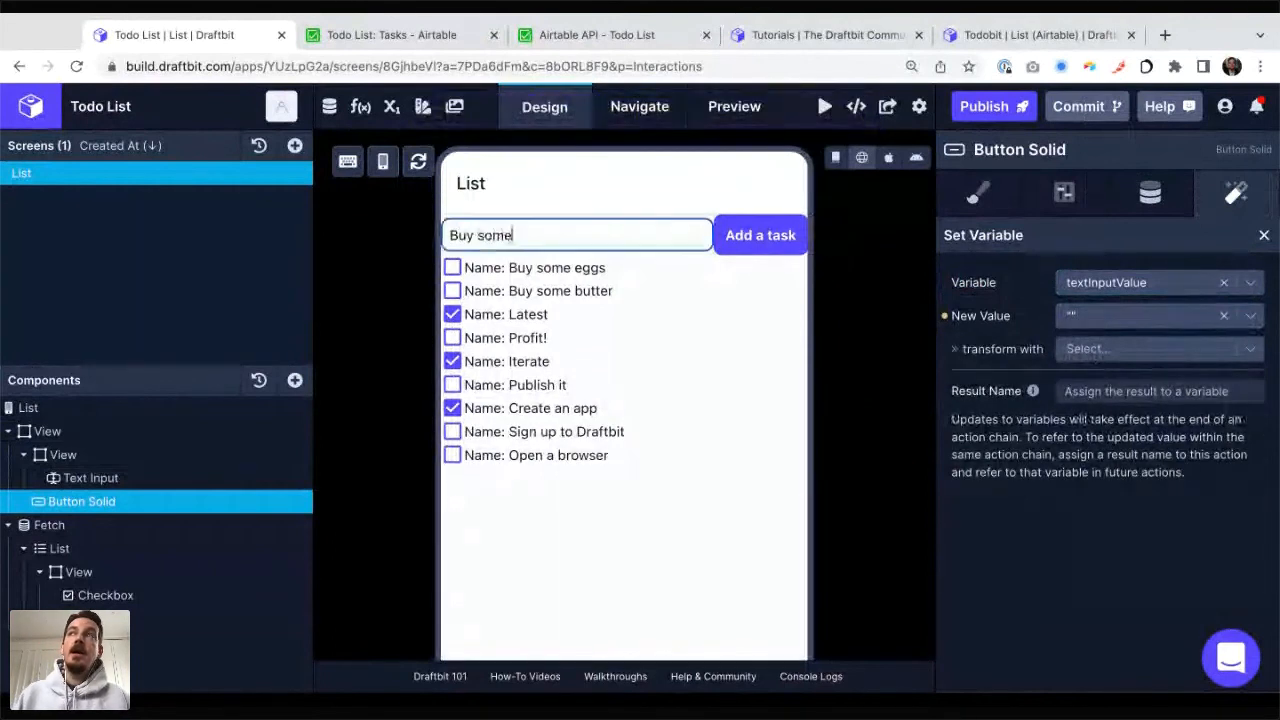
{"action": "type", "text": " sugar"}
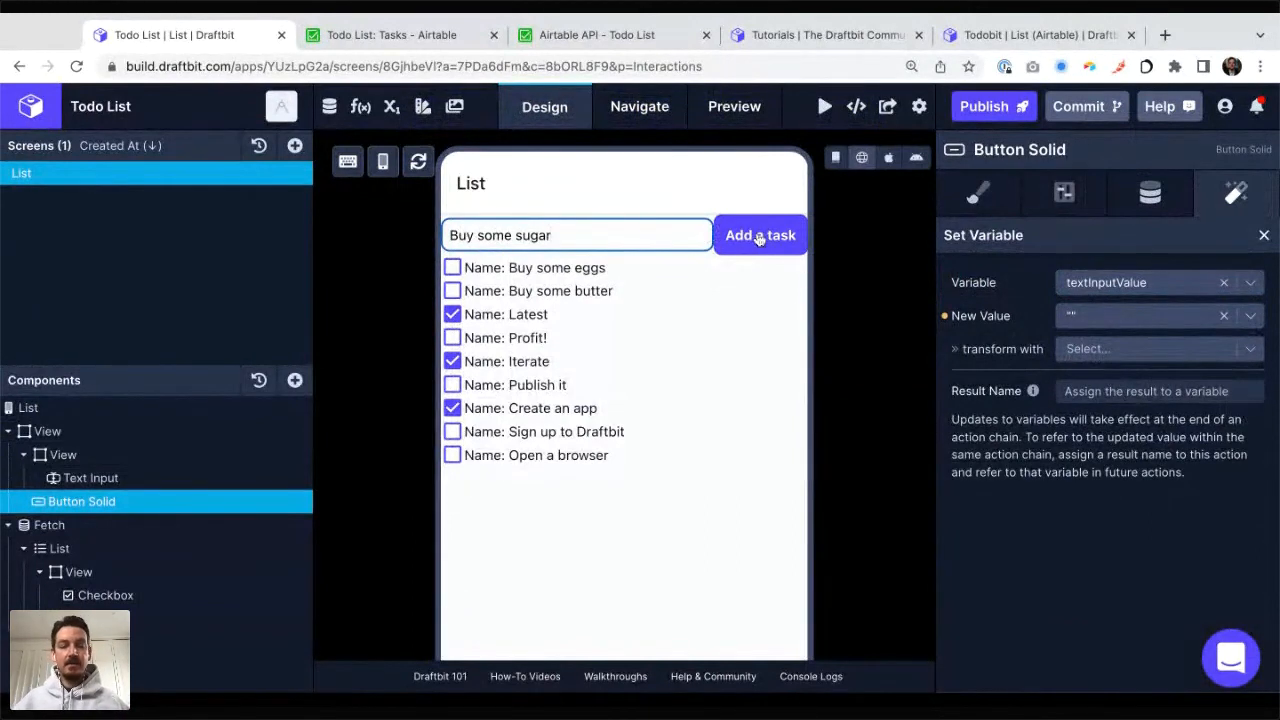
{"action": "left_click", "coordinate": [759, 235]}
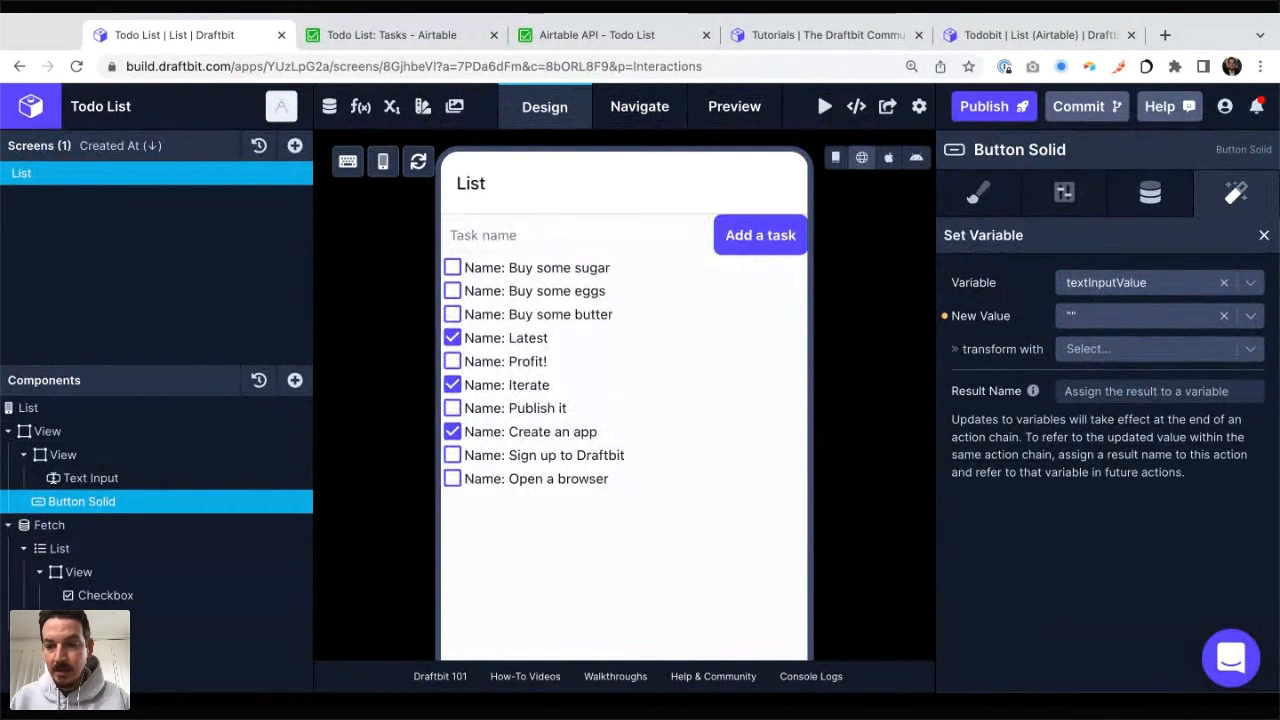
Step: Mark the "Buy some eggs", "Buy some butter" and "Profit!" tasks as done in the preview
{"action": "key", "text": "super+Tab"}
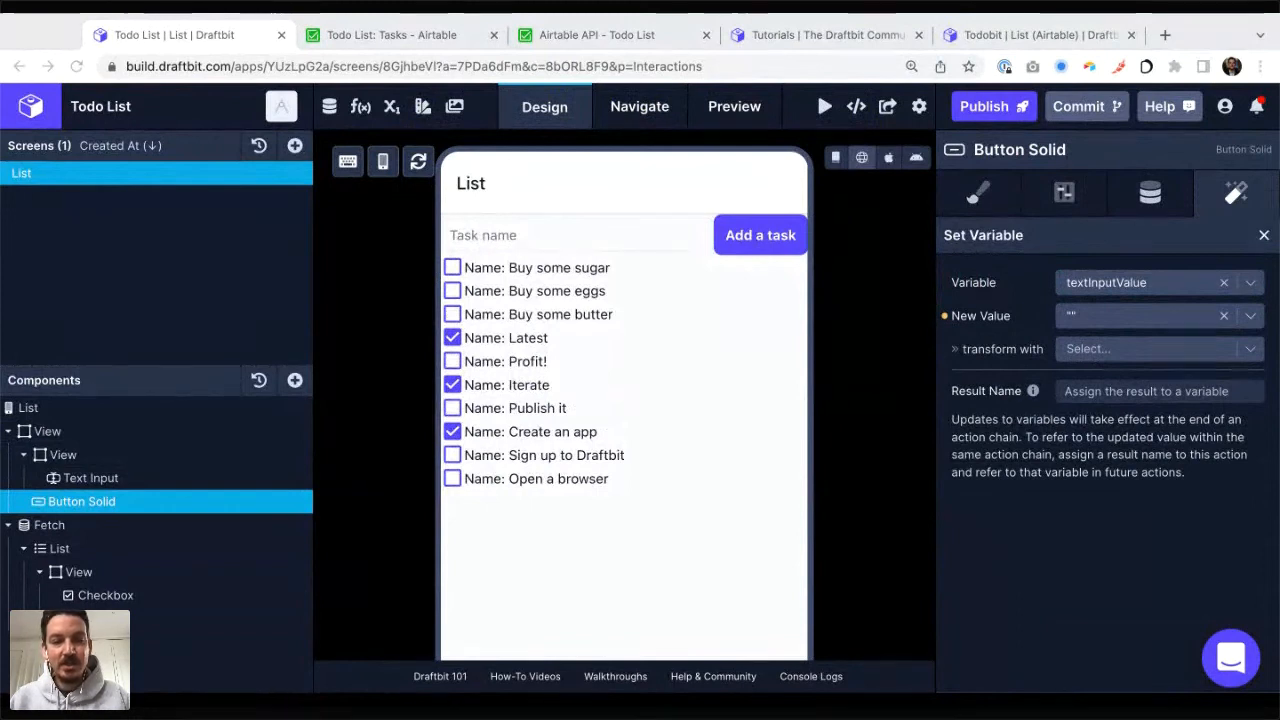
{"action": "key", "text": "super+Tab"}
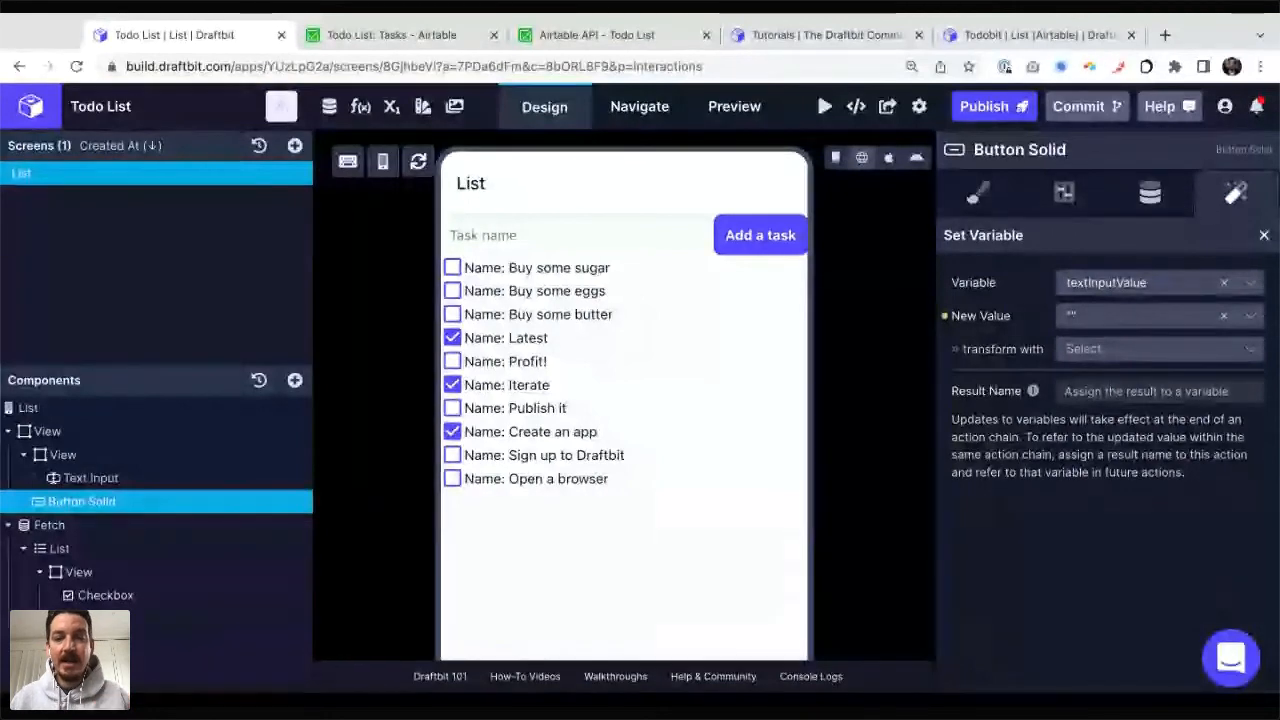
{"action": "left_click", "coordinate": [452, 290]}
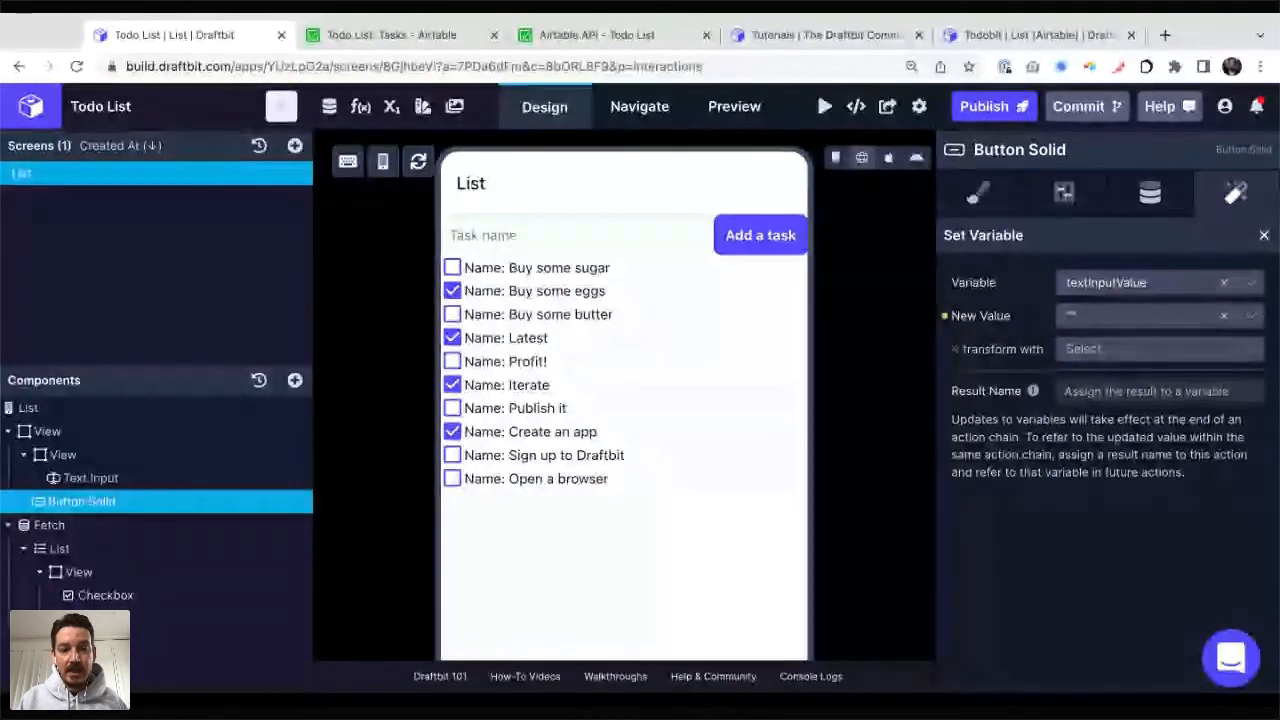
{"action": "left_click", "coordinate": [452, 314]}
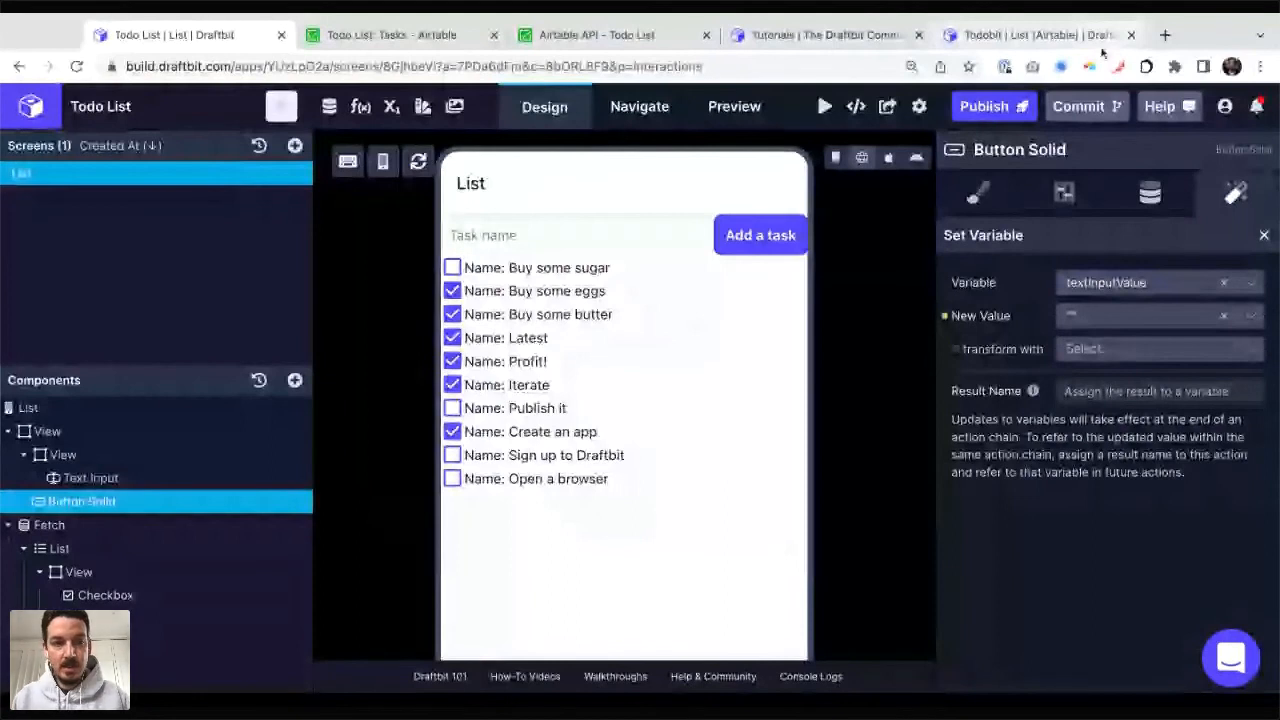
Step: Open Twitter in a new tab and view the profile's tweet about the live Todo List tutorial with its demo of the finished app
{"action": "key", "text": "ctrl+t"}
{"action": "type", "text": "twitter.com"}
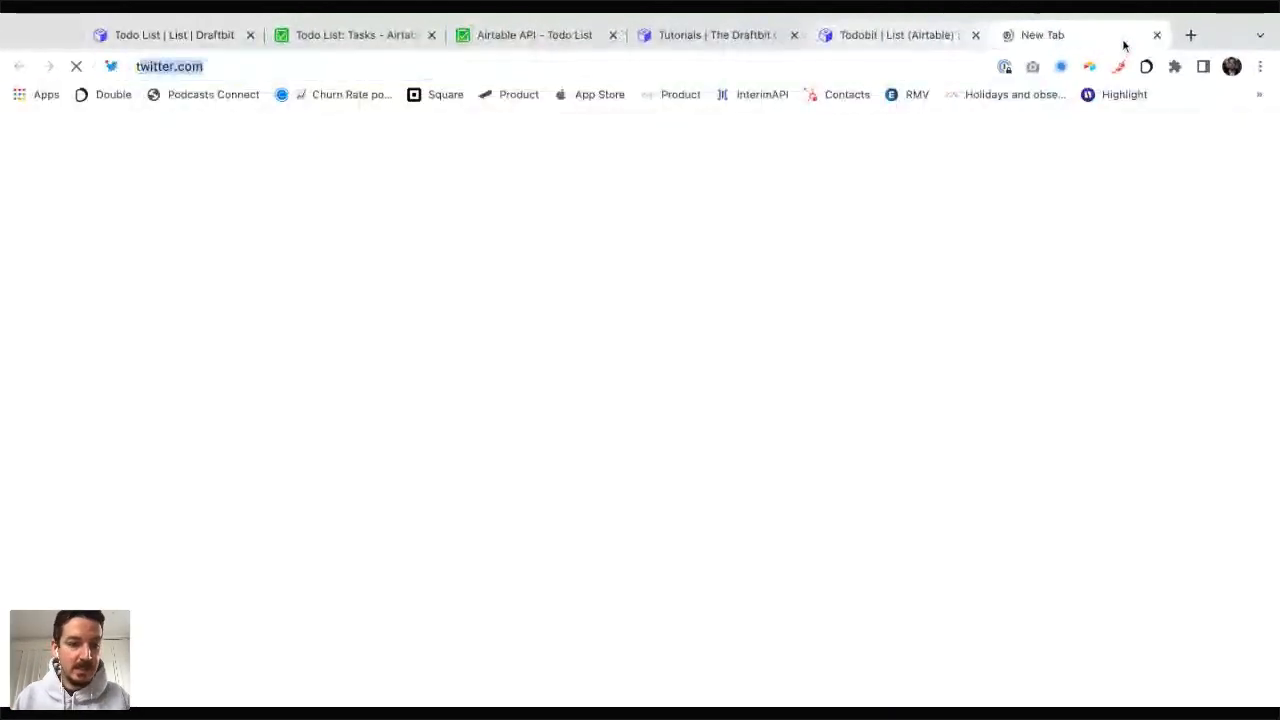
{"action": "key", "text": "Return"}
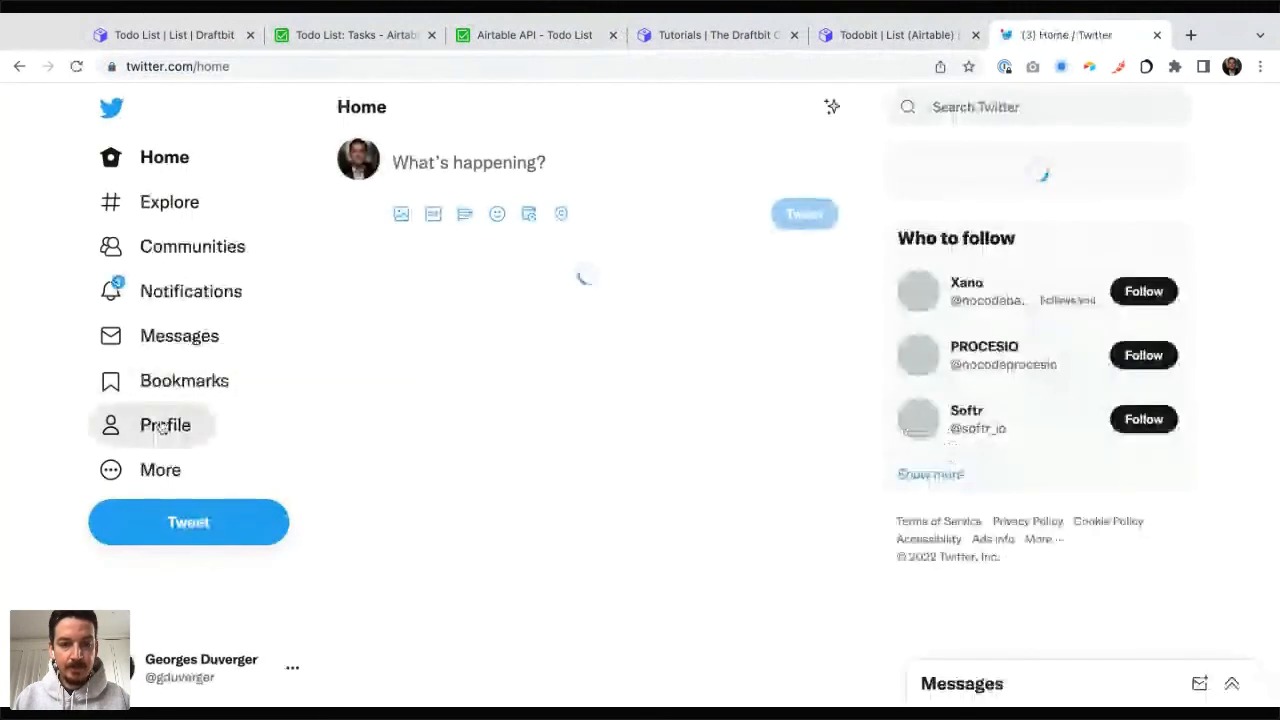
{"action": "left_click", "coordinate": [162, 427]}
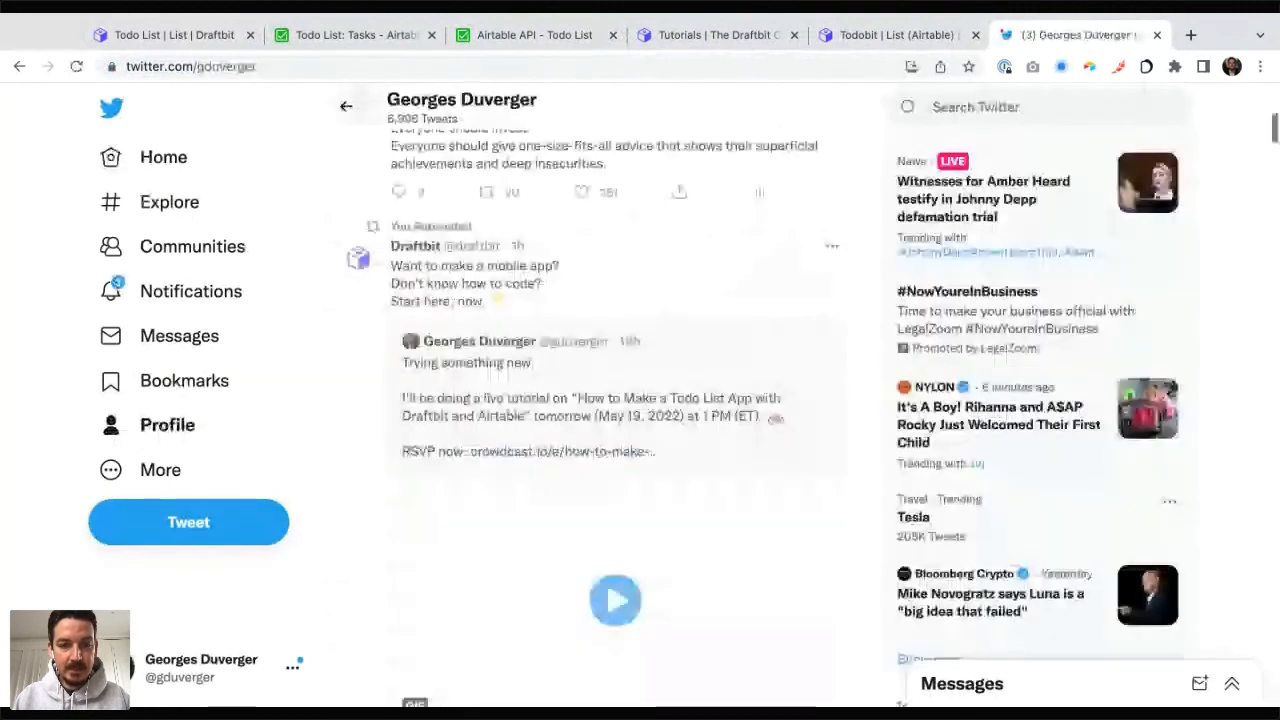
{"action": "left_click", "coordinate": [571, 394]}
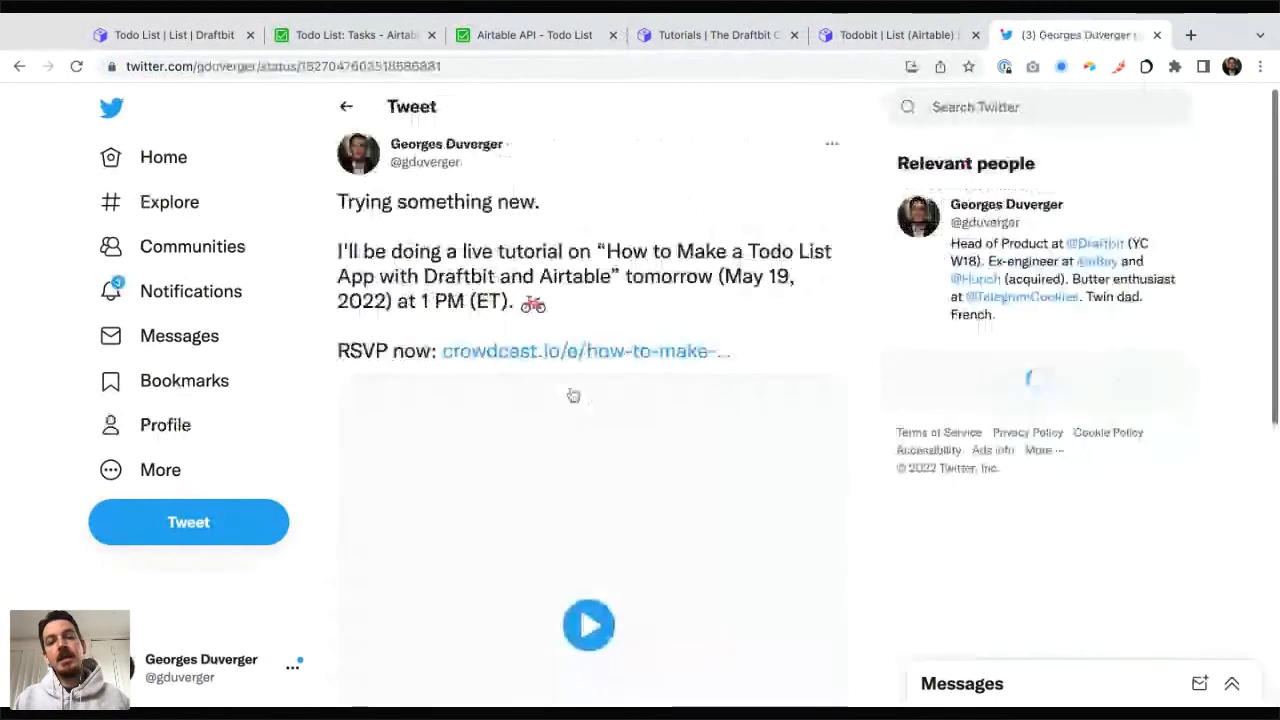
{"action": "scroll", "coordinate": [580, 375], "scroll_direction": "down", "scroll_amount": 2}
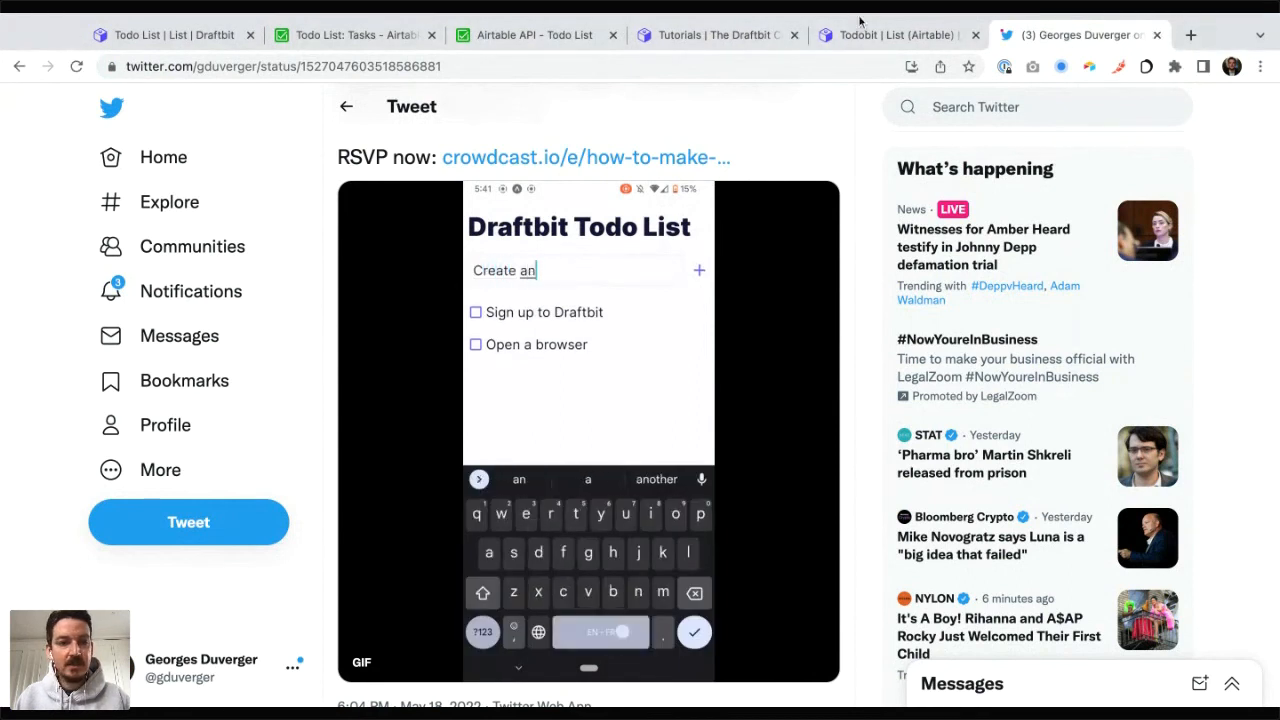
Step: Back in the Draftbit Todo List project, remove the "Name: " prefix from the list item's text, leaving only {{name}}
{"action": "left_click", "coordinate": [166, 34]}
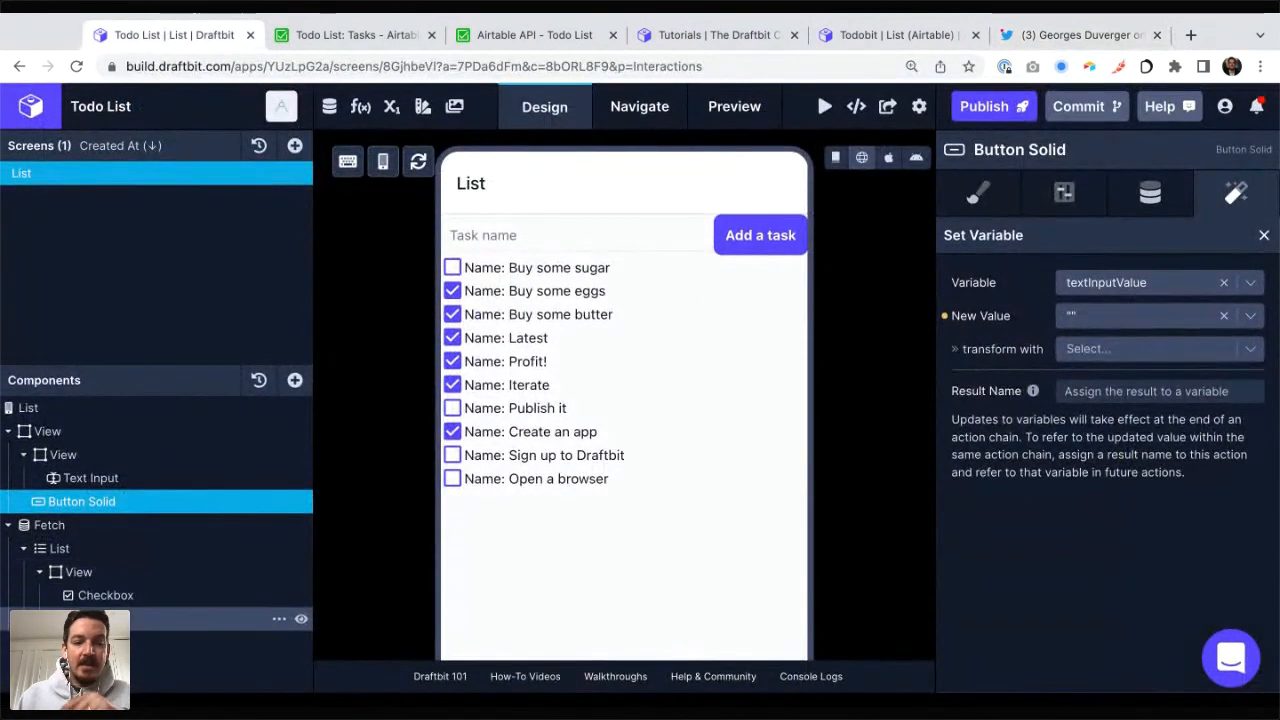
{"action": "left_click", "coordinate": [140, 619]}
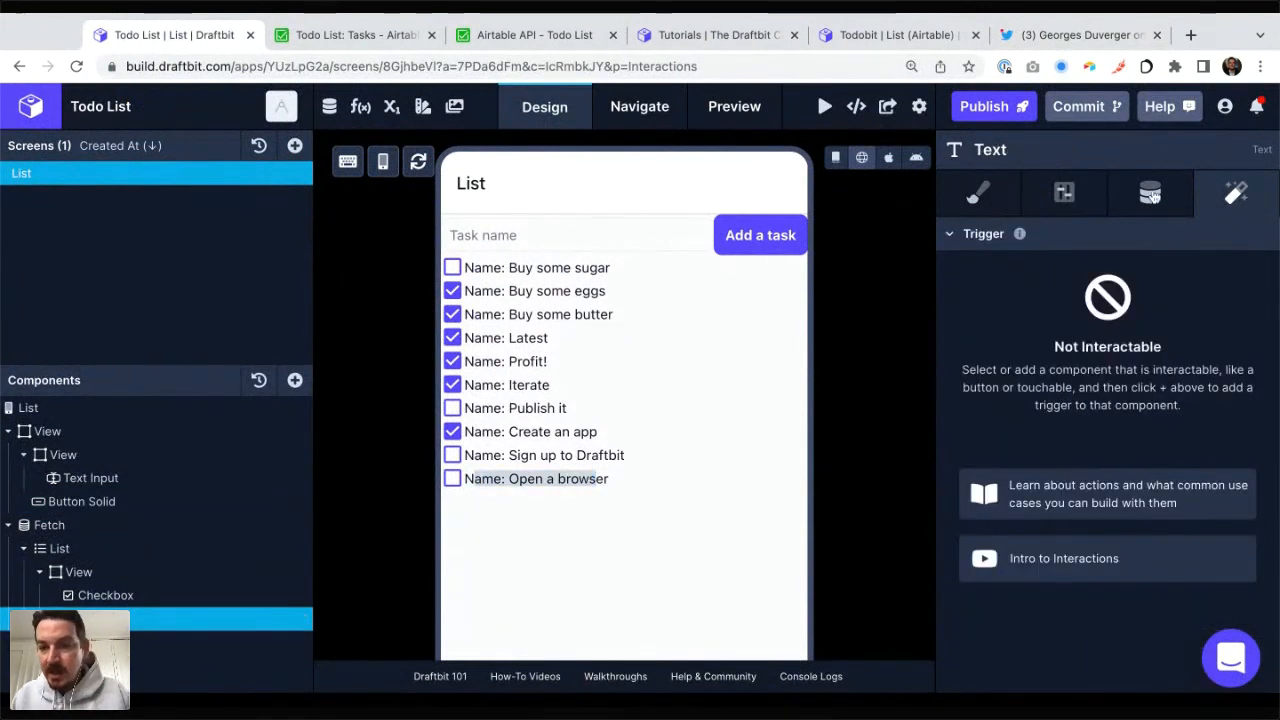
{"action": "left_click", "coordinate": [1150, 192]}
{"action": "left_click", "coordinate": [1001, 281]}
{"action": "key", "text": "shift+Home"}
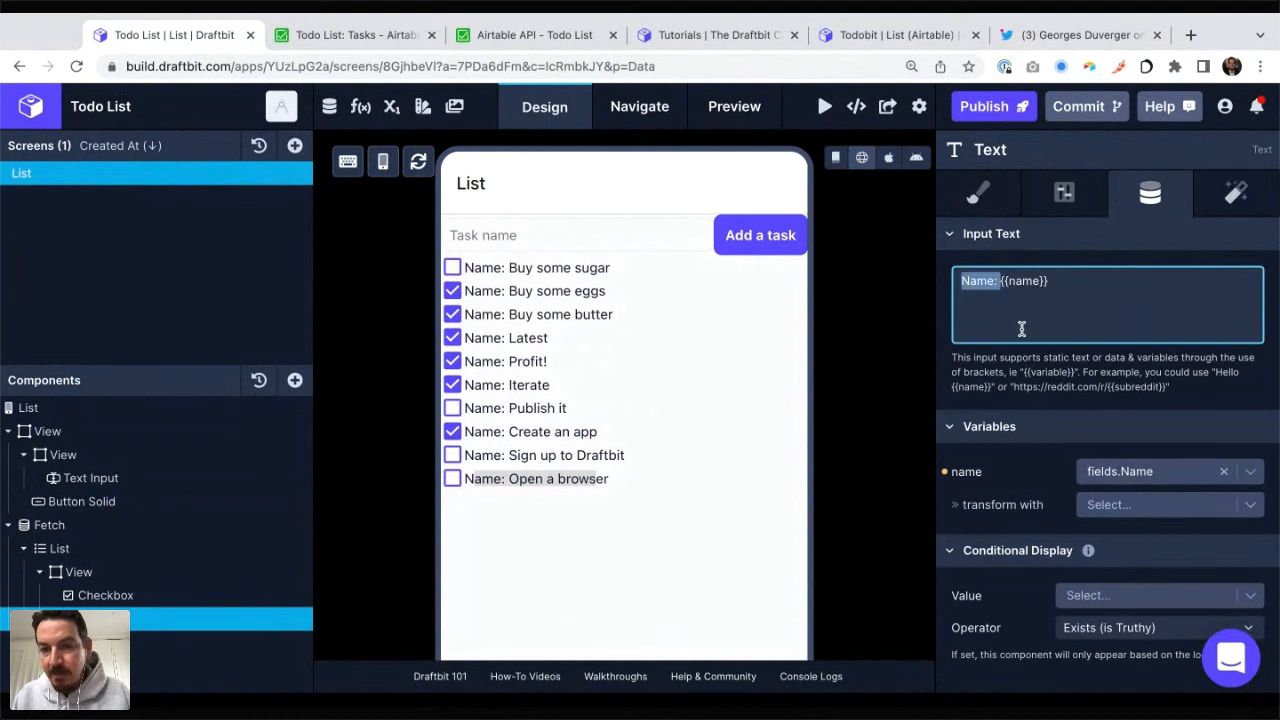
{"action": "key", "text": "BackSpace"}
{"action": "left_click", "coordinate": [874, 281]}
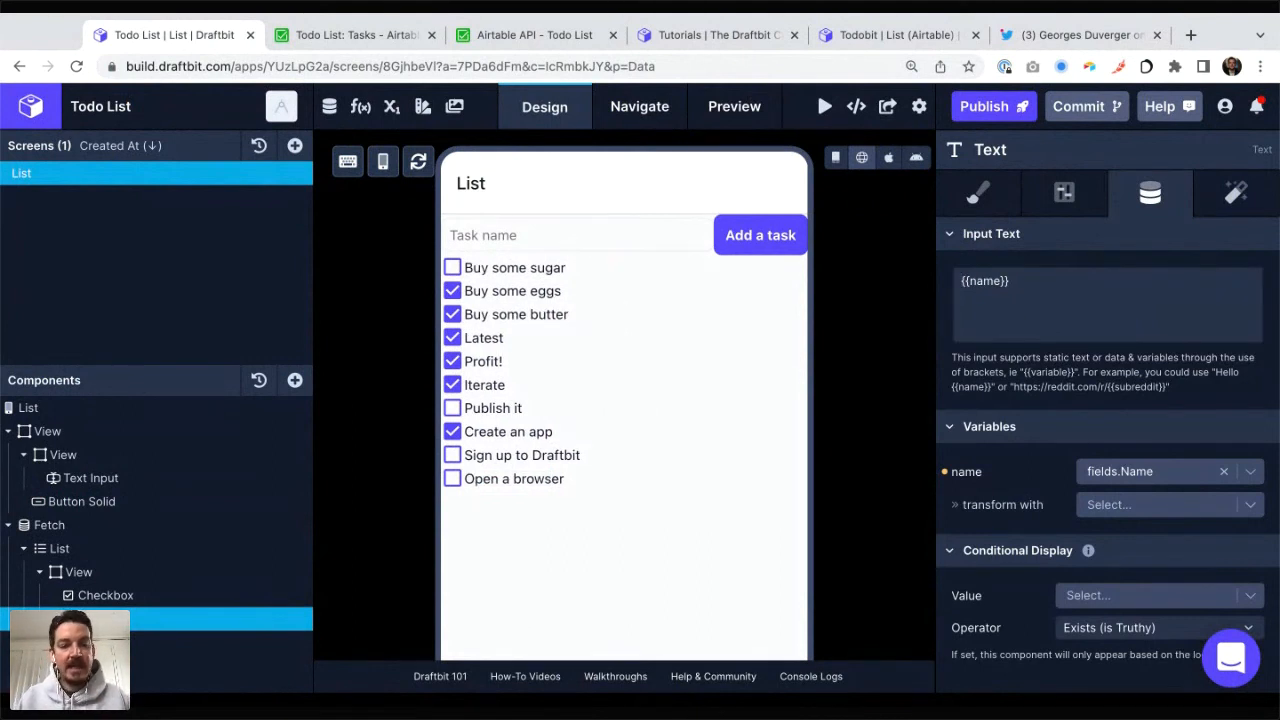
Step: Duplicate the task name text and style the copy with a strikethrough line and the Light color
{"action": "left_click", "coordinate": [281, 619]}
{"action": "left_click", "coordinate": [319, 567]}
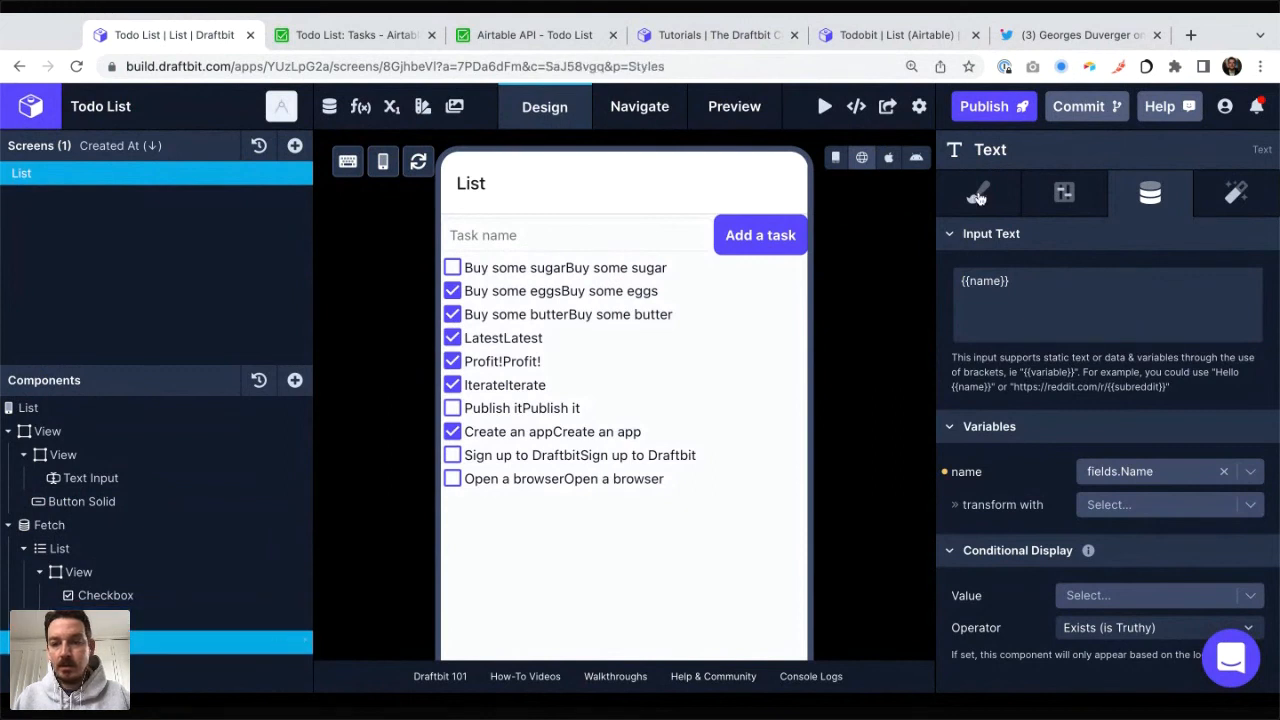
{"action": "left_click", "coordinate": [980, 196]}
{"action": "scroll", "coordinate": [1155, 544], "scroll_direction": "down", "scroll_amount": 1}
{"action": "scroll", "coordinate": [1155, 544], "scroll_direction": "down", "scroll_amount": 1}
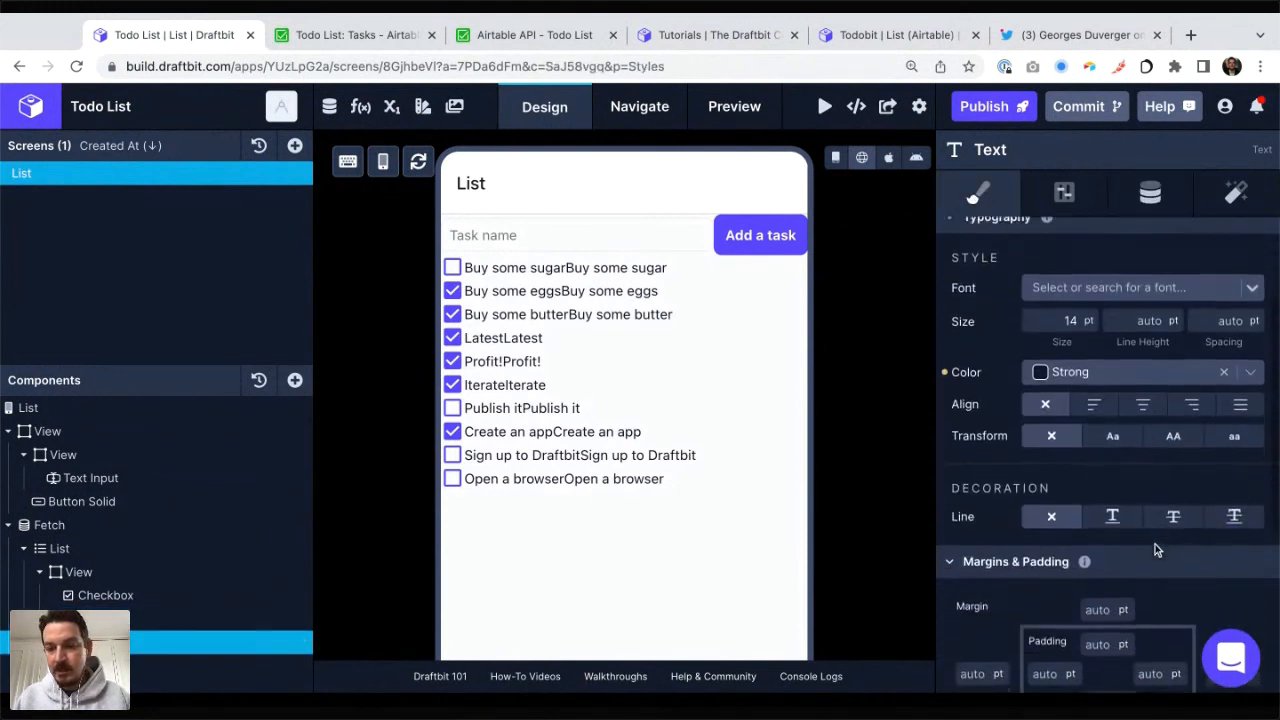
{"action": "left_click", "coordinate": [1174, 511]}
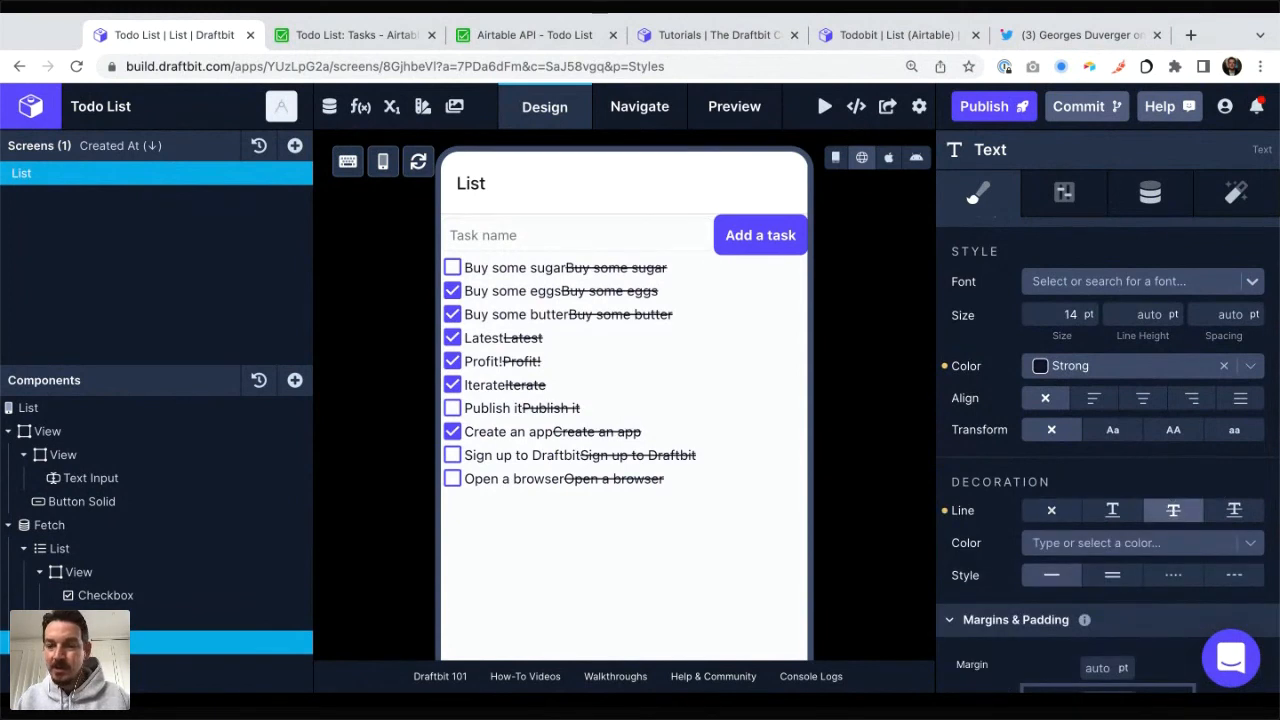
{"action": "left_click", "coordinate": [1099, 368]}
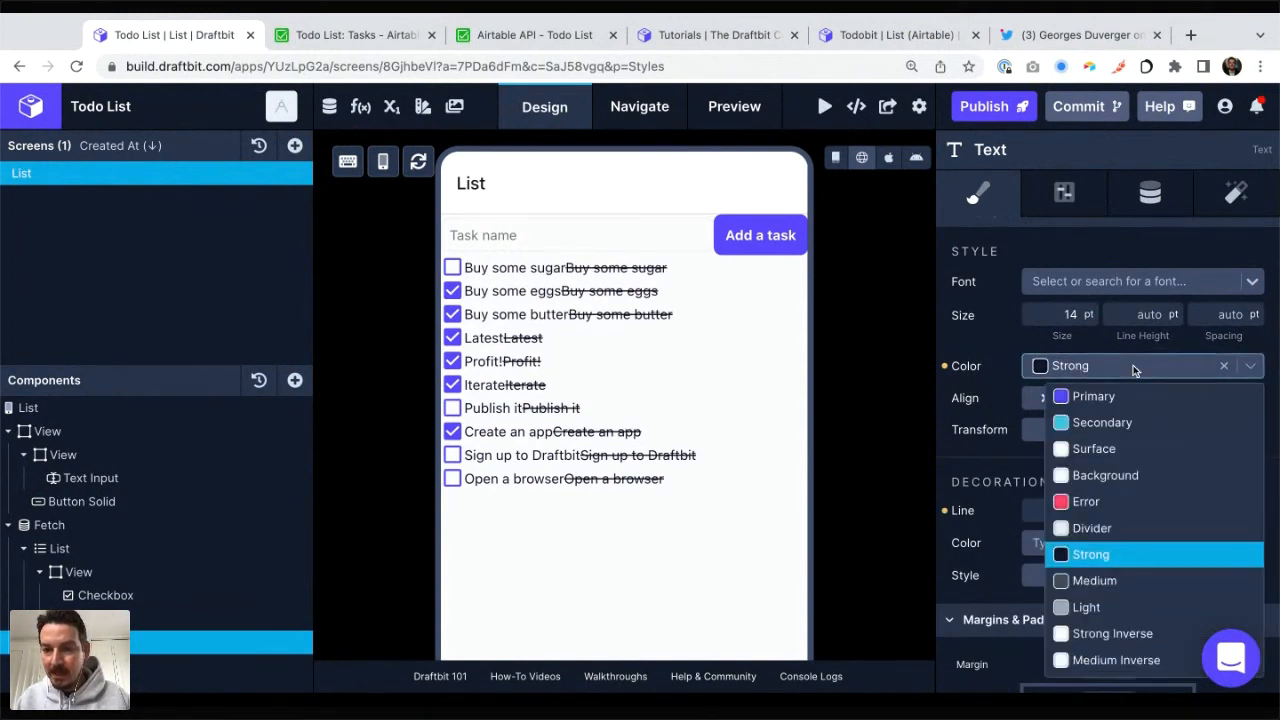
{"action": "left_click", "coordinate": [1082, 601]}
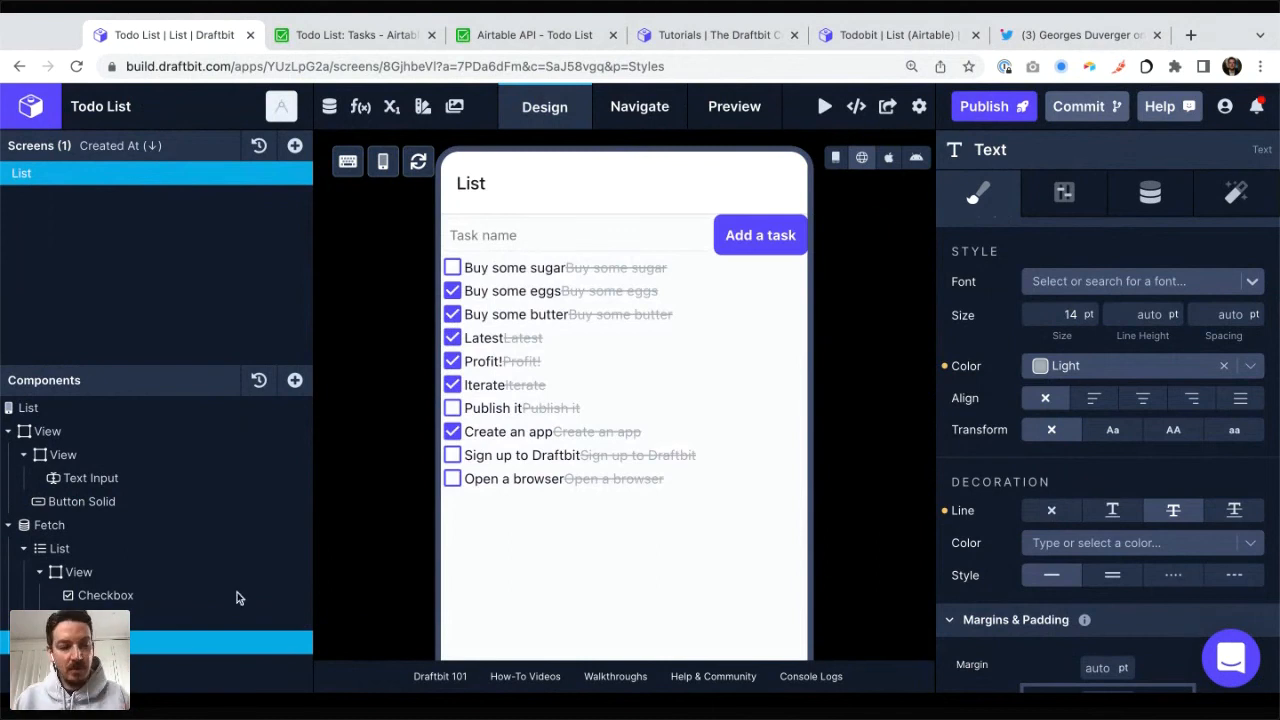
Step: Set the original task name text's conditional display value to fields.Status
{"action": "left_click", "coordinate": [141, 622]}
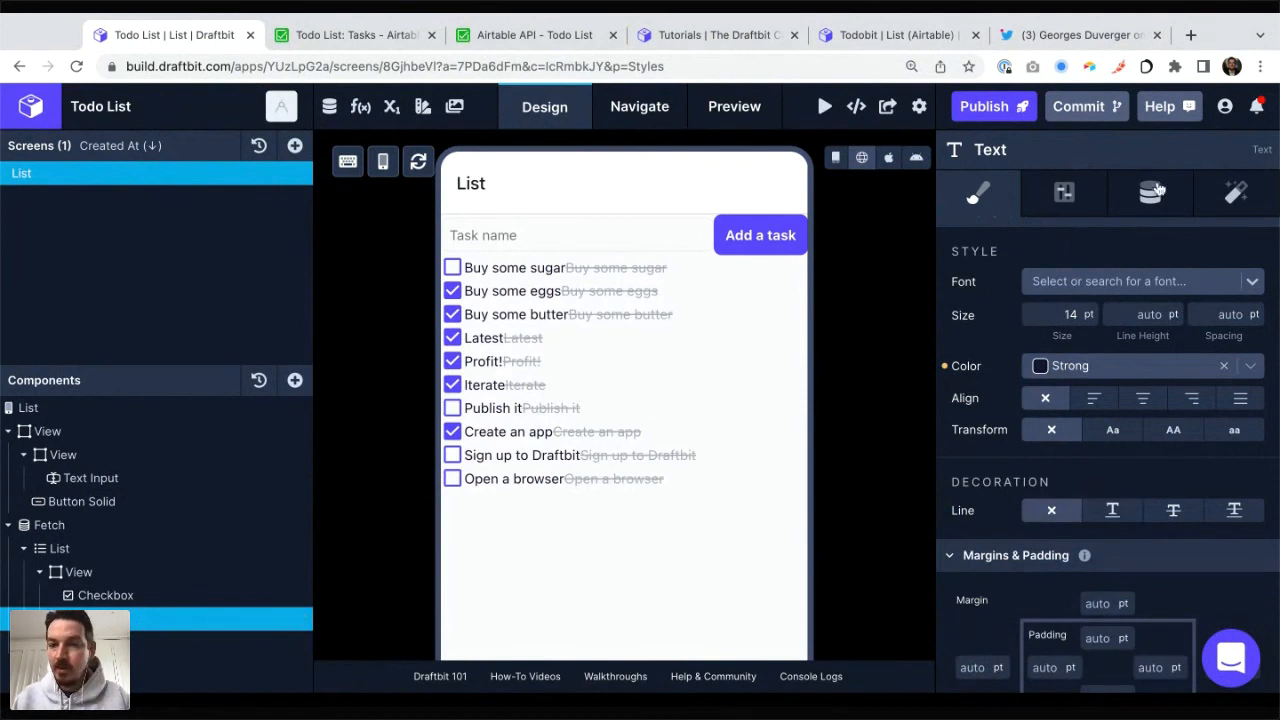
{"action": "left_click", "coordinate": [1149, 203]}
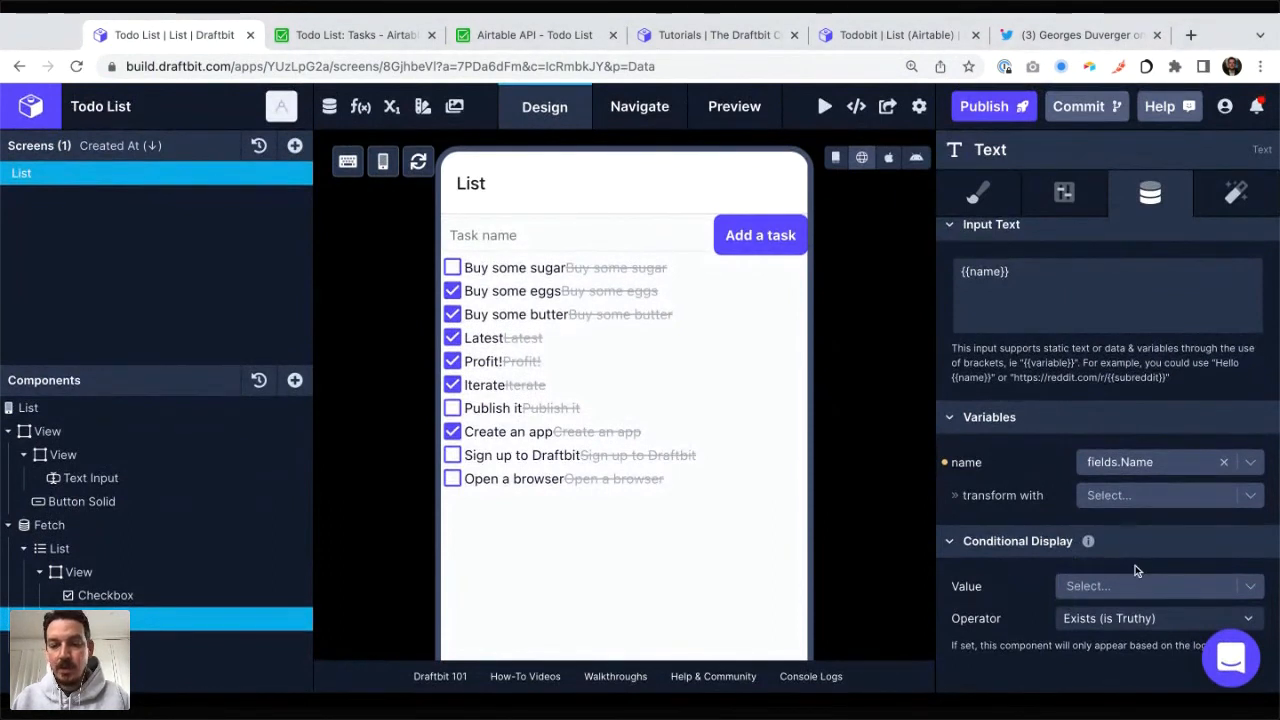
{"action": "scroll", "coordinate": [1101, 592], "scroll_direction": "down", "scroll_amount": 1}
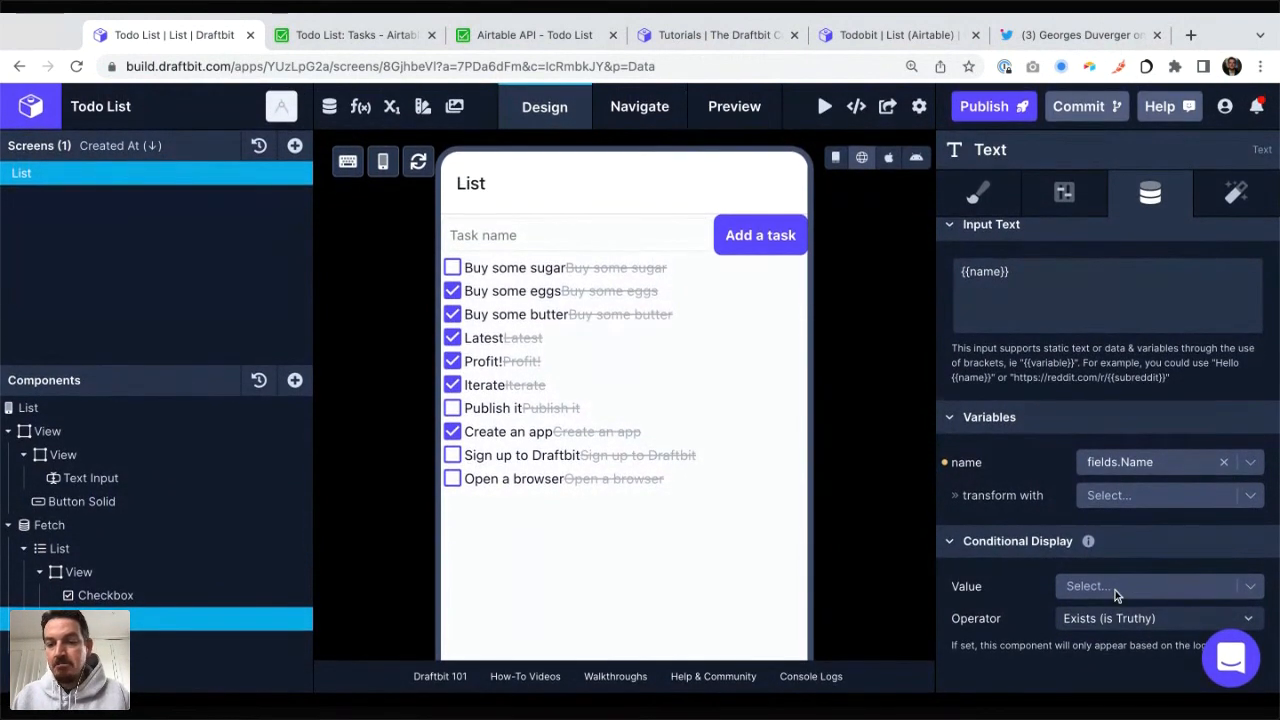
{"action": "left_click", "coordinate": [1115, 588]}
{"action": "scroll", "coordinate": [1115, 590], "scroll_direction": "down", "scroll_amount": 1}
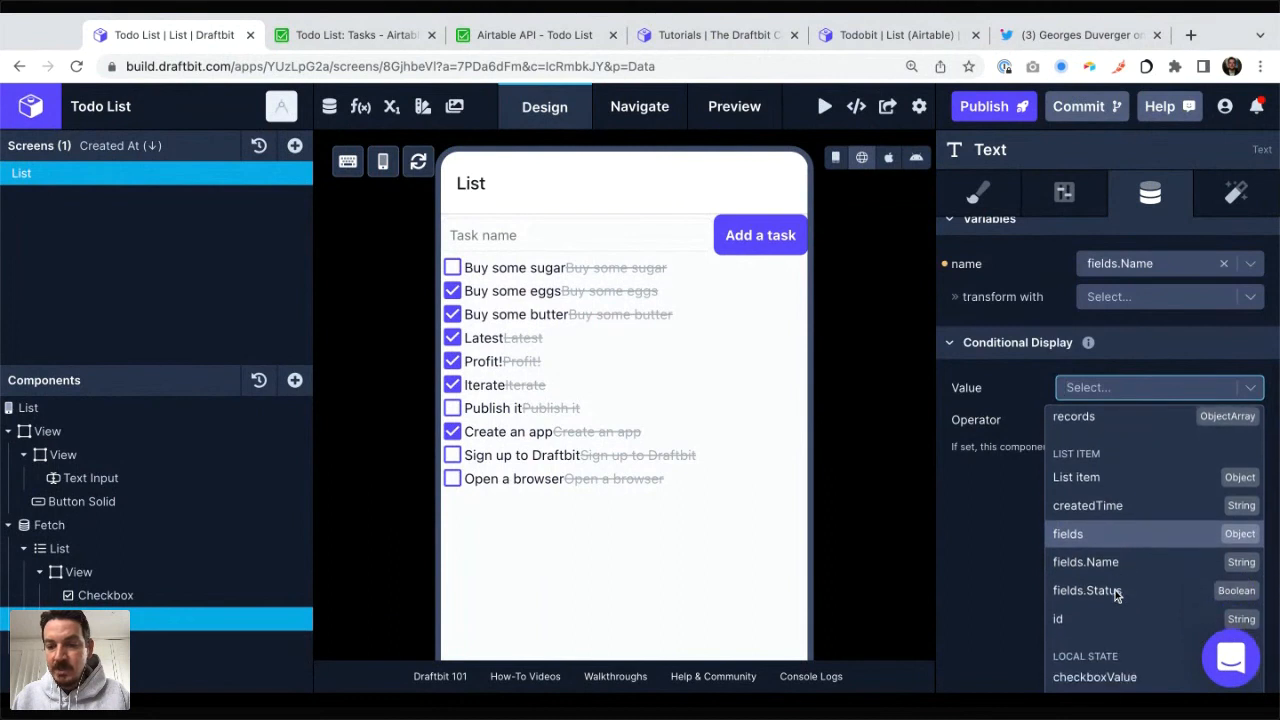
{"action": "left_click", "coordinate": [1100, 584]}
{"action": "scroll", "coordinate": [1100, 587], "scroll_direction": "down", "scroll_amount": 1}
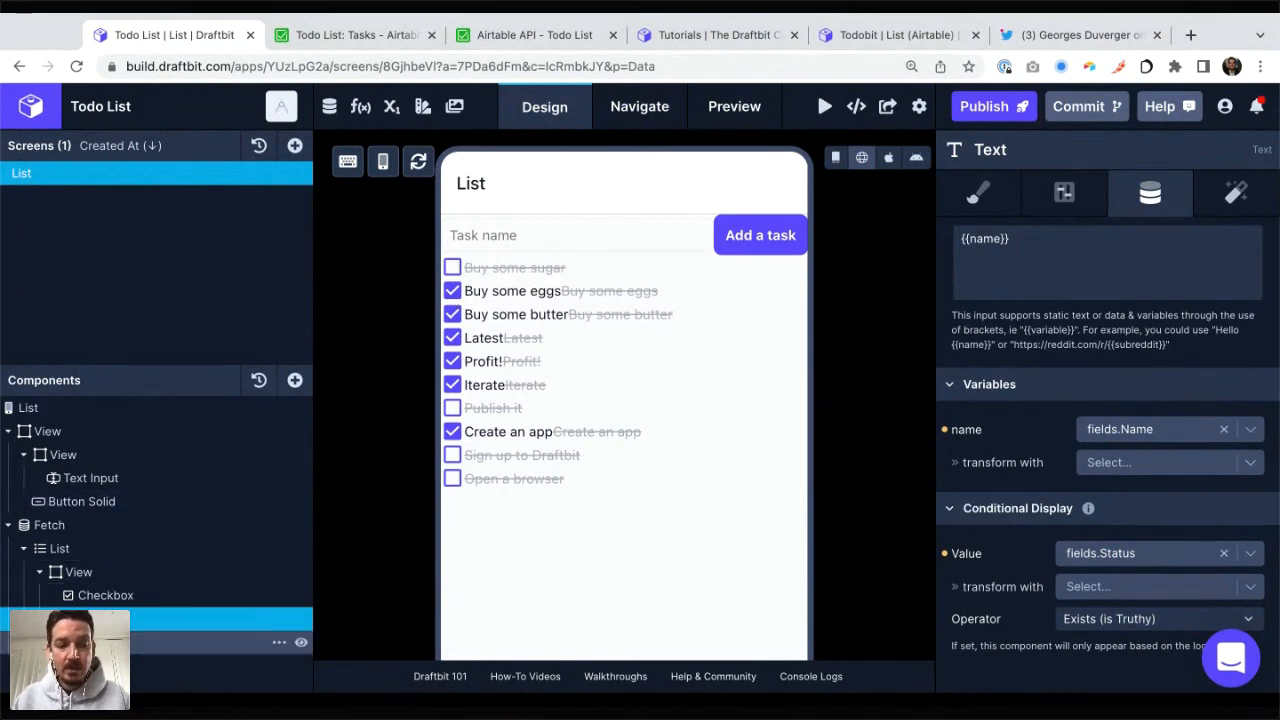
Step: Set the strikethrough text's conditional display to fields.Status with the operator Doesn't exist (is Falsy)
{"action": "left_click", "coordinate": [200, 642]}
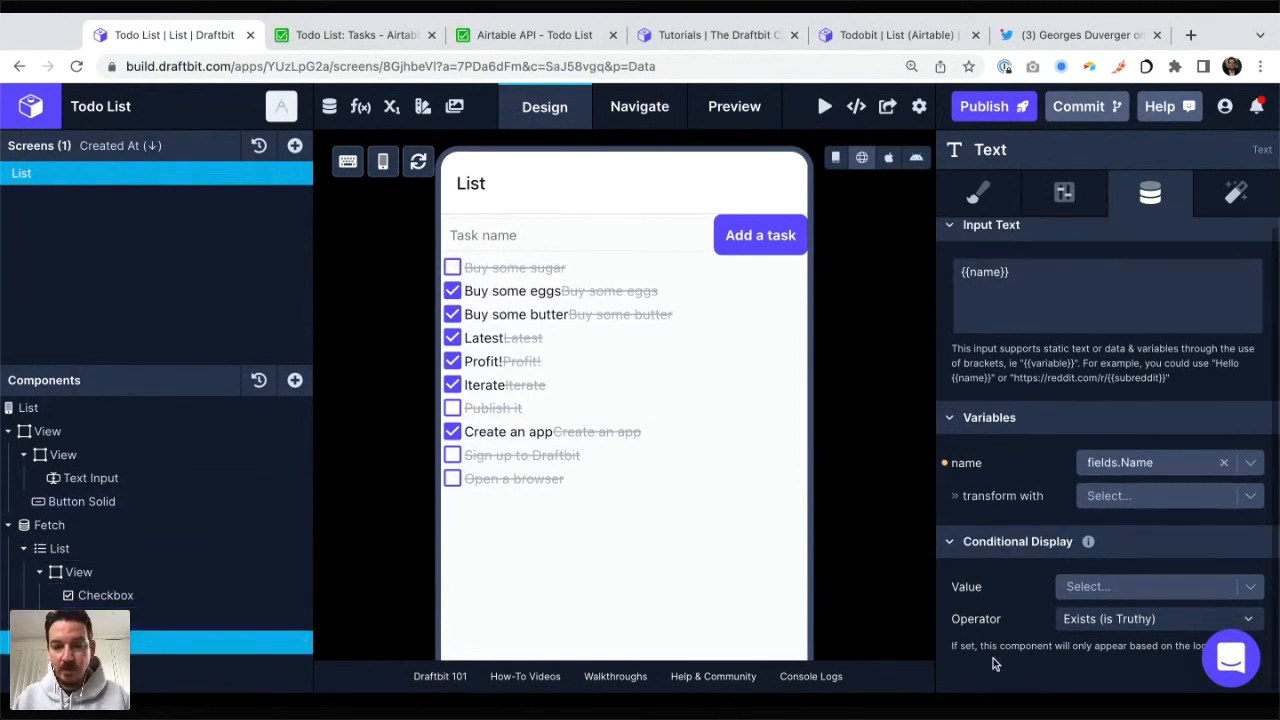
{"action": "left_click", "coordinate": [1115, 584]}
{"action": "scroll", "coordinate": [1115, 589], "scroll_direction": "down", "scroll_amount": 1}
{"action": "left_click", "coordinate": [1103, 583]}
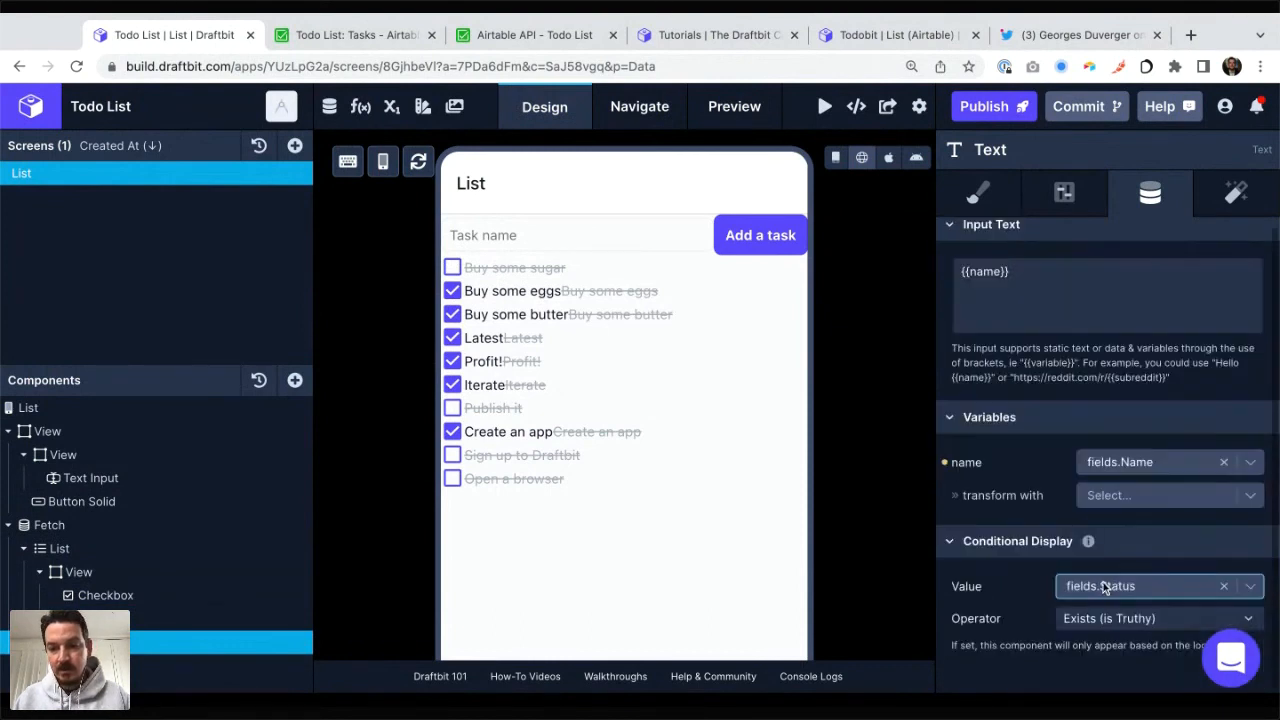
{"action": "scroll", "coordinate": [1095, 614], "scroll_direction": "down", "scroll_amount": 1}
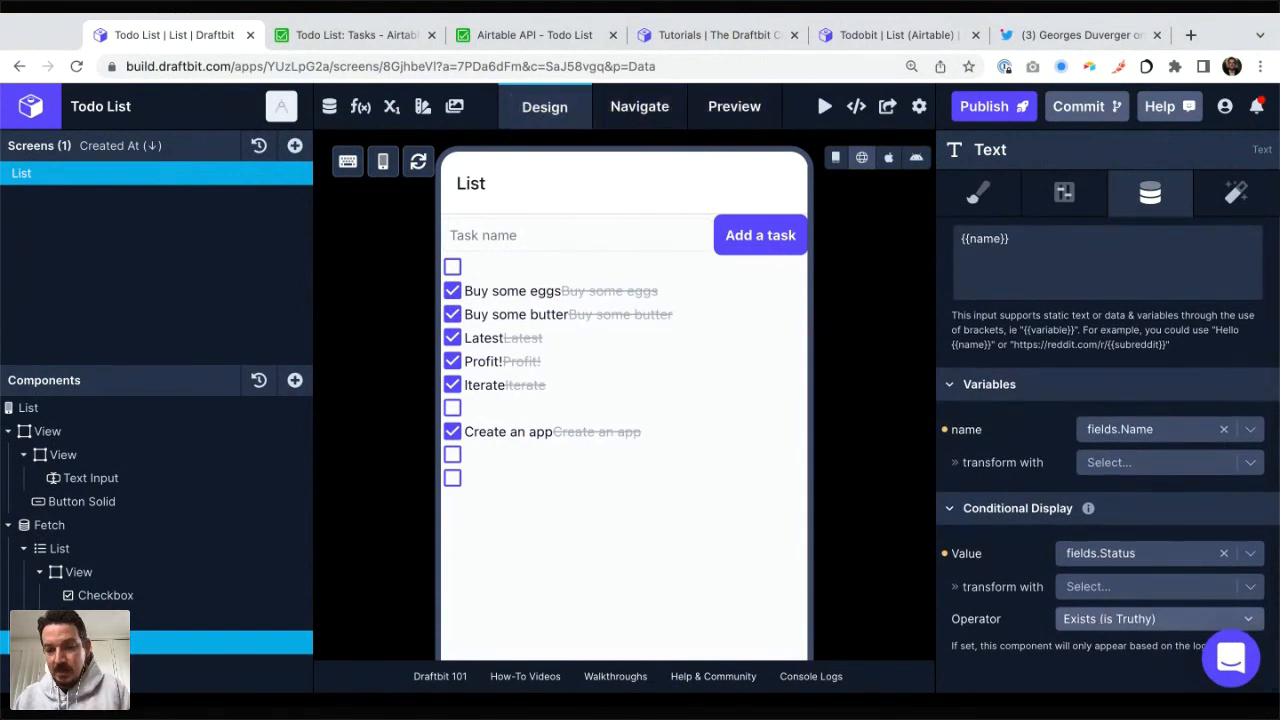
{"action": "left_click", "coordinate": [1110, 618]}
{"action": "left_click", "coordinate": [1092, 671]}
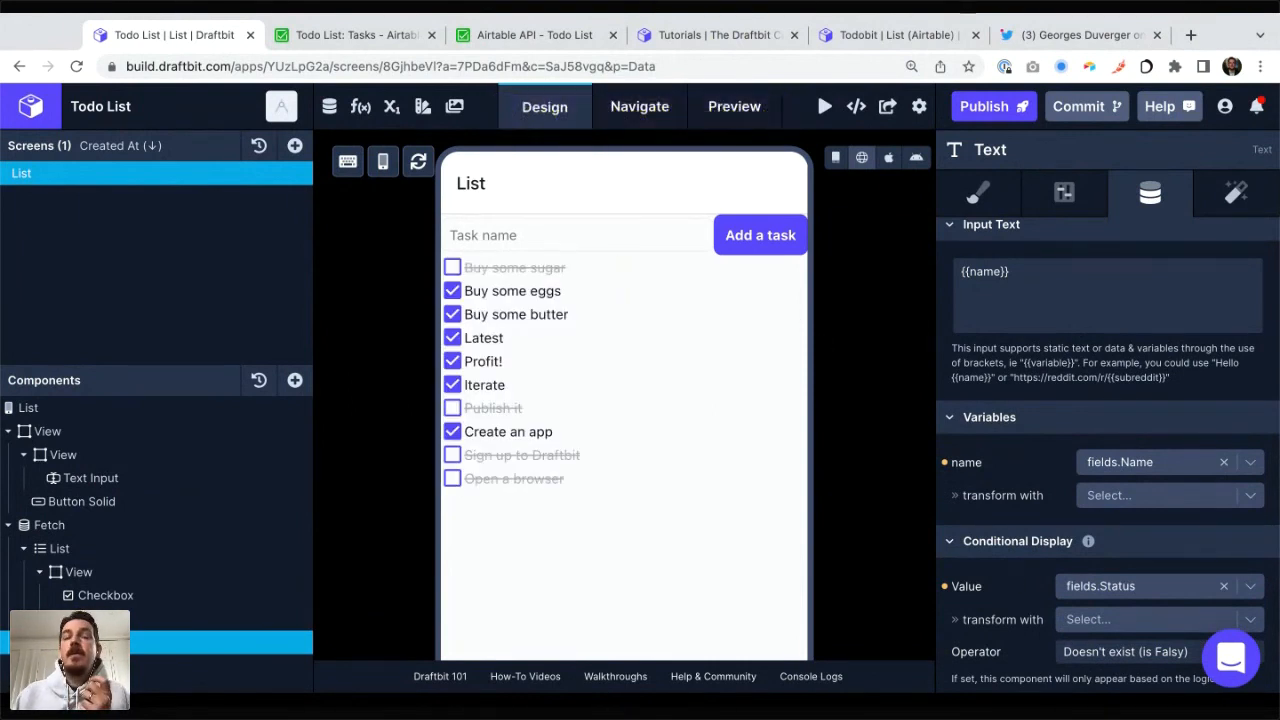
Step: Test the conditional text in the preview by checking "Buy some sugar" and "Publish it" and unchecking "Buy some eggs", "Latest", "Profit!" and "Iterate"
{"action": "left_click", "coordinate": [452, 268]}
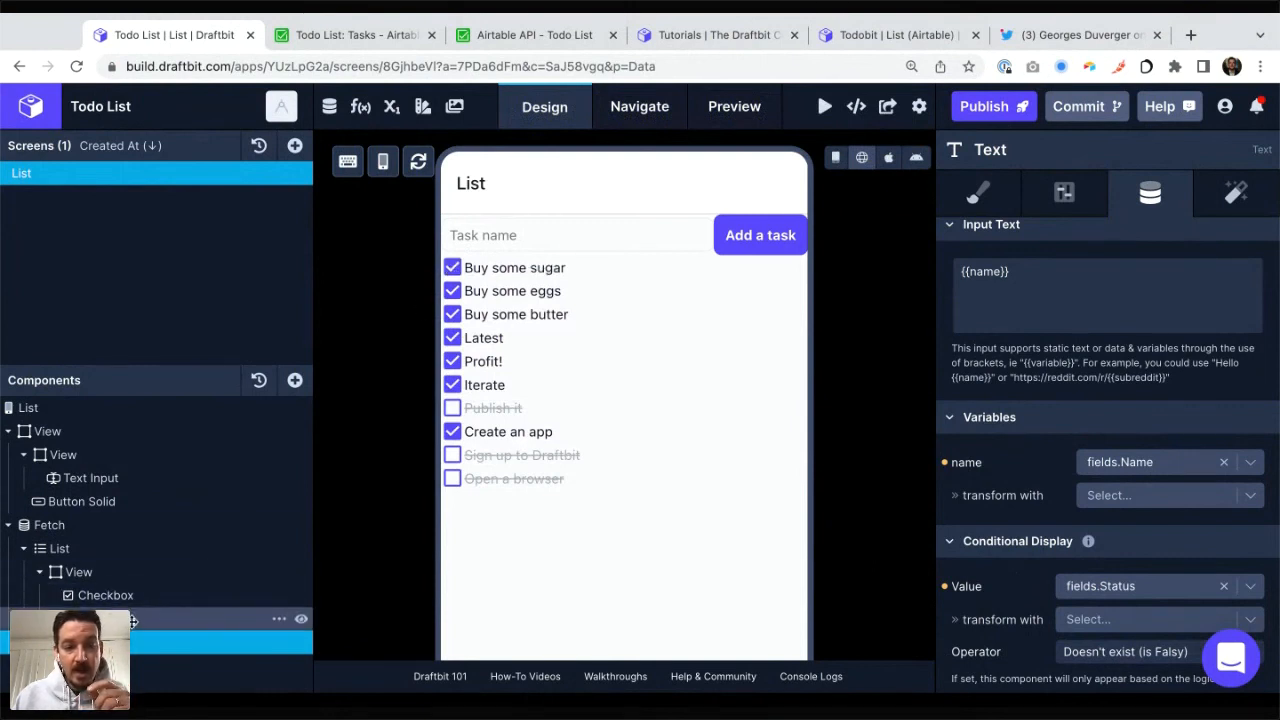
{"action": "left_click", "coordinate": [453, 291]}
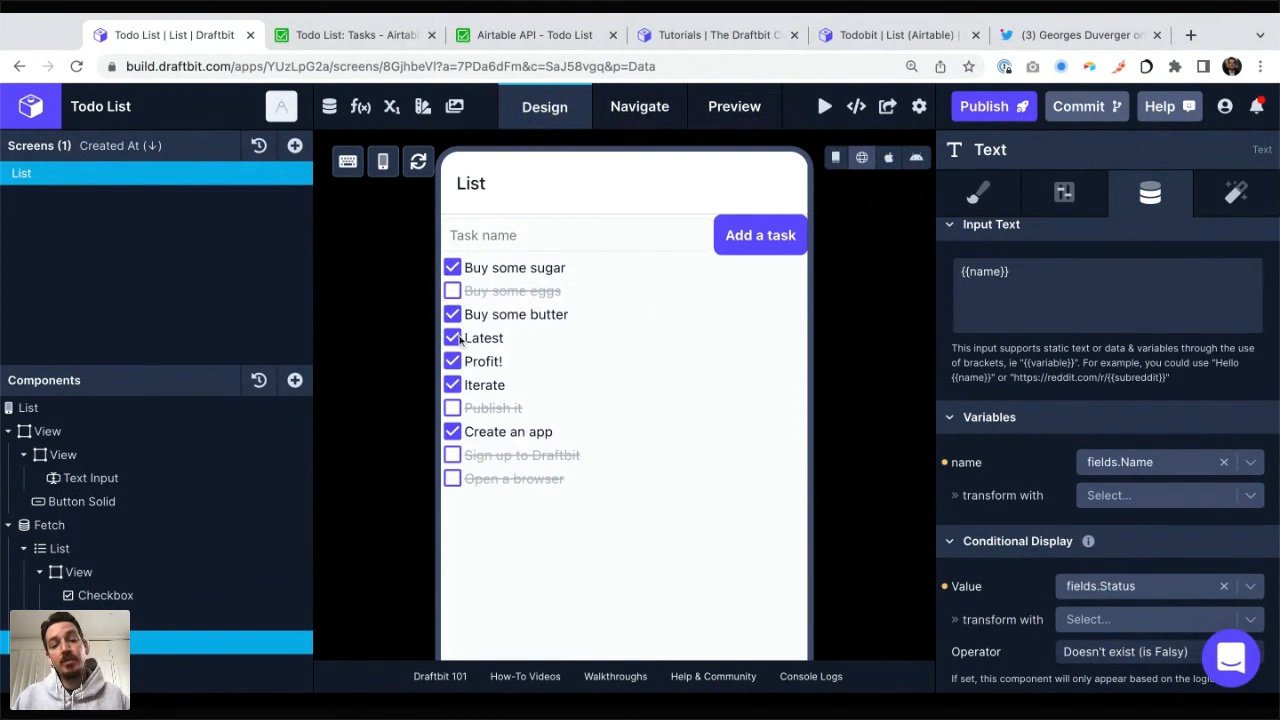
{"action": "left_click", "coordinate": [452, 408]}
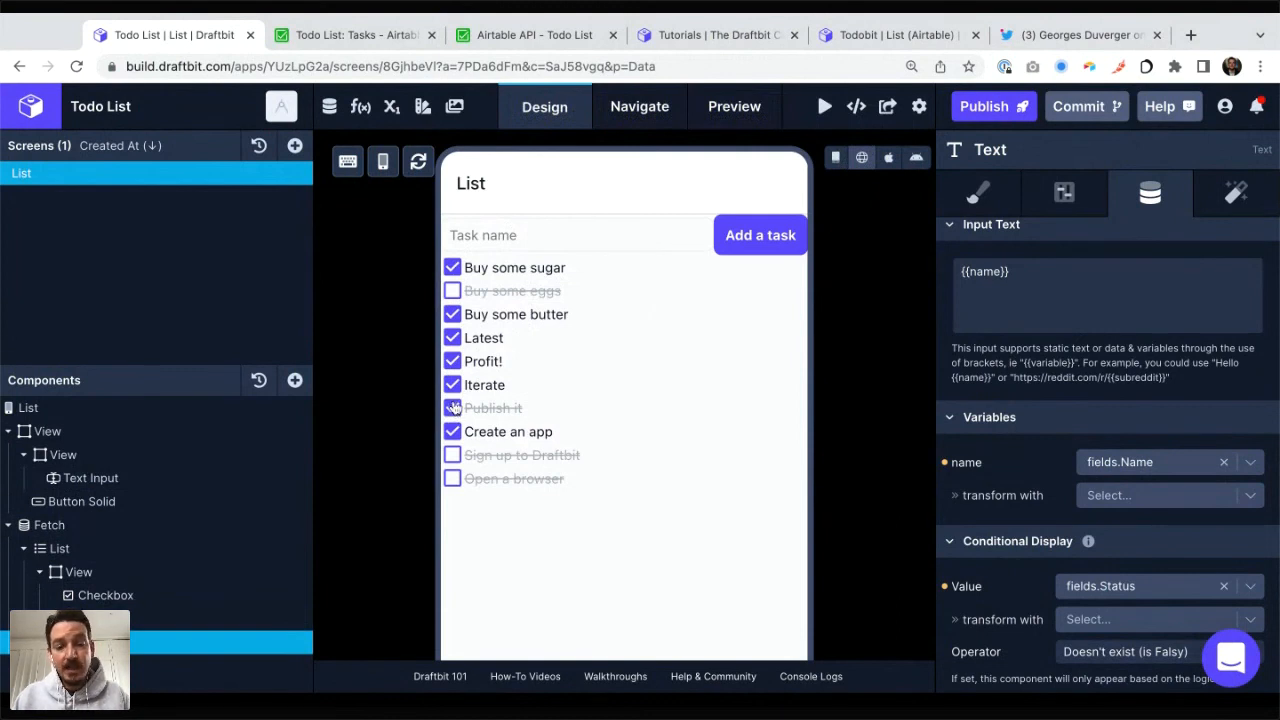
{"action": "left_click", "coordinate": [452, 338]}
{"action": "left_click", "coordinate": [452, 361]}
{"action": "left_click", "coordinate": [452, 385]}
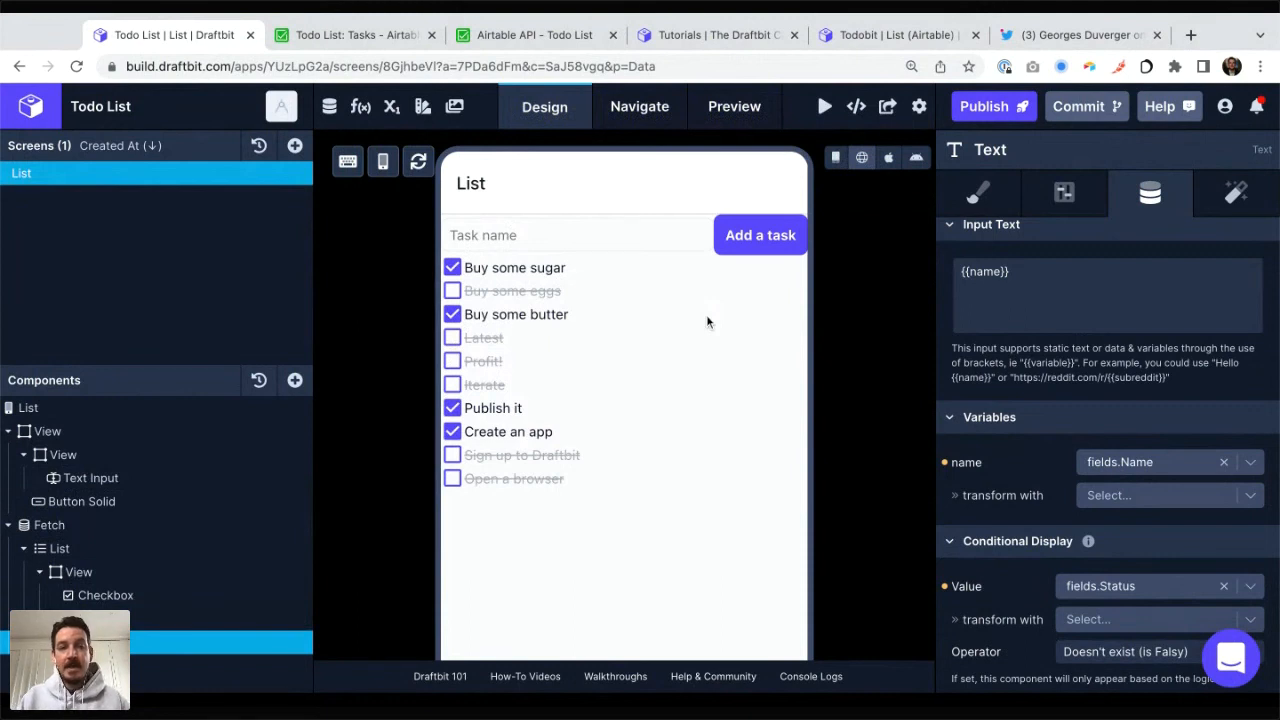
Step: Uncheck all remaining checked tasks in the preview, and mark only "Buy some sugar" as done
{"action": "left_click", "coordinate": [452, 268]}
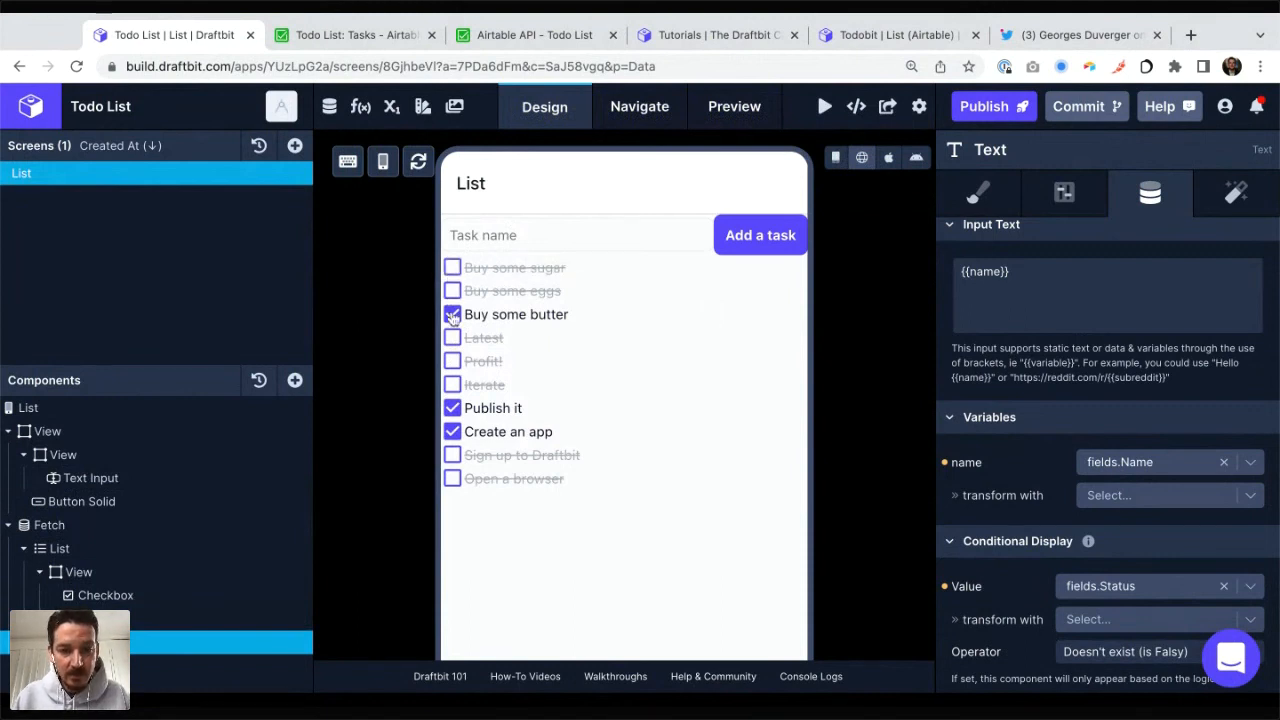
{"action": "left_click", "coordinate": [452, 315]}
{"action": "left_click", "coordinate": [452, 408]}
{"action": "left_click", "coordinate": [452, 431]}
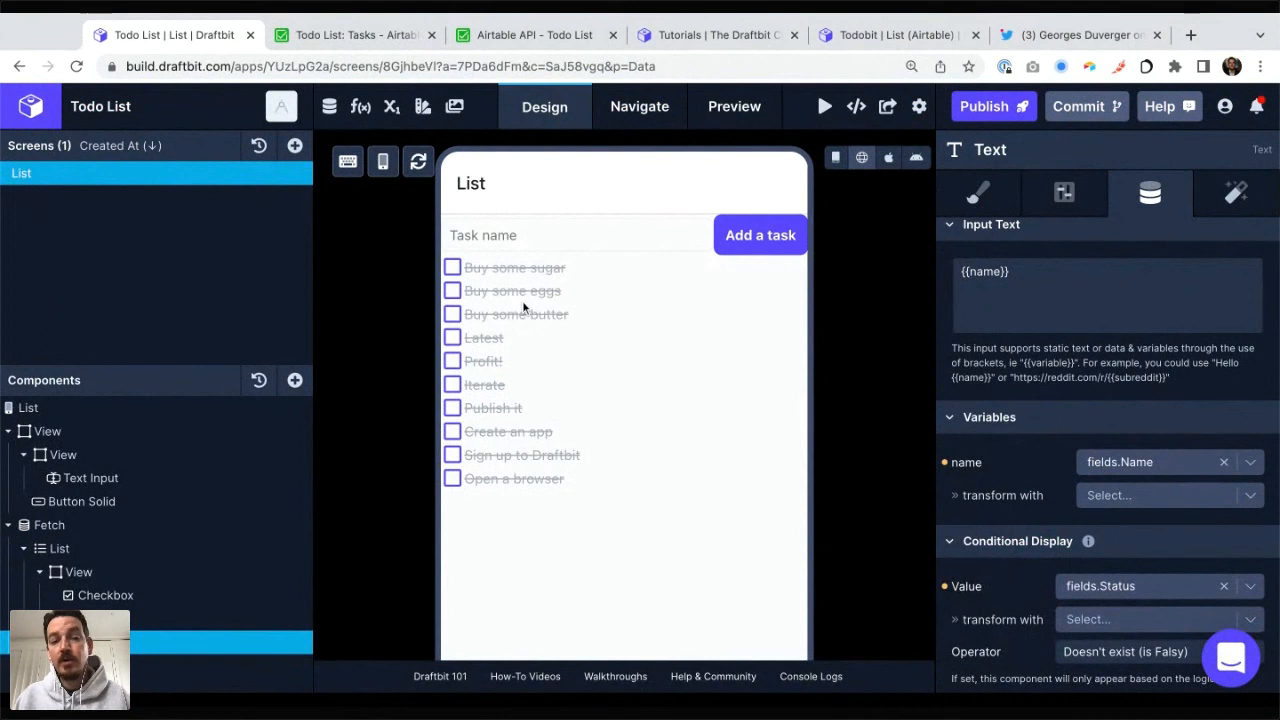
{"action": "left_click", "coordinate": [452, 268]}
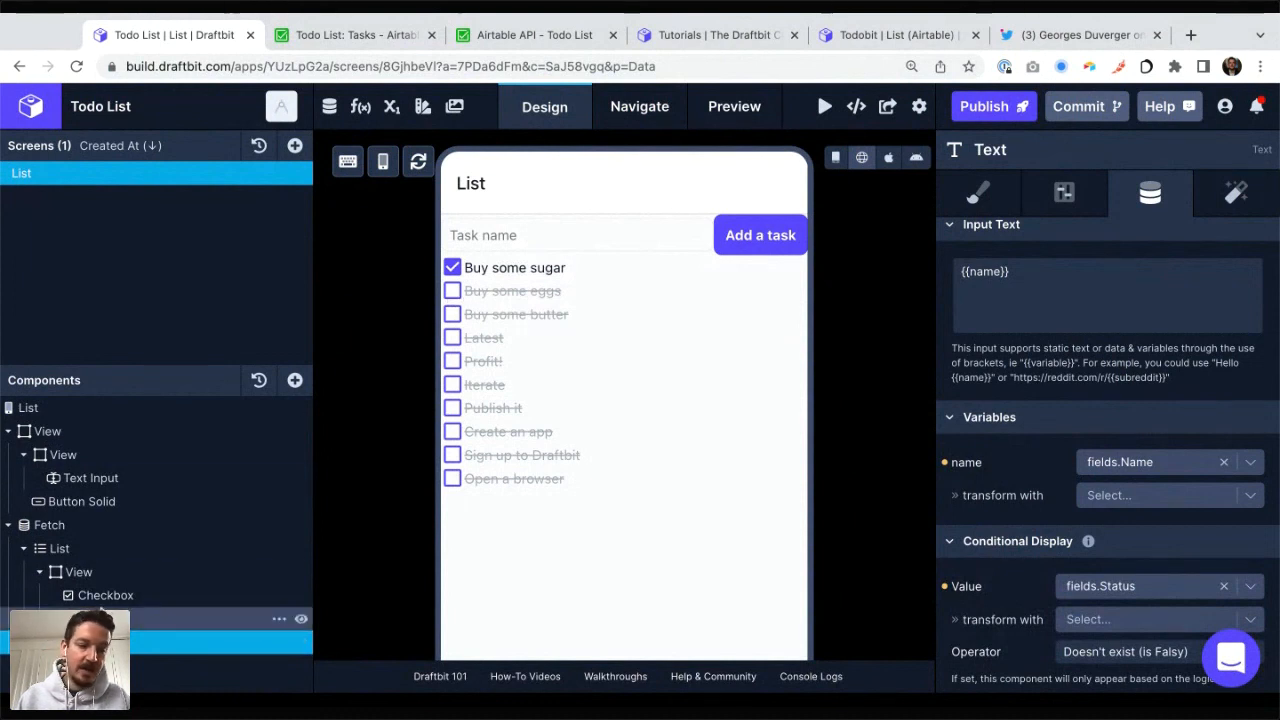
Step: Change the original task name text's conditional display operator to Doesn't exist (is Falsy)
{"action": "left_click", "coordinate": [98, 619]}
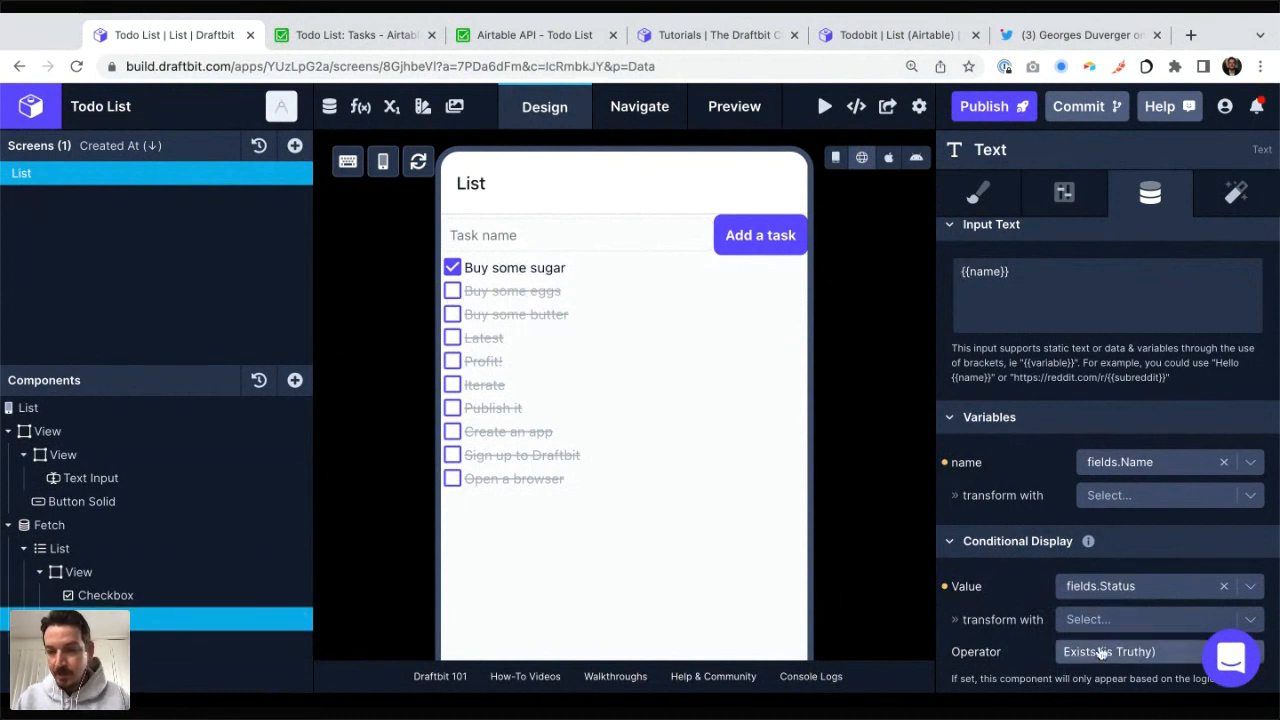
{"action": "scroll", "coordinate": [1099, 660], "scroll_direction": "down", "scroll_amount": 1}
{"action": "left_click", "coordinate": [1100, 620]}
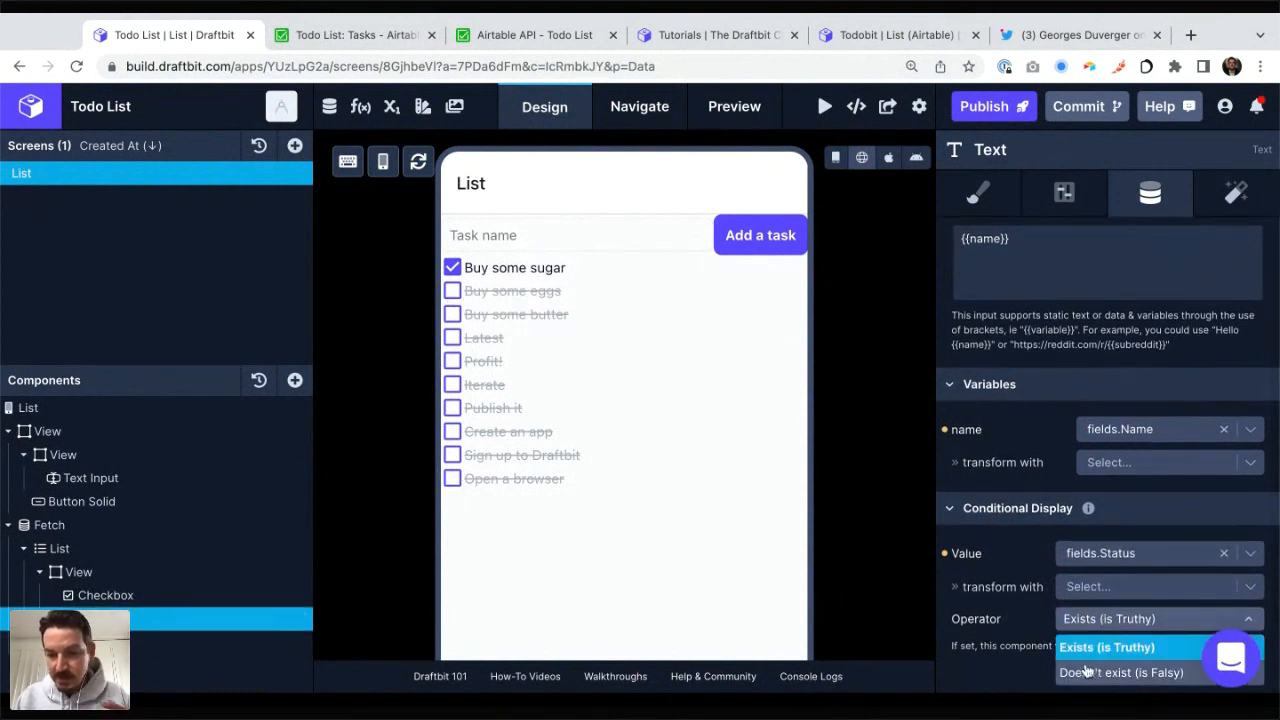
{"action": "left_click", "coordinate": [1090, 672]}
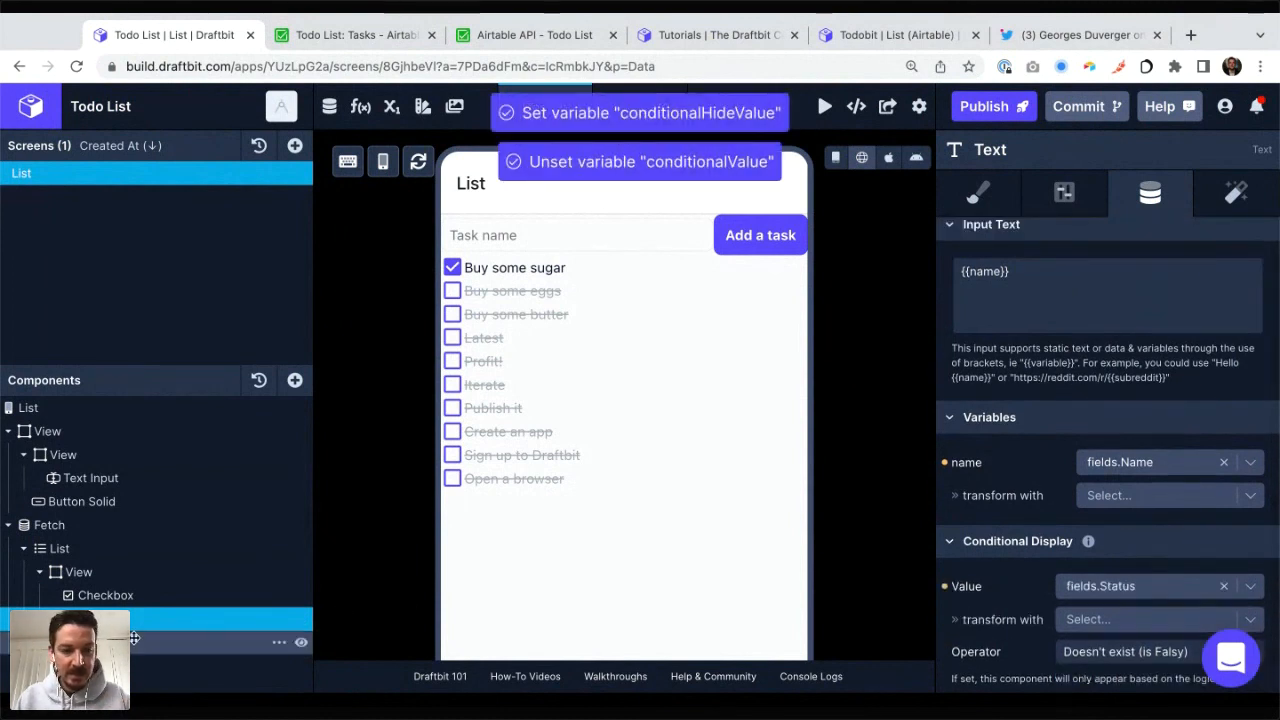
Step: Change the strikethrough text's conditional display operator to Exists (is Truthy)
{"action": "left_click", "coordinate": [130, 640]}
{"action": "scroll", "coordinate": [1081, 663], "scroll_direction": "down", "scroll_amount": 1}
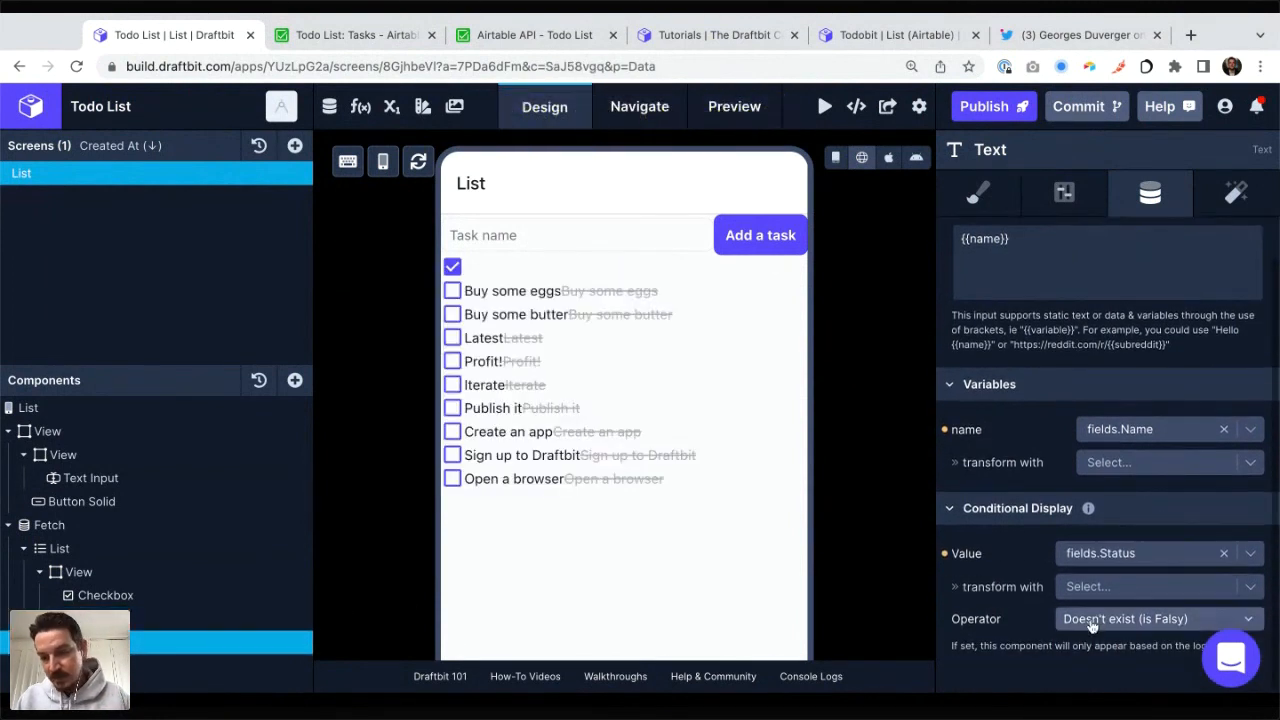
{"action": "left_click", "coordinate": [1093, 624]}
{"action": "left_click", "coordinate": [1086, 650]}
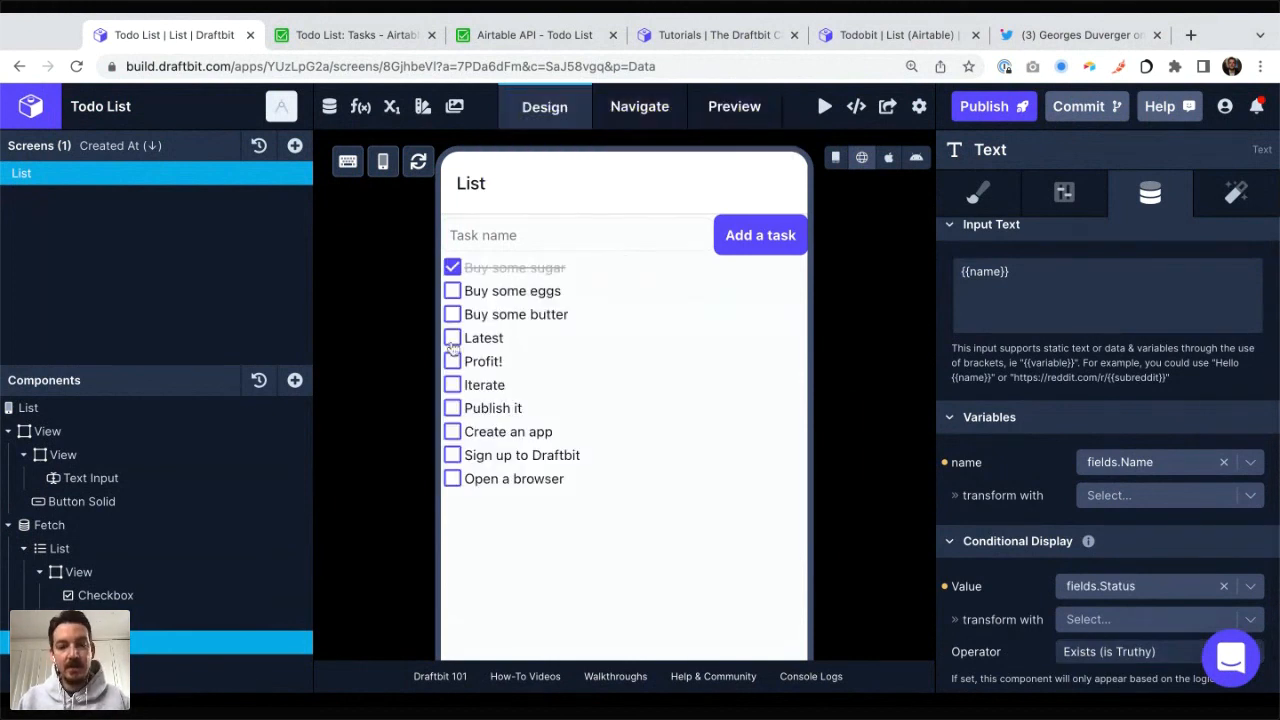
Step: Mark every remaining task except "Profit!" as done in the preview, and check the Status column in the Airtable Tasks table
{"action": "left_click", "coordinate": [453, 292]}
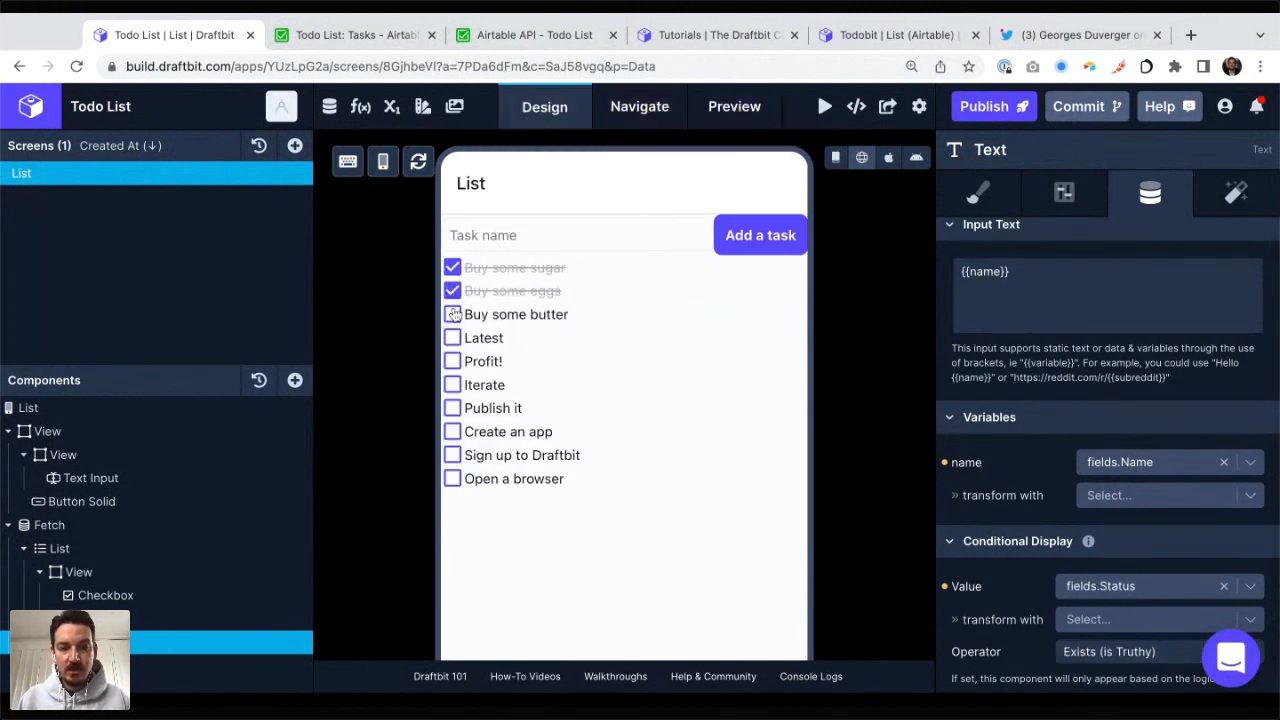
{"action": "left_click", "coordinate": [453, 314]}
{"action": "left_click", "coordinate": [453, 339]}
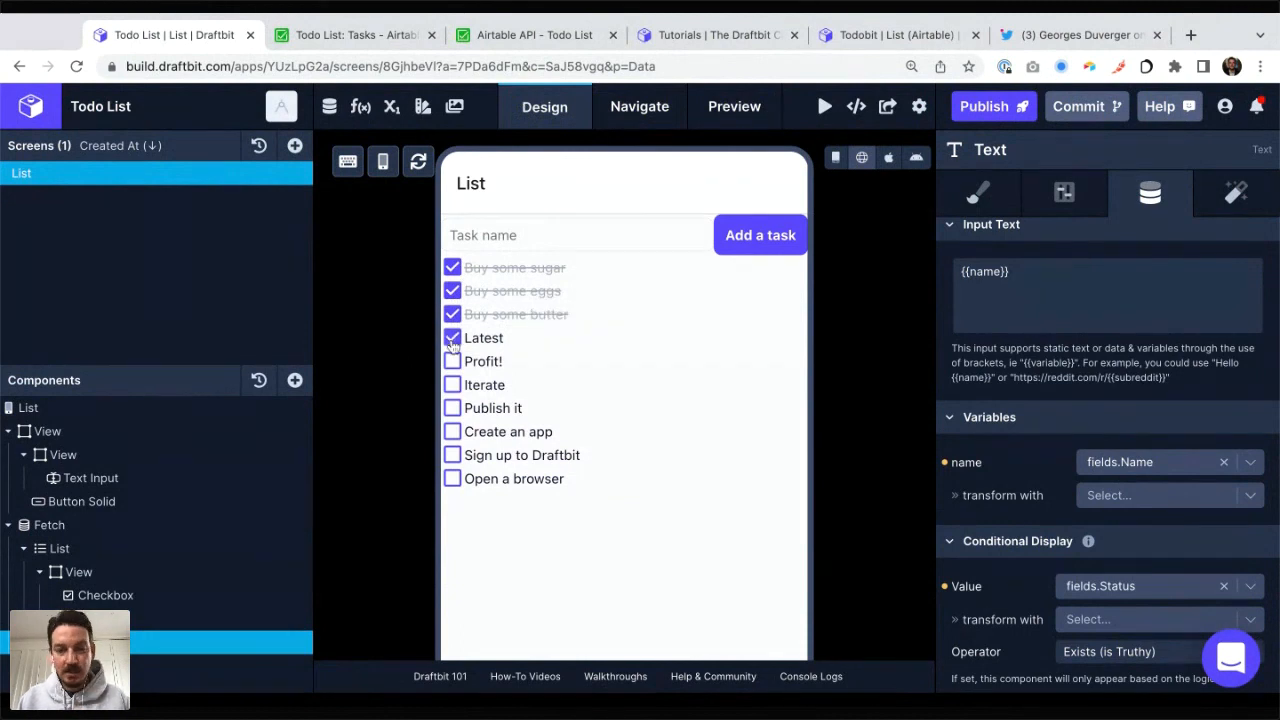
{"action": "left_click", "coordinate": [452, 386]}
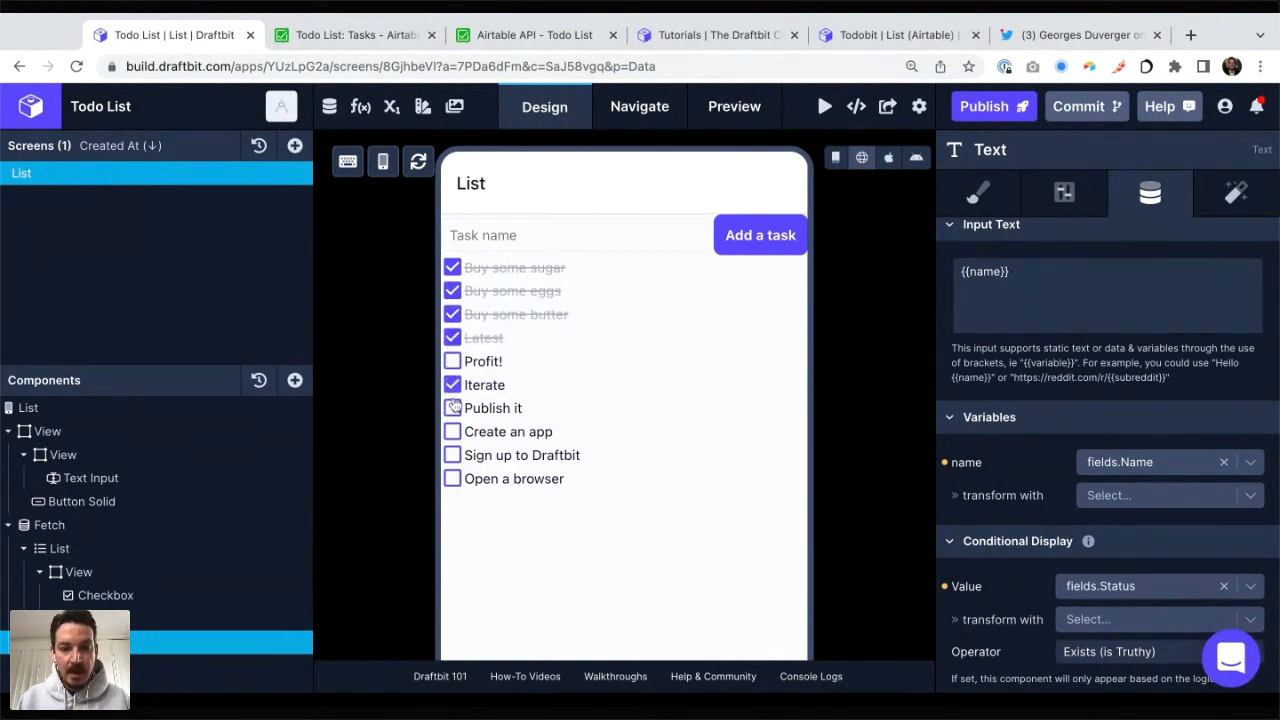
{"action": "left_click", "coordinate": [452, 408]}
{"action": "left_click", "coordinate": [452, 432]}
{"action": "left_click", "coordinate": [452, 455]}
{"action": "left_click", "coordinate": [452, 478]}
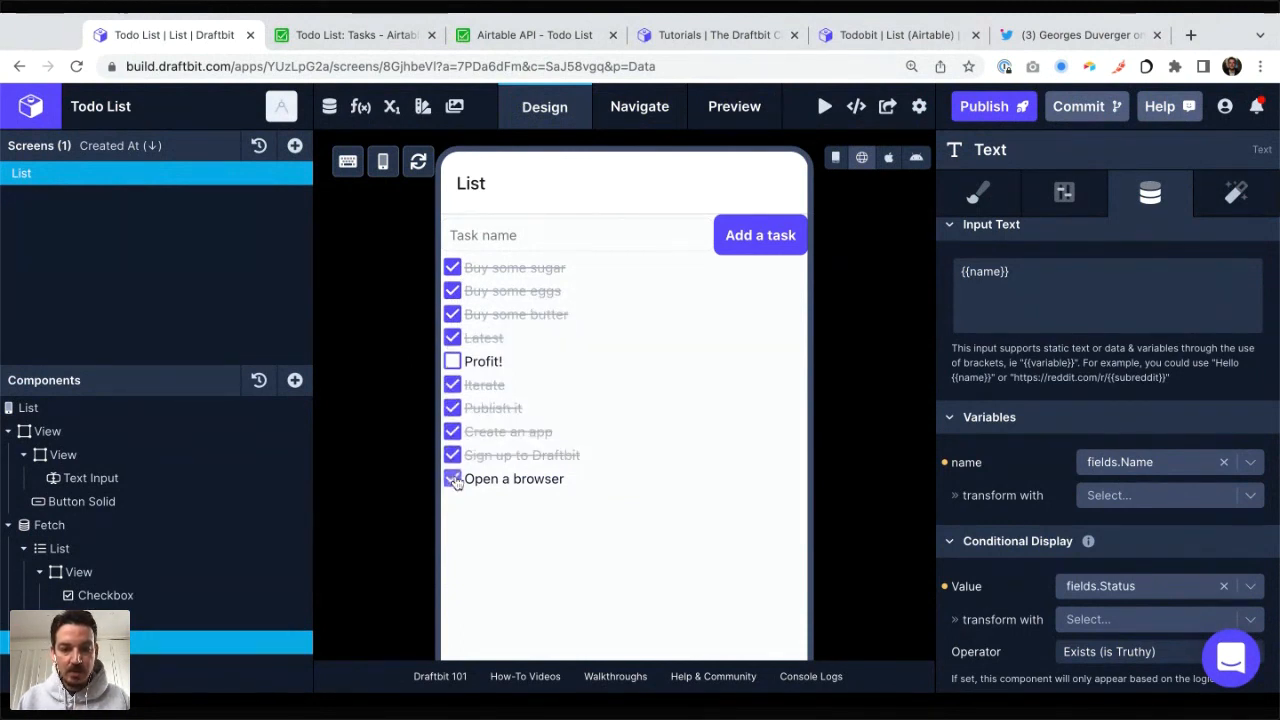
{"action": "key", "text": "ctrl+Tab"}
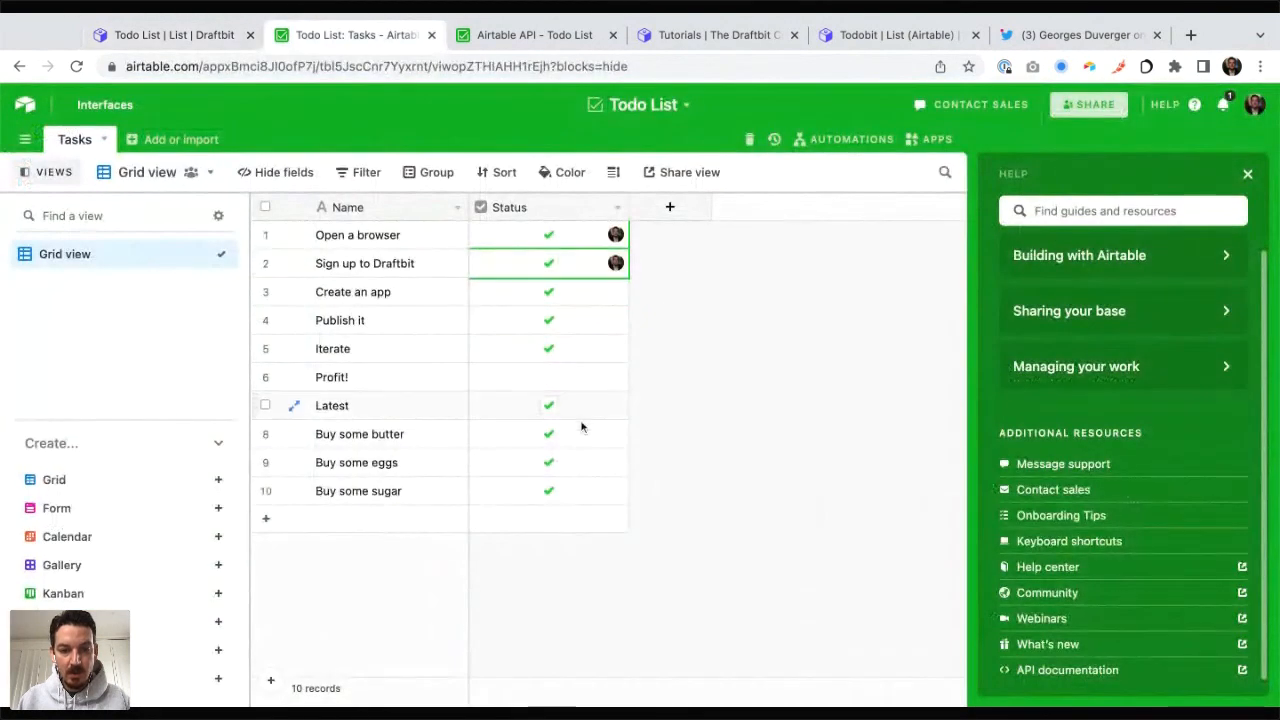
{"action": "key", "text": "ctrl+shift+Tab"}
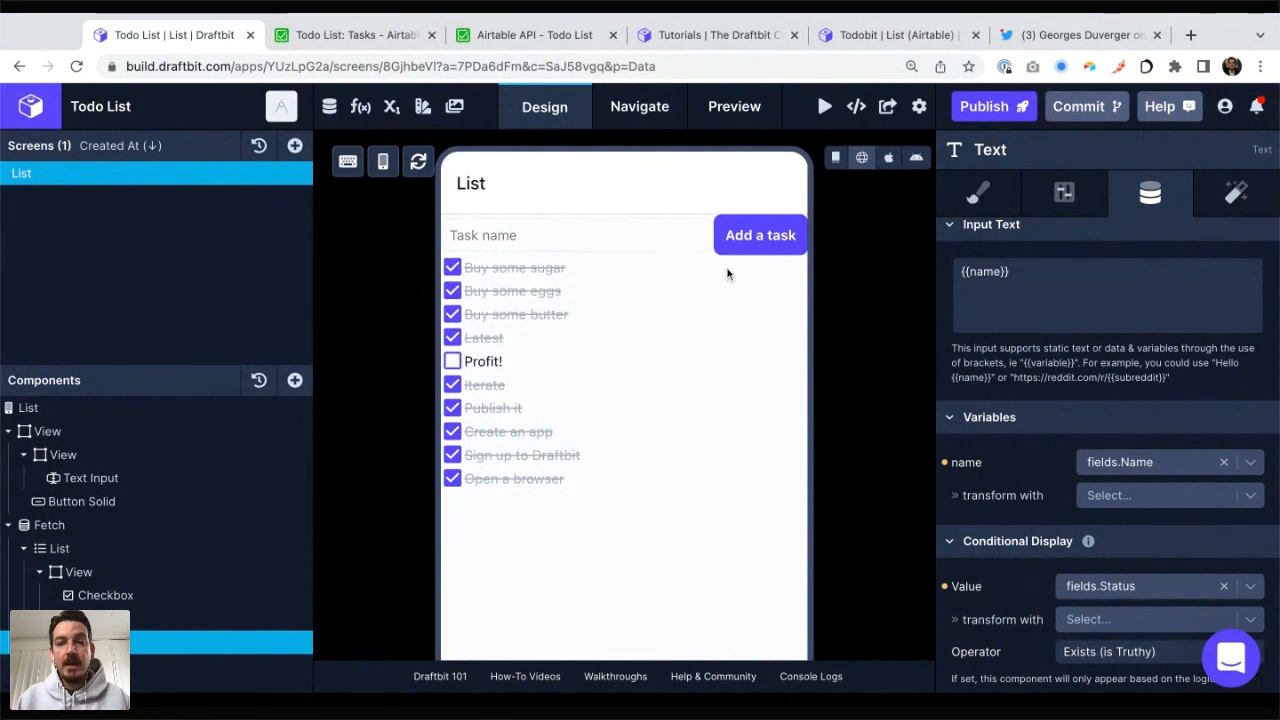
Step: Launch the Todo List app in the iOS and Android device previews alongside the Web preview
{"action": "left_click", "coordinate": [733, 110]}
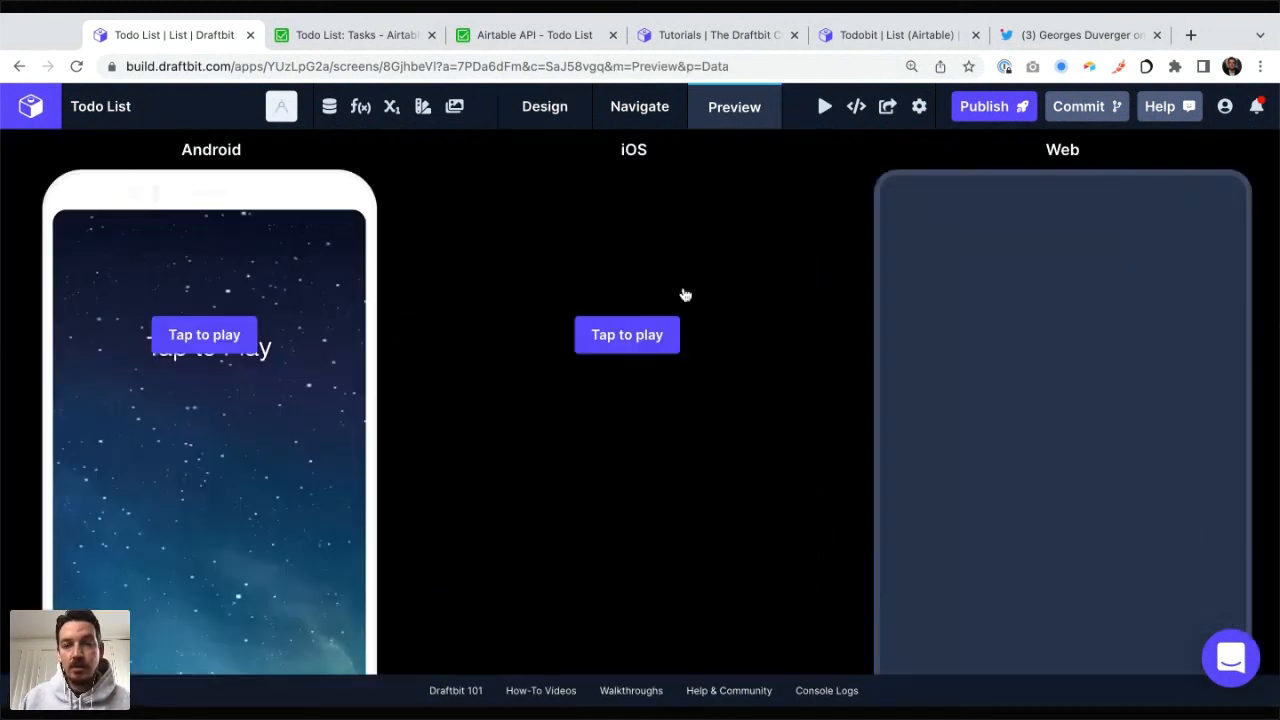
{"action": "left_click", "coordinate": [623, 337]}
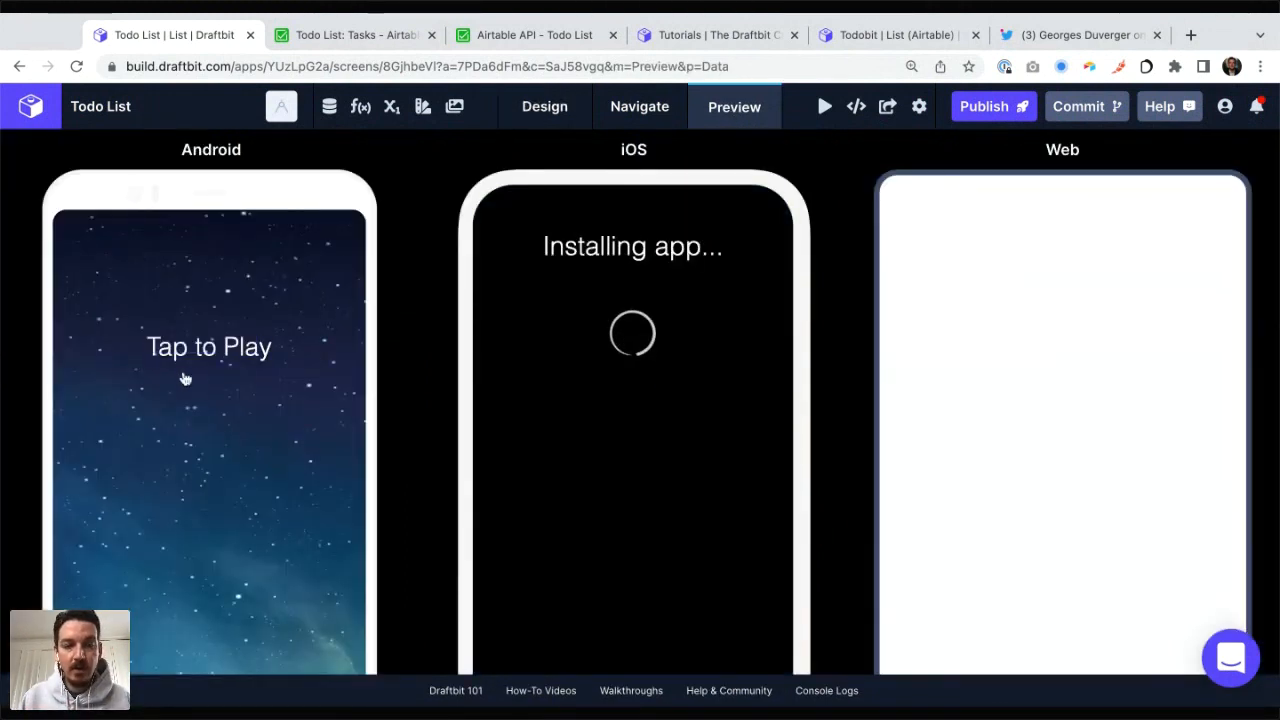
{"action": "left_click", "coordinate": [194, 352]}
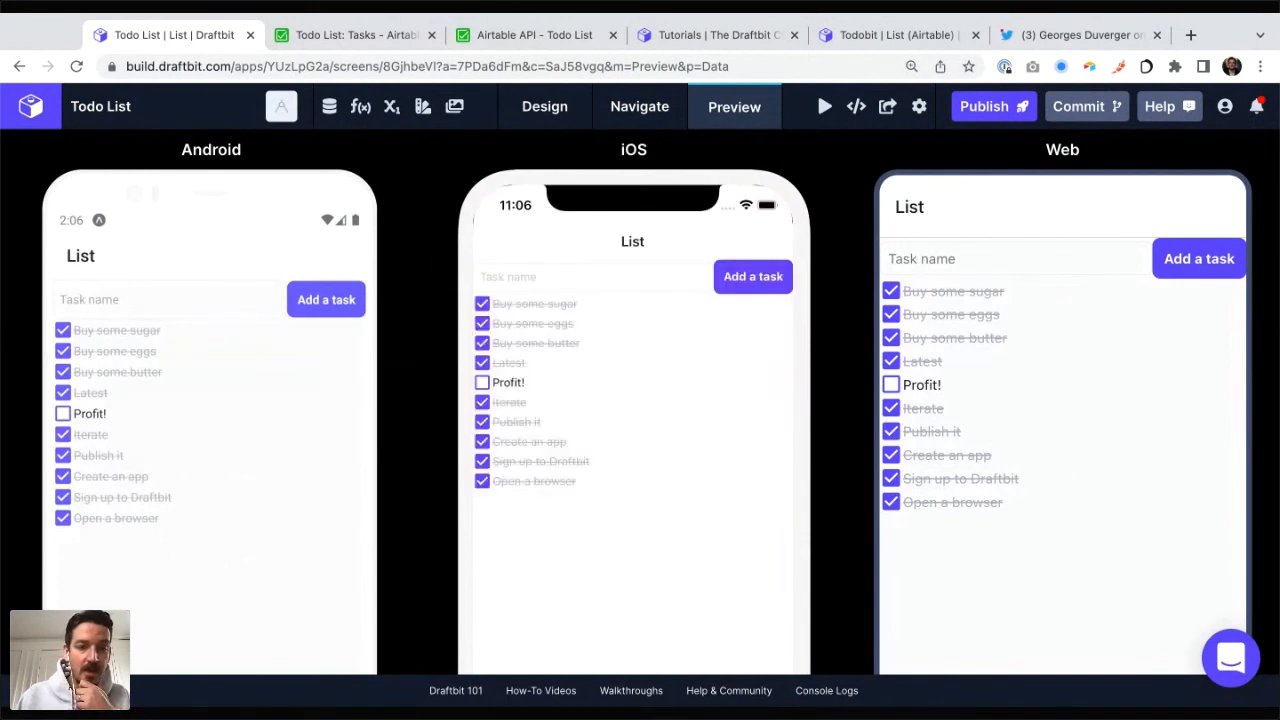
Step: Add a task named "This is Android" in the Android preview
{"action": "left_click", "coordinate": [115, 301]}
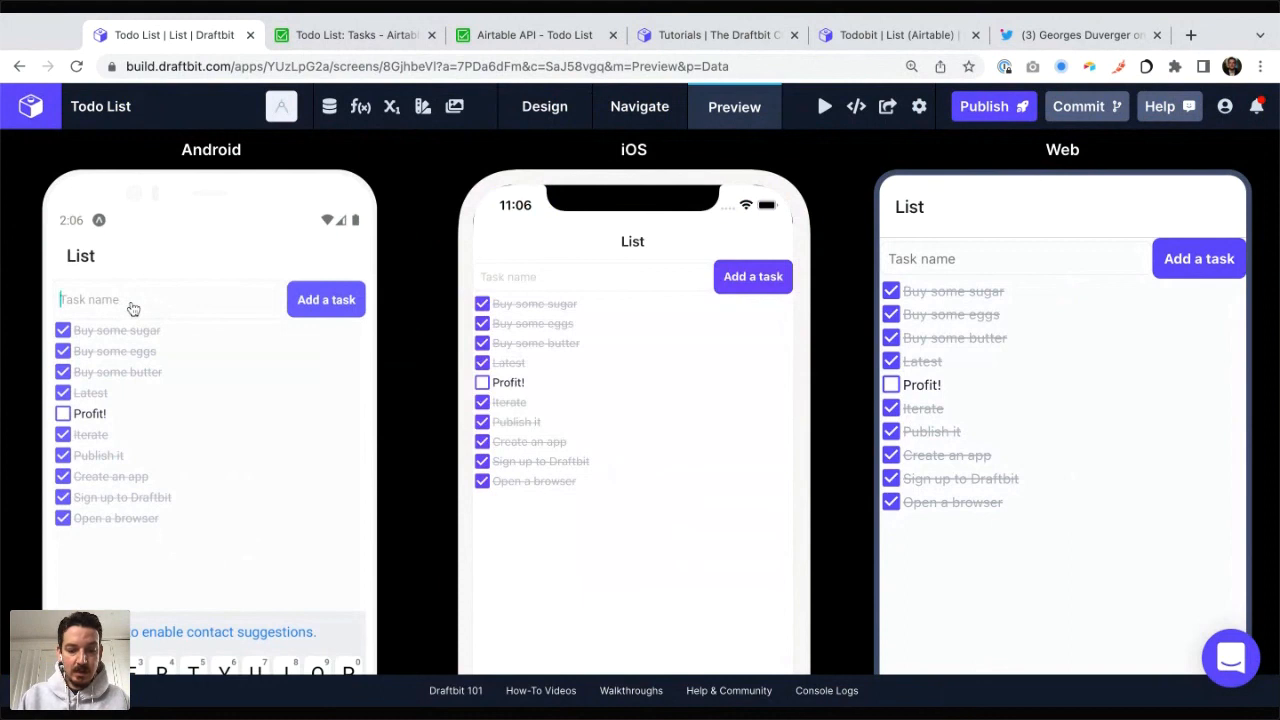
{"action": "type", "text": "This is Android"}
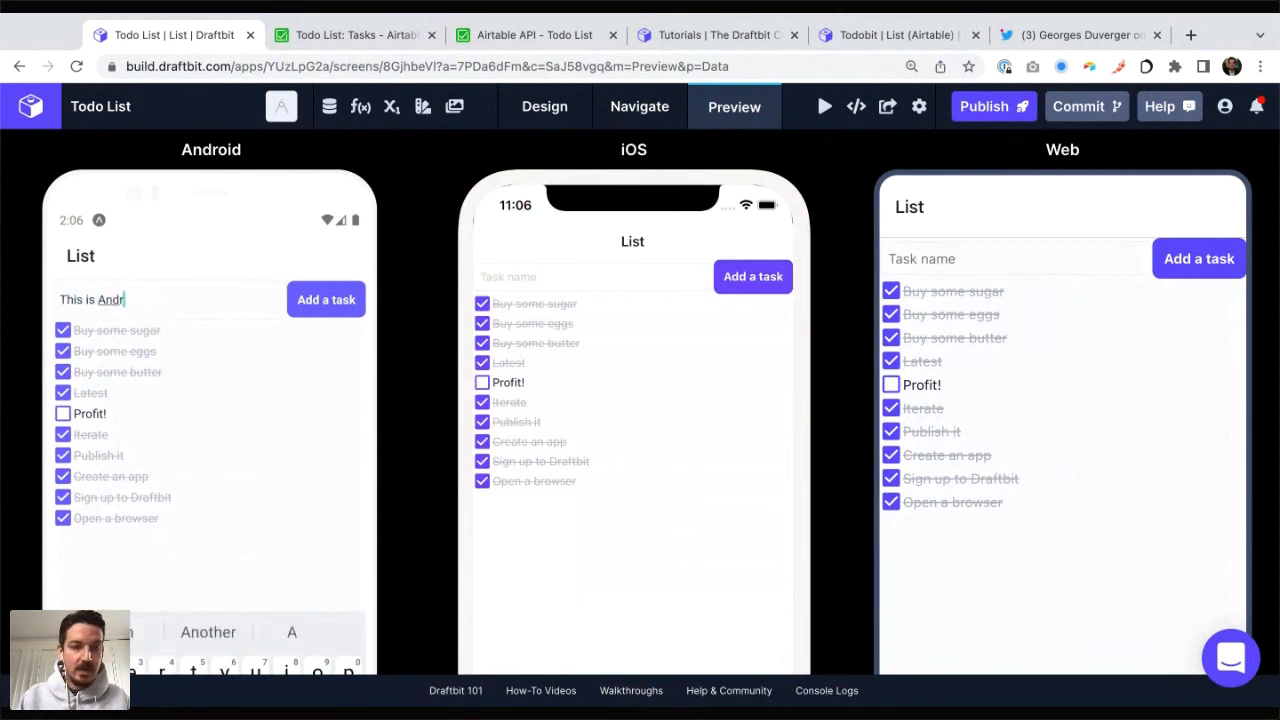
{"action": "left_click", "coordinate": [323, 301]}
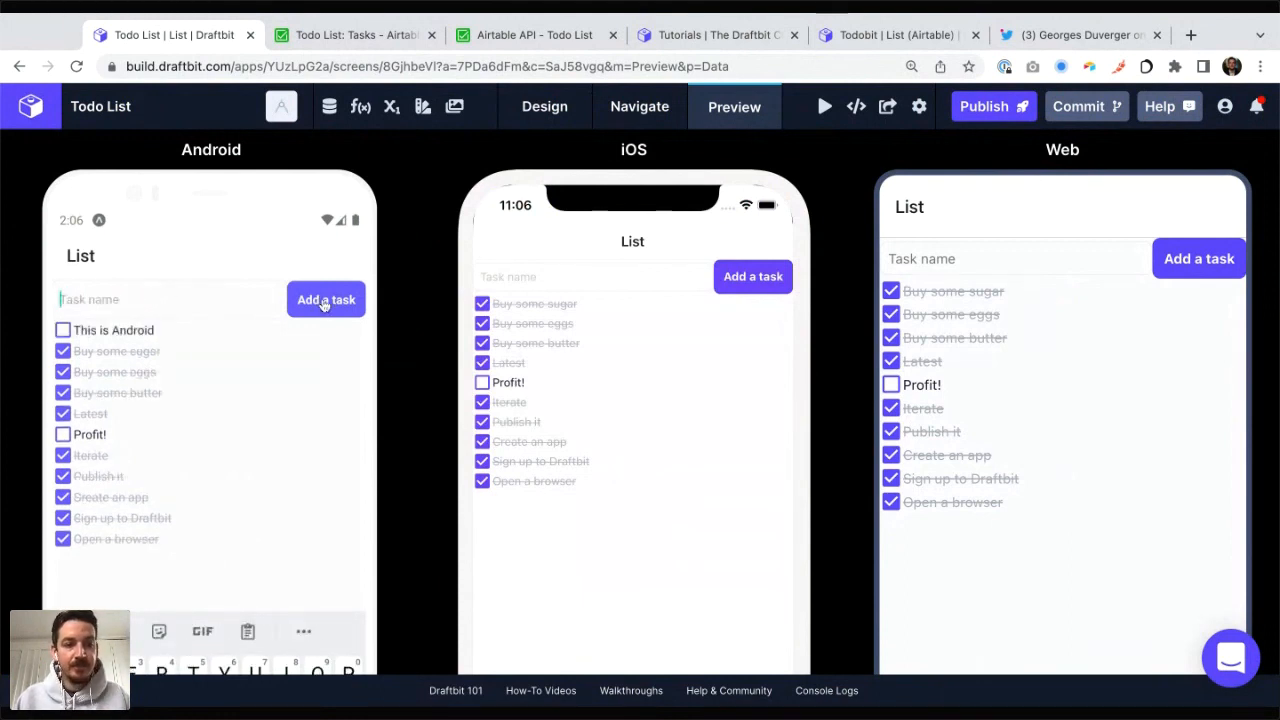
Step: Add a task named "This is iOS" in the iOS preview
{"action": "left_click", "coordinate": [514, 287]}
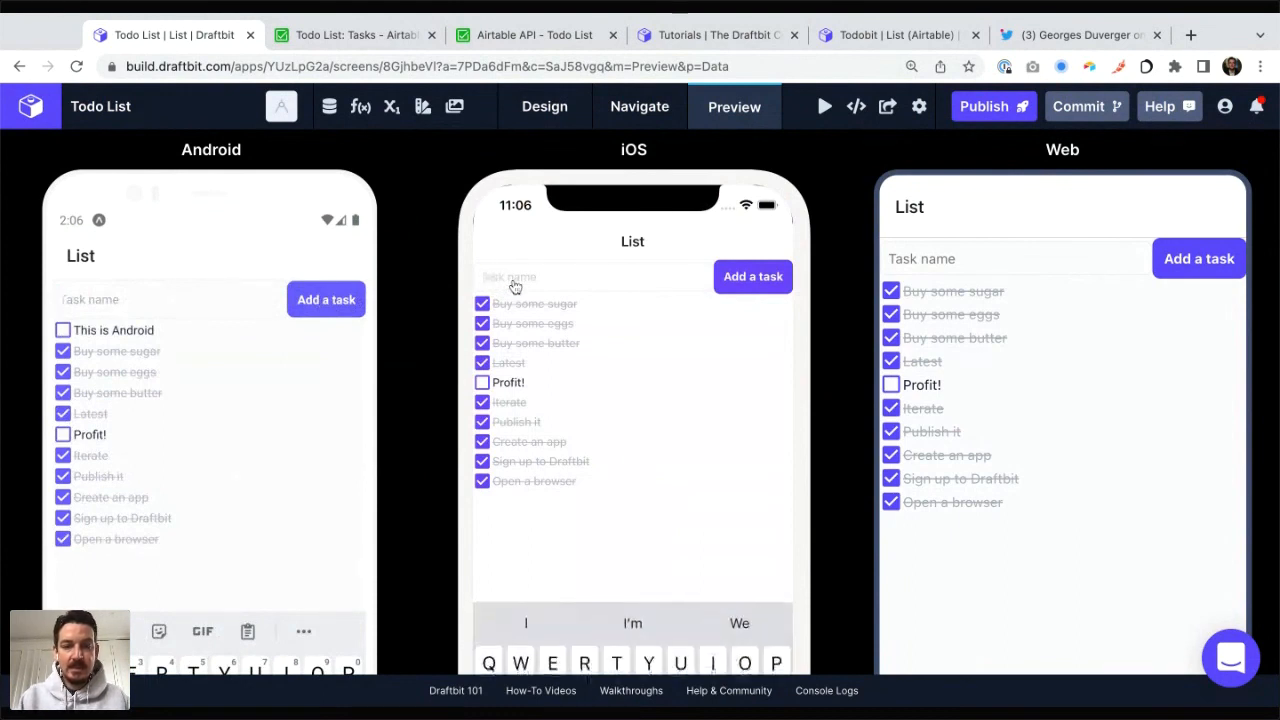
{"action": "type", "text": "This is "}
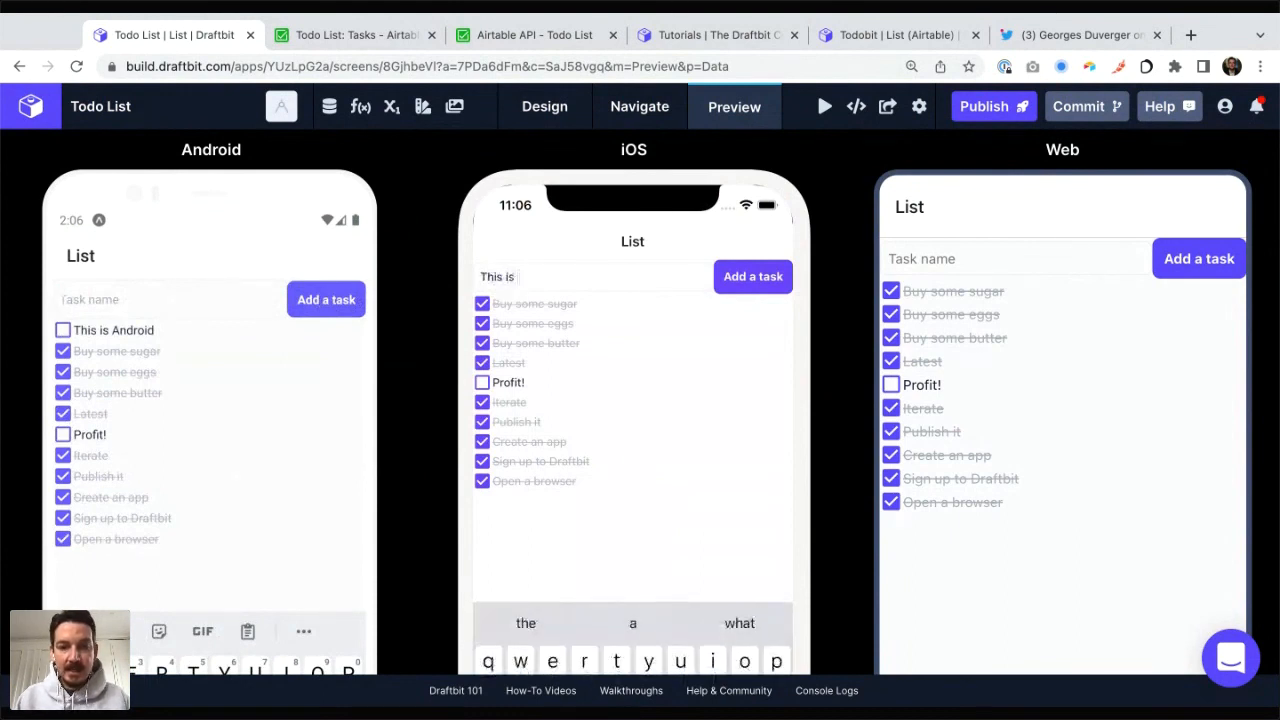
{"action": "type", "text": "iOS"}
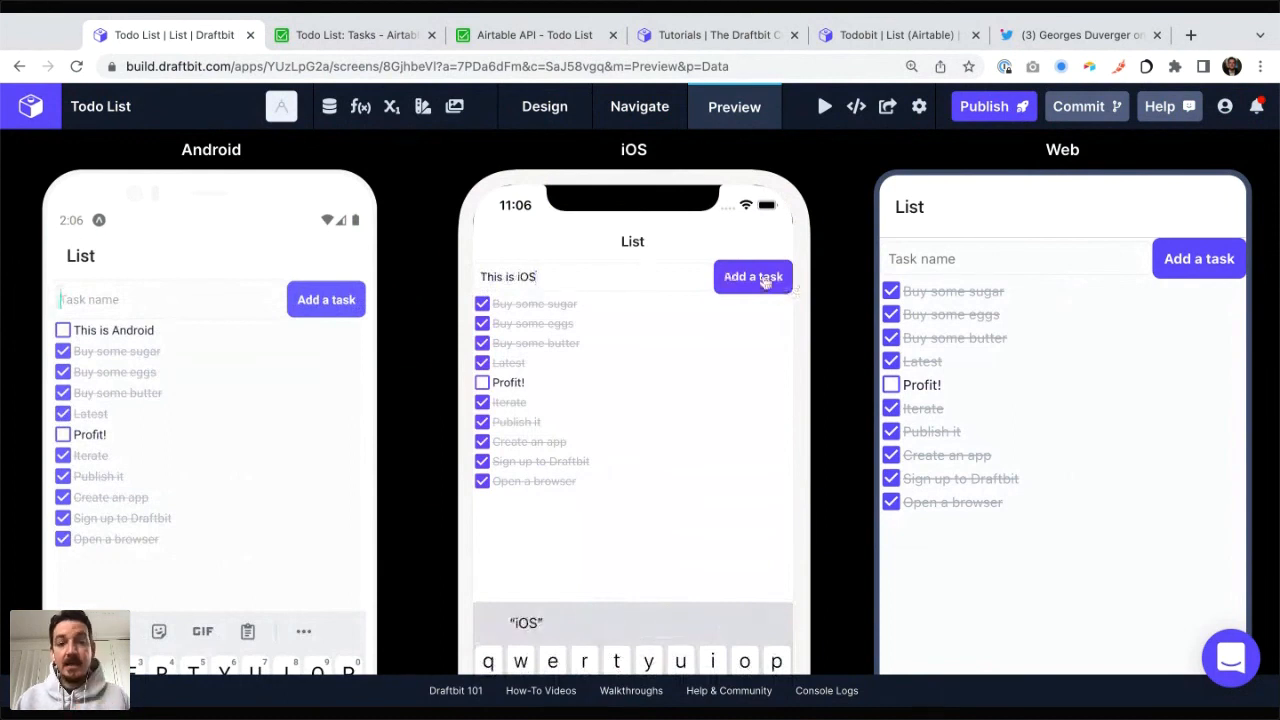
{"action": "left_click", "coordinate": [764, 279]}
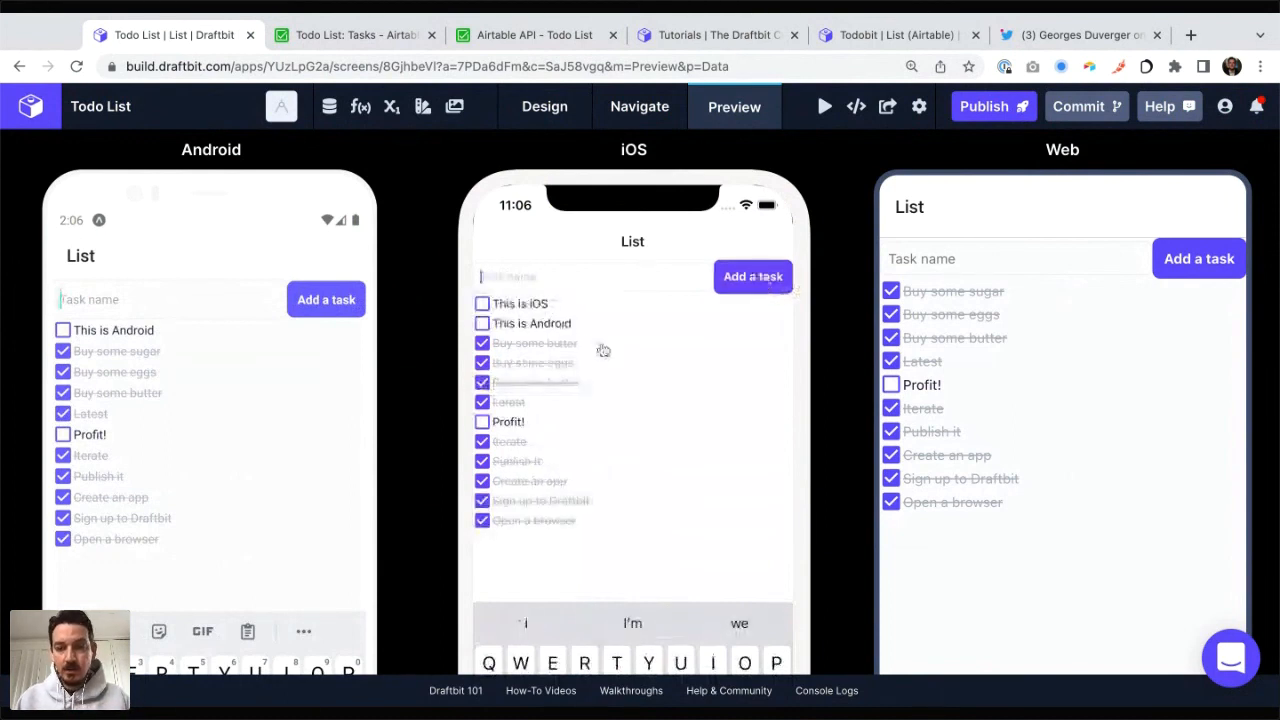
Step: Add a task named "This is Web" in the Web preview
{"action": "left_click", "coordinate": [1025, 263]}
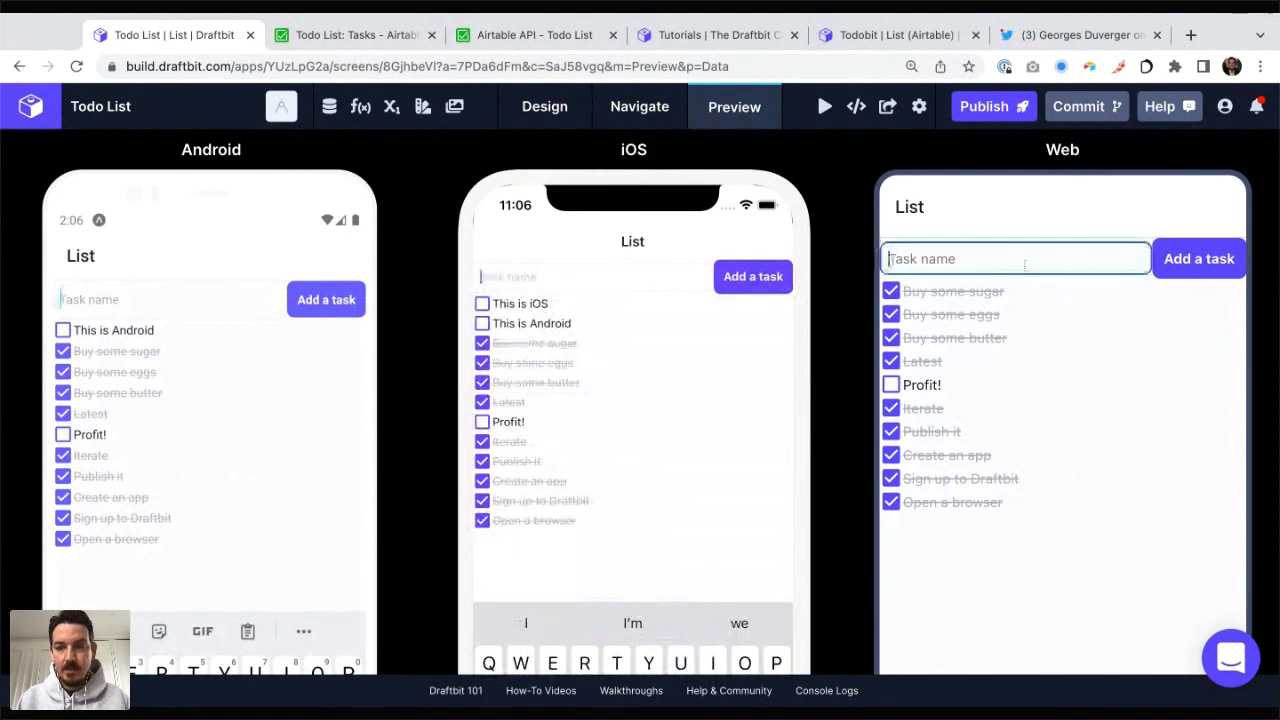
{"action": "type", "text": "This is Web"}
{"action": "left_click", "coordinate": [1190, 261]}
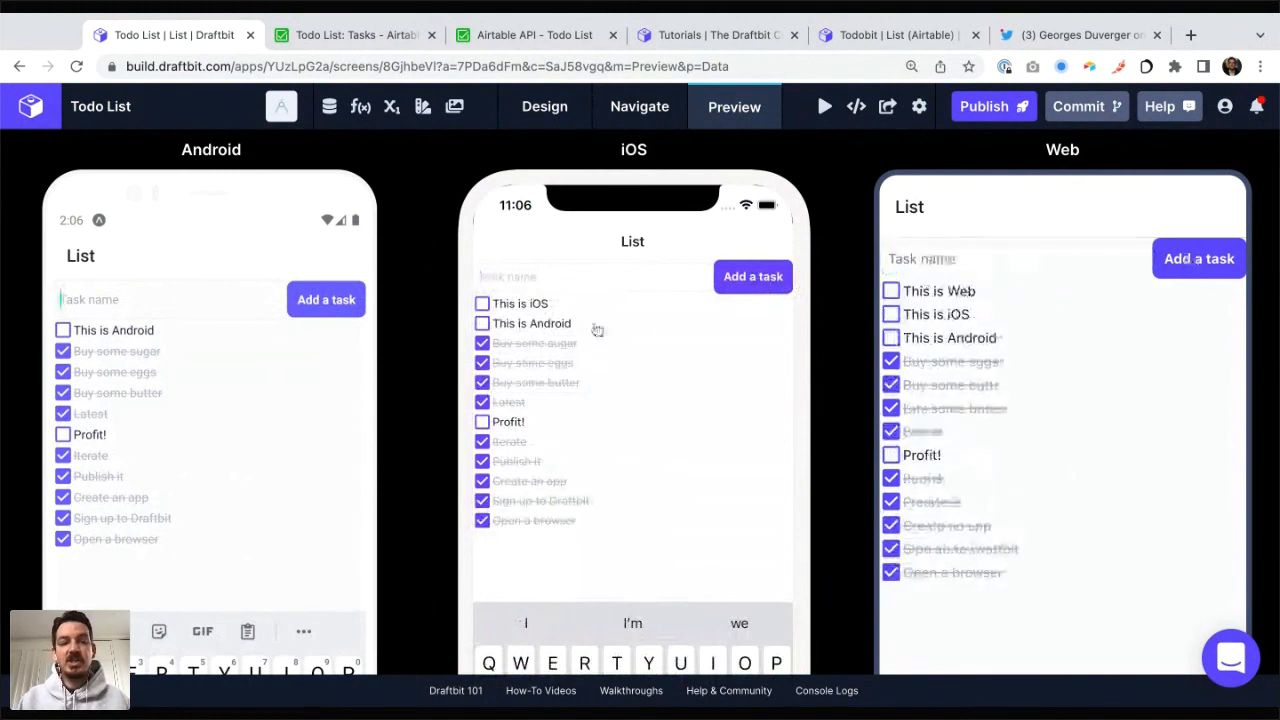
Step: Test checking off the newly added "This is Android", "This is iOS" and "This is Web" tasks across the iOS, Android and Web previews
{"action": "left_click", "coordinate": [527, 274]}
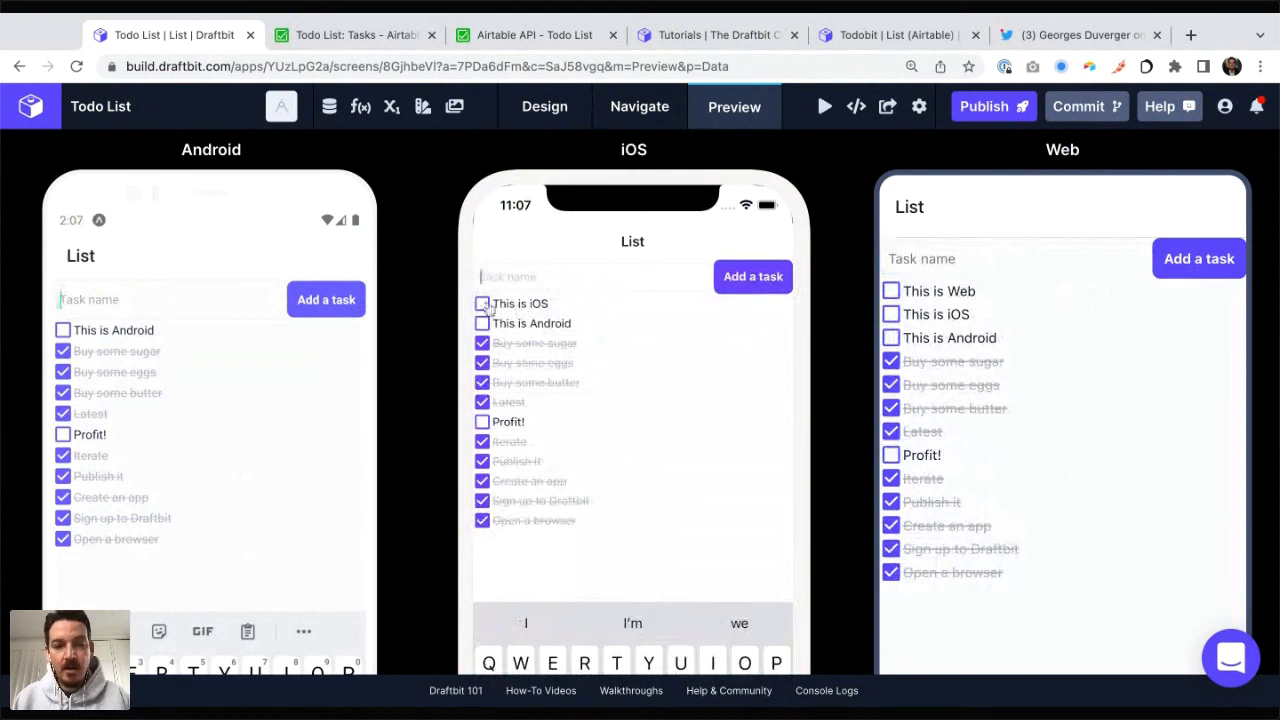
{"action": "left_click", "coordinate": [483, 326]}
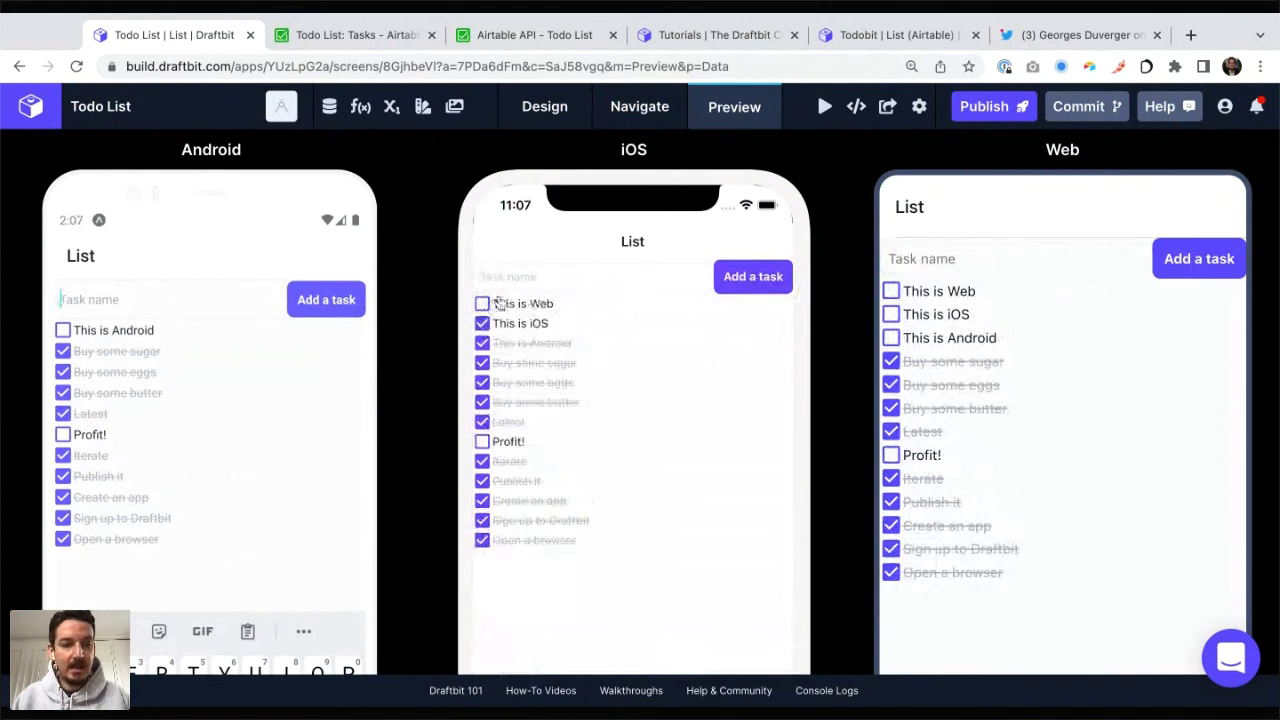
{"action": "left_click", "coordinate": [486, 304]}
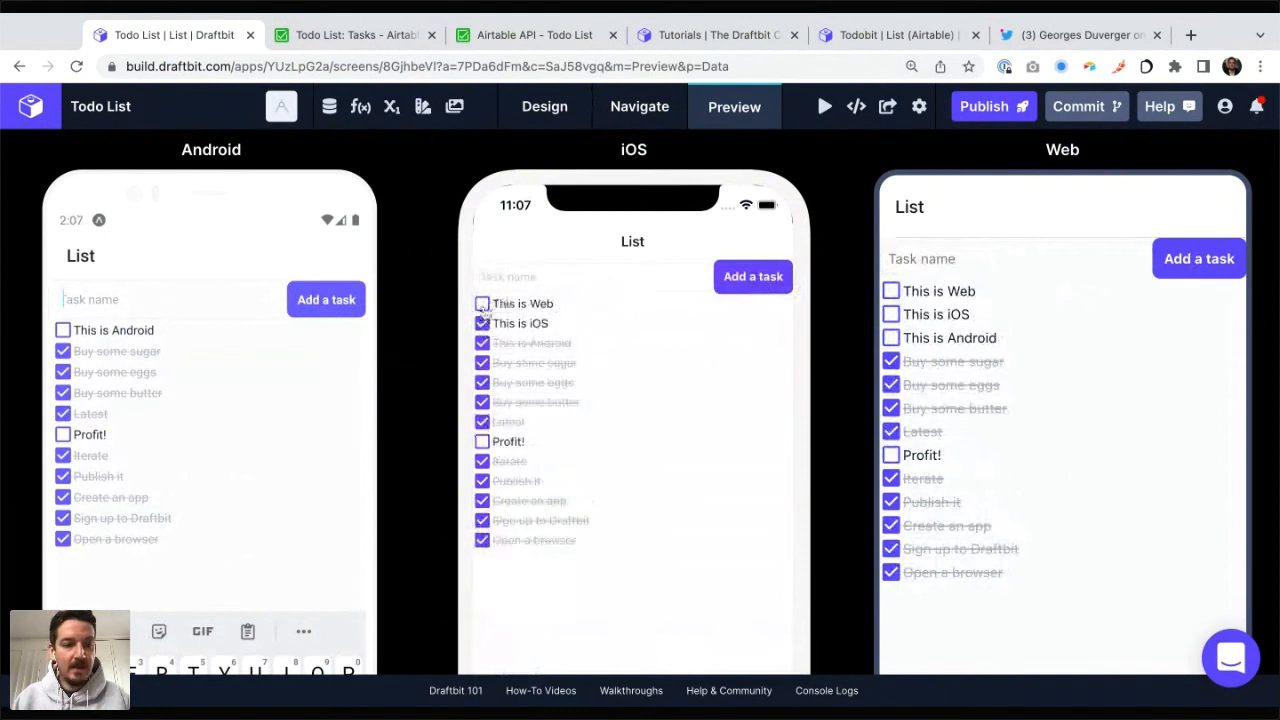
{"action": "left_click", "coordinate": [63, 331]}
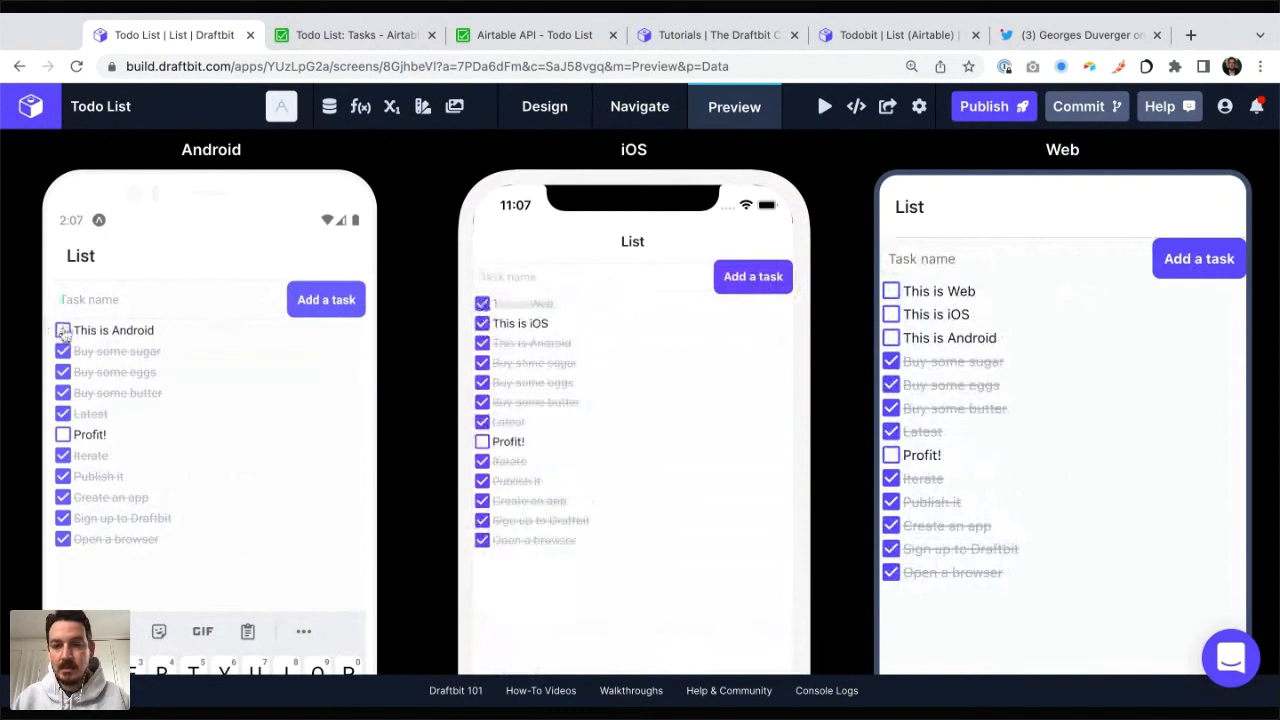
{"action": "left_click", "coordinate": [890, 291]}
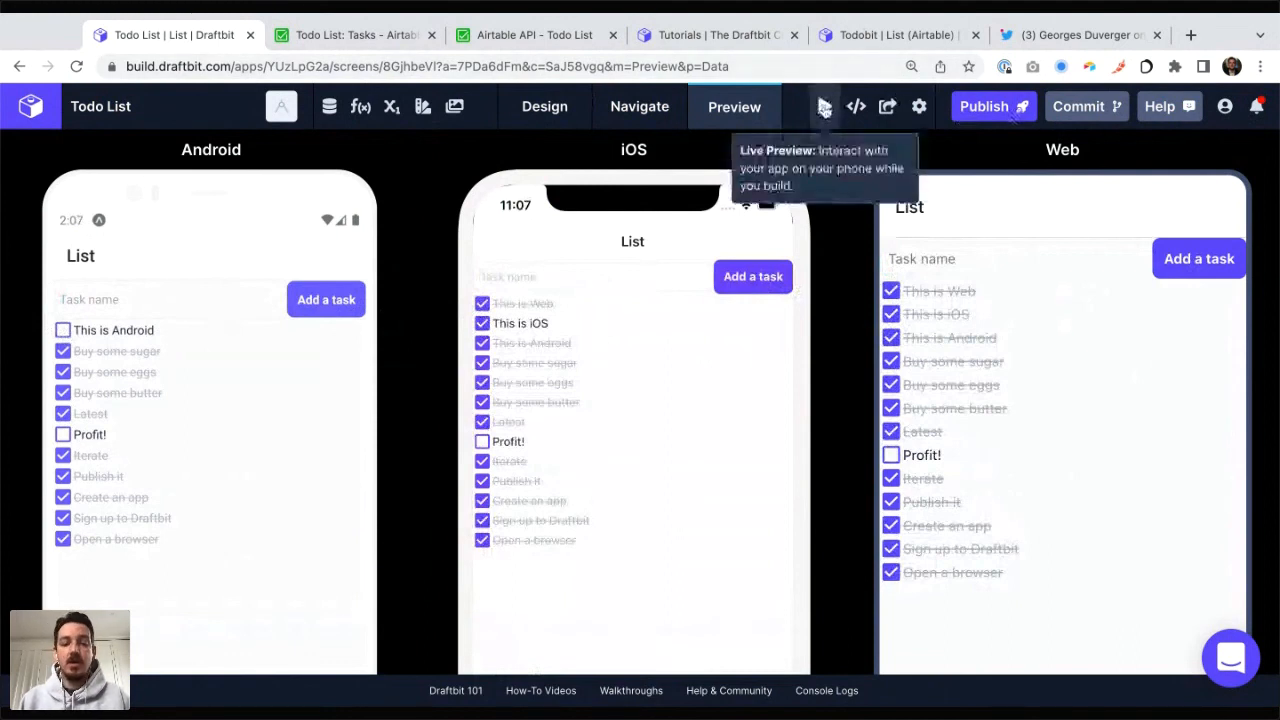
Step: Open the Live Preview QR code for running the app on a phone
{"action": "left_click", "coordinate": [824, 108]}
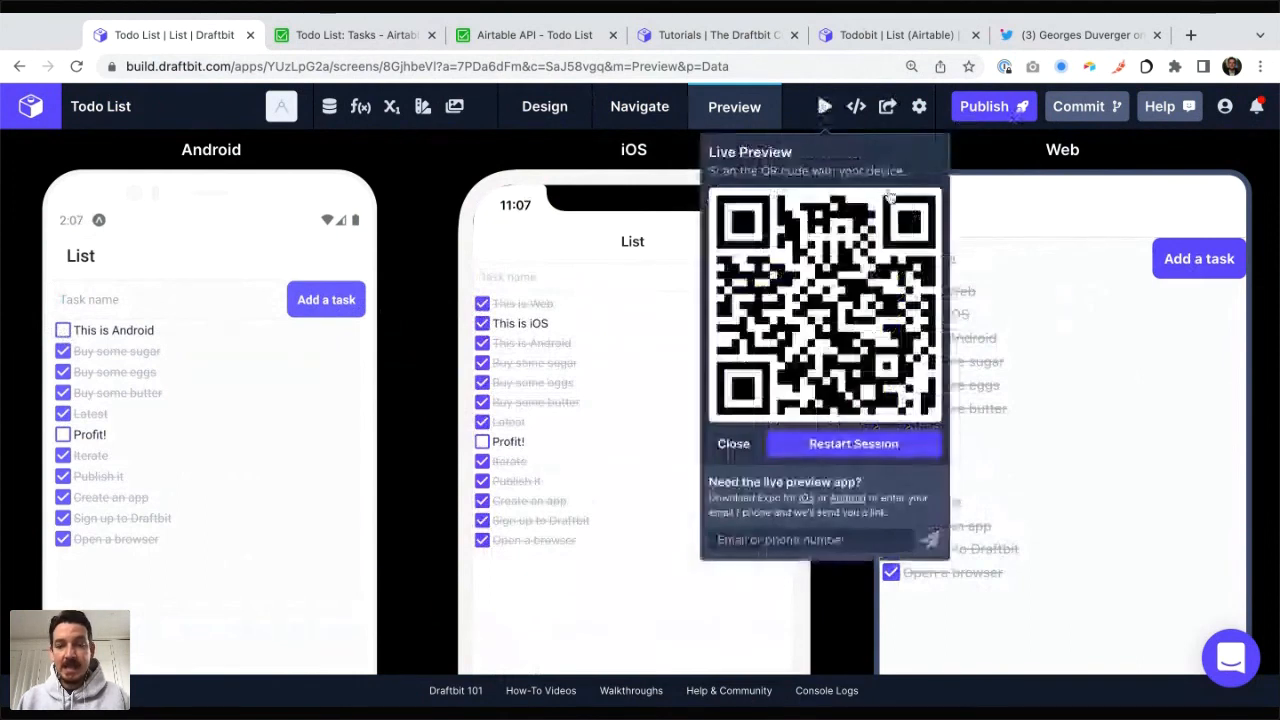
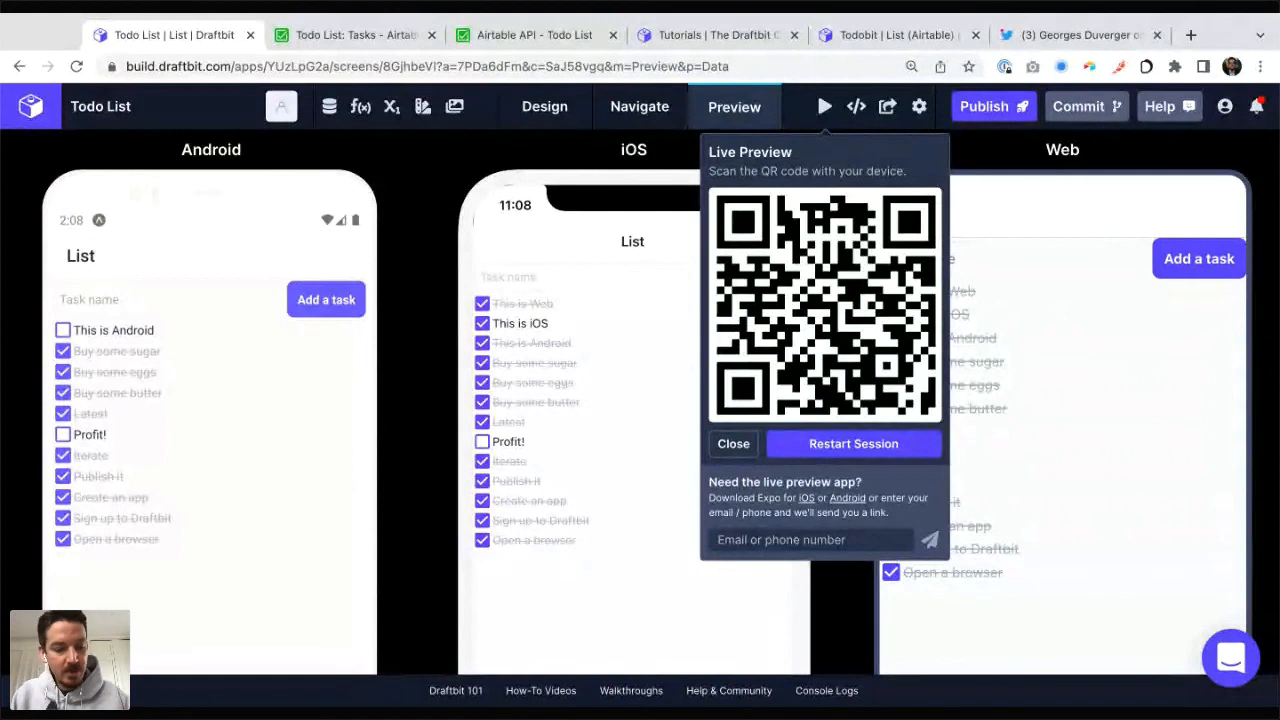
Step: Check the task records and their status in the Airtable Tasks table, and return to the Draftbit builder
{"action": "key", "text": "super+Tab"}
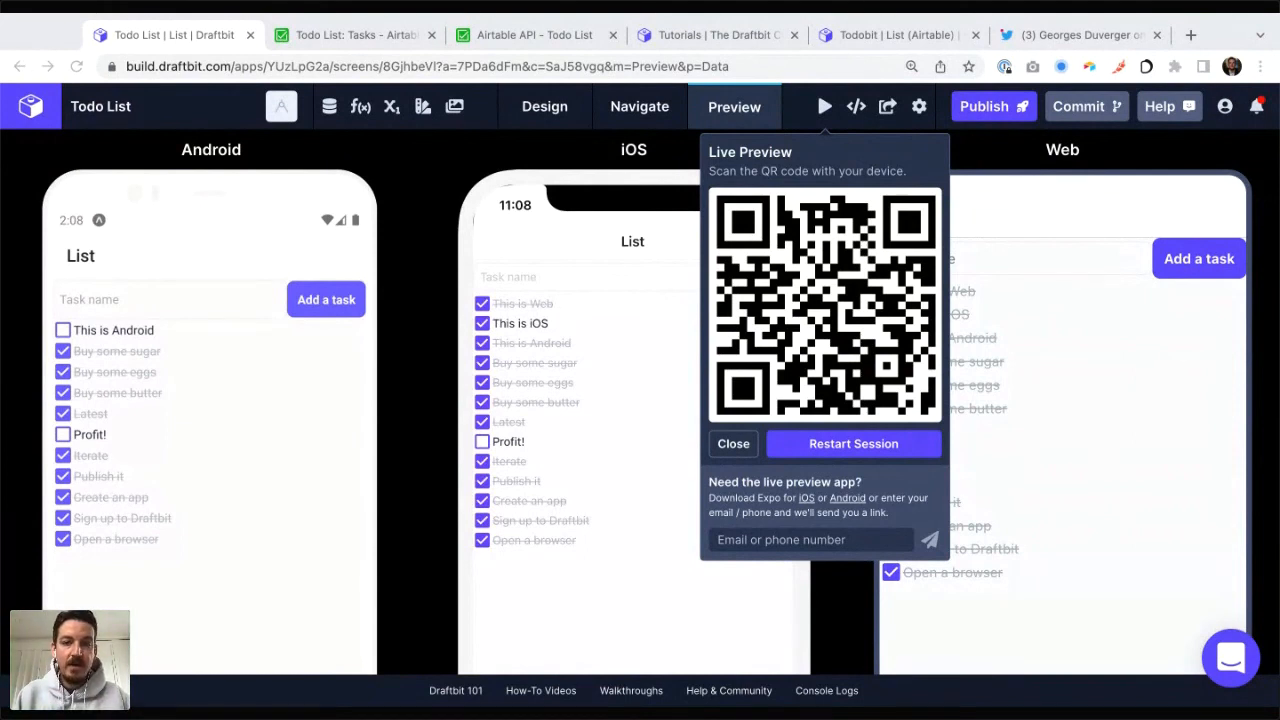
{"action": "left_click", "coordinate": [390, 36]}
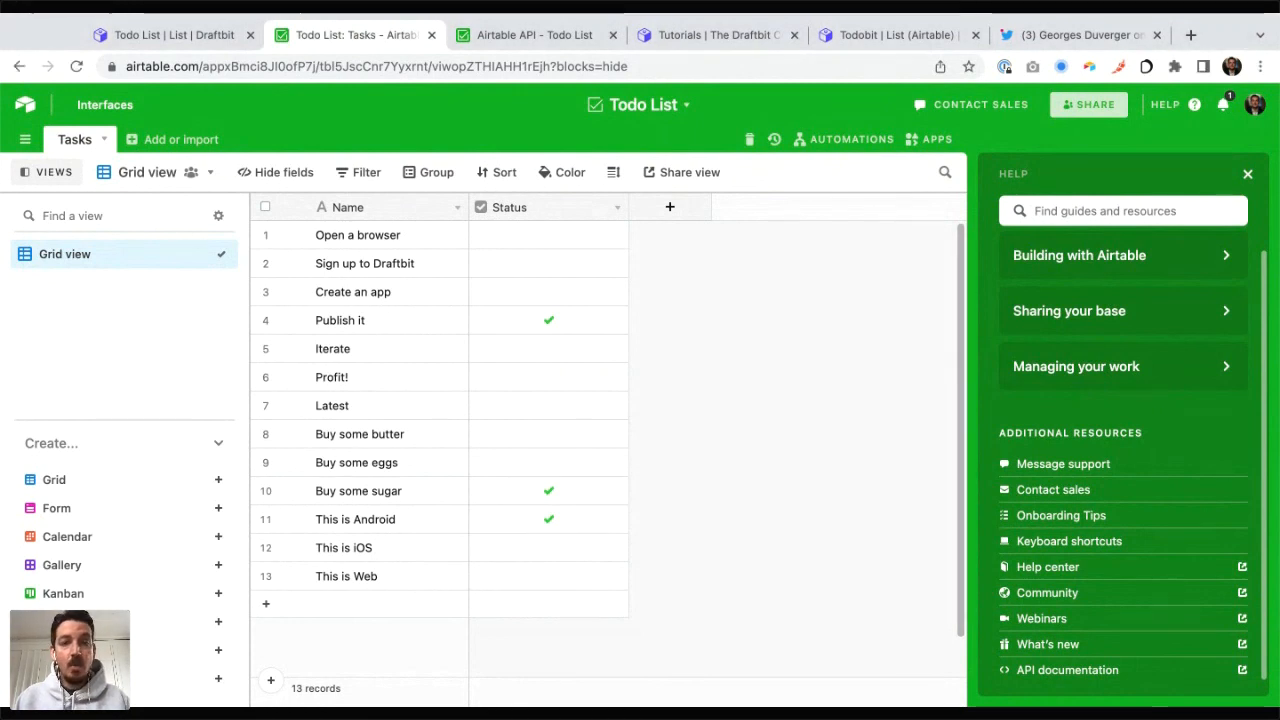
{"action": "key", "text": "ctrl+shift+Tab"}
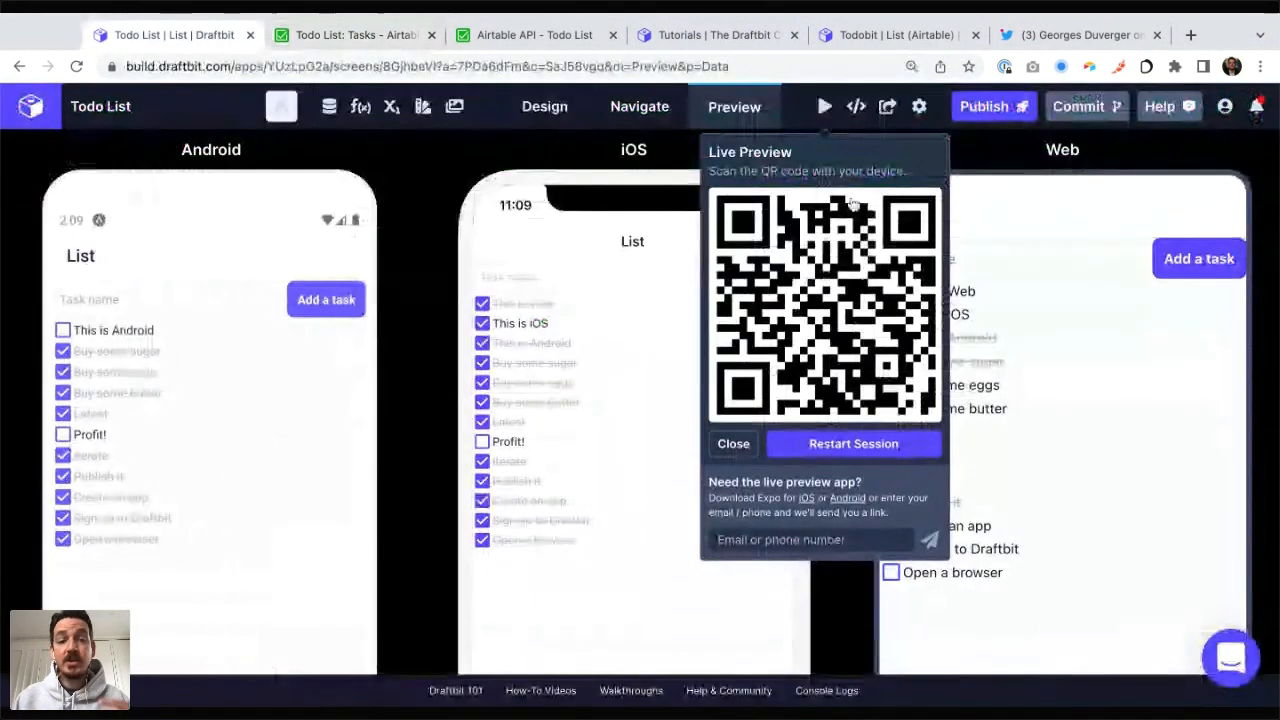
Step: From the Design view, open the Apple App Store publishing setup and read through its publishing guide
{"action": "left_click", "coordinate": [558, 107]}
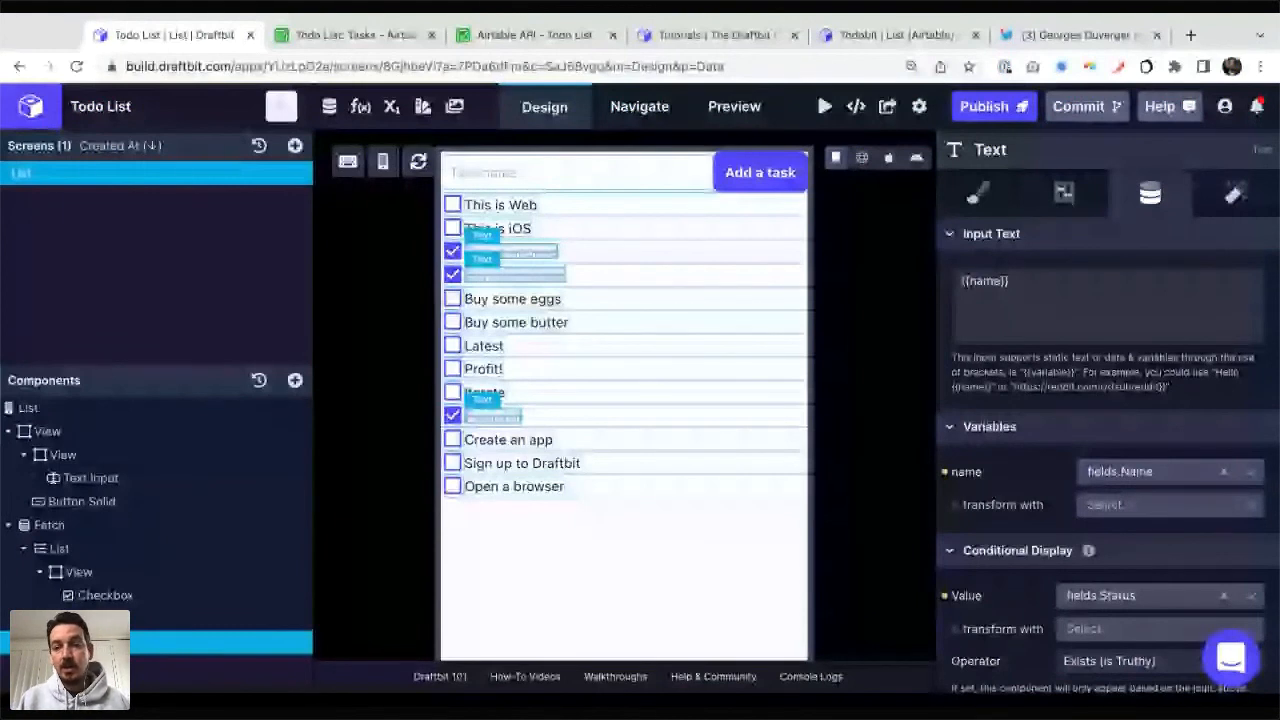
{"action": "left_click", "coordinate": [996, 110]}
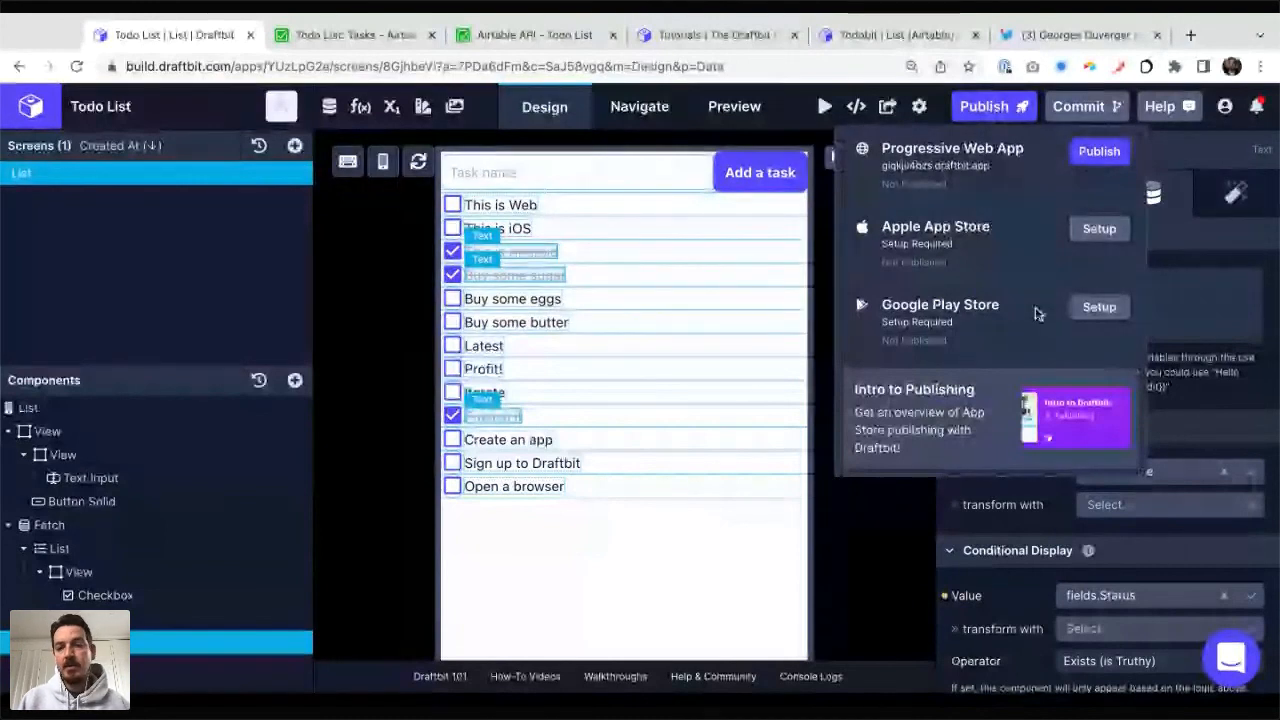
{"action": "left_click", "coordinate": [1099, 229]}
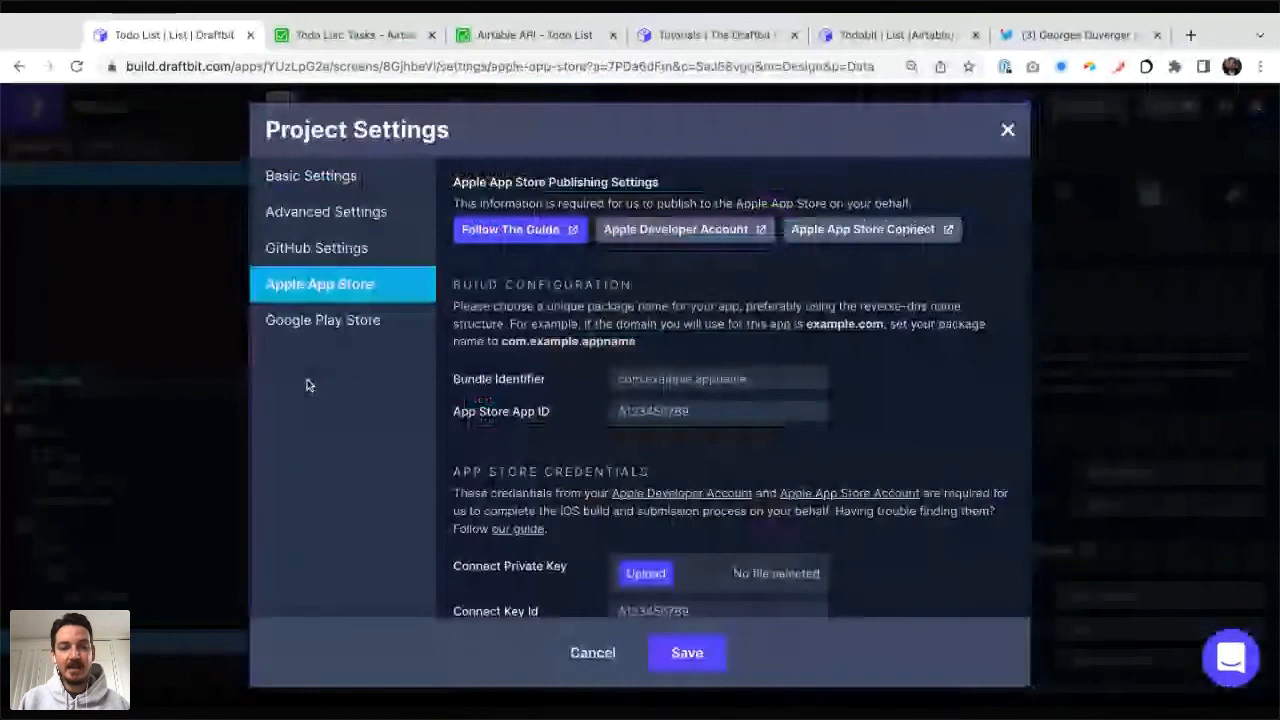
{"action": "left_click", "coordinate": [514, 226]}
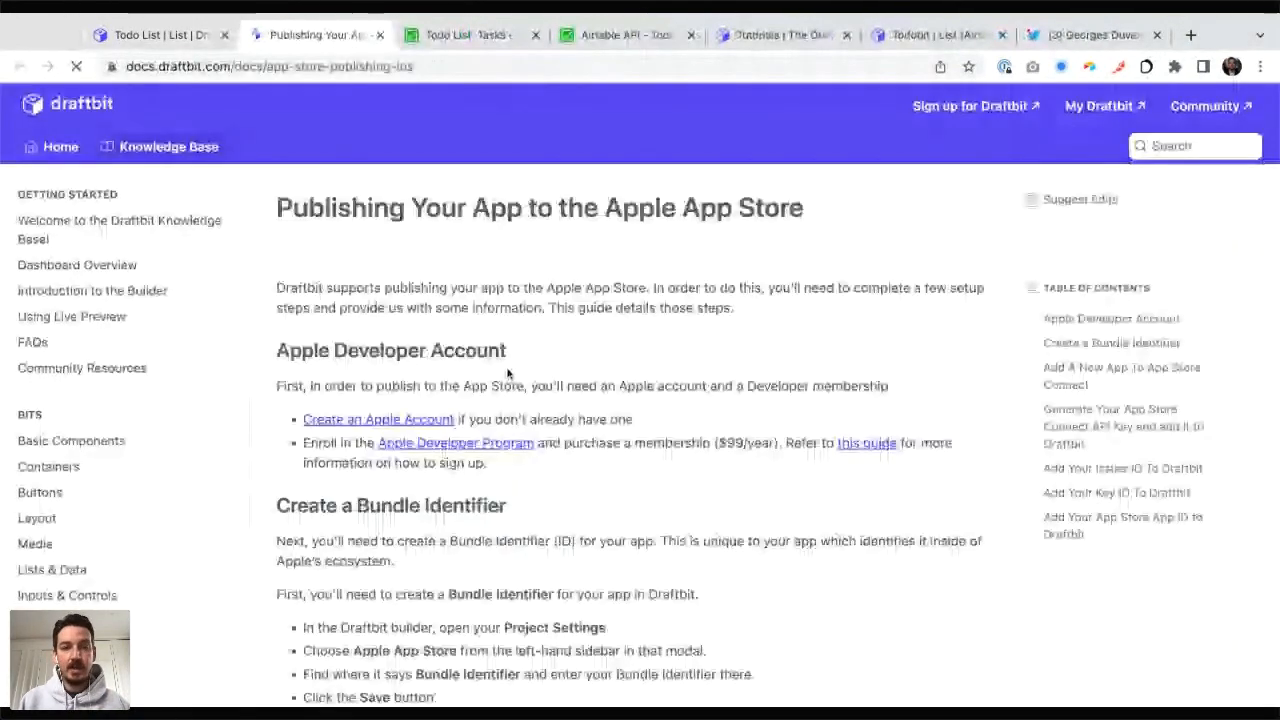
{"action": "scroll", "coordinate": [508, 373], "scroll_direction": "down", "scroll_amount": 3}
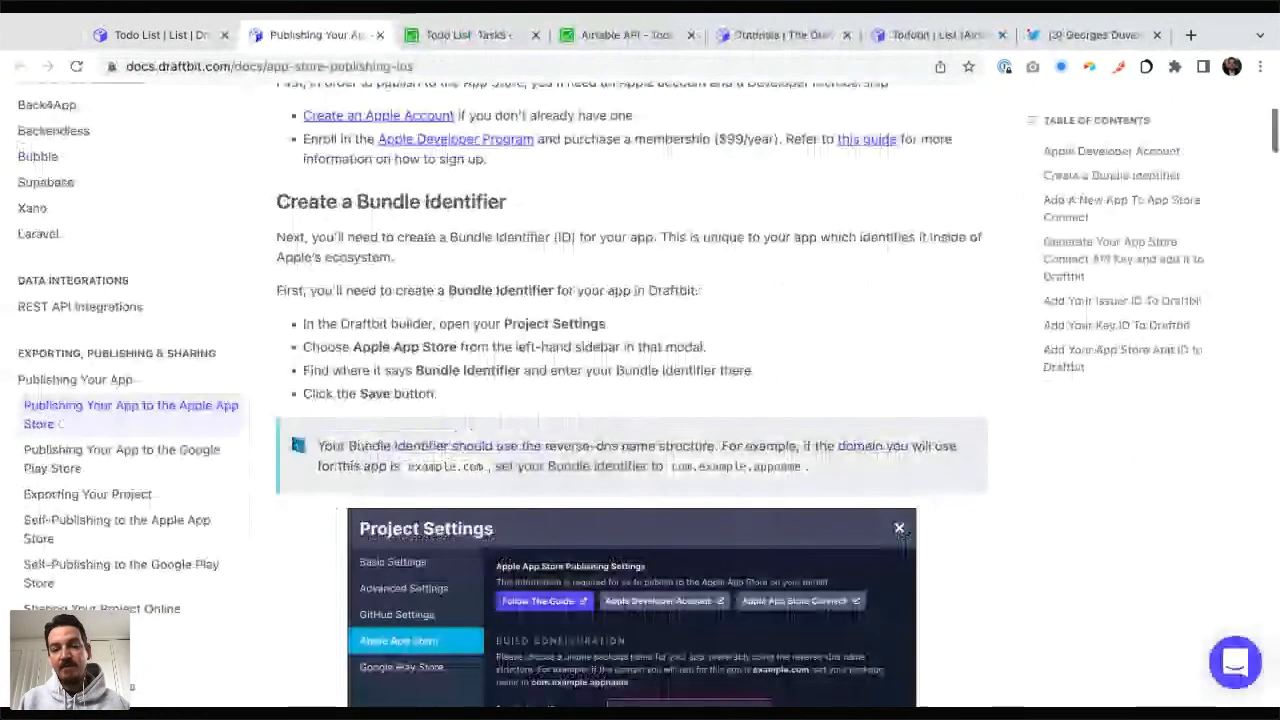
Step: Review the App Store build configuration and credentials in Project Settings, close them without saving, and look over the publishing options again
{"action": "key", "text": "ctrl+shift+Tab"}
{"action": "scroll", "coordinate": [702, 310], "scroll_direction": "down", "scroll_amount": 1}
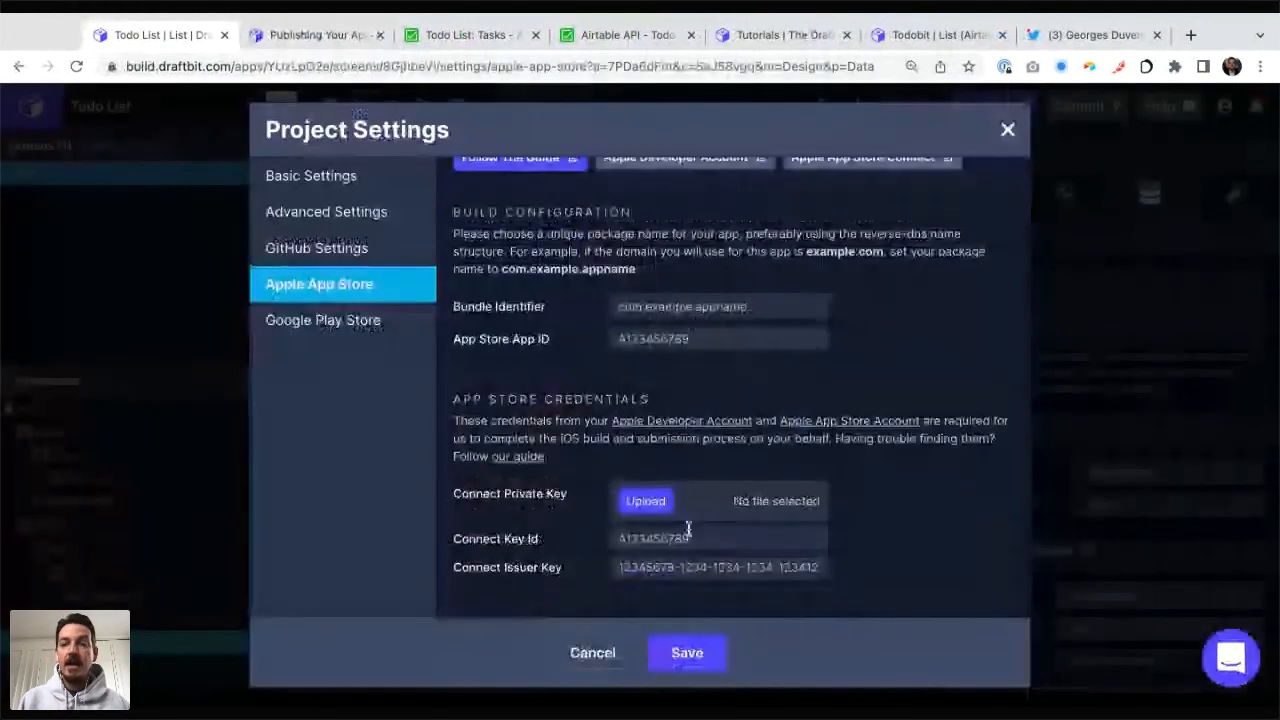
{"action": "left_click", "coordinate": [625, 650]}
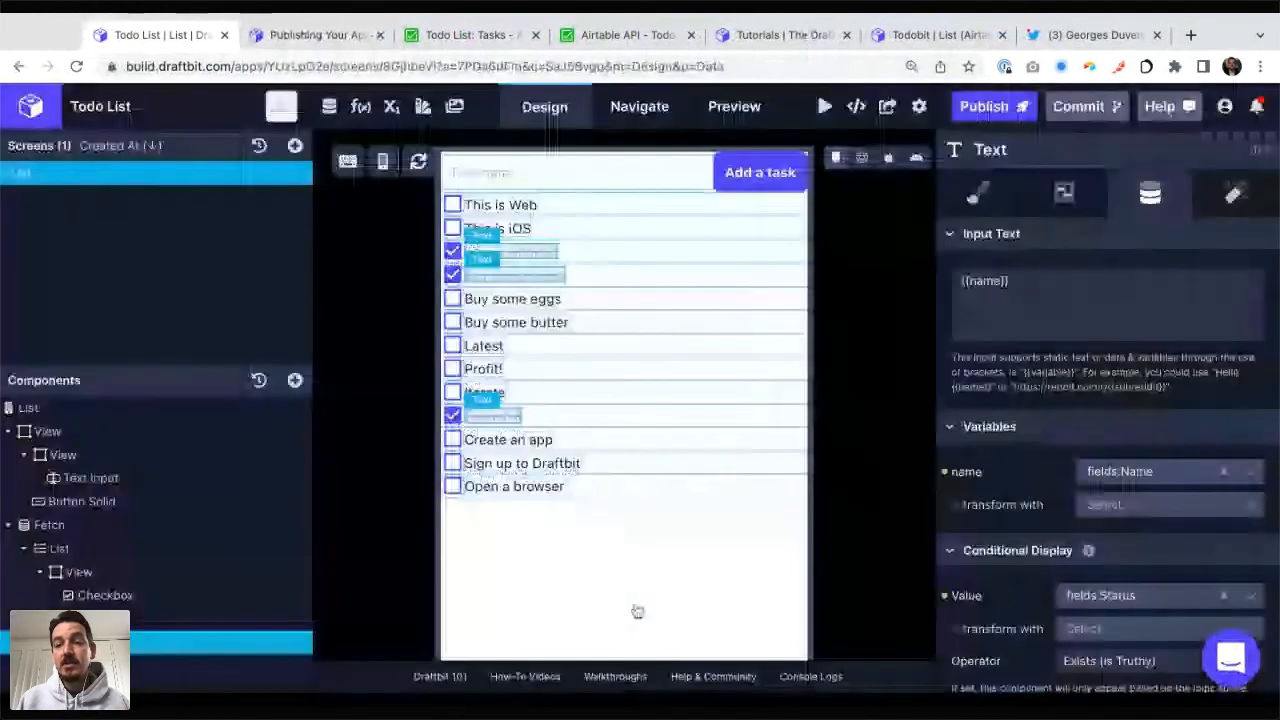
{"action": "left_click", "coordinate": [984, 106]}
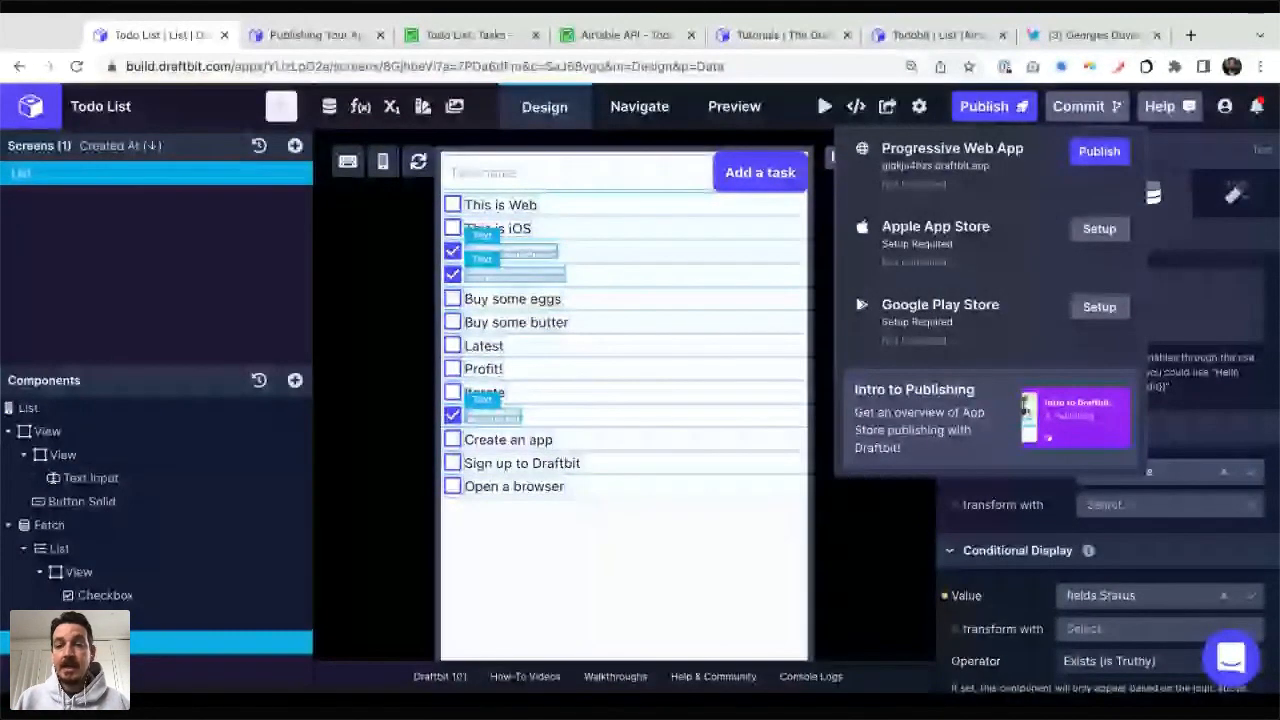
{"action": "left_click", "coordinate": [870, 545]}
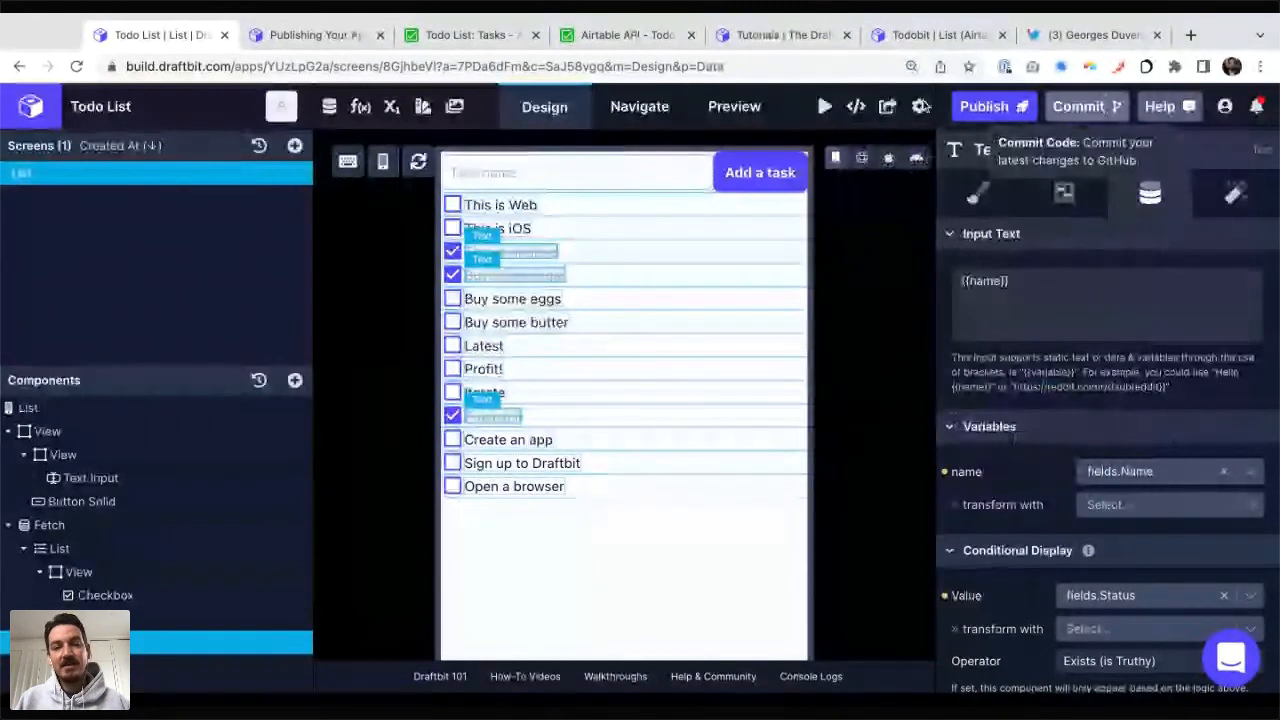
Step: Examine the generated React Native code of the current screen from its imports to the TextInput, and close the code view
{"action": "left_click", "coordinate": [855, 106]}
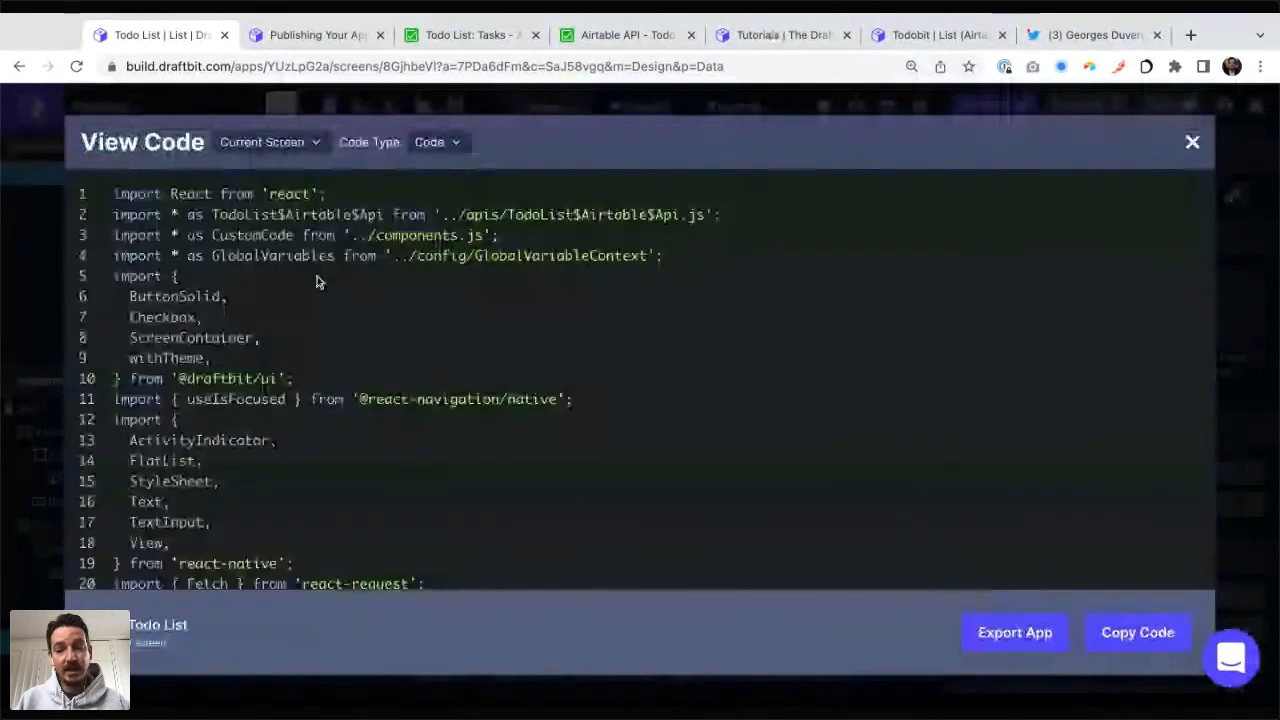
{"action": "scroll", "coordinate": [275, 262], "scroll_direction": "down", "scroll_amount": 5}
{"action": "scroll", "coordinate": [275, 262], "scroll_direction": "down", "scroll_amount": 3}
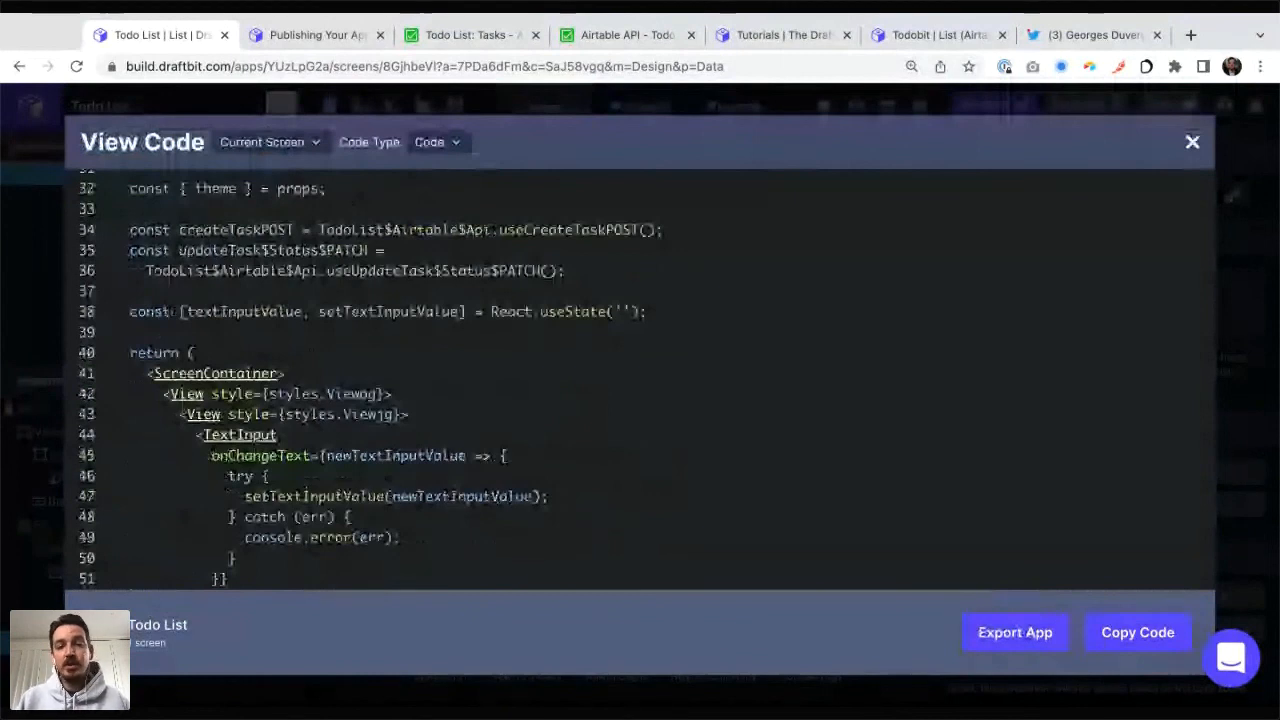
{"action": "scroll", "coordinate": [640, 400], "scroll_direction": "down", "scroll_amount": 1}
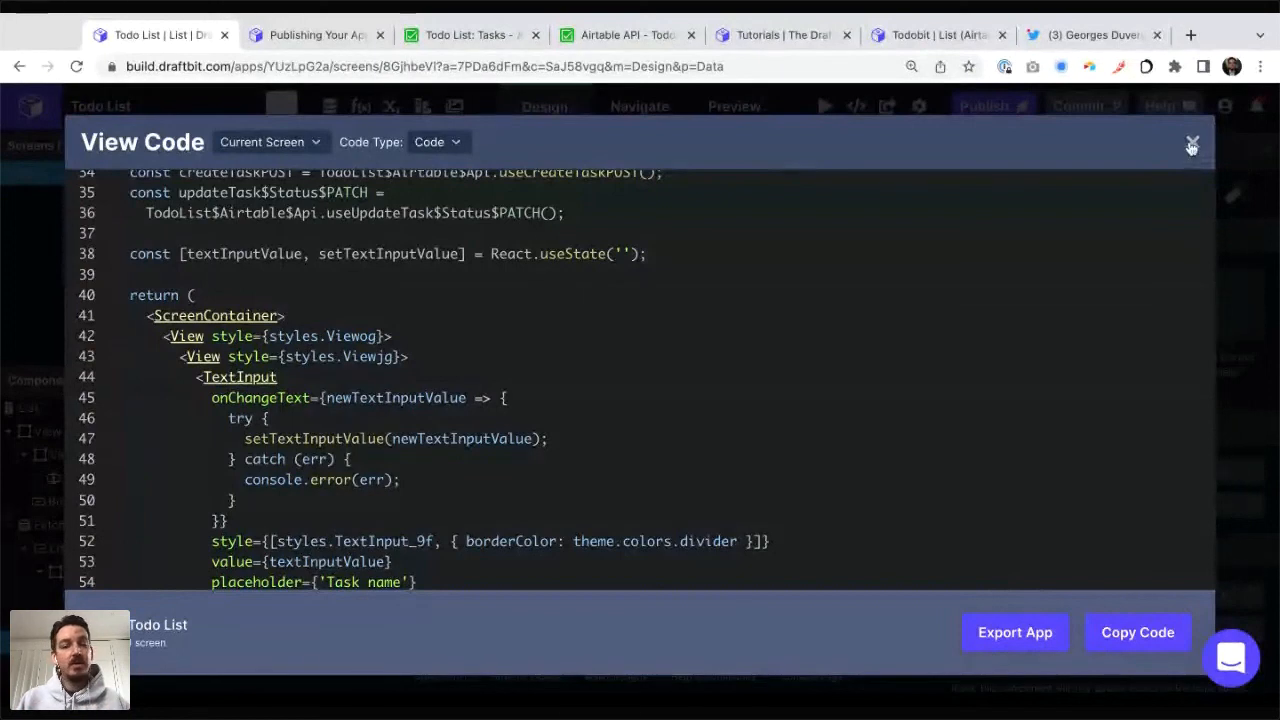
{"action": "left_click", "coordinate": [1192, 147]}
Step: Look at the option for committing the app's latest changes to GitHub and close it without committing
{"action": "left_click", "coordinate": [1080, 107]}
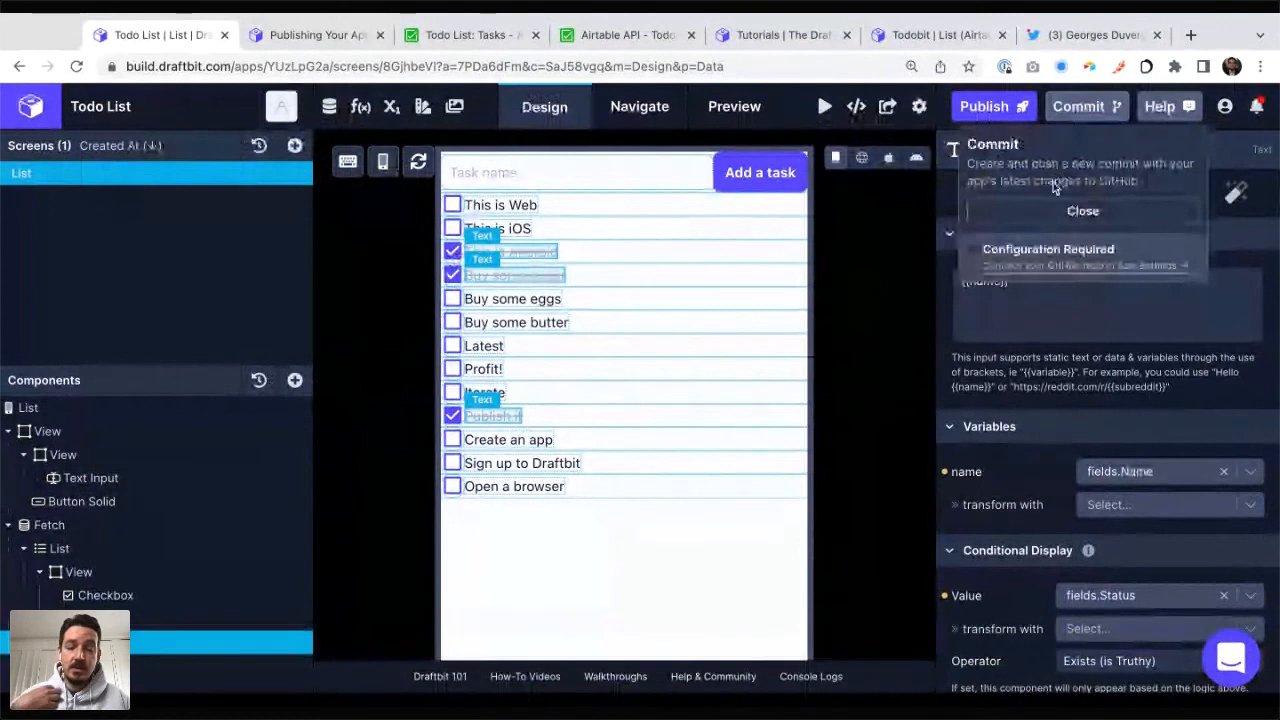
{"action": "left_click", "coordinate": [1074, 210]}
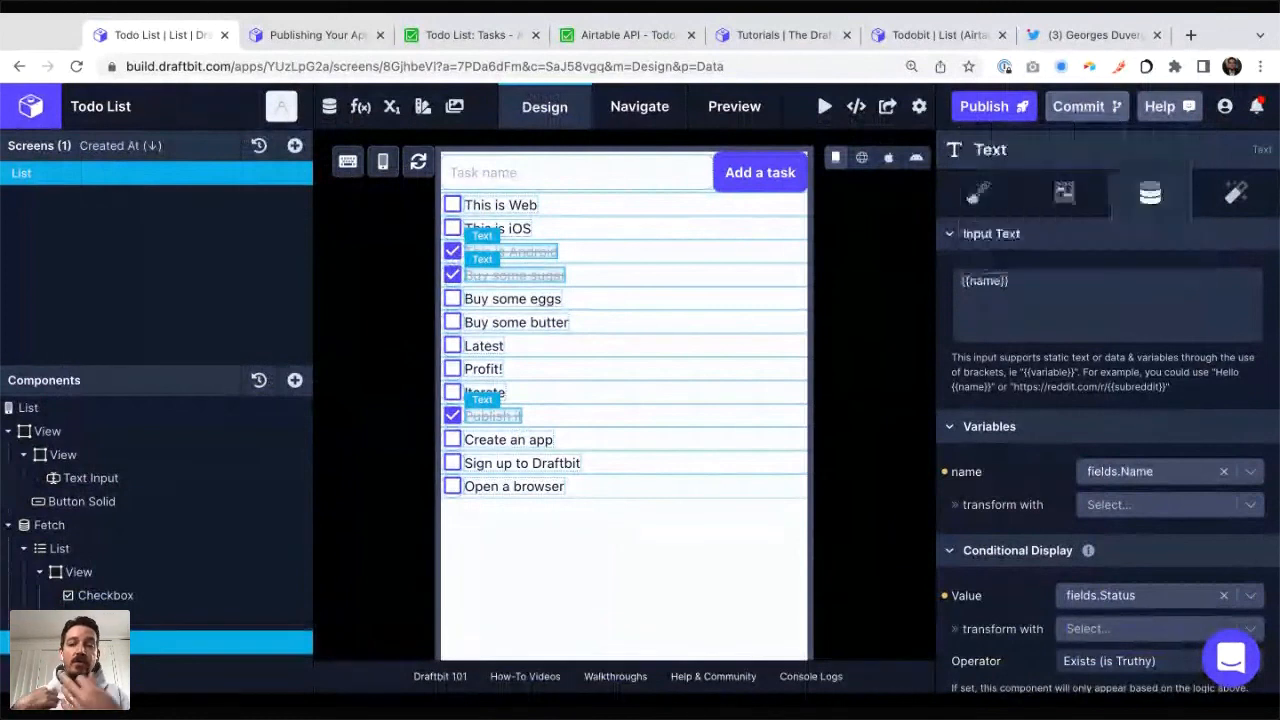